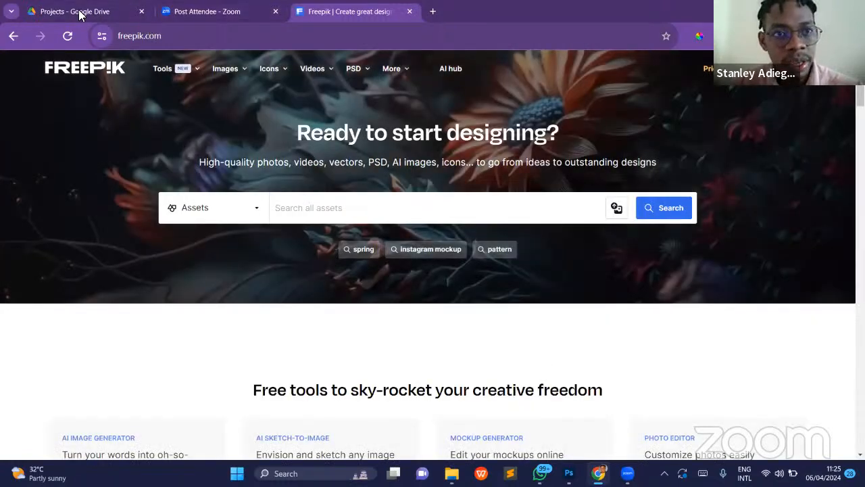
# - View the IMG_1761.PNG reference design in Google Drive and return to Photoshop
pyautogui.click(79, 13)
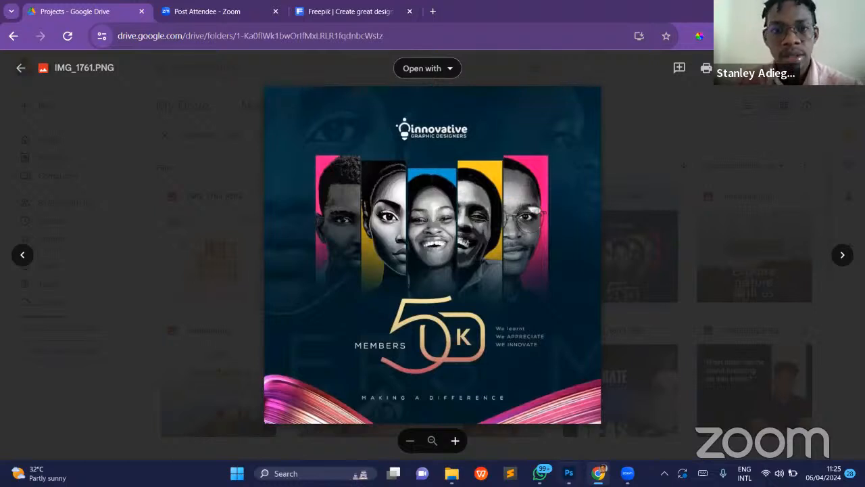
pyautogui.hotkey('alt', 'Tab')
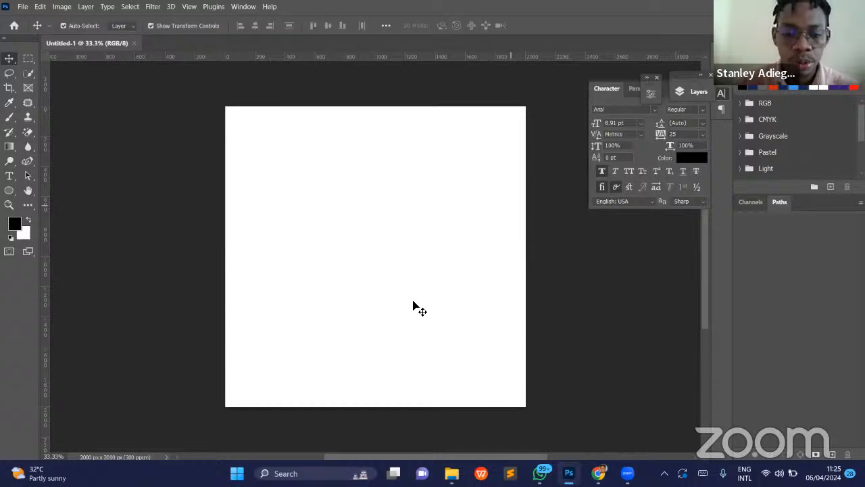
# - Start a new document and name it Test Church Flier
pyautogui.press('ctrl')
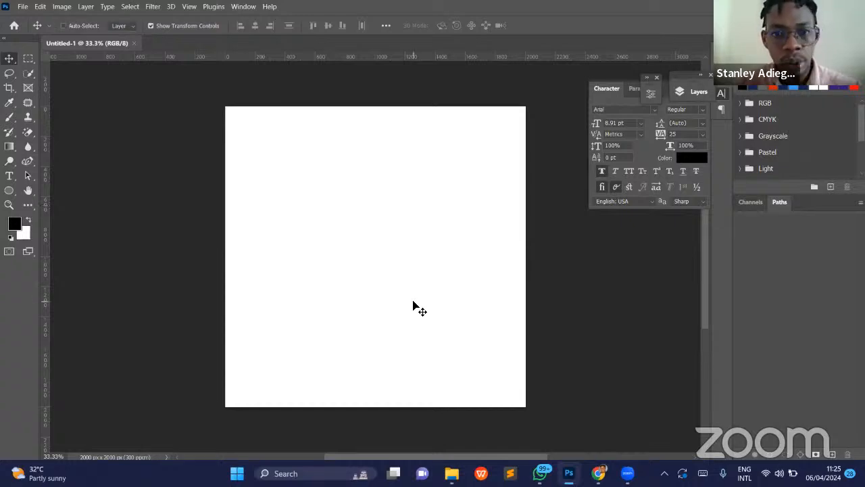
pyautogui.hotkey('ctrl', 'n')
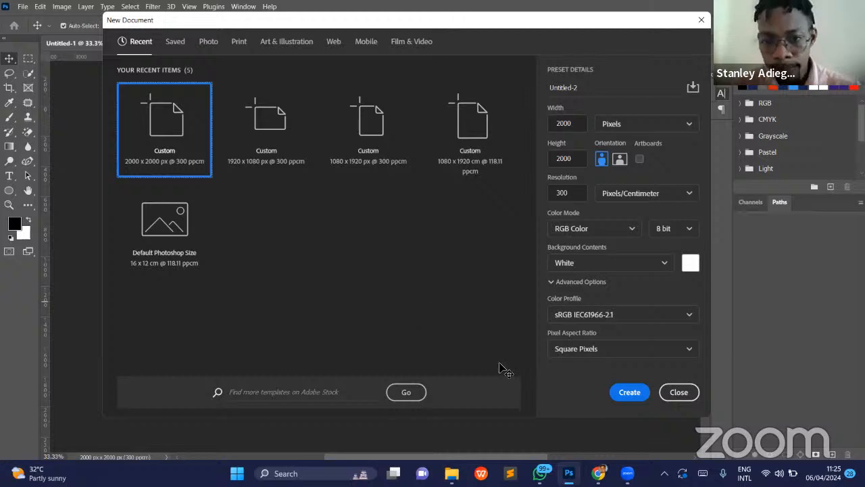
pyautogui.moveTo(627, 473)
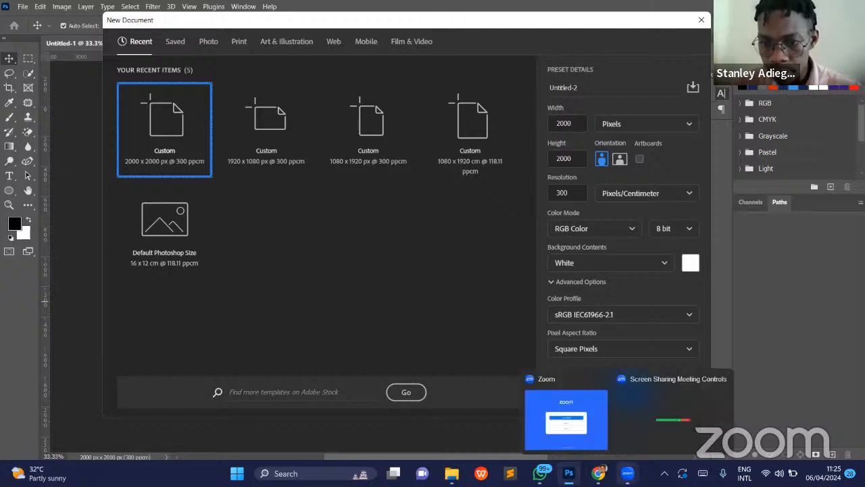
pyautogui.click(649, 419)
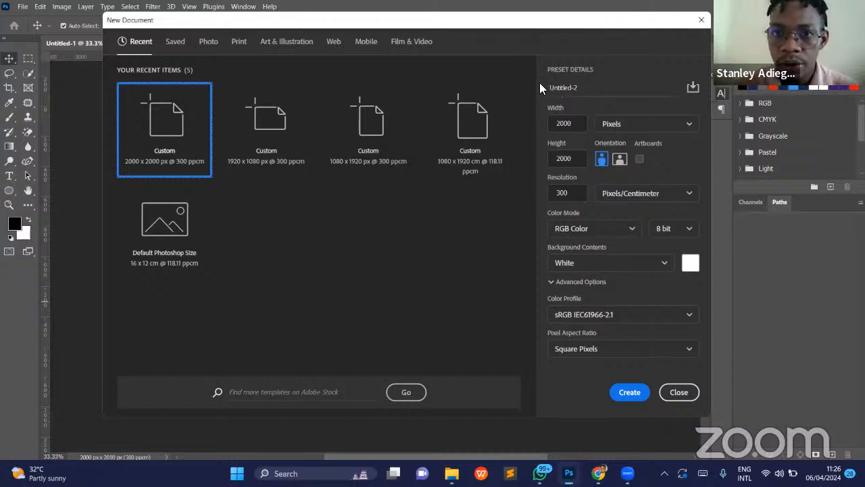
pyautogui.click(576, 89)
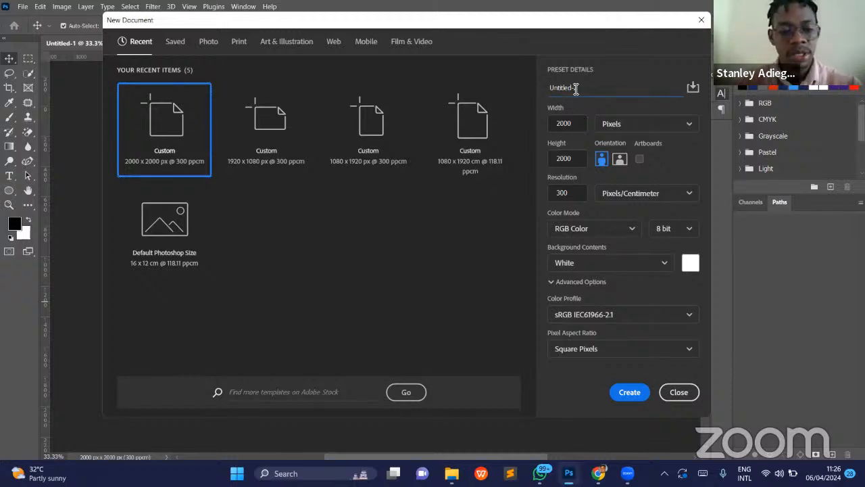
pyautogui.hotkey('ctrl', 'a')
pyautogui.write('C')
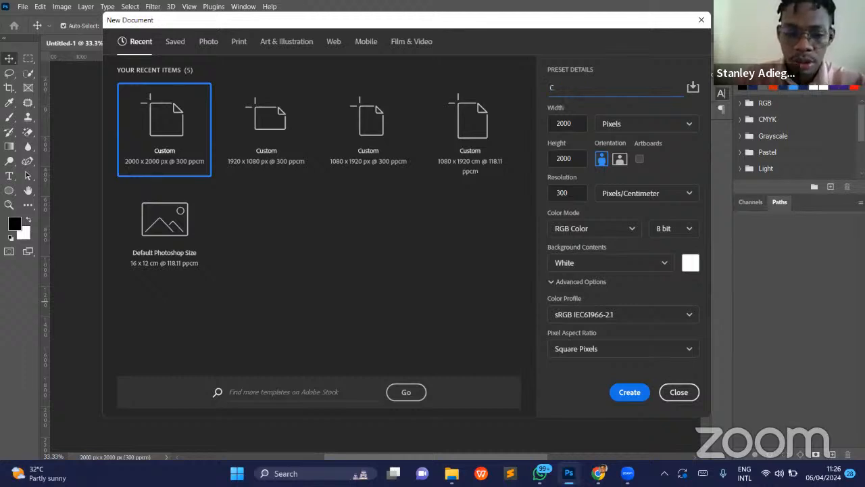
pyautogui.press('BackSpace')
pyautogui.write('Test C')
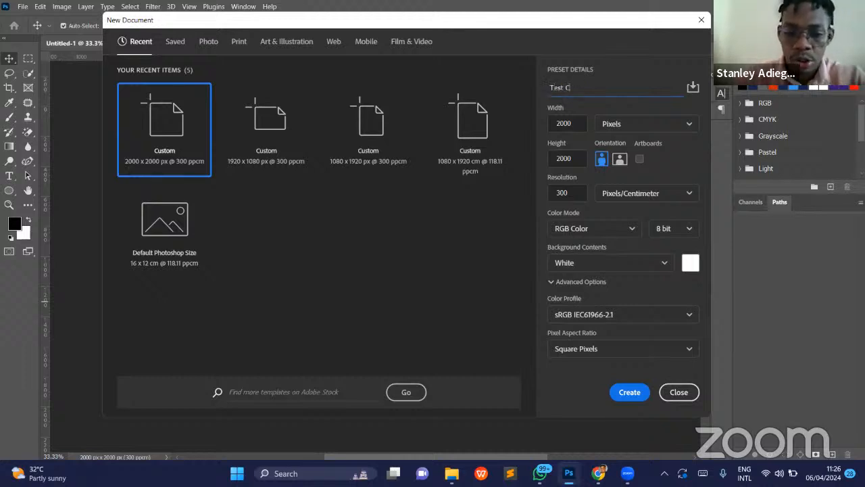
pyautogui.write('hurch F')
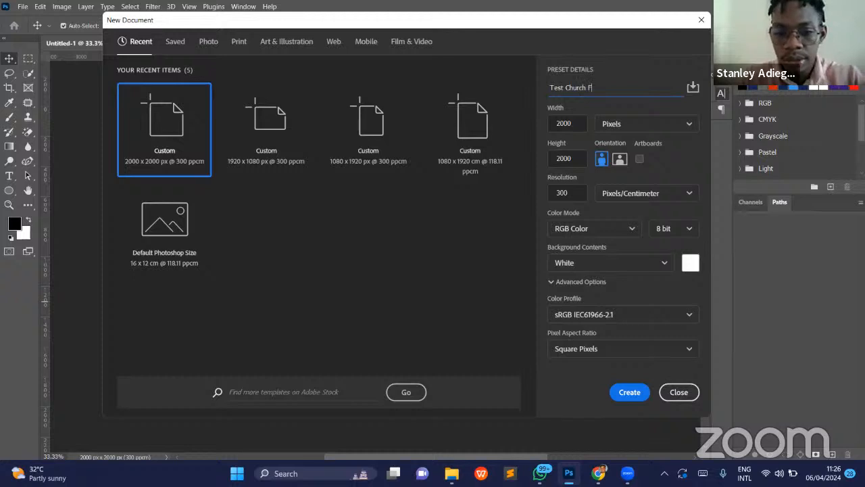
pyautogui.write('ler')
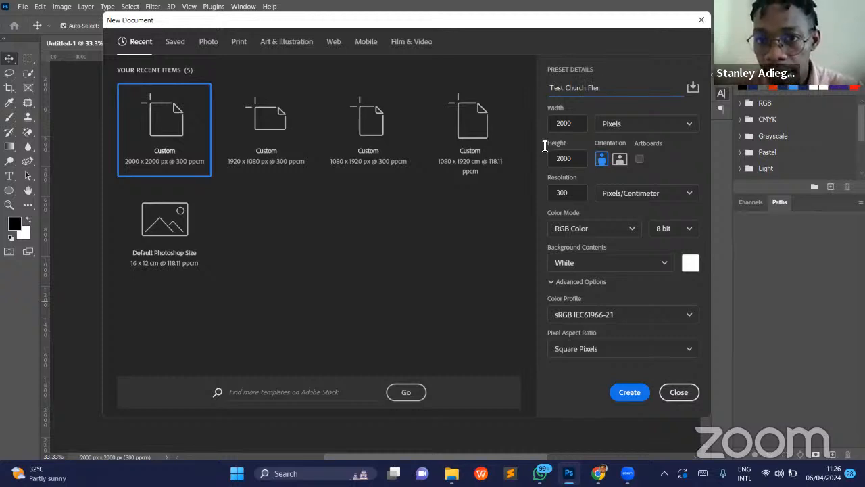
pyautogui.press('Tab')
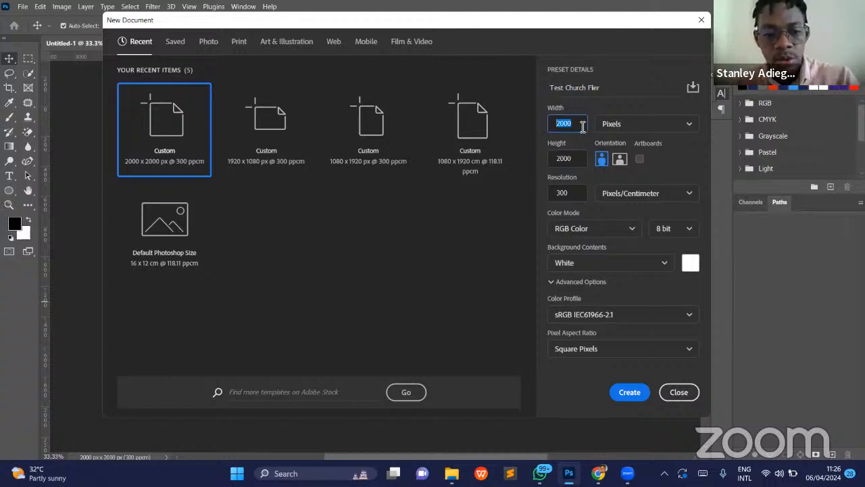
pyautogui.write('1000')
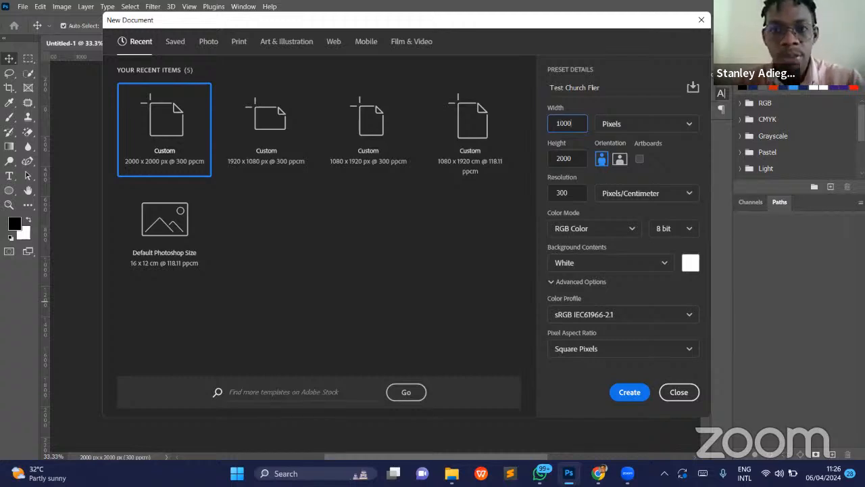
pyautogui.press('BackSpace')
pyautogui.press('BackSpace')
pyautogui.press('BackSpace')
pyautogui.press('BackSpace')
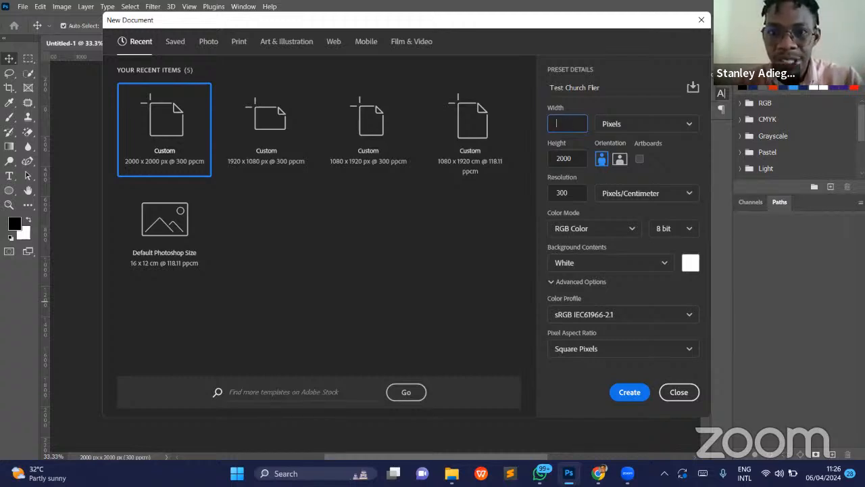
# - Set the new document's width to 2000 pixels and create the document
pyautogui.write('2000')
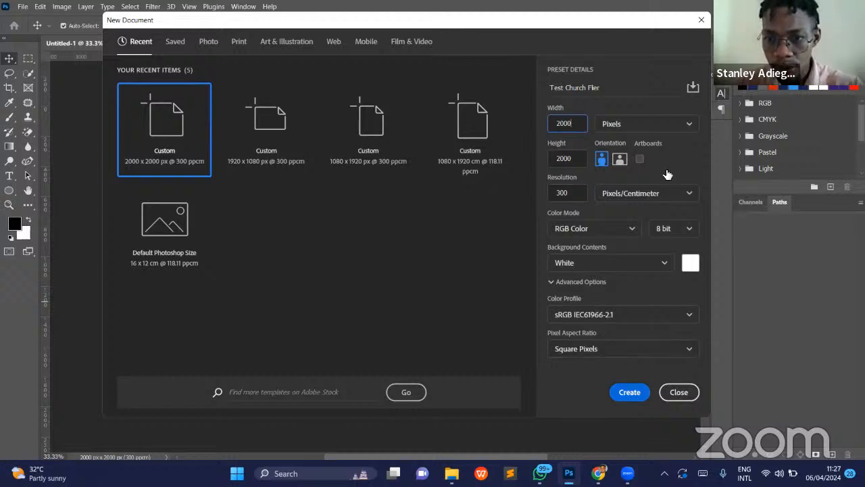
pyautogui.click(629, 393)
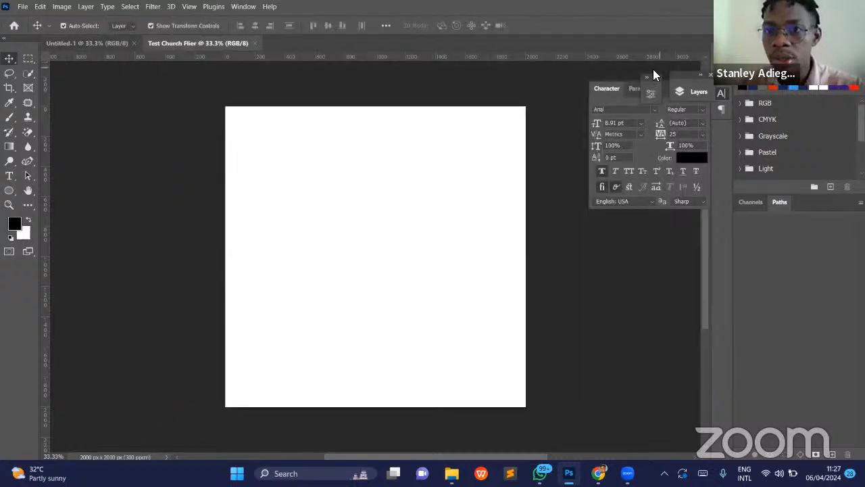
# - Open IMG_1761.PNG from the Downloads folder and close the blank Untitled-1 document
pyautogui.click(25, 8)
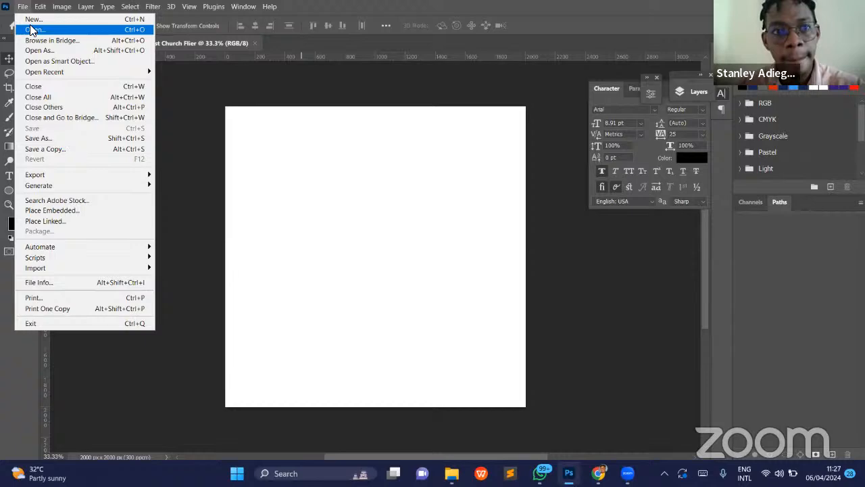
pyautogui.click(203, 105)
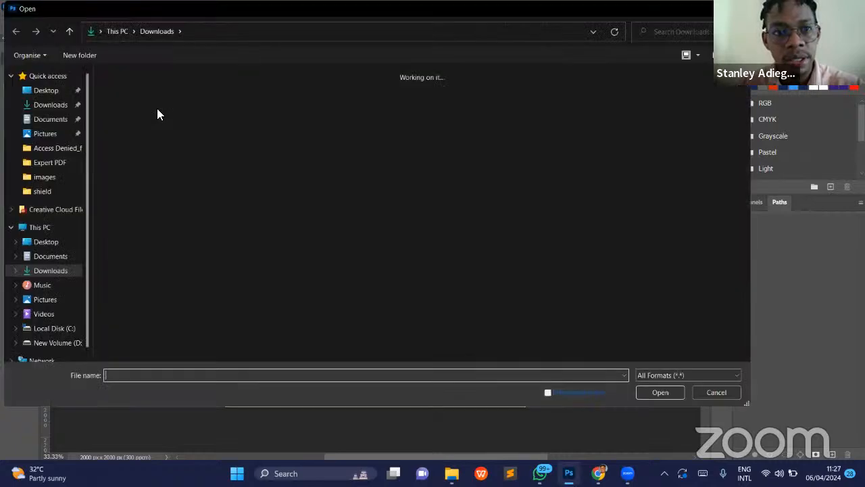
pyautogui.doubleClick(144, 112)
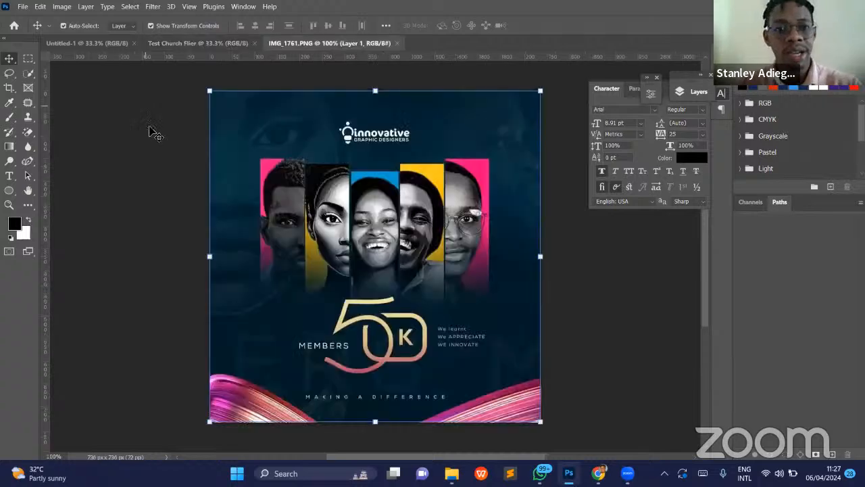
pyautogui.click(124, 43)
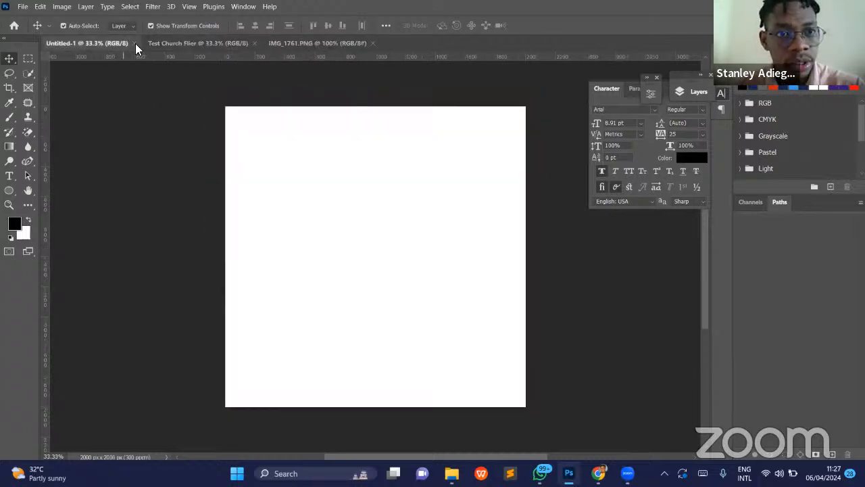
pyautogui.click(135, 43)
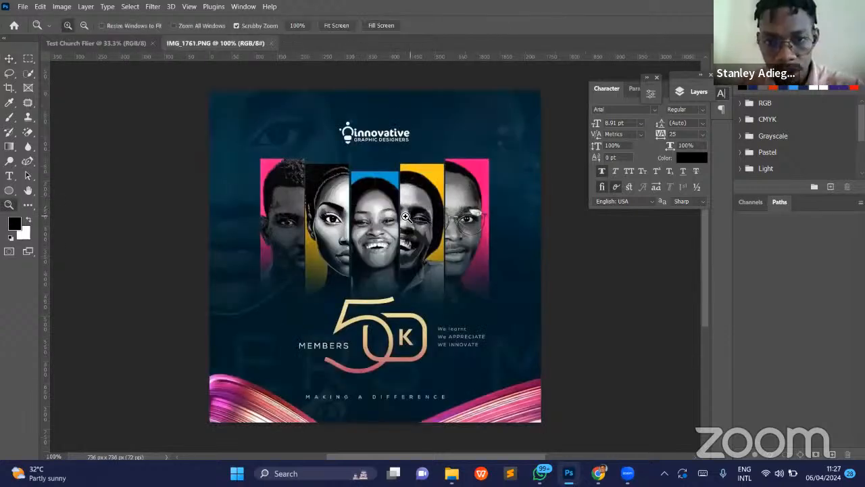
# - Place the IMG_1761.PNG reference and the Test Church Flier document side by side in a 2-up Vertical arrangement
pyautogui.moveTo(406, 216); pyautogui.dragTo(401, 215)
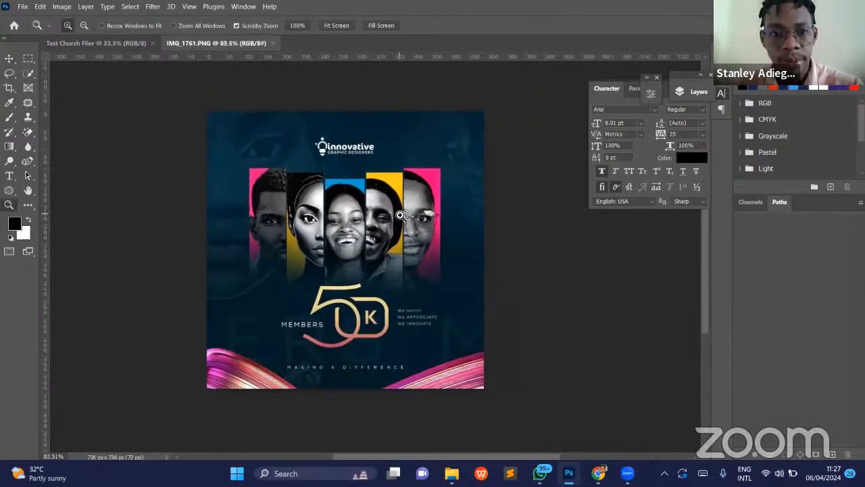
pyautogui.hscroll(3, 400, 215)
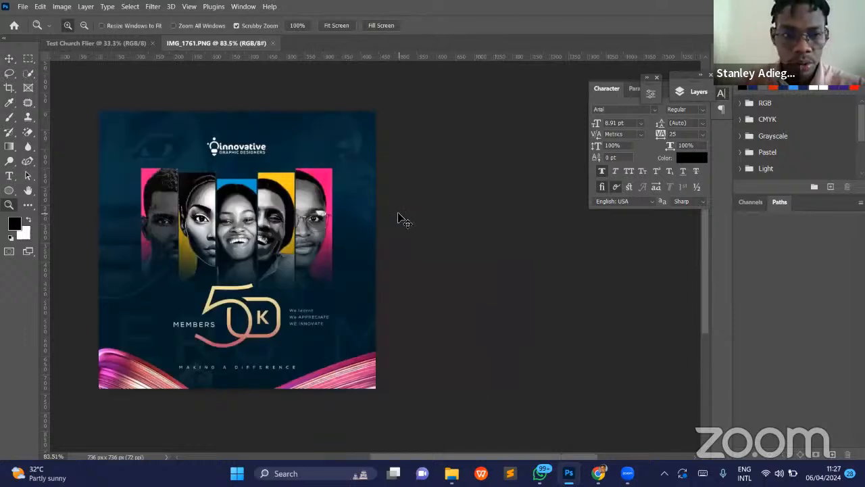
pyautogui.press('v')
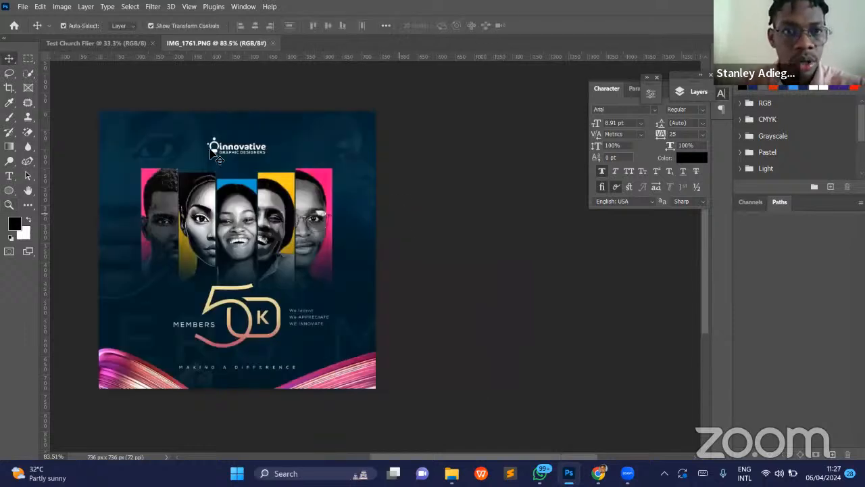
pyautogui.click(248, 8)
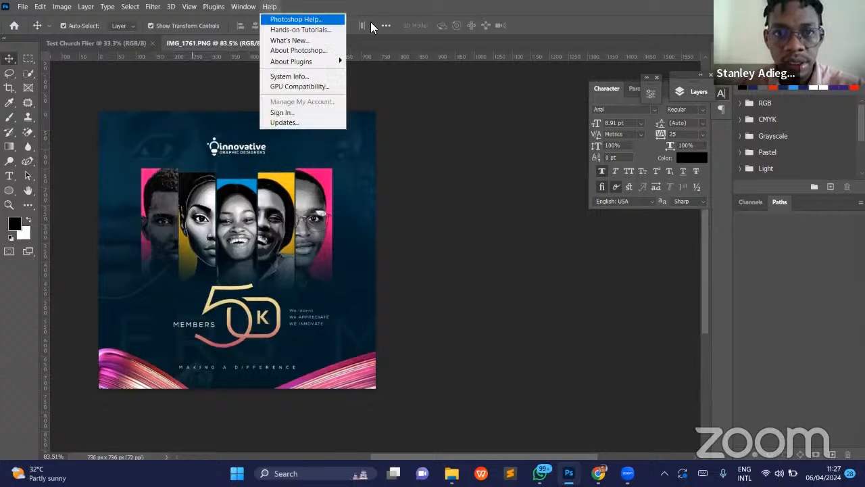
pyautogui.moveTo(387, 19)
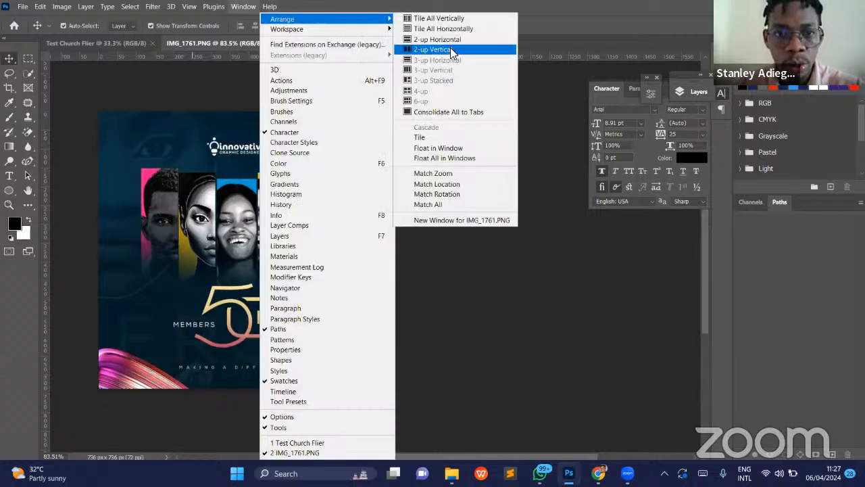
pyautogui.click(450, 49)
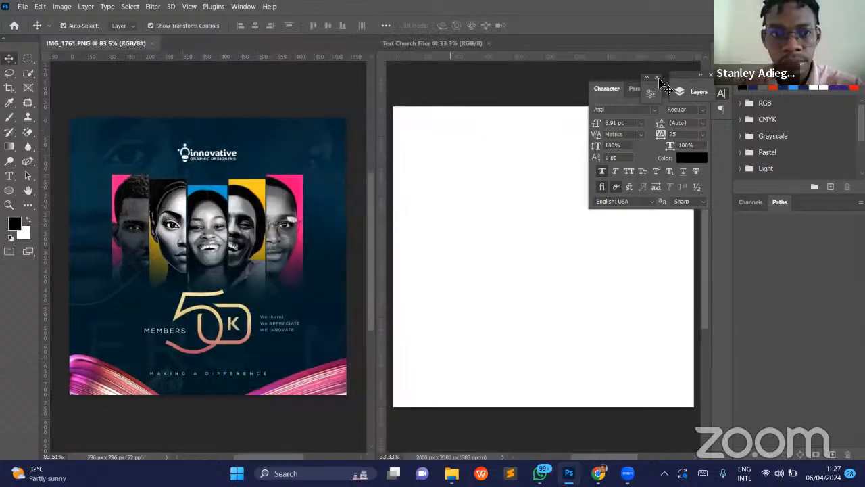
pyautogui.press('z')
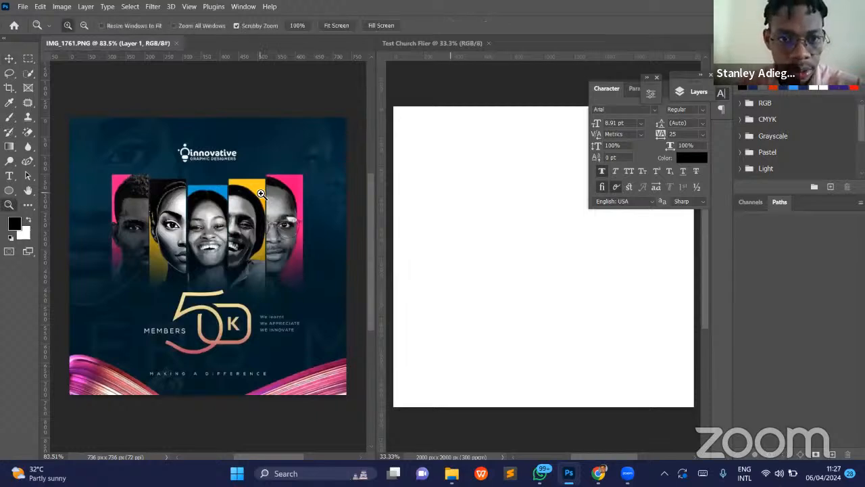
pyautogui.scroll(-1, 277, 198)
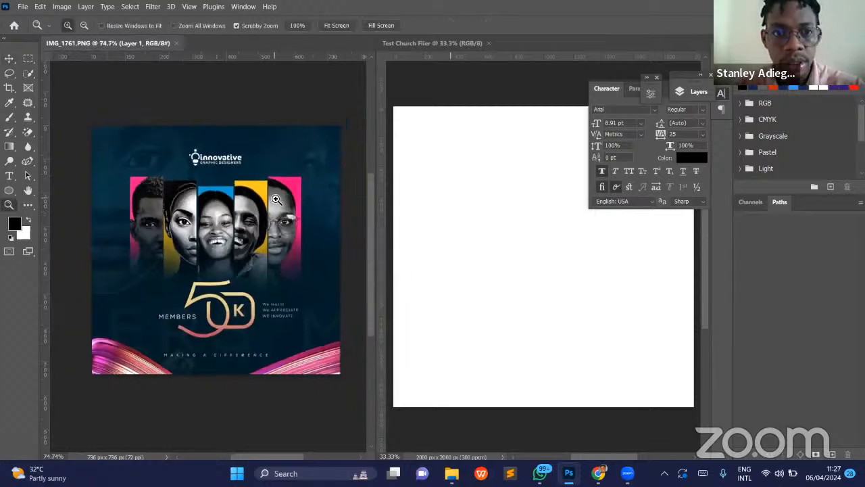
pyautogui.hscroll(2, 277, 199)
pyautogui.hscroll(-1, 273, 200)
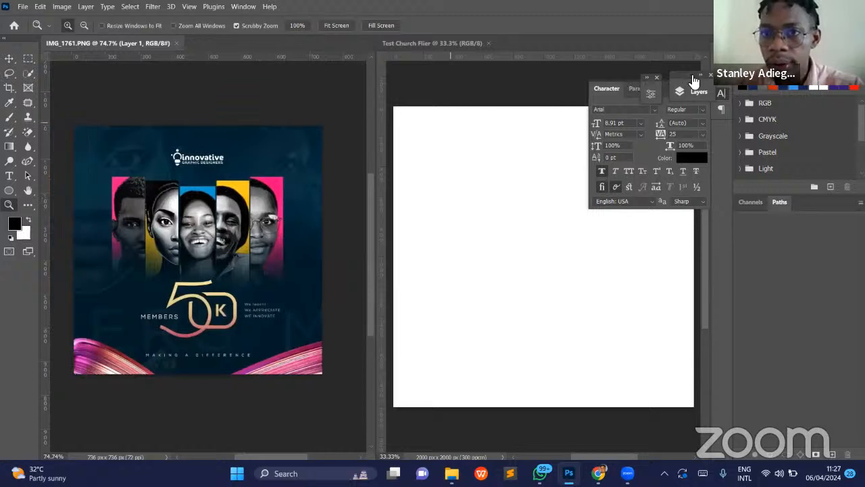
# - Move the Properties and Layers panels off the flier canvas, expanding Properties over Swatches and placing Layers over the Paths panel
pyautogui.click(679, 91)
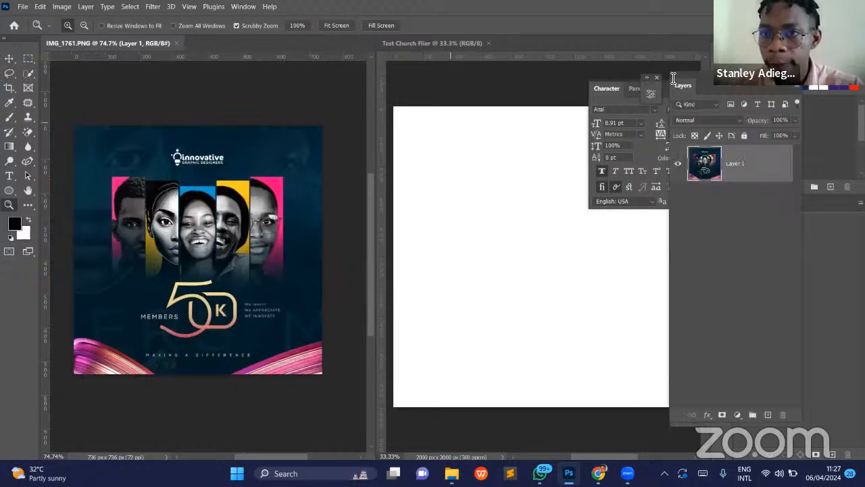
pyautogui.click(689, 74)
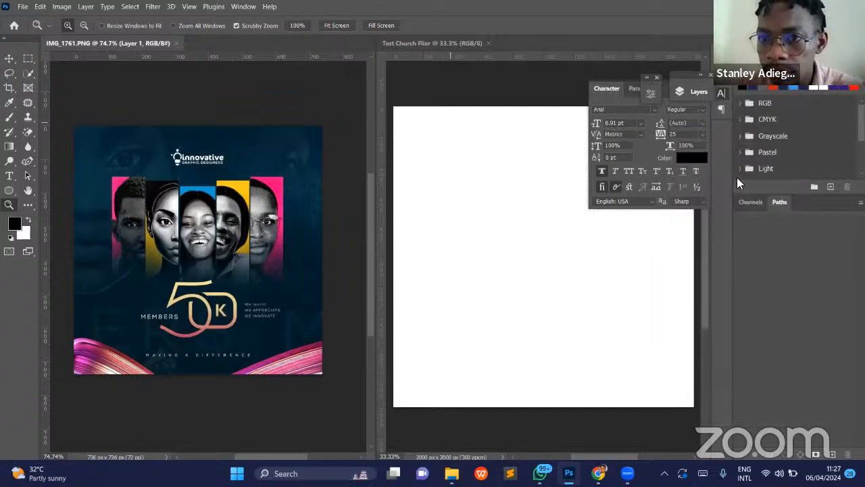
pyautogui.moveTo(651, 78); pyautogui.dragTo(791, 76)
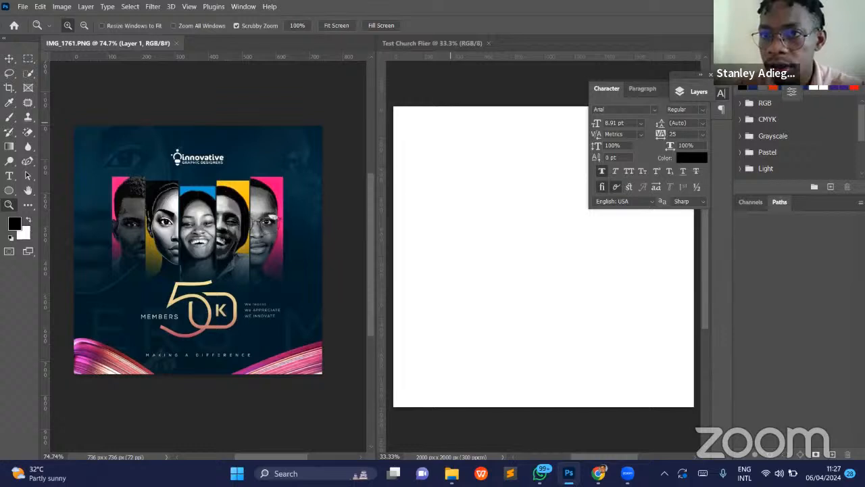
pyautogui.click(792, 92)
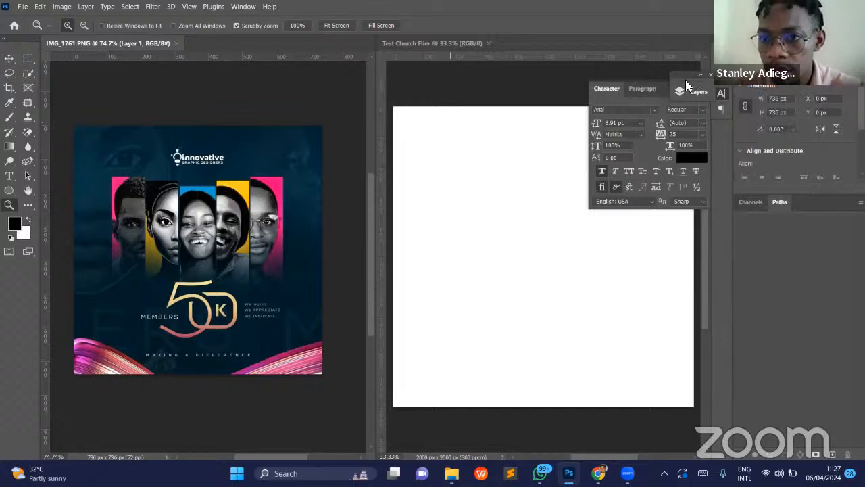
pyautogui.moveTo(756, 216)
pyautogui.mouseDown()
pyautogui.moveTo(749, 221)
pyautogui.moveTo(765, 206)
pyautogui.mouseUp()
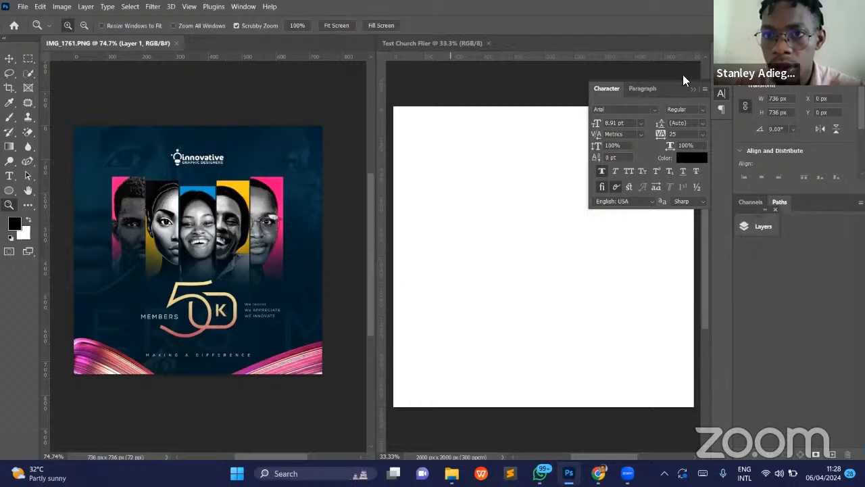
# - Dock the Character and Paragraph panel group above the Channels and Paths panels and activate the Move tool
pyautogui.moveTo(674, 88); pyautogui.dragTo(779, 53)
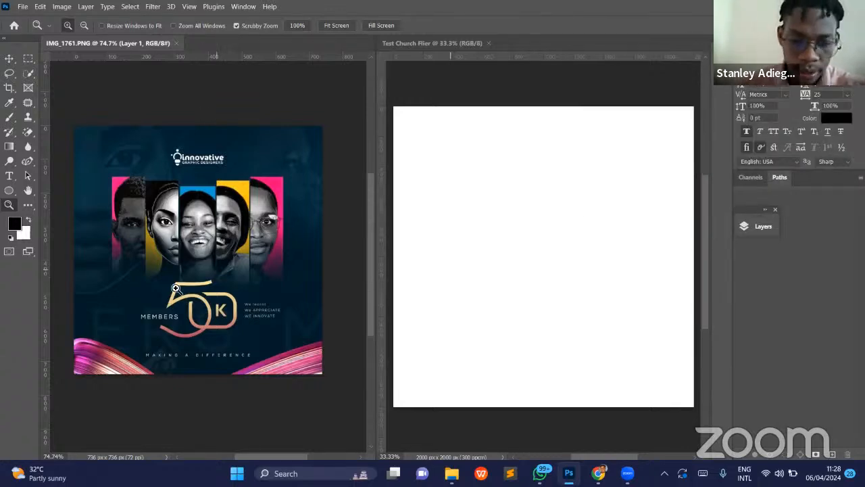
pyautogui.press('v')
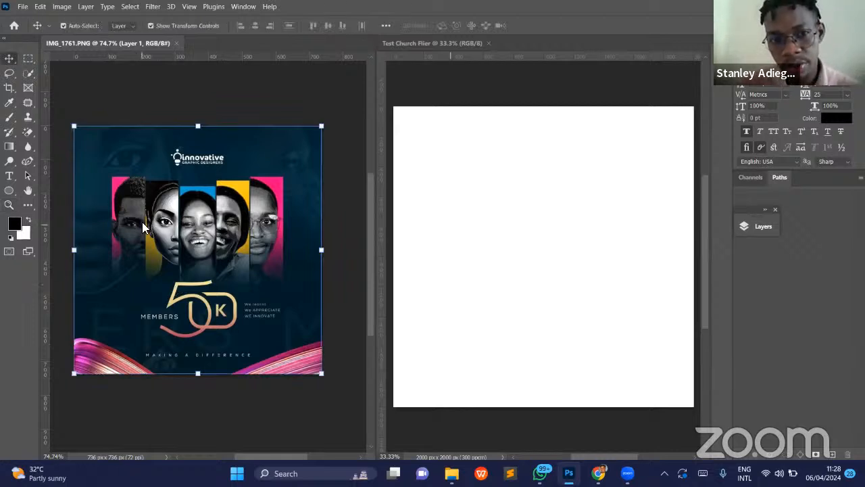
pyautogui.click(23, 7)
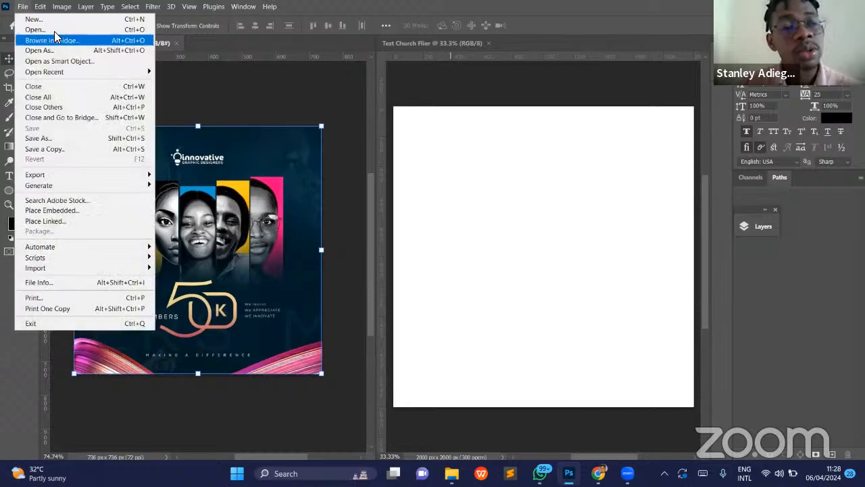
pyautogui.click(74, 211)
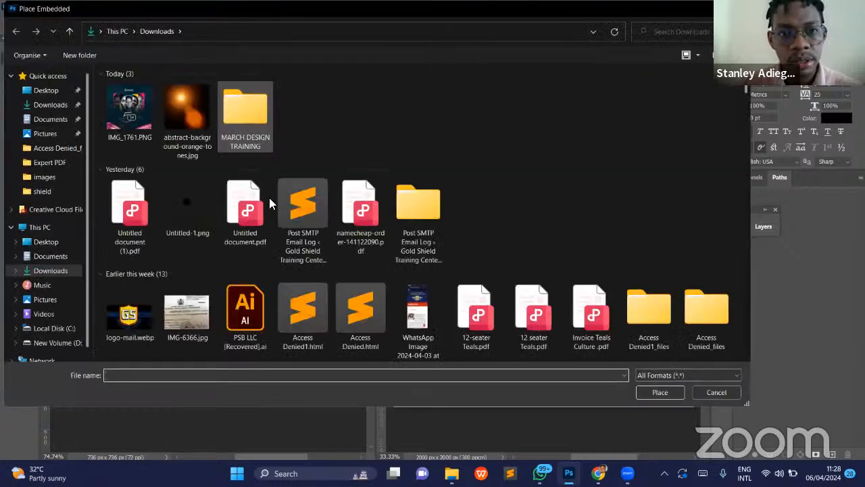
pyautogui.doubleClick(243, 140)
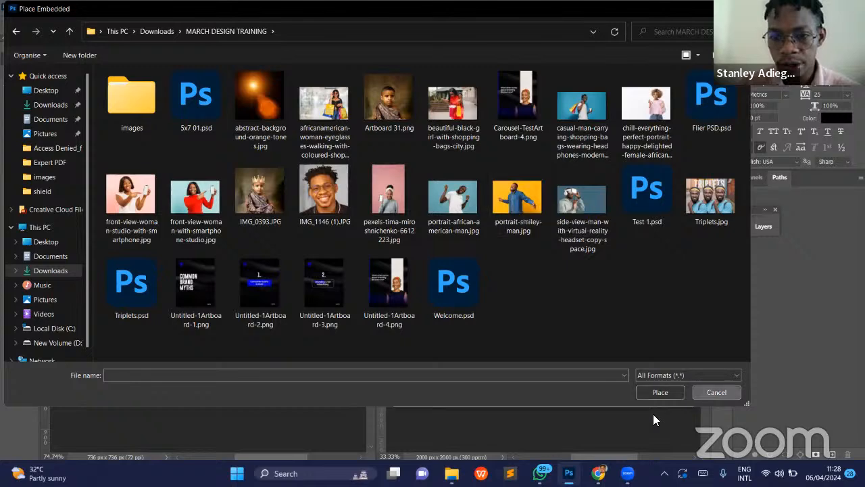
pyautogui.click(717, 393)
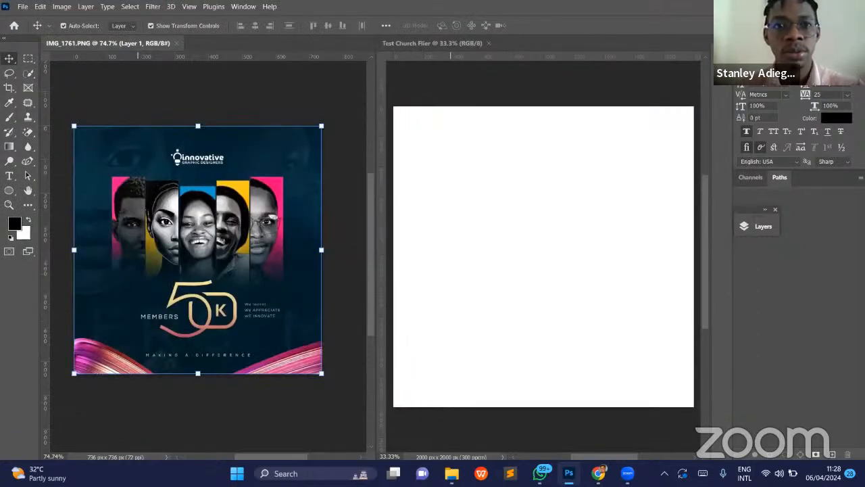
# - Switch to the Freepik page in Chrome and search all assets for "African man"
pyautogui.click(598, 474)
pyautogui.click(330, 13)
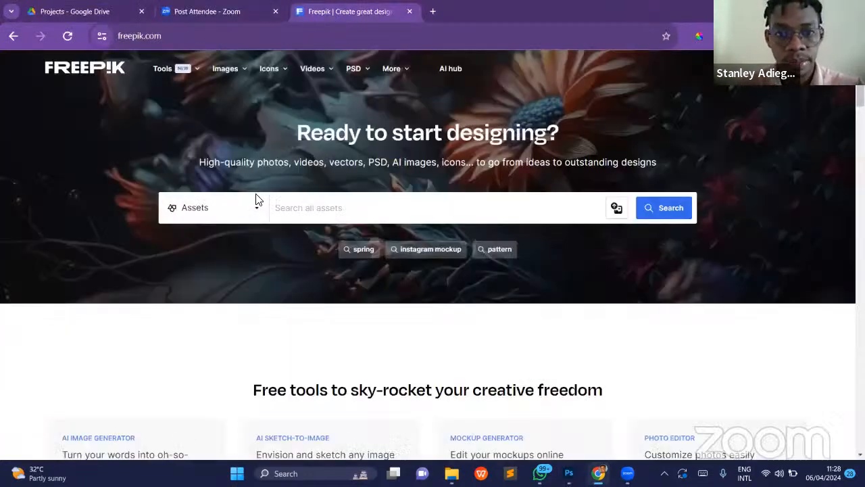
pyautogui.click(318, 216)
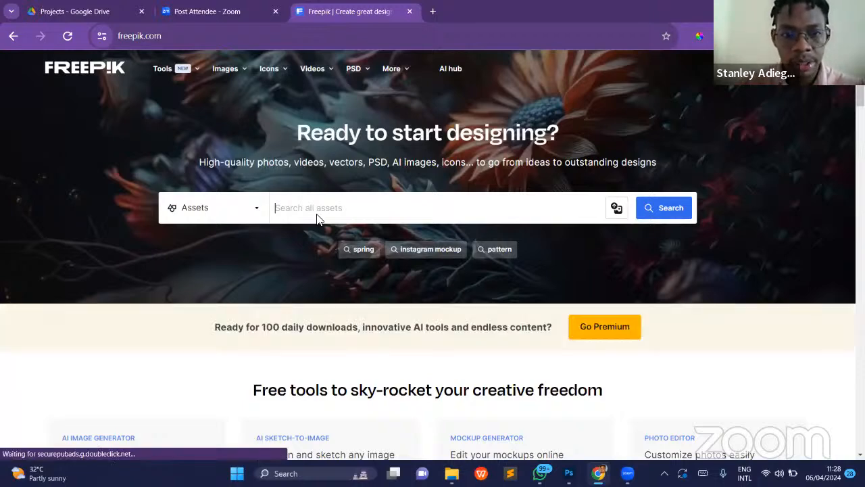
pyautogui.write('Mna')
pyautogui.press('BackSpace')
pyautogui.press('BackSpace')
pyautogui.press('BackSpace')
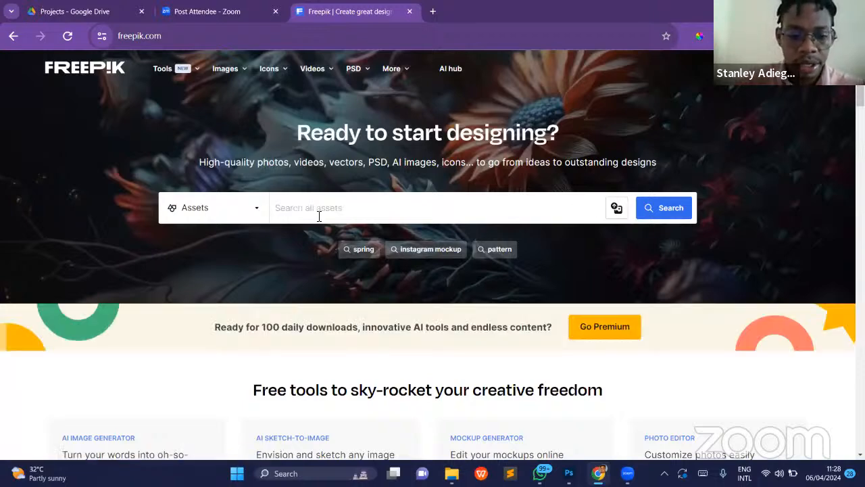
pyautogui.write('African ')
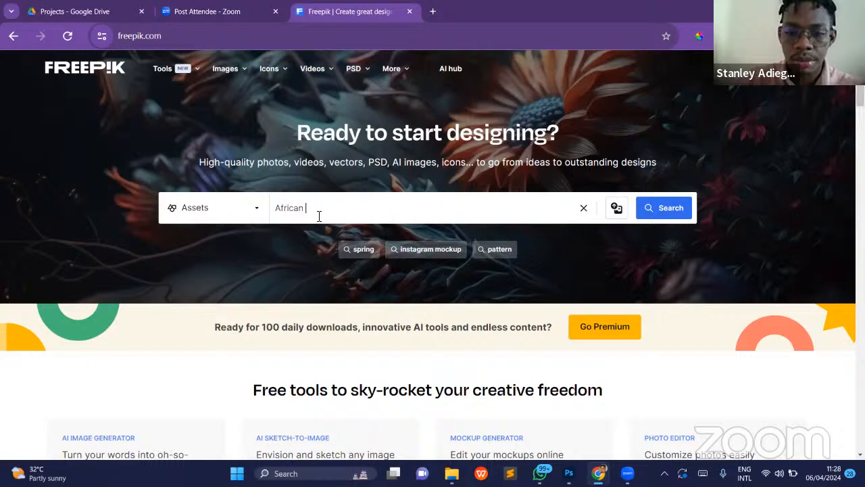
pyautogui.write('man')
pyautogui.press('Return')
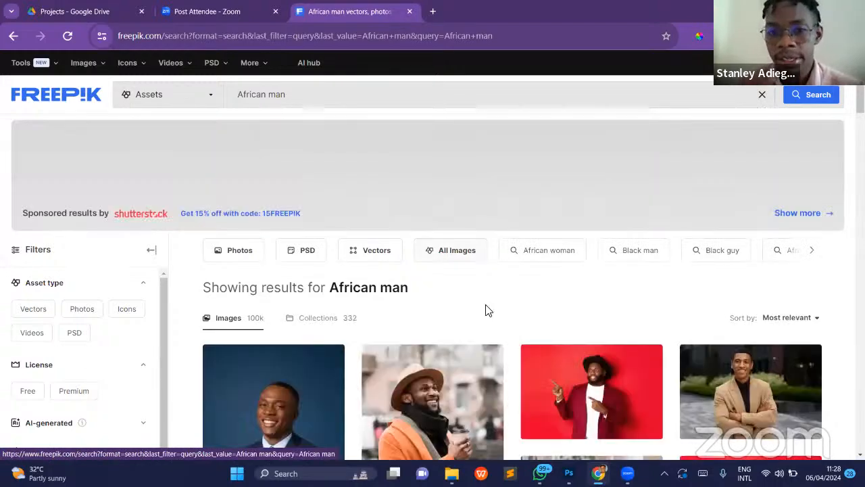
# - Download the free photo "Medium shot male flight attendant posing" of the man in a navy suit
pyautogui.scroll(-4, 488, 310)
pyautogui.moveTo(283, 223)
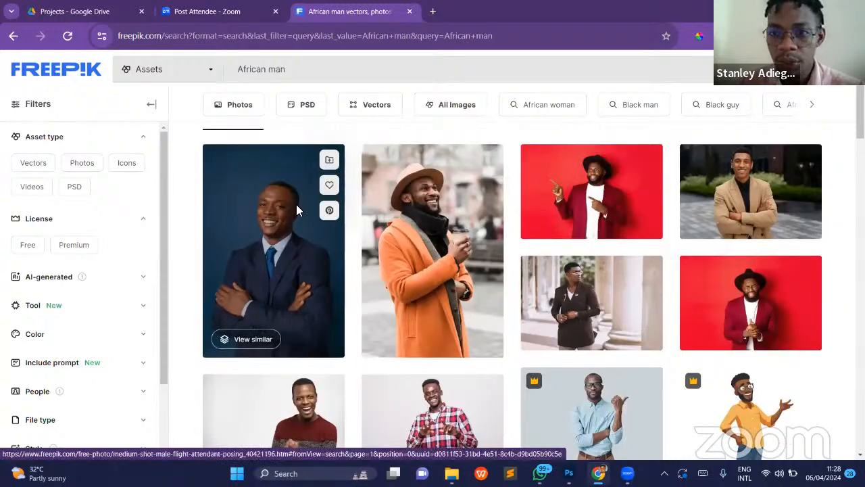
pyautogui.click(296, 204)
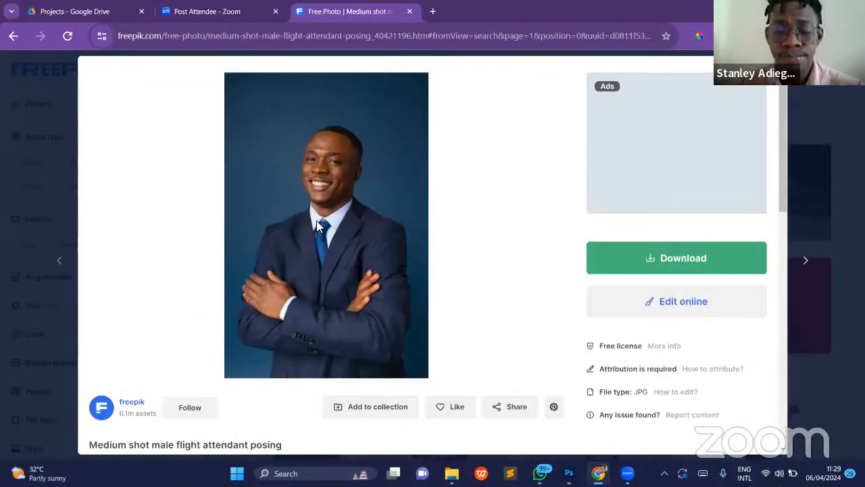
pyautogui.click(664, 265)
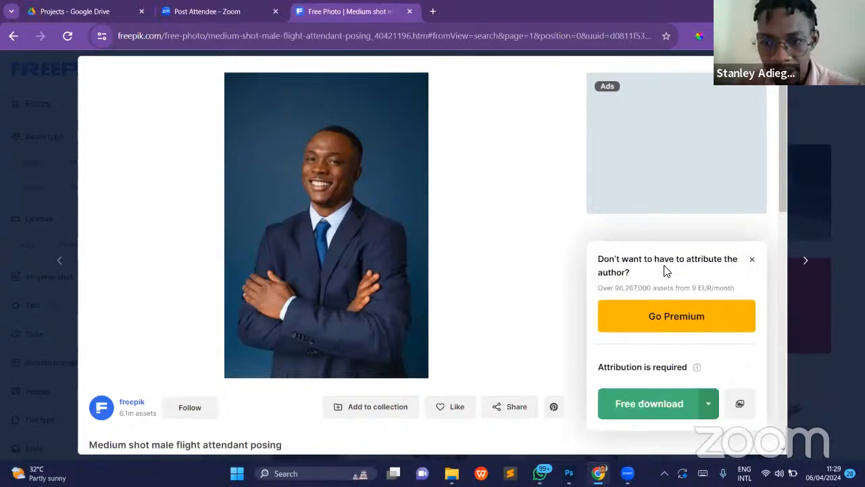
pyautogui.click(646, 405)
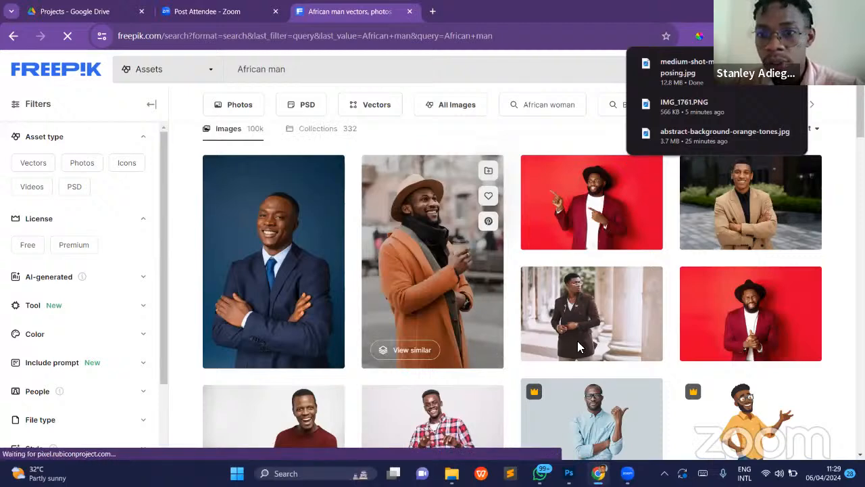
# - Download the free photo "Business man banner concept with copy space" and return to the search results
pyautogui.click(698, 233)
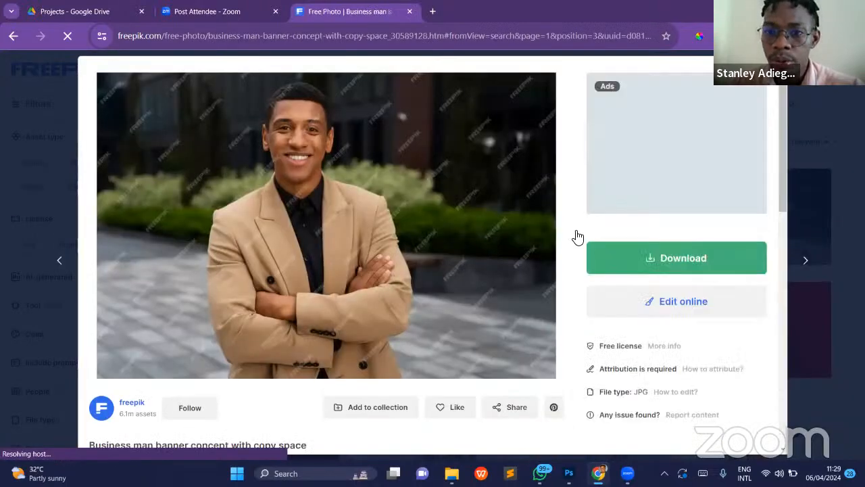
pyautogui.click(679, 259)
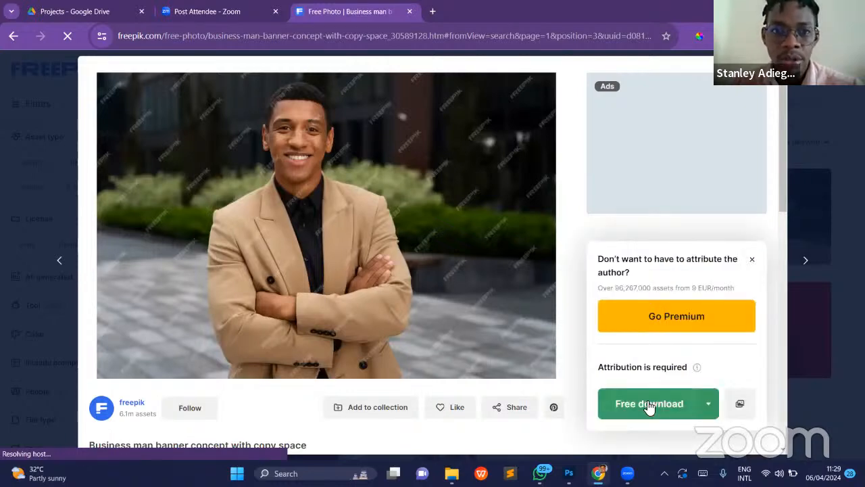
pyautogui.click(649, 405)
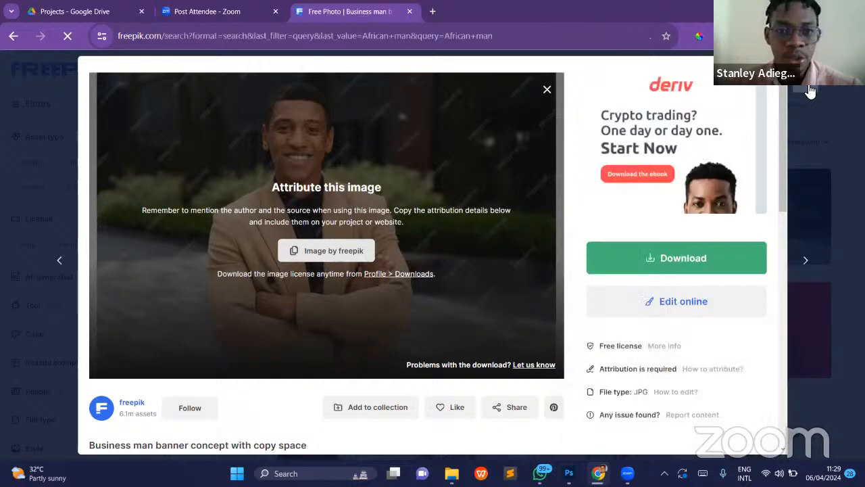
pyautogui.click(547, 90)
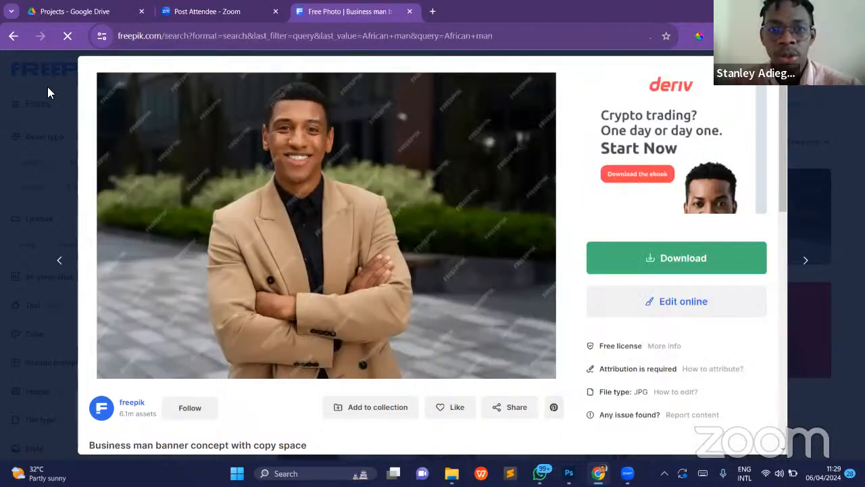
pyautogui.click(51, 94)
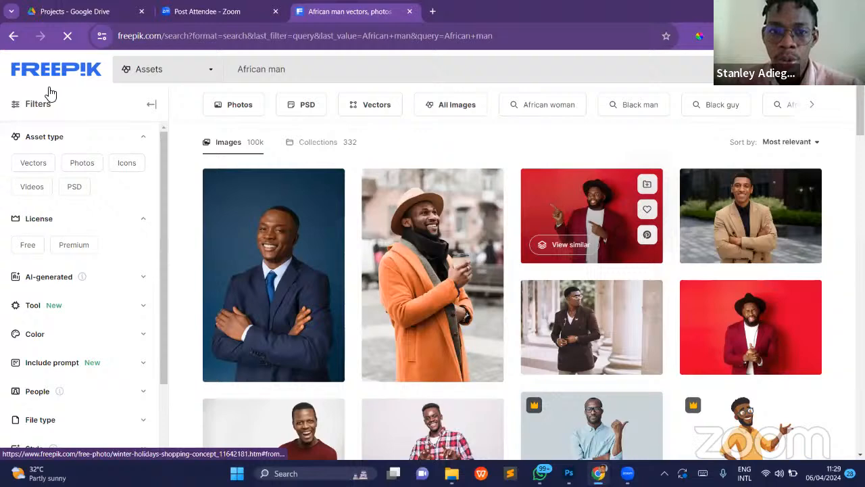
# - Change the Freepik search to "African woman"
pyautogui.scroll(-3, 589, 256)
pyautogui.scroll(-4, 589, 256)
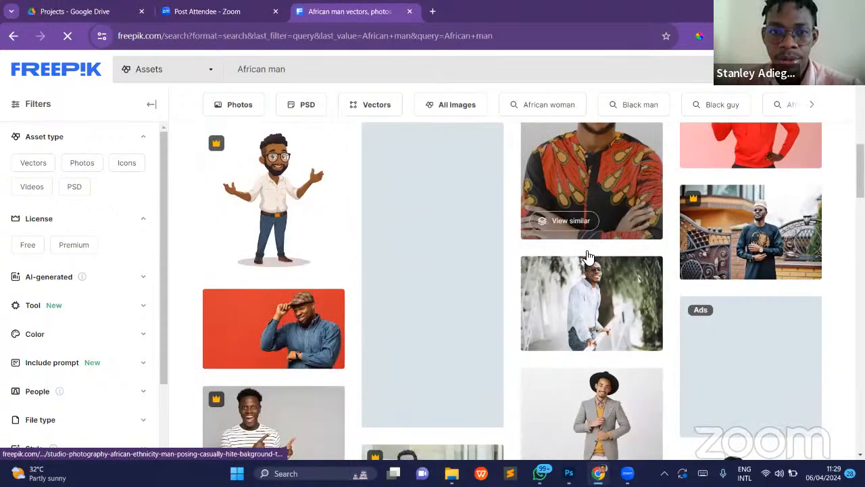
pyautogui.scroll(5, 266, 96)
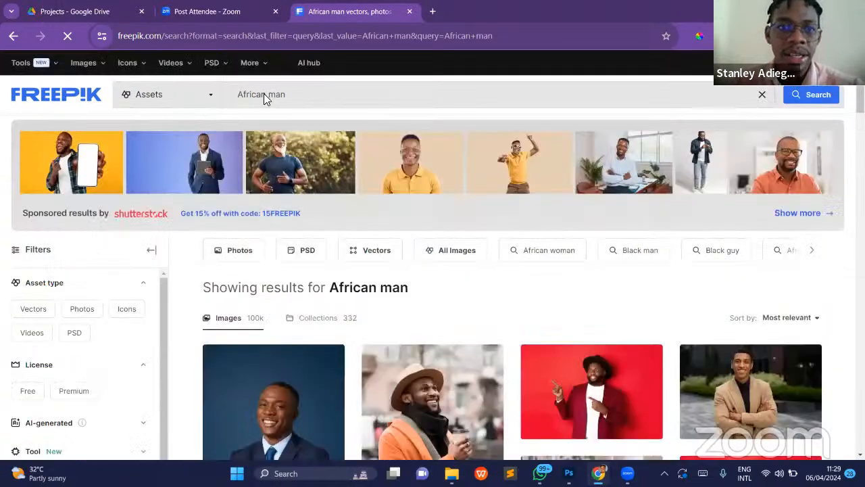
pyautogui.doubleClick(228, 99)
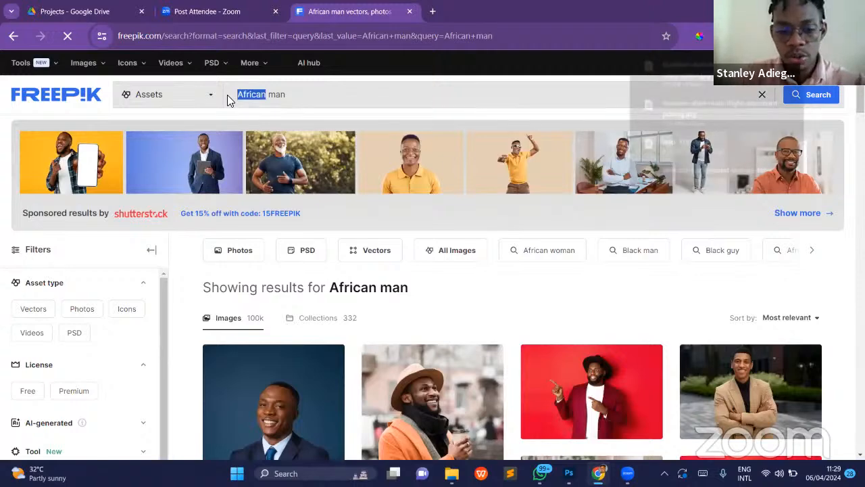
pyautogui.click(270, 95)
pyautogui.write('wo')
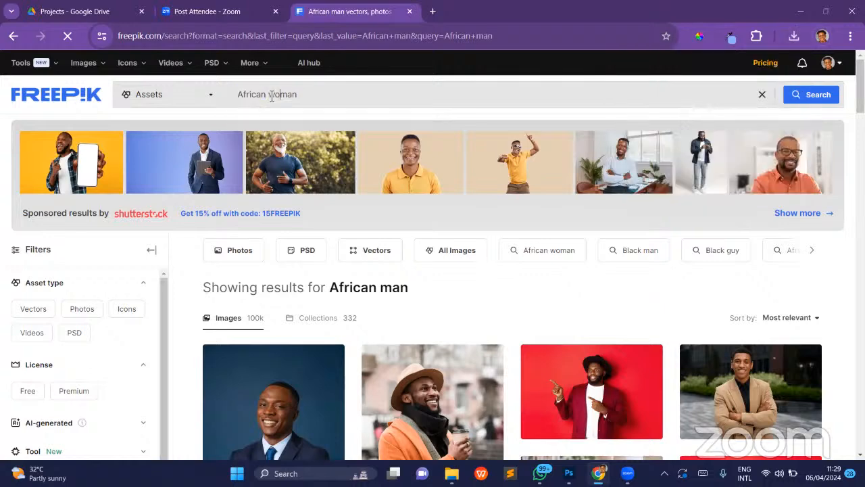
# - Download the free photo "Portrait of smiley african woman in floral coat" and return to the search results
pyautogui.scroll(-3, 533, 261)
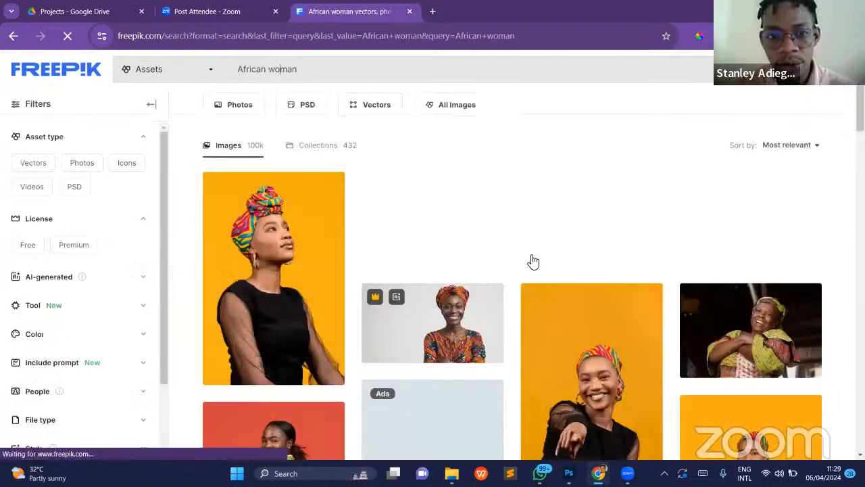
pyautogui.scroll(-2, 533, 261)
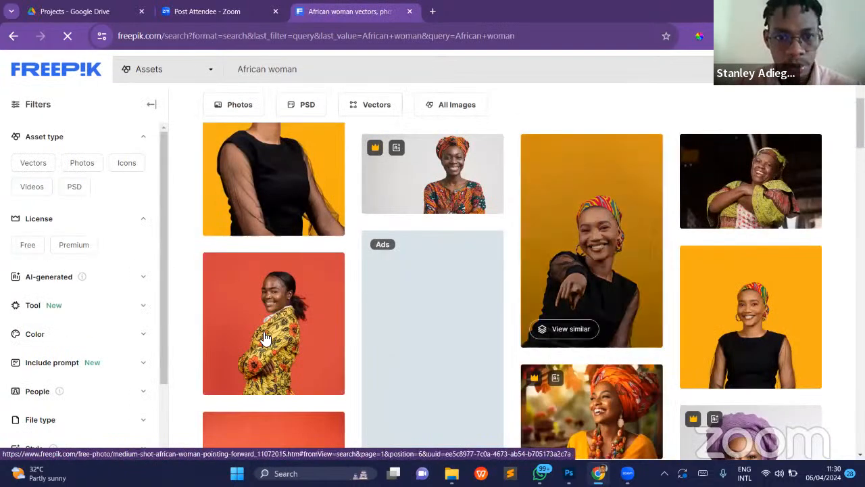
pyautogui.click(262, 332)
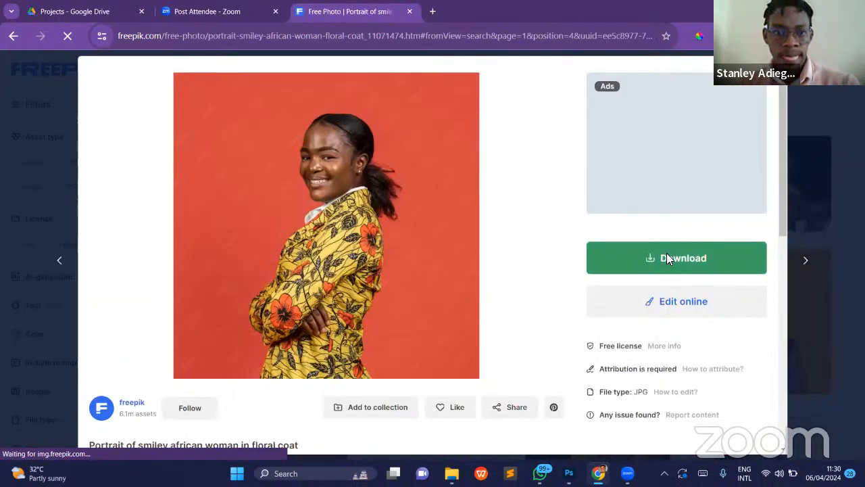
pyautogui.click(667, 254)
pyautogui.click(642, 411)
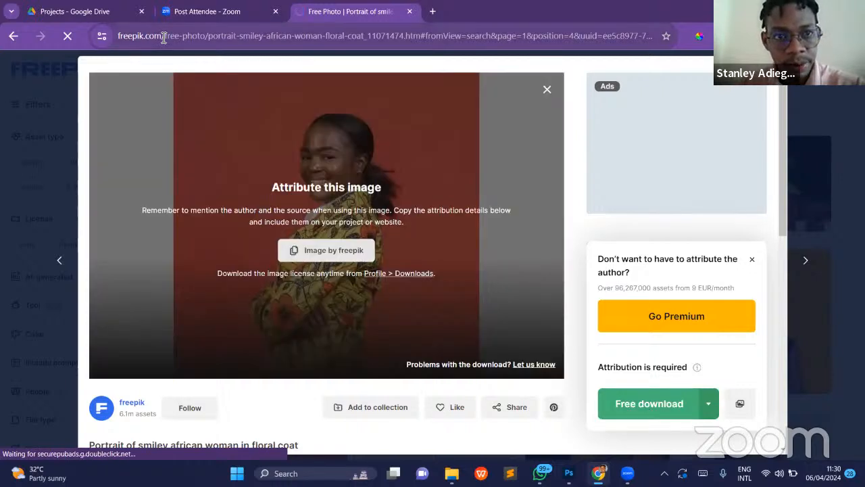
pyautogui.click(120, 35)
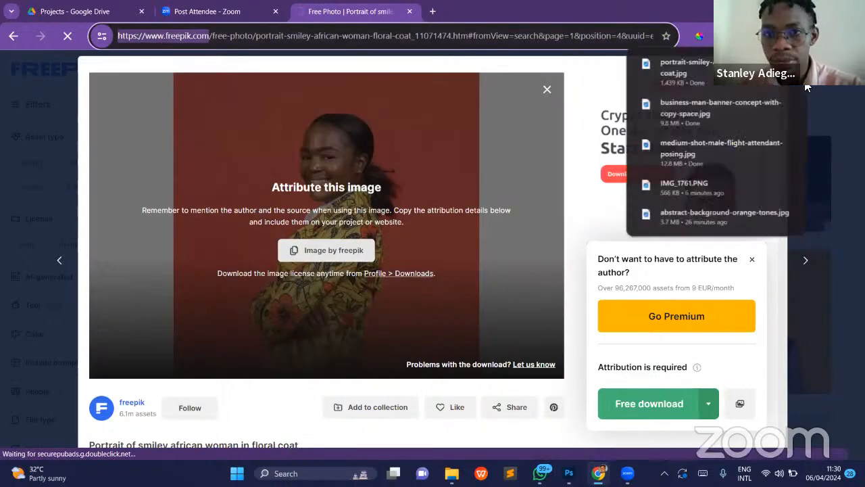
pyautogui.click(67, 135)
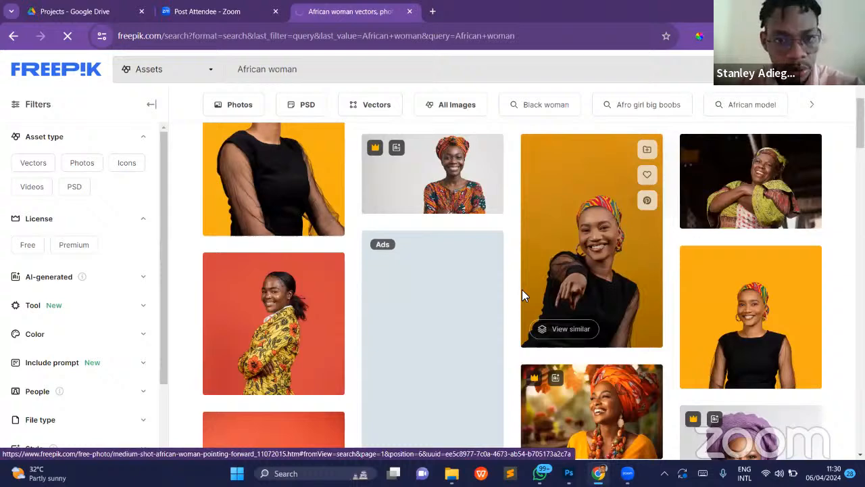
# - Browse Freepik's "black woman" images and download the free confident African businesswoman portrait with the dark blue background
pyautogui.scroll(-4, 521, 292)
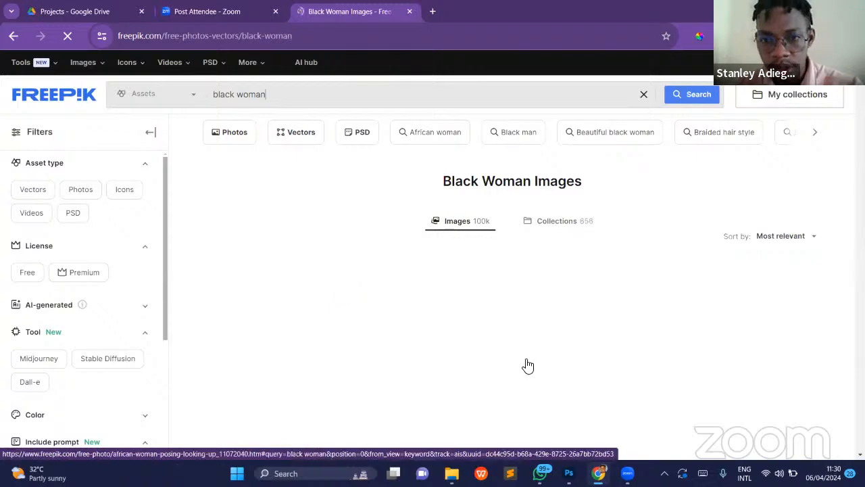
pyautogui.scroll(-2, 520, 195)
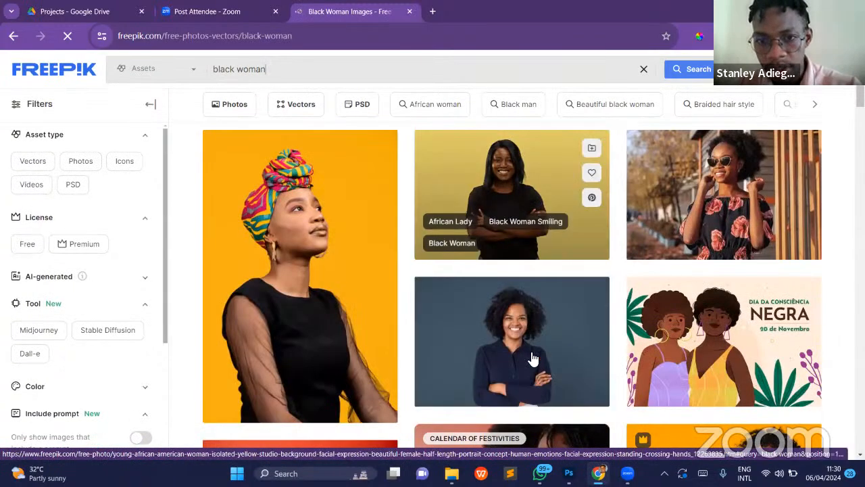
pyautogui.click(533, 355)
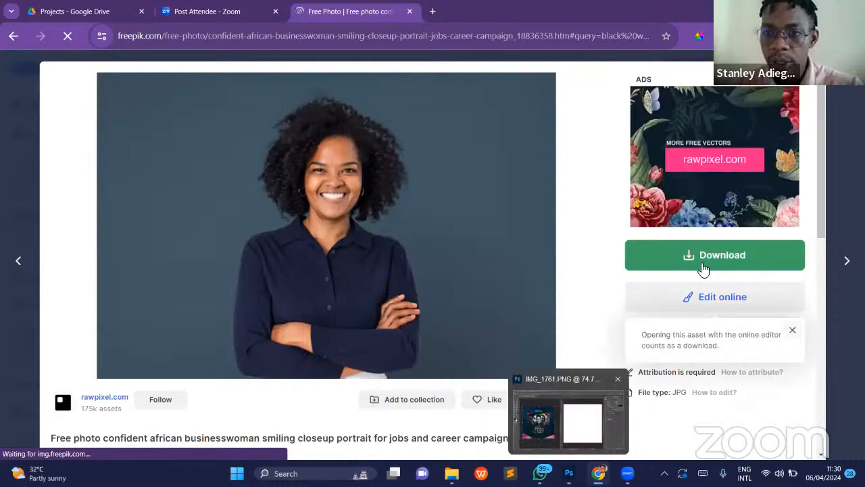
pyautogui.click(701, 262)
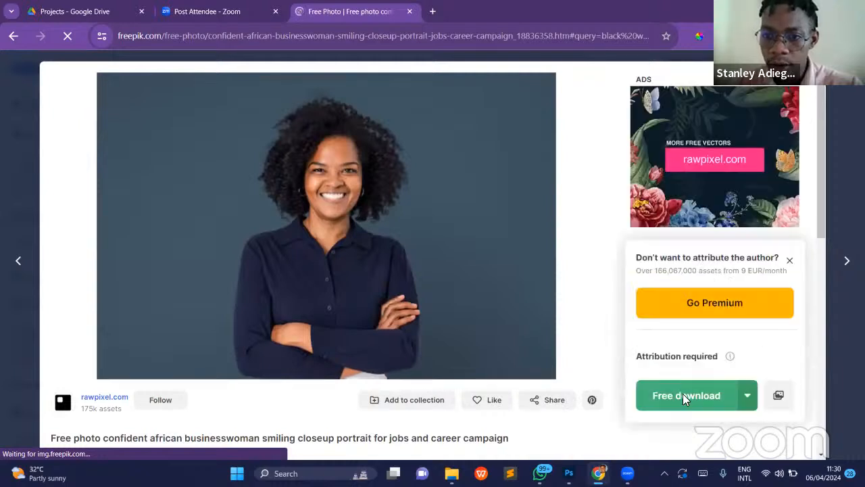
pyautogui.click(683, 395)
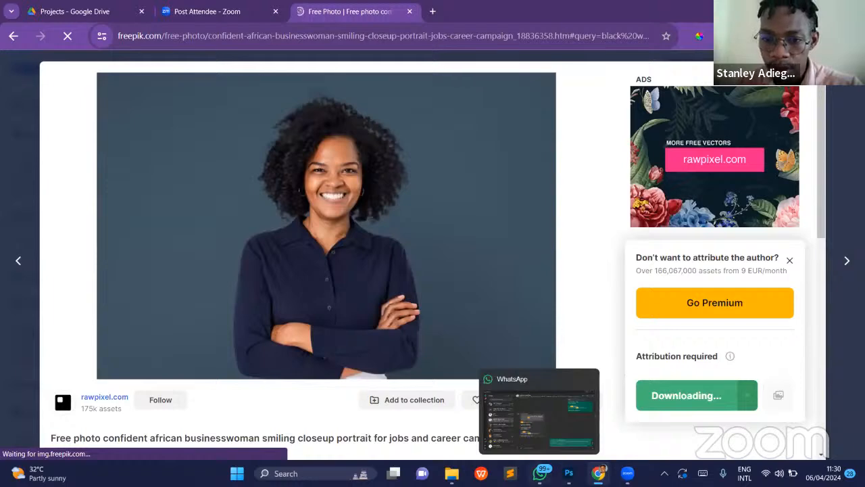
# - Switch to Photoshop and place portrait-smiley-african-woman-floral-coat.jpg from Downloads as an embedded image in the Test Church Flier document
pyautogui.click(569, 474)
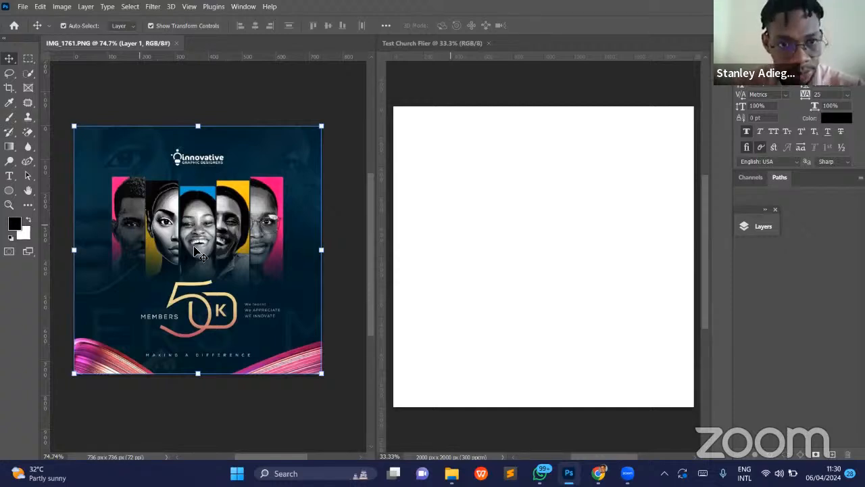
pyautogui.click(346, 237)
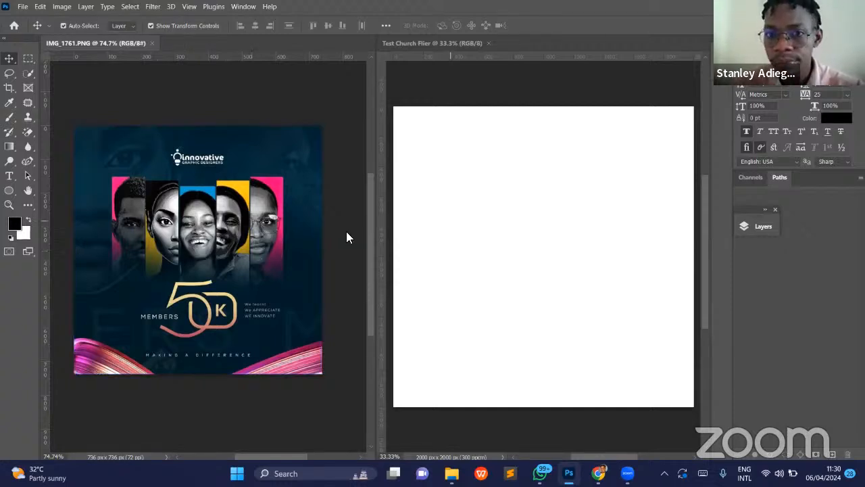
pyautogui.click(541, 223)
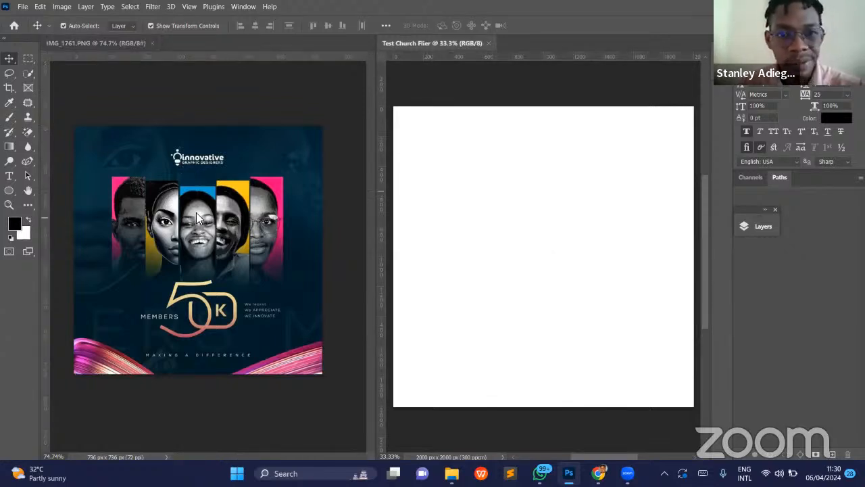
pyautogui.click(23, 8)
pyautogui.click(23, 9)
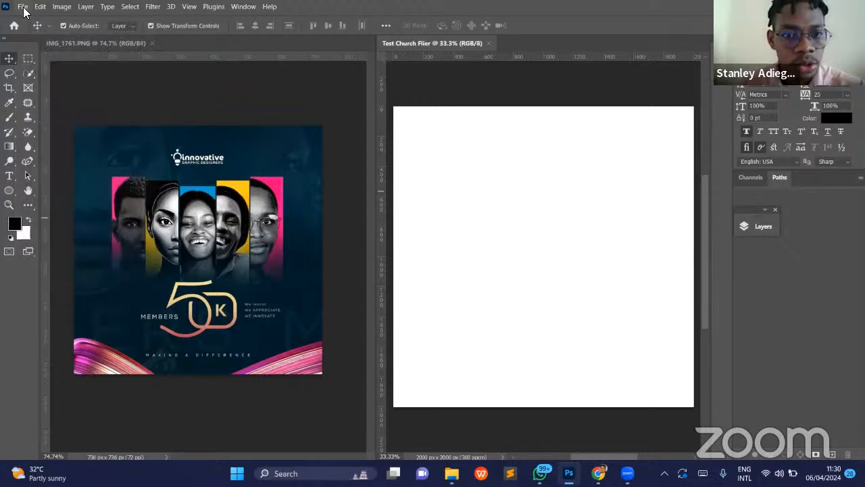
pyautogui.click(23, 8)
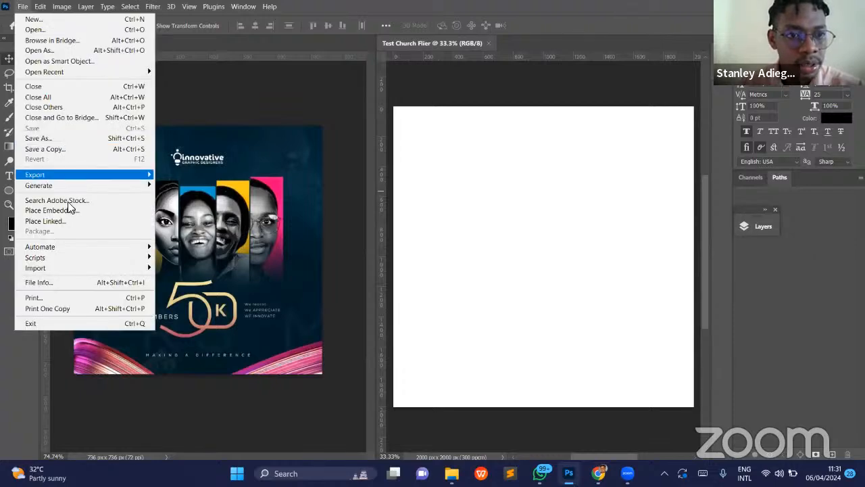
pyautogui.click(71, 211)
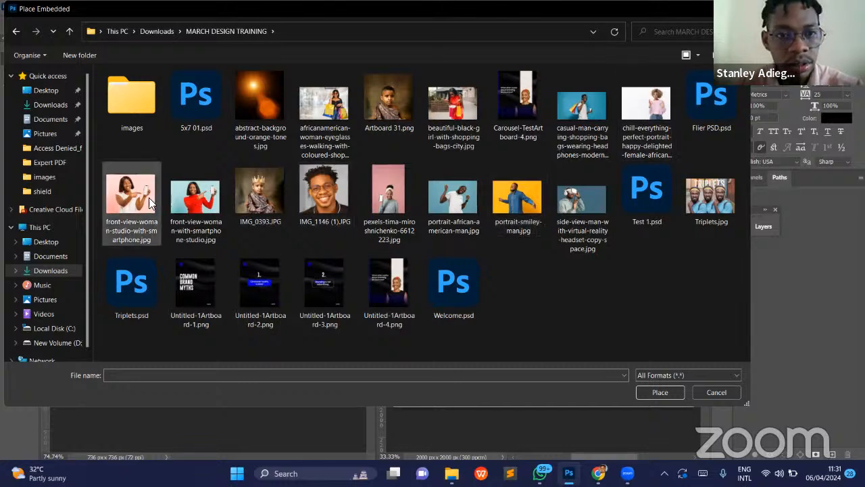
pyautogui.press('BackSpace')
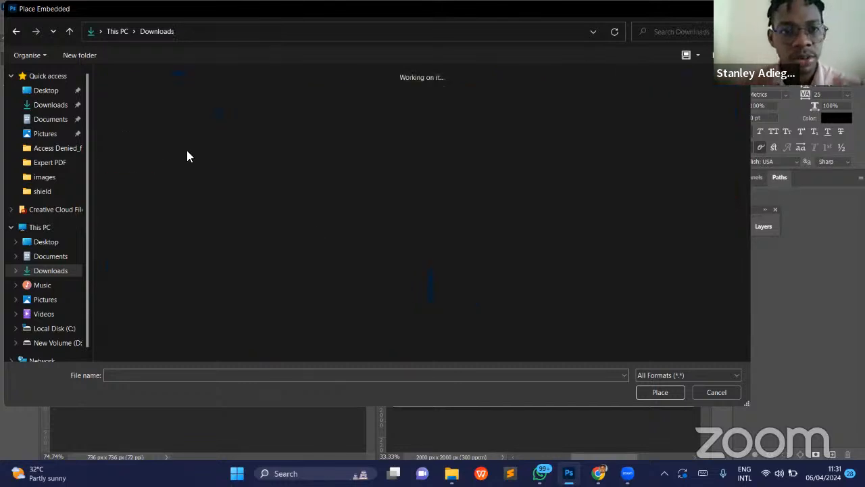
pyautogui.doubleClick(137, 118)
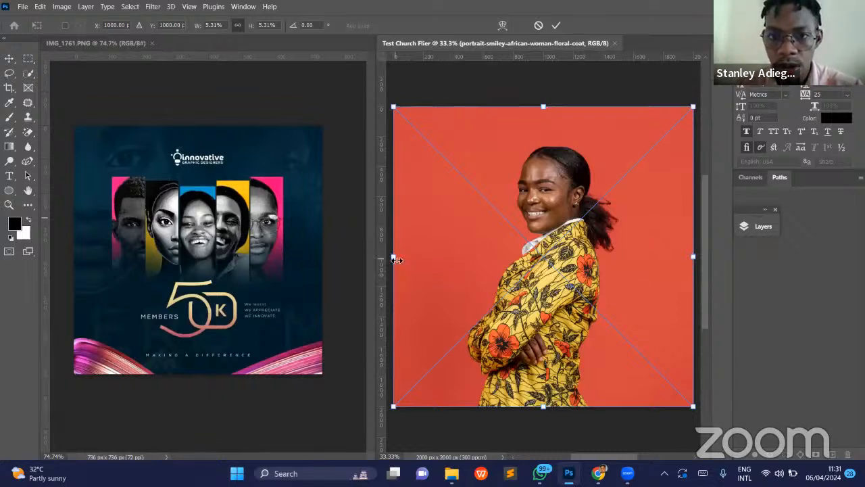
pyautogui.press('Return')
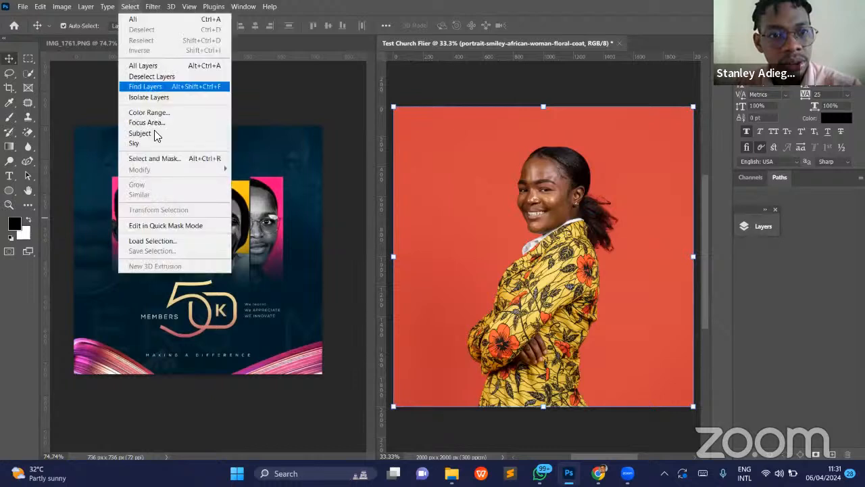
# - Rasterize the placed layer of the woman in the floral coat
pyautogui.click(534, 201)
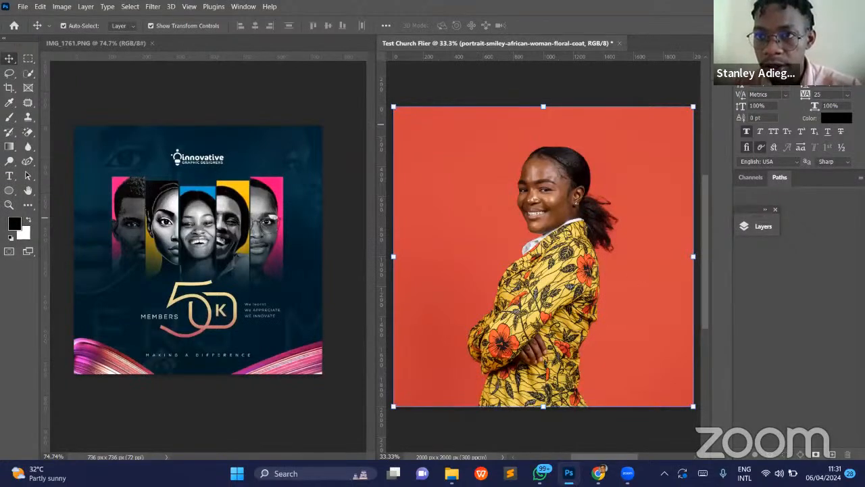
pyautogui.click(764, 228)
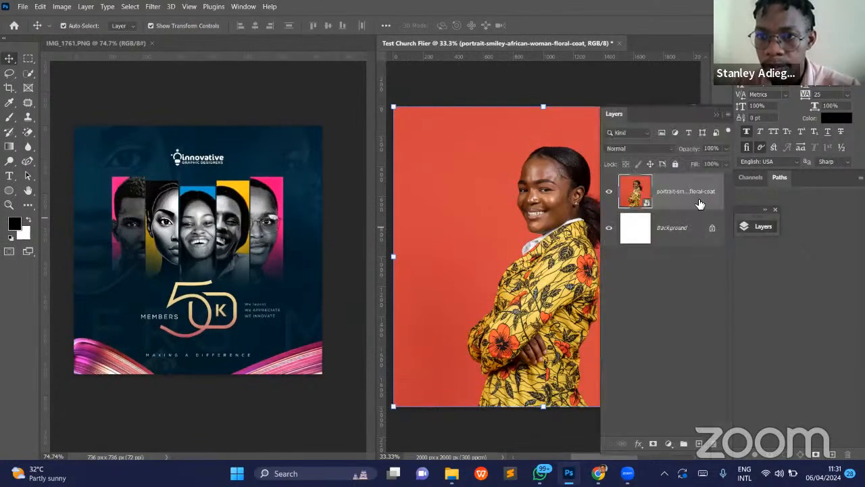
pyautogui.rightClick(700, 191)
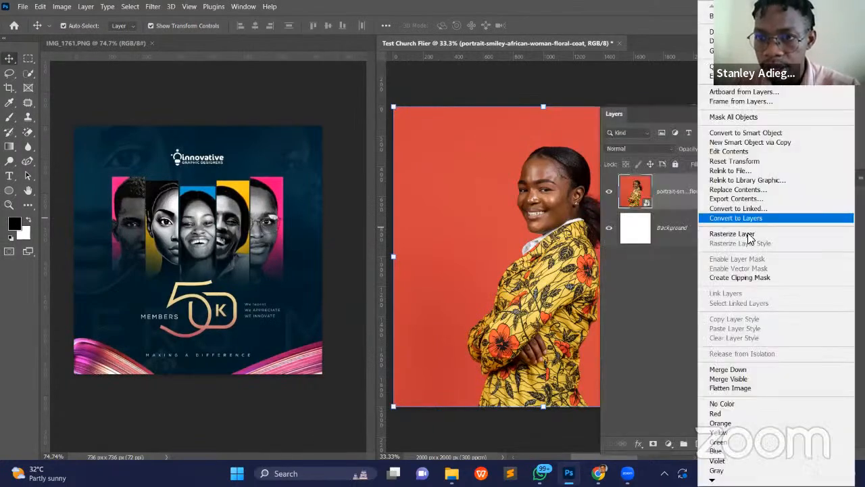
pyautogui.click(732, 233)
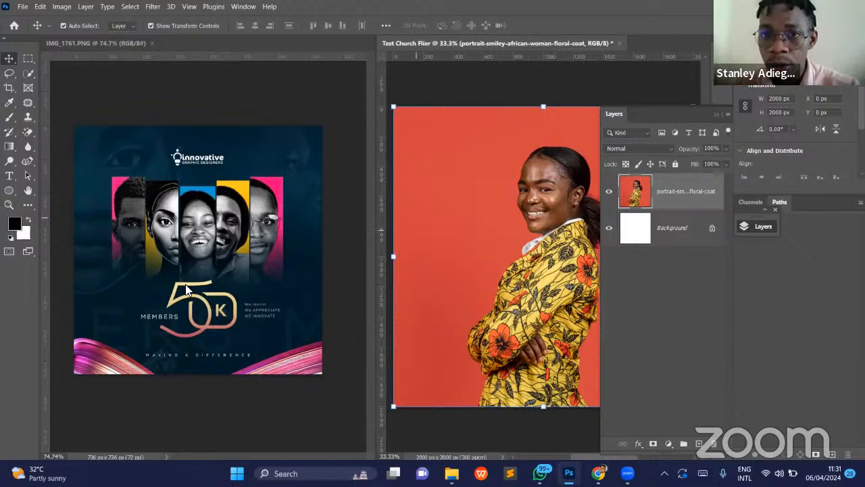
# - Remove the red background from the floral-coat woman's layer with the Remove Background quick action and collapse the layer list
pyautogui.click(250, 8)
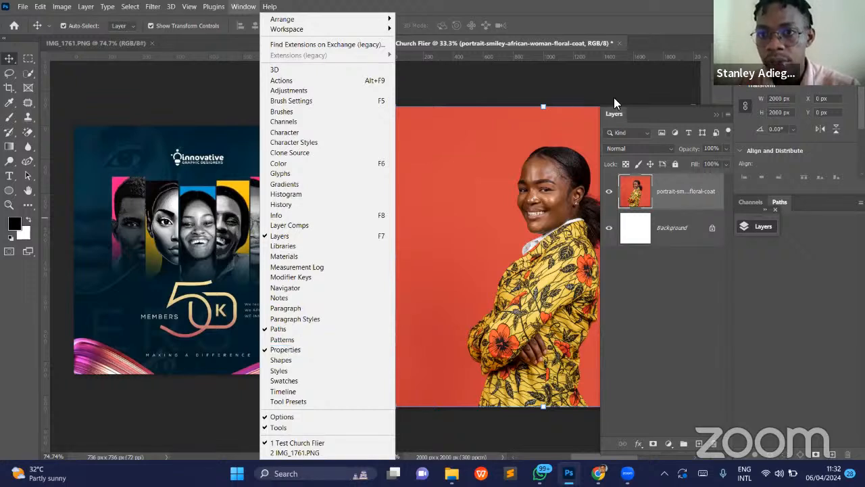
pyautogui.click(669, 192)
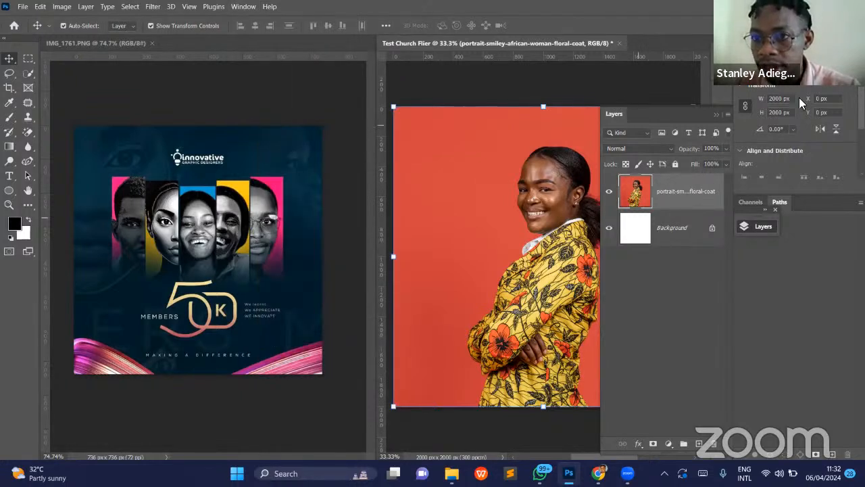
pyautogui.scroll(-5, 795, 131)
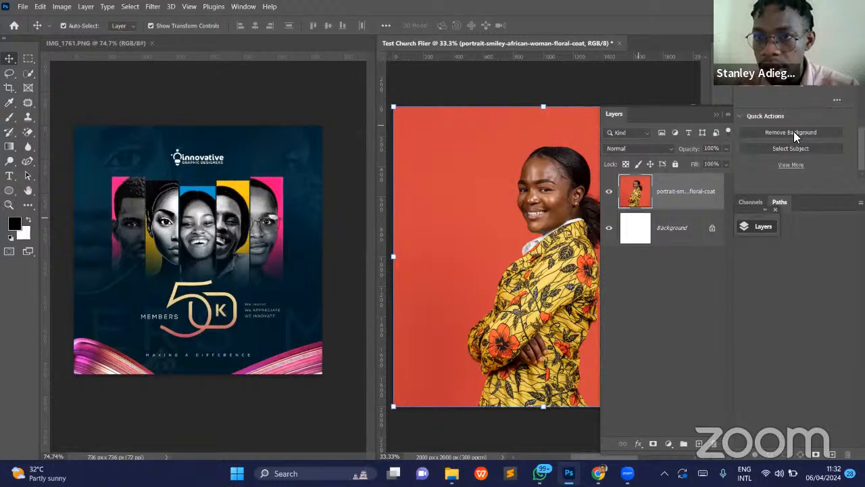
pyautogui.click(794, 132)
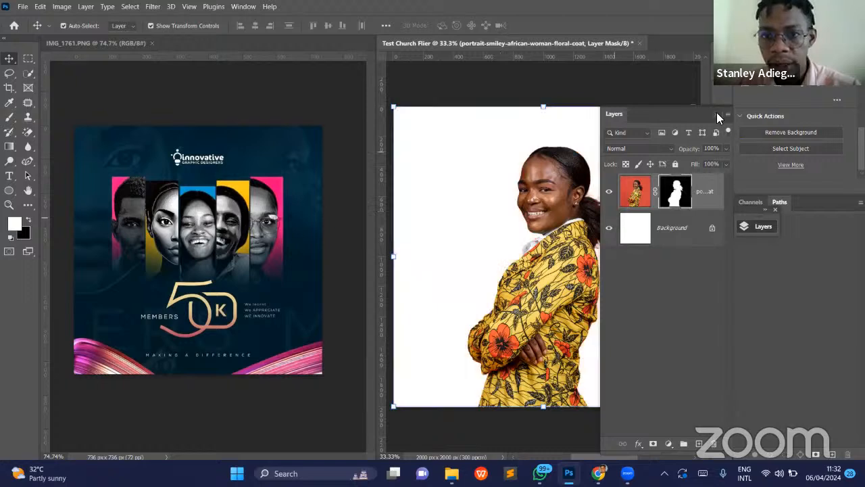
pyautogui.click(719, 115)
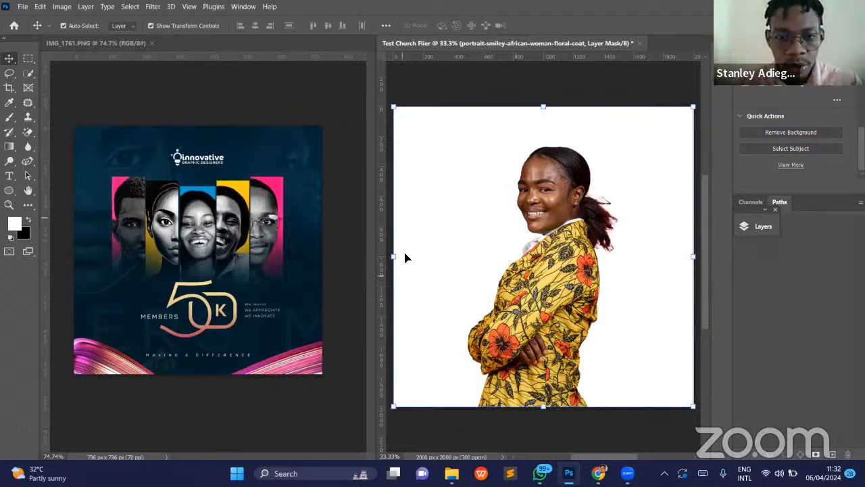
# - Scale the cut-out woman up proportionally to about 163% and apply the transform
pyautogui.moveTo(354, 266); pyautogui.dragTo(316, 269)
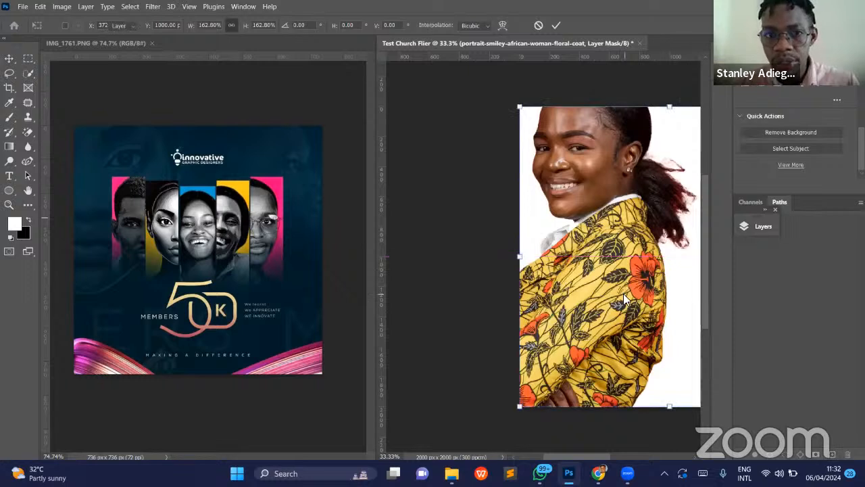
pyautogui.press('Return')
pyautogui.hscroll(4, 688, 303)
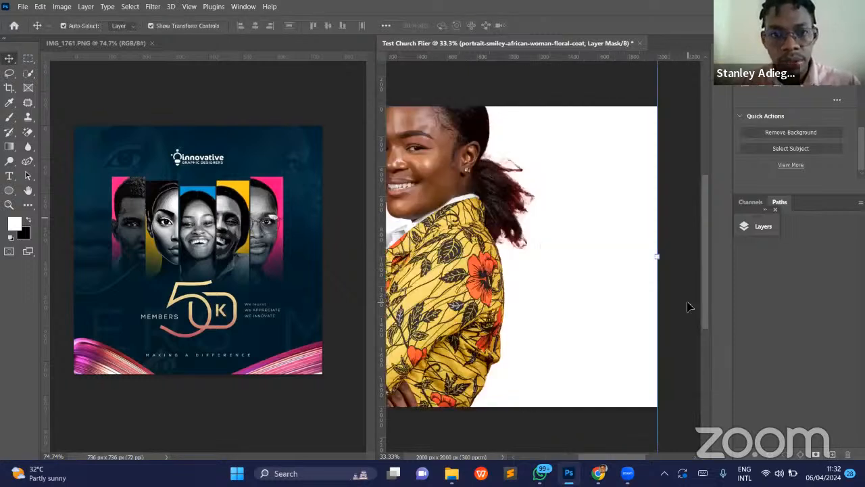
pyautogui.hscroll(-1, 508, 150)
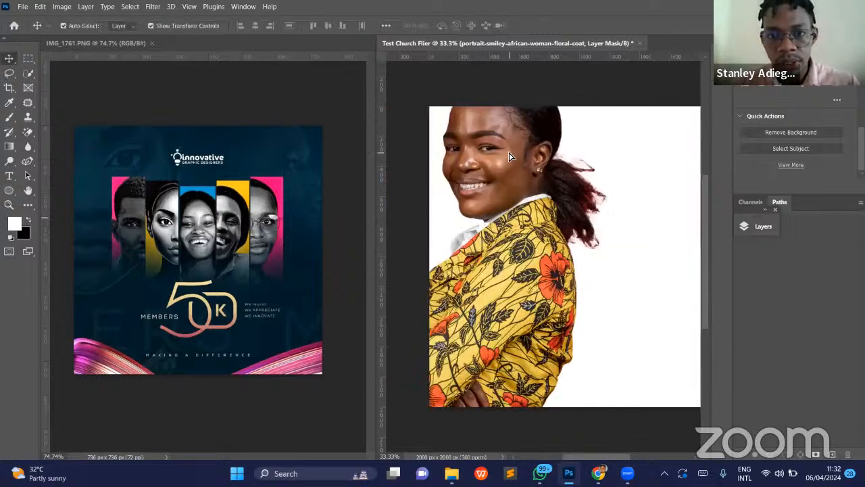
pyautogui.hscroll(-2, 596, 186)
# - Shift the woman toward the canvas's right side and enlarge her proportionally by another 139%, applying the transform
pyautogui.hotkey('ctrl', 't')
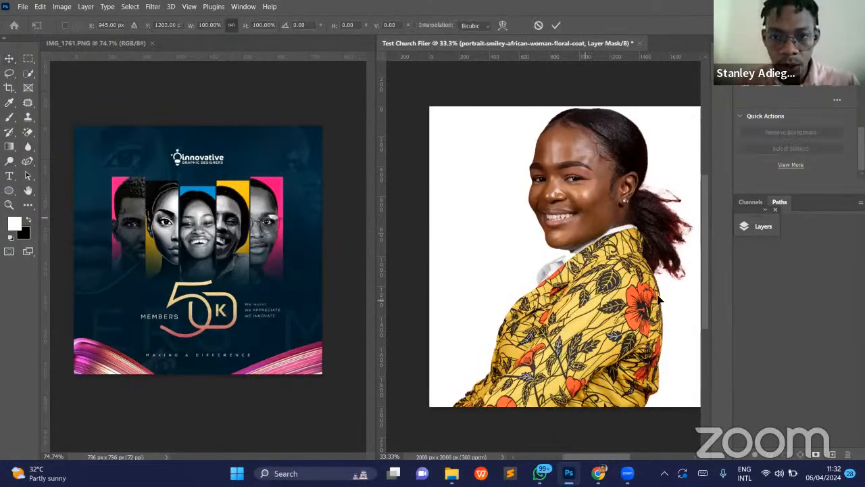
pyautogui.moveTo(626, 305); pyautogui.dragTo(629, 308)
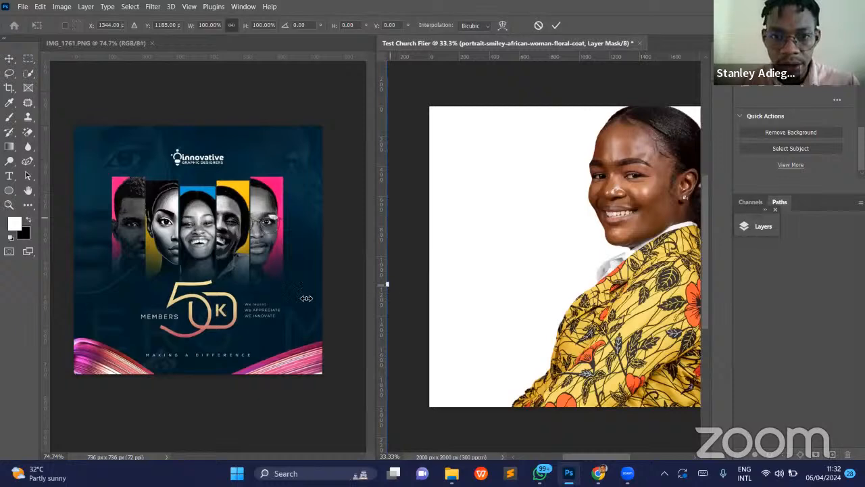
pyautogui.moveTo(290, 298); pyautogui.dragTo(414, 288)
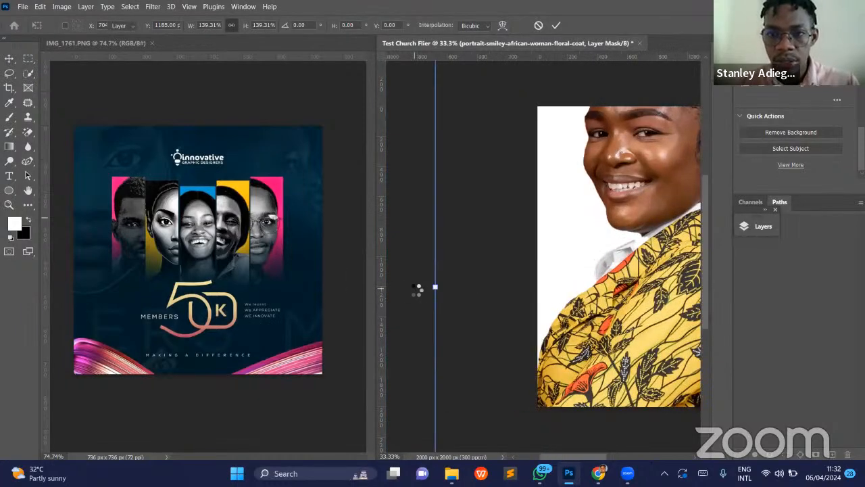
pyautogui.press('Return')
# - Position the enlarged woman at the canvas's right edge, with her whole face inside the canvas, and deselect her layer
pyautogui.hscroll(-3, 673, 266)
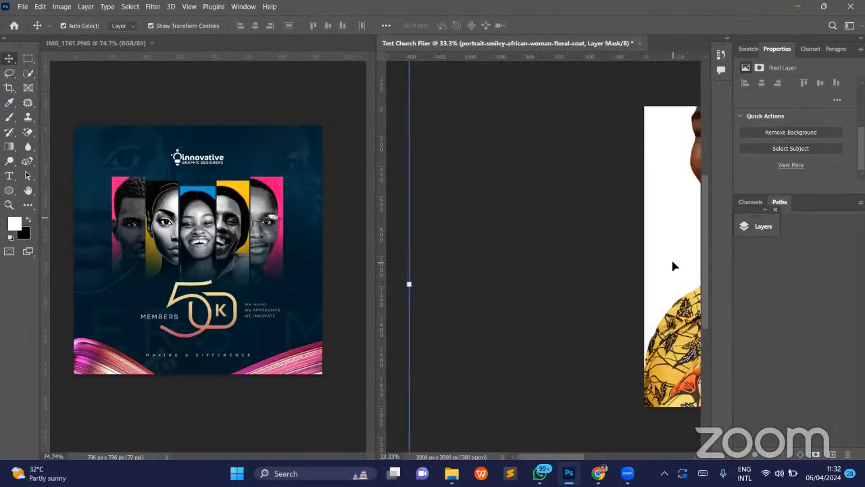
pyautogui.hscroll(5, 574, 223)
pyautogui.moveTo(574, 223); pyautogui.dragTo(619, 304)
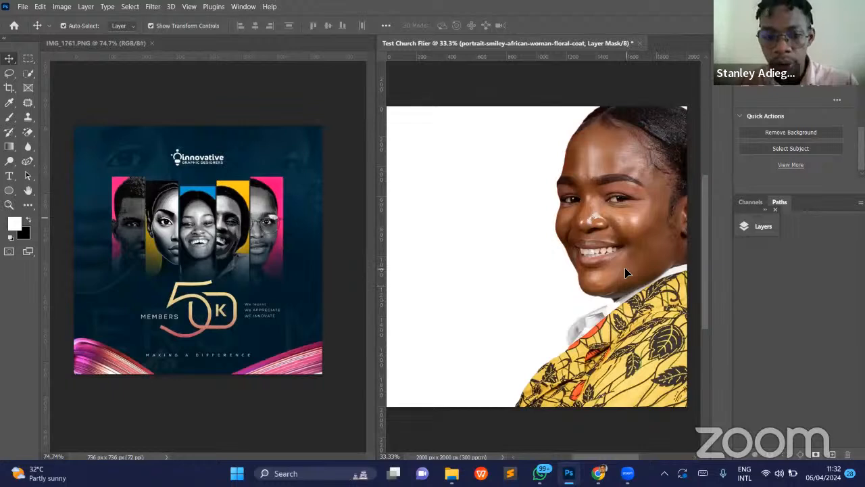
pyautogui.press('z')
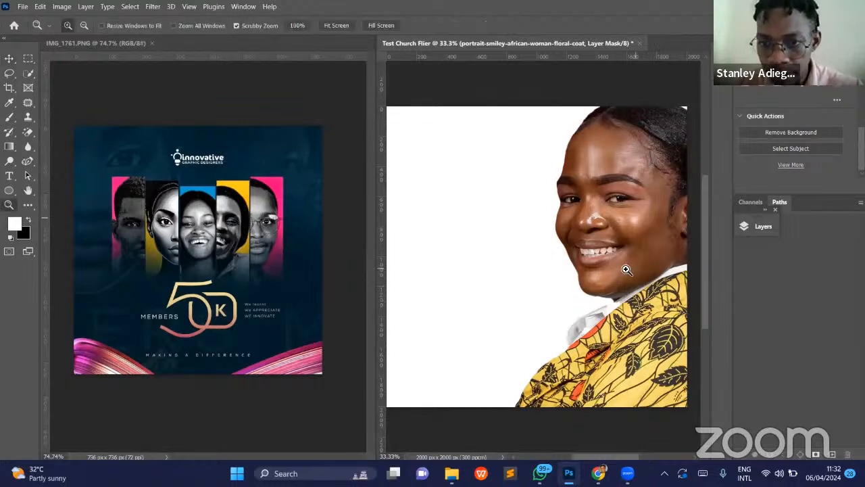
pyautogui.moveTo(626, 269); pyautogui.dragTo(623, 267)
pyautogui.press('v')
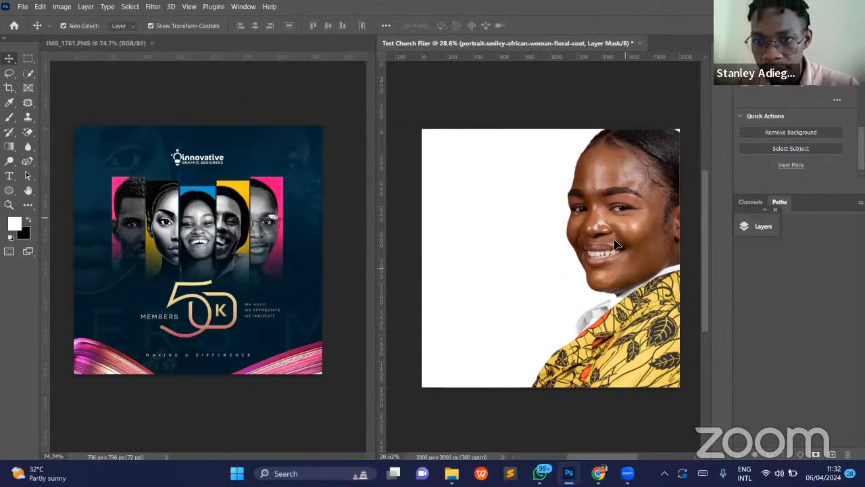
pyautogui.moveTo(629, 235); pyautogui.dragTo(639, 225)
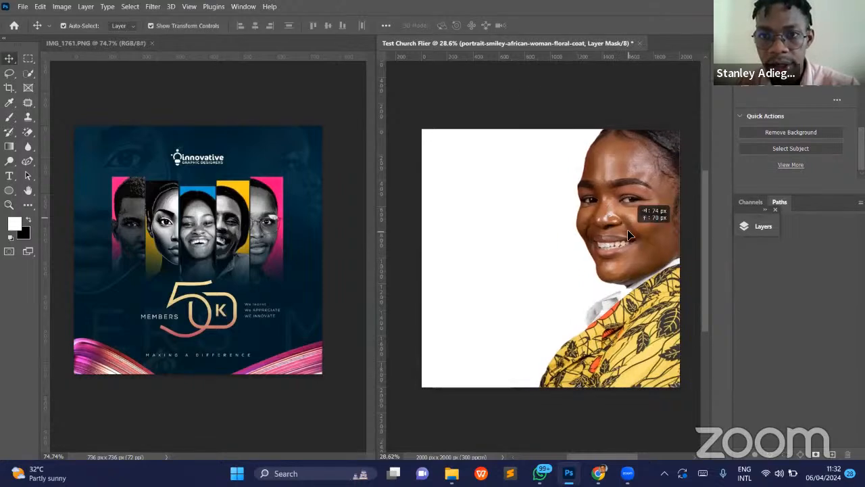
pyautogui.click(528, 107)
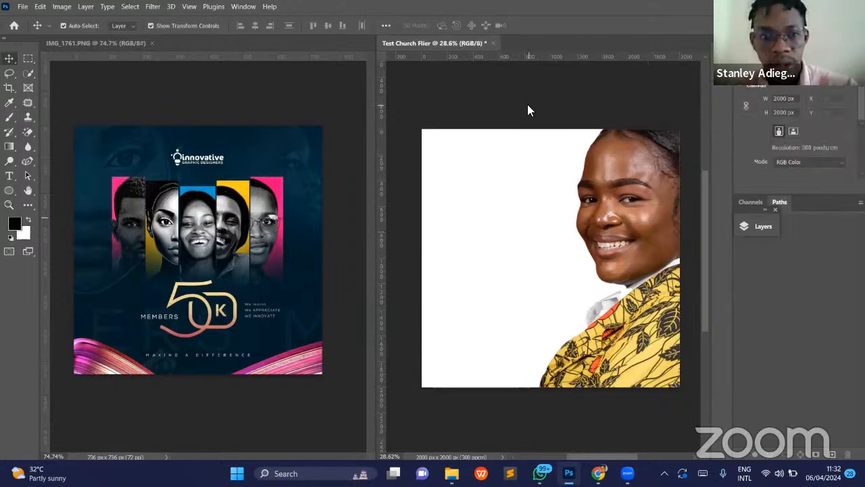
# - Place medium-shot-male-flight-attendant-posing.jpg as an embedded image above the woman's layer, keeping its default size and centred position
pyautogui.click(634, 270)
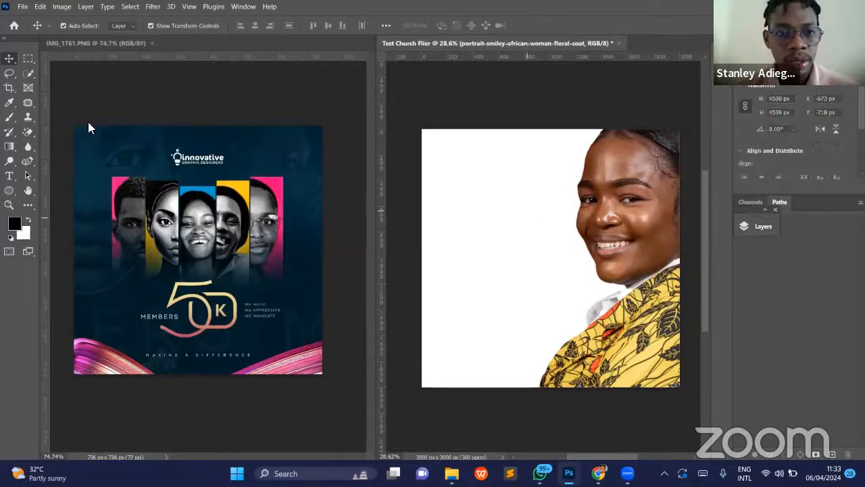
pyautogui.click(23, 6)
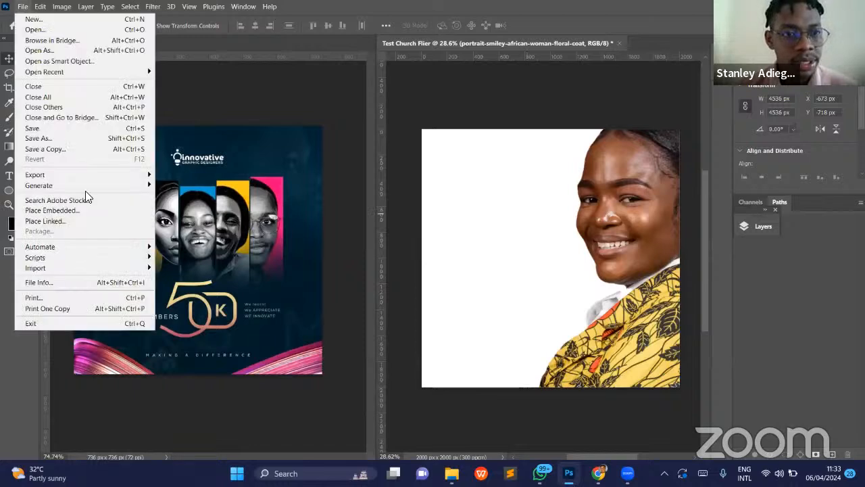
pyautogui.click(54, 210)
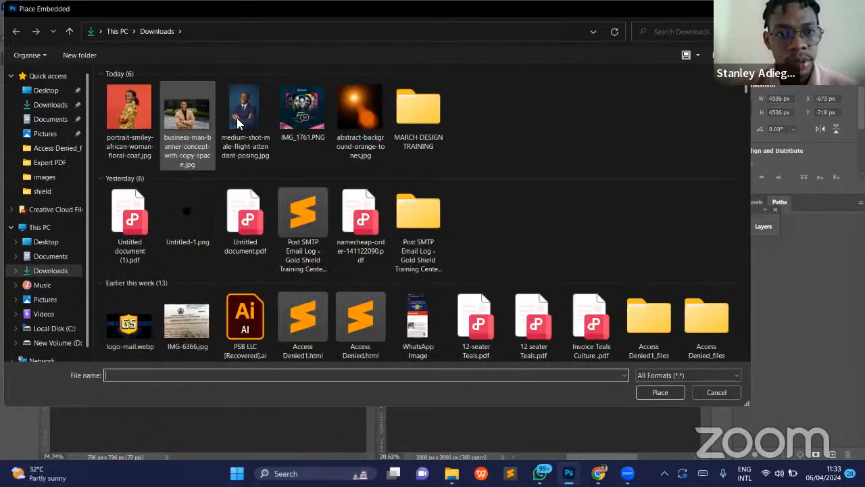
pyautogui.doubleClick(230, 118)
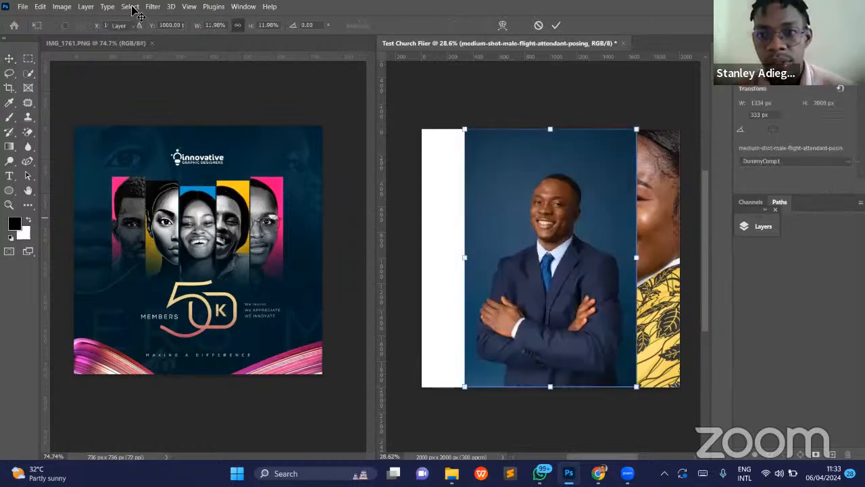
pyautogui.press('Return')
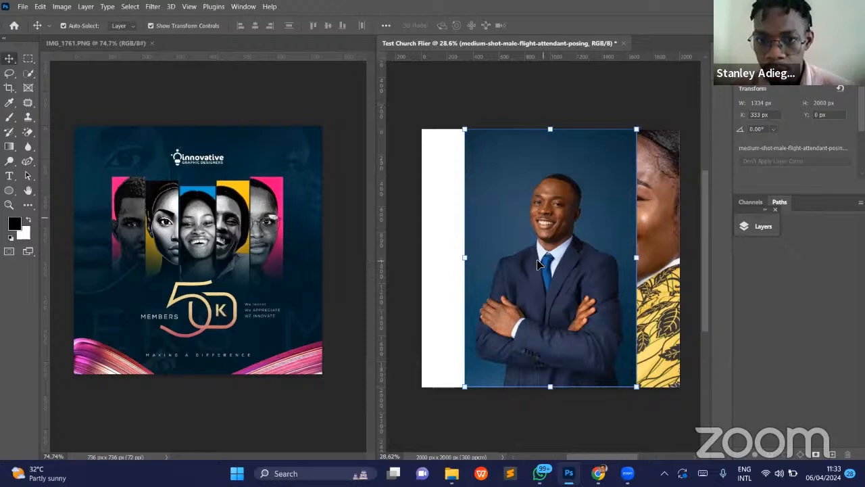
# - Move the flight-attendant photo flush with the canvas's left edge at X 0 px and sample its blue backdrop as the foreground colour
pyautogui.moveTo(567, 263); pyautogui.dragTo(503, 261)
pyautogui.press('i')
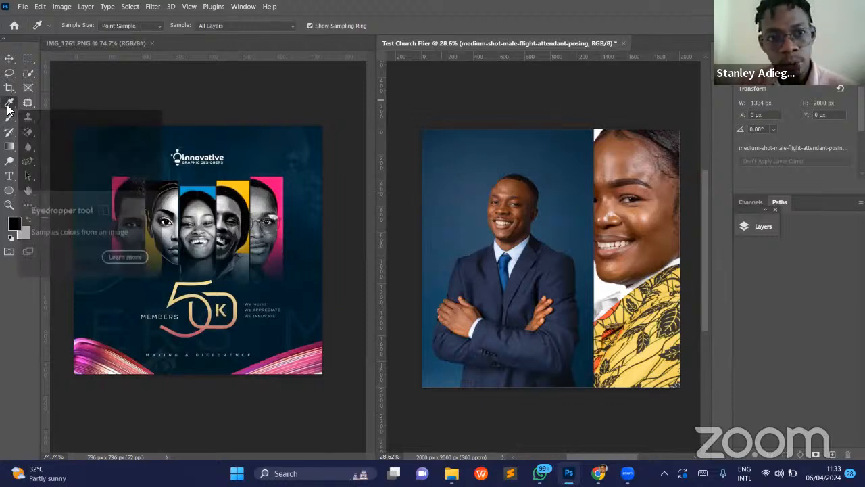
pyautogui.click(473, 172)
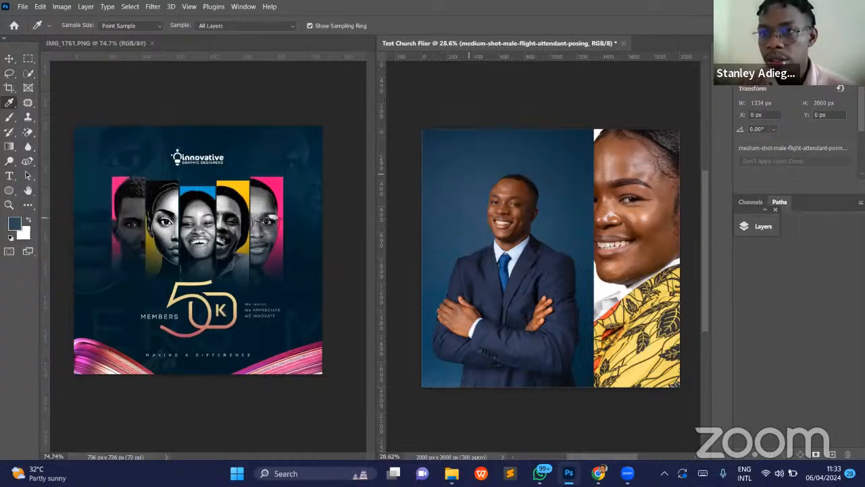
# - Show the colour swatches and sample the reference flier's dark navy background as the foreground colour
pyautogui.click(775, 60)
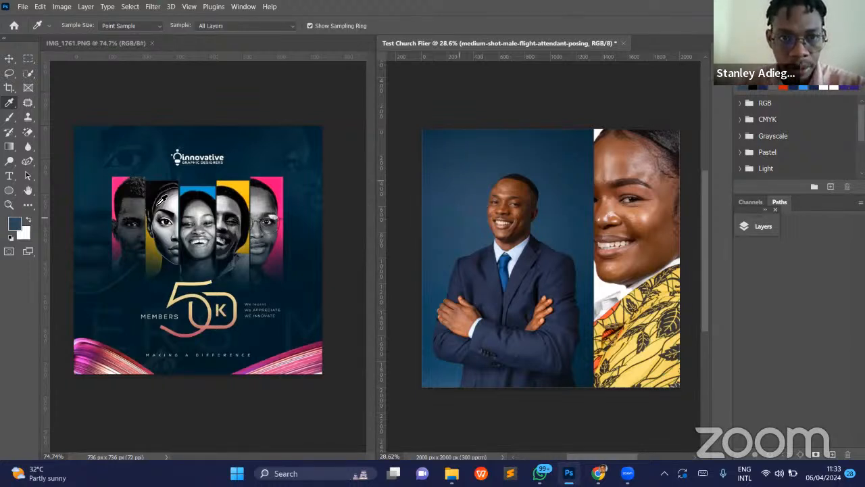
pyautogui.click(233, 138)
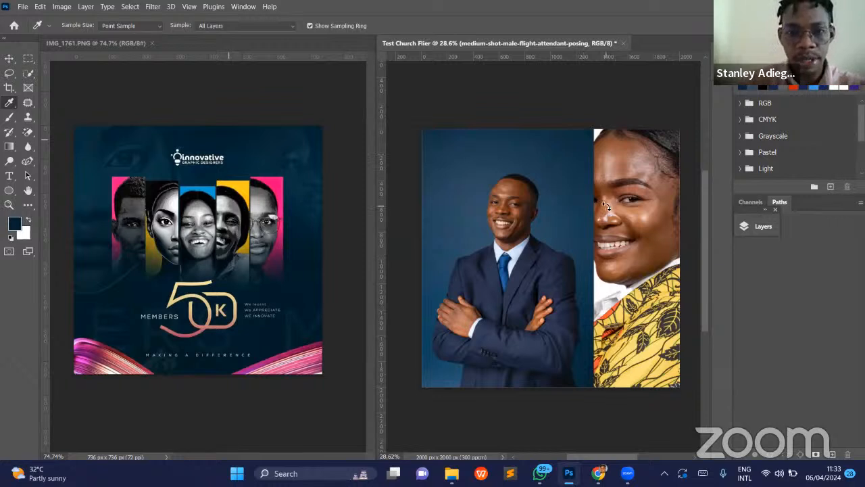
pyautogui.press('v')
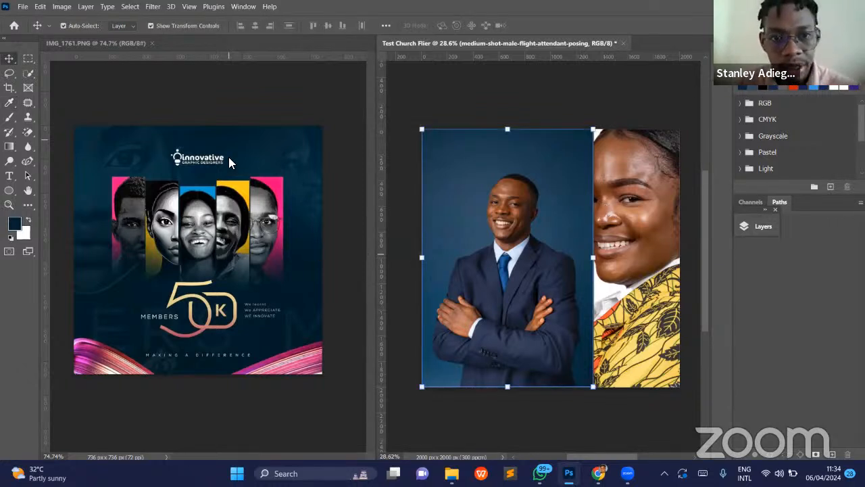
pyautogui.press('i')
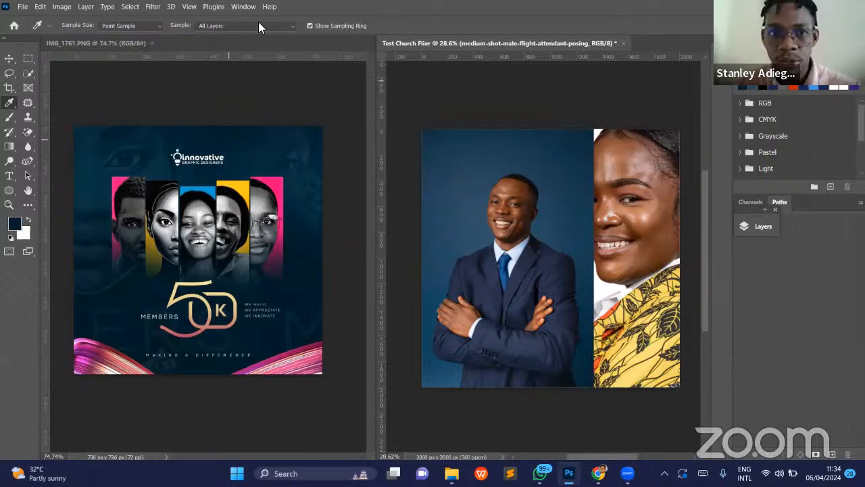
pyautogui.click(242, 7)
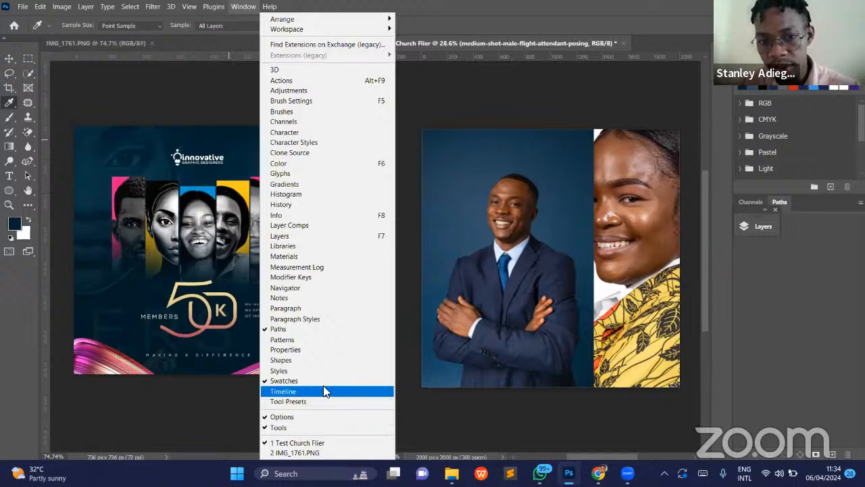
pyautogui.click(495, 192)
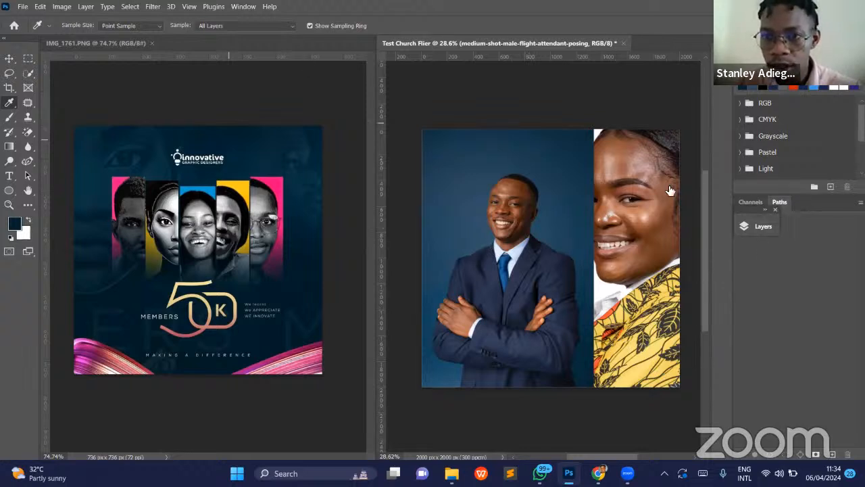
# - Display the layer list and rasterize the medium-shot-male-flight-attendant-posing layer
pyautogui.press('F7')
pyautogui.rightClick(693, 187)
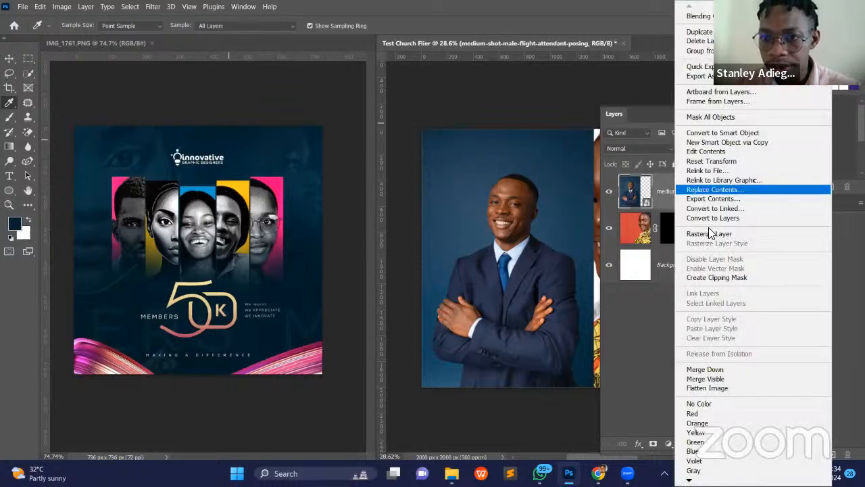
pyautogui.click(710, 234)
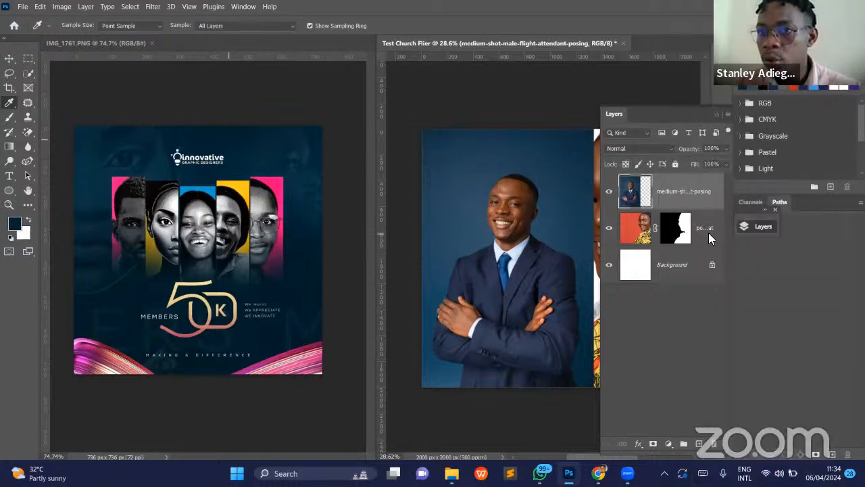
# - Remove the background from the man's photo with the Remove Background quick action and collapse the layer list
pyautogui.click(784, 59)
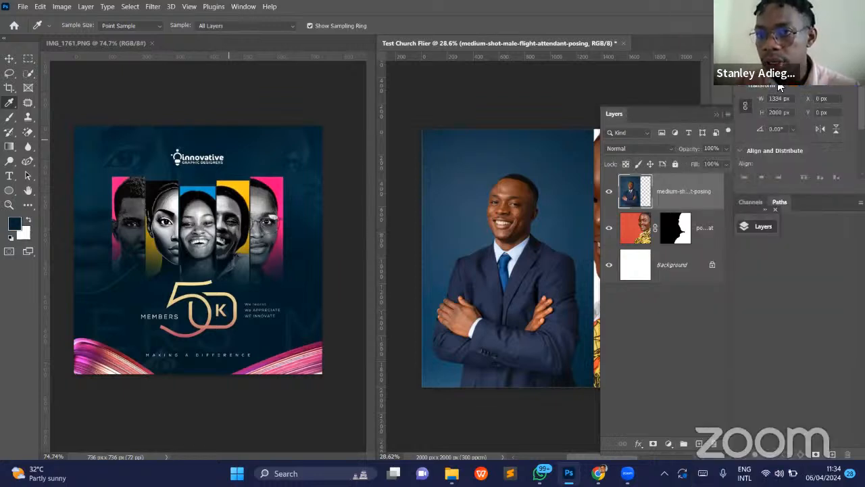
pyautogui.scroll(-4, 808, 149)
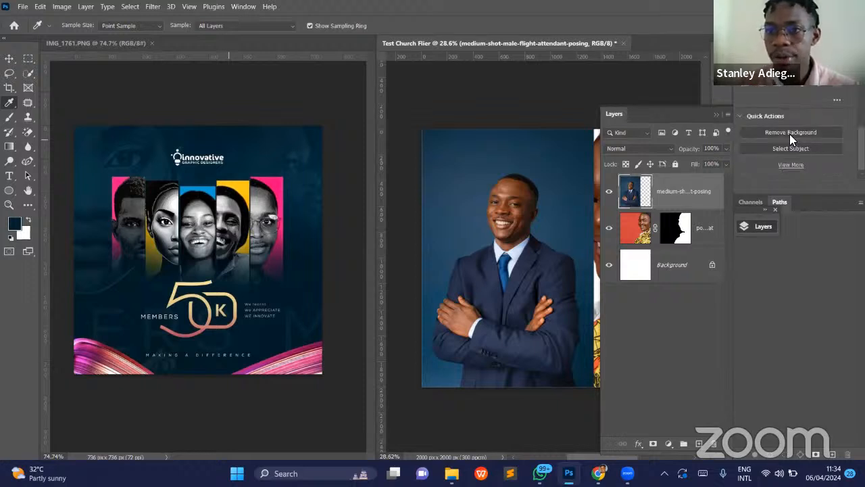
pyautogui.click(790, 134)
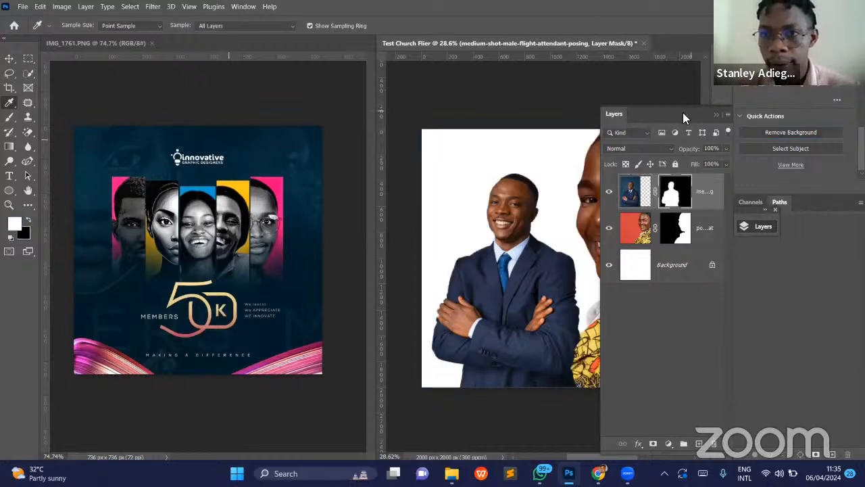
pyautogui.click(717, 114)
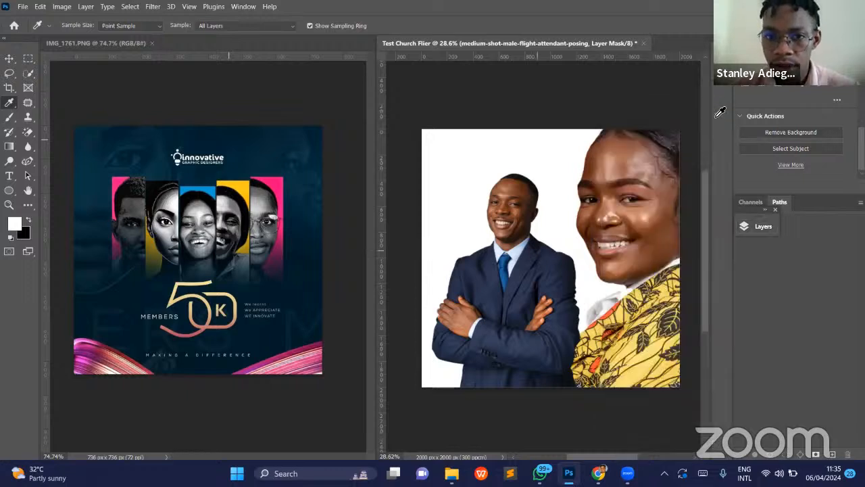
# - Scale the cut-out man proportionally to 181.63% and position him at the canvas's left side, whole head inside the canvas, applying the transform
pyautogui.press('v')
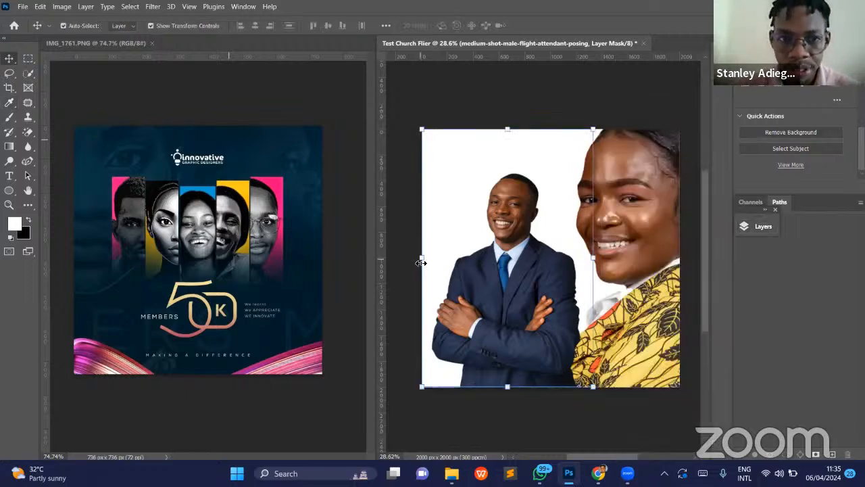
pyautogui.moveTo(423, 258); pyautogui.dragTo(373, 267)
pyautogui.moveTo(611, 262); pyautogui.dragTo(702, 270)
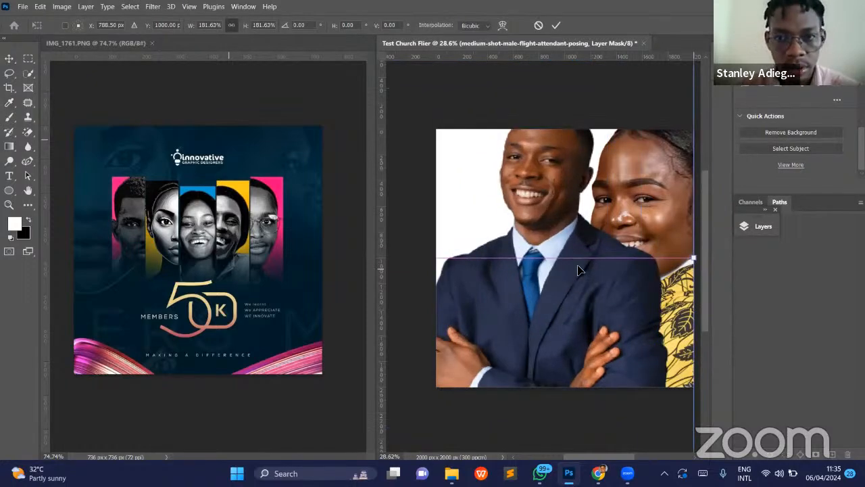
pyautogui.moveTo(540, 301)
pyautogui.mouseDown()
pyautogui.moveTo(523, 302)
pyautogui.moveTo(526, 309)
pyautogui.mouseUp()
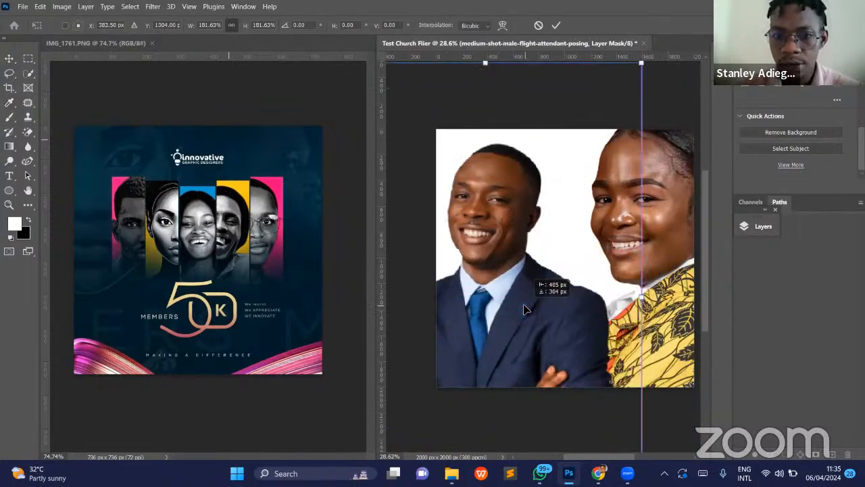
pyautogui.press('Return')
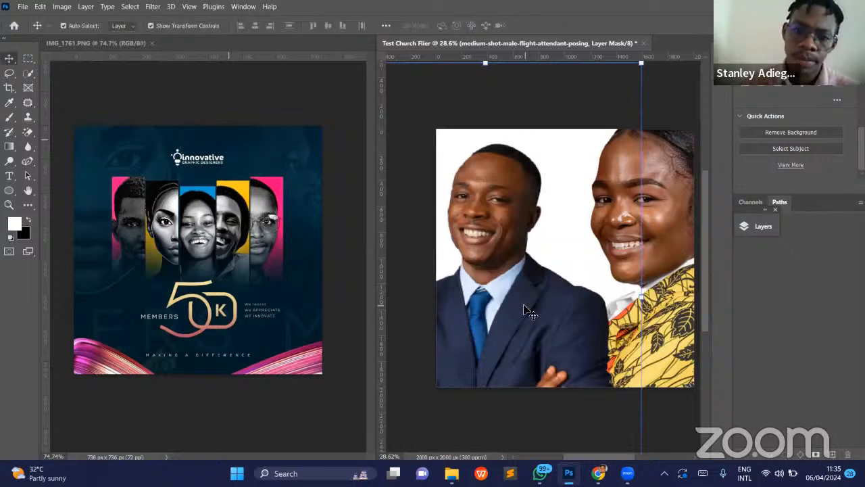
# - Flip the enlarged man horizontally so he angles toward the woman, and apply the transform
pyautogui.hotkey('ctrl', 't')
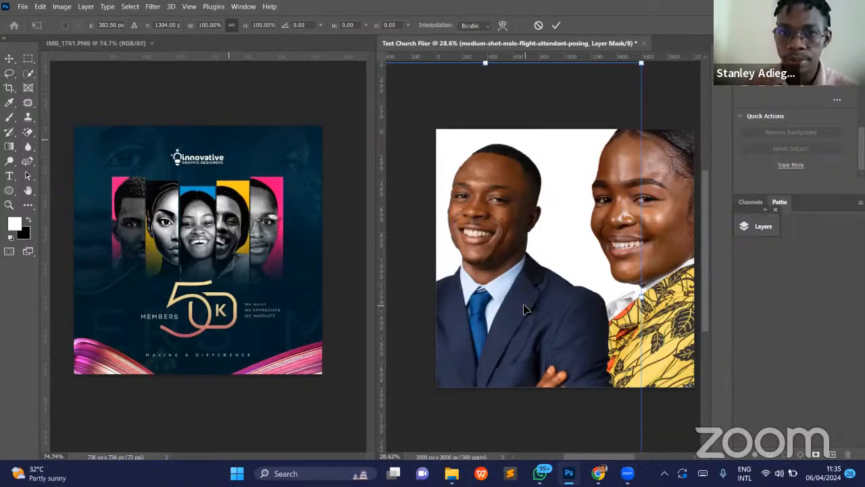
pyautogui.rightClick(525, 304)
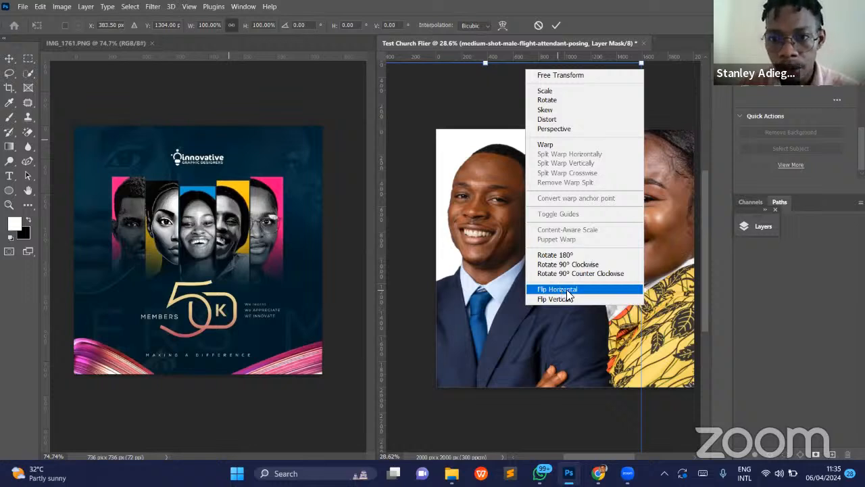
pyautogui.click(566, 290)
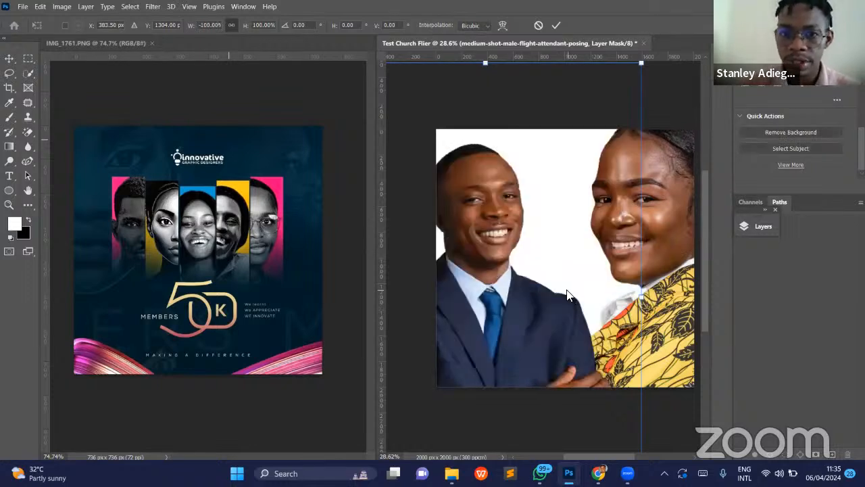
pyautogui.press('Return')
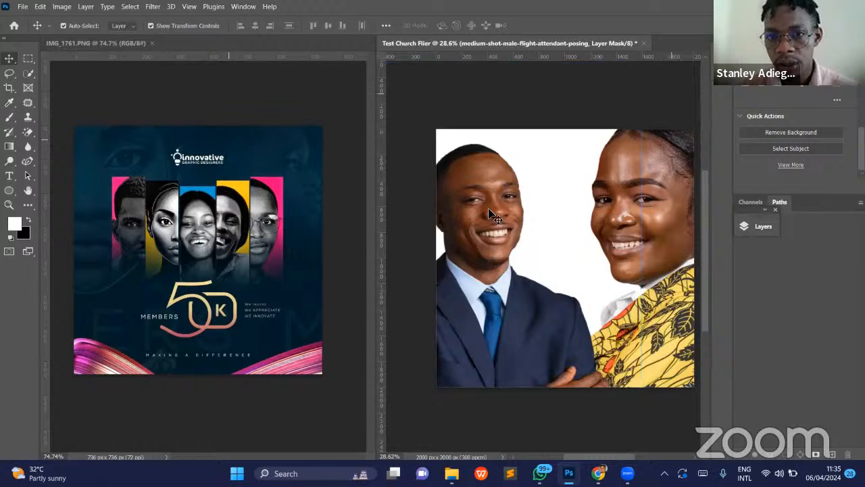
# - Shift the flipped man slightly right so his whole head lies inside the canvas, and deselect his layer
pyautogui.click(490, 214)
pyautogui.hotkey('ctrl', 'z')
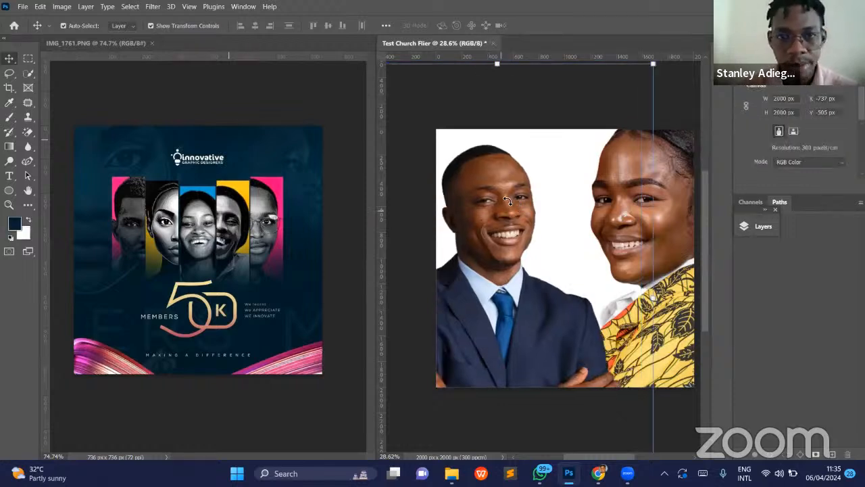
pyautogui.hotkey('ctrl', 'z')
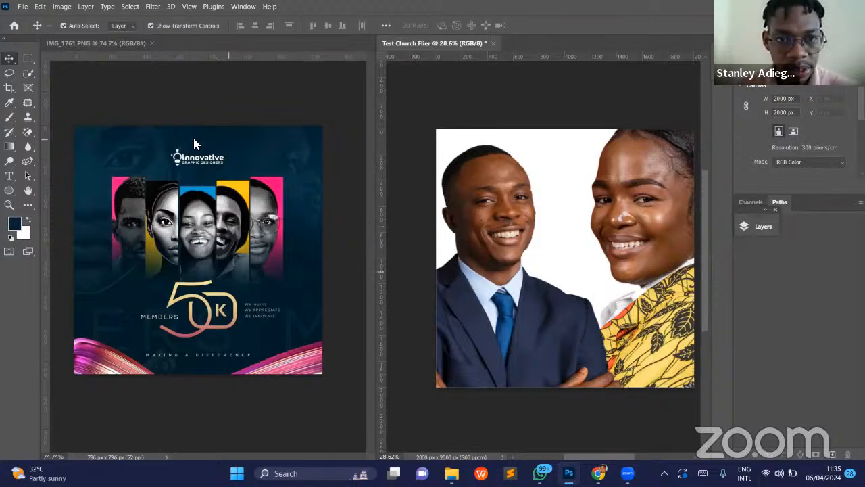
# - Draw a dark navy rectangle of about 2138 x 2167 px that covers the whole canvas and overlaps every edge
pyautogui.click(9, 192)
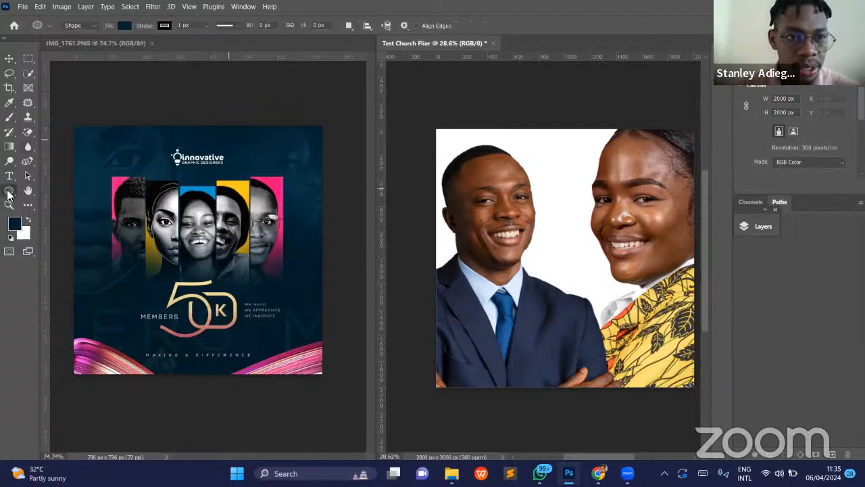
pyautogui.rightClick(9, 193)
pyautogui.click(33, 191)
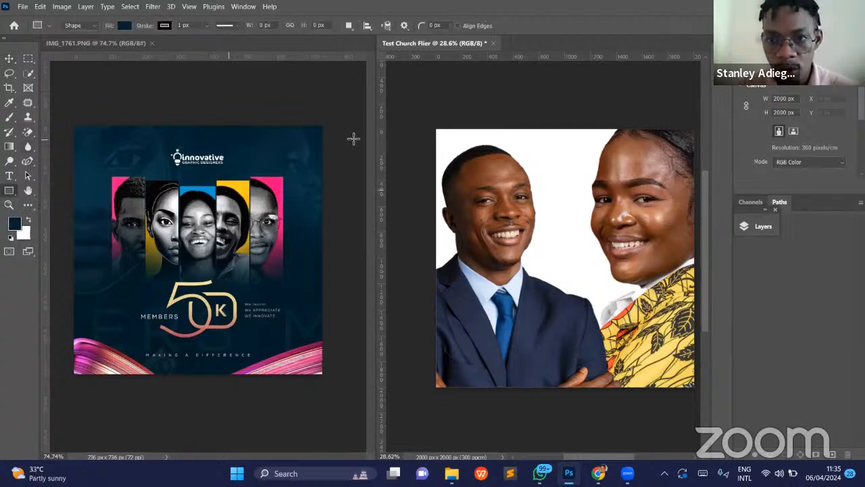
pyautogui.hscroll(-1, 539, 167)
pyautogui.hscroll(1, 539, 167)
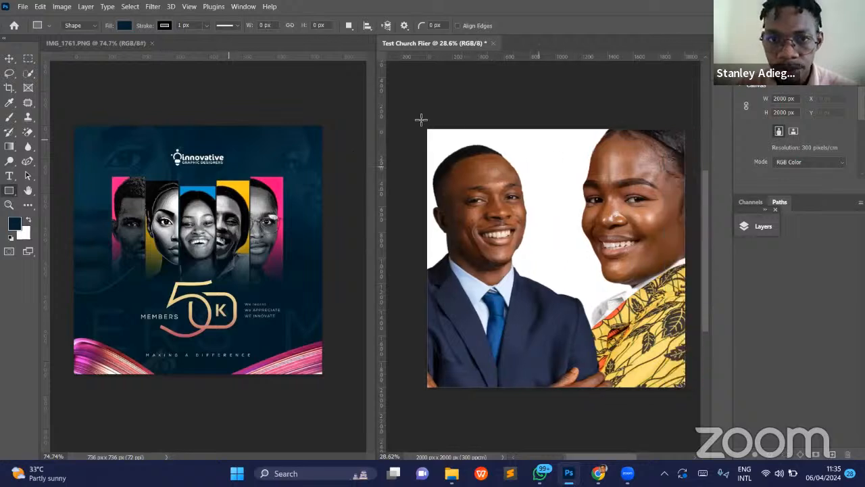
pyautogui.moveTo(416, 117); pyautogui.dragTo(690, 395)
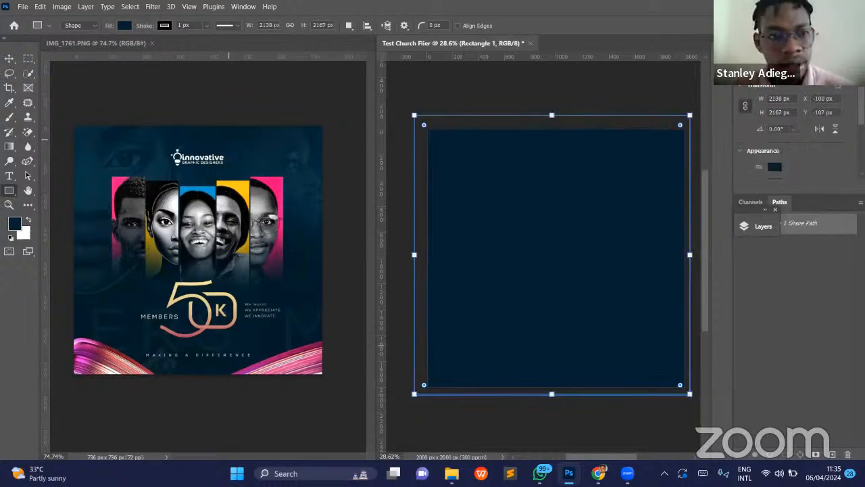
# - Try the lighter sampled blue as the rectangle's fill and return it to the sampled dark navy
pyautogui.click(769, 60)
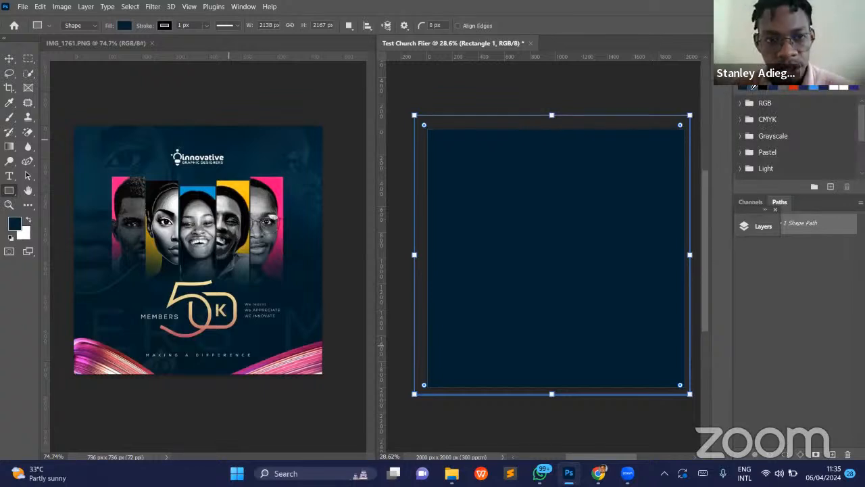
pyautogui.click(753, 88)
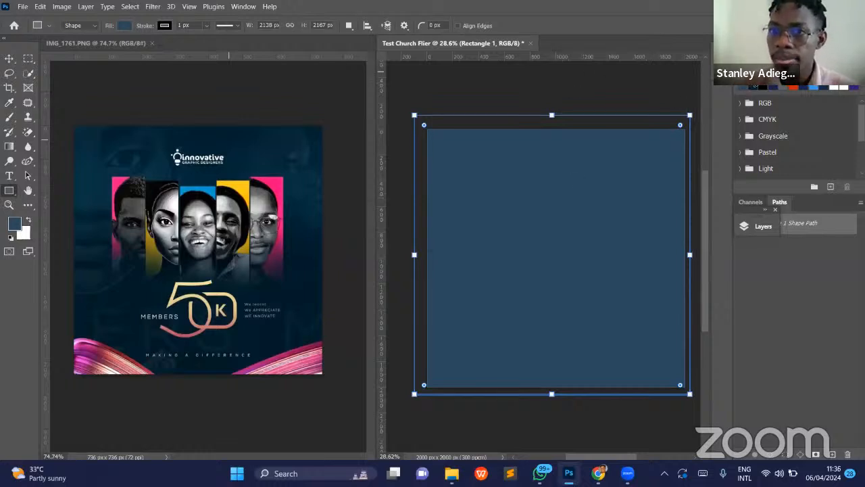
pyautogui.click(757, 88)
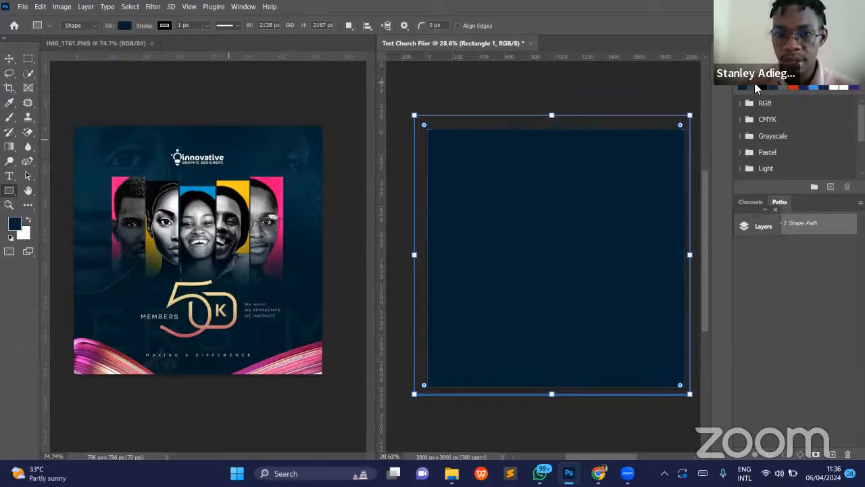
# - Switch to the Move tool and deselect the dark navy rectangle
pyautogui.press('v')
pyautogui.hscroll(3, 589, 202)
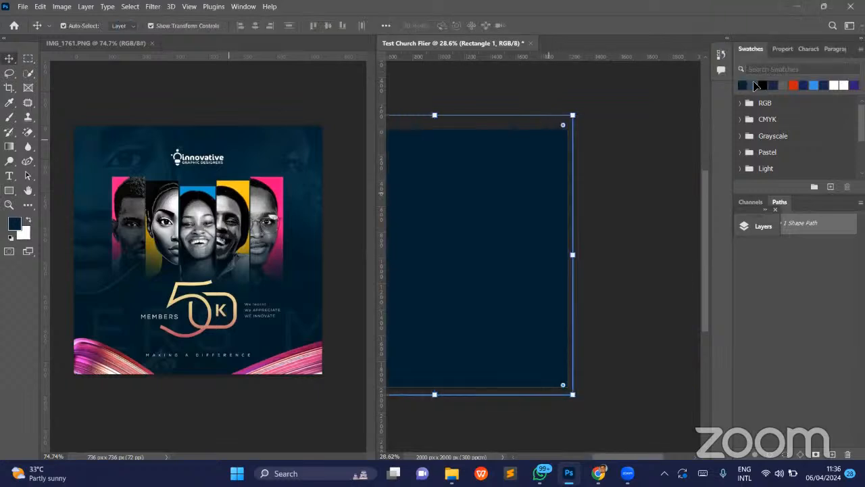
pyautogui.hscroll(-4, 589, 203)
pyautogui.hscroll(1, 560, 215)
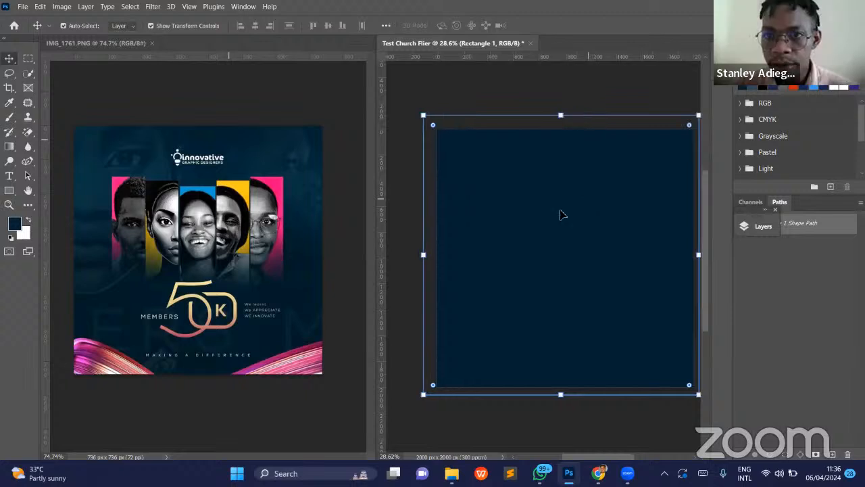
pyautogui.hscroll(1, 561, 214)
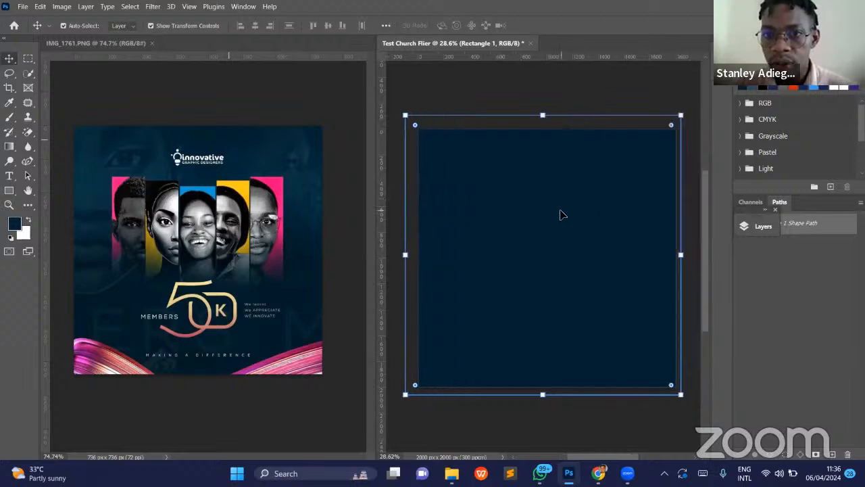
pyautogui.click(568, 81)
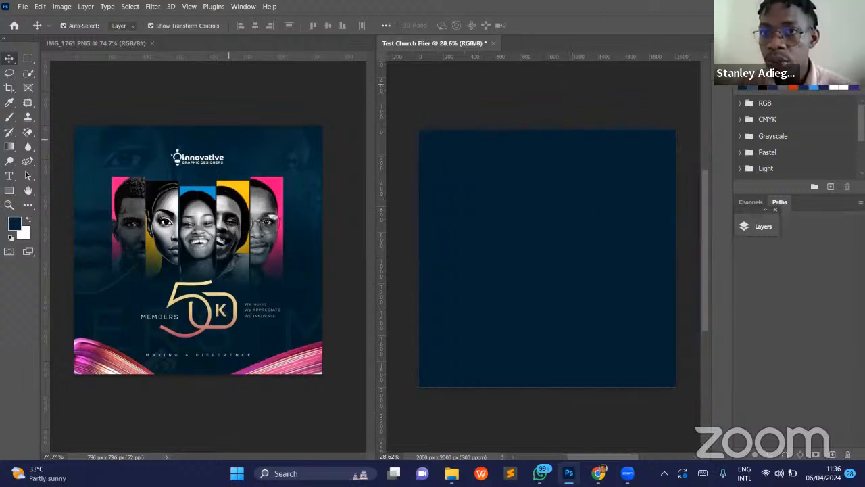
# - Bring up the layer list beside the canvas, select the navy rectangle, and briefly hide and reshow it
pyautogui.click(763, 226)
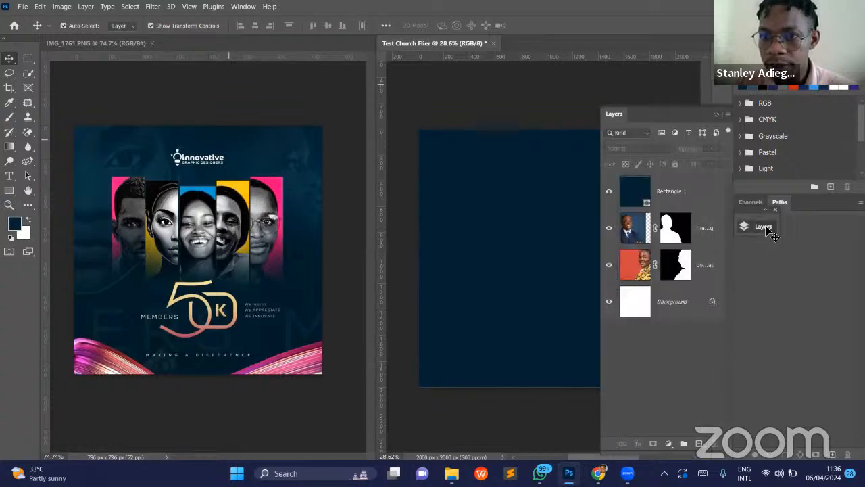
pyautogui.moveTo(619, 113); pyautogui.dragTo(710, 30)
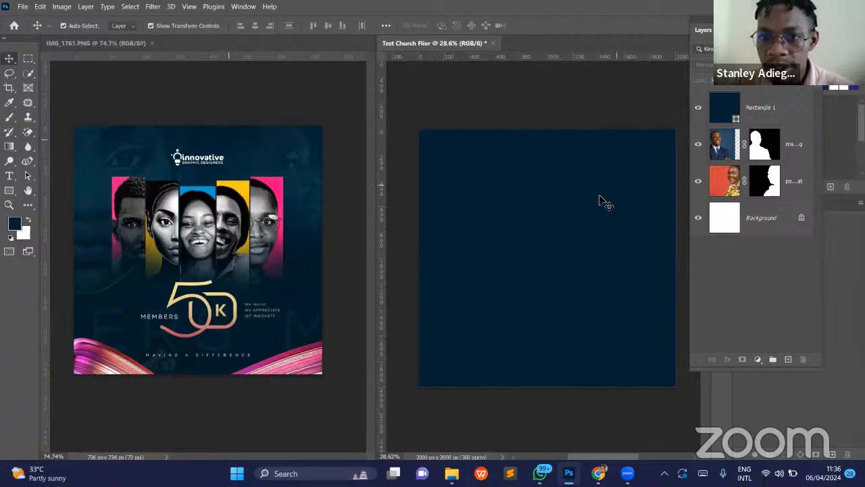
pyautogui.click(591, 279)
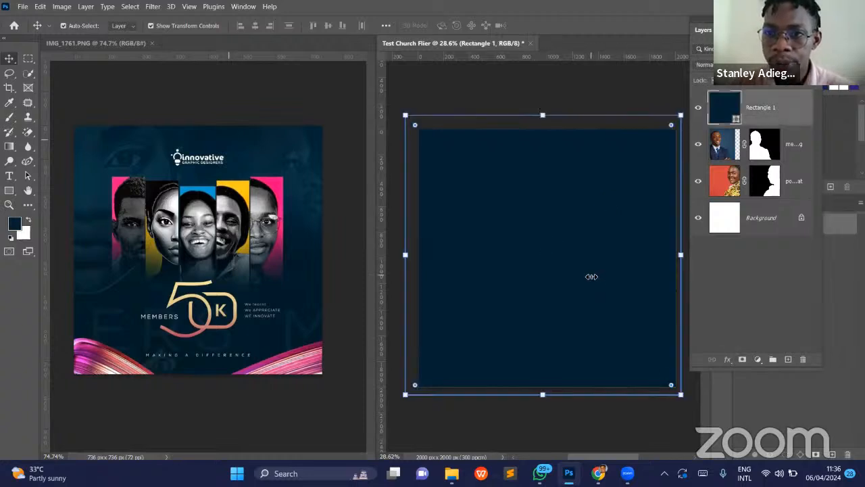
pyautogui.click(699, 110)
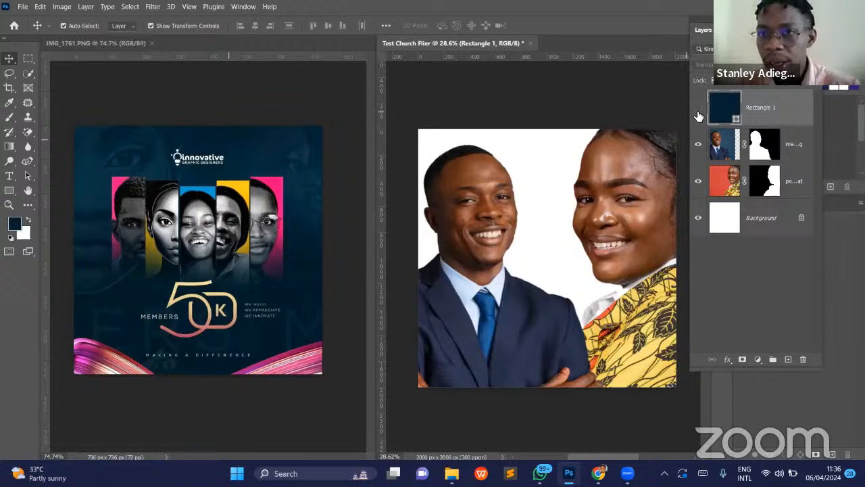
pyautogui.click(699, 112)
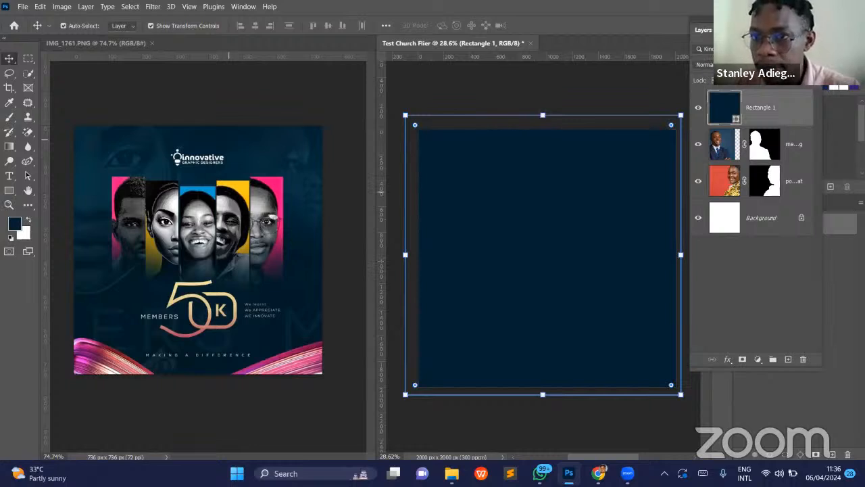
# - Set the navy rectangle's blend mode to Multiply and deselect it
pyautogui.click(732, 65)
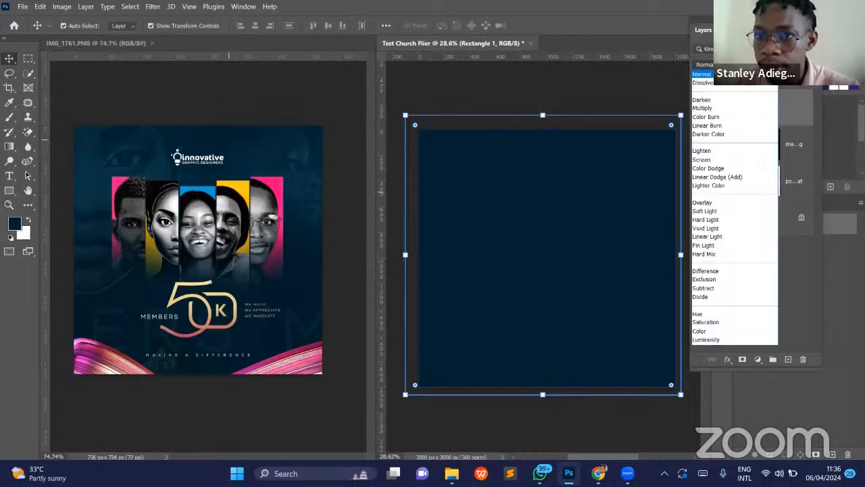
pyautogui.click(733, 65)
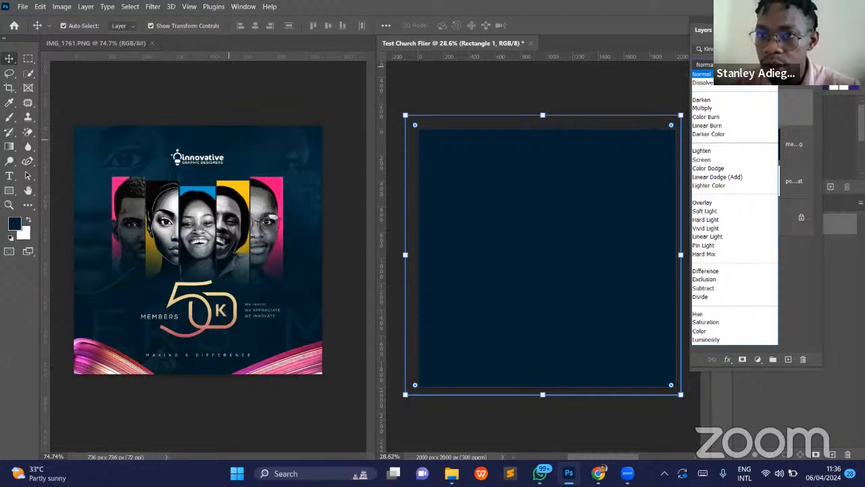
pyautogui.click(733, 65)
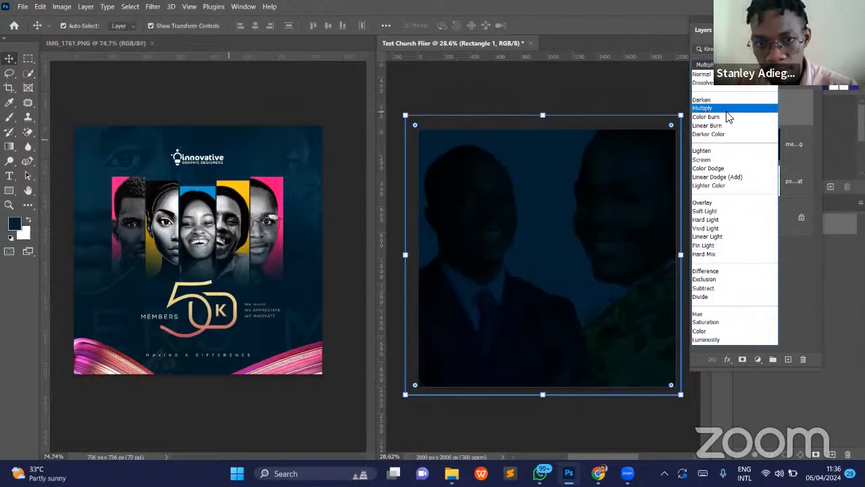
pyautogui.click(728, 109)
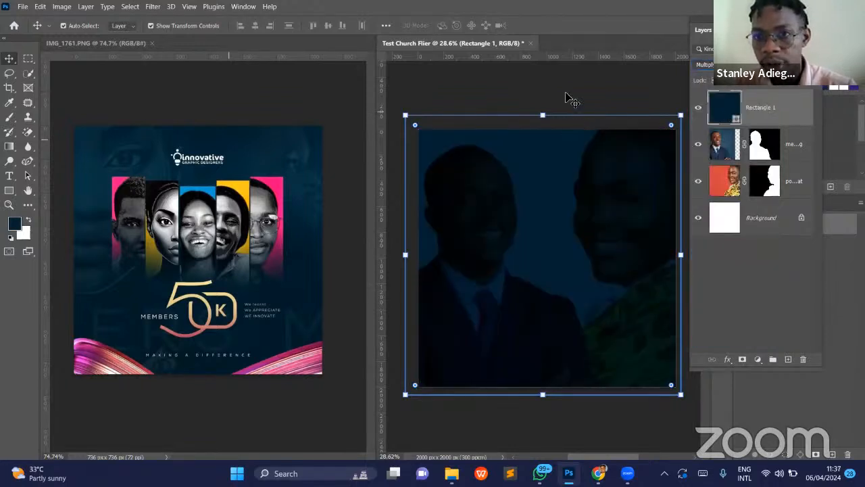
pyautogui.click(568, 94)
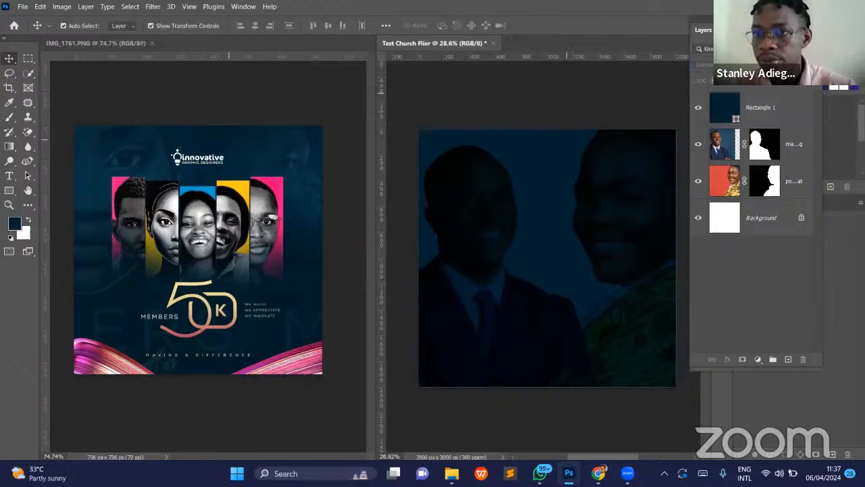
# - Lower the opacity of both portrait layers and stack them above the navy rectangle
pyautogui.click(785, 113)
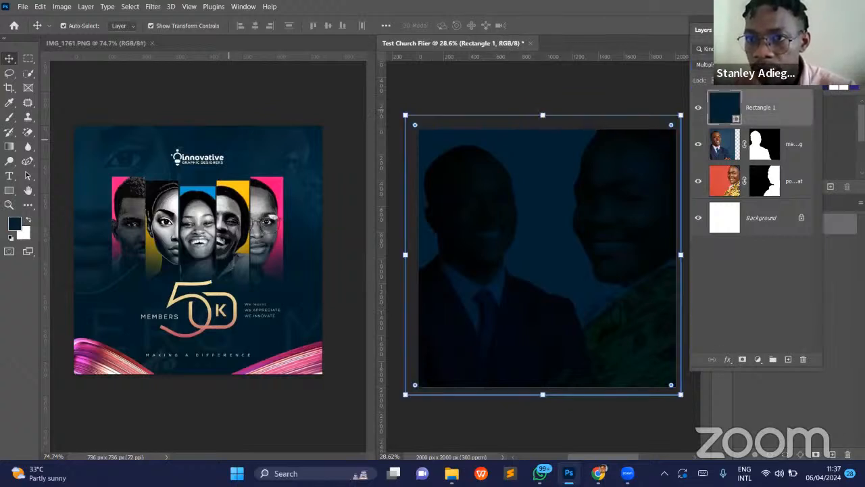
pyautogui.click(811, 151)
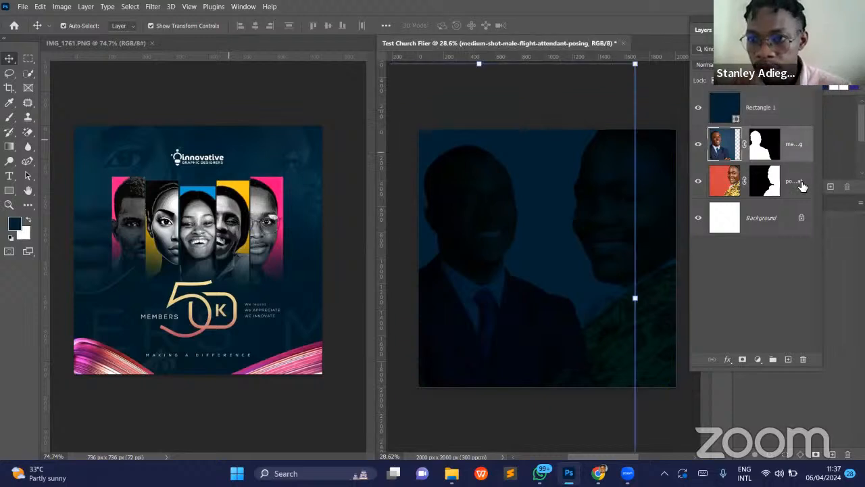
pyautogui.keyDown('shift'); pyautogui.click(802, 184); pyautogui.keyUp('shift')
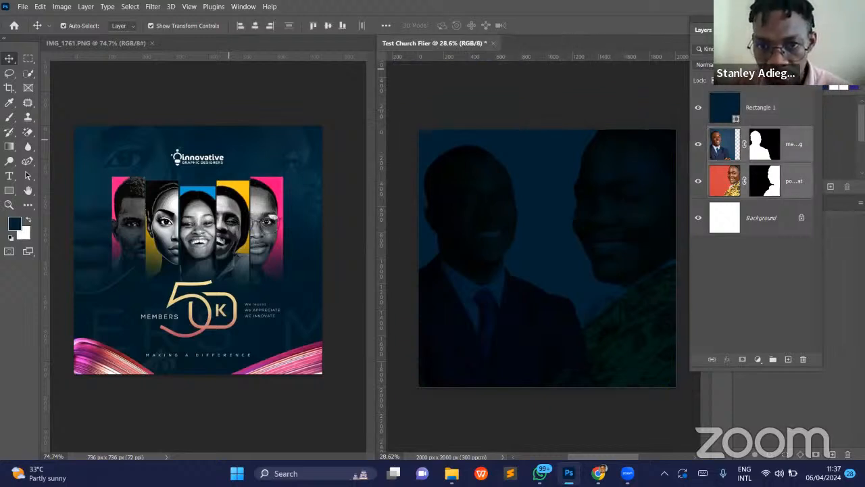
pyautogui.moveTo(777, 78); pyautogui.dragTo(742, 82)
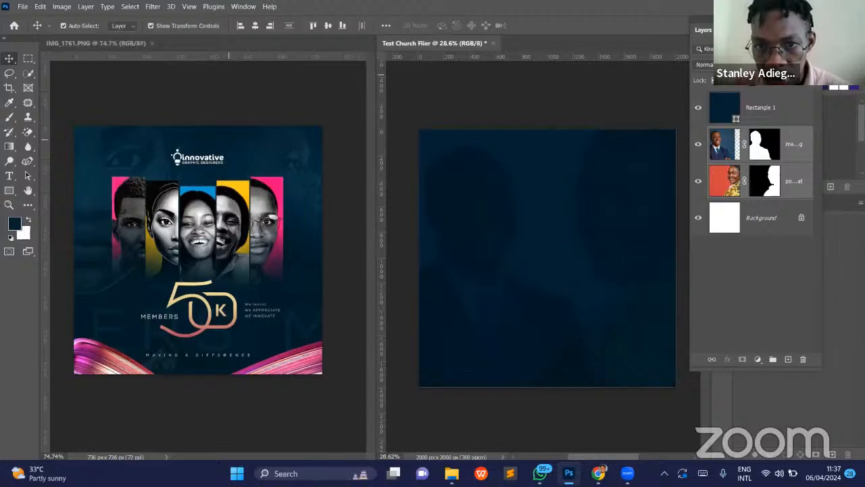
pyautogui.moveTo(801, 179); pyautogui.dragTo(779, 91)
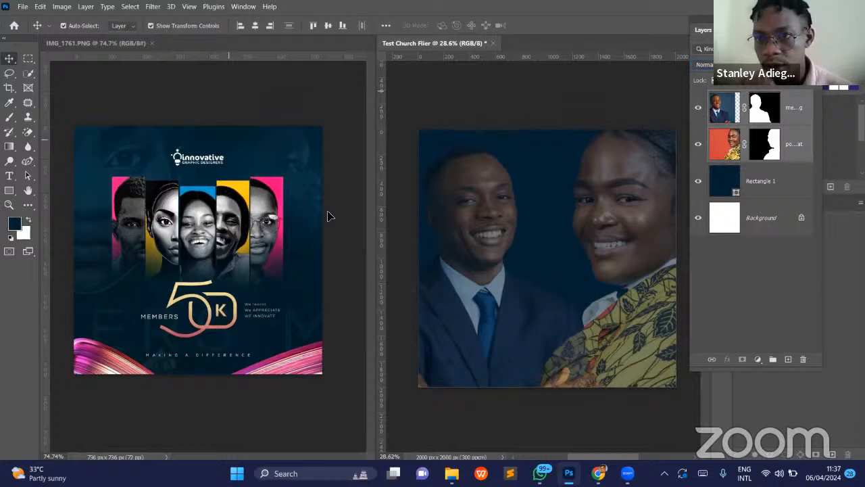
pyautogui.click(591, 90)
# - Start a Black & White image adjustment directly on the man's portrait layer
pyautogui.click(814, 122)
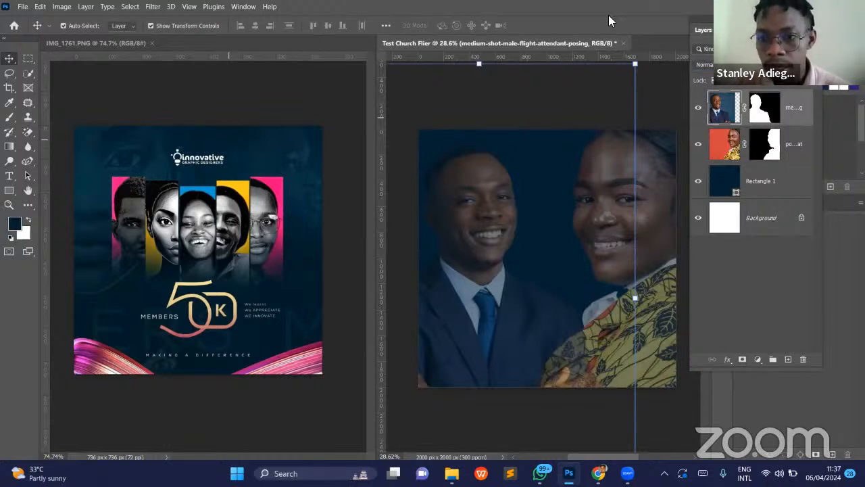
pyautogui.click(758, 360)
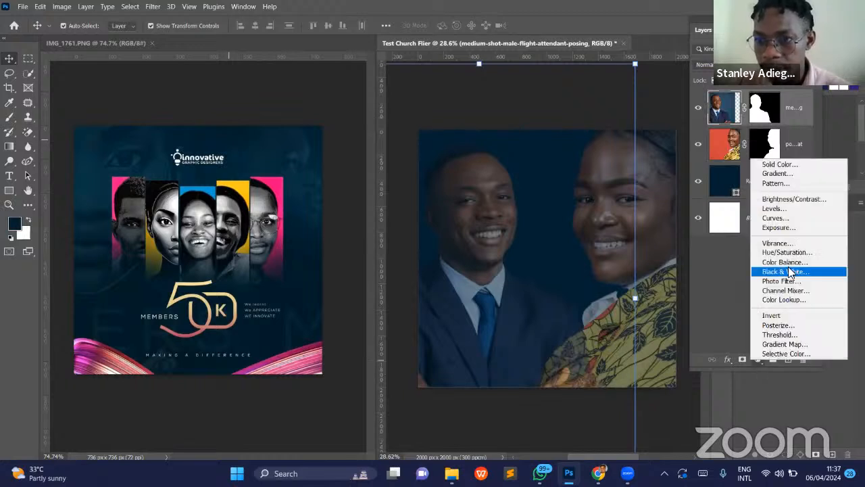
pyautogui.press('Escape')
pyautogui.click(61, 8)
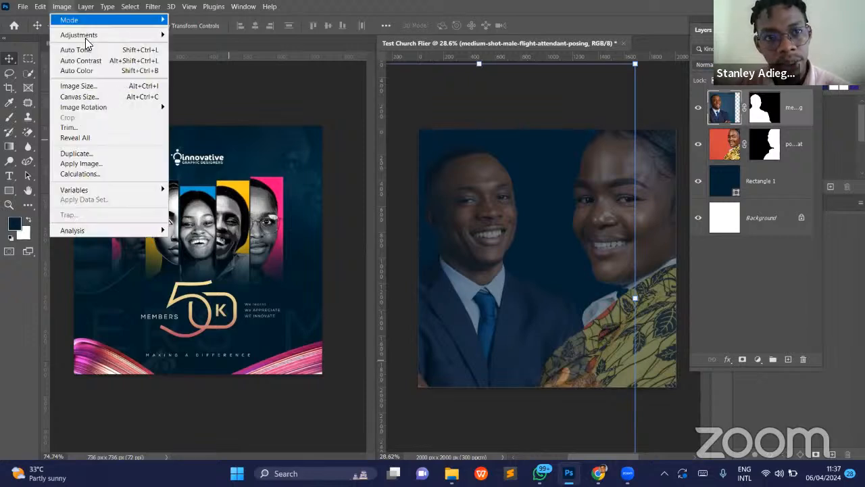
pyautogui.moveTo(87, 34)
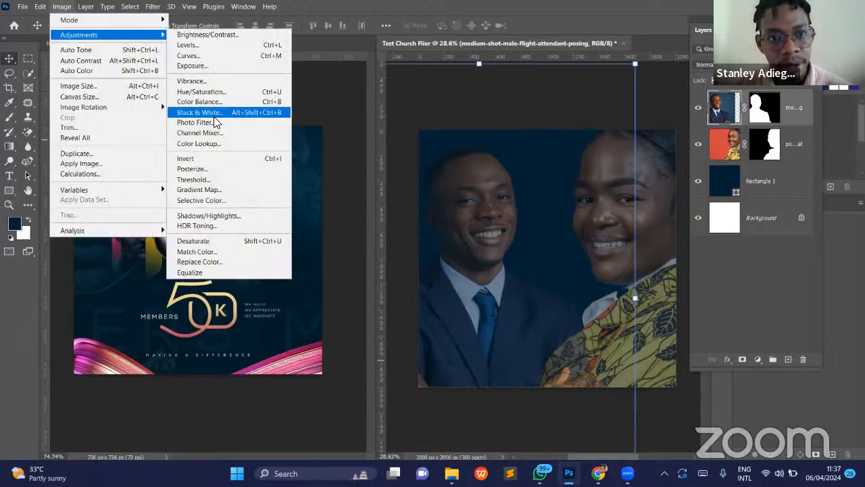
pyautogui.click(215, 114)
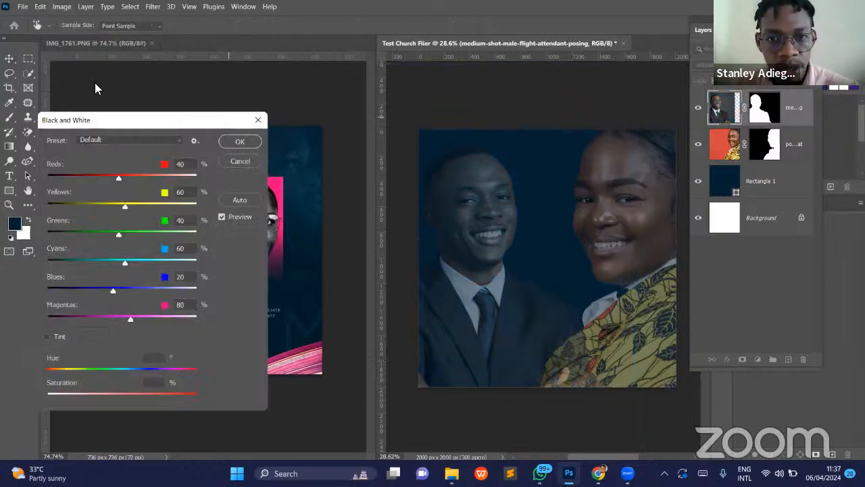
pyautogui.moveTo(109, 121); pyautogui.dragTo(217, 70)
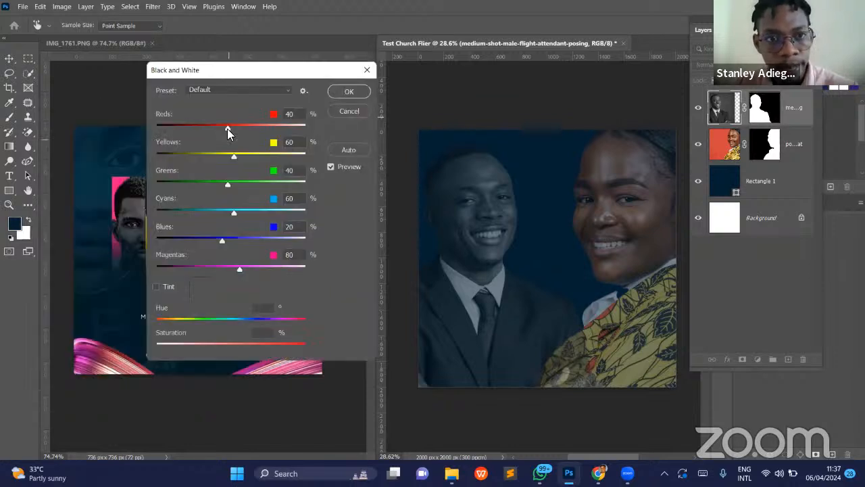
# - Try darker and lighter reds in the man's Black & White adjustment and settle on Reds 25%
pyautogui.moveTo(228, 128); pyautogui.dragTo(209, 132)
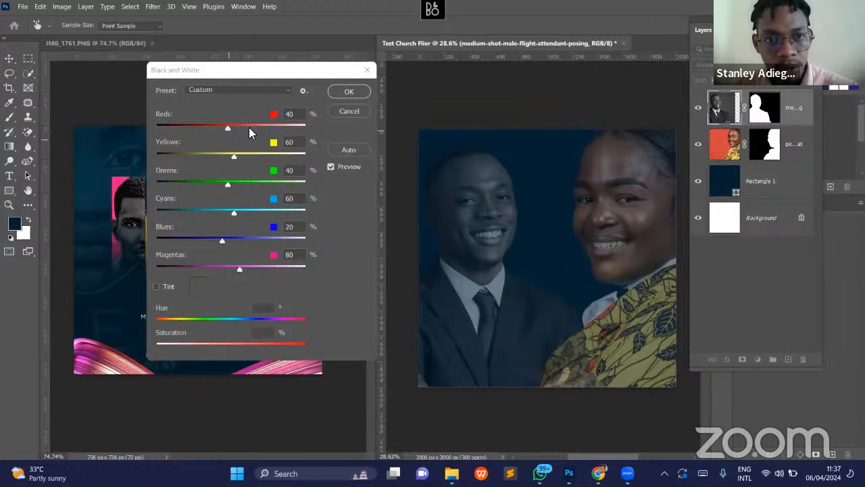
pyautogui.click(224, 130)
pyautogui.moveTo(230, 127); pyautogui.dragTo(249, 128)
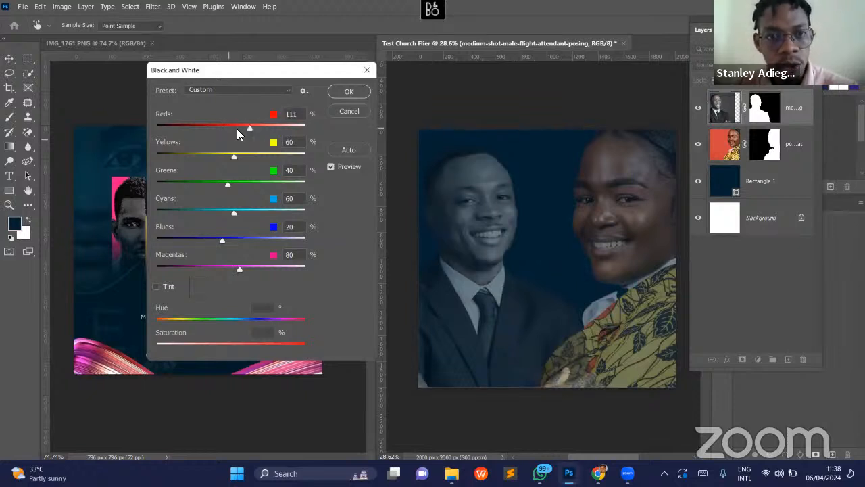
pyautogui.click(247, 127)
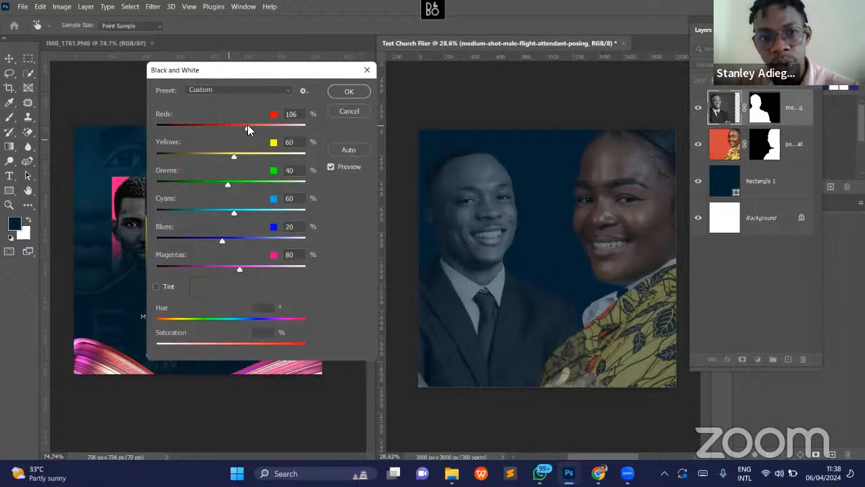
pyautogui.moveTo(247, 125); pyautogui.dragTo(261, 123)
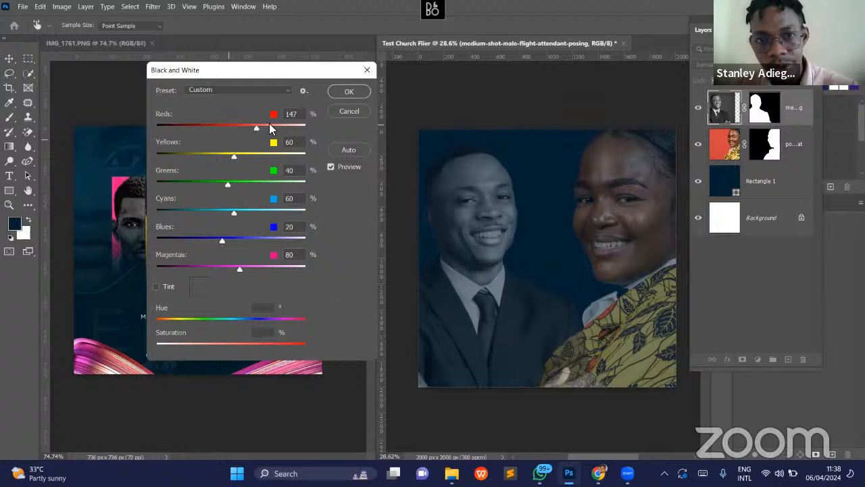
pyautogui.click(270, 127)
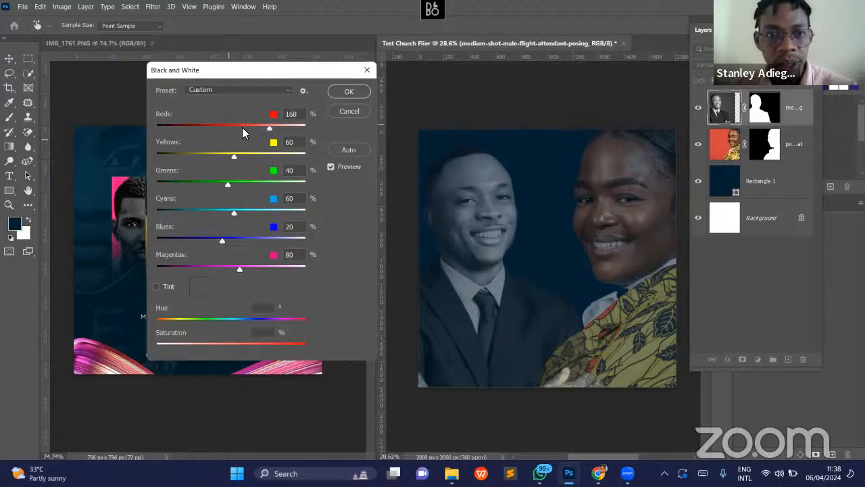
pyautogui.click(234, 128)
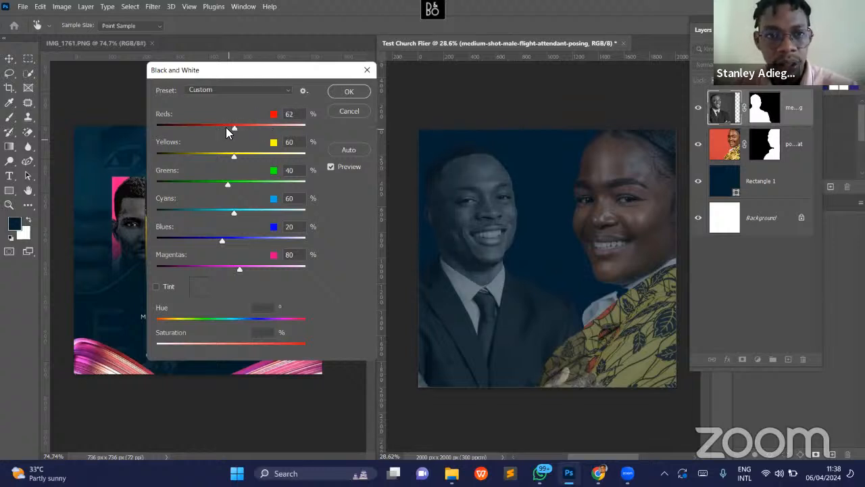
pyautogui.click(211, 127)
pyautogui.moveTo(218, 127); pyautogui.dragTo(223, 129)
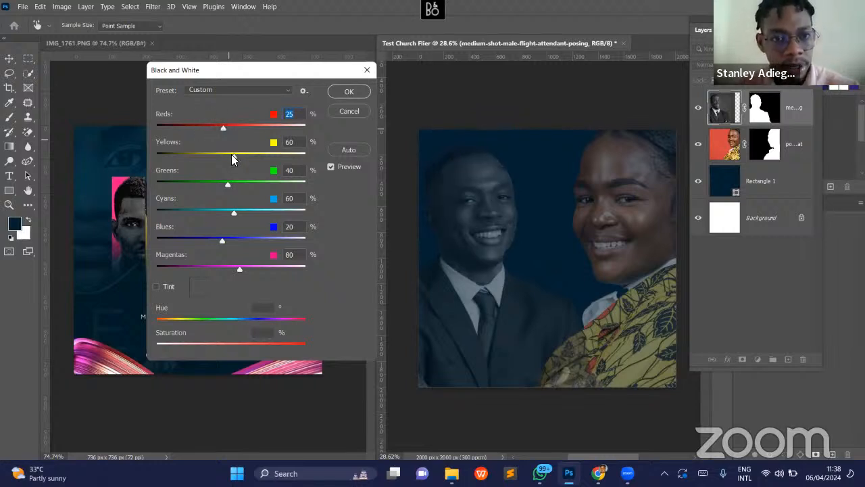
# - Set the man's Black & White adjustment to Yellows 26%, Magentas 62% and Blues -28%
pyautogui.moveTo(248, 153); pyautogui.dragTo(224, 162)
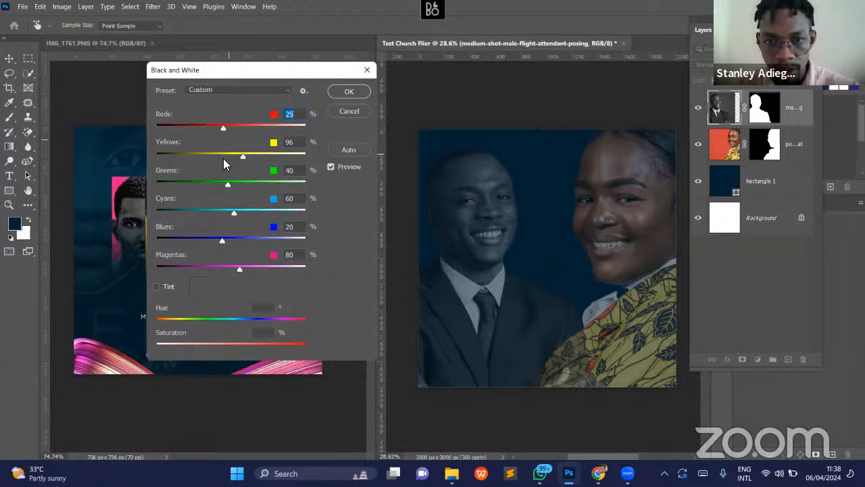
pyautogui.moveTo(254, 269); pyautogui.dragTo(215, 270)
pyautogui.click(234, 269)
pyautogui.moveTo(221, 238)
pyautogui.mouseDown()
pyautogui.moveTo(205, 244)
pyautogui.moveTo(218, 241)
pyautogui.mouseUp()
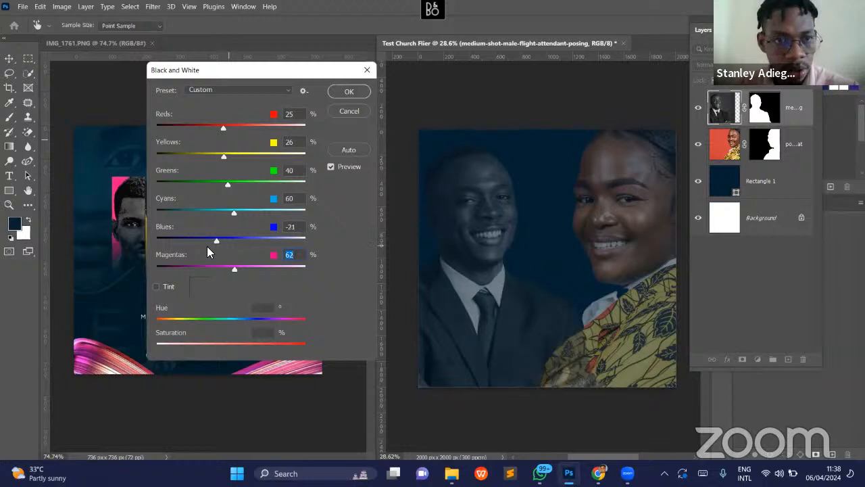
pyautogui.click(207, 240)
# - Set Cyans to 70%, Greens to -25% and Yellows to -4%, and apply the Black & White adjustment to the man
pyautogui.click(261, 211)
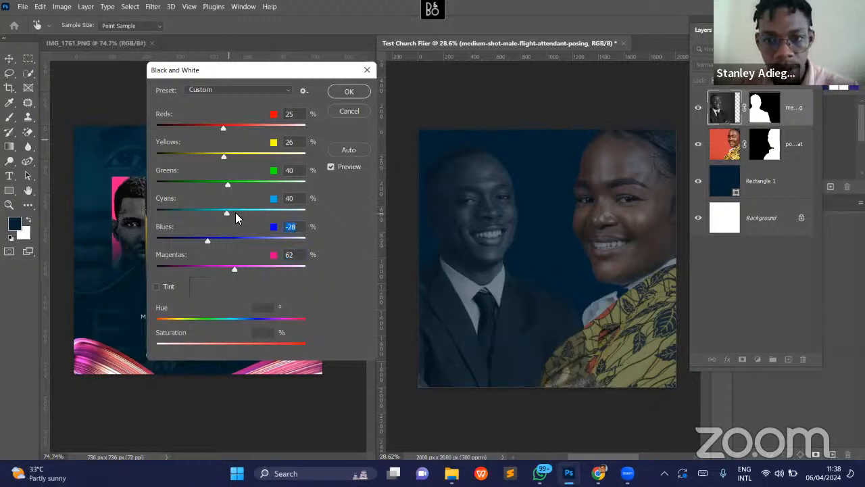
pyautogui.click(236, 214)
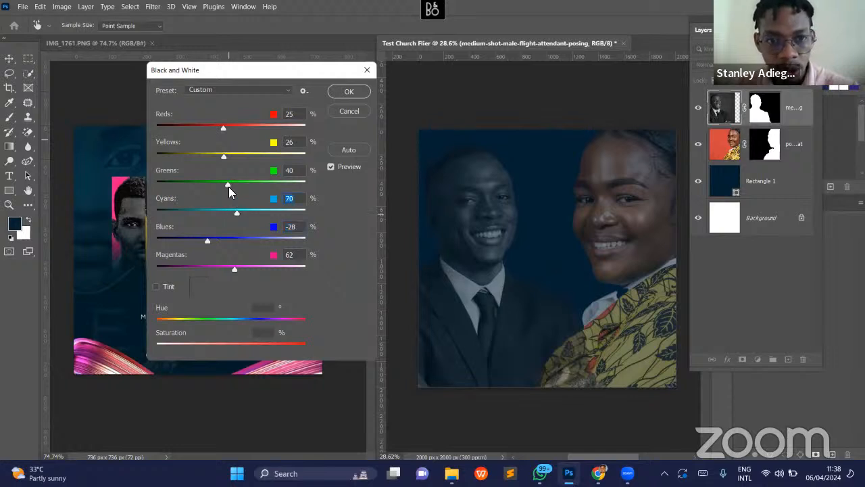
pyautogui.click(242, 182)
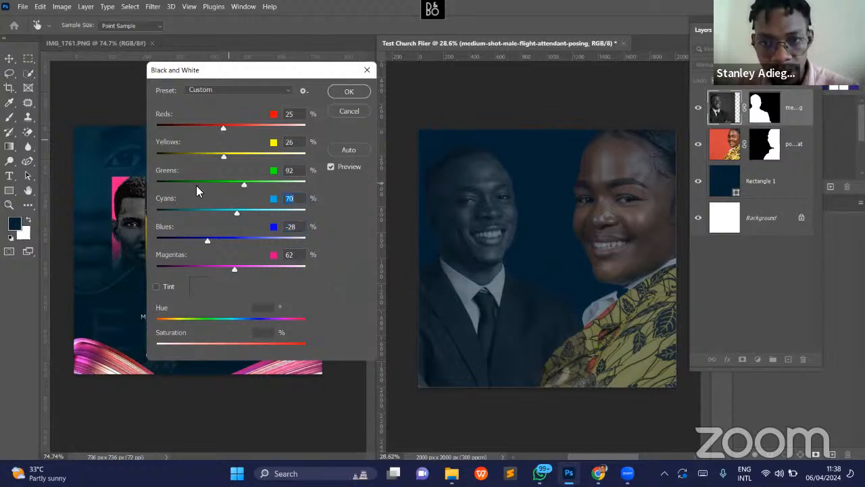
pyautogui.moveTo(194, 184); pyautogui.dragTo(215, 160)
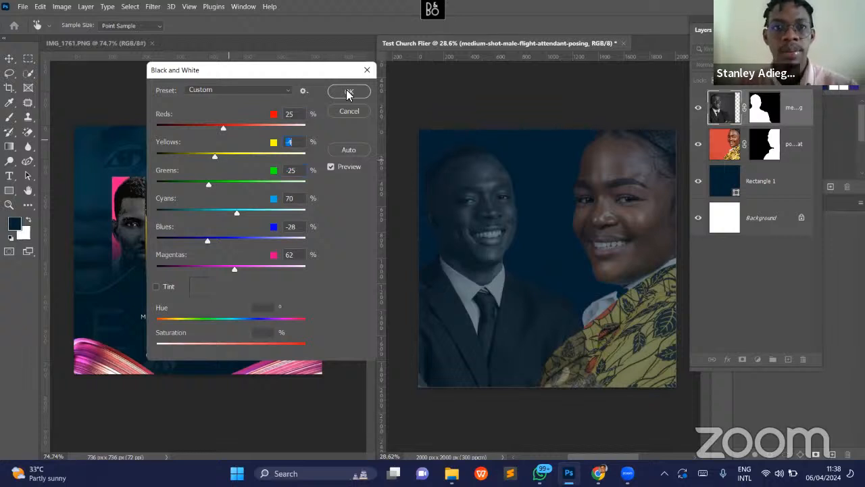
pyautogui.click(346, 93)
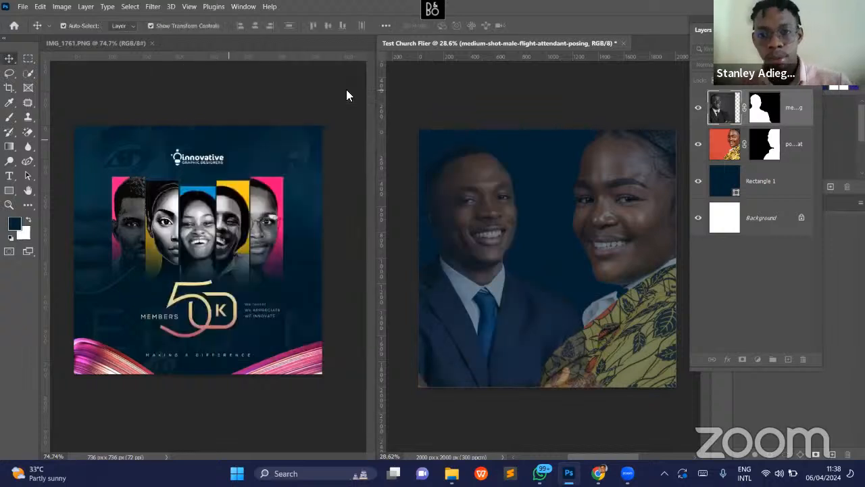
# - Lower the opacity of the man's portrait layer so he fades further into the navy background
pyautogui.click(667, 93)
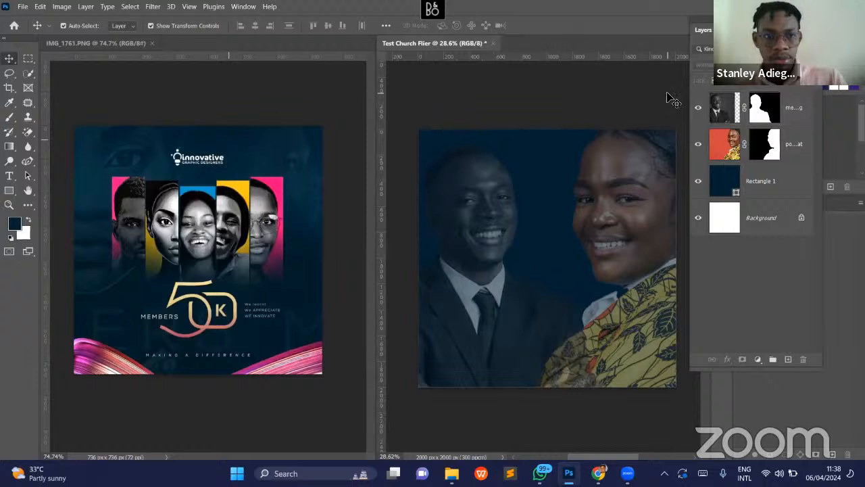
pyautogui.click(496, 231)
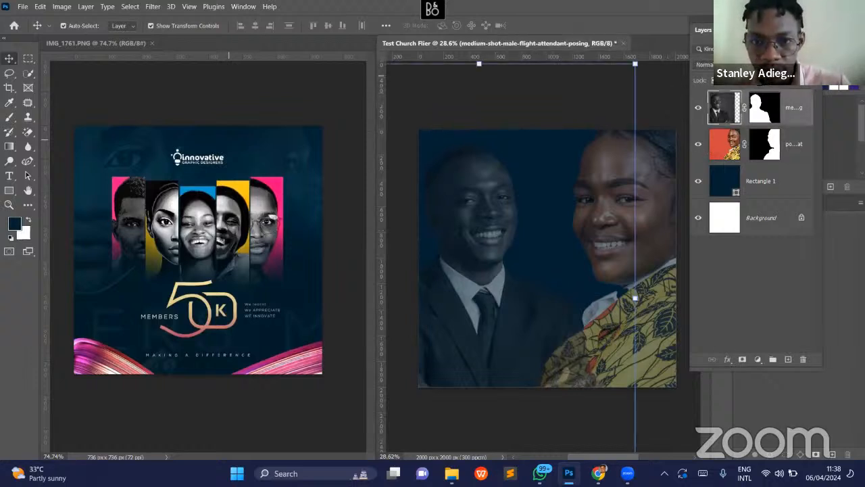
pyautogui.moveTo(759, 76); pyautogui.dragTo(765, 85)
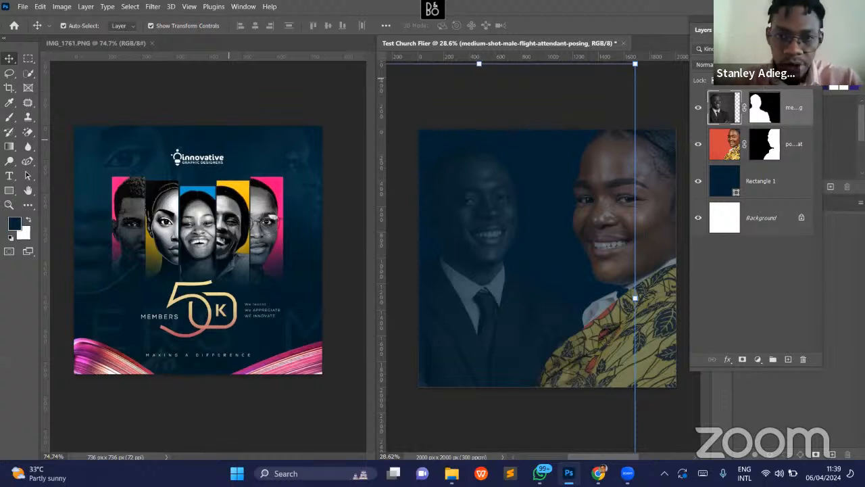
pyautogui.click(682, 89)
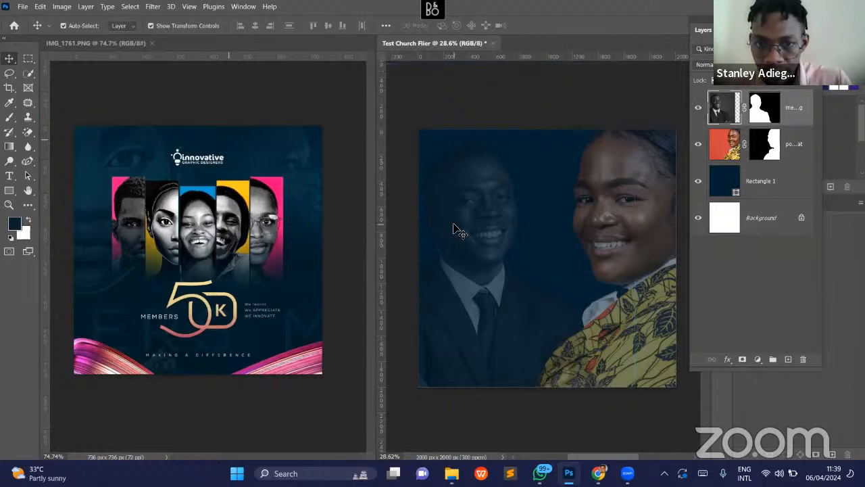
# - Scale the man's portrait up to 136.73% and reposition him over the left half of the canvas
pyautogui.click(456, 230)
pyautogui.scroll(-3, 562, 250)
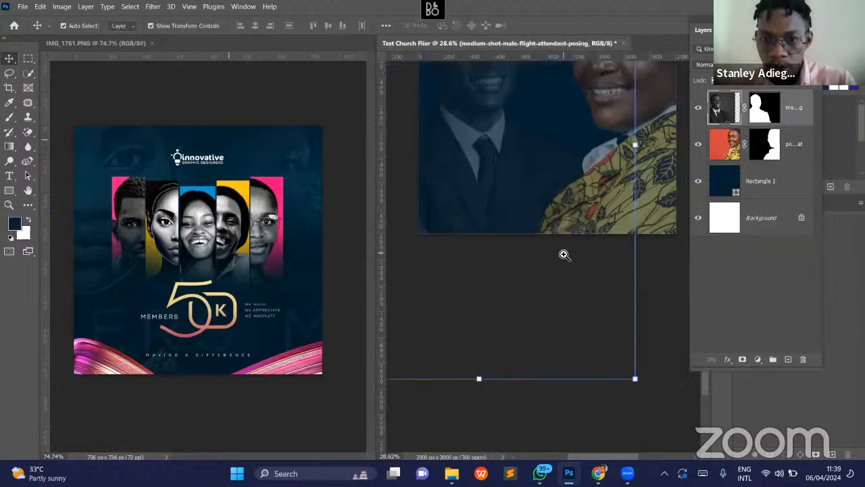
pyautogui.moveTo(590, 253); pyautogui.dragTo(551, 260)
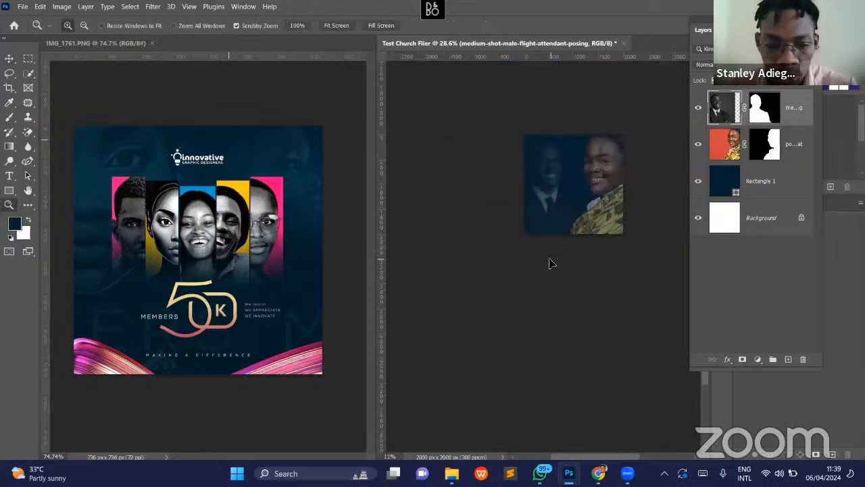
pyautogui.press('v')
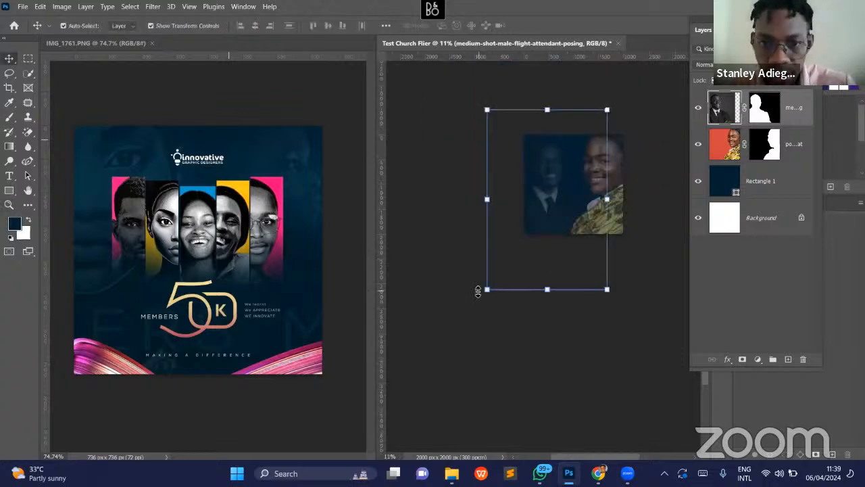
pyautogui.moveTo(486, 291); pyautogui.dragTo(429, 347)
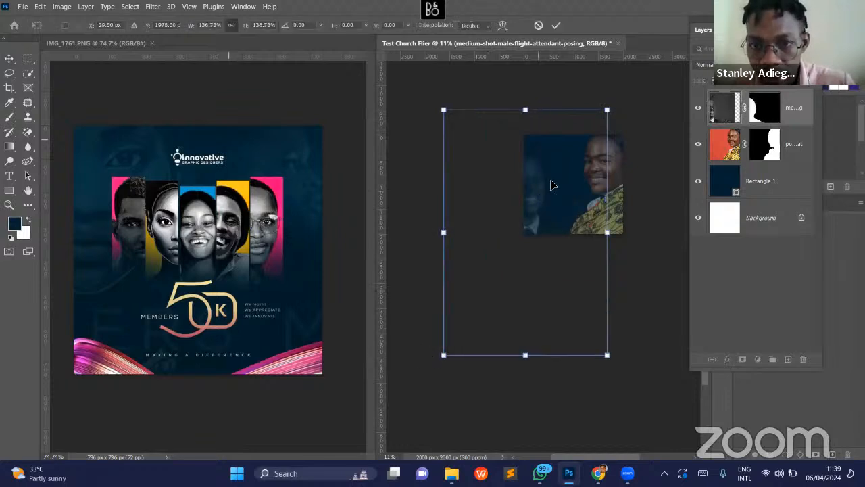
pyautogui.moveTo(554, 183); pyautogui.dragTo(560, 180)
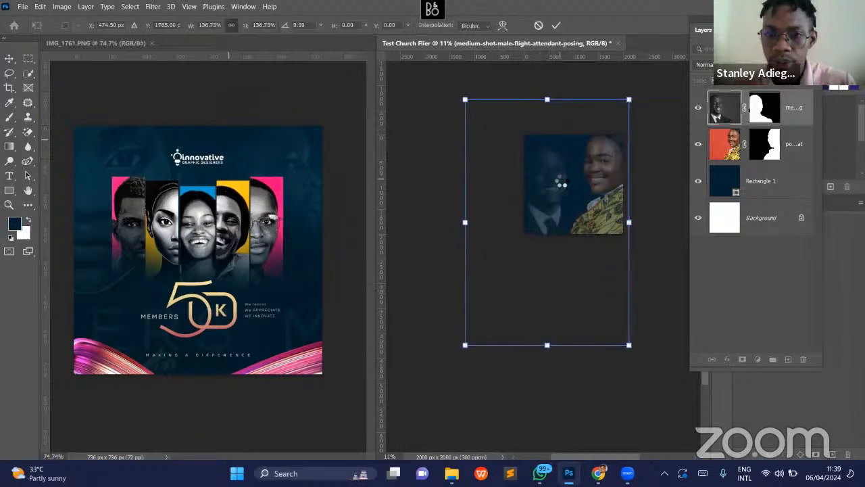
pyautogui.hotkey('ctrl', 'z')
pyautogui.hotkey('ctrl', 'z')
pyautogui.press('Escape')
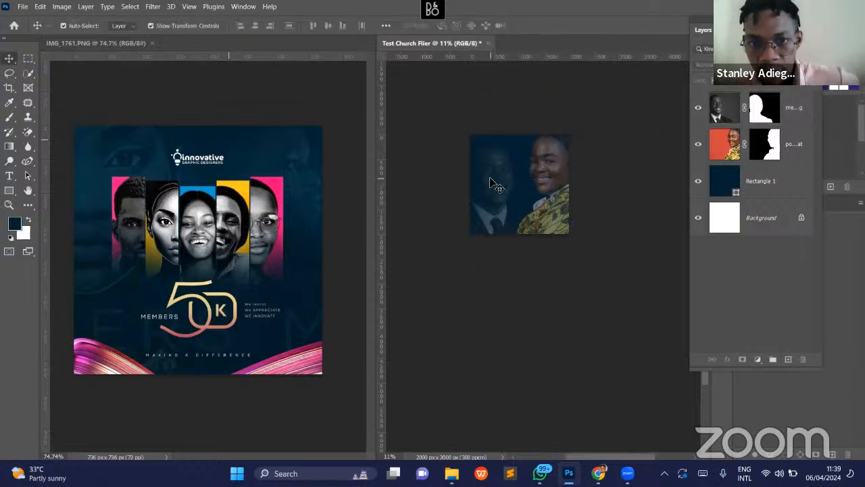
pyautogui.hotkey('ctrl', 't')
pyautogui.press('Escape')
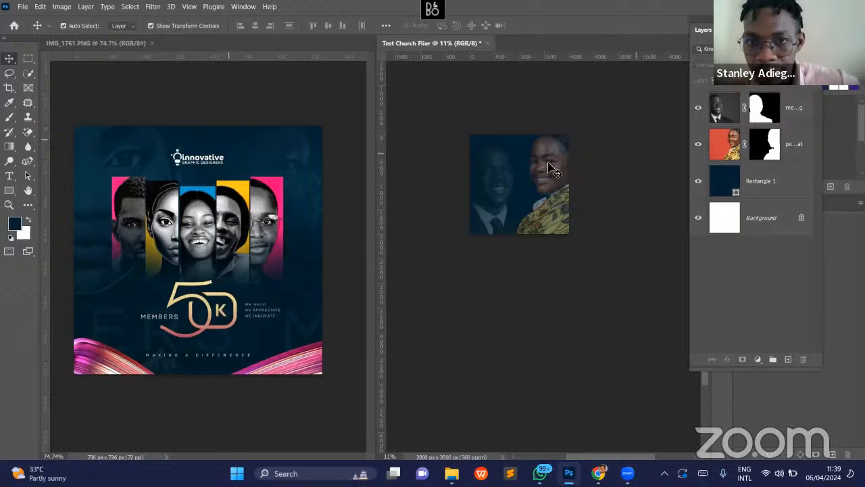
pyautogui.click(551, 169)
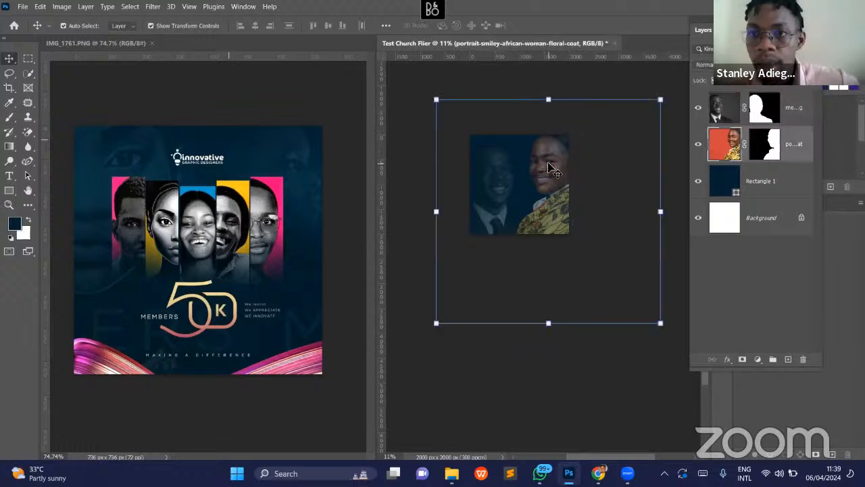
pyautogui.click(62, 6)
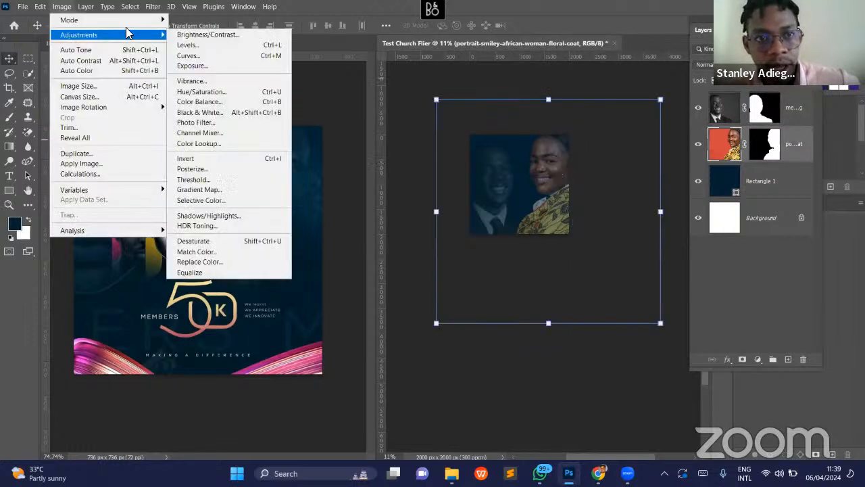
pyautogui.moveTo(135, 34)
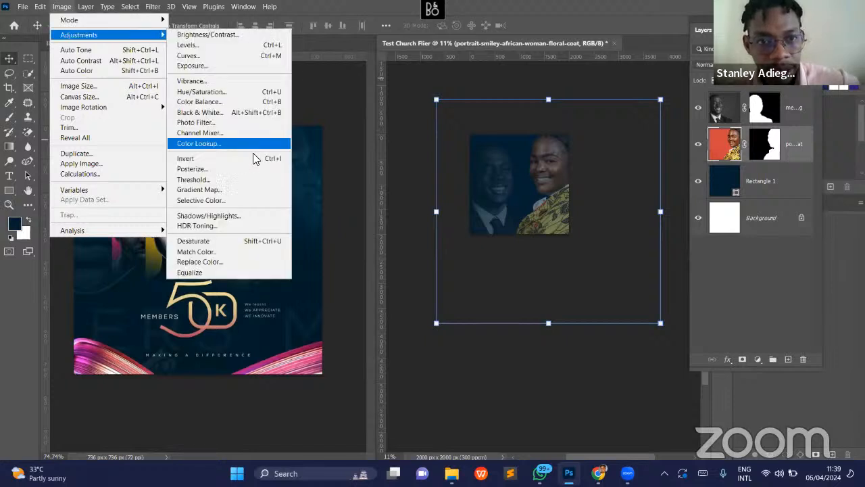
pyautogui.click(233, 113)
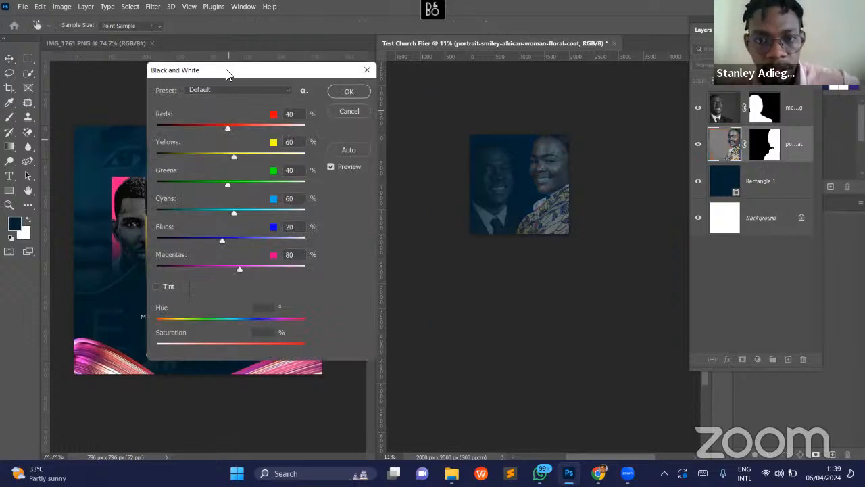
pyautogui.moveTo(225, 69); pyautogui.dragTo(219, 69)
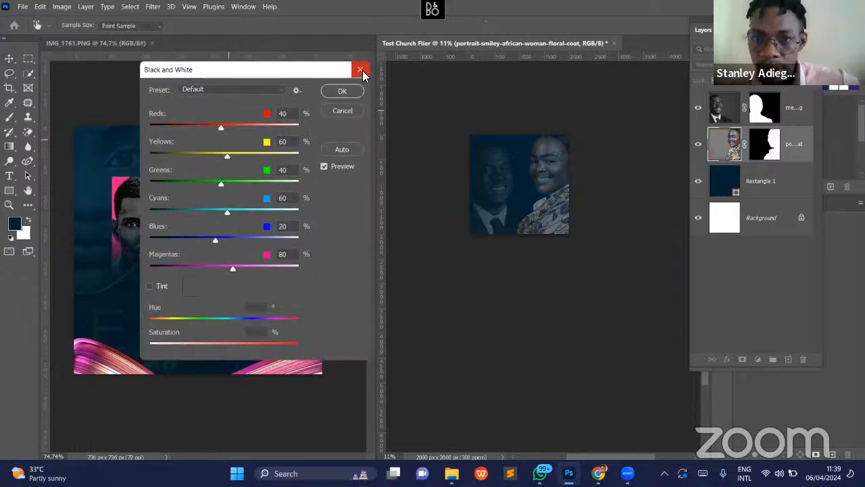
pyautogui.click(362, 70)
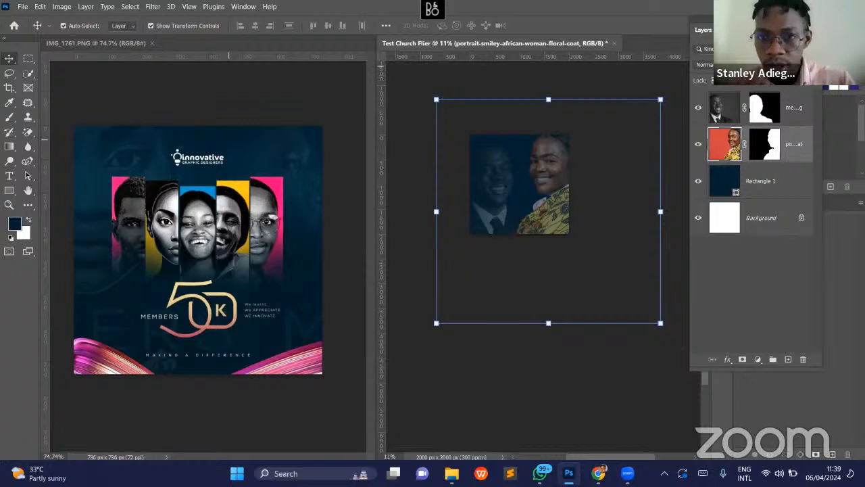
# - Fade the woman's portrait layer to 30% opacity and start a Black & White image adjustment on it
pyautogui.press('3')
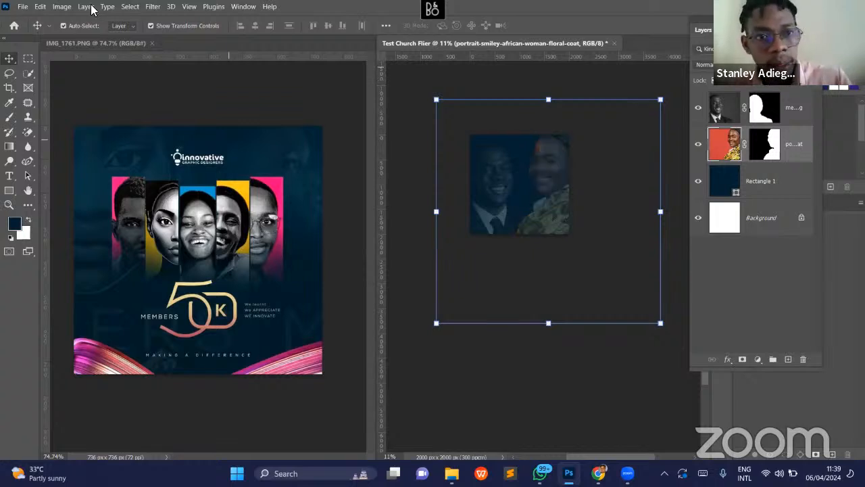
pyautogui.click(61, 6)
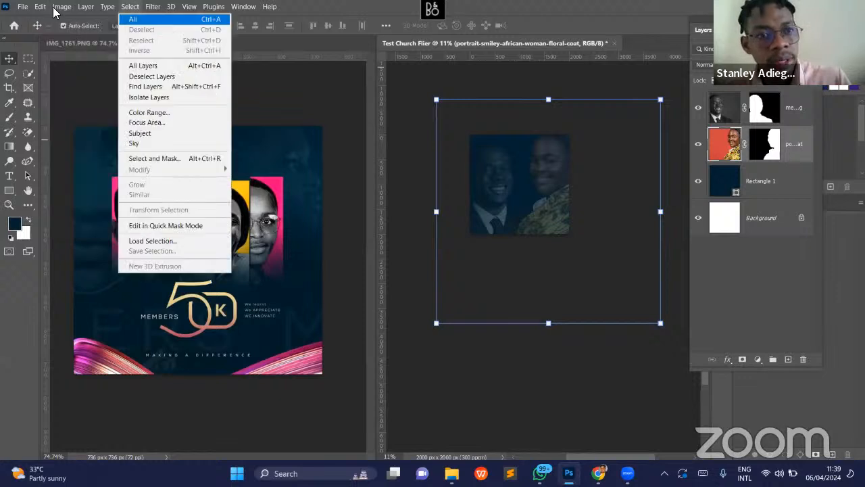
pyautogui.moveTo(62, 7)
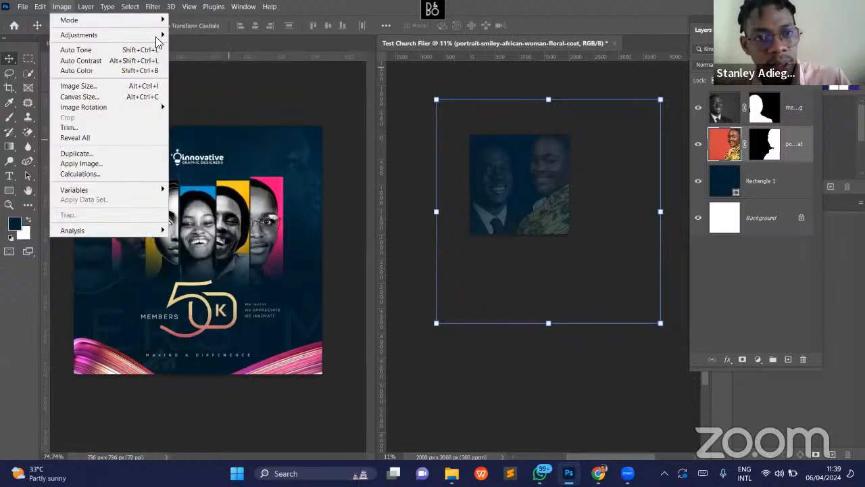
pyautogui.moveTo(155, 35)
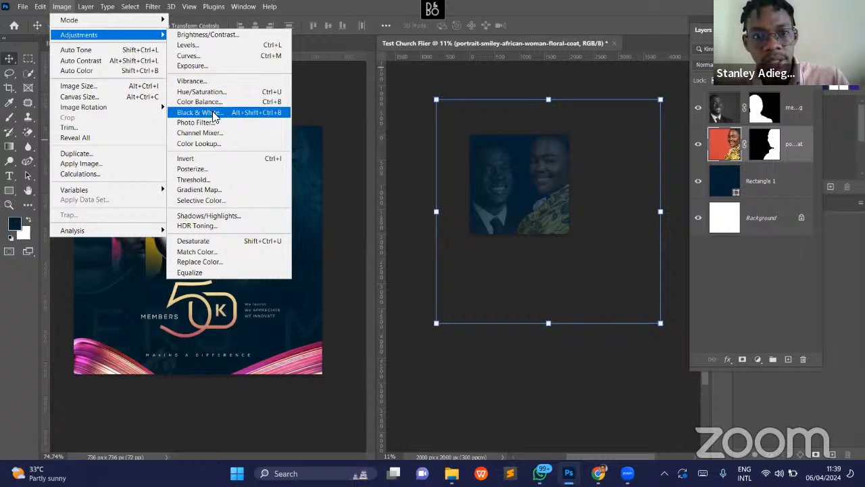
pyautogui.click(216, 112)
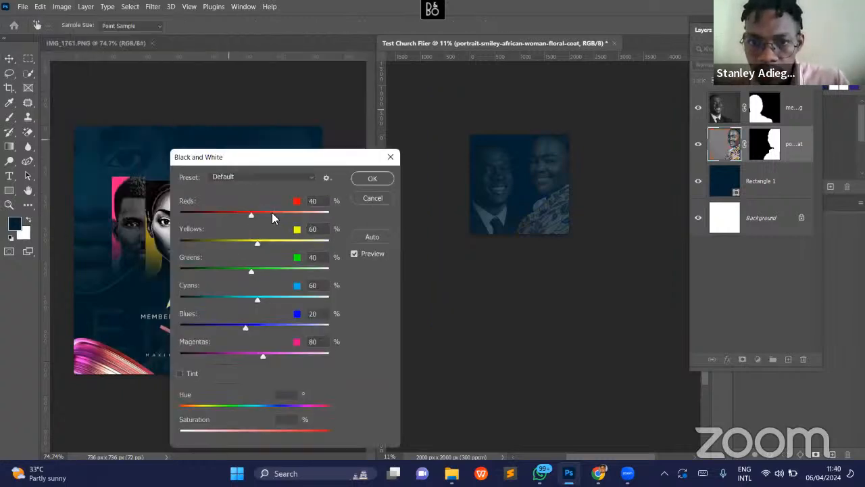
# - Set the woman's Black & White adjustment to Reds 21%, Yellows 57% and Magentas 55%
pyautogui.click(244, 219)
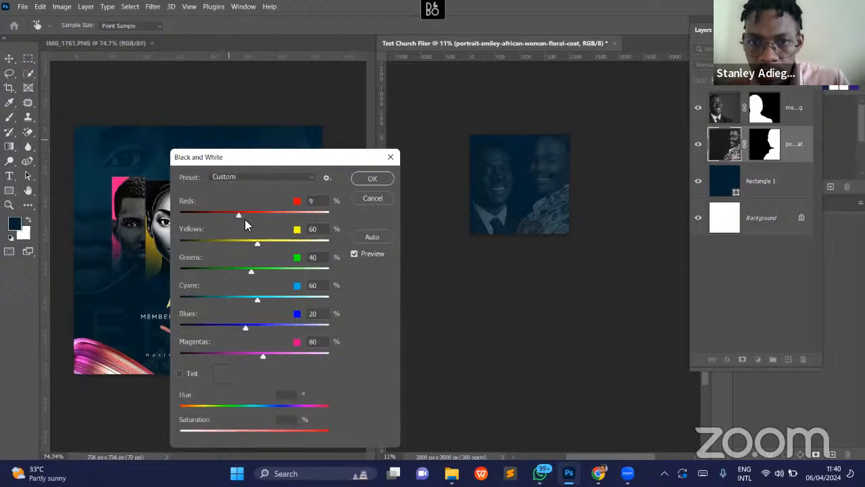
pyautogui.moveTo(245, 220); pyautogui.dragTo(256, 245)
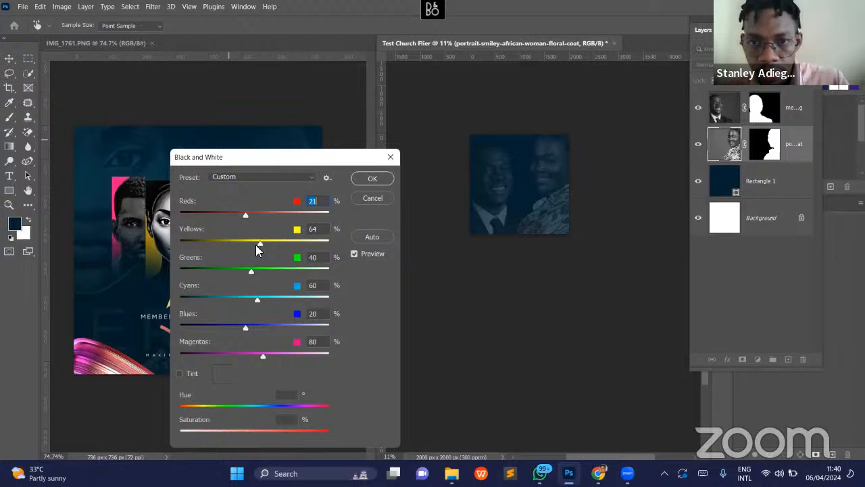
pyautogui.click(262, 354)
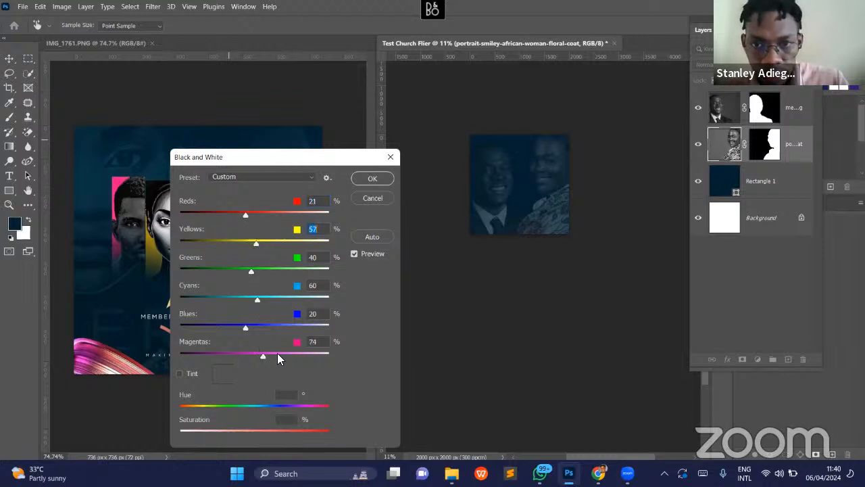
pyautogui.moveTo(253, 356); pyautogui.dragTo(256, 356)
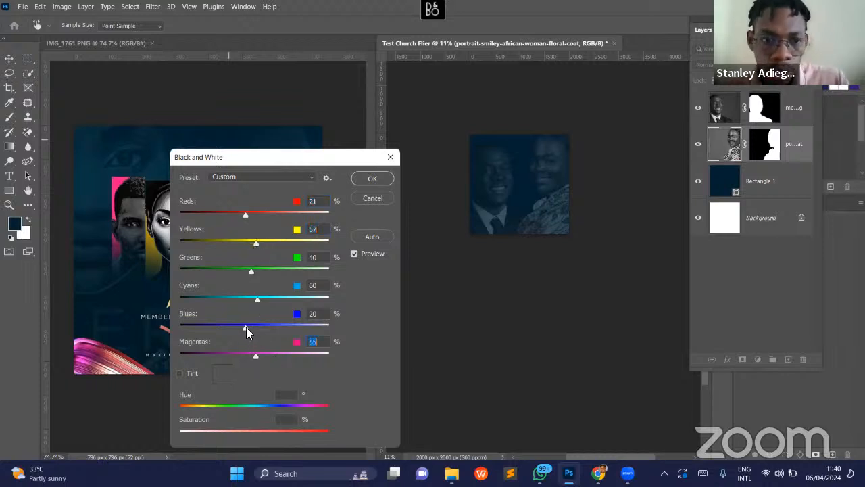
# - Set Blues to 32%, Cyans to 108% and Greens to 47% in the woman's Black & White adjustment
pyautogui.click(249, 329)
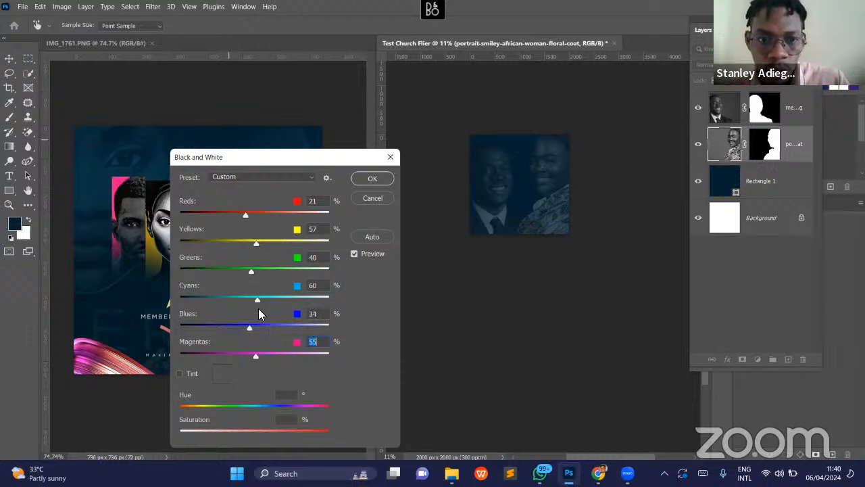
pyautogui.click(254, 300)
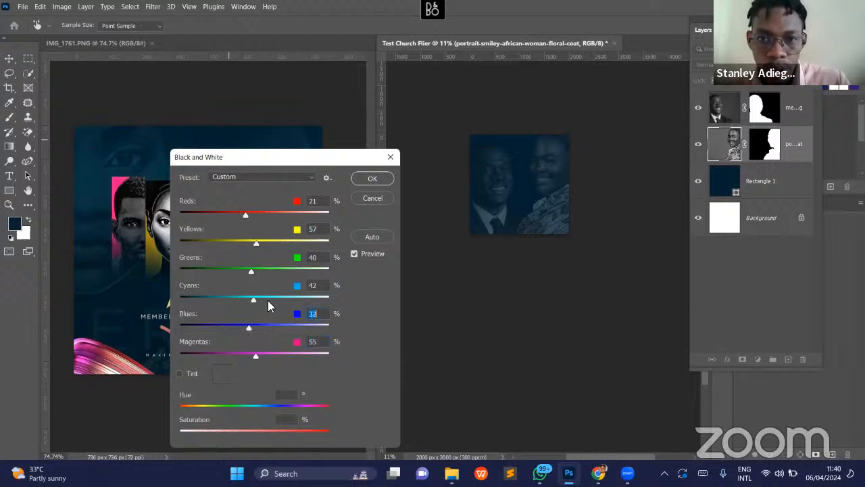
pyautogui.click(270, 301)
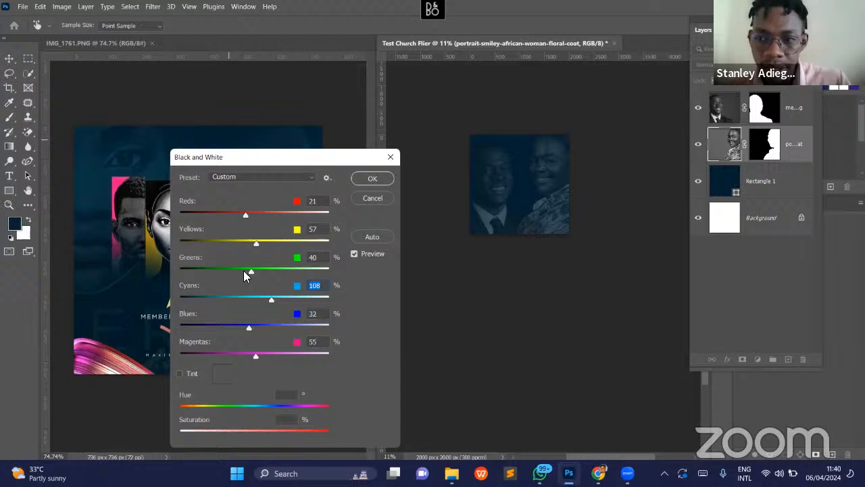
pyautogui.click(241, 270)
pyautogui.click(254, 274)
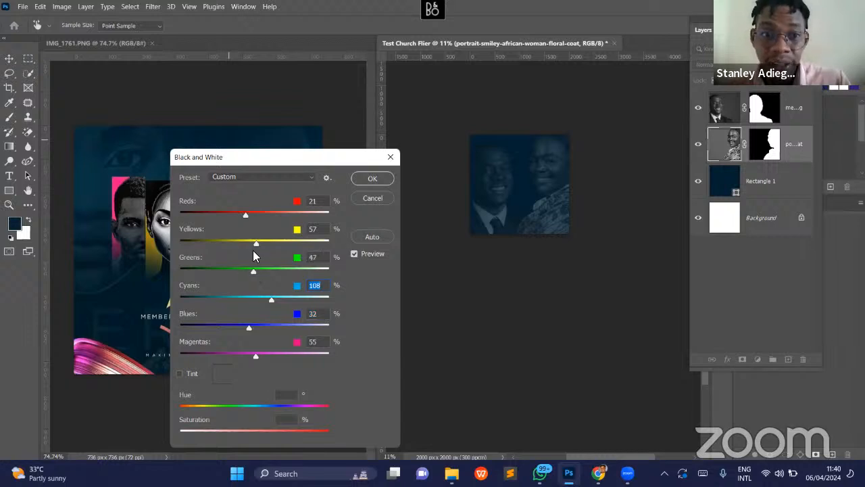
# - Set Yellows to 2% and apply the Black & White adjustment to the woman's portrait
pyautogui.click(242, 245)
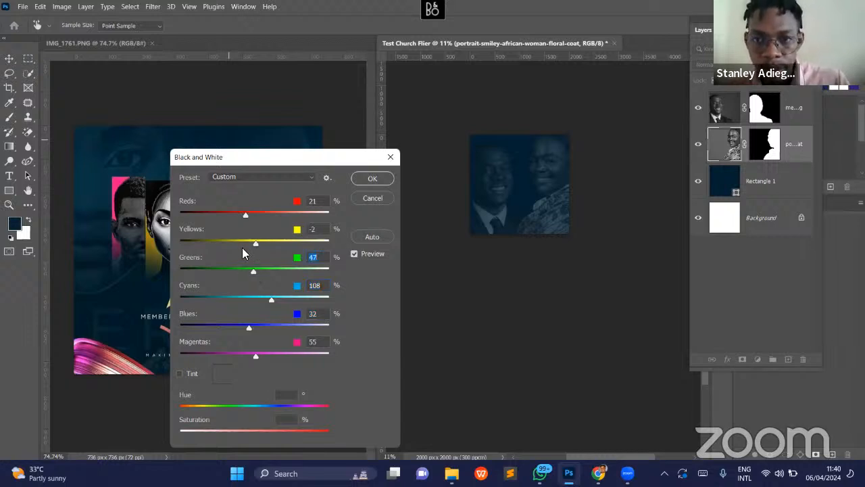
pyautogui.click(240, 244)
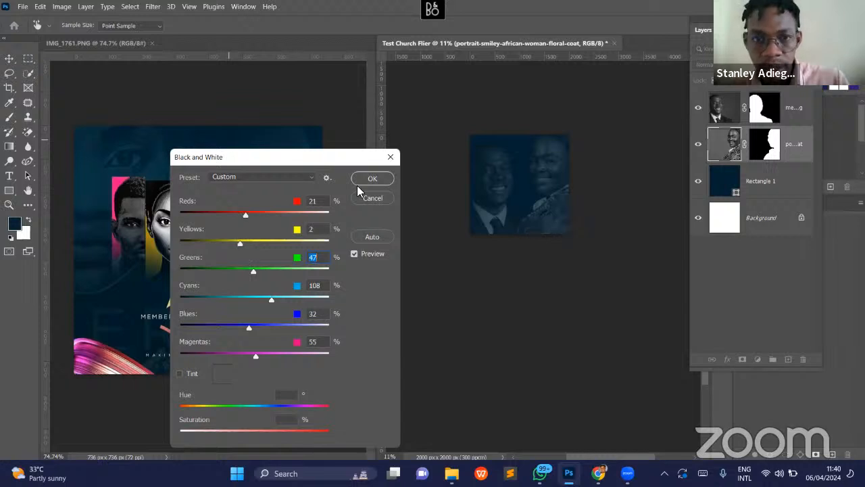
pyautogui.click(372, 178)
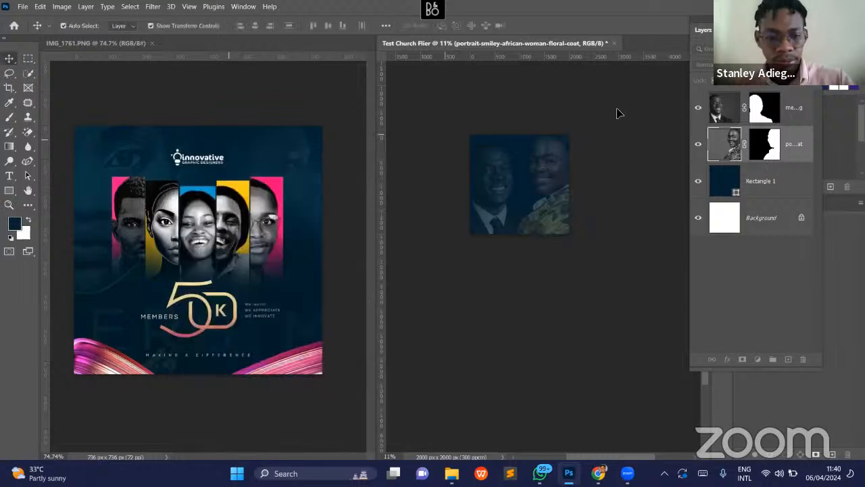
pyautogui.click(626, 130)
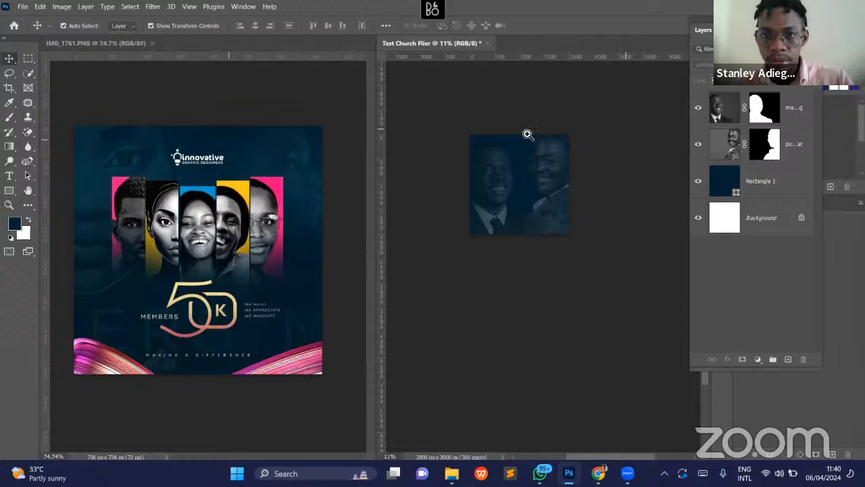
pyautogui.press('z')
pyautogui.click(550, 135)
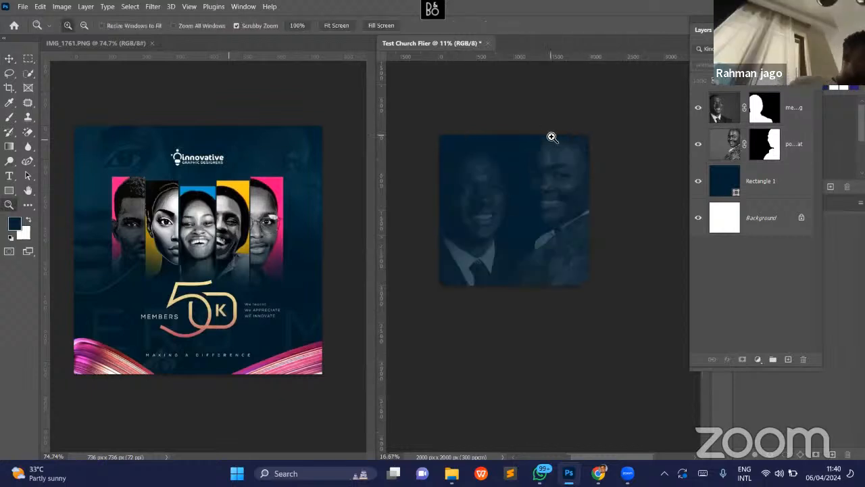
# - Enlarge the woman's faded portrait so it extends slightly higher behind the flier, and apply the transform
pyautogui.click(563, 142)
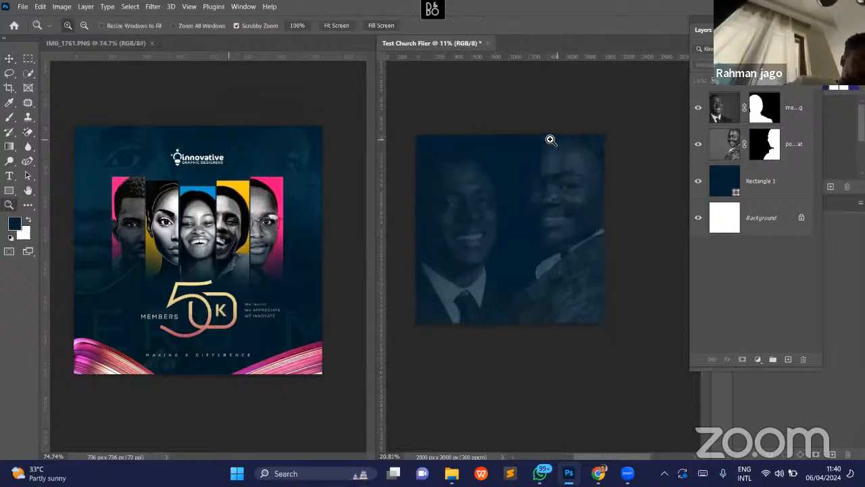
pyautogui.keyDown('alt'); pyautogui.click(551, 139); pyautogui.keyUp('alt')
pyautogui.press('b')
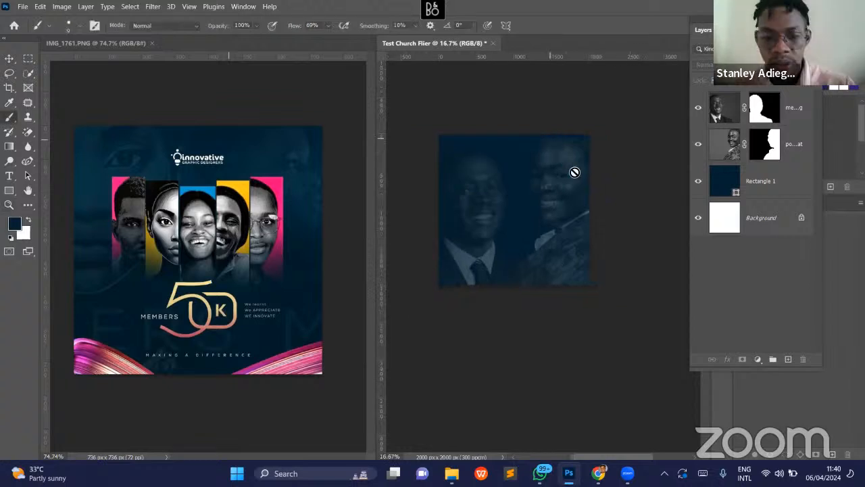
pyautogui.press('v')
pyautogui.click(567, 180)
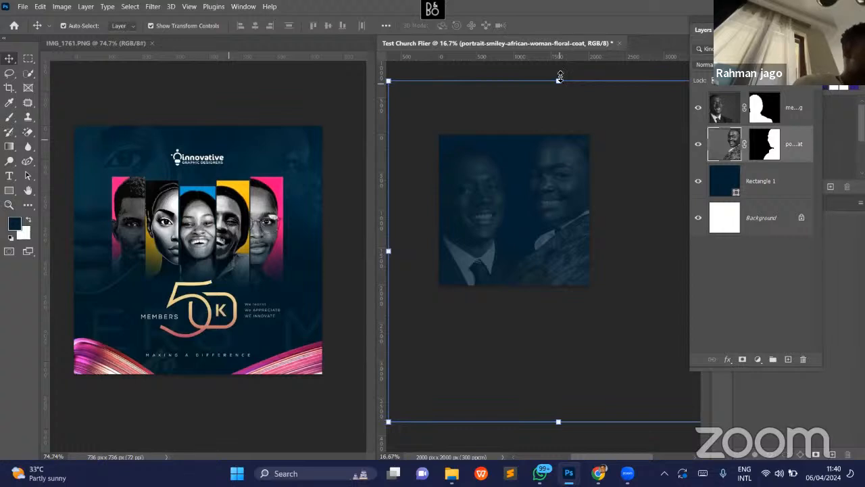
pyautogui.moveTo(561, 72); pyautogui.dragTo(560, 66)
pyautogui.press('Return')
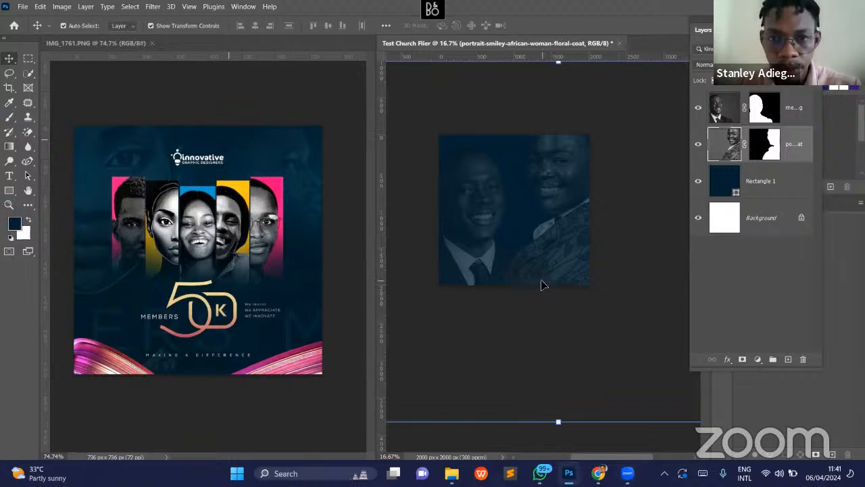
pyautogui.hscroll(-2, 541, 285)
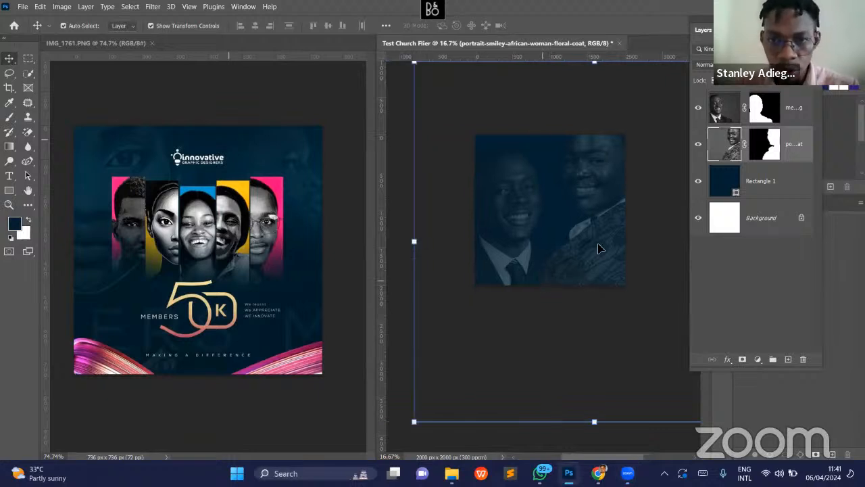
pyautogui.click(556, 99)
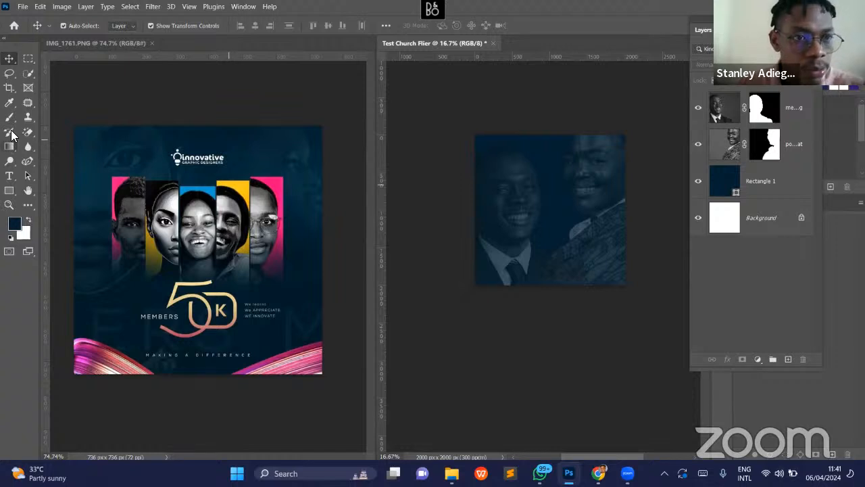
# - Draw a tall rectangle about 396 x 1070 px over the man's face and move the Layers panel beside the canvas
pyautogui.click(9, 192)
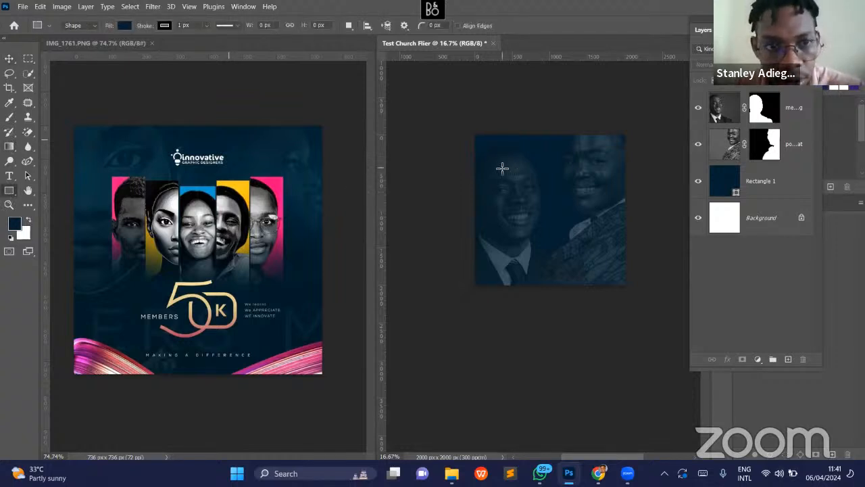
pyautogui.moveTo(501, 167); pyautogui.dragTo(531, 249)
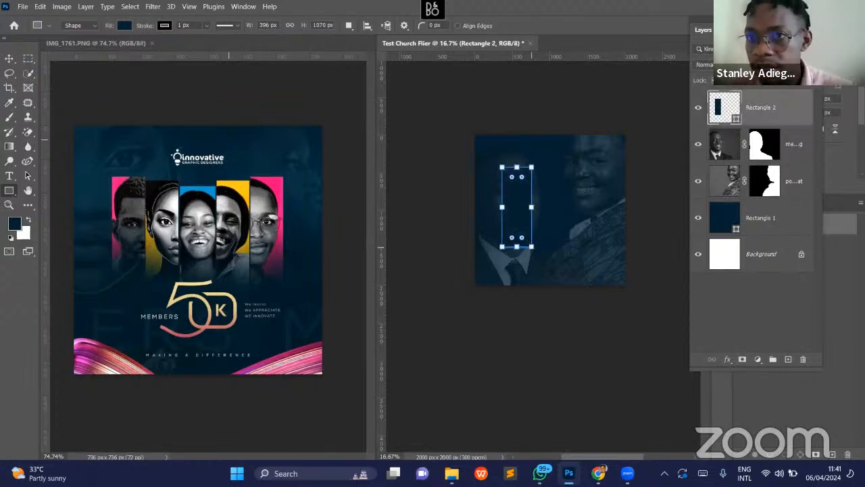
pyautogui.moveTo(774, 21); pyautogui.dragTo(727, 84)
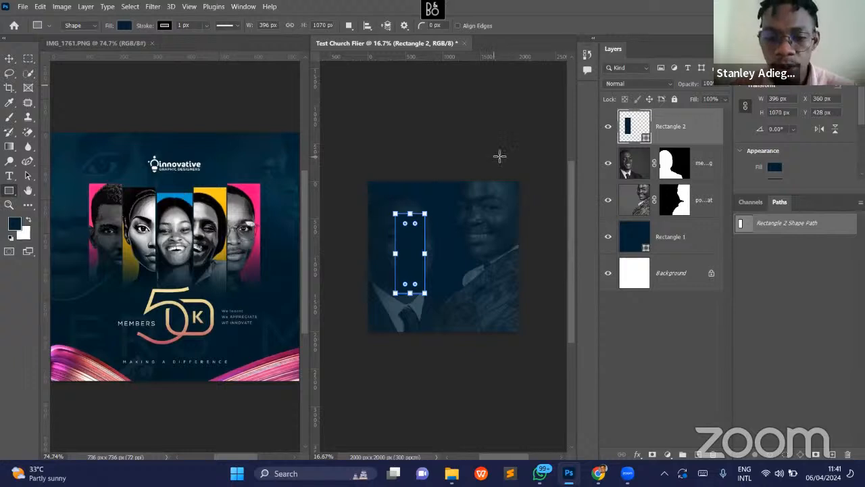
# - Sample the blue, yellow and pink panel colors from the reference flier to make them available as recent swatches
pyautogui.press('i')
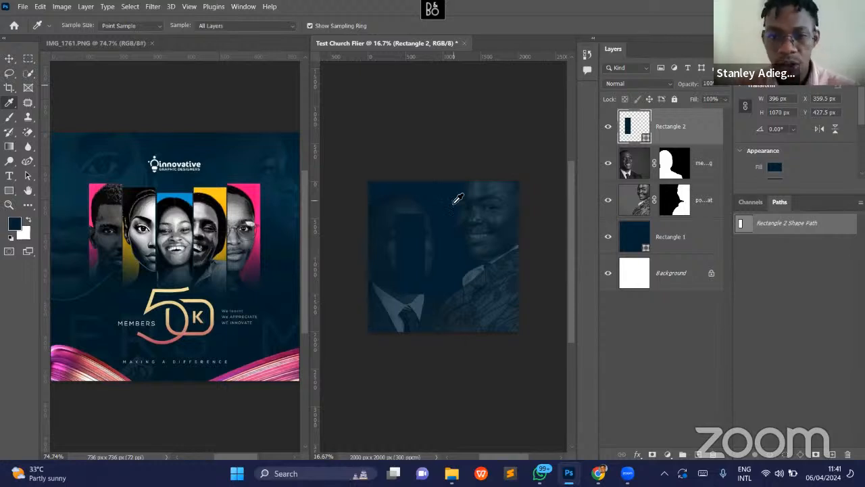
pyautogui.click(191, 195)
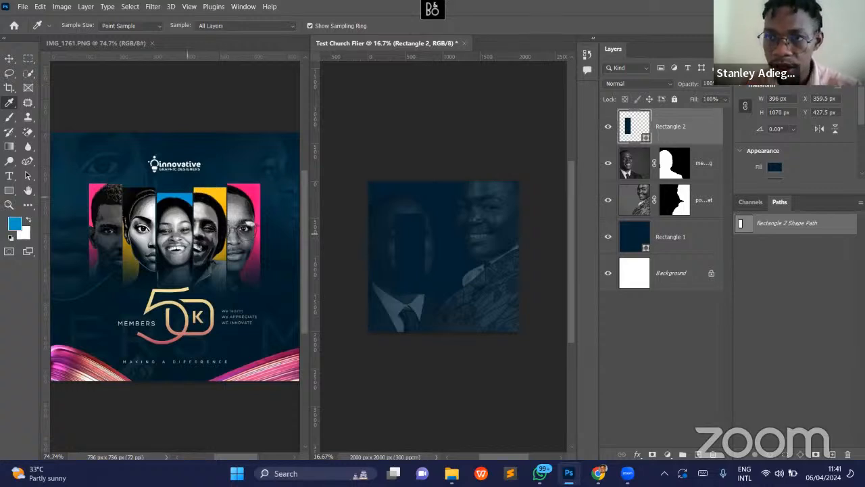
pyautogui.click(774, 49)
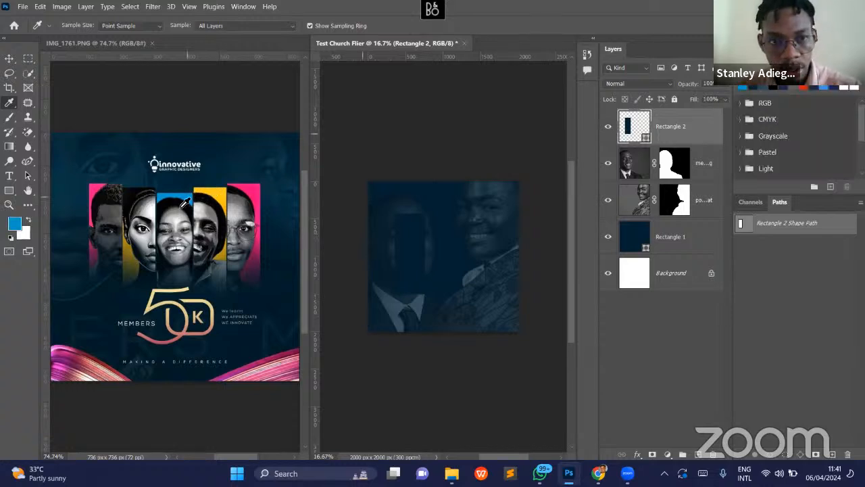
pyautogui.click(226, 195)
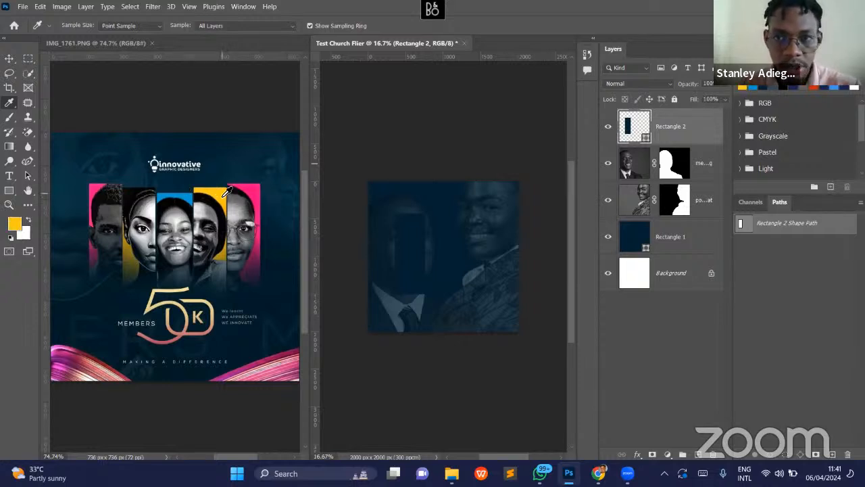
pyautogui.click(256, 191)
# - Fill the tall rectangle with the sampled pink swatch
pyautogui.press('v')
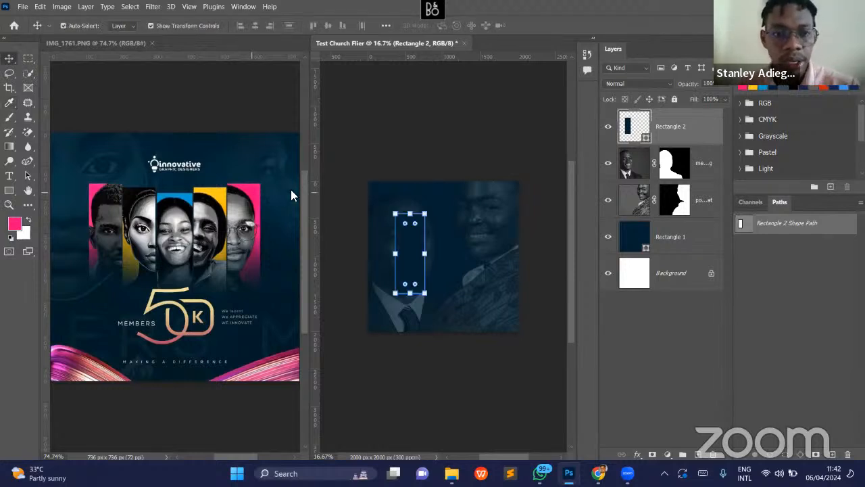
pyautogui.click(498, 145)
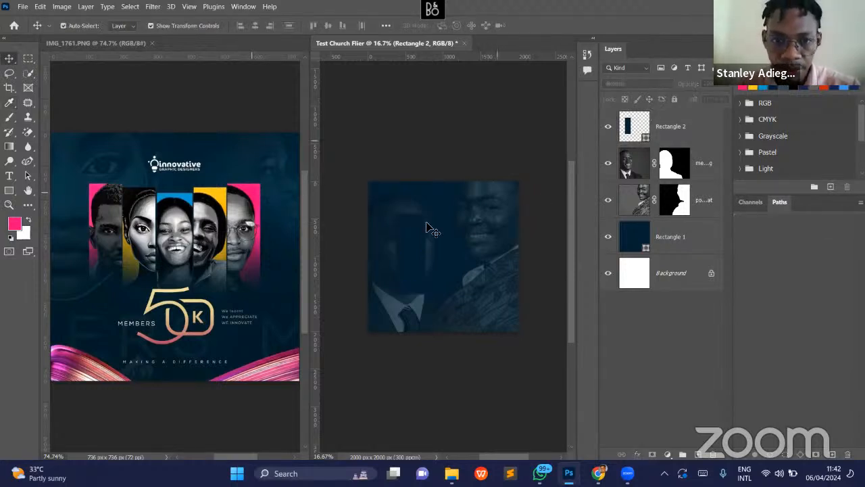
pyautogui.click(700, 113)
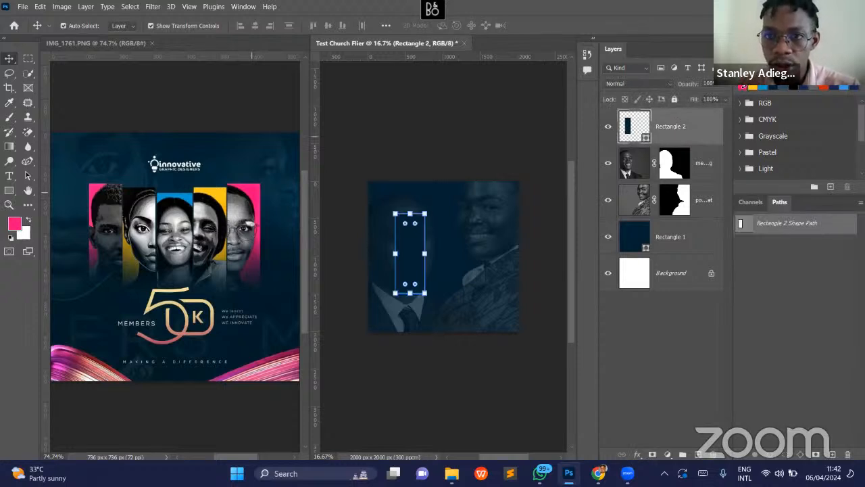
pyautogui.click(745, 88)
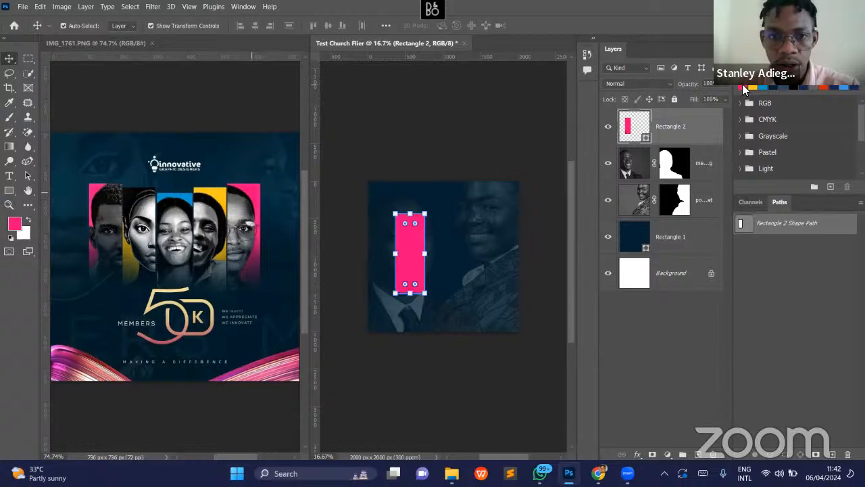
pyautogui.click(419, 131)
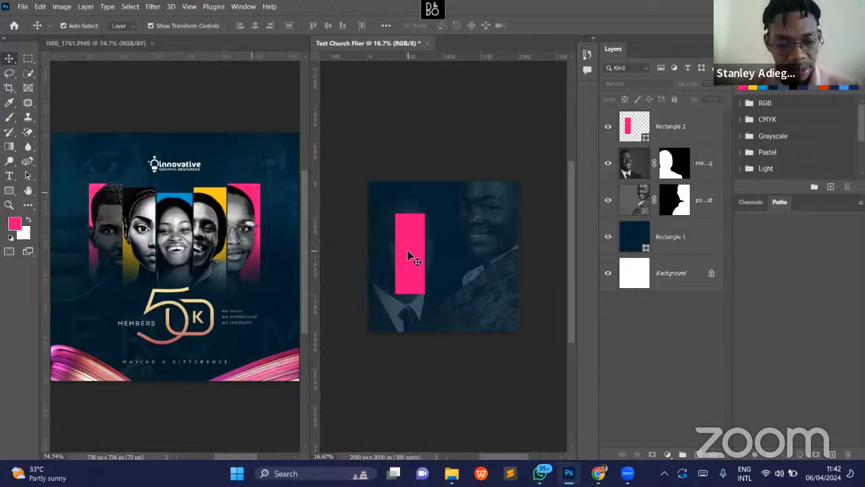
# - Duplicate the pink rectangle three times in a row to its right with narrow gaps between the copies
pyautogui.click(407, 250)
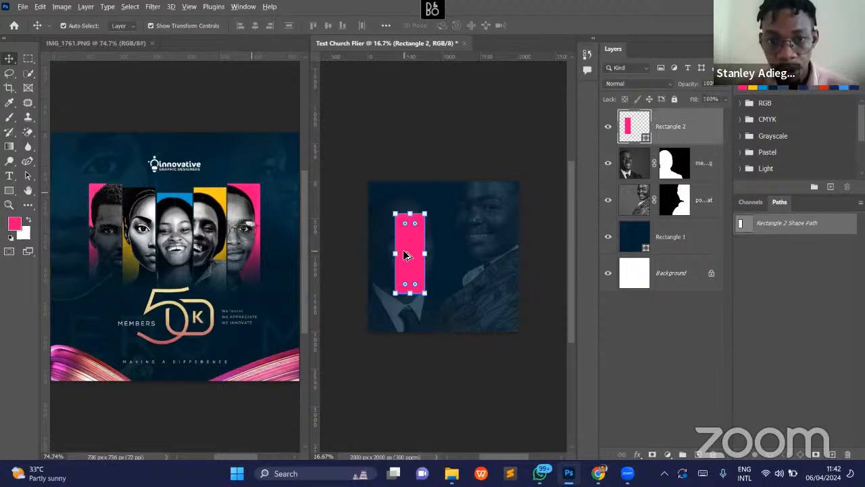
pyautogui.moveTo(422, 251); pyautogui.dragTo(514, 260)
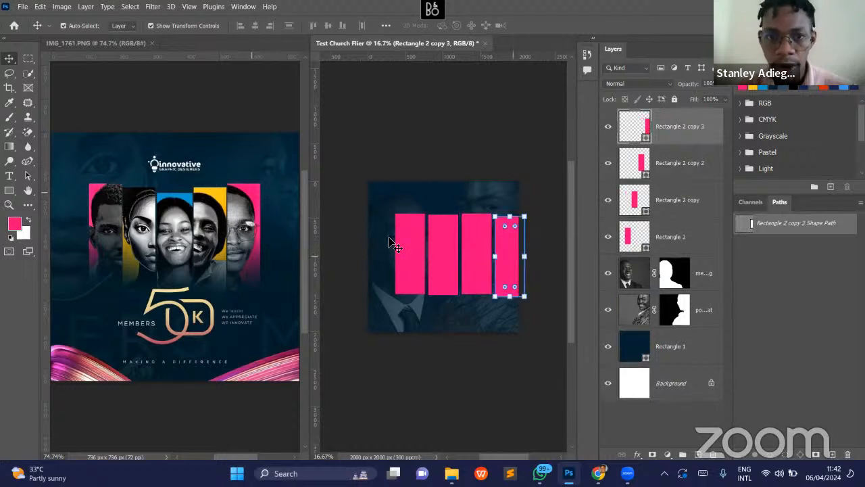
pyautogui.click(382, 242)
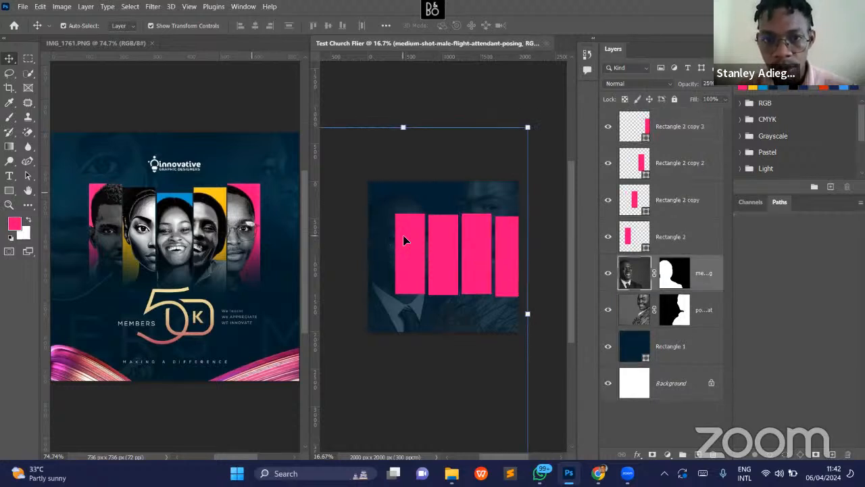
# - Select all four pink rectangles and align their vertical centers
pyautogui.click(403, 236)
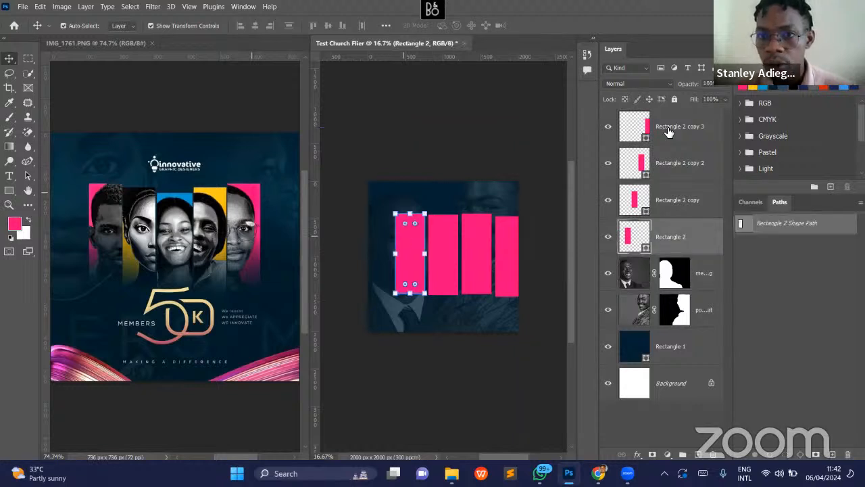
pyautogui.keyDown('shift'); pyautogui.click(667, 132); pyautogui.keyUp('shift')
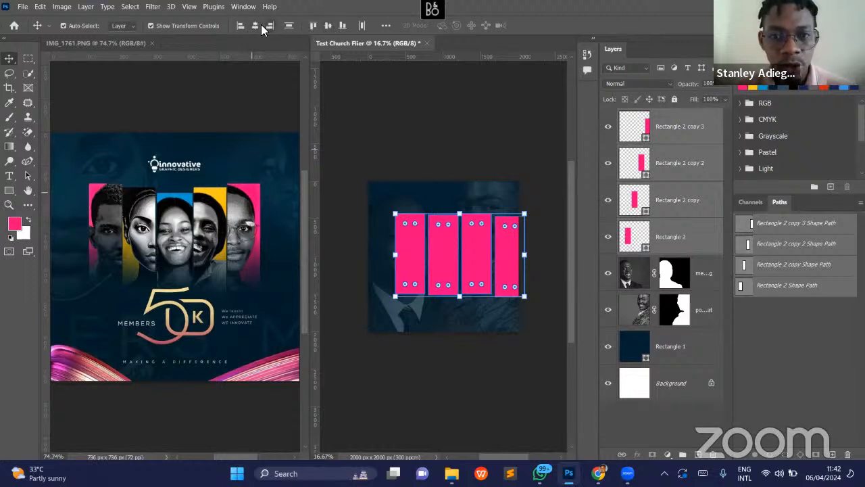
pyautogui.hotkey('ctrl', 'space')
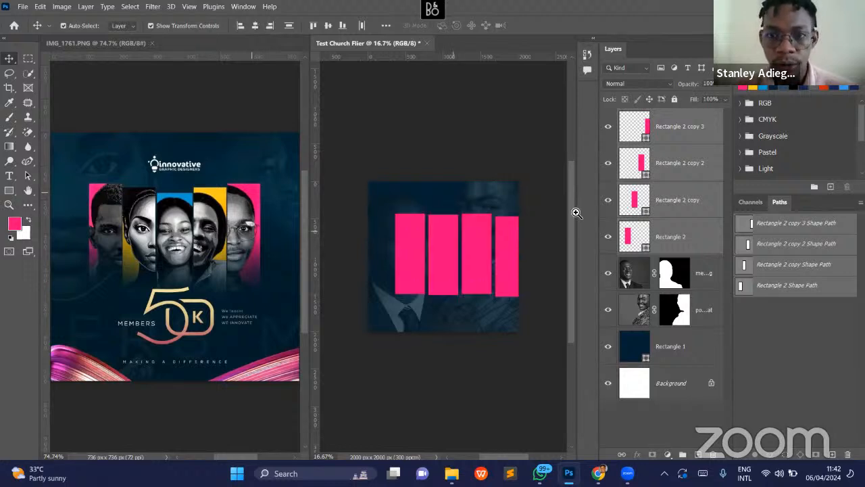
pyautogui.press('z')
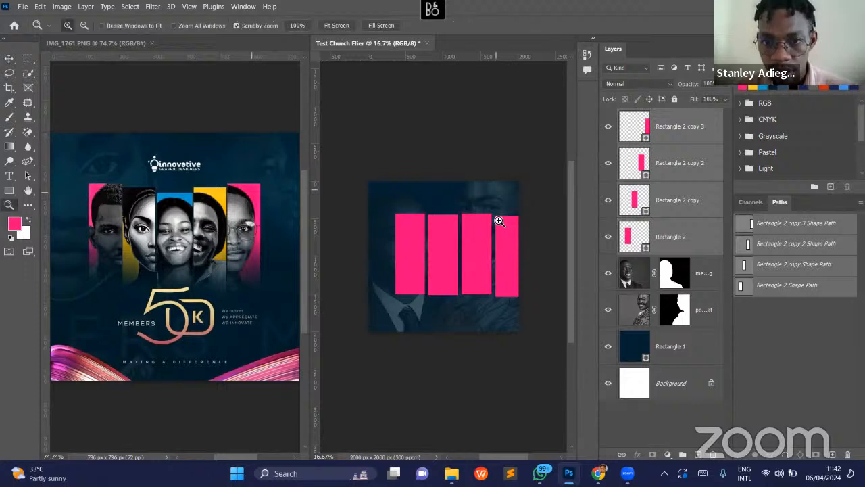
pyautogui.click(515, 220)
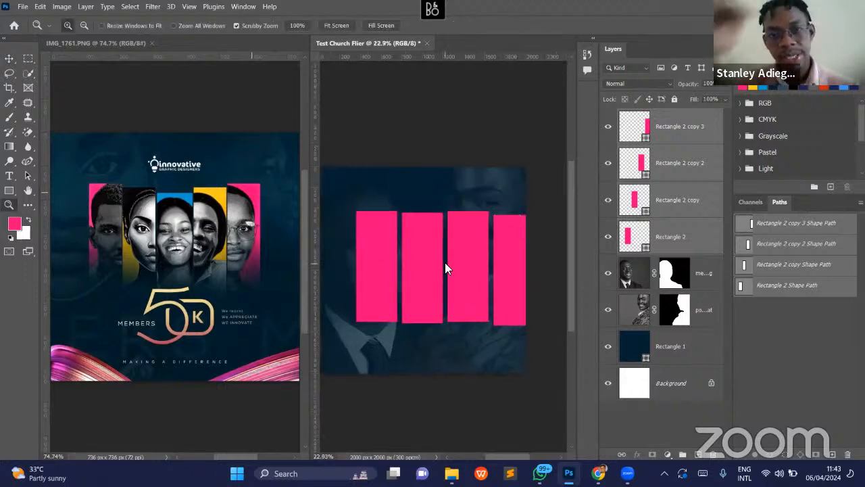
pyautogui.press('v')
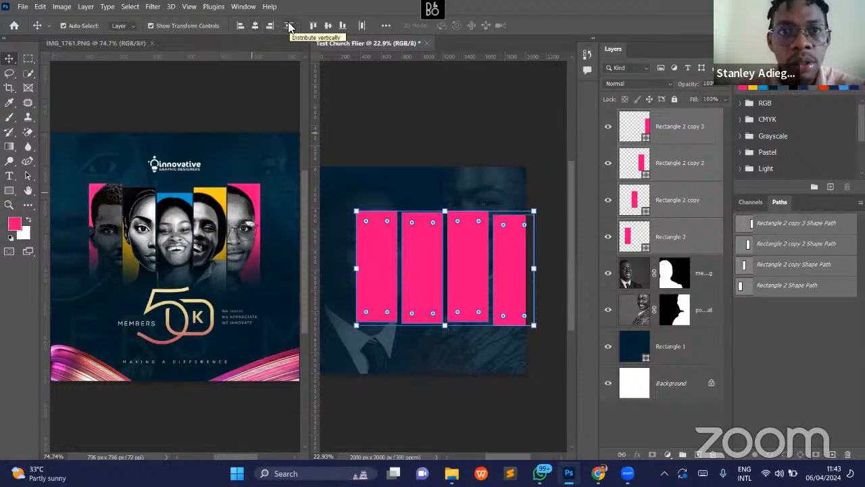
pyautogui.click(326, 27)
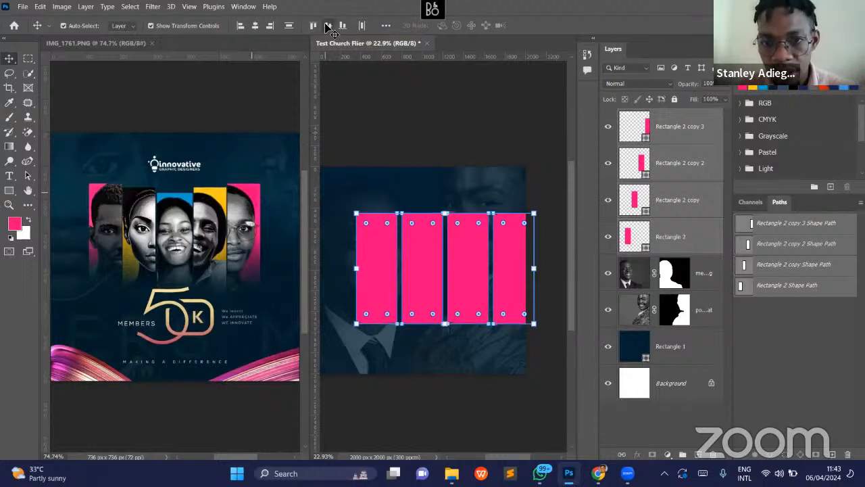
# - Shift the four aligned rectangles left and scale them to 76.44% so they all fit inside the canvas
pyautogui.moveTo(497, 253); pyautogui.dragTo(439, 267)
pyautogui.hotkey('ctrl', 't')
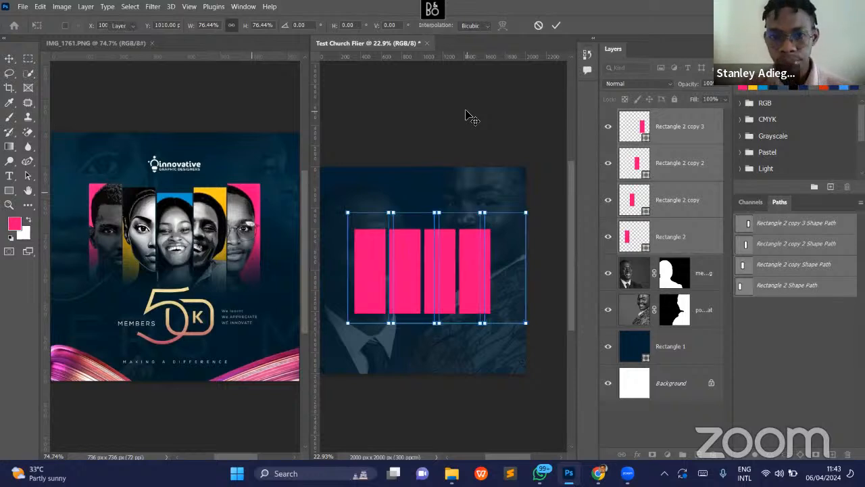
pyautogui.press('Return')
pyautogui.click(454, 290)
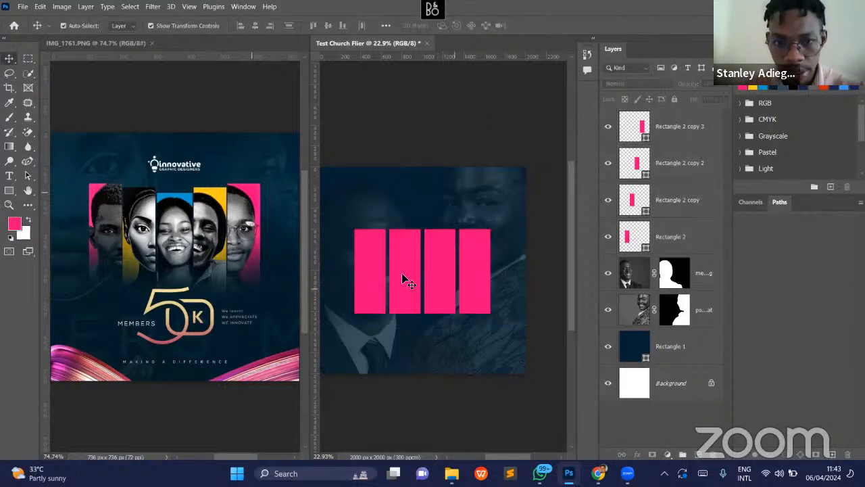
# - Recolor the second rectangle with the sampled yellow and the third with the sampled blue
pyautogui.click(401, 273)
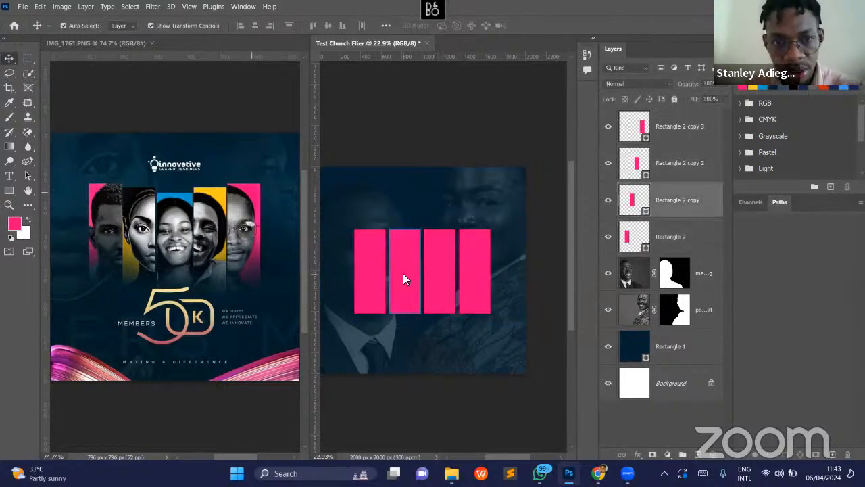
pyautogui.click(752, 88)
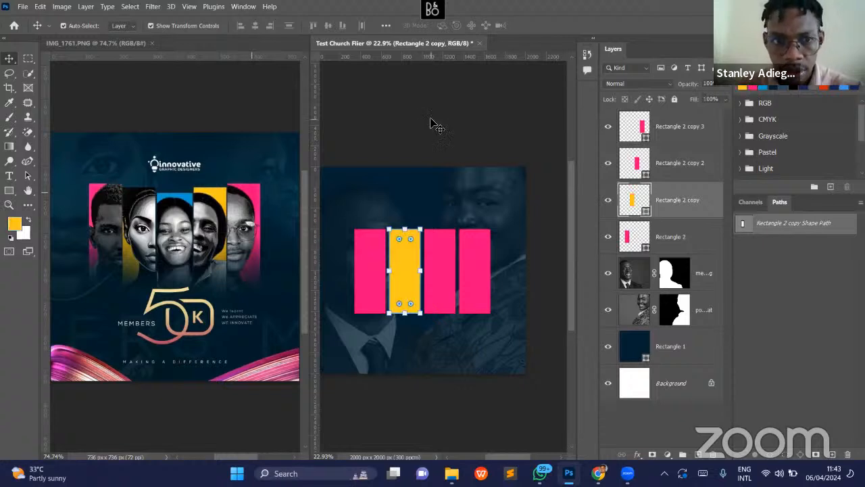
pyautogui.click(463, 405)
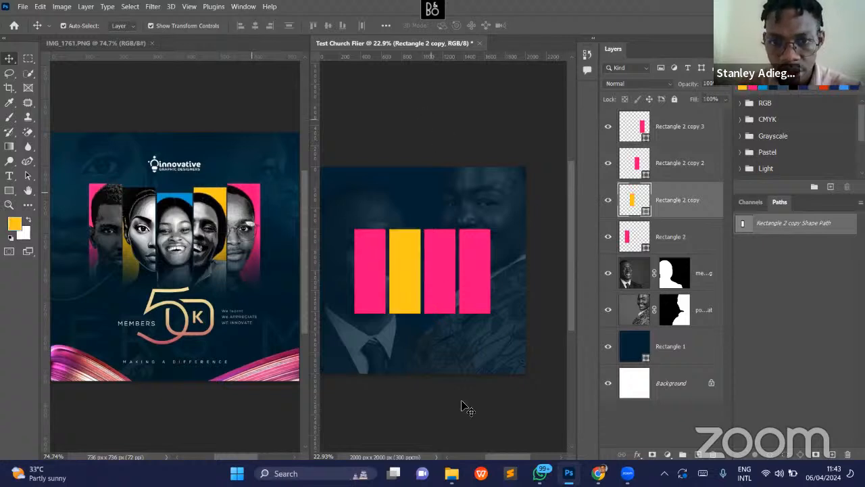
pyautogui.click(439, 270)
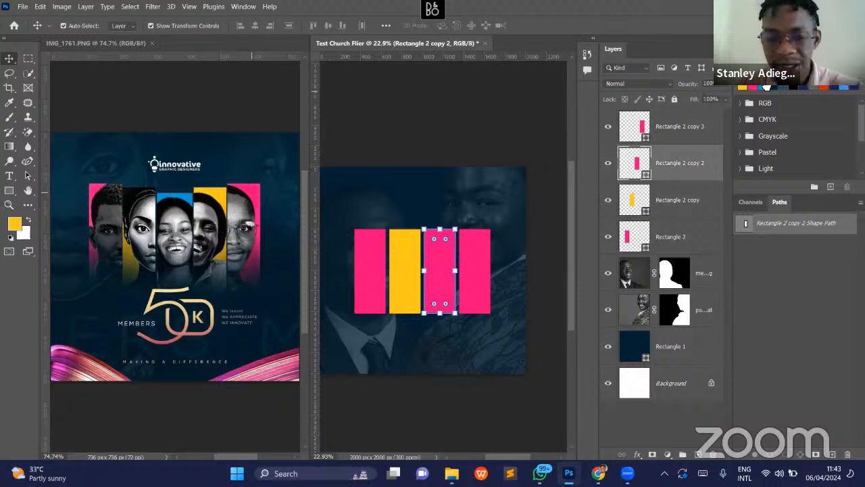
pyautogui.click(768, 89)
pyautogui.click(498, 280)
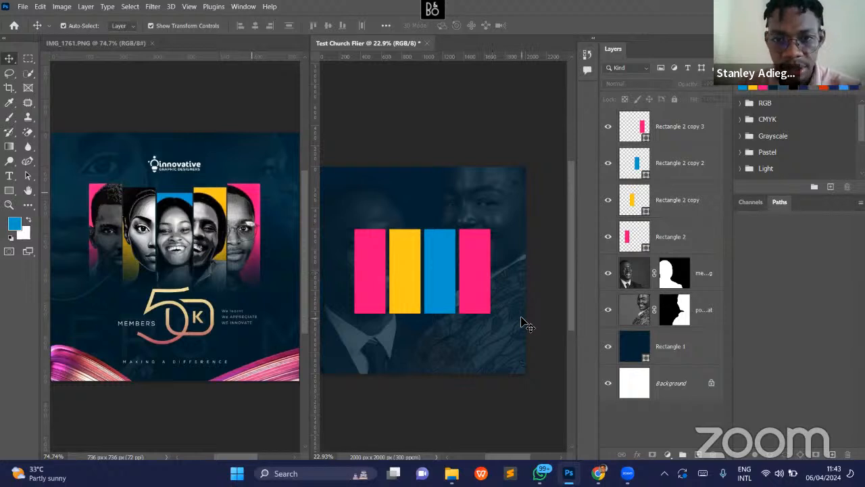
# - Select the leftmost pink rectangle in the row
pyautogui.click(370, 259)
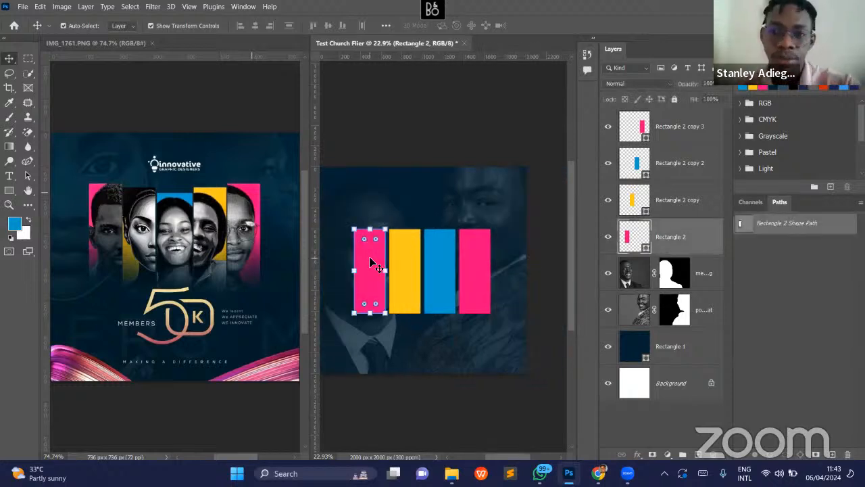
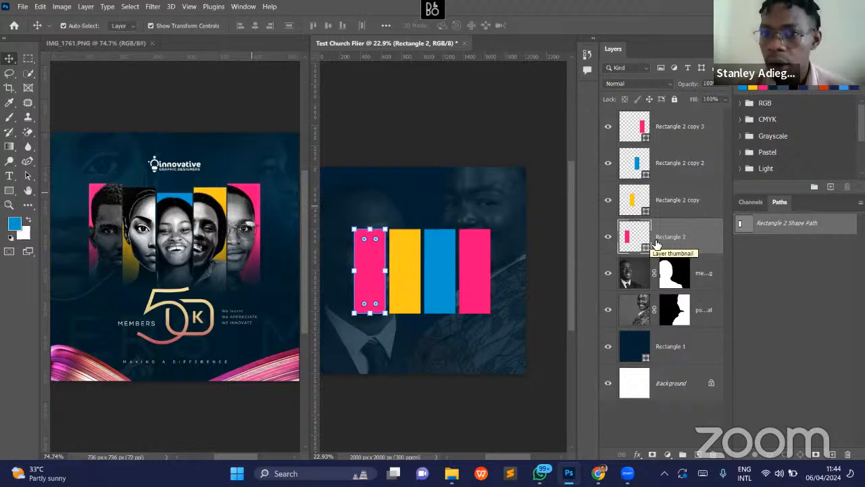
# - Convert the leftmost pink rectangle to a smart object and open its contents for editing
pyautogui.rightClick(709, 165)
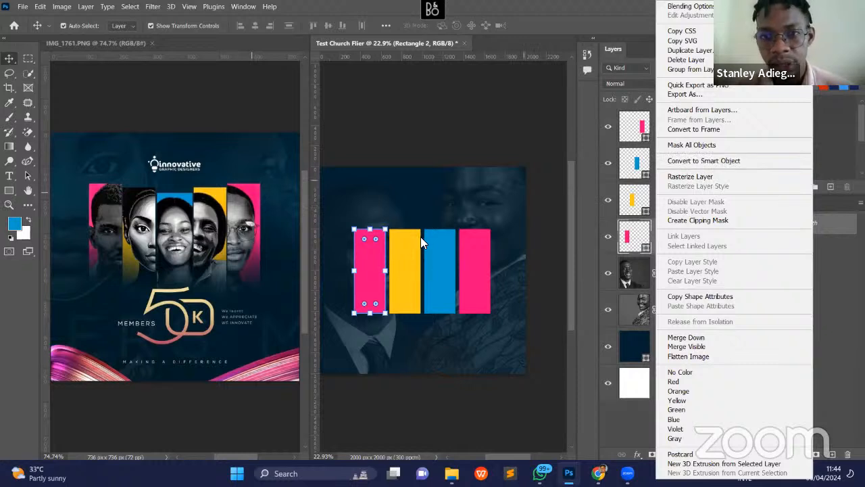
pyautogui.click(716, 161)
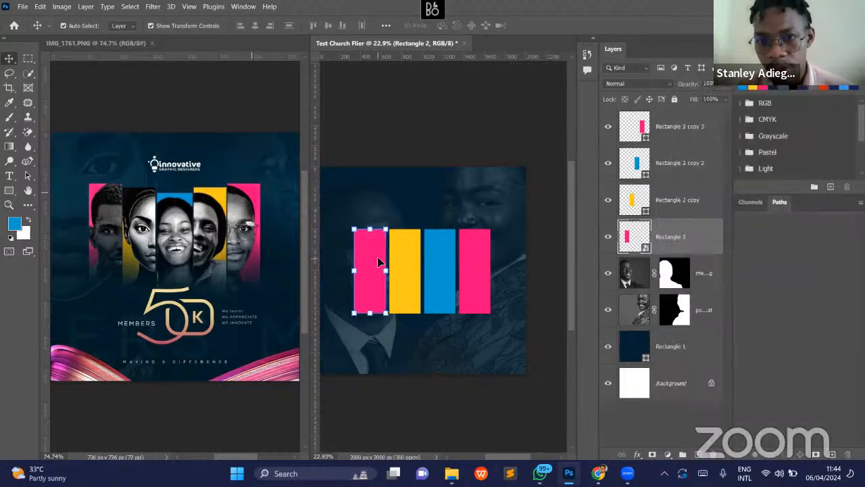
pyautogui.doubleClick(641, 249)
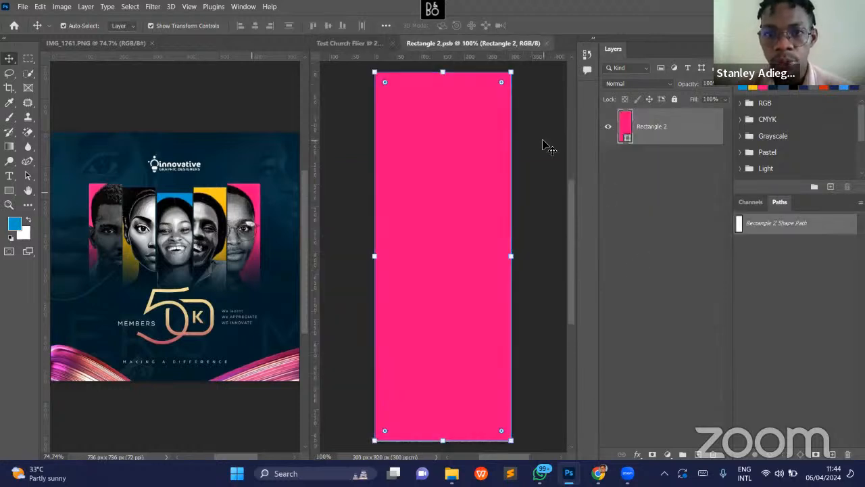
pyautogui.click(484, 69)
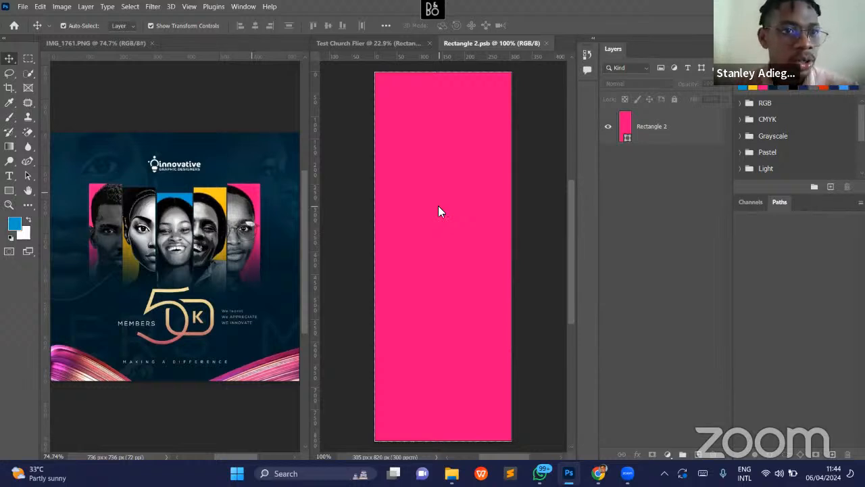
# - Place business-man-banner-concept-with-copy-space.jpg from Downloads as an embedded image over the pink rectangle
pyautogui.click(21, 7)
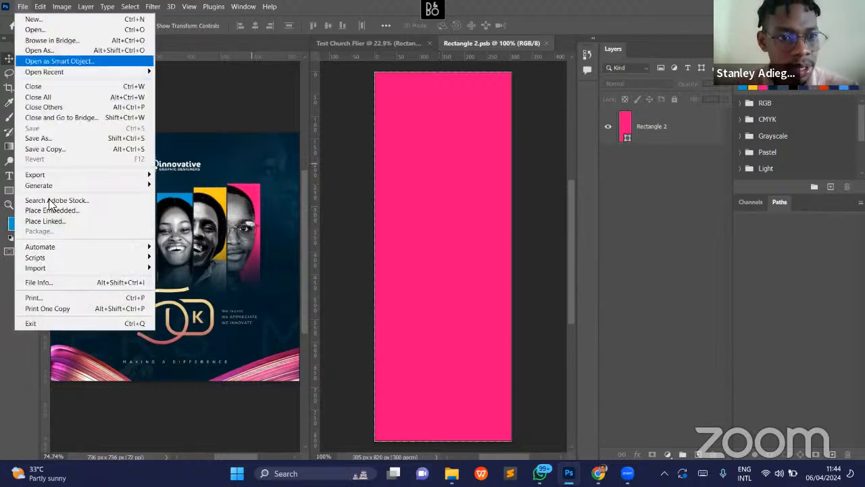
pyautogui.click(52, 211)
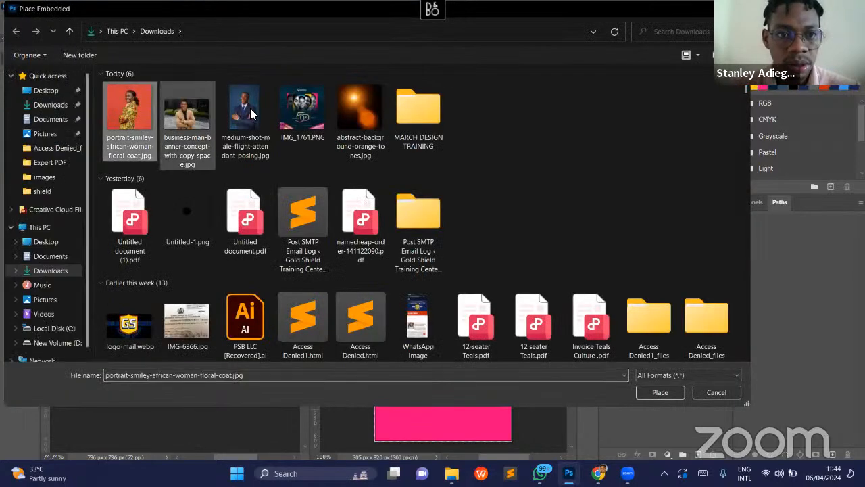
pyautogui.doubleClick(250, 115)
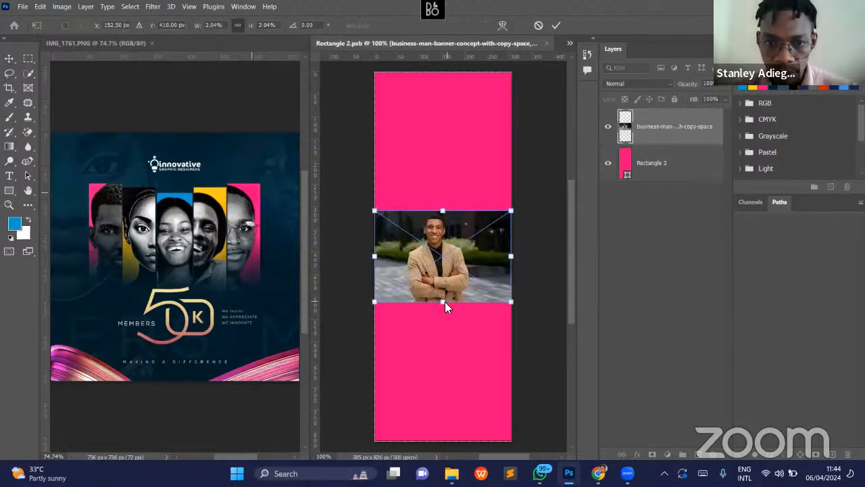
# - Scale the placed photo to 7.92% and shift it right so the man's whole face fits inside the panel
pyautogui.moveTo(443, 301); pyautogui.dragTo(445, 434)
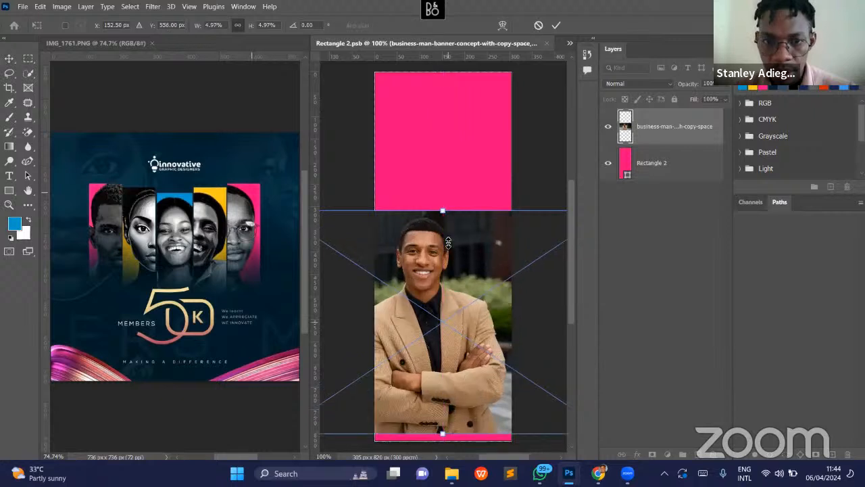
pyautogui.moveTo(443, 211); pyautogui.dragTo(457, 81)
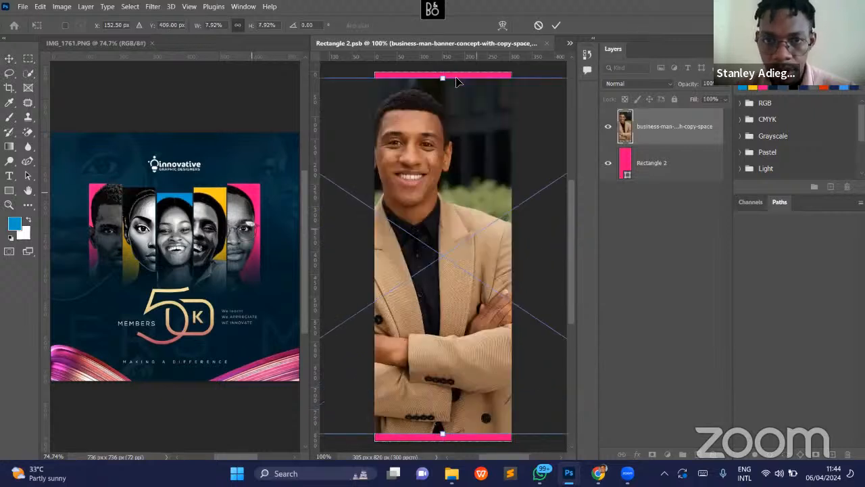
pyautogui.moveTo(476, 228); pyautogui.dragTo(534, 235)
pyautogui.hscroll(3, 535, 236)
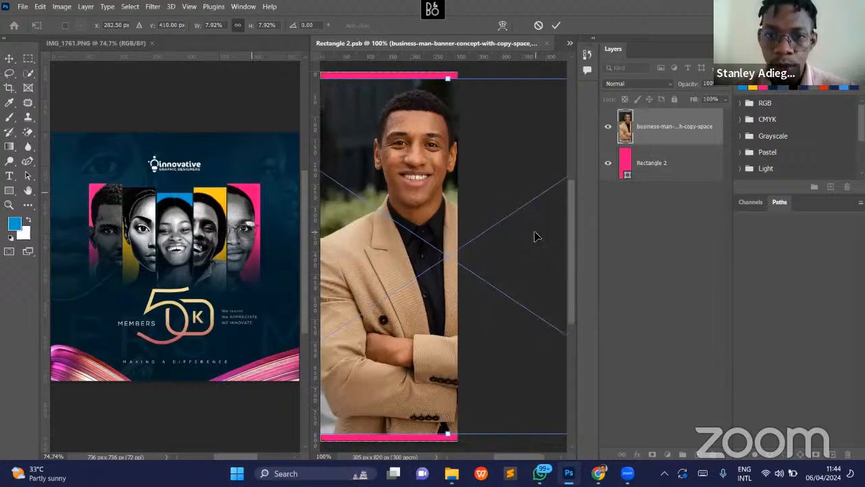
pyautogui.hscroll(3, 534, 236)
pyautogui.hscroll(-8, 372, 379)
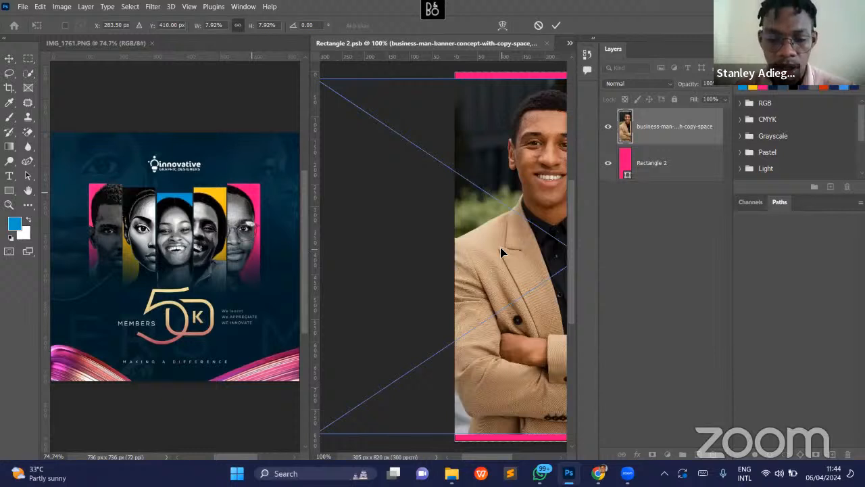
pyautogui.press('Return')
# - Enlarge the photo to 11.94% and position it so the man's head and shoulders fill the panel from its upper edge
pyautogui.press('z')
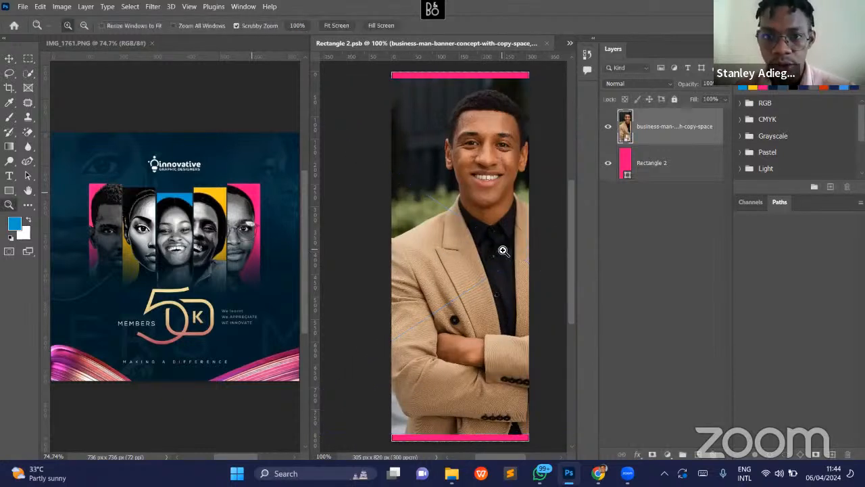
pyautogui.moveTo(483, 246); pyautogui.dragTo(470, 248)
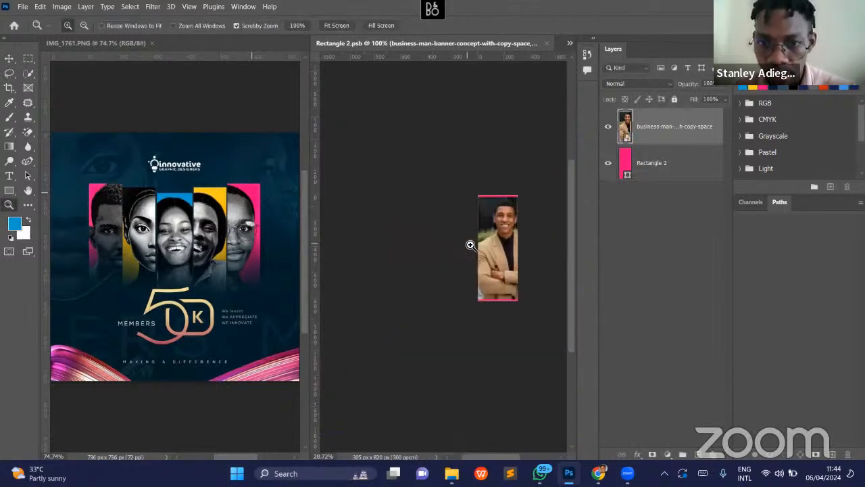
pyautogui.press('v')
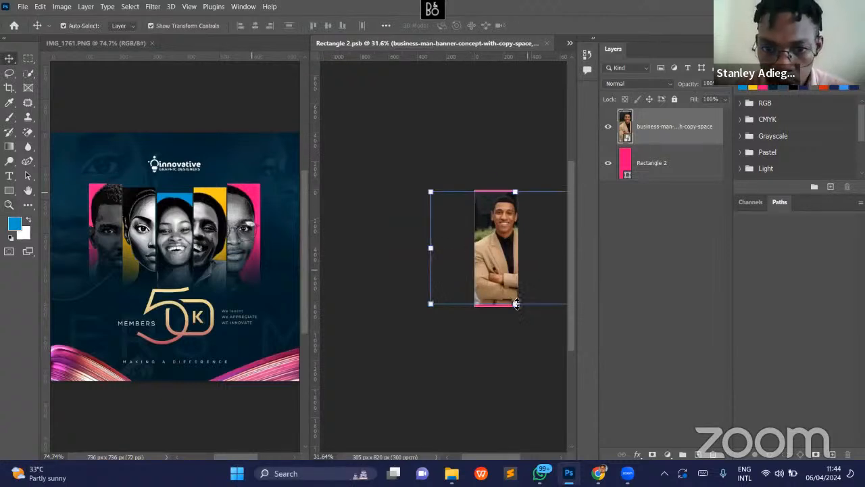
pyautogui.moveTo(516, 304); pyautogui.dragTo(499, 361)
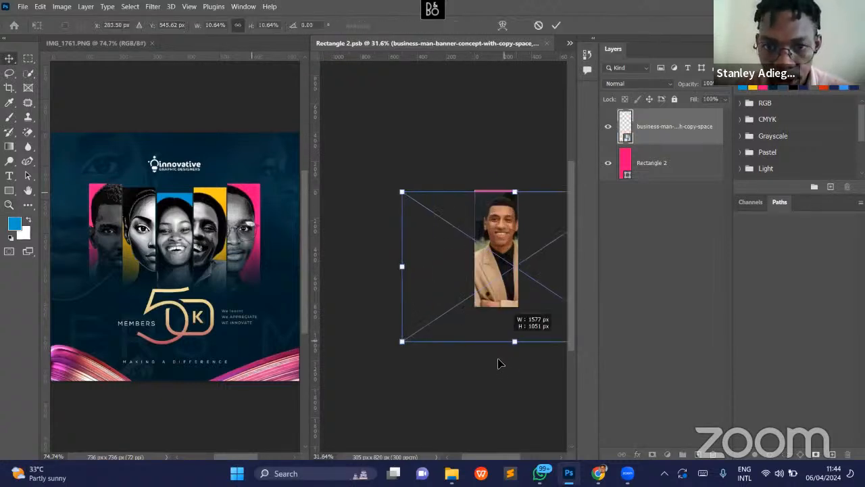
pyautogui.moveTo(497, 211); pyautogui.dragTo(497, 212)
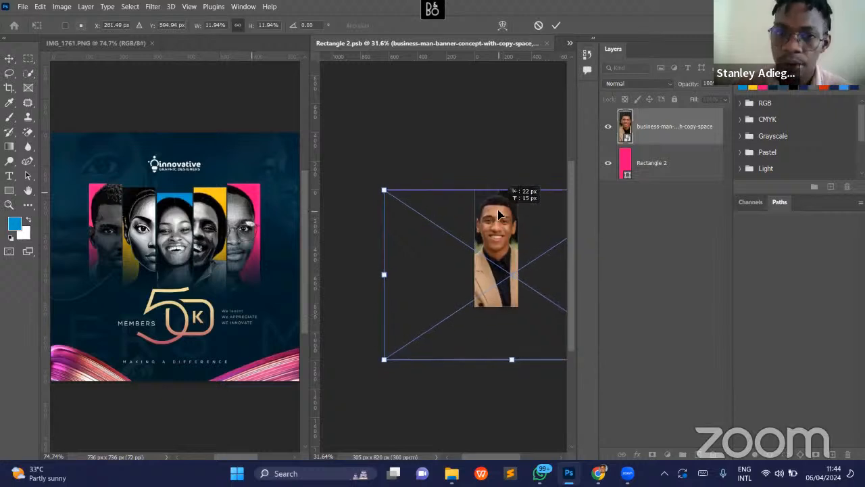
pyautogui.press('Return')
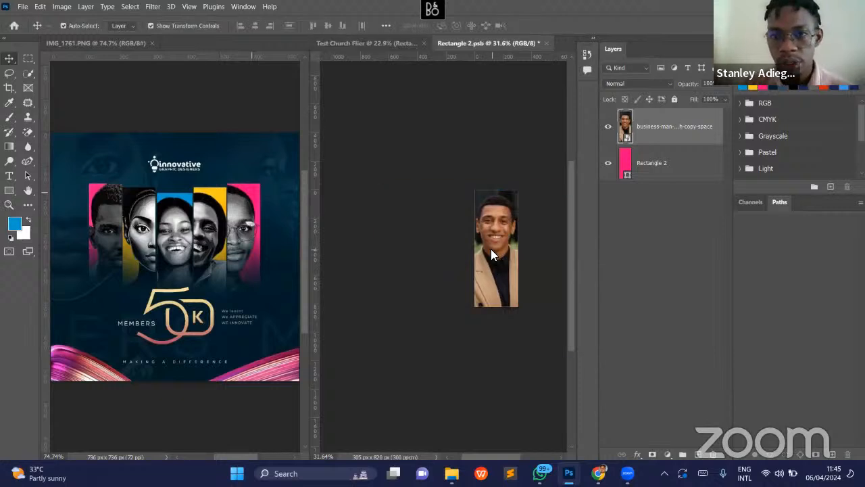
# - Rasterize the businessman photo layer and remove its background
pyautogui.click(672, 145)
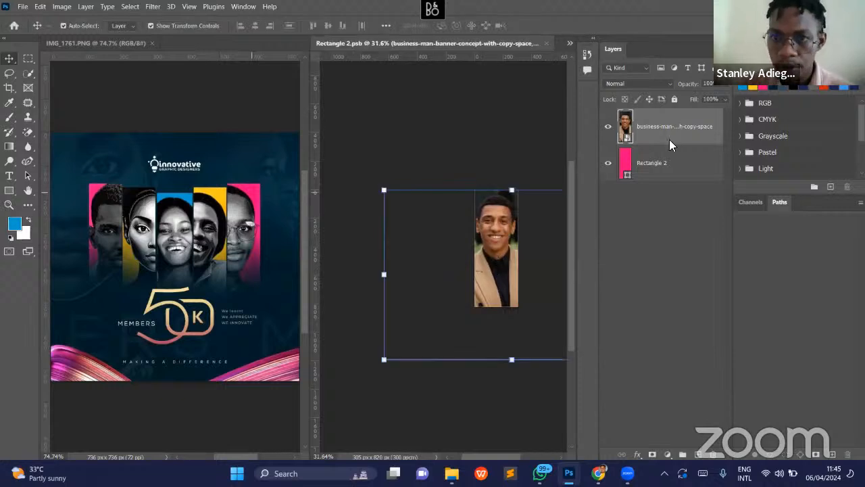
pyautogui.rightClick(673, 128)
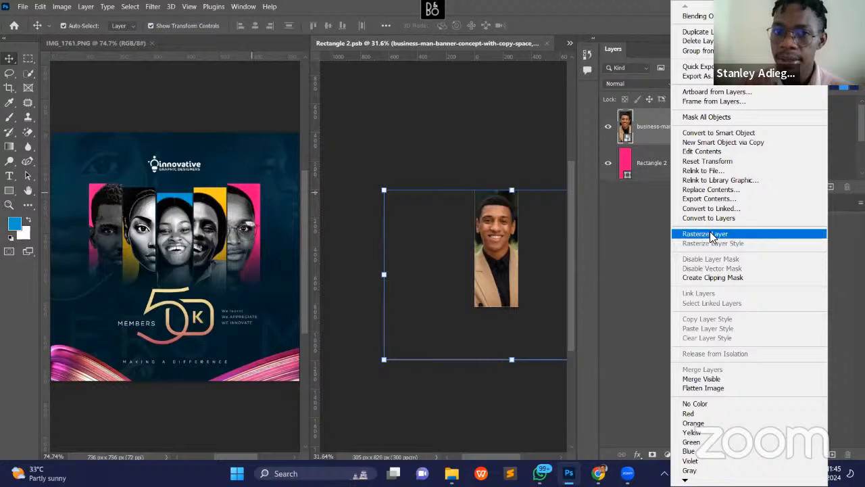
pyautogui.click(707, 233)
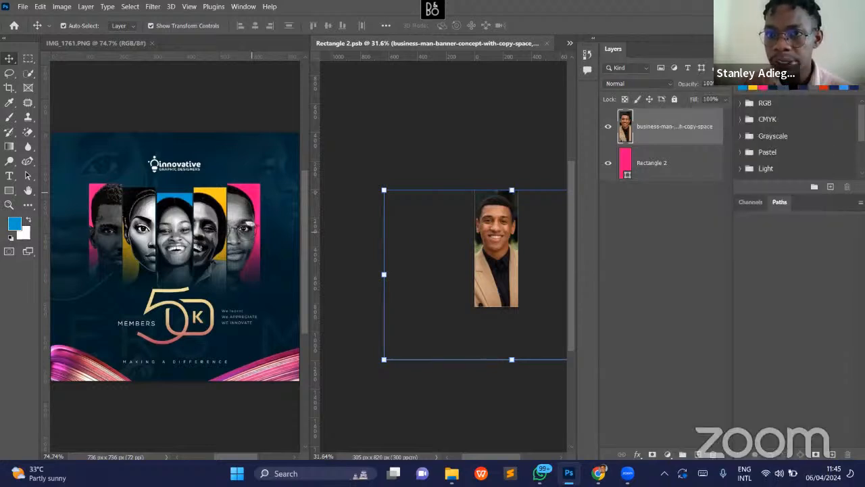
pyautogui.click(788, 50)
pyautogui.scroll(-3, 809, 159)
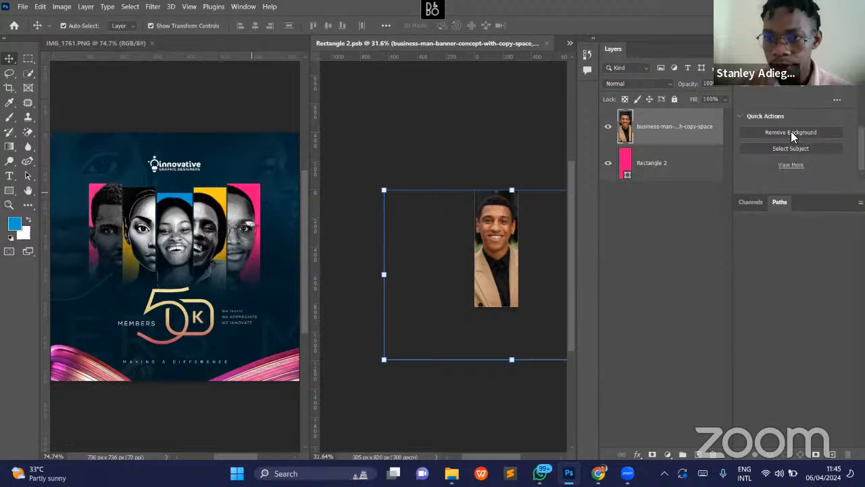
pyautogui.click(791, 132)
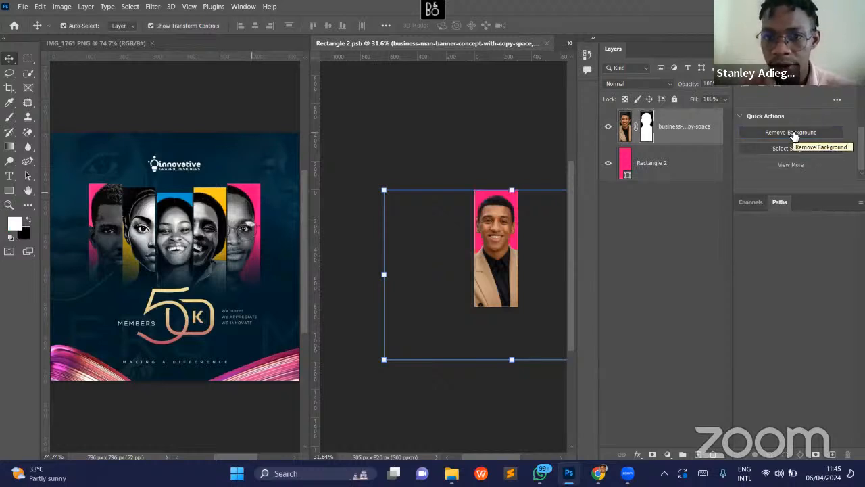
pyautogui.click(412, 175)
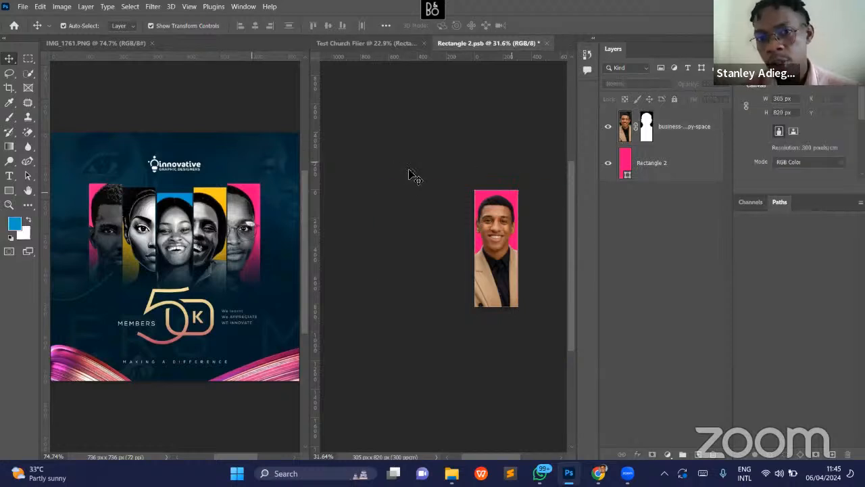
# - Scale the cut-out man to 139.78% and shift him right and down so the panel's right edge crops his face
pyautogui.click(507, 242)
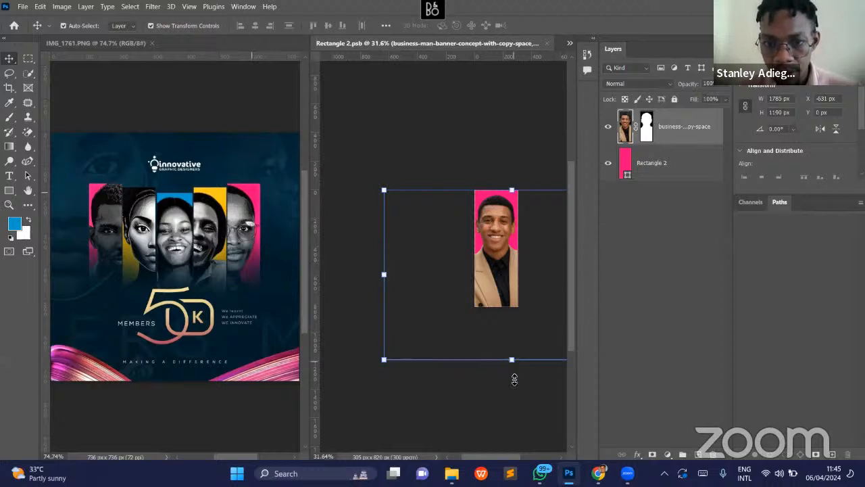
pyautogui.moveTo(514, 390); pyautogui.dragTo(517, 429)
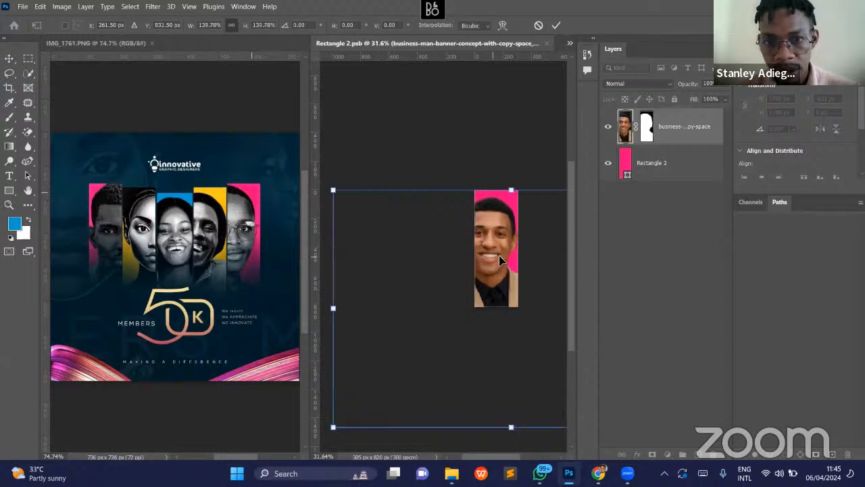
pyautogui.moveTo(501, 263); pyautogui.dragTo(509, 265)
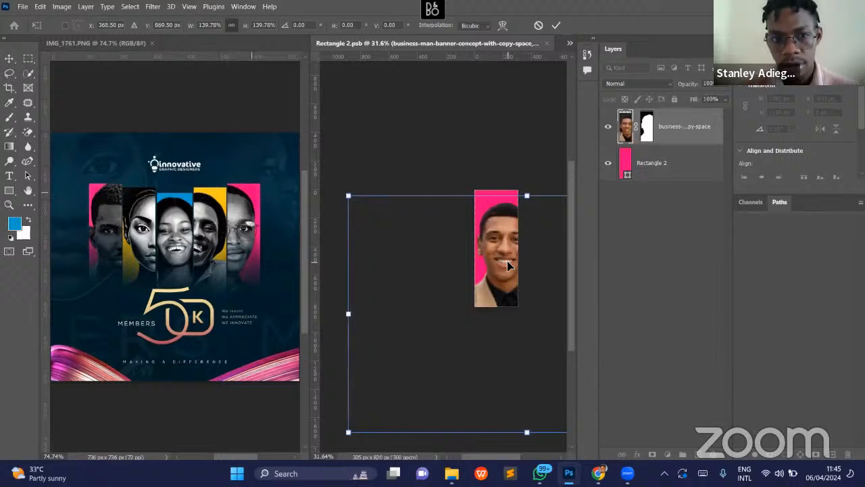
pyautogui.press('Return')
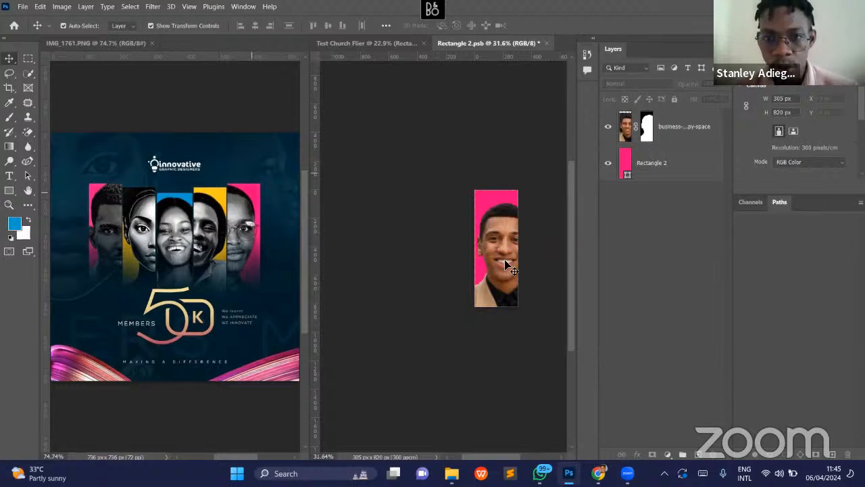
# - Start a Black & White adjustment on the cut-out man's layer and lower Reds to -25%
pyautogui.click(512, 269)
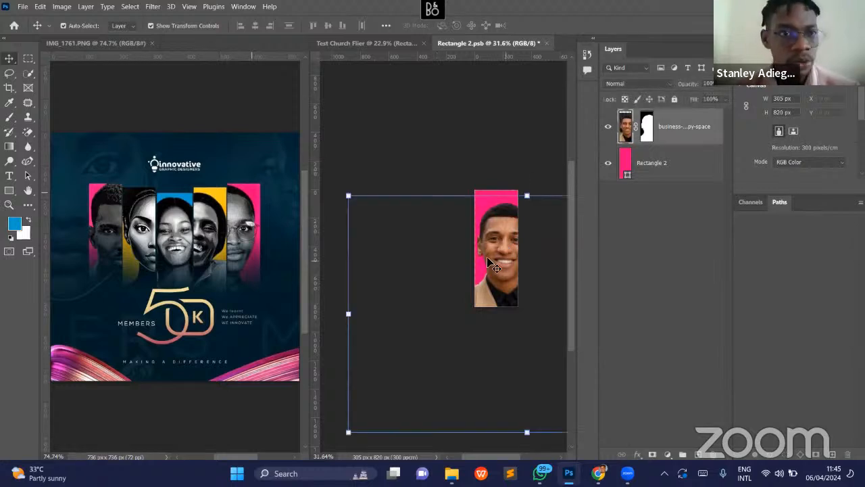
pyautogui.click(68, 8)
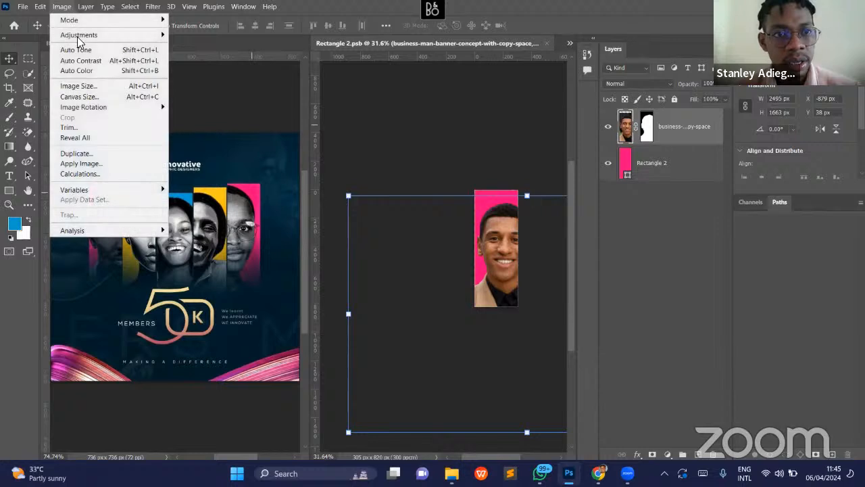
pyautogui.moveTo(157, 35)
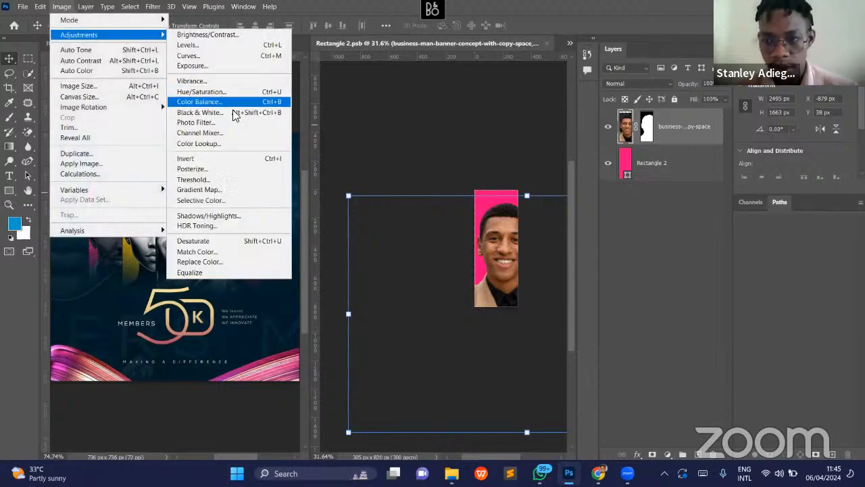
pyautogui.click(232, 110)
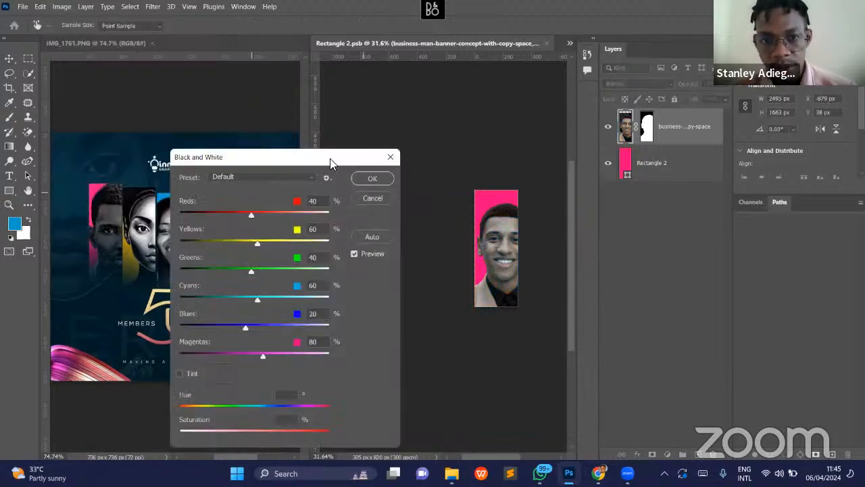
pyautogui.moveTo(330, 158); pyautogui.dragTo(387, 57)
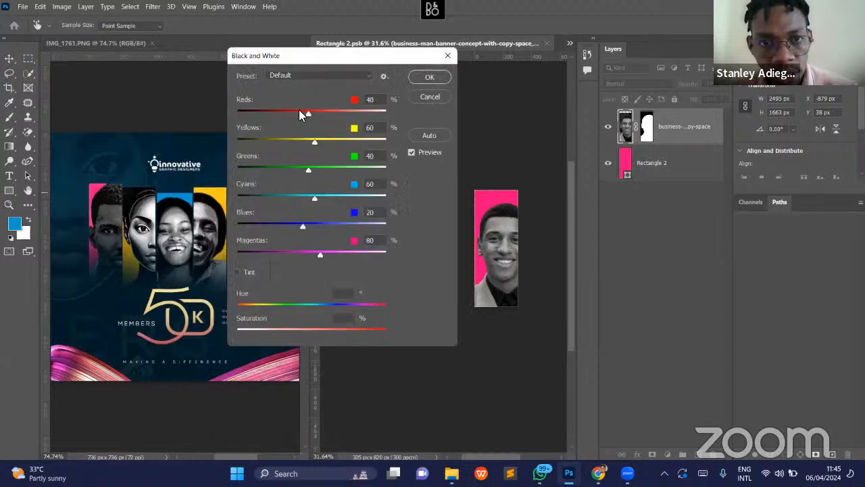
pyautogui.moveTo(307, 112); pyautogui.dragTo(289, 114)
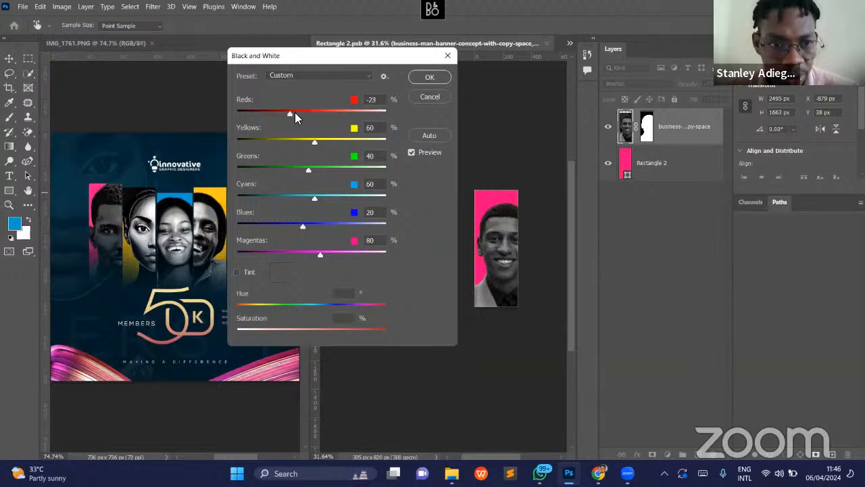
pyautogui.moveTo(289, 113); pyautogui.dragTo(289, 113)
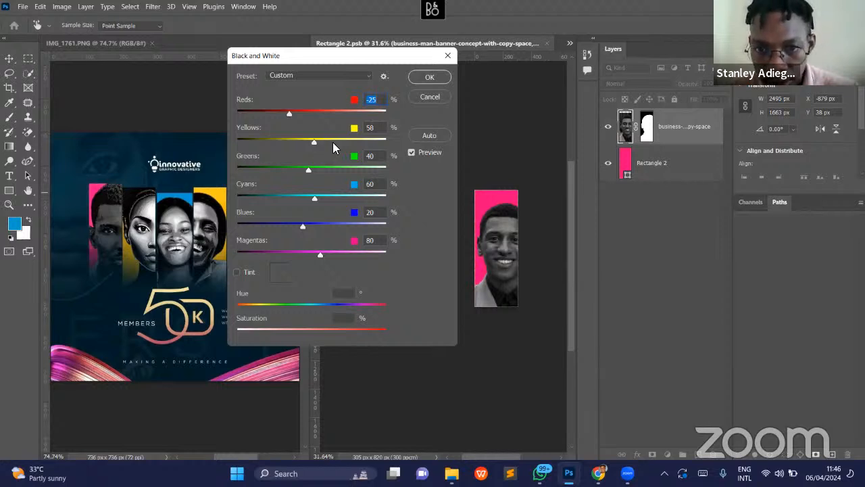
# - Set the Black & White adjustment's Yellows to 55%, Greens to 25% and Cyans to 49%
pyautogui.moveTo(309, 144); pyautogui.dragTo(233, 168)
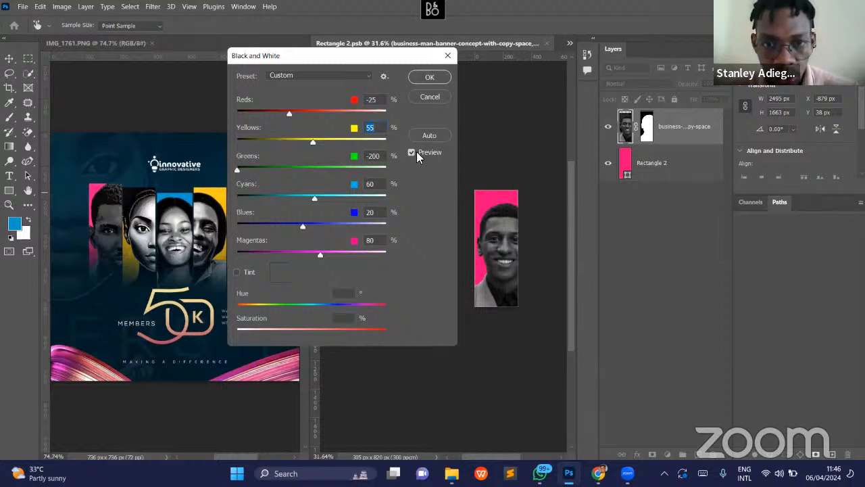
pyautogui.click(307, 170)
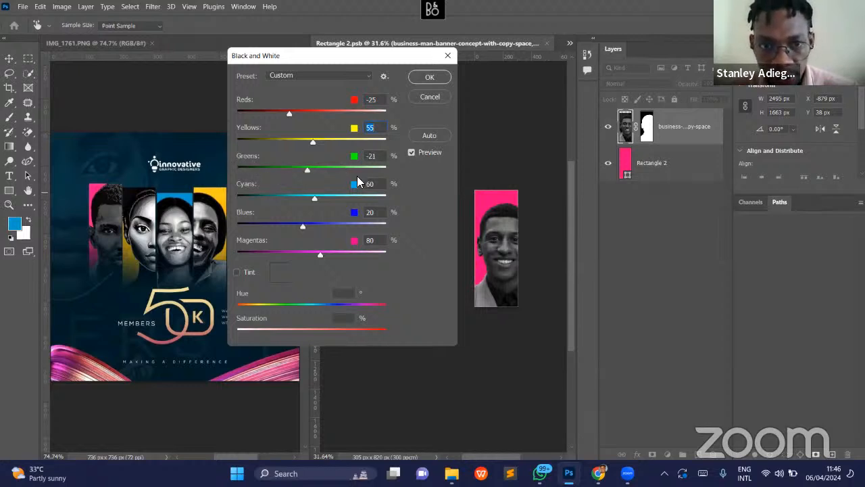
pyautogui.click(304, 170)
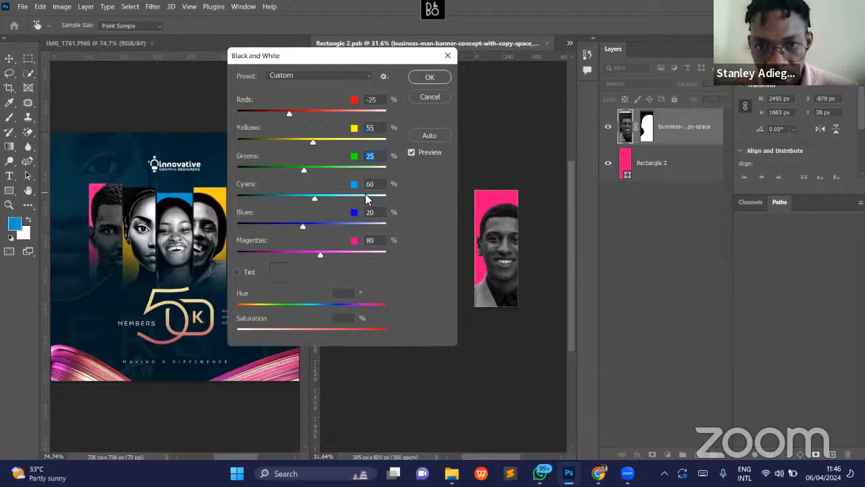
pyautogui.click(236, 197)
pyautogui.click(311, 198)
# - Set the Black & White adjustment's Blues to 32% and Magentas to 47%
pyautogui.moveTo(303, 230); pyautogui.dragTo(385, 226)
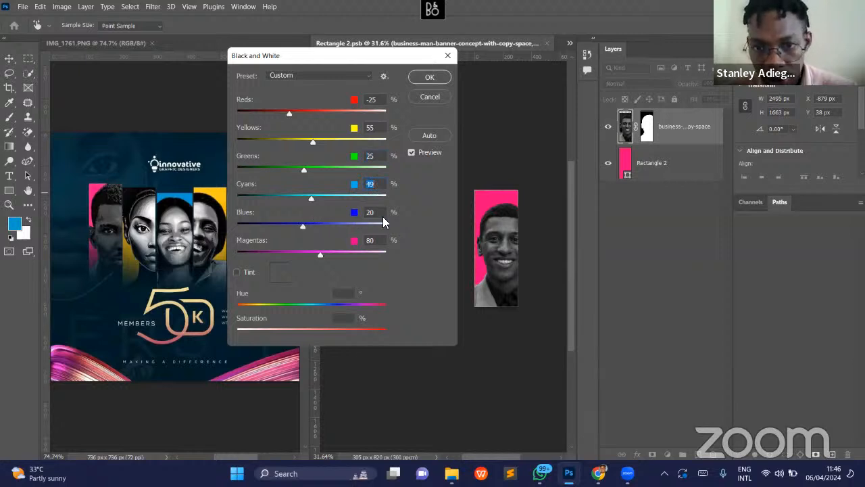
pyautogui.click(314, 232)
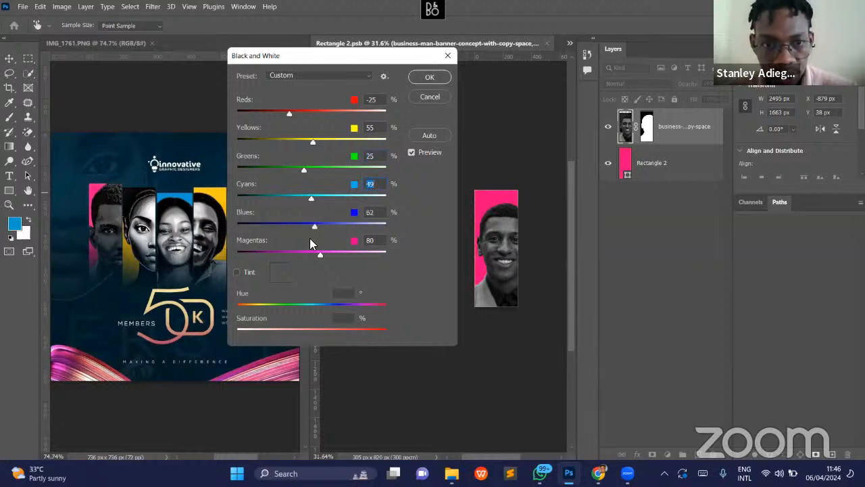
pyautogui.moveTo(319, 253); pyautogui.dragTo(244, 255)
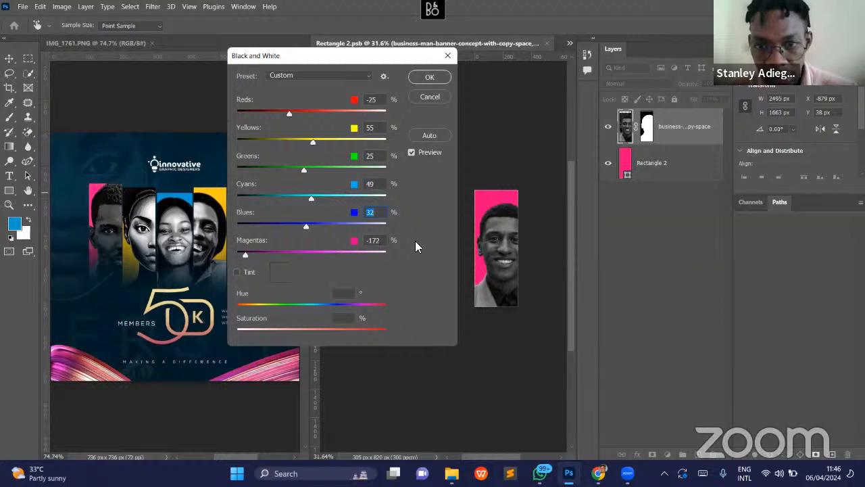
pyautogui.click(313, 252)
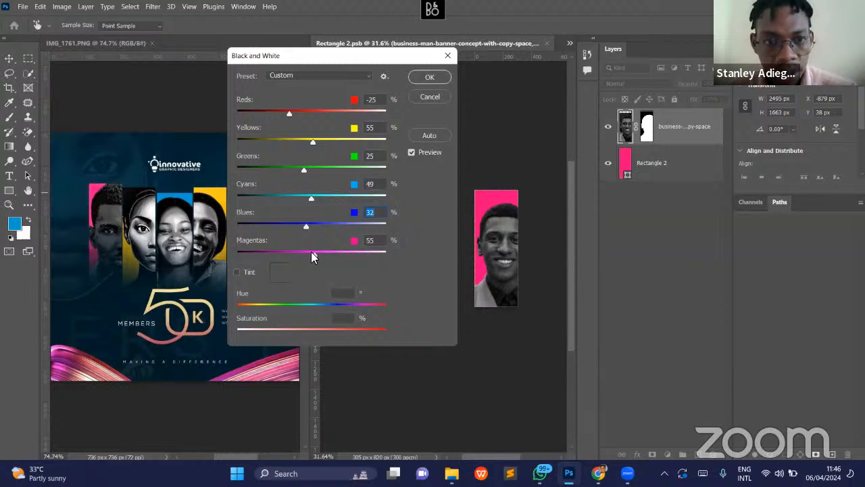
# - Refine Reds to -19% and Yellows to 49%, apply the Black & White conversion, and deselect the man's layer
pyautogui.click(292, 115)
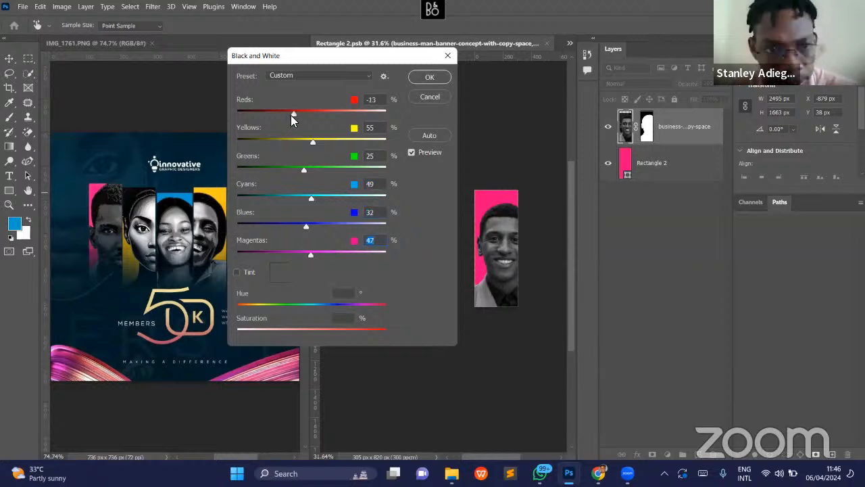
pyautogui.click(291, 115)
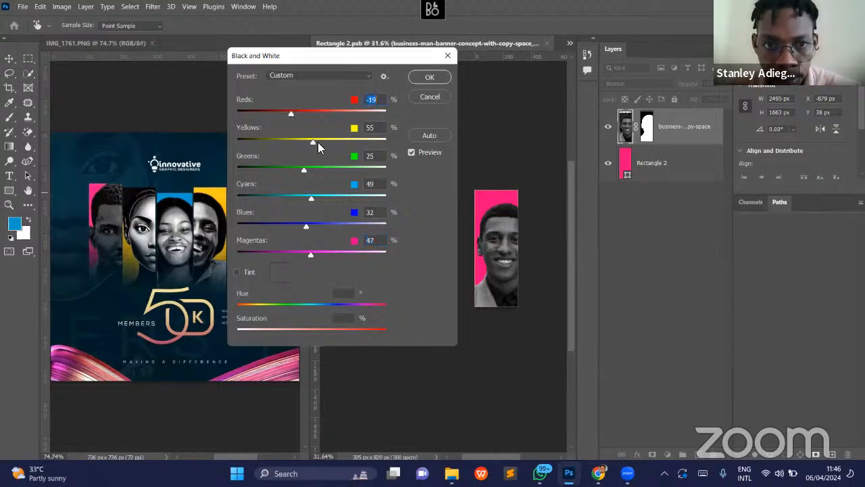
pyautogui.click(335, 139)
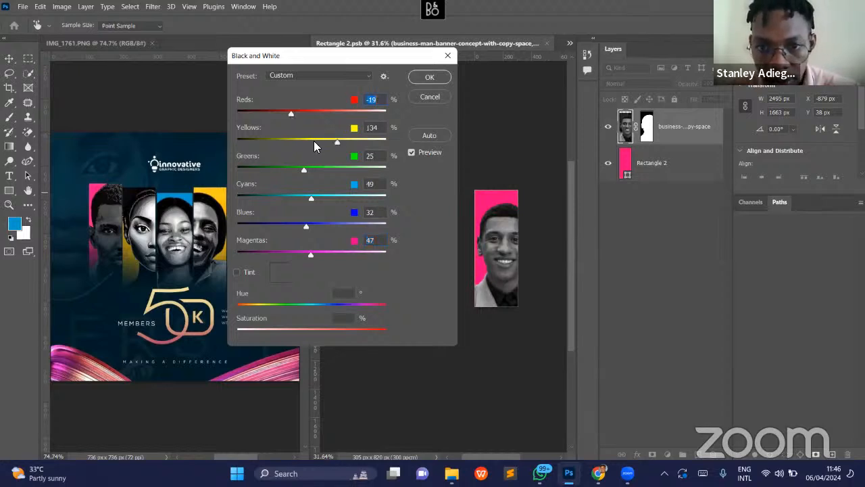
pyautogui.click(312, 141)
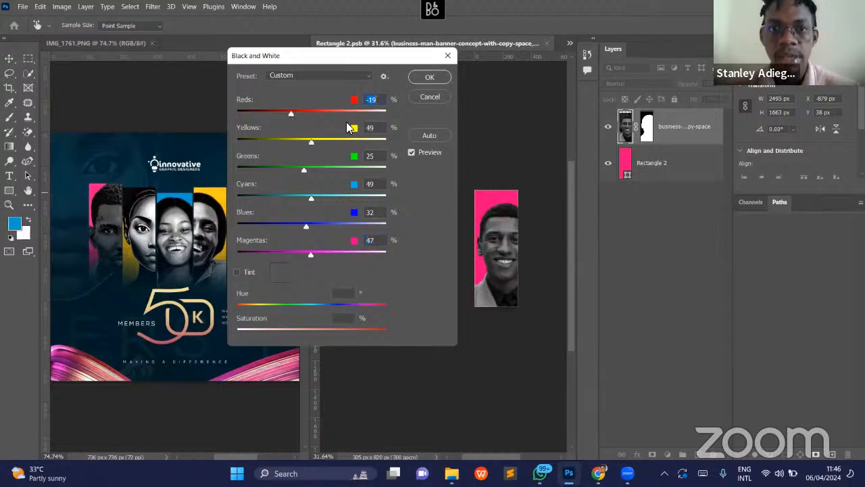
pyautogui.click(430, 78)
pyautogui.press('v')
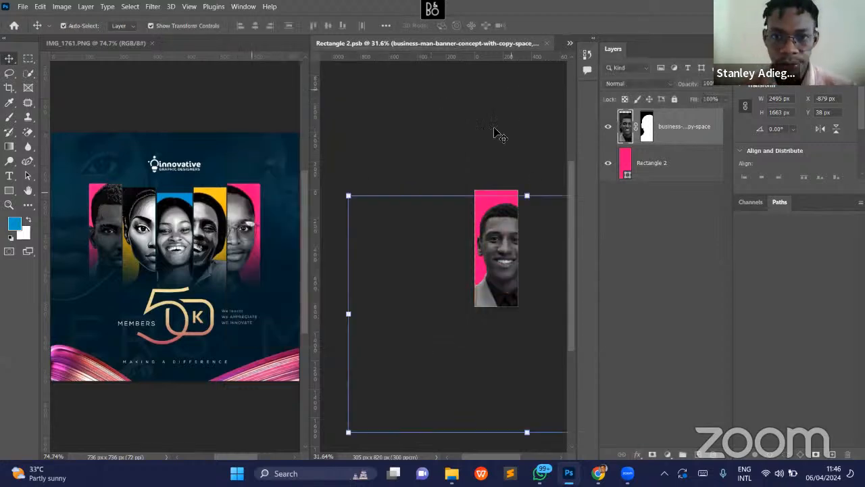
pyautogui.click(494, 128)
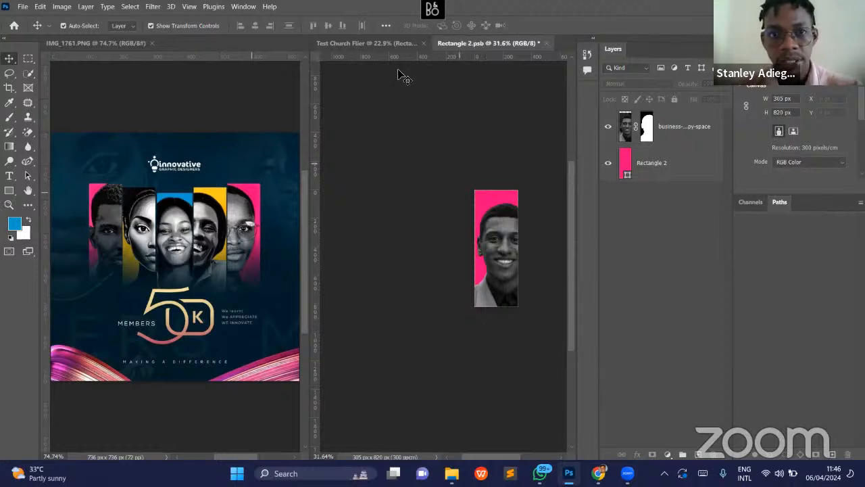
# - Save the edited Rectangle 2.psb contents and close that document to return to the Test Church Flier
pyautogui.click(396, 43)
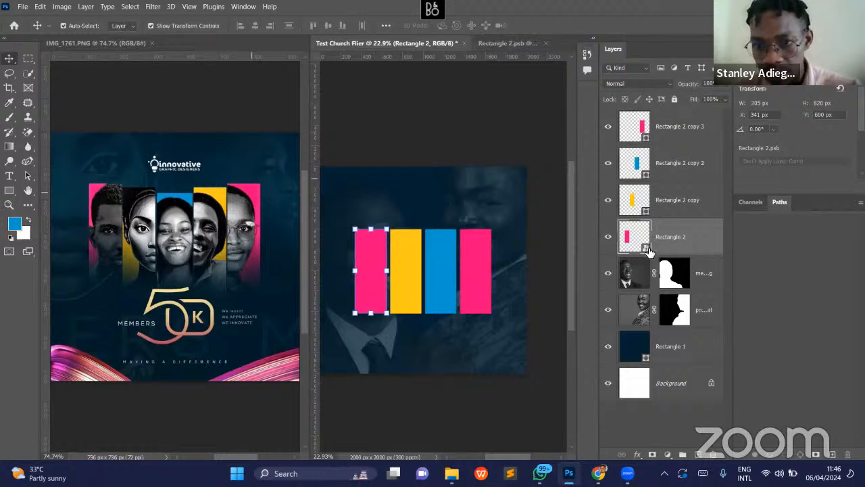
pyautogui.click(507, 44)
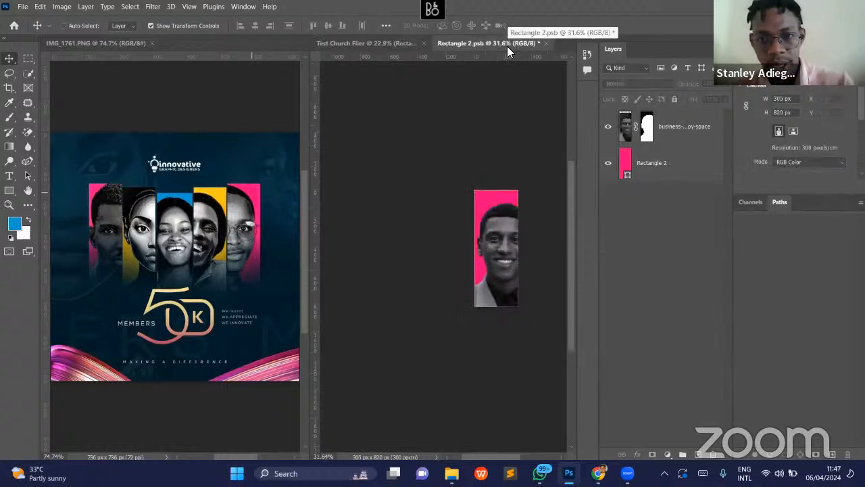
pyautogui.hotkey('ctrl', 's')
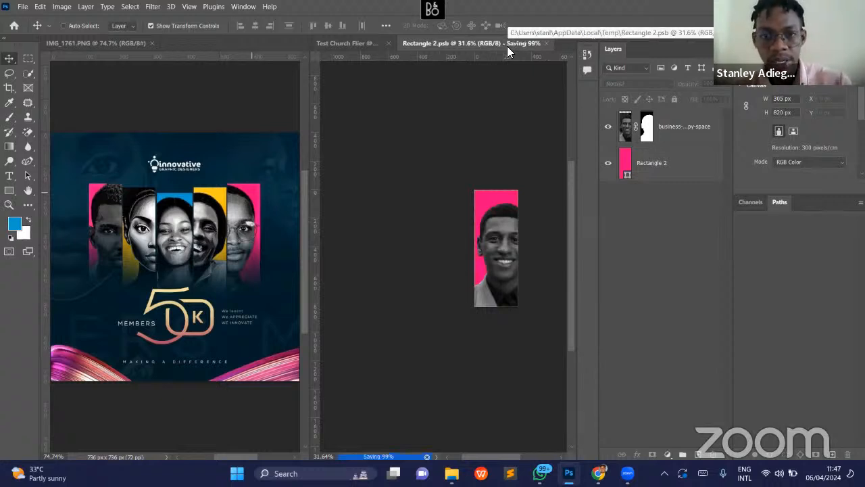
pyautogui.click(22, 7)
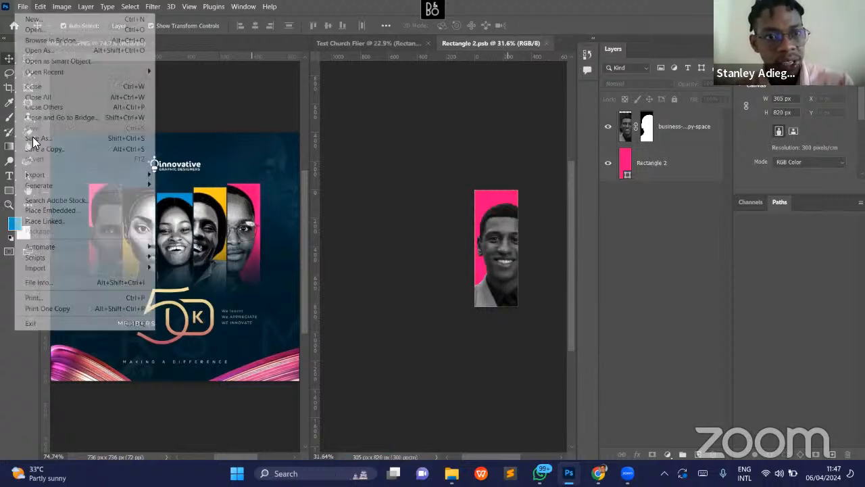
pyautogui.click(410, 138)
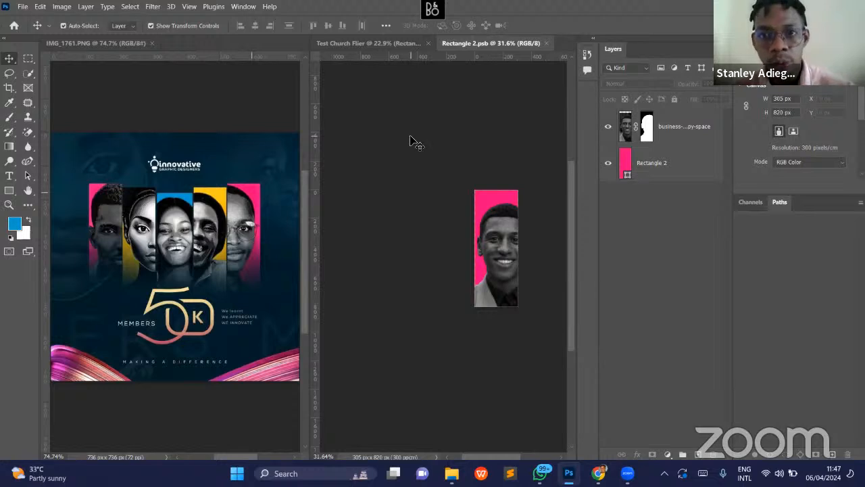
pyautogui.click(546, 43)
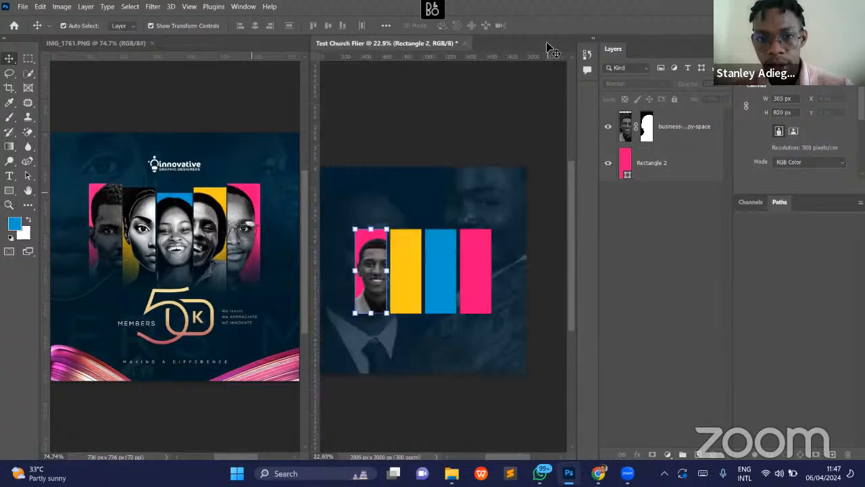
# - Reopen the Rectangle 2 smart object of the flier's first pink panel for editing
pyautogui.click(373, 265)
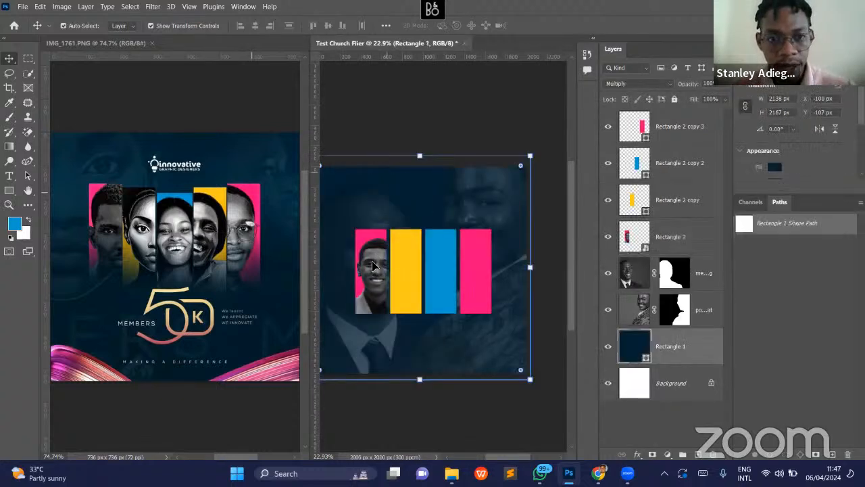
pyautogui.click(373, 265)
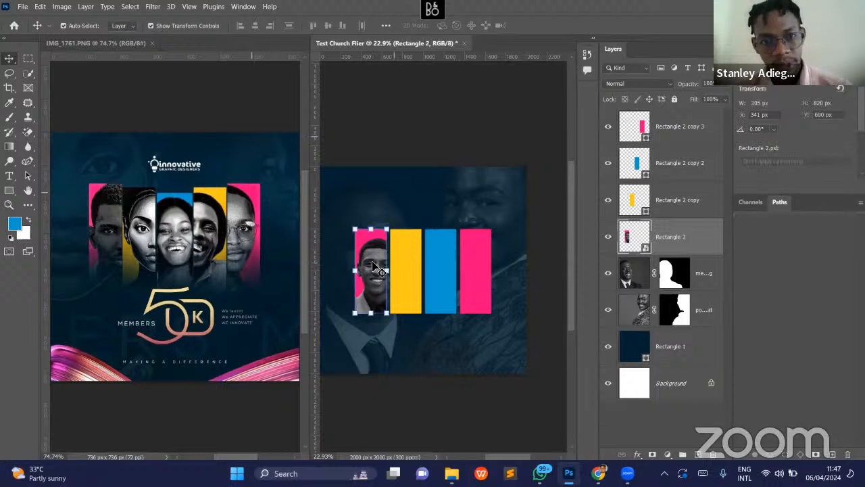
pyautogui.click(398, 142)
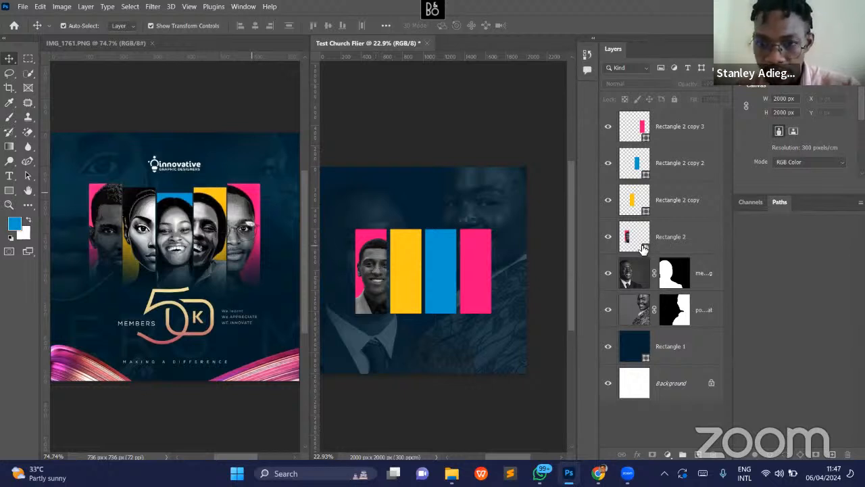
pyautogui.click(684, 247)
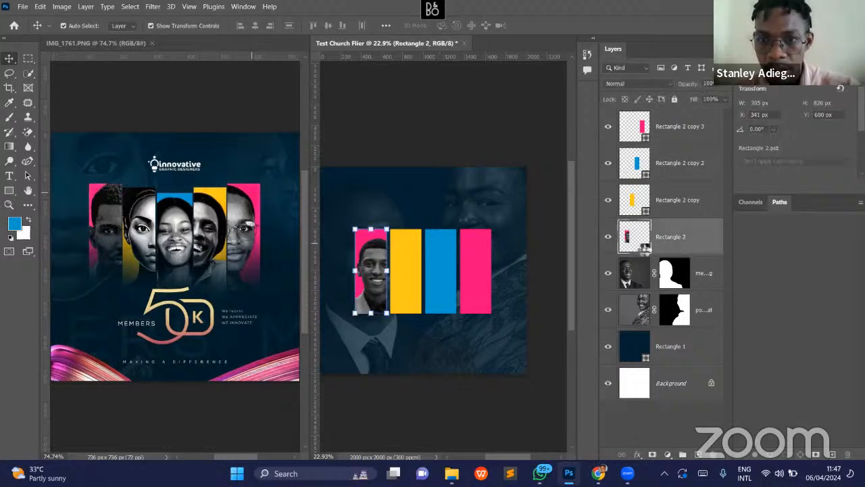
pyautogui.doubleClick(644, 251)
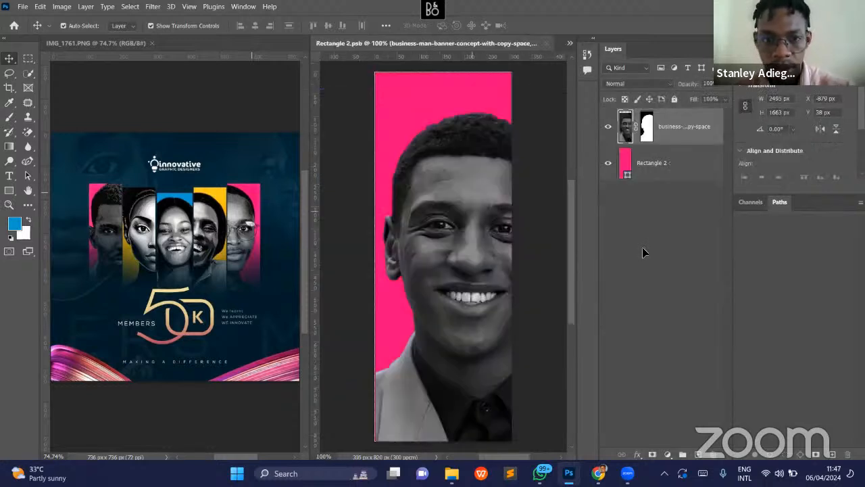
# - Scale the black-and-white man to 117.31% and shift him right so the pink panel's right edge crops his face
pyautogui.moveTo(484, 218); pyautogui.dragTo(449, 209)
pyautogui.press('v')
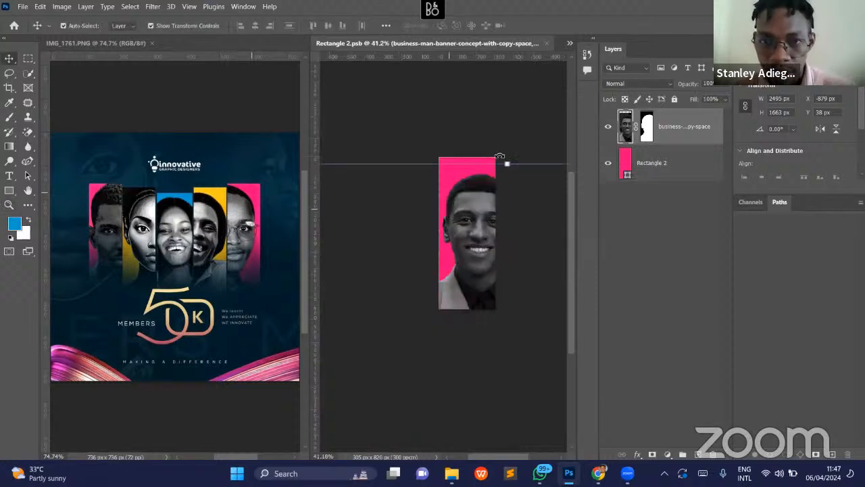
pyautogui.moveTo(516, 155); pyautogui.dragTo(516, 145)
pyautogui.moveTo(479, 208); pyautogui.dragTo(486, 244)
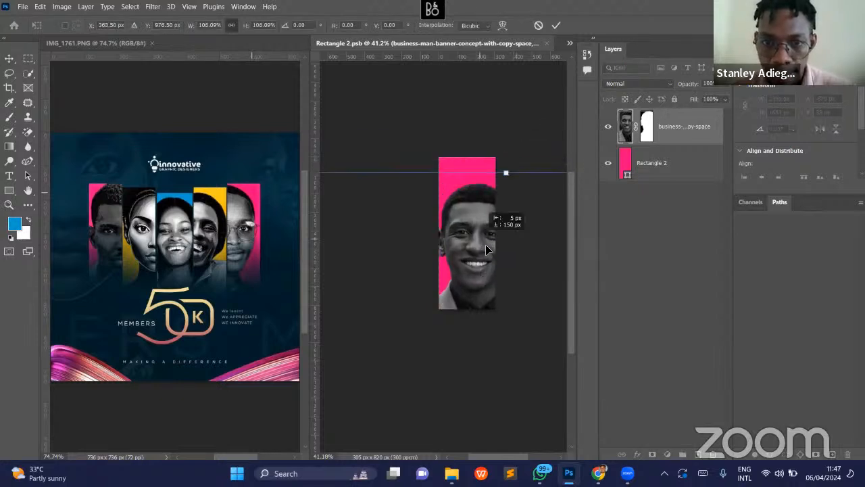
pyautogui.moveTo(515, 164)
pyautogui.mouseDown()
pyautogui.moveTo(514, 175)
pyautogui.moveTo(515, 148)
pyautogui.mouseUp()
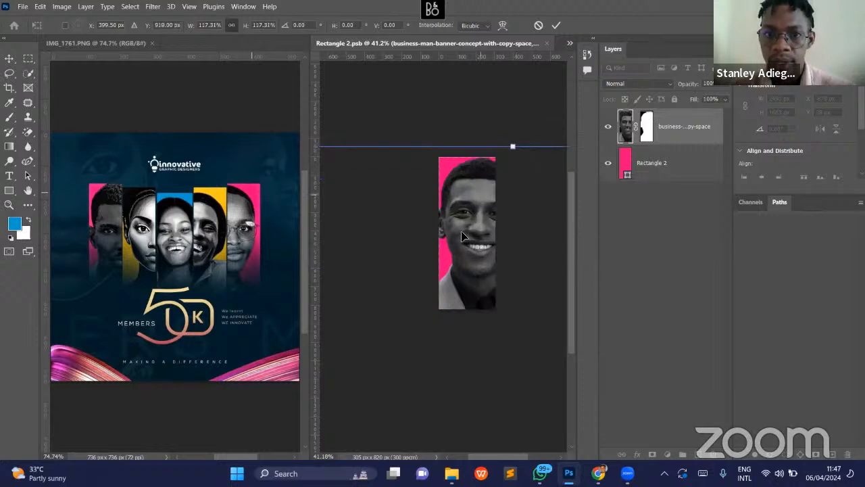
pyautogui.moveTo(468, 236); pyautogui.dragTo(471, 236)
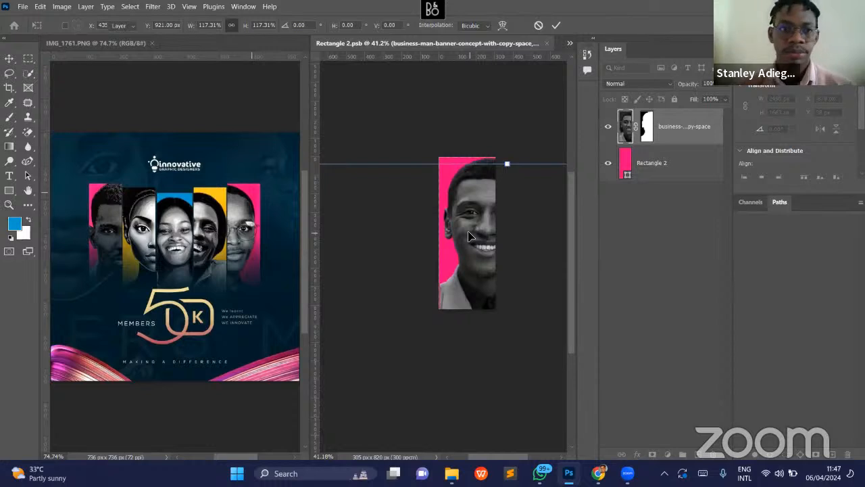
# - Reposition the black-and-white man in the pink panel to X -1036 px, Y -74 px, and close the saved Rectangle 2.psb
pyautogui.press('Return')
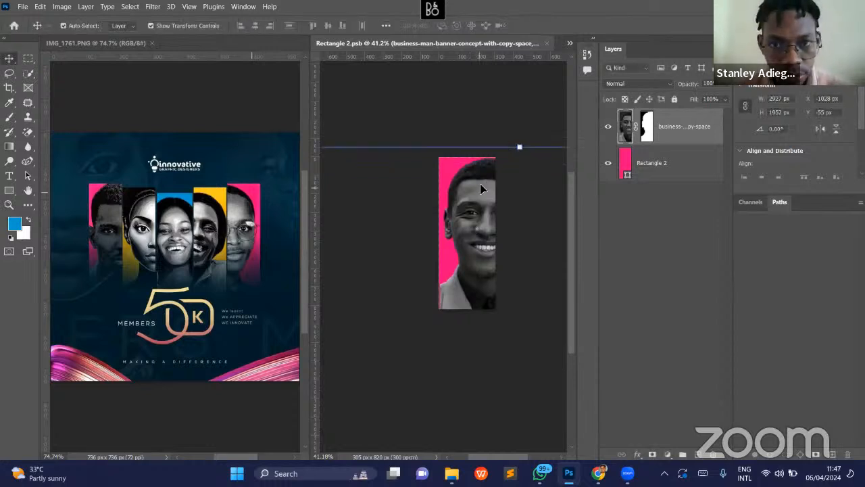
pyautogui.moveTo(480, 189); pyautogui.dragTo(484, 184)
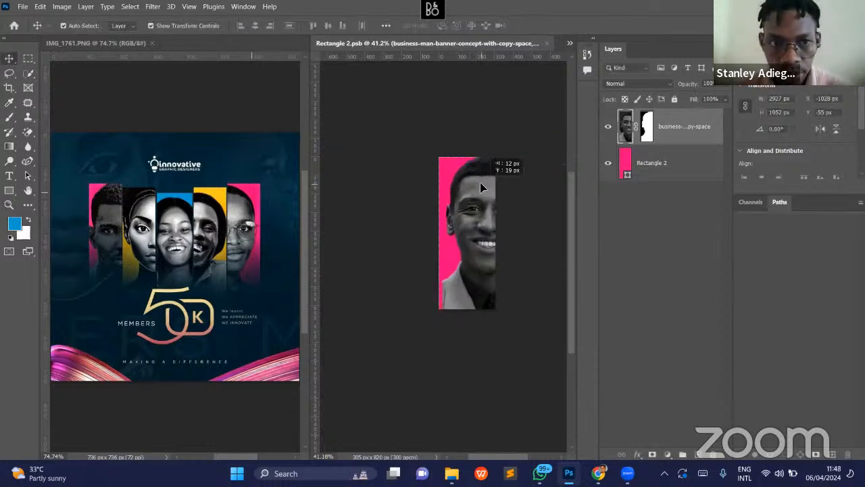
pyautogui.click(487, 115)
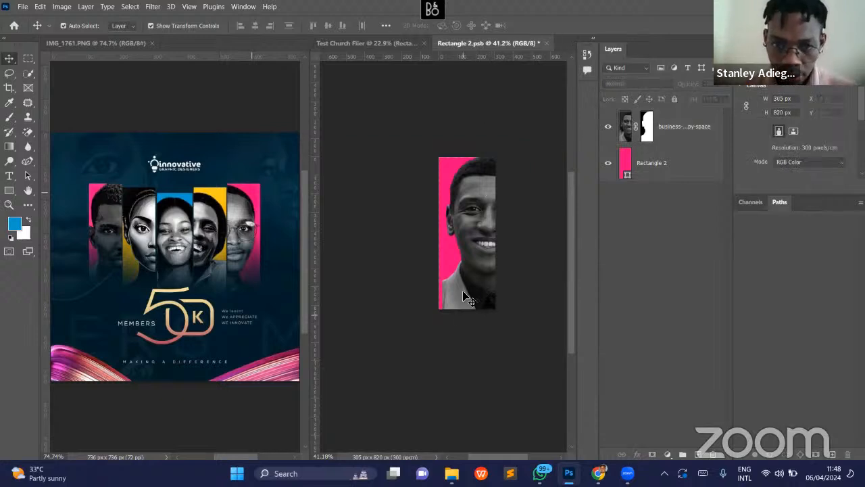
pyautogui.moveTo(468, 298); pyautogui.dragTo(461, 289)
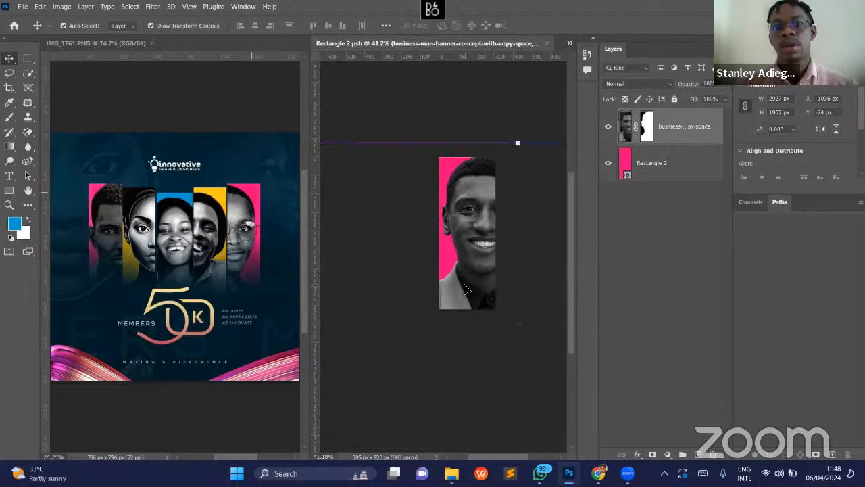
pyautogui.click(464, 153)
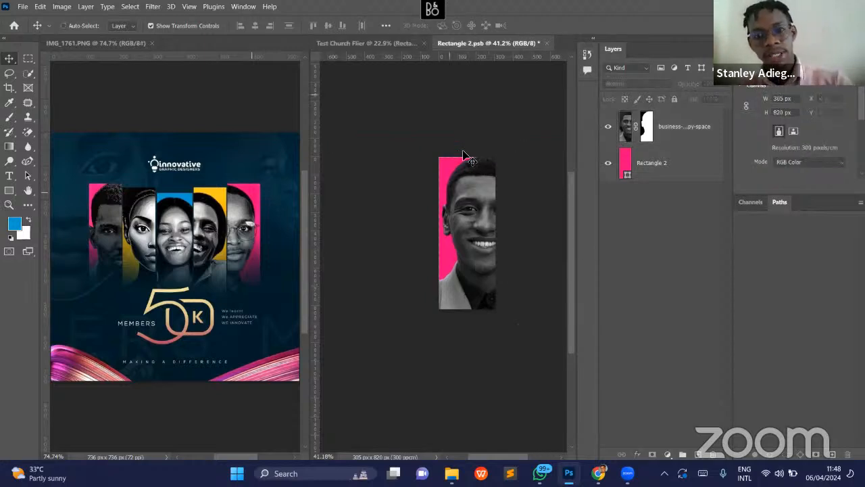
pyautogui.click(547, 43)
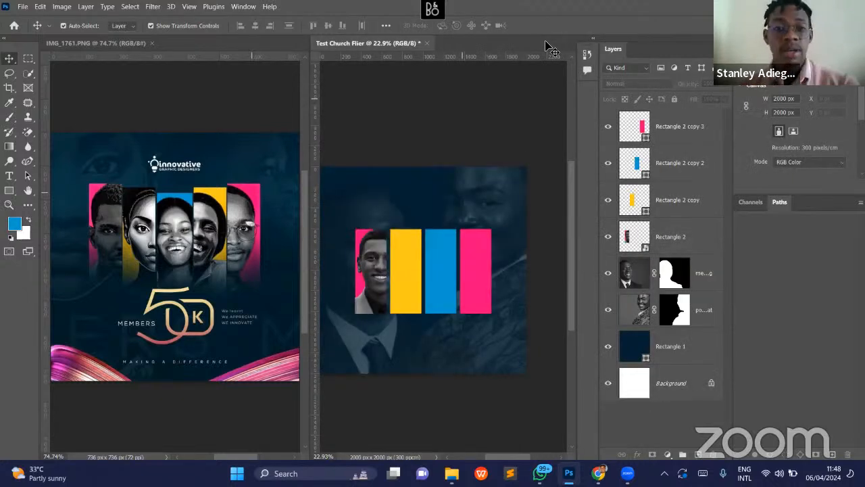
pyautogui.click(409, 262)
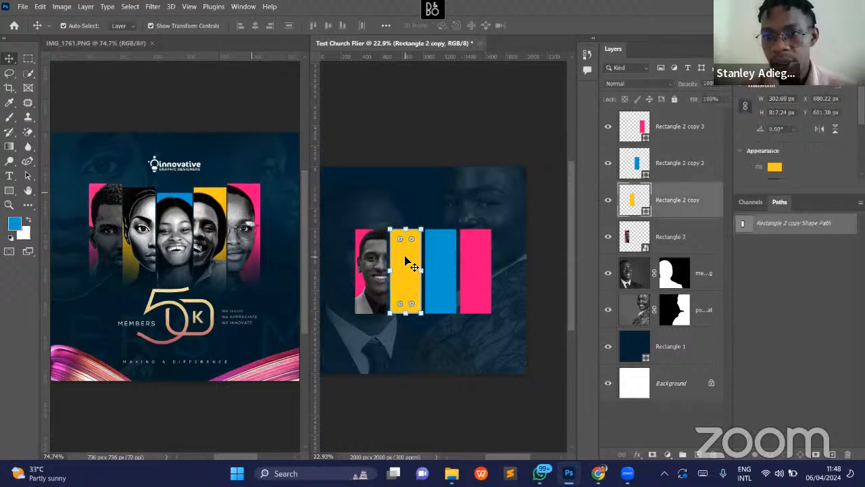
pyautogui.rightClick(670, 206)
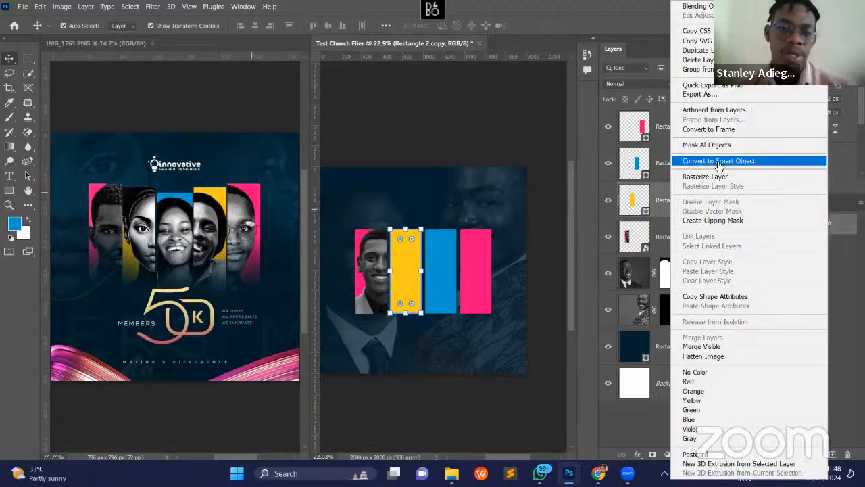
pyautogui.click(718, 161)
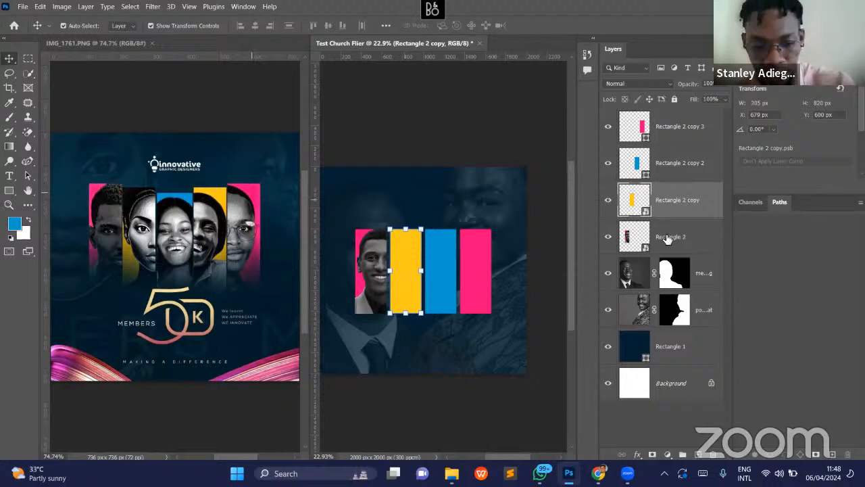
pyautogui.press('ctrl')
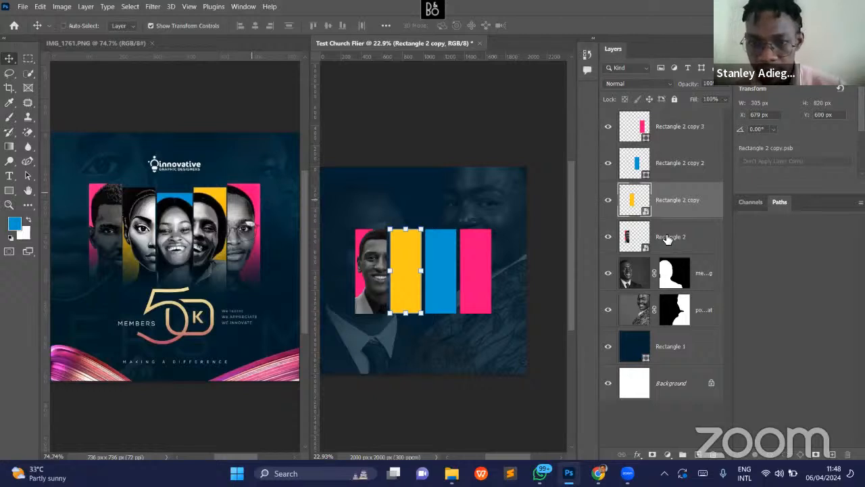
pyautogui.hotkey('ctrl', 'z')
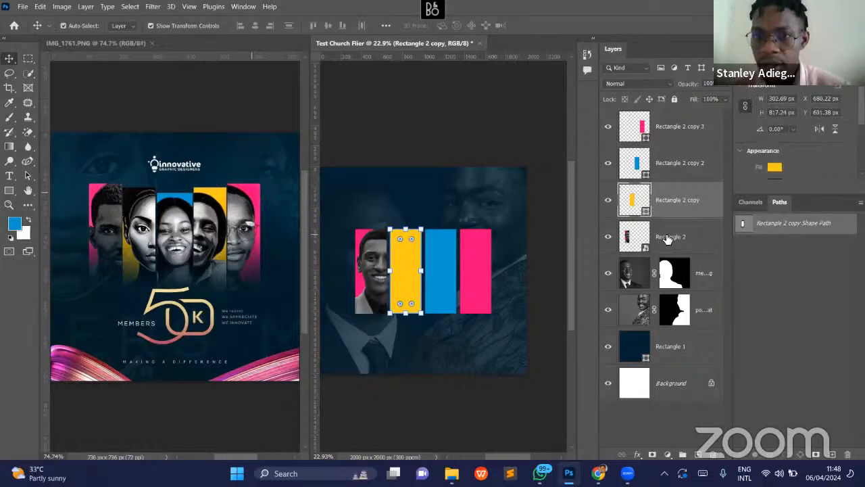
# - Rename the yellow panel's layer to Rectangle 3 and the blue panel's layer to Rectangle 4
pyautogui.doubleClick(688, 202)
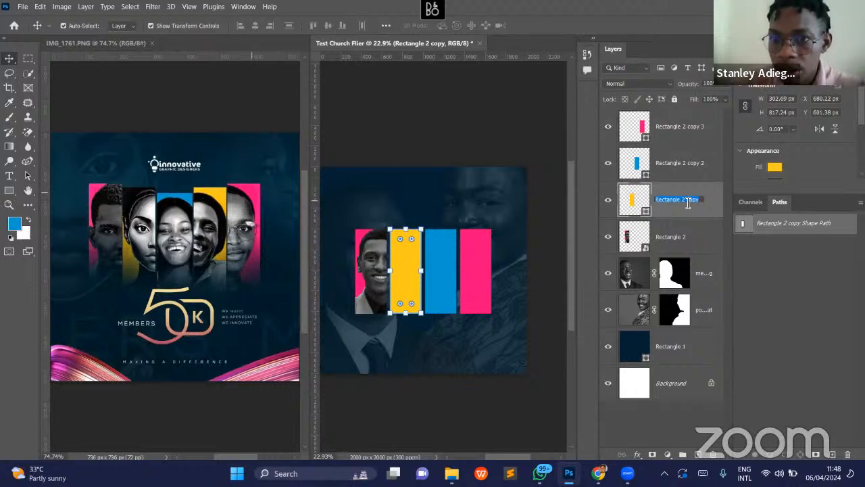
pyautogui.write('Rectangle 3')
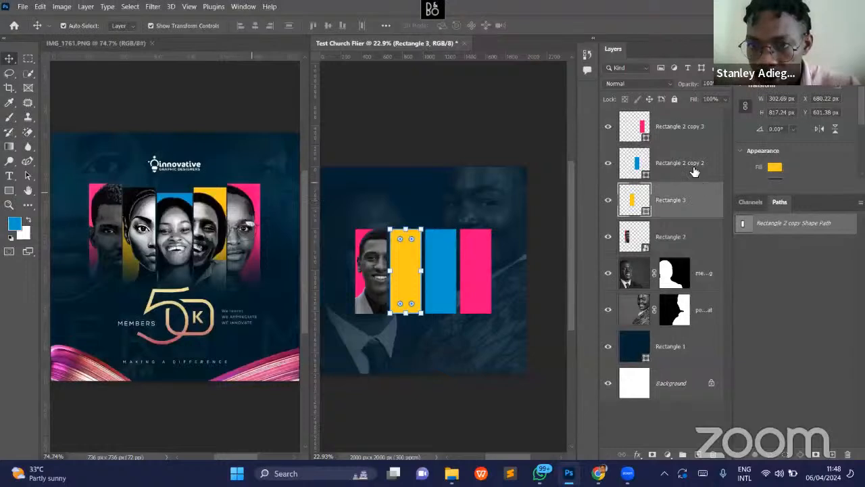
pyautogui.click(696, 170)
pyautogui.doubleClick(694, 170)
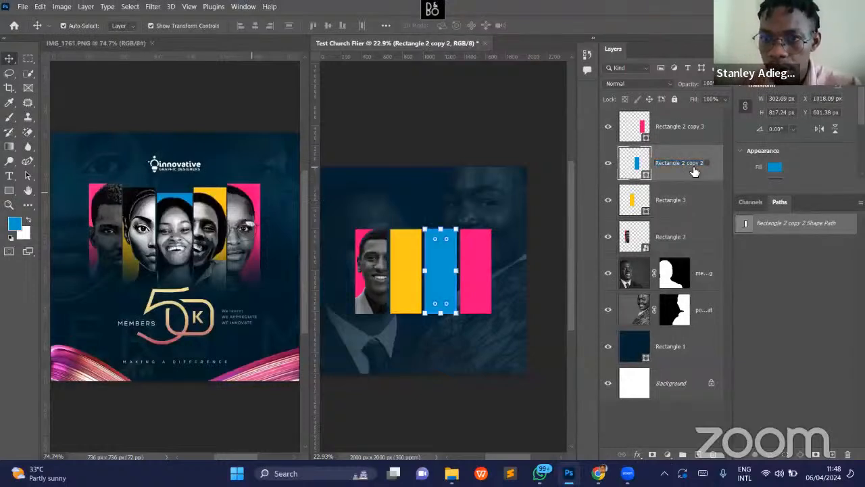
pyautogui.press('BackSpace')
pyautogui.press('BackSpace')
pyautogui.press('BackSpace')
pyautogui.press('BackSpace')
pyautogui.press('BackSpace')
pyautogui.press('BackSpace')
pyautogui.press('BackSpace')
pyautogui.press('BackSpace')
pyautogui.write('4')
# - Rename the layer of the plain pink panel beside the blue one to Rectangle 5
pyautogui.doubleClick(699, 137)
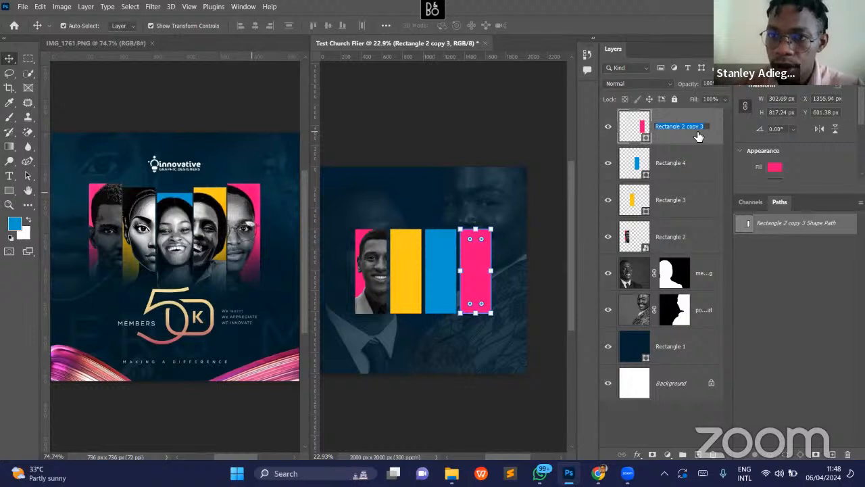
pyautogui.press('Right')
pyautogui.press('BackSpace')
pyautogui.press('BackSpace')
pyautogui.press('BackSpace')
pyautogui.press('BackSpace')
pyautogui.press('BackSpace')
pyautogui.press('BackSpace')
pyautogui.press('BackSpace')
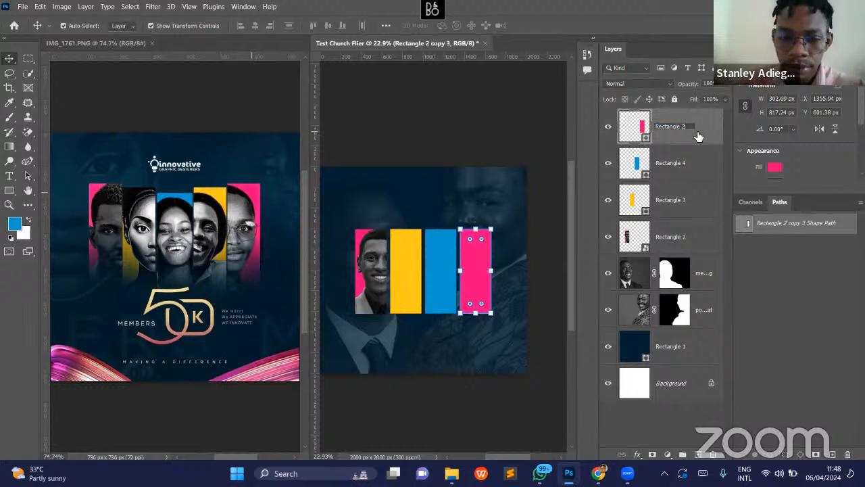
pyautogui.write('5')
pyautogui.press('Return')
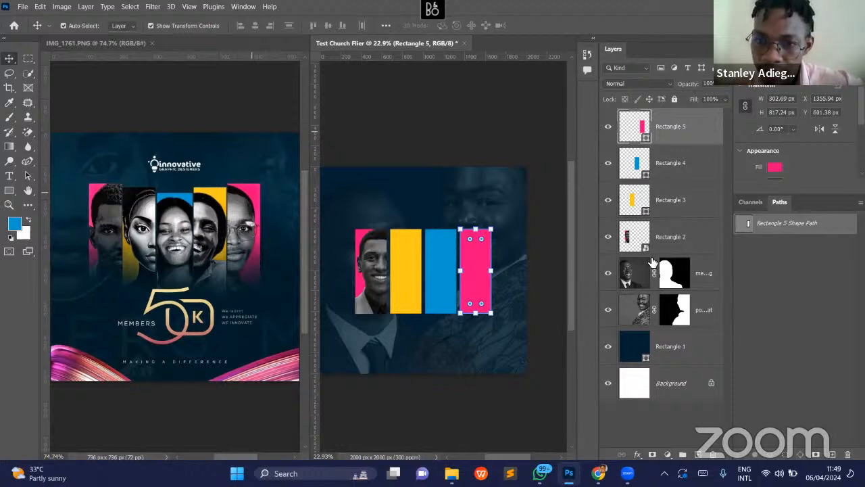
pyautogui.click(647, 216)
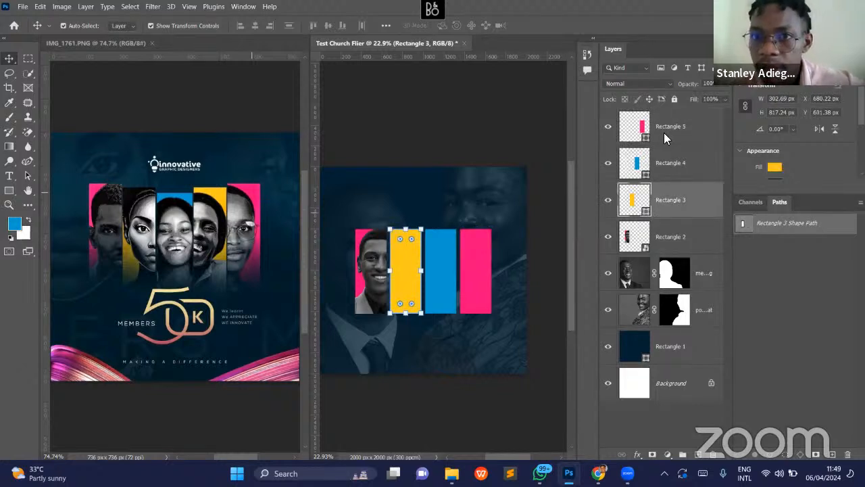
pyautogui.rightClick(680, 195)
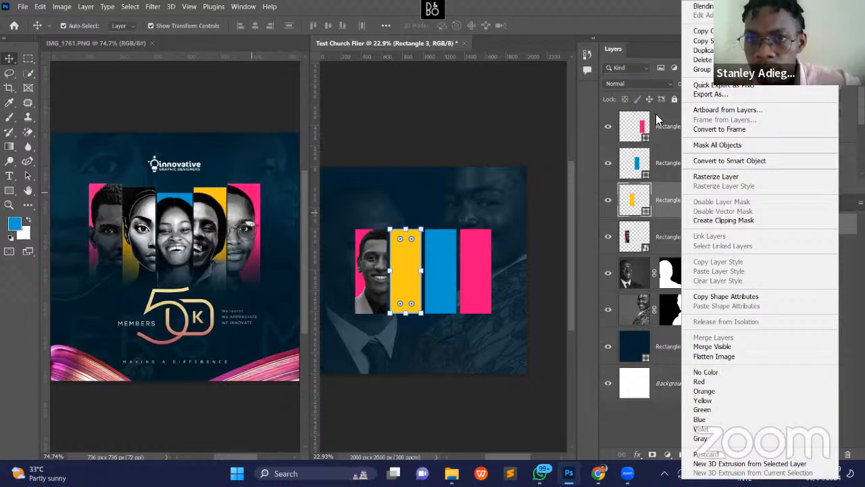
pyautogui.click(652, 67)
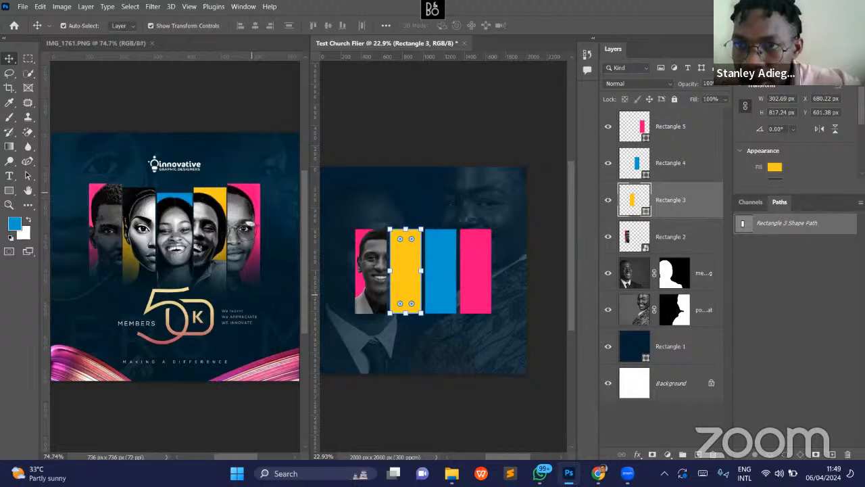
pyautogui.click(726, 49)
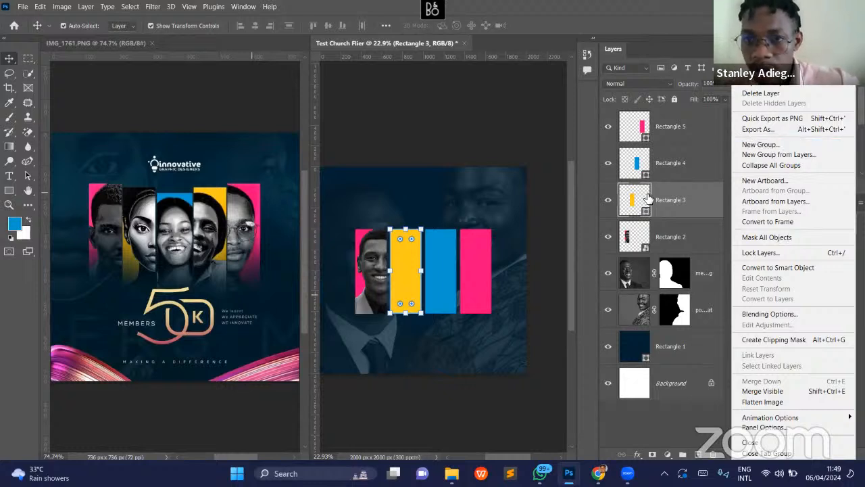
pyautogui.click(645, 230)
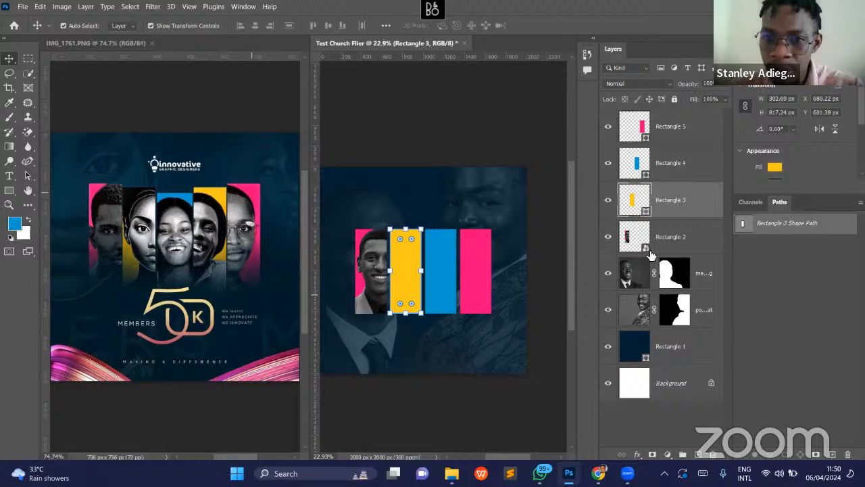
# - Convert the yellow Rectangle 3 layer to a smart object and open its contents for editing
pyautogui.rightClick(680, 209)
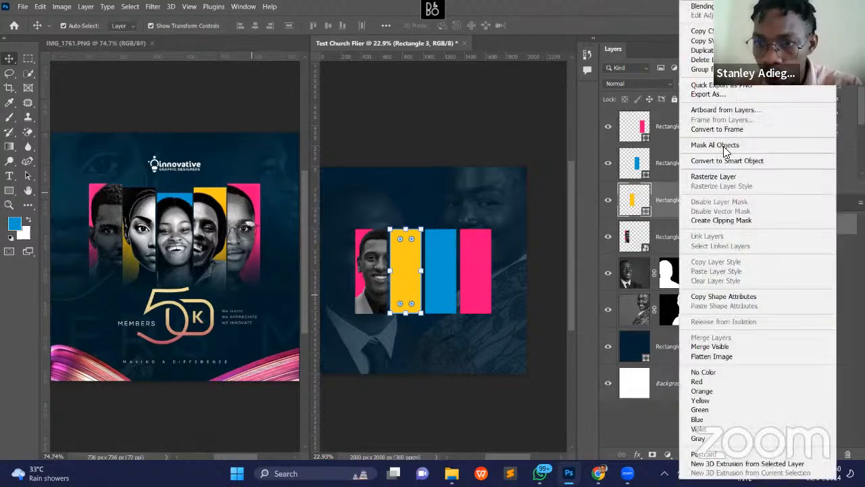
pyautogui.click(759, 161)
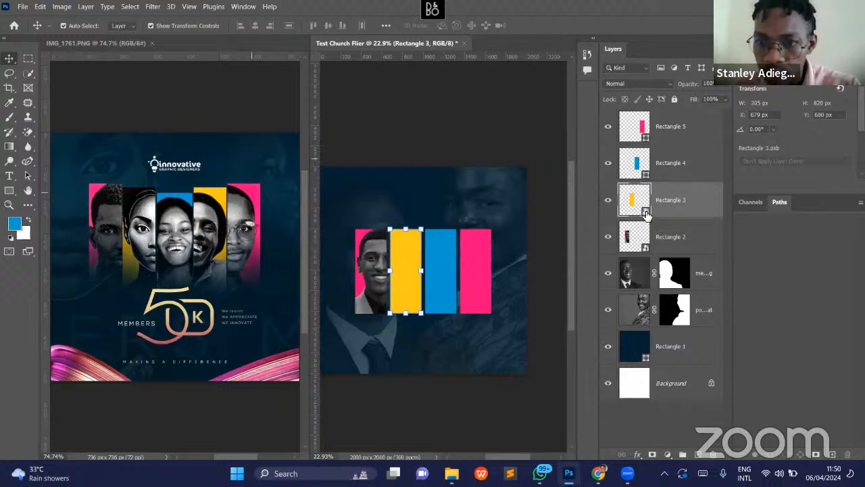
pyautogui.doubleClick(646, 213)
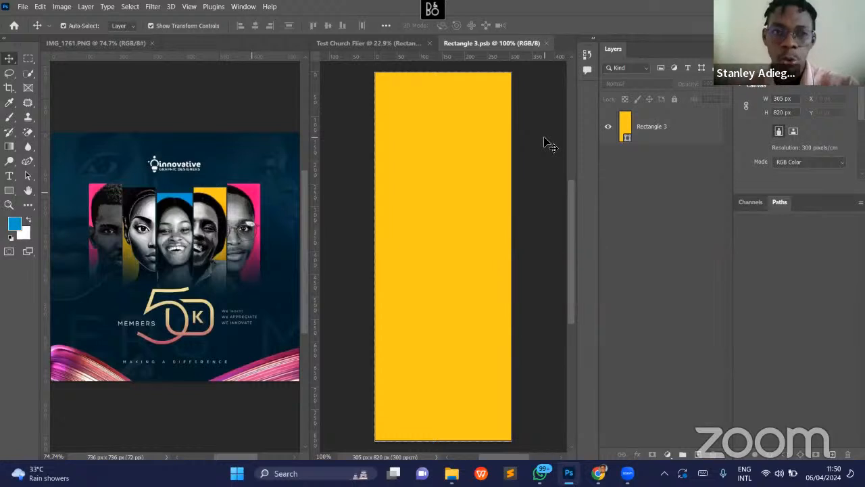
# - Place medium-shot-male-flight-attendant-posing.jpg from Downloads as an embedded image over the yellow rectangle in Rectangle 3.psb
pyautogui.click(24, 8)
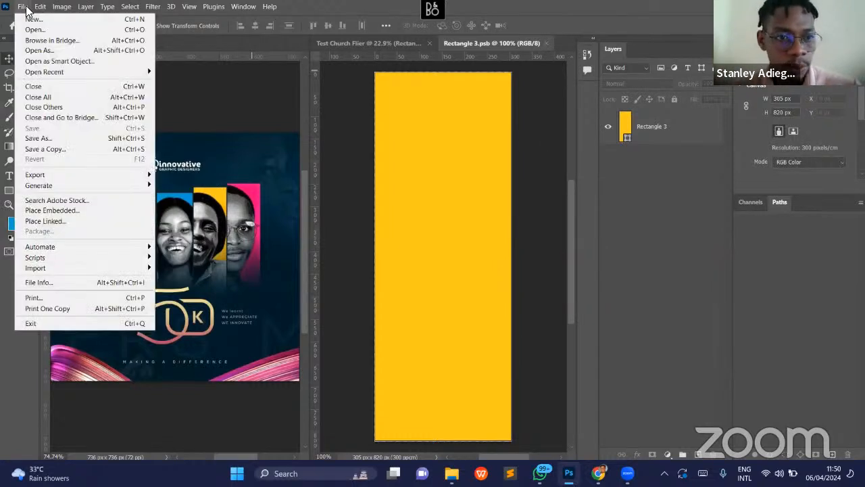
pyautogui.click(63, 212)
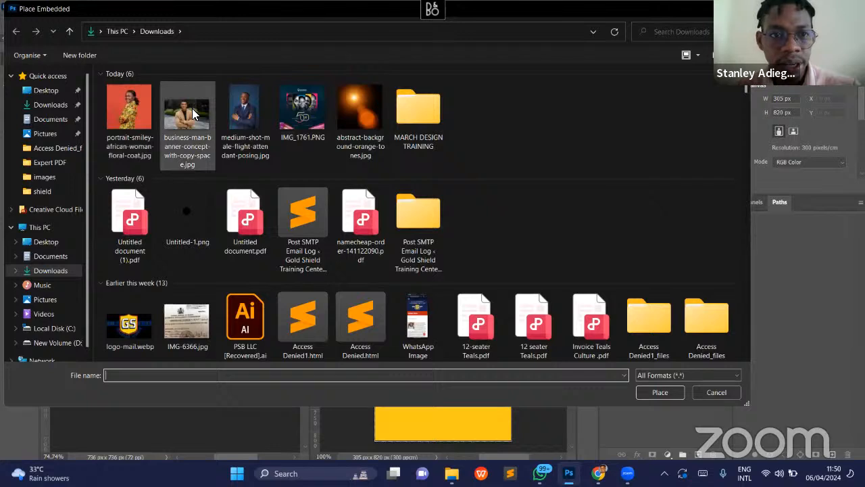
pyautogui.click(192, 109)
pyautogui.click(253, 110)
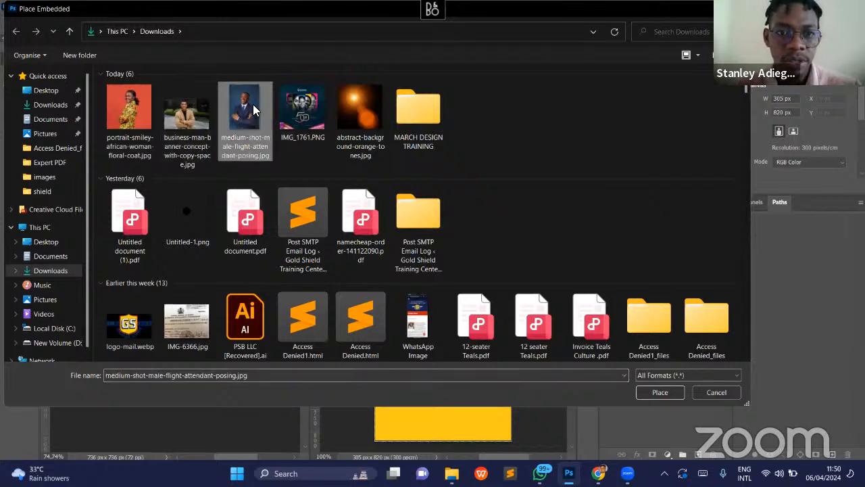
pyautogui.doubleClick(254, 110)
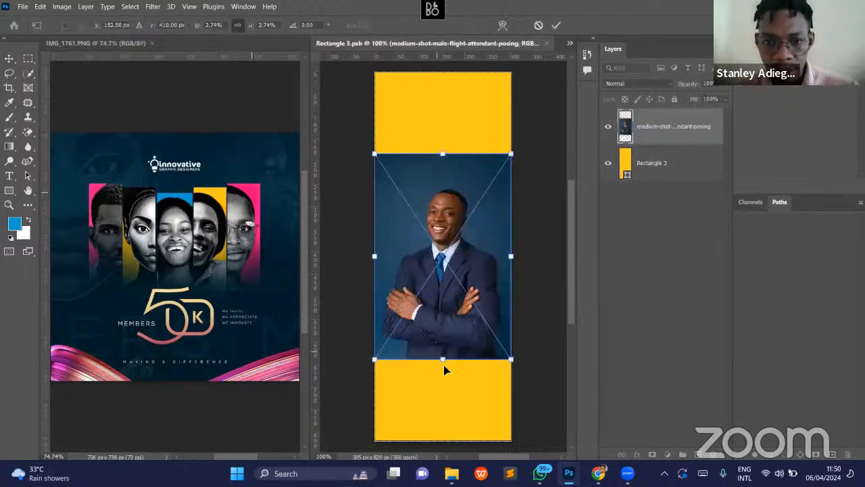
# - Enlarge the placed portrait proportionally about its horizontal centre to about 877 x 1316 px, covering the yellow rectangle
pyautogui.moveTo(445, 360); pyautogui.dragTo(443, 448)
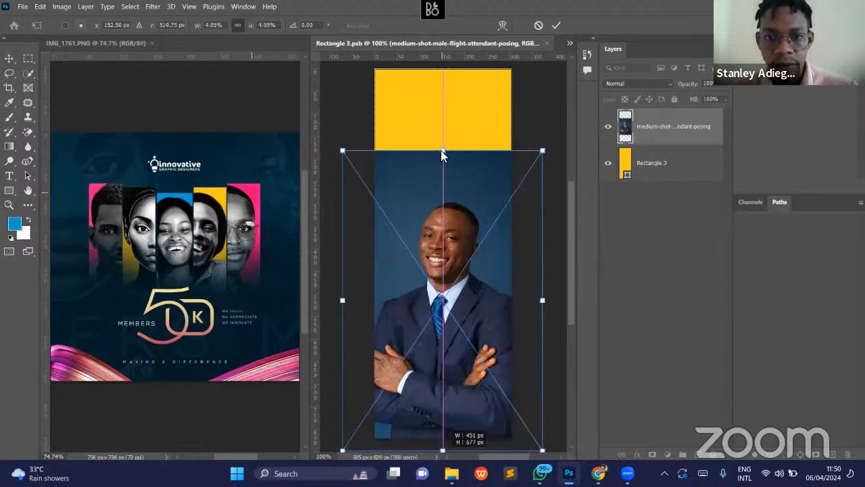
pyautogui.scroll(-3, 446, 334)
pyautogui.moveTo(442, 323); pyautogui.dragTo(444, 419)
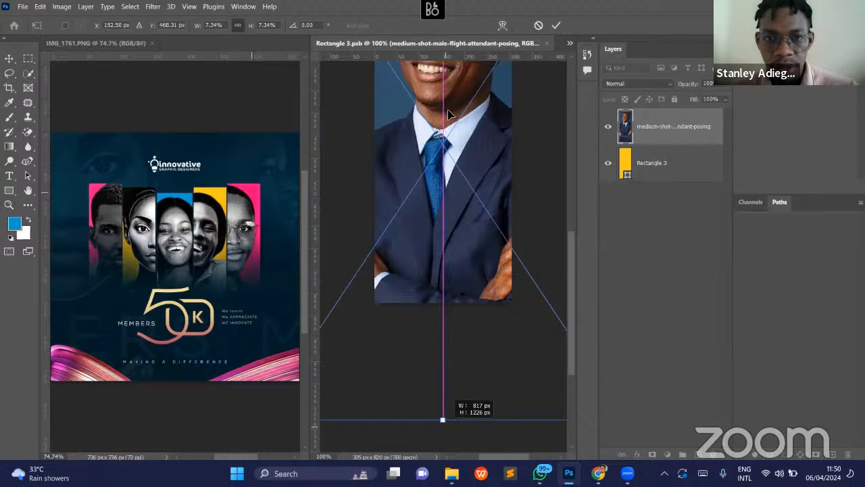
pyautogui.scroll(5, 445, 62)
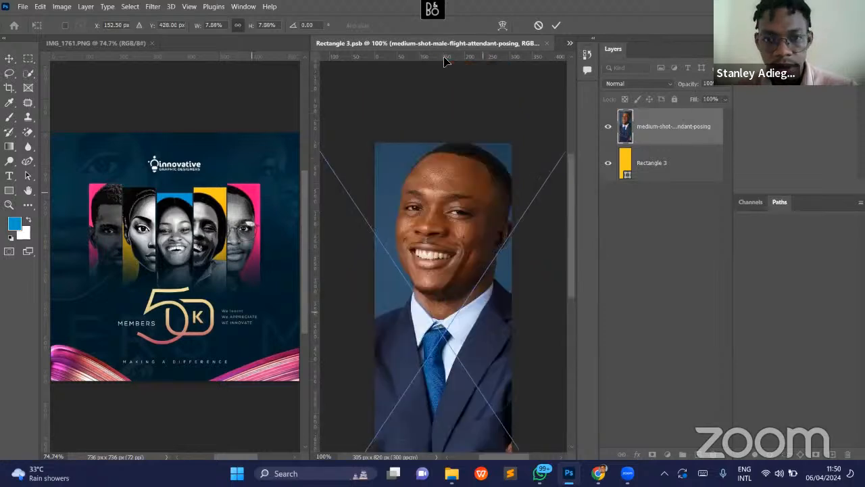
pyautogui.scroll(-5, 445, 62)
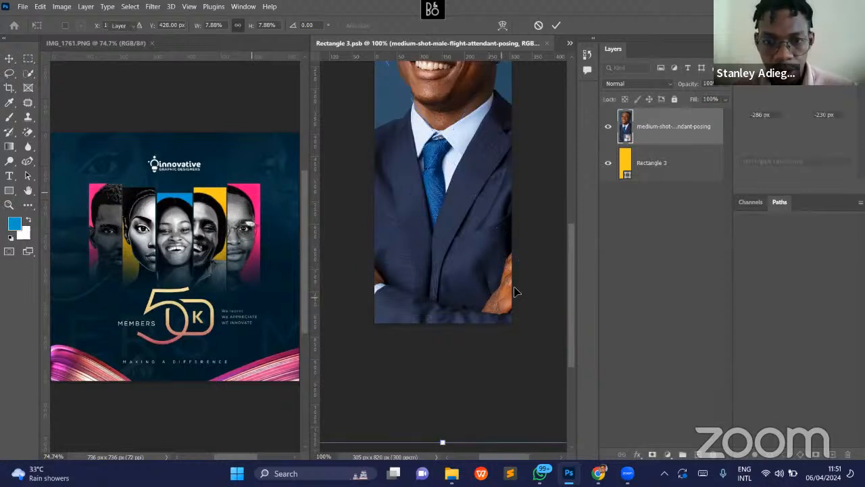
# - Scale the portrait up further to about 1267 x 1900 px, extending it below the canvas, and apply the transform
pyautogui.press('z')
pyautogui.moveTo(525, 289); pyautogui.dragTo(478, 296)
pyautogui.press('v')
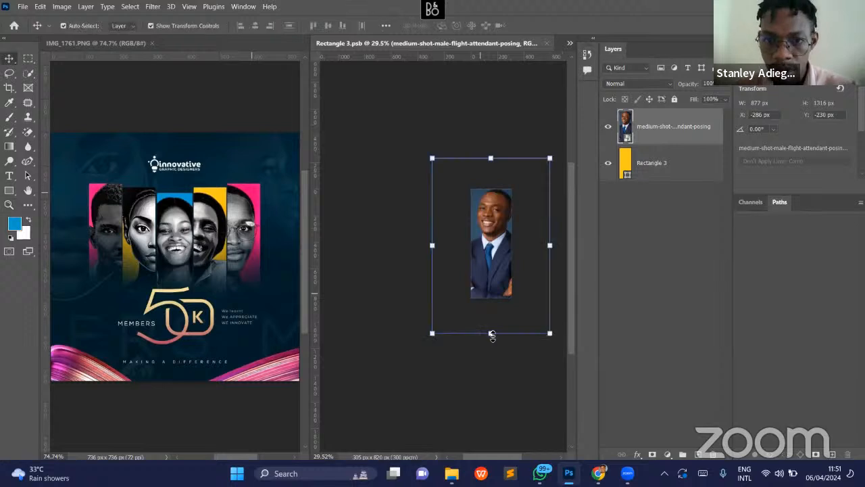
pyautogui.moveTo(491, 379); pyautogui.dragTo(491, 412)
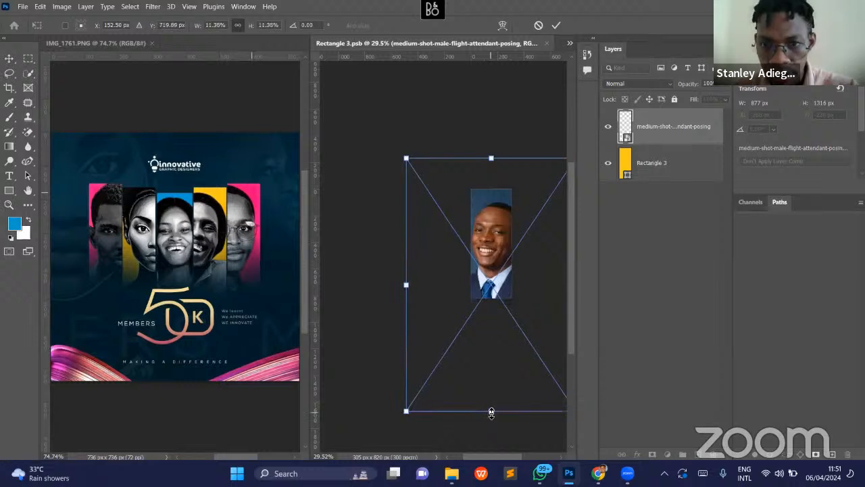
pyautogui.press('Return')
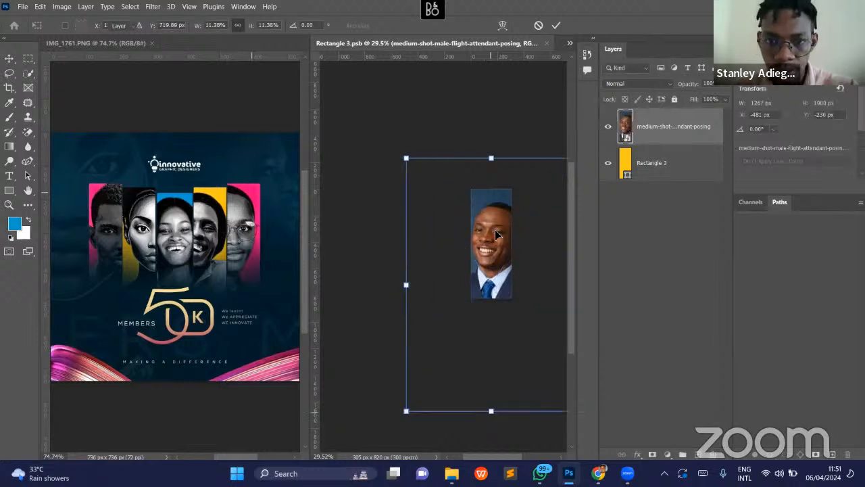
# - Move the portrait up, enlarge it to about 1490 x 2234 px, and shift it slightly right so the face fills the panel
pyautogui.moveTo(491, 228); pyautogui.dragTo(494, 228)
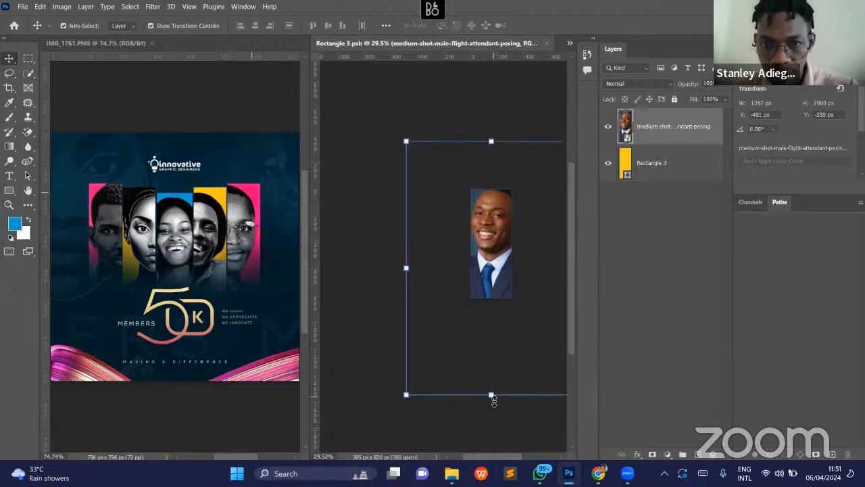
pyautogui.moveTo(493, 400); pyautogui.dragTo(492, 428)
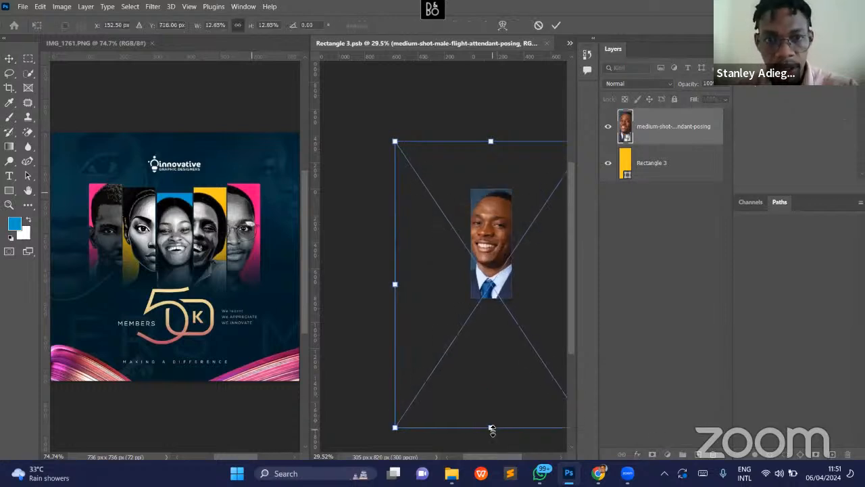
pyautogui.moveTo(490, 142); pyautogui.dragTo(490, 129)
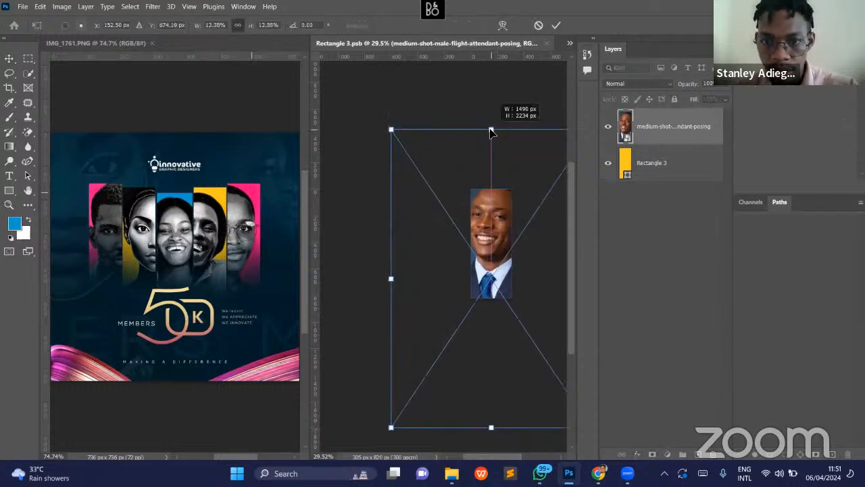
pyautogui.moveTo(491, 219); pyautogui.dragTo(498, 219)
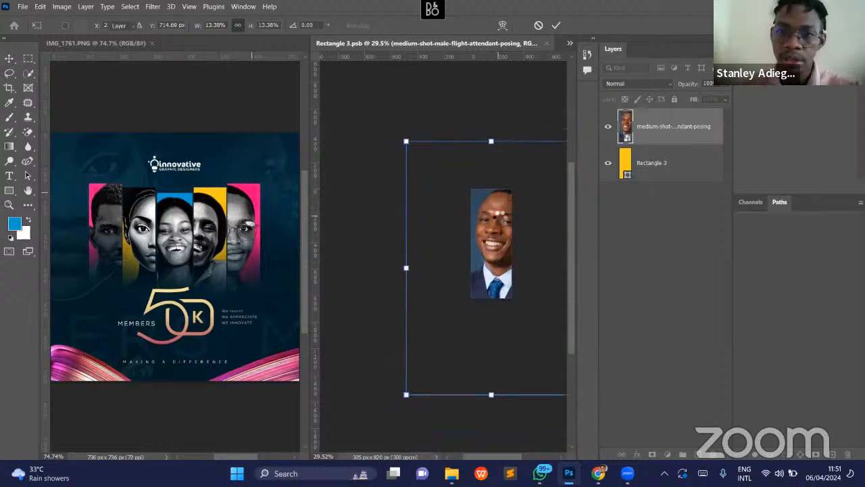
# - Rasterize the medium-shot-male-flight-attendant-posing layer and deselect it
pyautogui.click(683, 131)
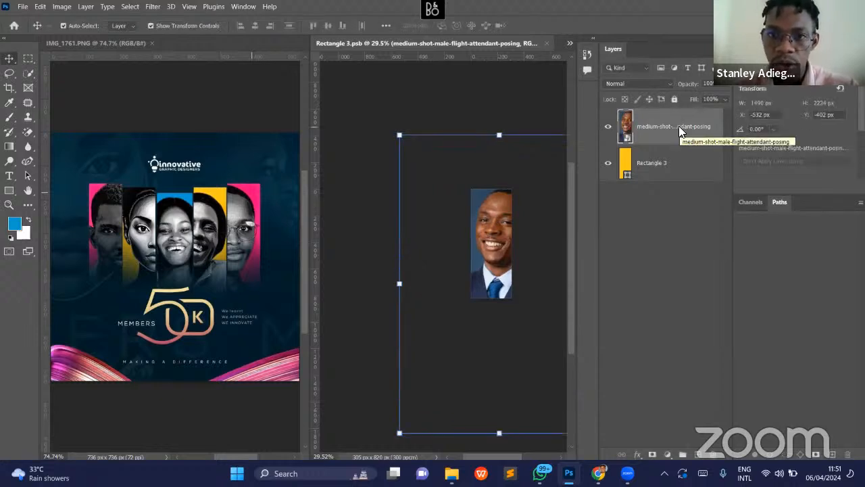
pyautogui.rightClick(682, 142)
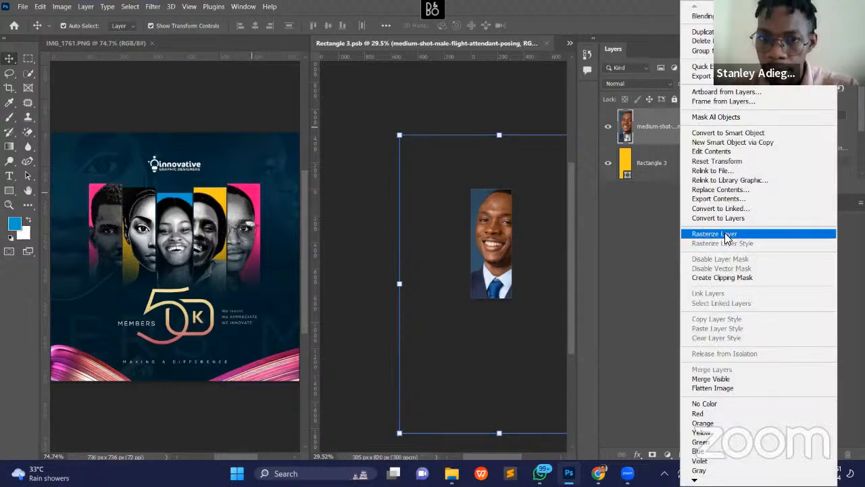
pyautogui.click(715, 234)
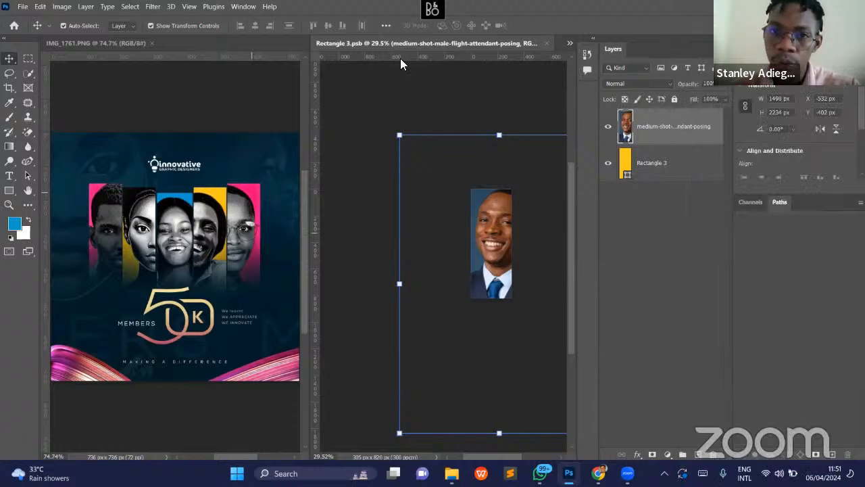
pyautogui.click(521, 249)
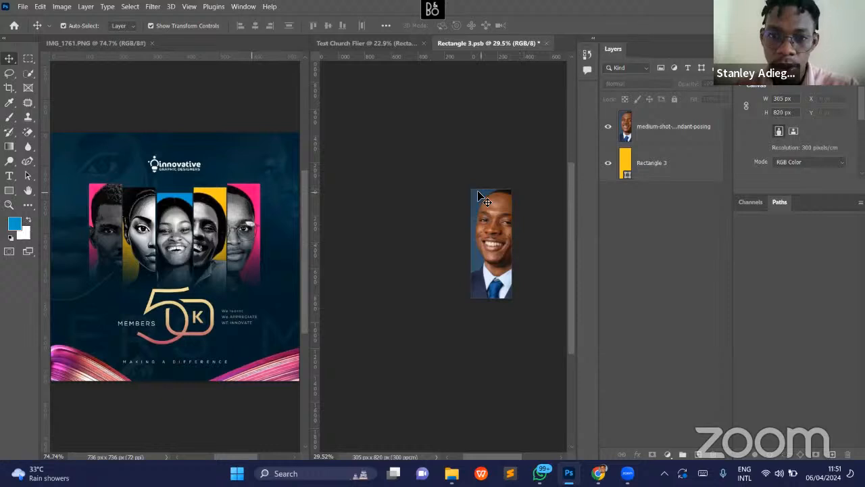
# - Try to erase the portrait's blue backdrop with the Magic Eraser at tolerance 45, then undo it
pyautogui.click(30, 131)
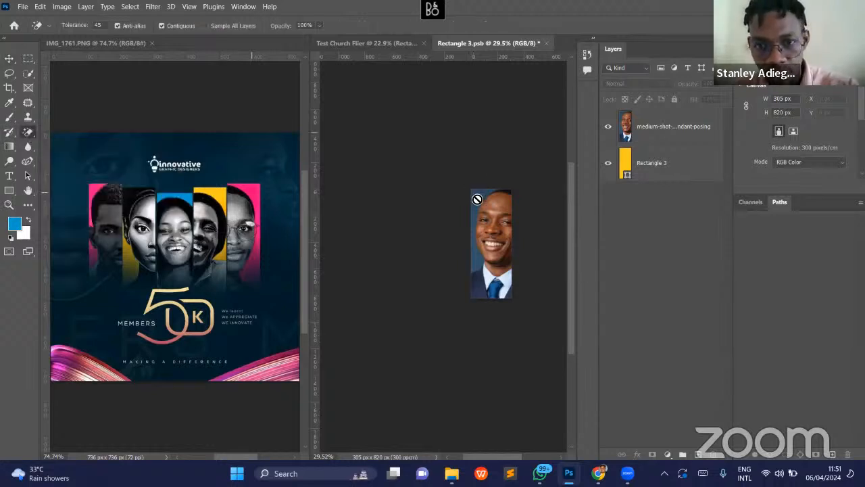
pyautogui.click(652, 128)
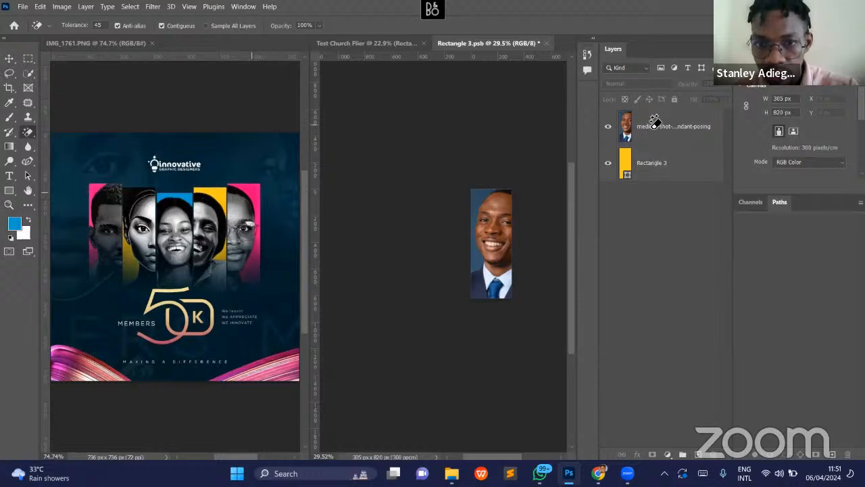
pyautogui.click(478, 197)
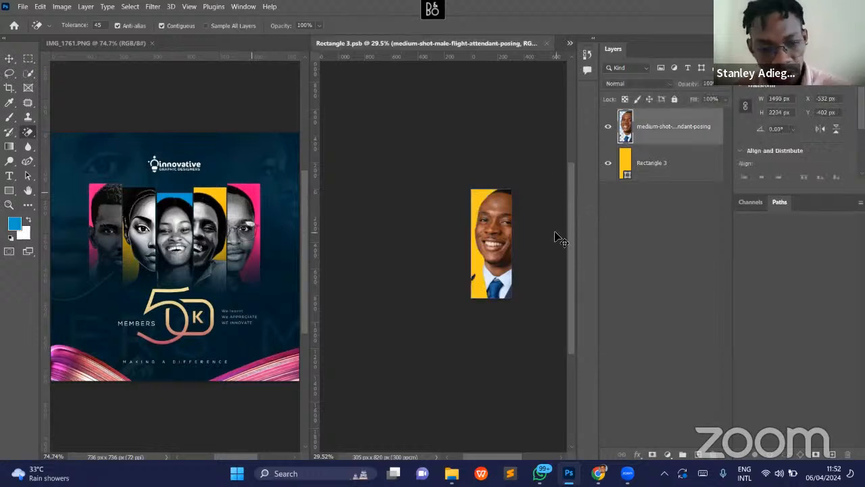
pyautogui.hotkey('ctrl', 'z')
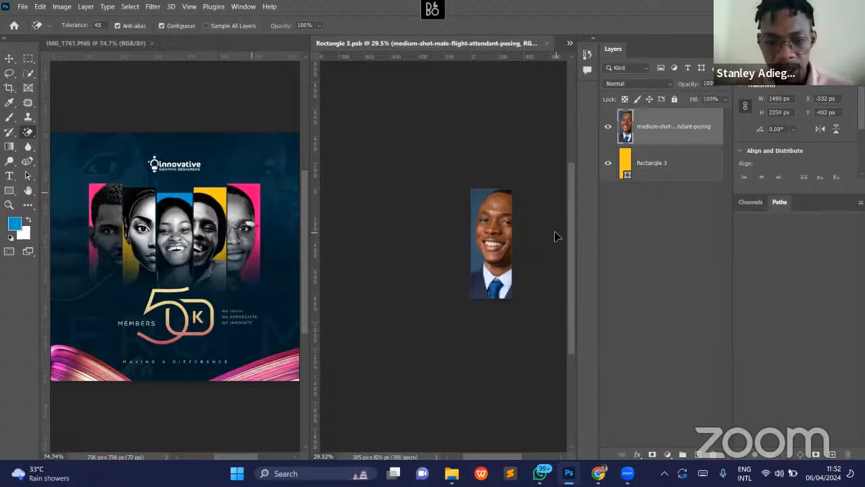
# - Try the Remove Background quick action on the portrait layer, then undo the resulting mask
pyautogui.press('v')
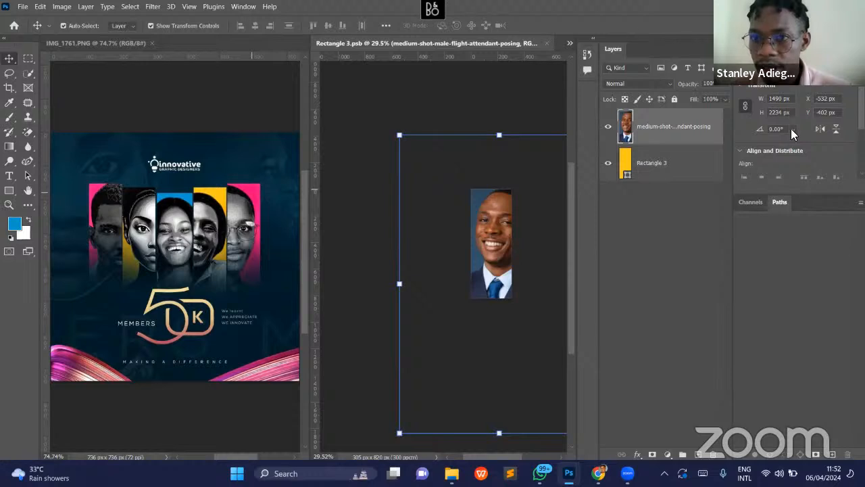
pyautogui.scroll(-3, 796, 134)
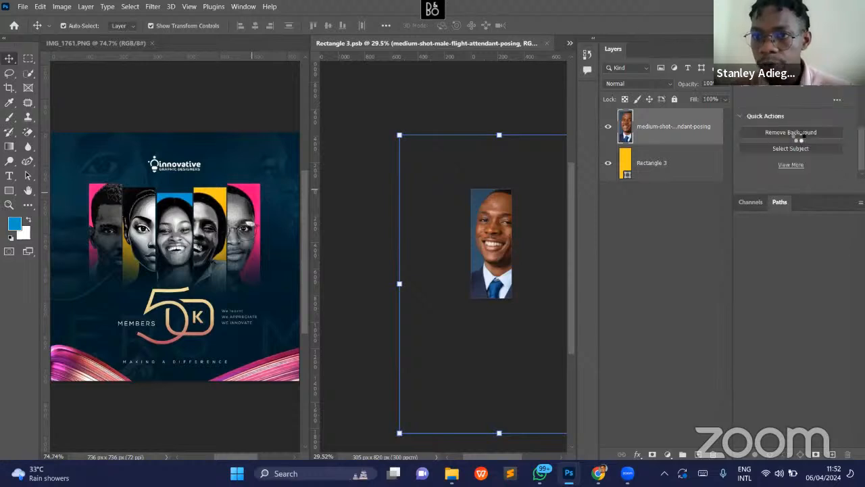
pyautogui.click(795, 134)
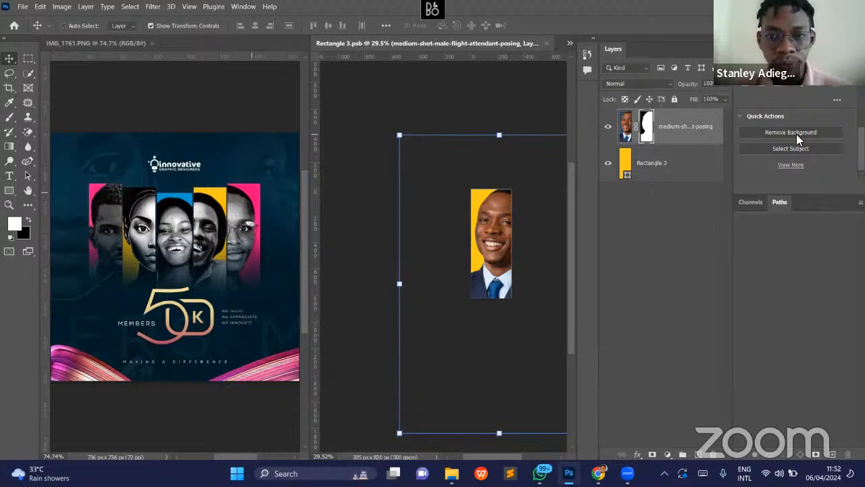
pyautogui.hotkey('ctrl', 'z')
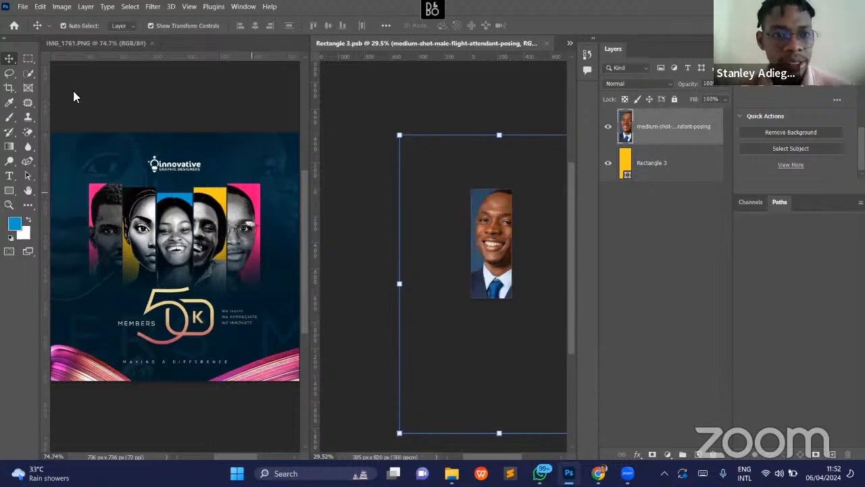
# - Return to the Magic Eraser, try it on the portrait once more at tolerance 45, and undo the erasure
pyautogui.click(31, 131)
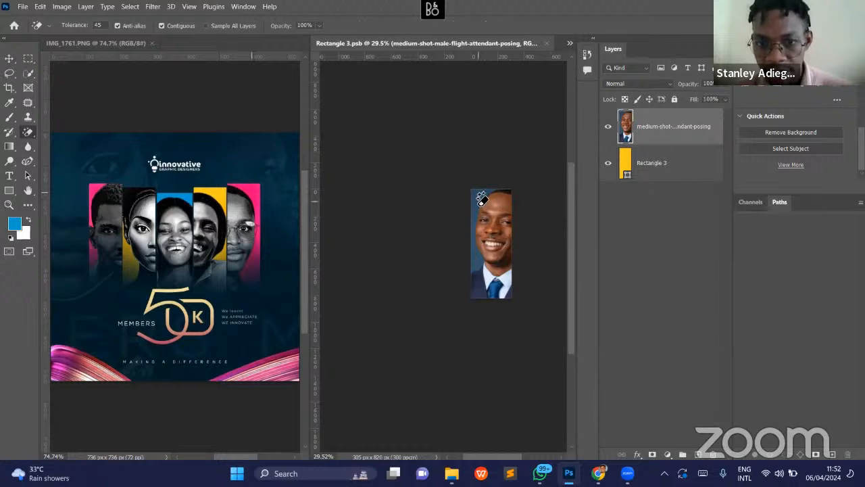
pyautogui.click(478, 285)
pyautogui.hotkey('ctrl', 'z')
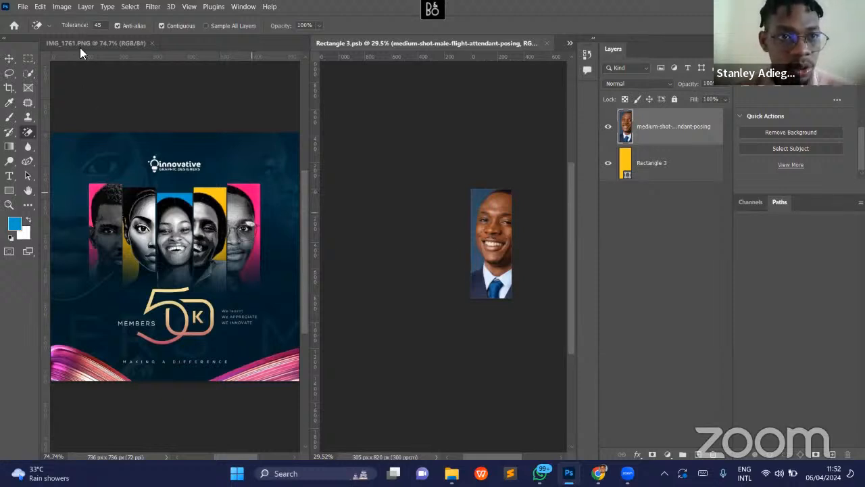
# - Lower the Magic Eraser tolerance to 12, try erasing the blue backdrop beside the head, and undo it
pyautogui.moveTo(84, 27); pyautogui.dragTo(58, 28)
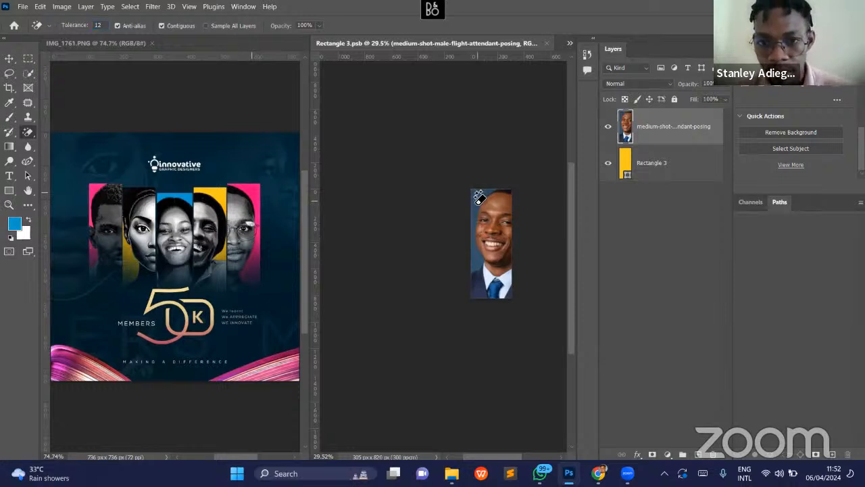
pyautogui.click(476, 201)
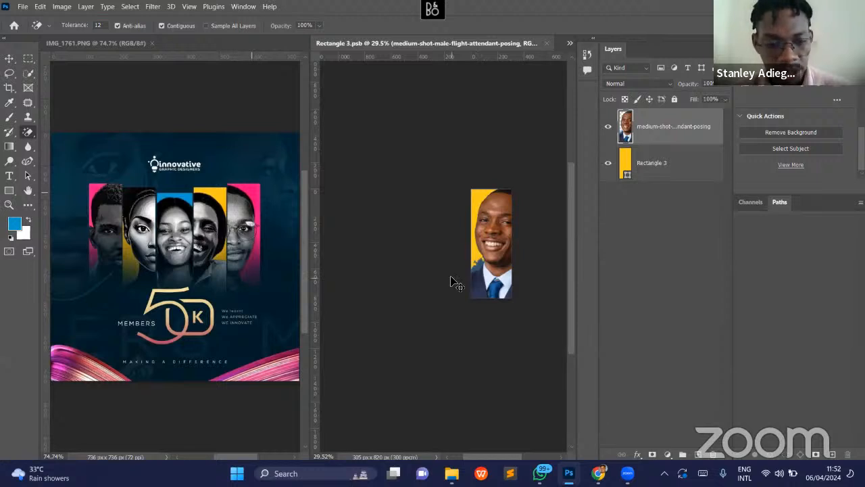
pyautogui.hotkey('ctrl', 'z')
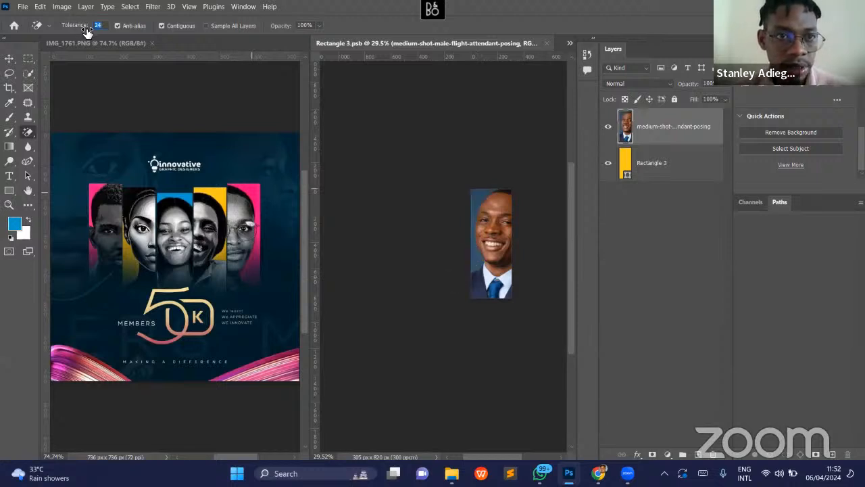
# - Set the Magic Eraser tolerance to 30, try erasing the blue backdrop above the face, and undo it
pyautogui.write('20')
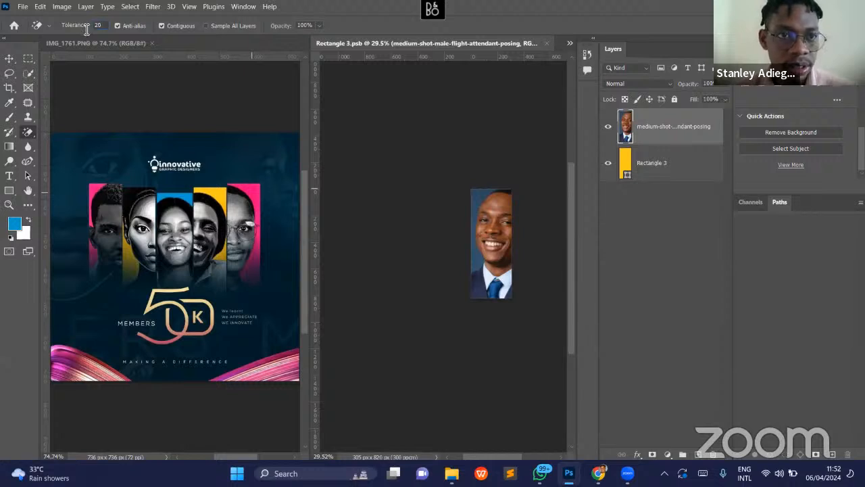
pyautogui.write('30')
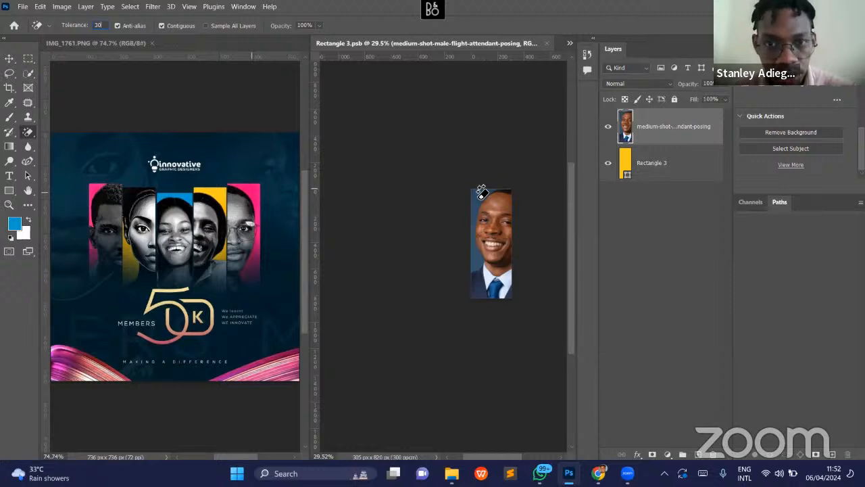
pyautogui.click(481, 192)
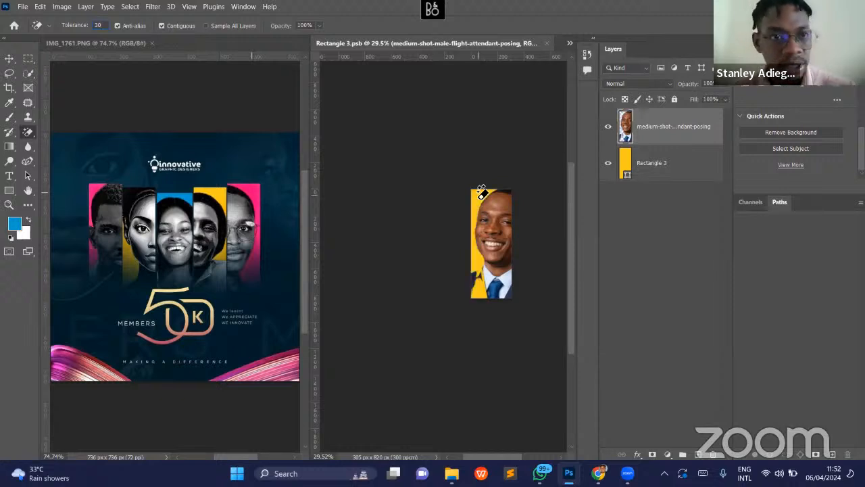
pyautogui.hotkey('ctrl', 'z')
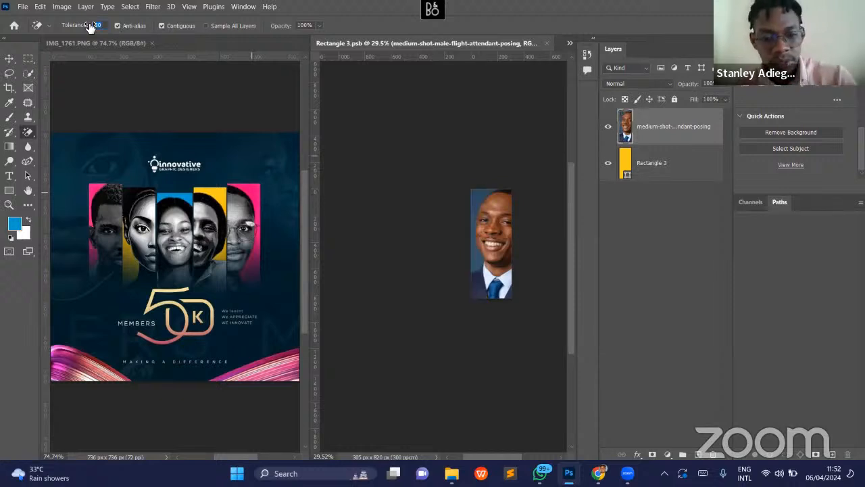
# - Set the Magic Eraser tolerance to 20, try erasing the blue backdrop at the portrait's upper-left corner, and undo it
pyautogui.write('20')
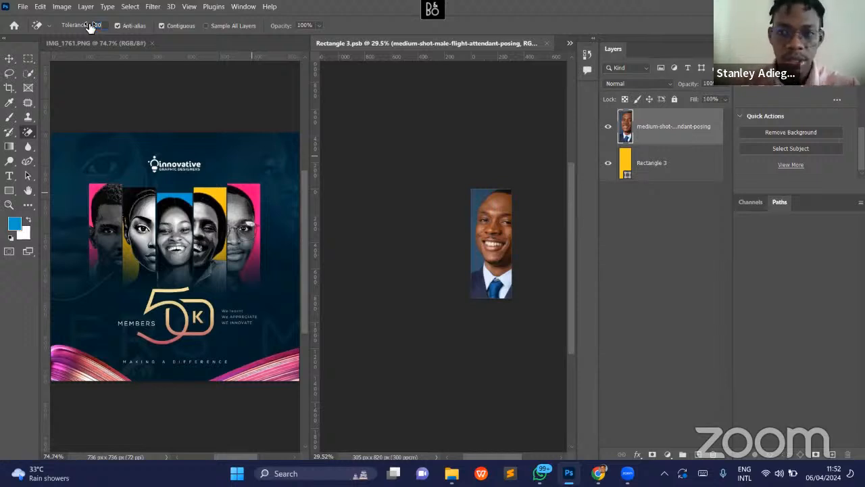
pyautogui.click(473, 194)
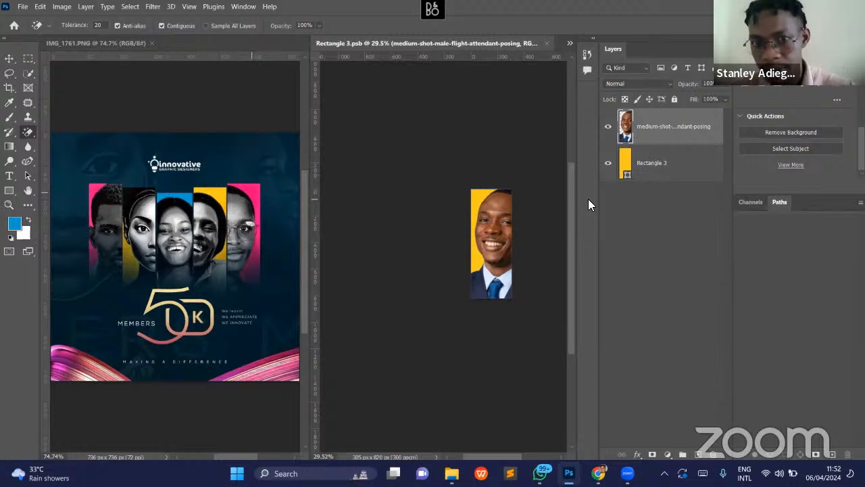
pyautogui.hotkey('ctrl', 'z')
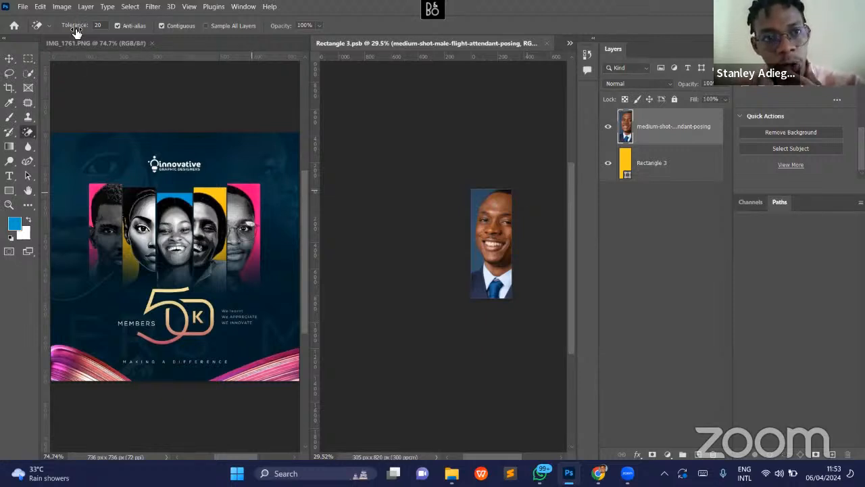
# - Set the Magic Eraser tolerance to 19, try erasing the blue backdrop beside the forehead, and undo it
pyautogui.moveTo(105, 28); pyautogui.dragTo(115, 25)
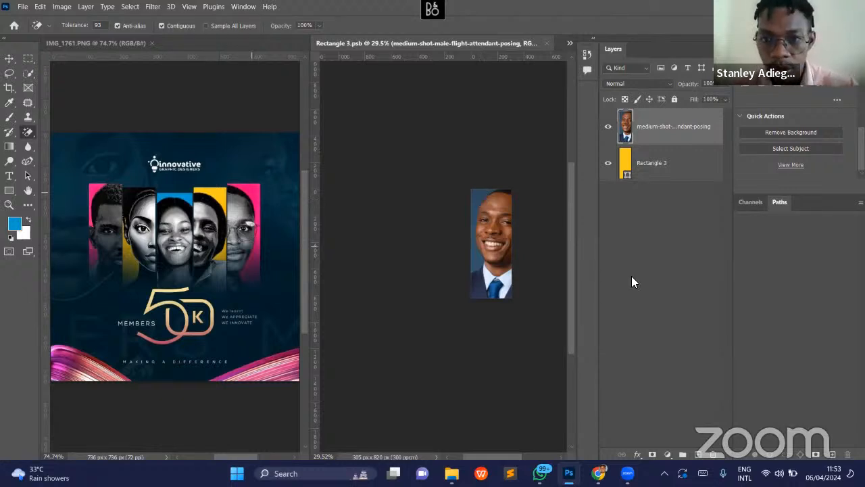
pyautogui.press('z')
pyautogui.moveTo(522, 252); pyautogui.dragTo(559, 271)
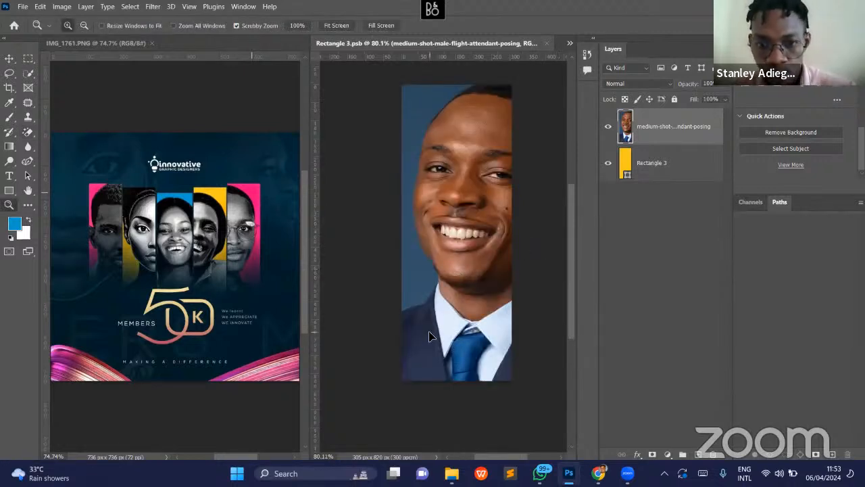
pyautogui.press('v')
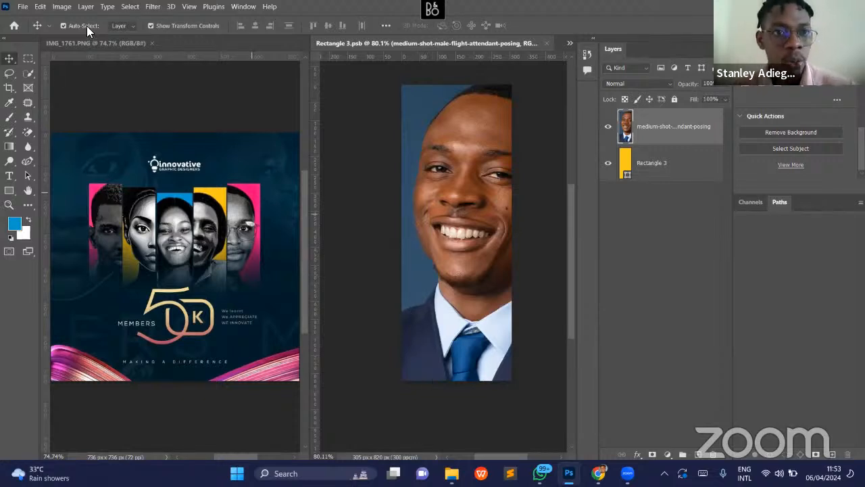
pyautogui.click(29, 134)
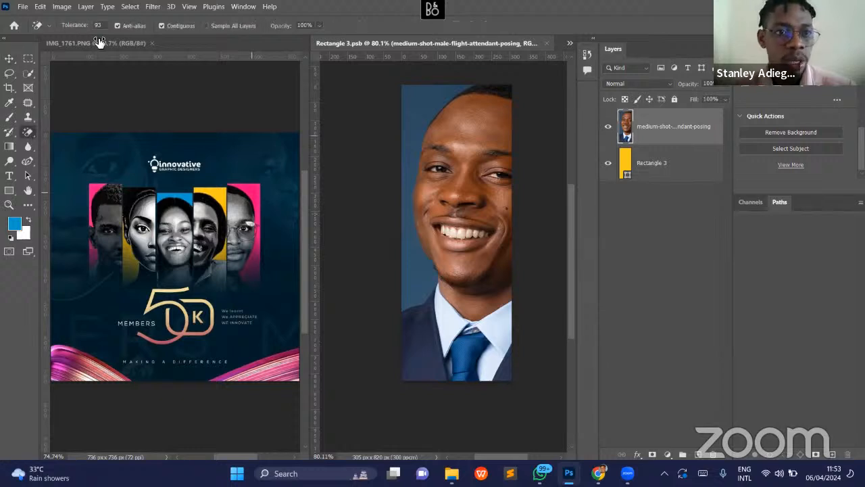
pyautogui.moveTo(73, 27)
pyautogui.mouseDown()
pyautogui.moveTo(34, 29)
pyautogui.moveTo(40, 31)
pyautogui.mouseUp()
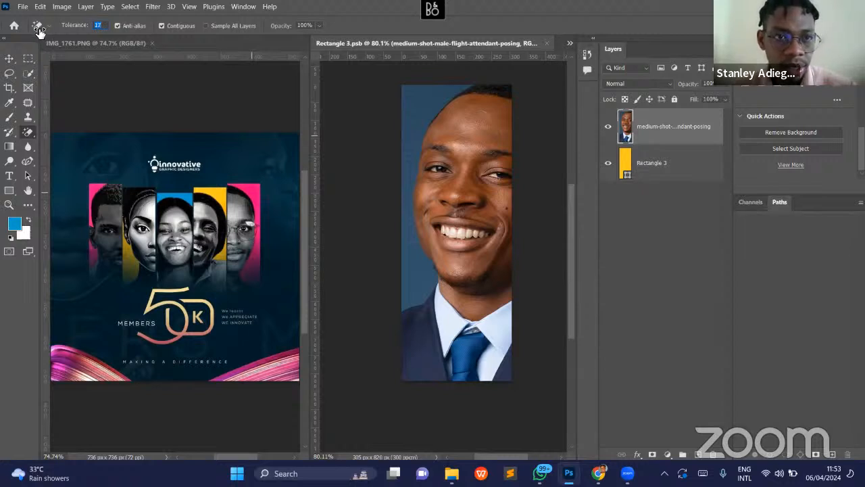
pyautogui.moveTo(41, 33); pyautogui.dragTo(38, 31)
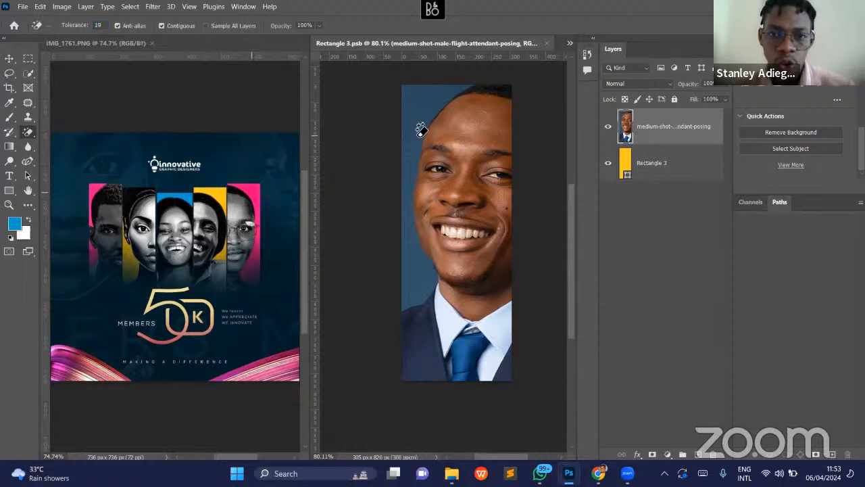
pyautogui.click(417, 117)
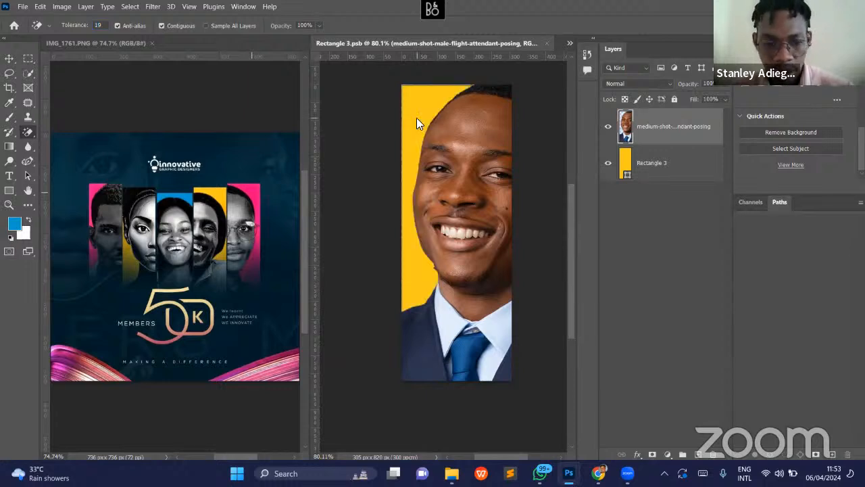
pyautogui.hotkey('ctrl', 'z')
# - Set the Magic Eraser tolerance to 47, try erasing the blue backdrop beside the neck, and undo it
pyautogui.click(92, 24)
pyautogui.write('47')
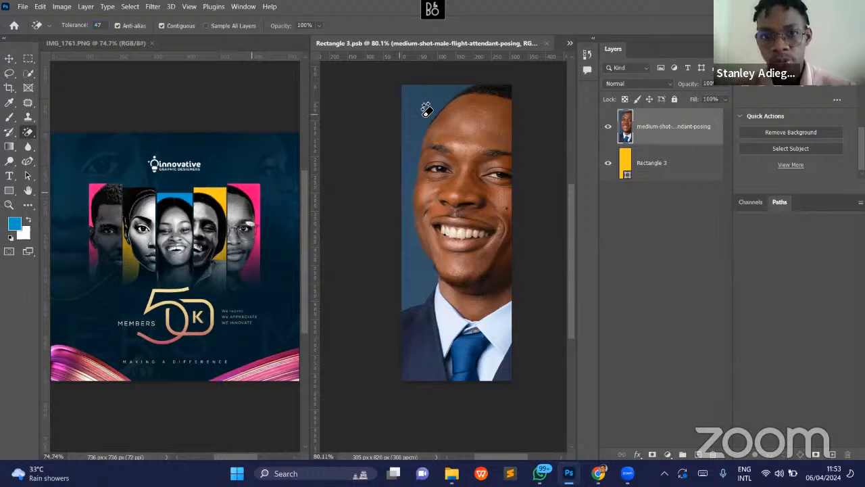
pyautogui.click(418, 284)
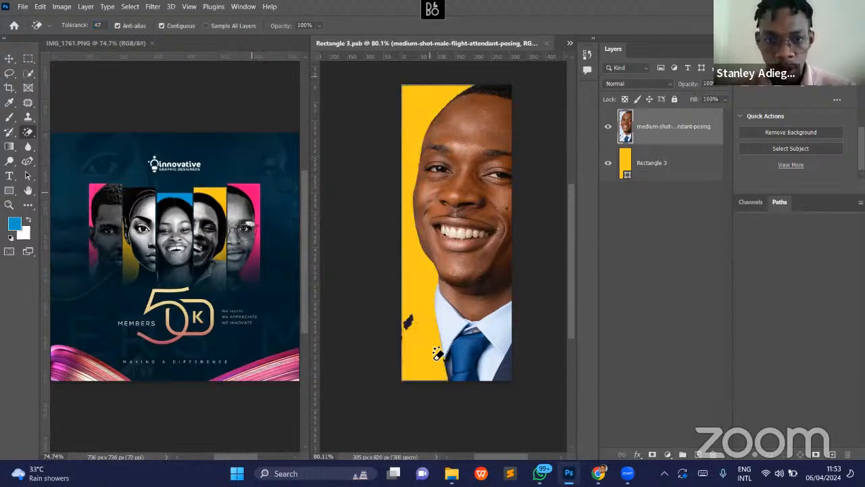
pyautogui.hotkey('ctrl', 'z')
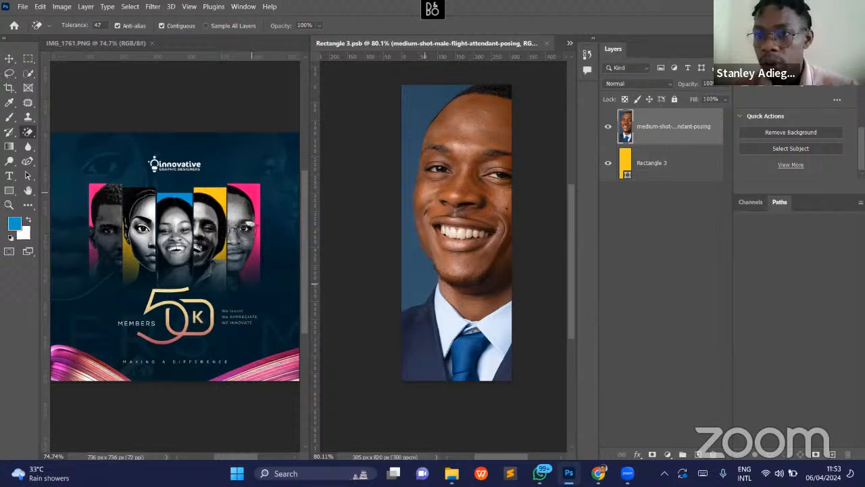
# - Mask out the portrait's blue backdrop with the Remove Background quick action
pyautogui.click(805, 133)
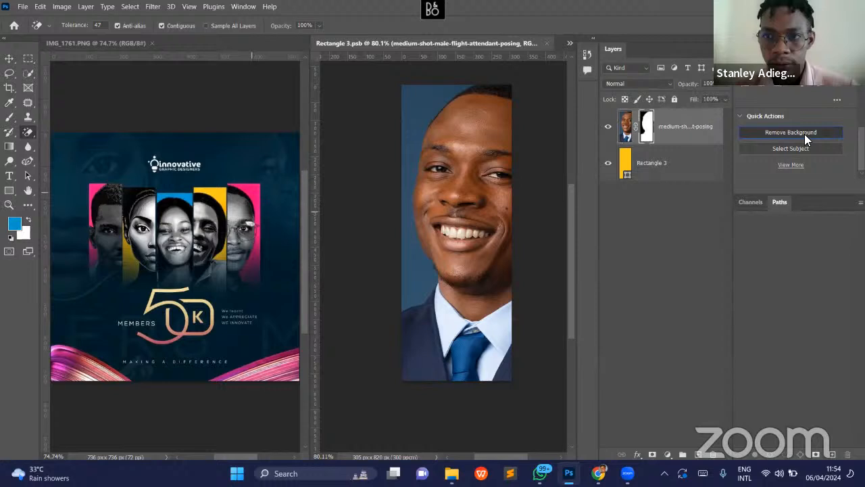
pyautogui.press('z')
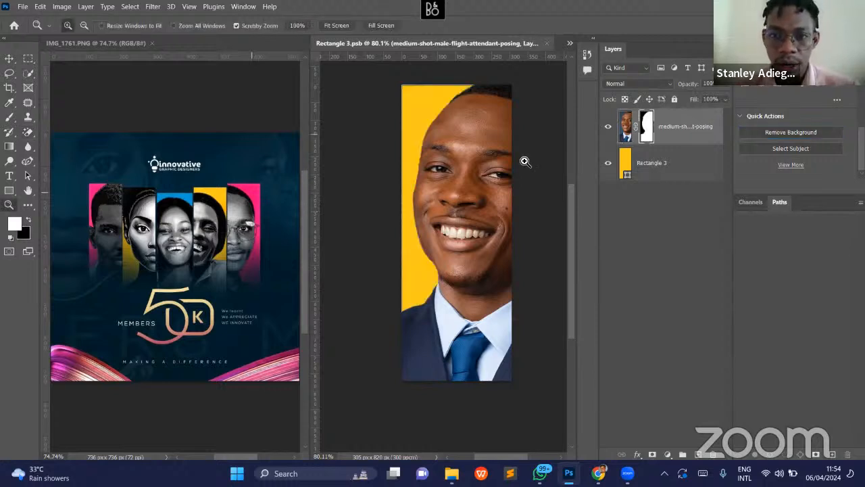
pyautogui.moveTo(511, 168); pyautogui.dragTo(485, 171)
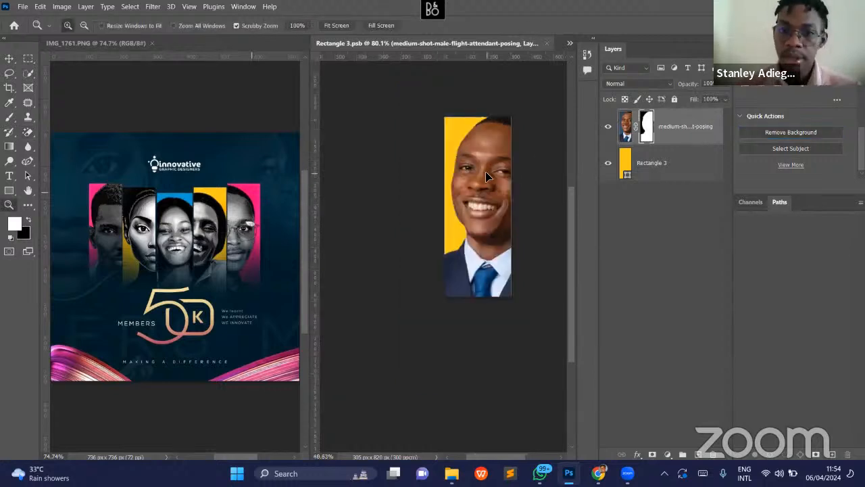
pyautogui.press('v')
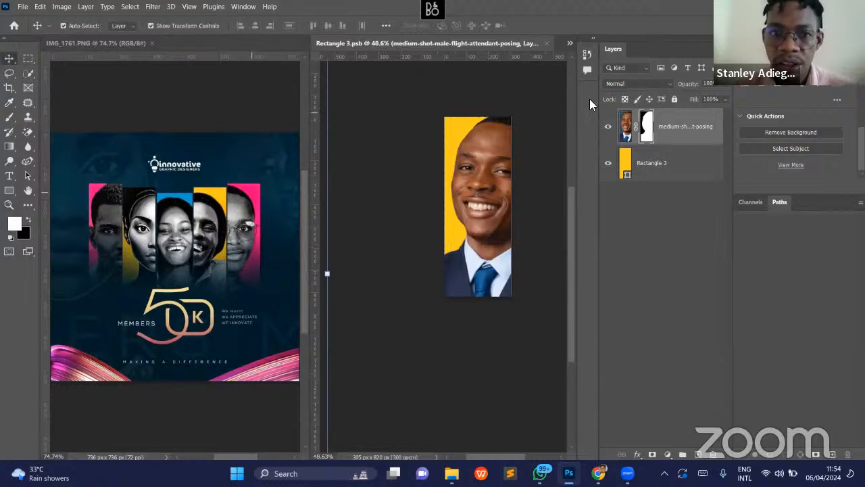
# - Target the portrait layer's image instead of its mask and open the Black & White adjustment for it
pyautogui.click(61, 7)
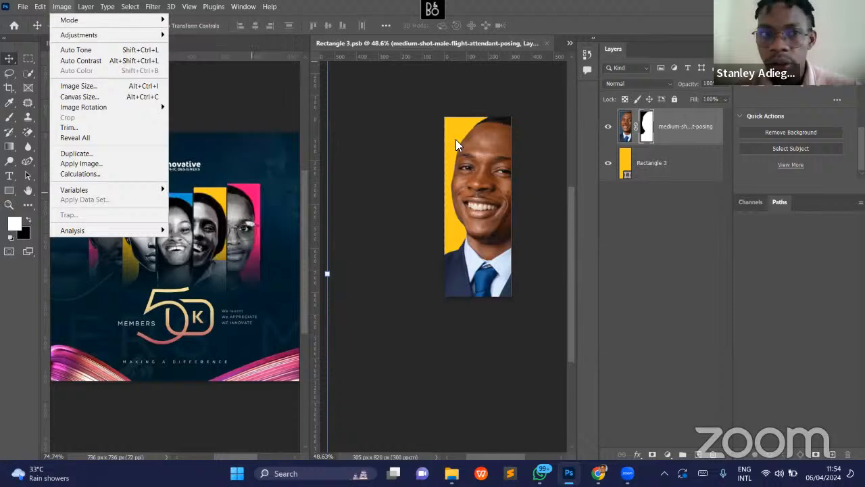
pyautogui.moveTo(153, 35)
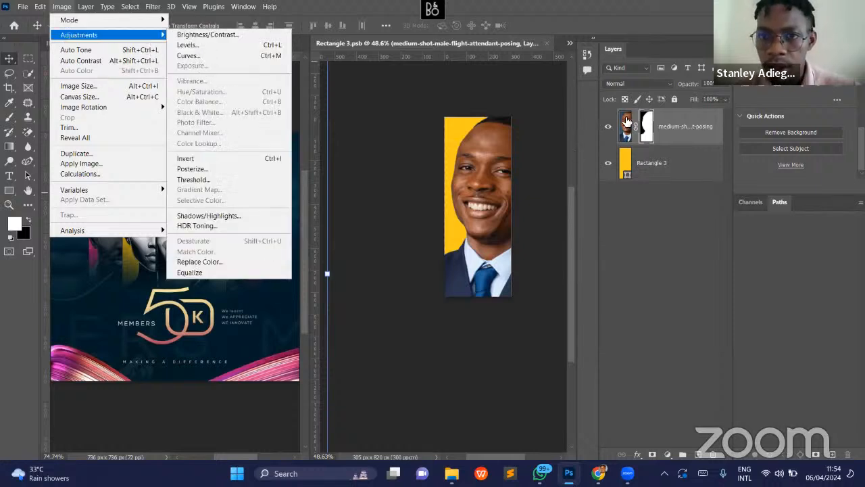
pyautogui.click(627, 122)
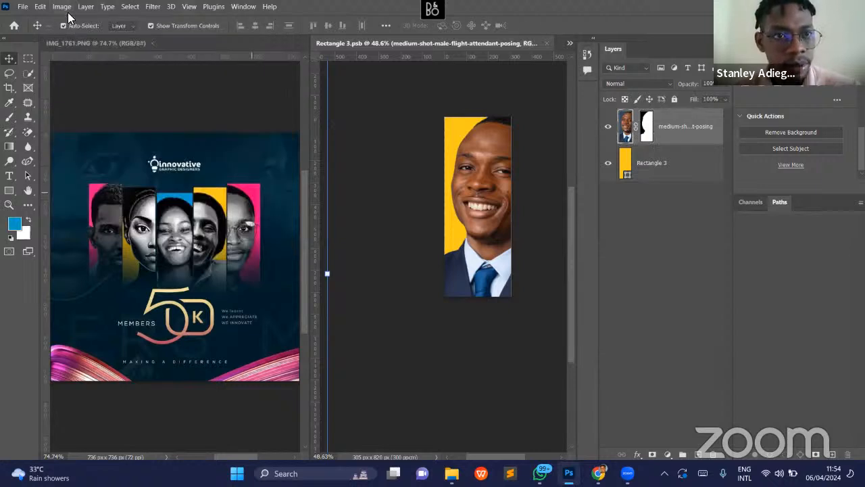
pyautogui.click(63, 7)
pyautogui.moveTo(154, 35)
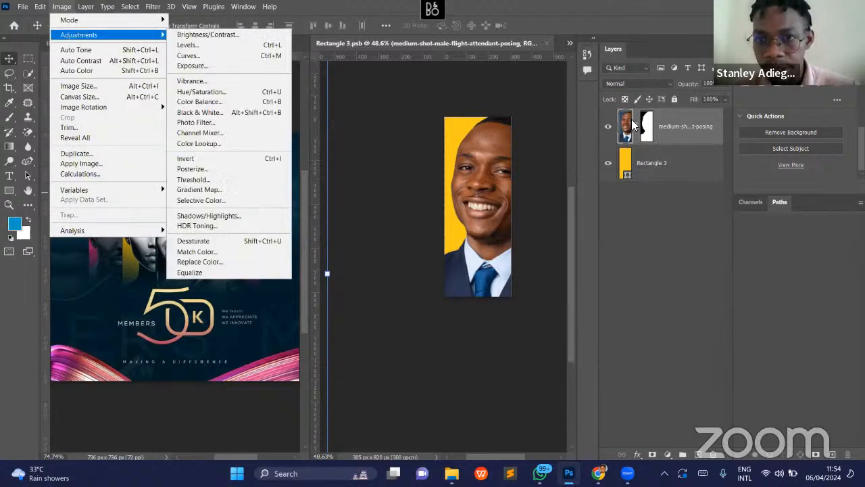
pyautogui.click(651, 129)
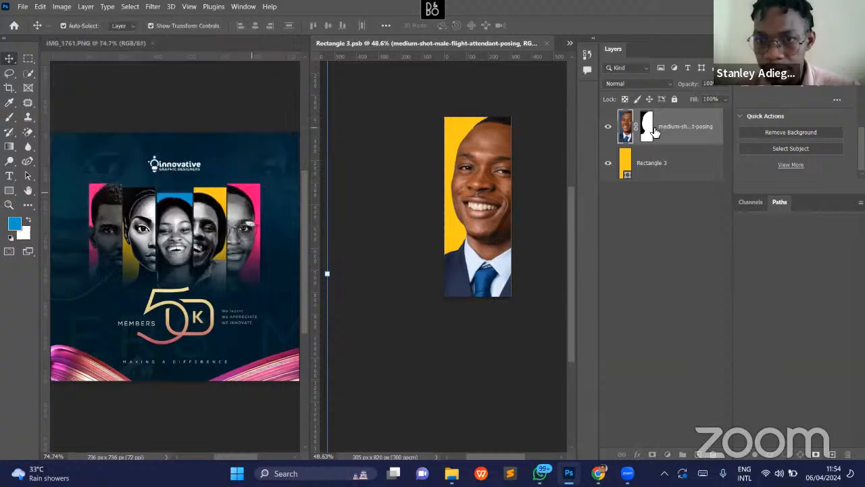
pyautogui.click(628, 133)
pyautogui.click(62, 7)
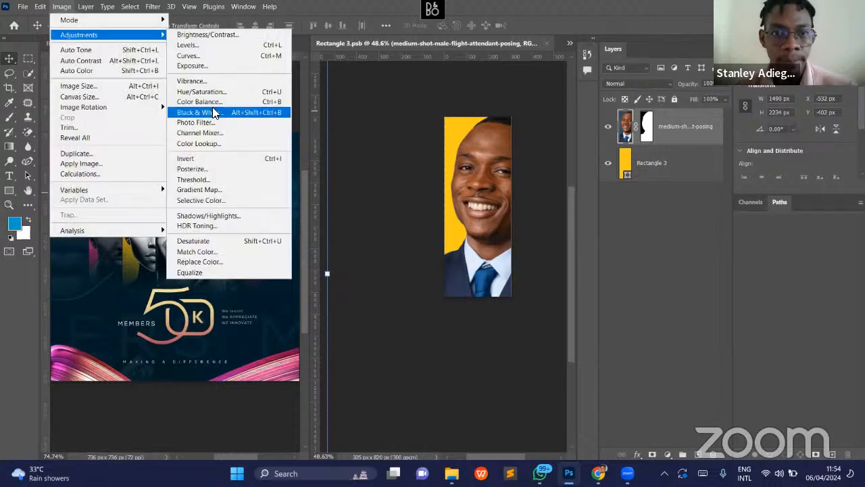
pyautogui.click(212, 112)
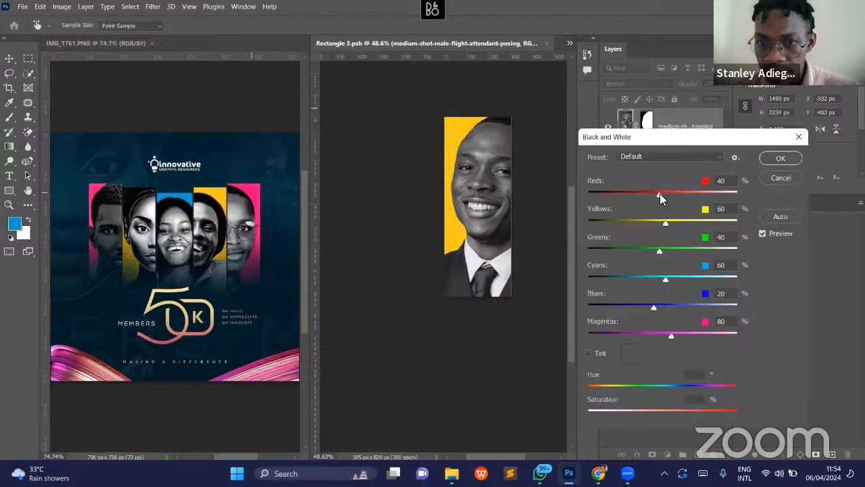
# - Apply the Black & White adjustment to the portrait with Reds 4%, Yellows 51%, Blues -15% and Magentas 87%
pyautogui.click(649, 194)
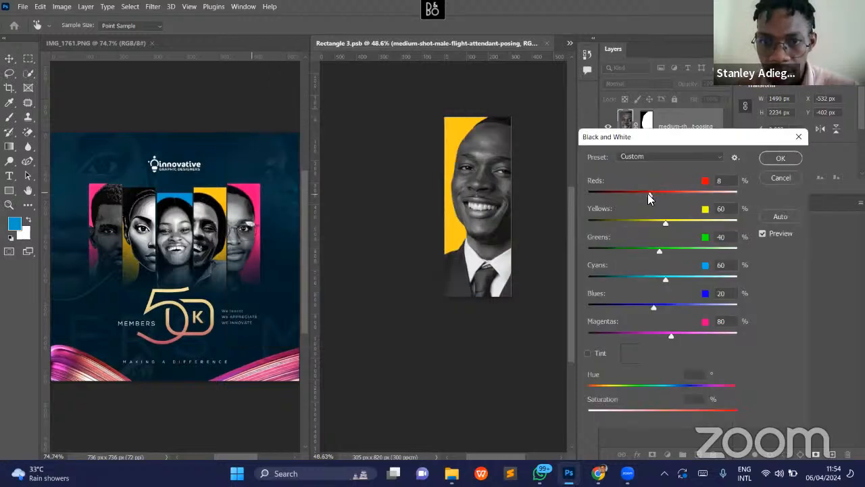
pyautogui.moveTo(664, 228)
pyautogui.mouseDown()
pyautogui.moveTo(649, 229)
pyautogui.moveTo(663, 225)
pyautogui.mouseUp()
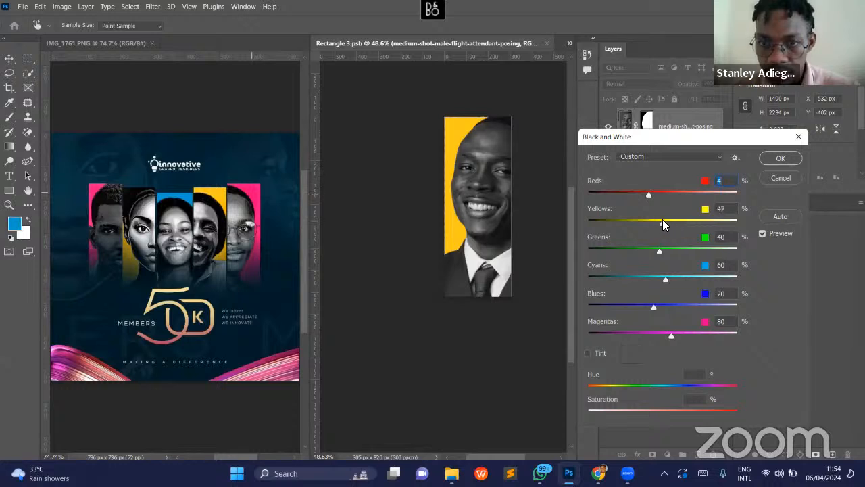
pyautogui.click(663, 222)
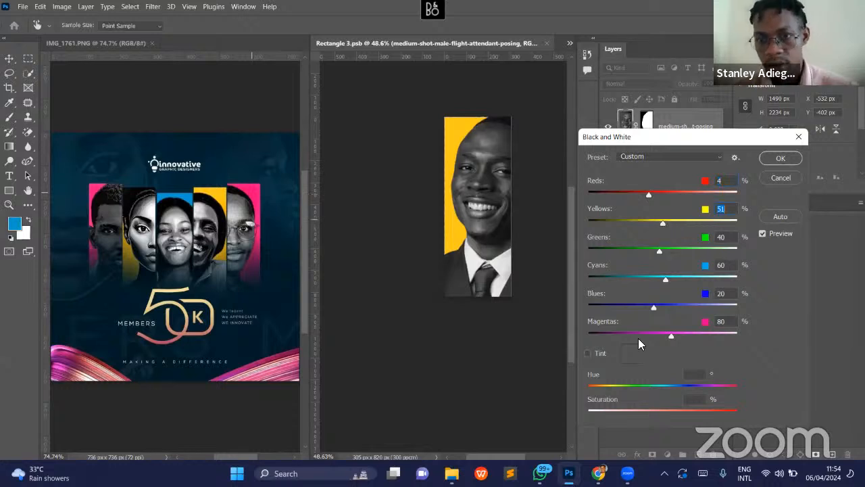
pyautogui.click(673, 331)
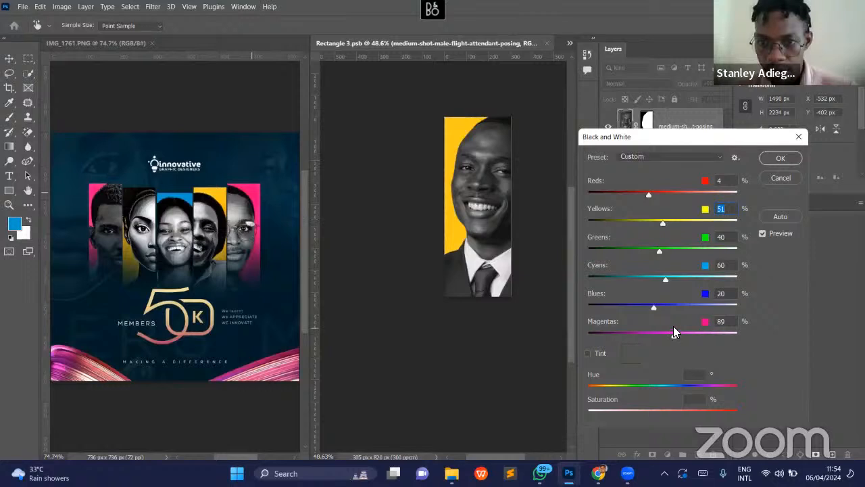
pyautogui.click(667, 306)
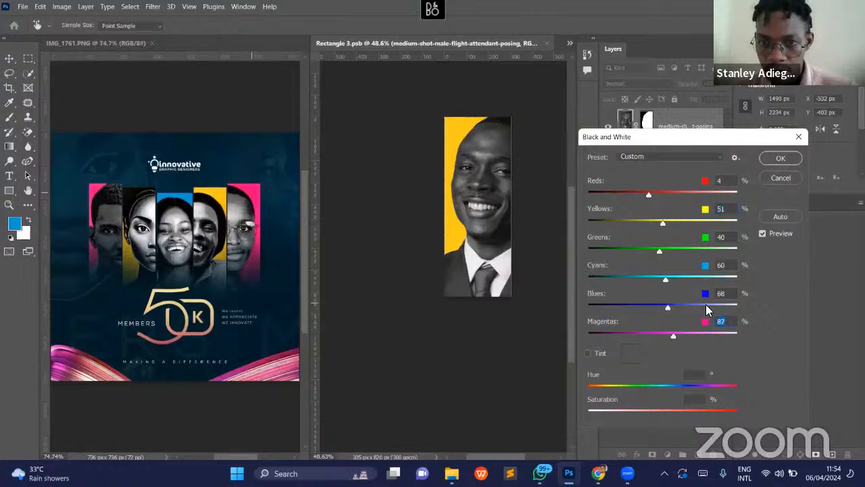
pyautogui.moveTo(647, 306); pyautogui.dragTo(667, 306)
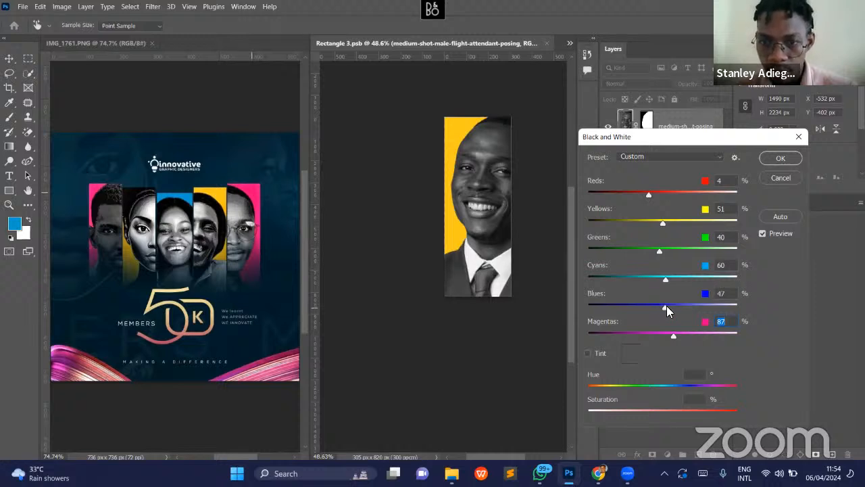
pyautogui.click(652, 304)
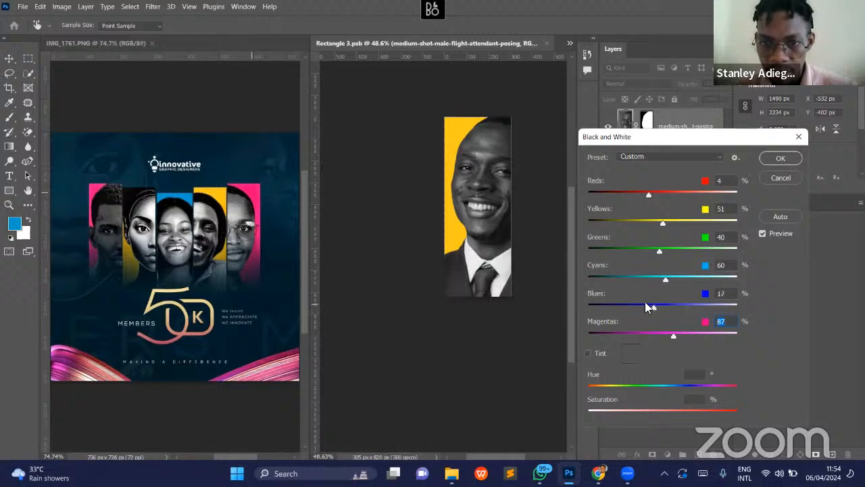
pyautogui.click(642, 304)
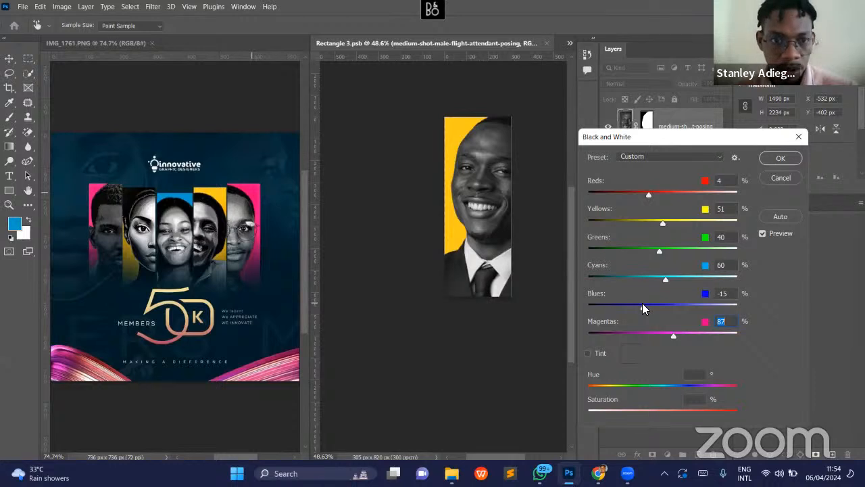
pyautogui.click(773, 159)
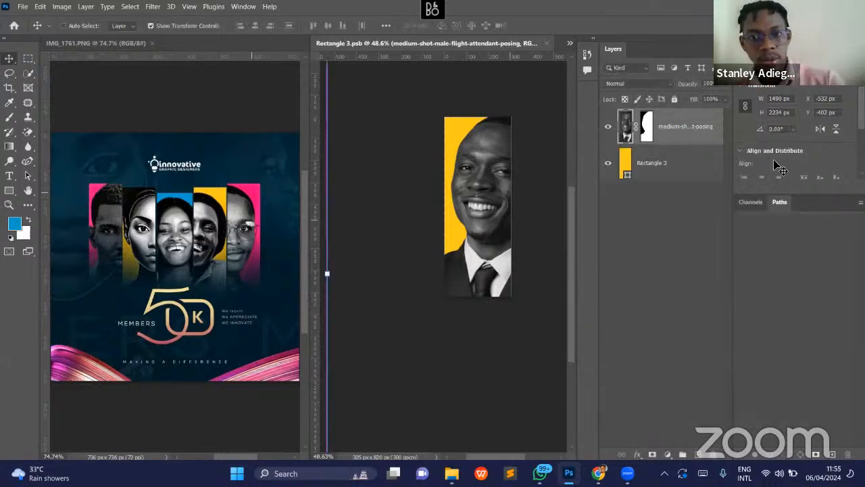
# - Save the Rectangle 3 smart object's contents and close it to return to the Test Church Flier document
pyautogui.hotkey('ctrl', 's')
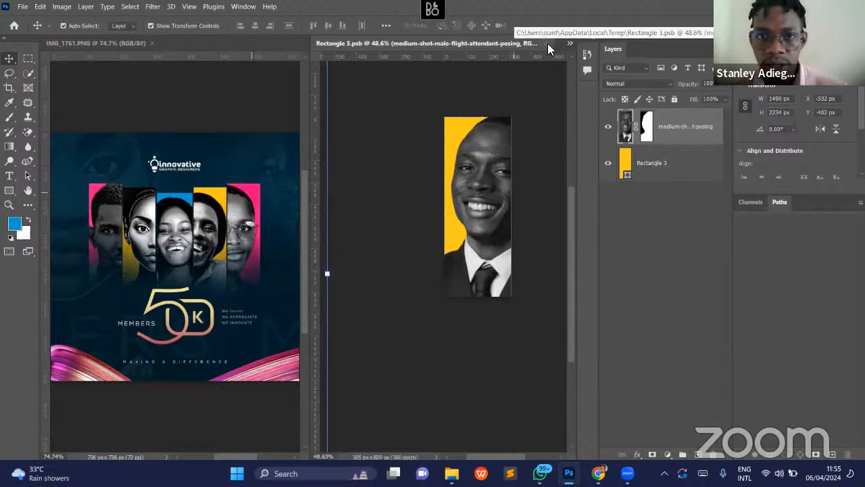
pyautogui.click(548, 44)
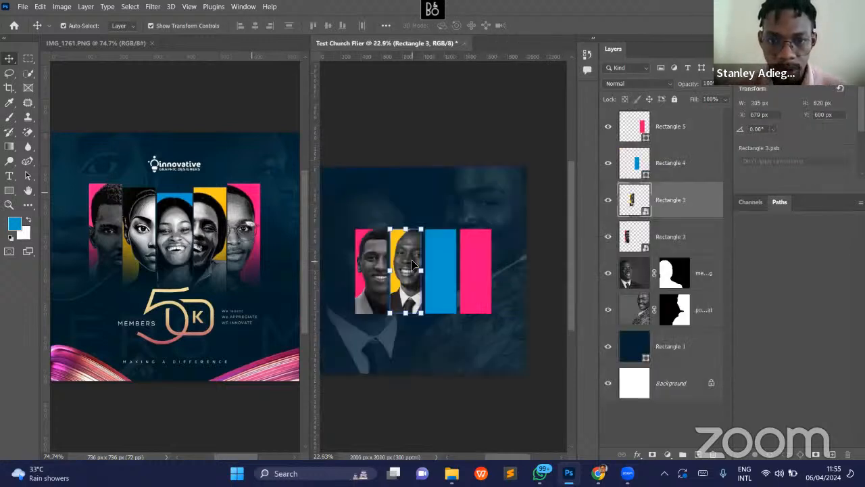
pyautogui.click(465, 202)
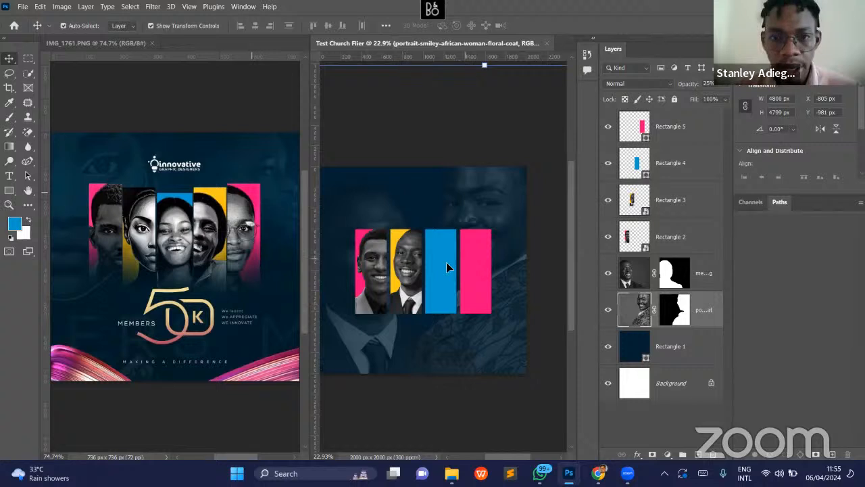
# - Convert the blue Rectangle 4 layer to a smart object
pyautogui.click(690, 177)
pyautogui.rightClick(688, 177)
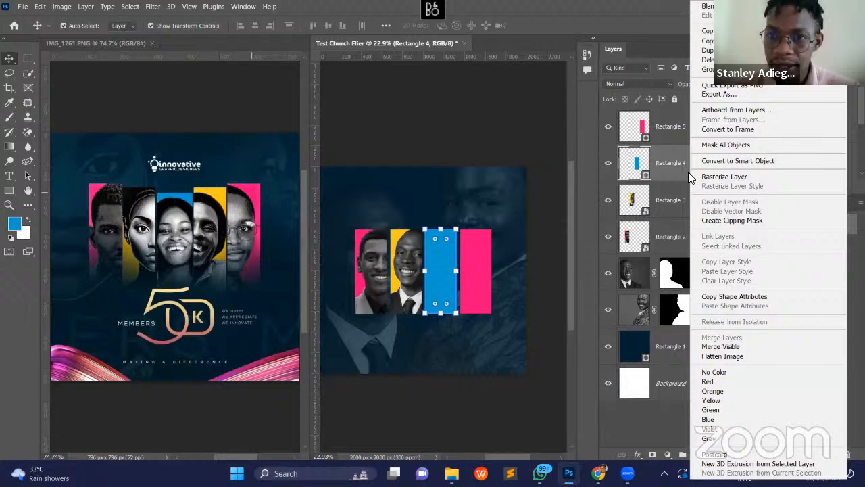
pyautogui.click(728, 164)
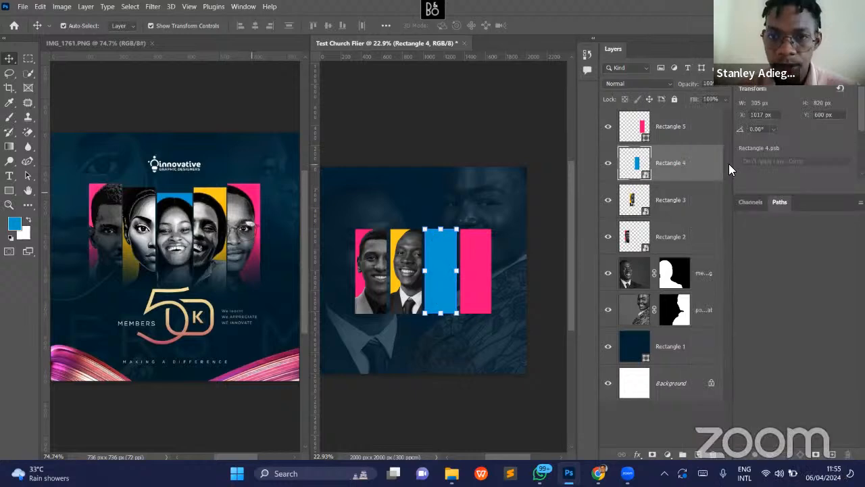
# - Open the Rectangle 4 smart object's contents and place portrait-smiley-african-woman-floral-coat.jpg from Downloads as an embedded image
pyautogui.doubleClick(647, 174)
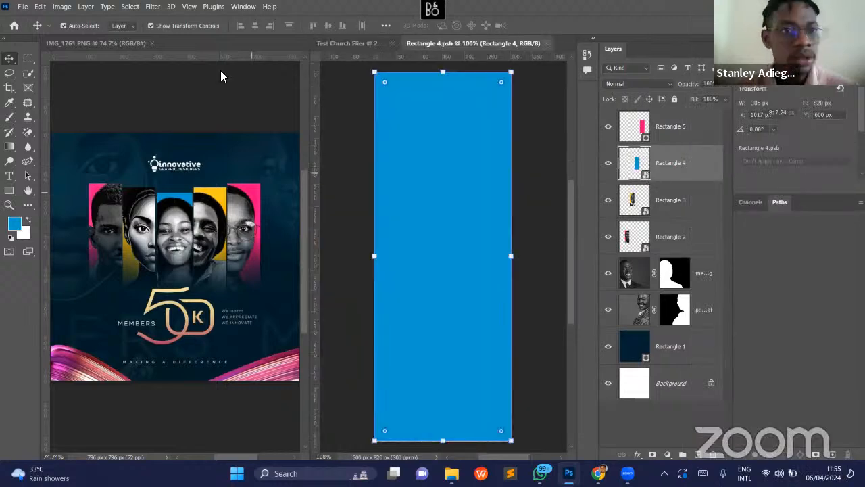
pyautogui.click(22, 7)
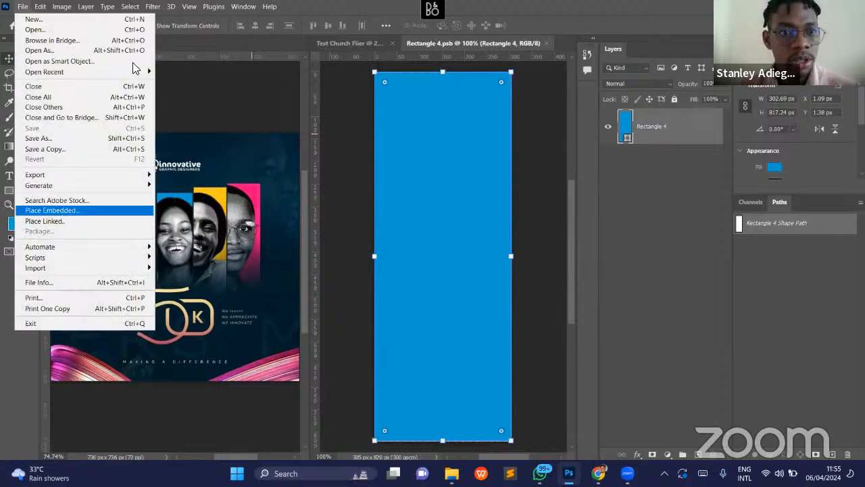
pyautogui.click(160, 107)
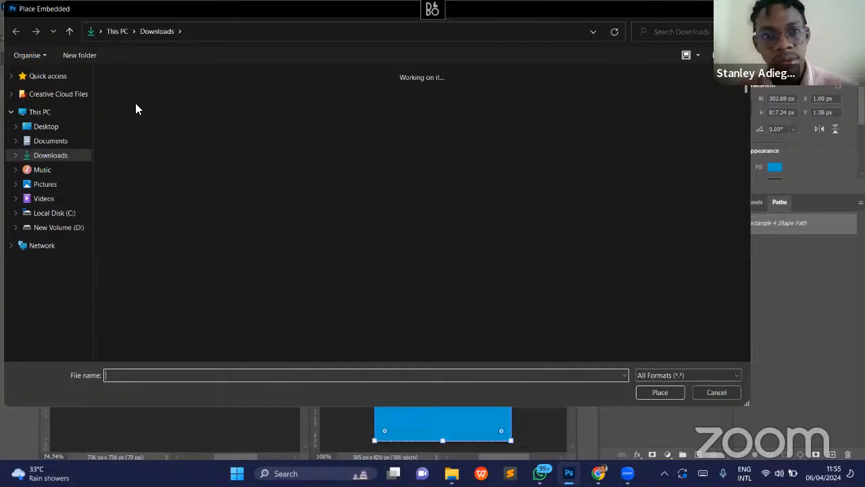
pyautogui.doubleClick(135, 103)
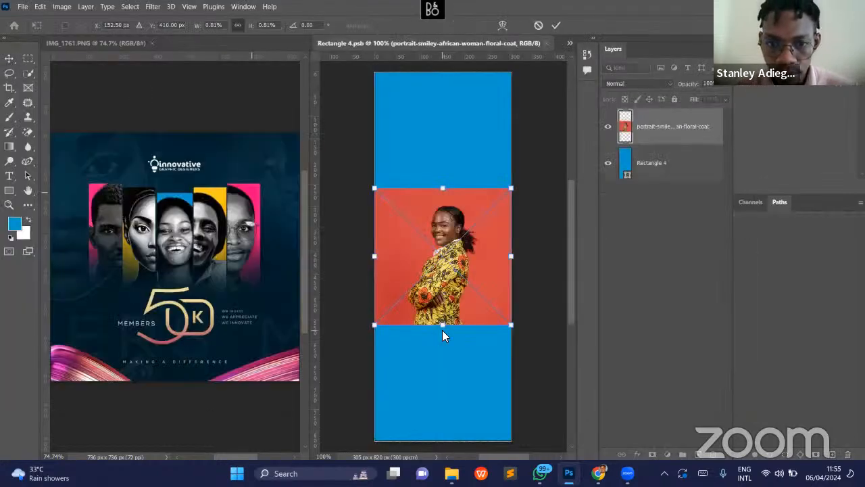
# - Scale the placed portrait up proportionally to about 1059 px wide so it covers the blue panel, and commit it
pyautogui.moveTo(442, 327); pyautogui.dragTo(456, 450)
pyautogui.moveTo(444, 141); pyautogui.dragTo(451, 42)
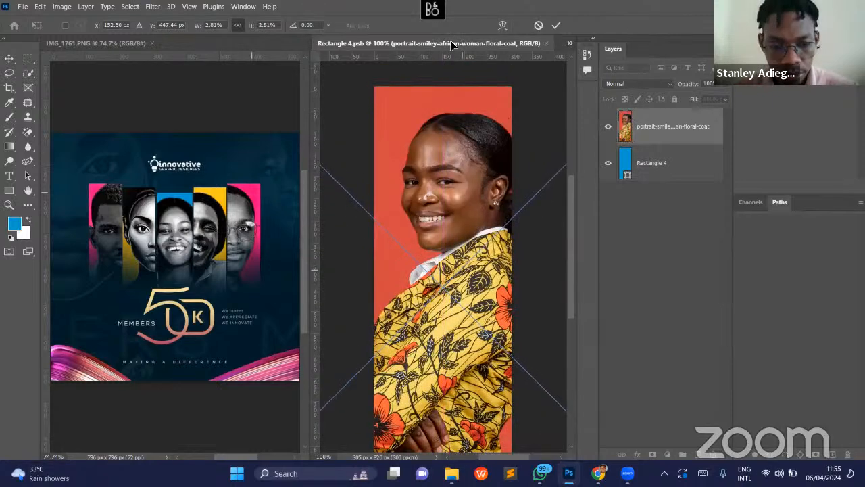
pyautogui.press('Return')
# - Enlarge the woman's portrait proportionally to about 2232 x 2232 px and commit the transform
pyautogui.press('z')
pyautogui.moveTo(495, 296); pyautogui.dragTo(470, 294)
pyautogui.press('v')
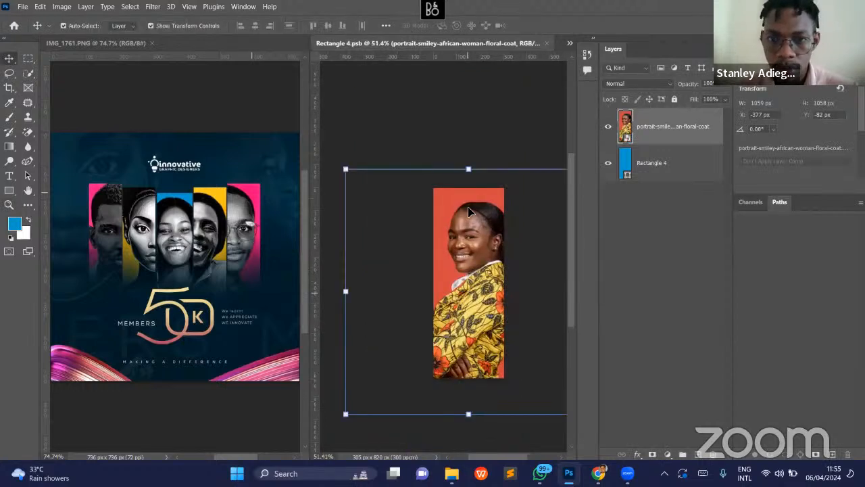
pyautogui.moveTo(470, 172); pyautogui.dragTo(471, 107)
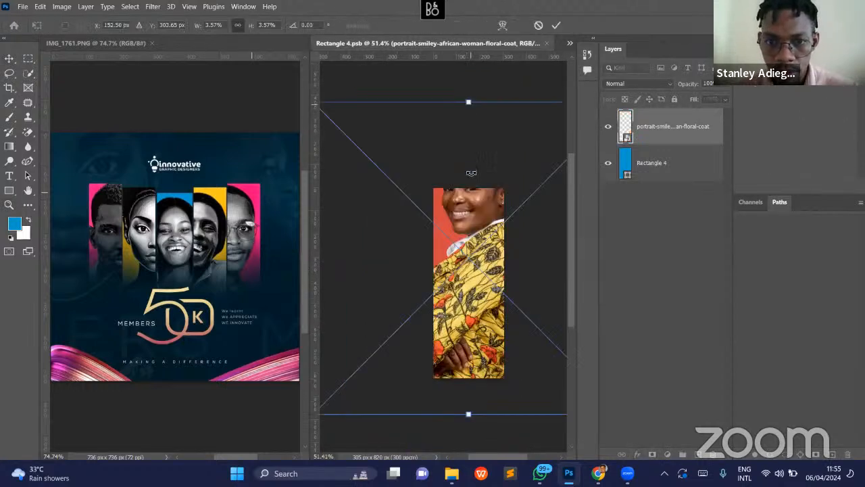
pyautogui.scroll(-3, 468, 317)
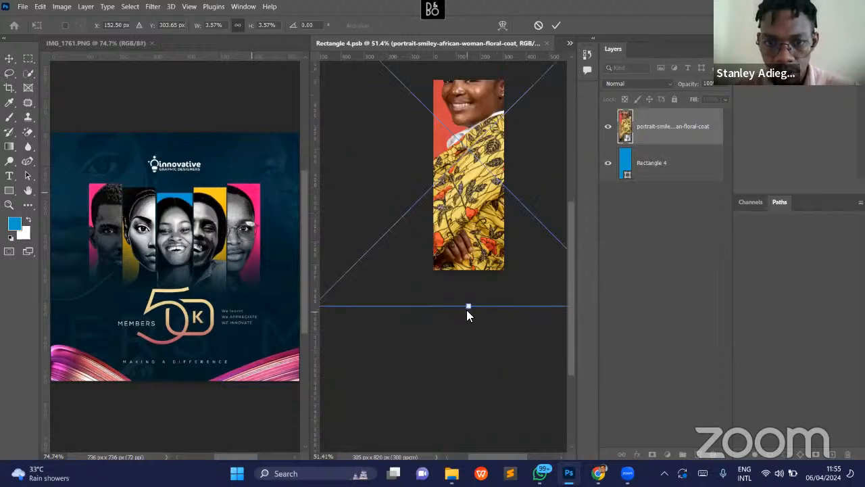
pyautogui.moveTo(469, 380); pyautogui.dragTo(473, 437)
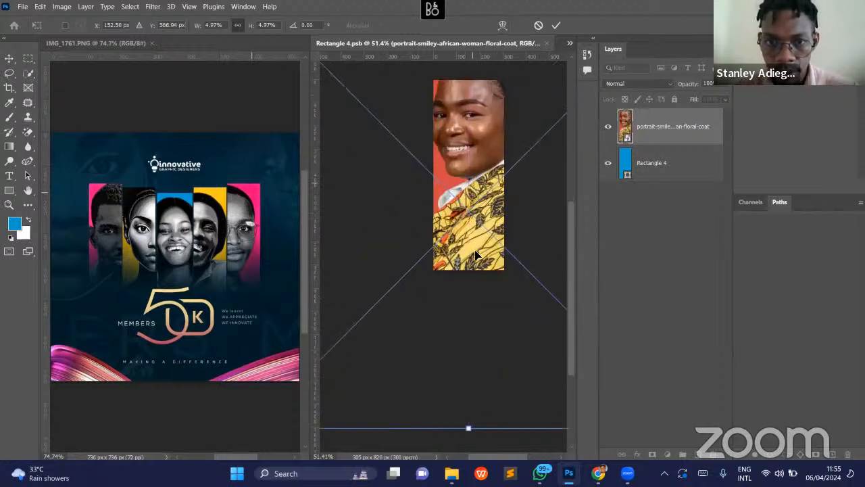
pyautogui.moveTo(472, 205); pyautogui.dragTo(470, 123)
pyautogui.moveTo(466, 344); pyautogui.dragTo(477, 429)
pyautogui.press('Return')
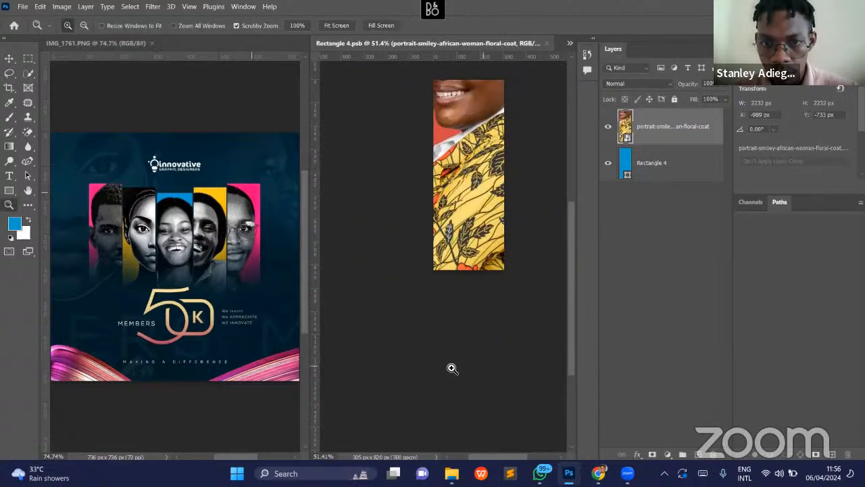
# - Move the enlarged portrait to about X -911 px, Y -296 px so the woman's face fills the panel
pyautogui.scroll(-2, 460, 367)
pyautogui.press('v')
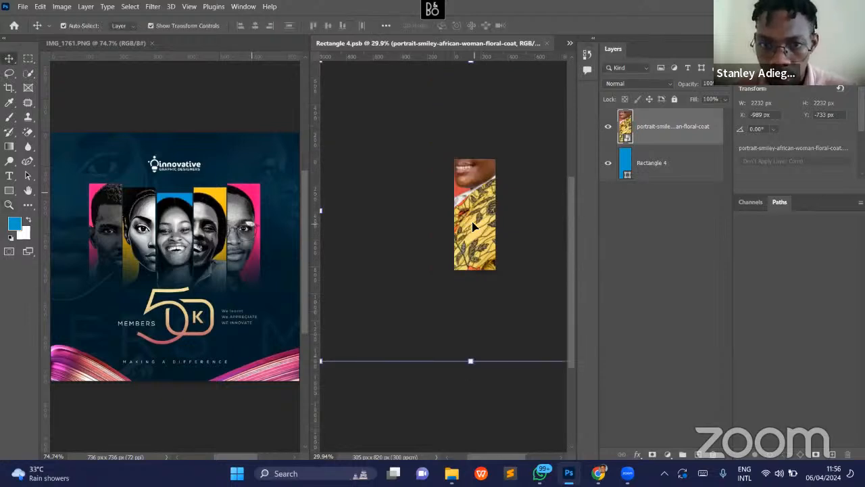
pyautogui.moveTo(472, 198); pyautogui.dragTo(484, 286)
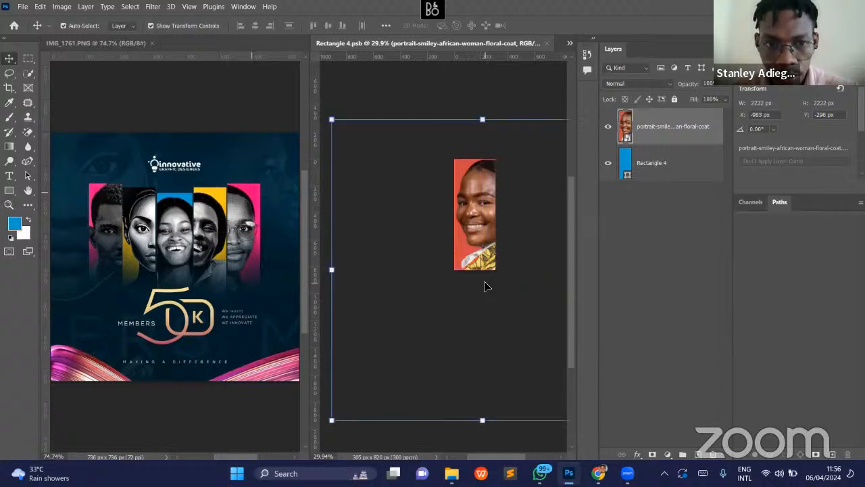
pyautogui.press('Left')
pyautogui.press('Left')
pyautogui.press('Left')
pyautogui.press('Left')
pyautogui.press('Left')
pyautogui.press('Left')
pyautogui.press('Left')
pyautogui.press('Left')
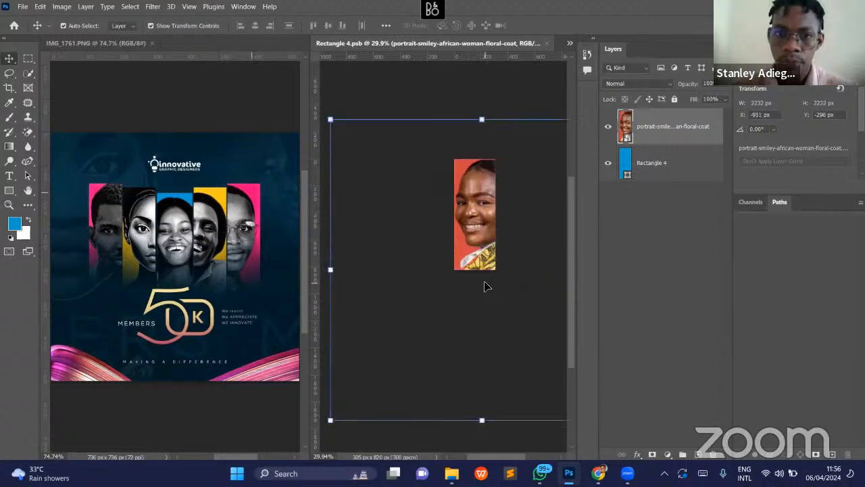
# - Rasterize the woman's portrait layer and remove its background
pyautogui.rightClick(688, 131)
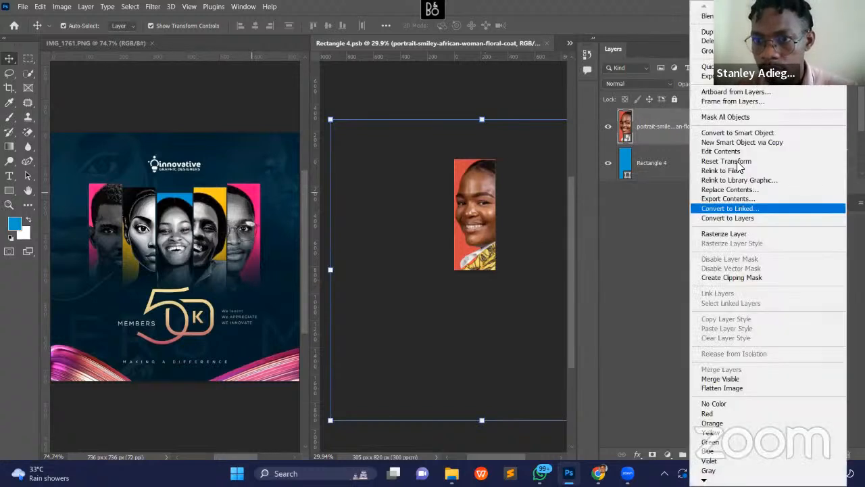
pyautogui.click(725, 234)
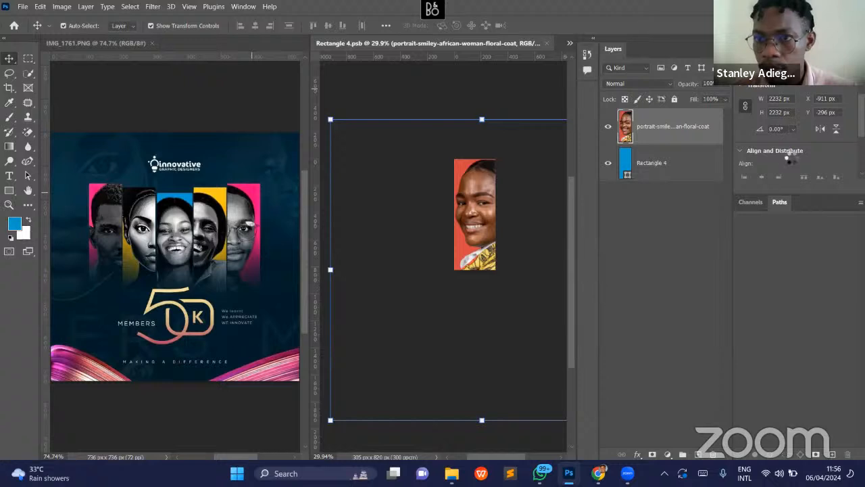
pyautogui.scroll(-2, 789, 157)
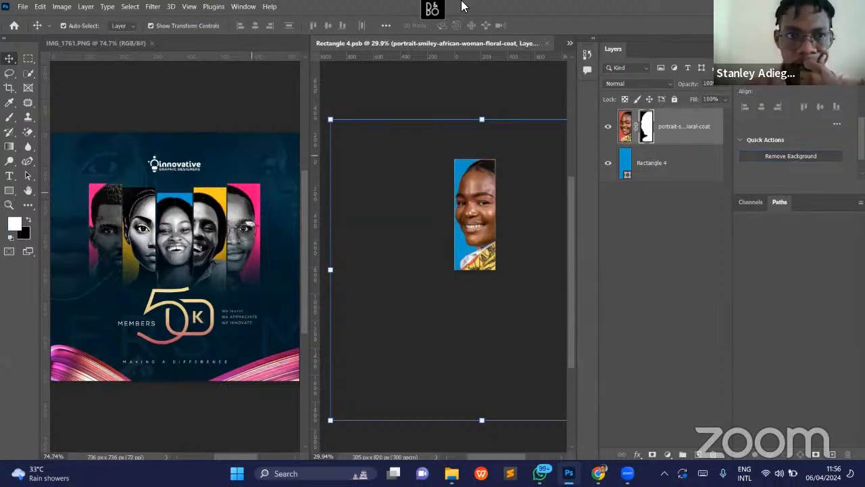
# - Target the woman's portrait image instead of its mask and open the Black & White adjustment for it
pyautogui.click(59, 8)
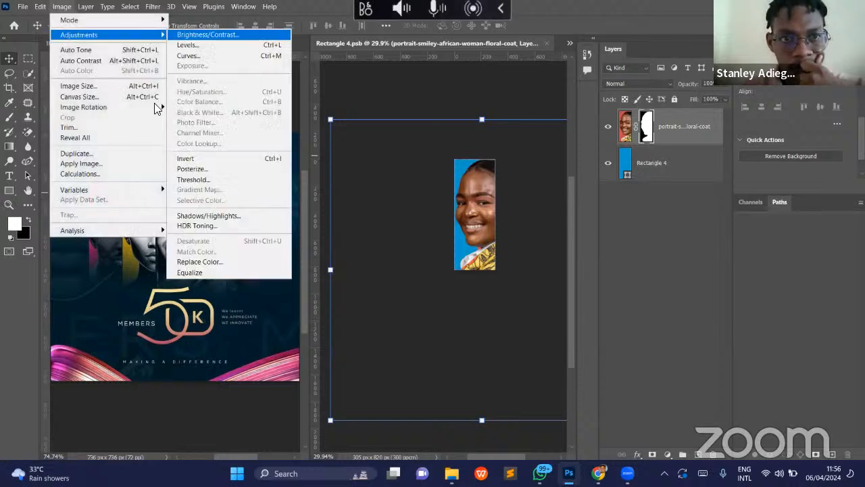
pyautogui.moveTo(109, 35)
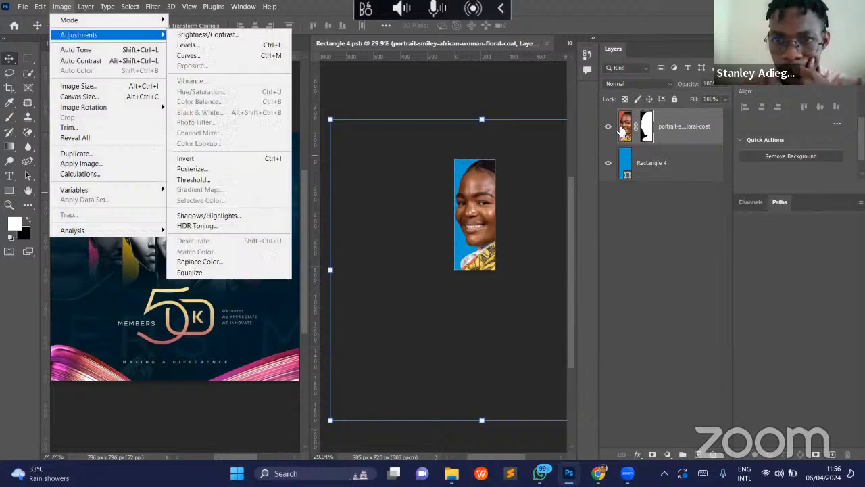
pyautogui.click(621, 130)
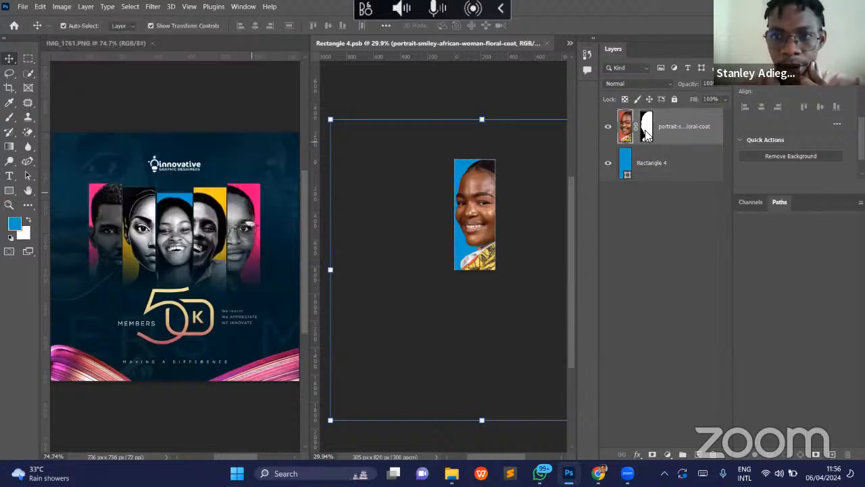
pyautogui.click(60, 7)
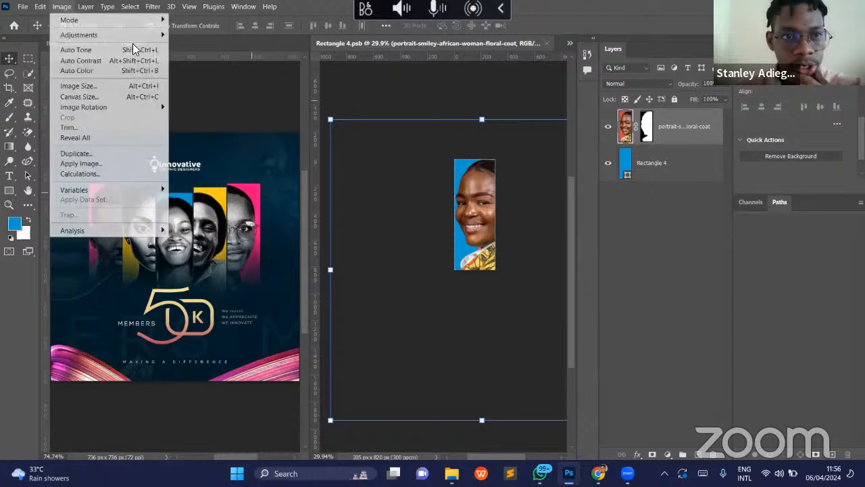
pyautogui.moveTo(108, 34)
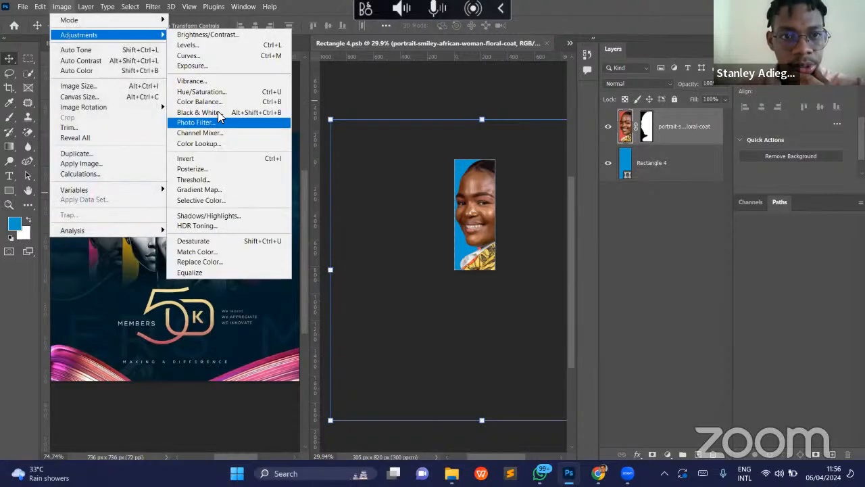
pyautogui.click(225, 111)
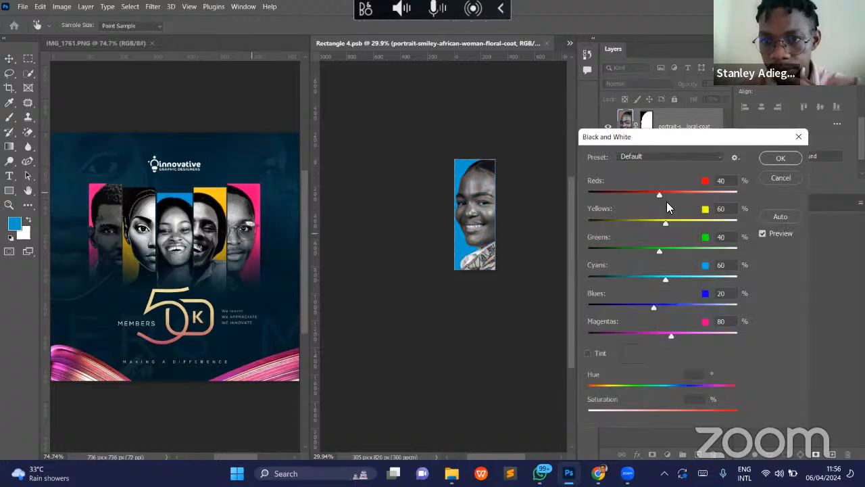
# - Apply the Black & White adjustment with Reds -2%, Yellows 25%, Cyans 151%, Blues -17% and Magentas 25%
pyautogui.moveTo(651, 194); pyautogui.dragTo(646, 199)
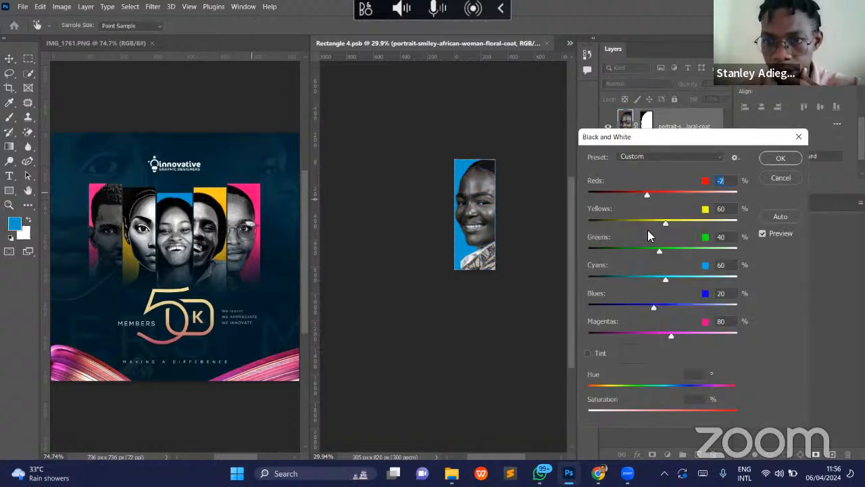
pyautogui.moveTo(667, 222); pyautogui.dragTo(654, 224)
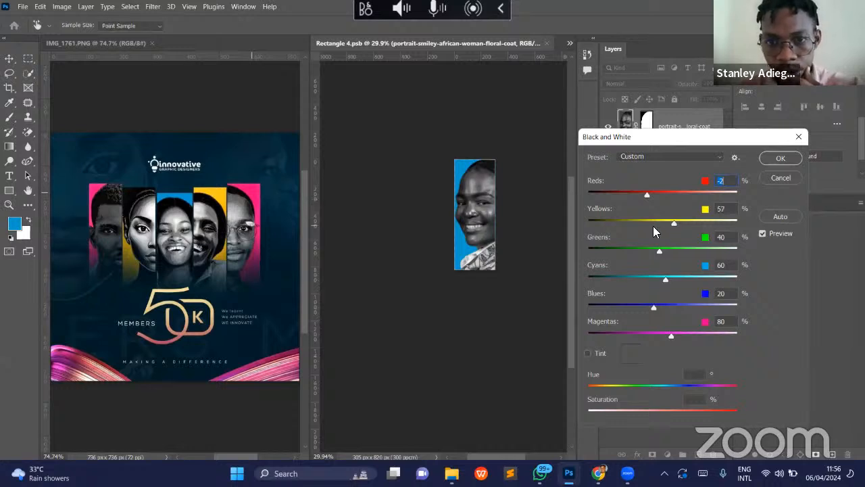
pyautogui.moveTo(651, 309); pyautogui.dragTo(722, 306)
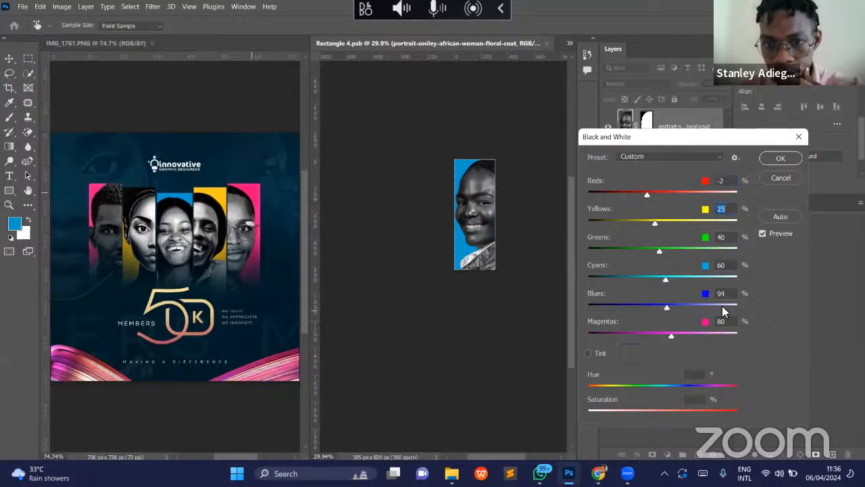
pyautogui.click(642, 306)
pyautogui.moveTo(665, 280); pyautogui.dragTo(704, 279)
pyautogui.moveTo(660, 250); pyautogui.dragTo(630, 250)
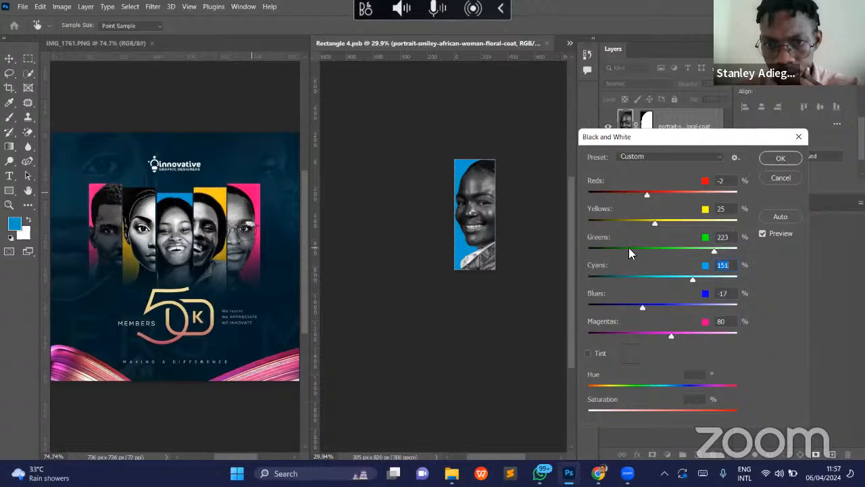
pyautogui.click(654, 336)
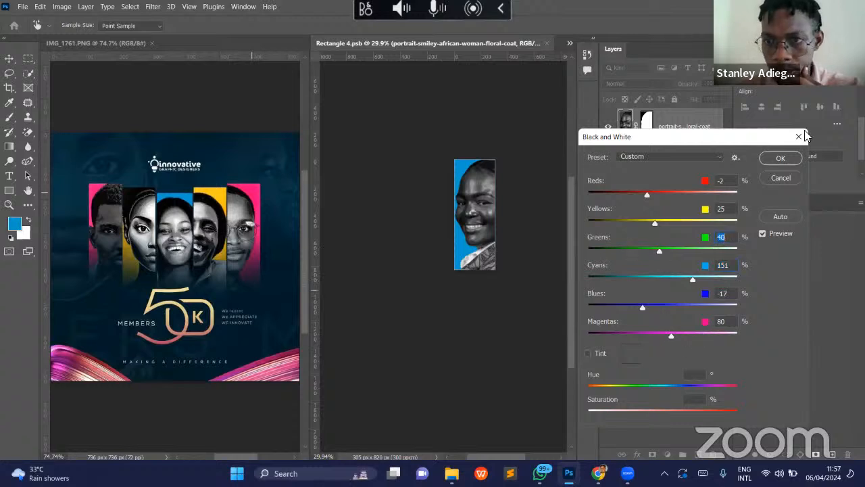
pyautogui.click(783, 158)
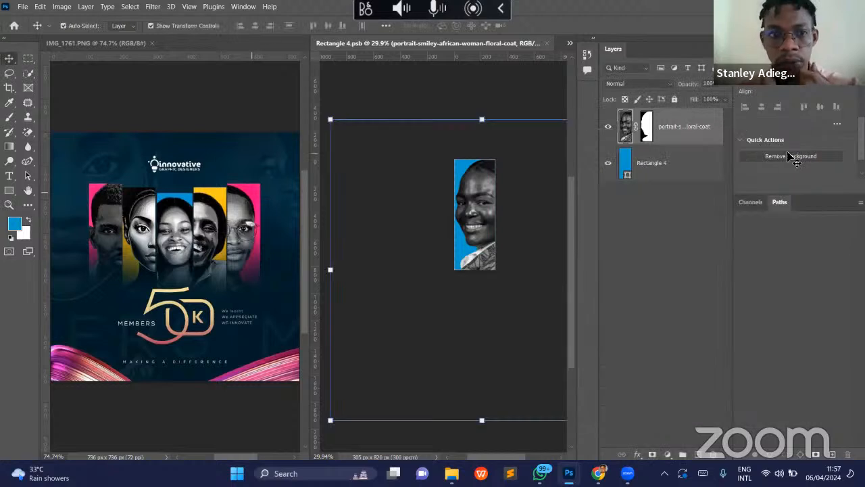
# - Save the Rectangle 4 smart object's contents and switch back to the Test Church Flier document
pyautogui.click(480, 88)
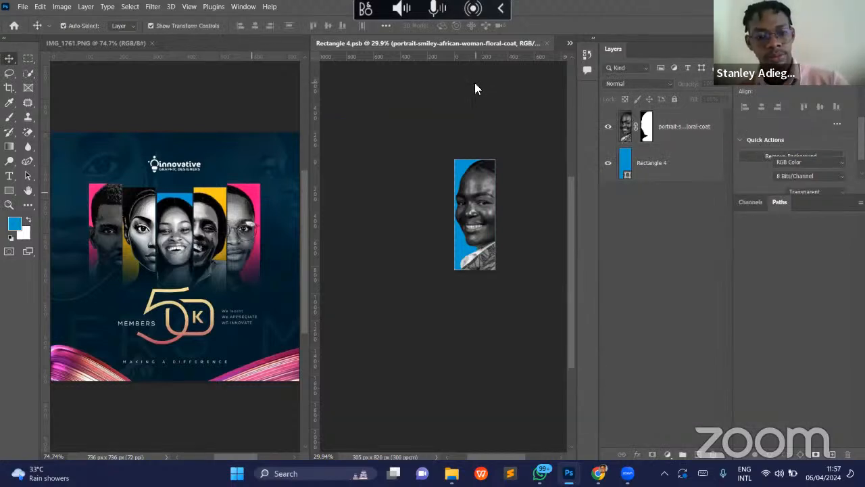
pyautogui.hotkey('ctrl', 's')
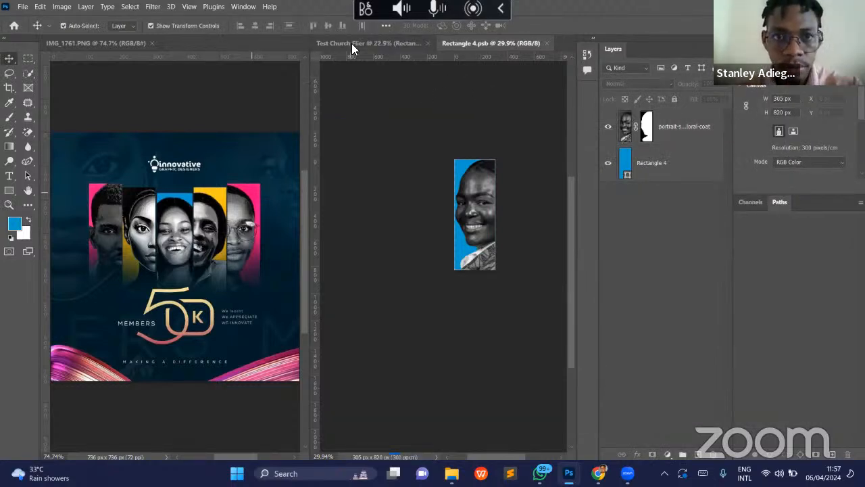
pyautogui.click(351, 43)
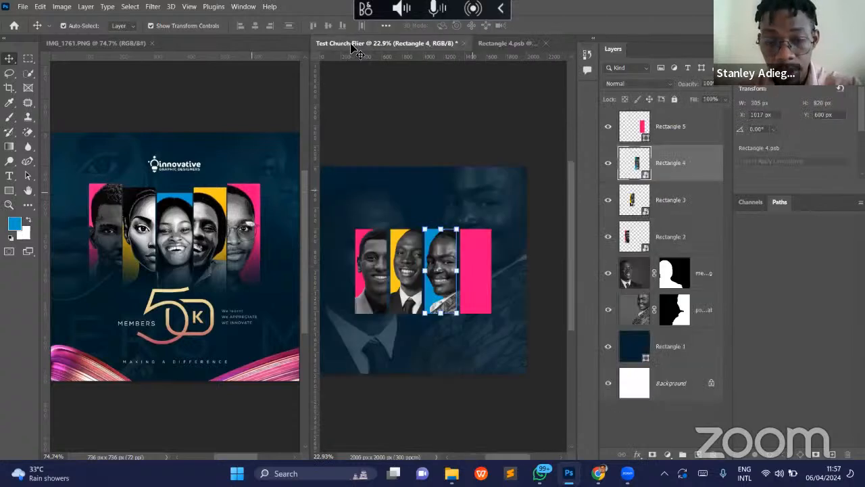
pyautogui.click(351, 44)
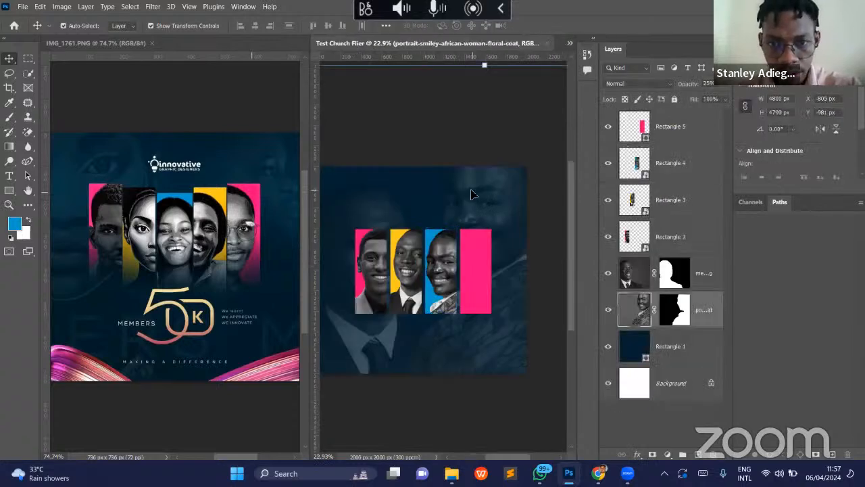
# - Place front-view-woman-with-smartphone-studio.jpg from the MARCH DESIGN TRAINING folder as an embedded image above Rectangle 5 and move it down the canvas
pyautogui.click(482, 270)
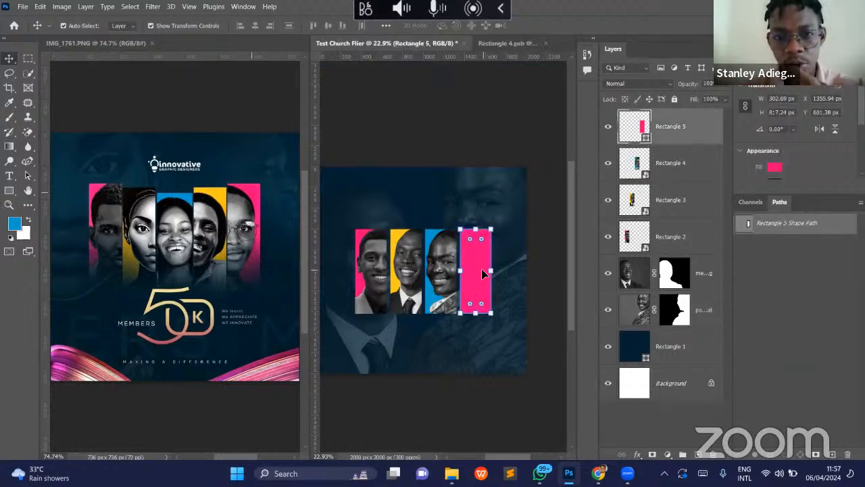
pyautogui.click(23, 8)
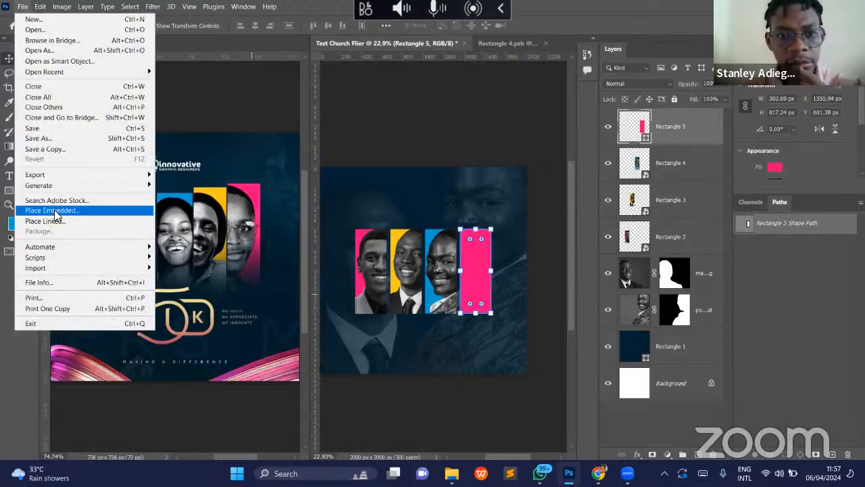
pyautogui.click(56, 212)
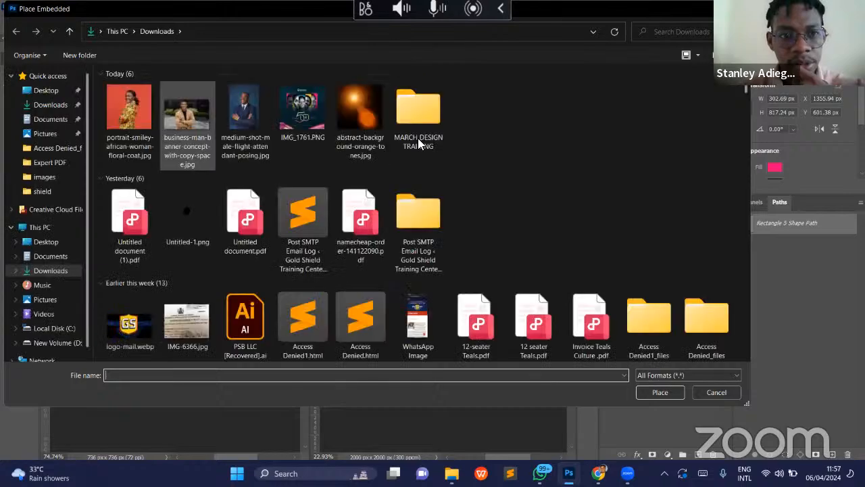
pyautogui.doubleClick(419, 141)
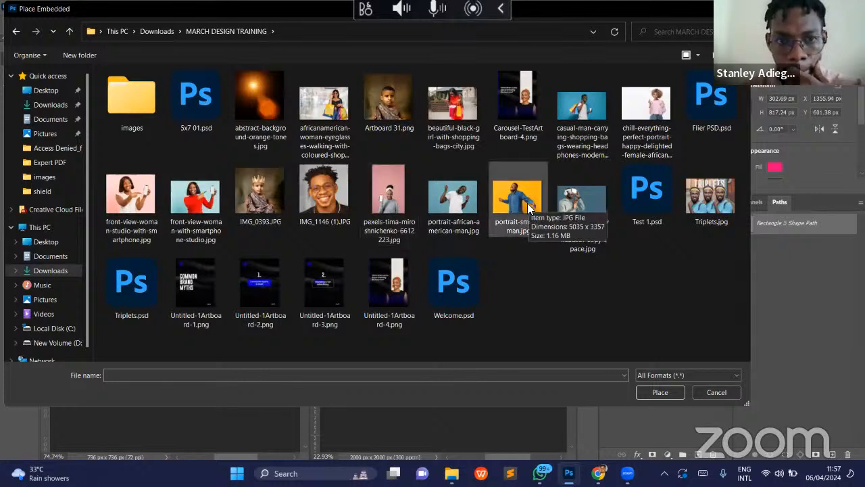
pyautogui.click(206, 196)
pyautogui.doubleClick(206, 196)
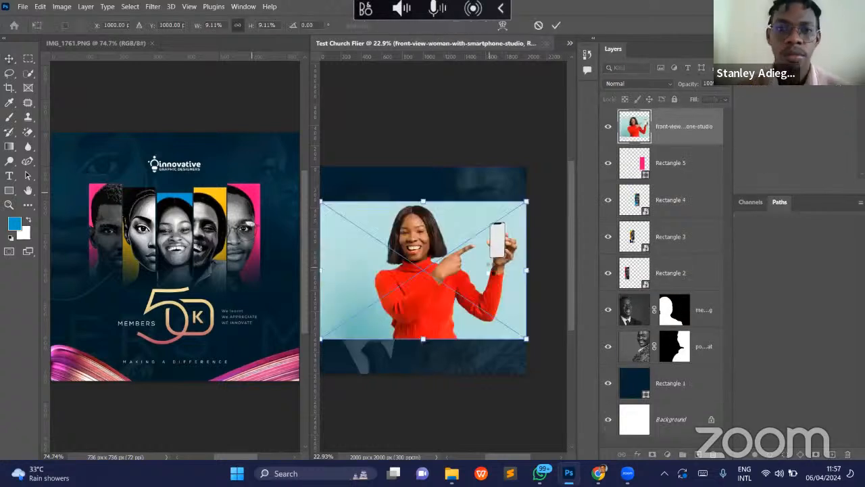
pyautogui.press('Return')
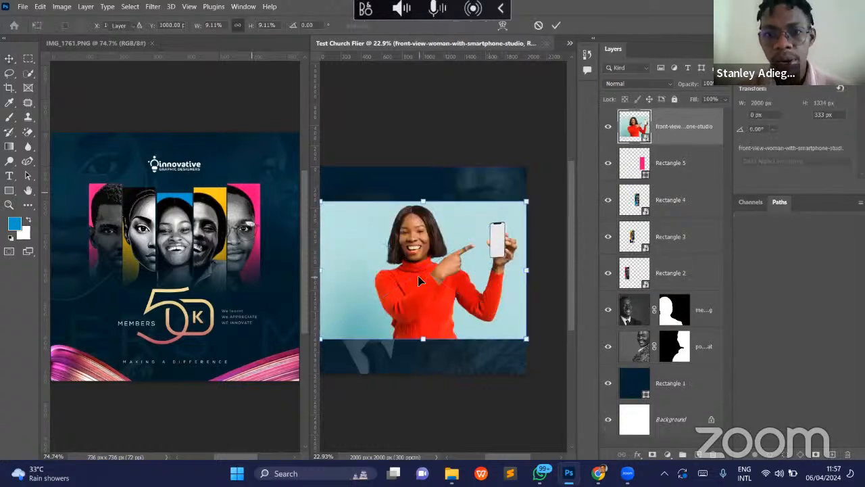
pyautogui.moveTo(447, 287); pyautogui.dragTo(473, 288)
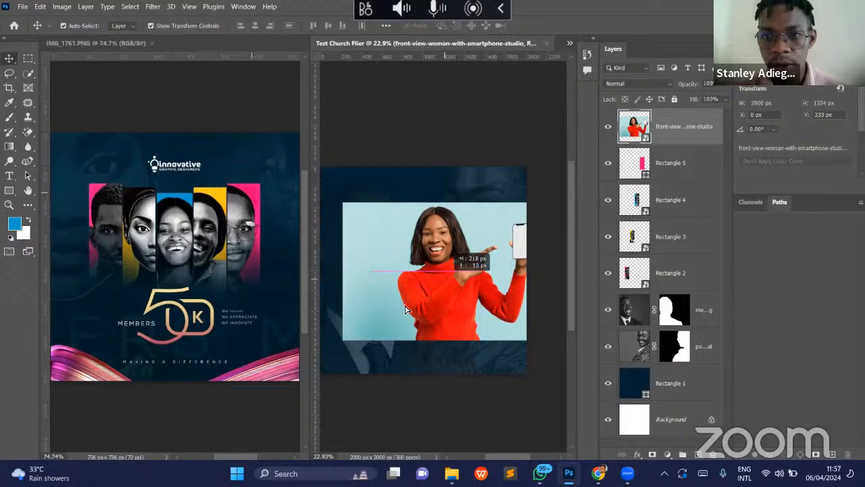
pyautogui.moveTo(406, 309); pyautogui.dragTo(404, 303)
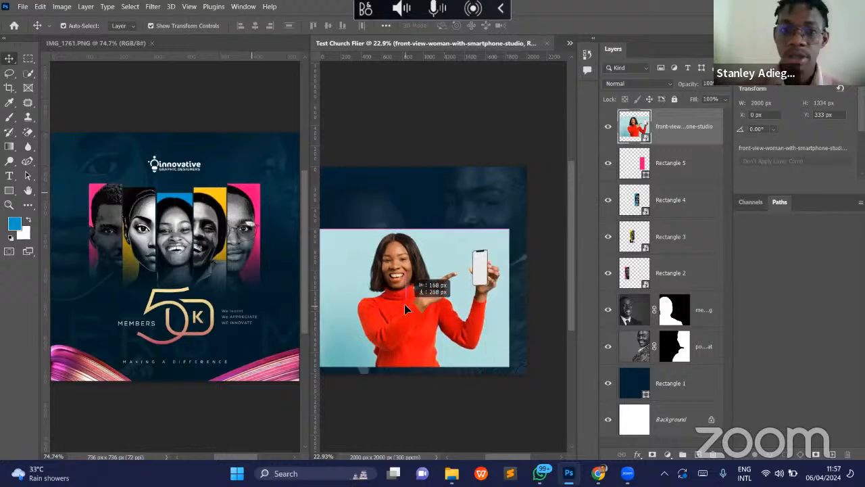
# - Convert the Rectangle 5 panel to a smart object and open its contents, closing the finished Rectangle 4.psb document
pyautogui.rightClick(680, 162)
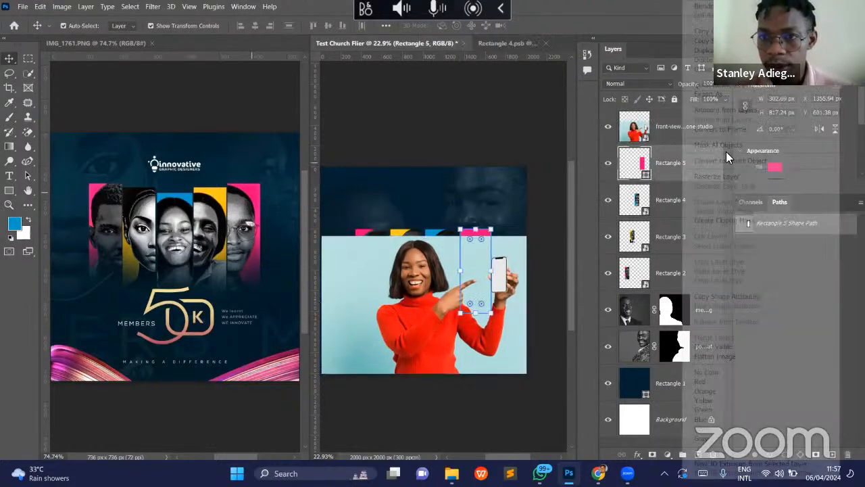
pyautogui.click(573, 194)
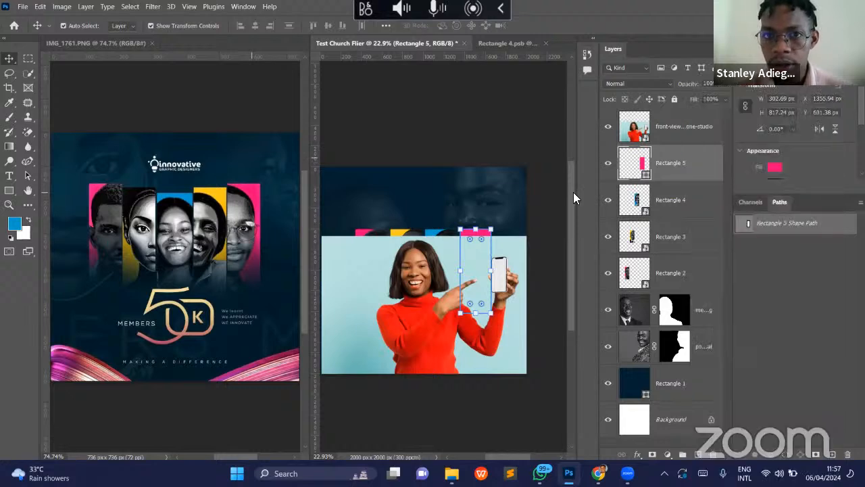
pyautogui.doubleClick(642, 175)
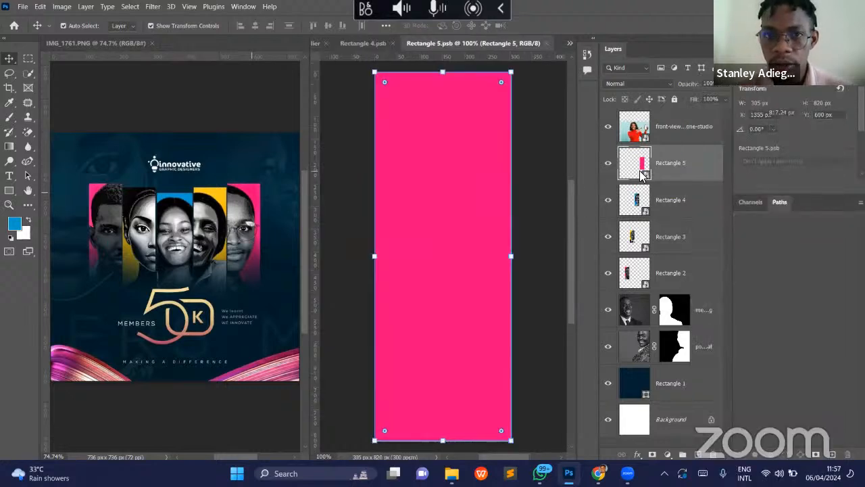
pyautogui.click(365, 43)
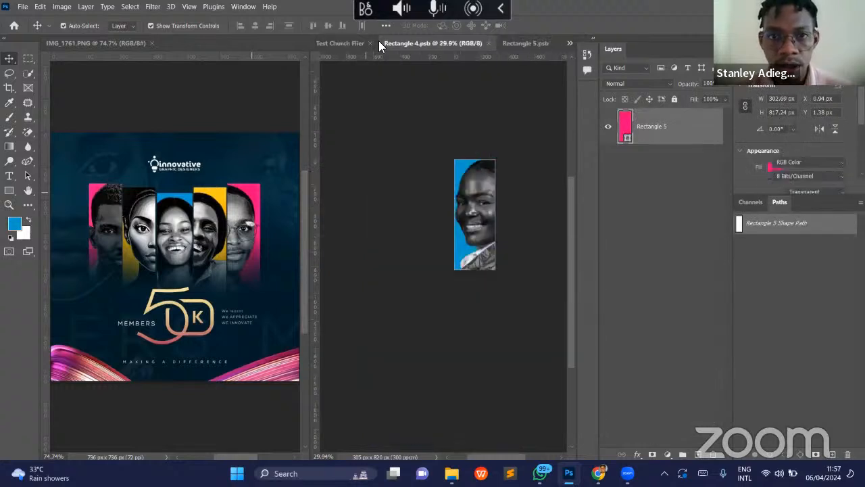
pyautogui.click(489, 43)
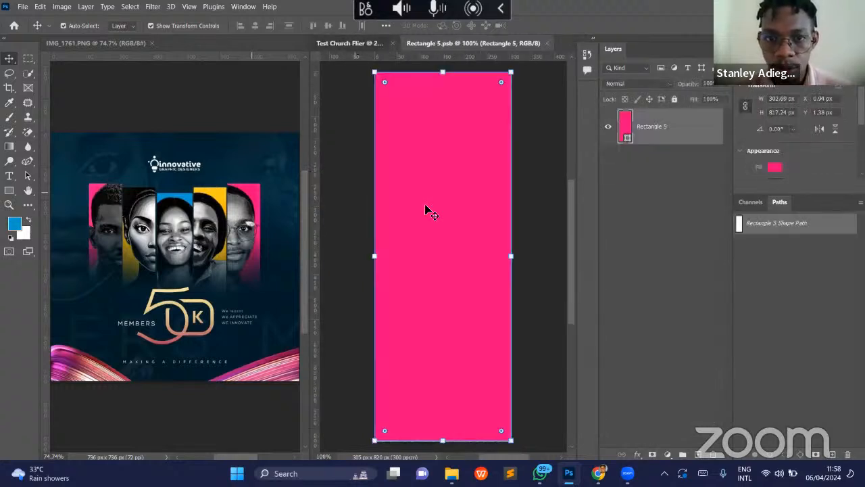
# - Cut the smartphone woman's photo out of Test Church Flier and paste it into Rectangle 5.psb
pyautogui.click(349, 43)
pyautogui.moveTo(416, 291); pyautogui.dragTo(432, 273)
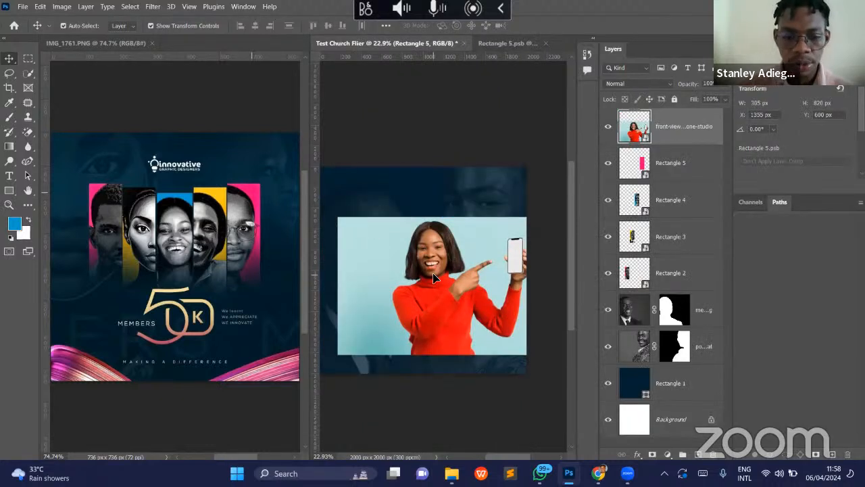
pyautogui.click(435, 277)
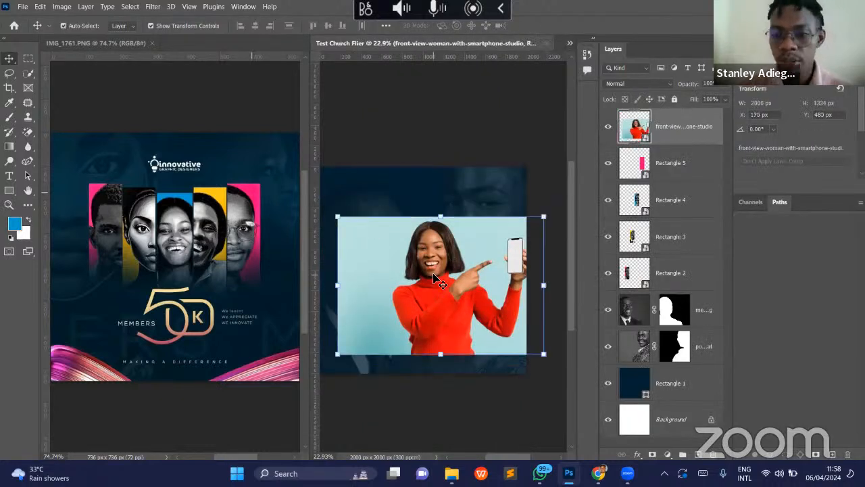
pyautogui.press('Delete')
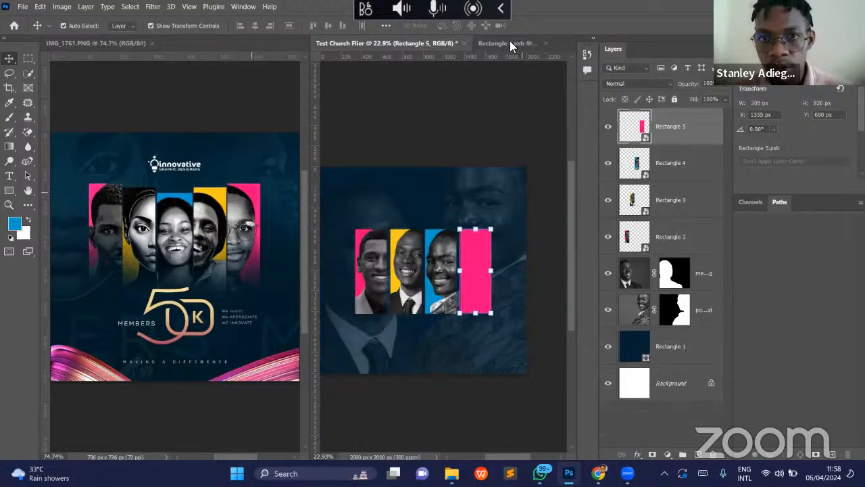
pyautogui.click(510, 42)
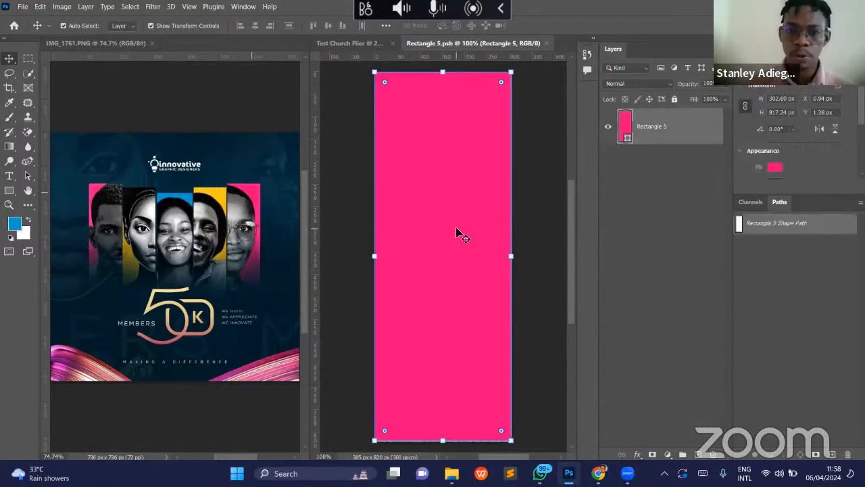
pyautogui.hotkey('ctrl', 'v')
# - Try to reposition the pasted woman's photo over the pink panel in Rectangle 5.psb
pyautogui.press('z')
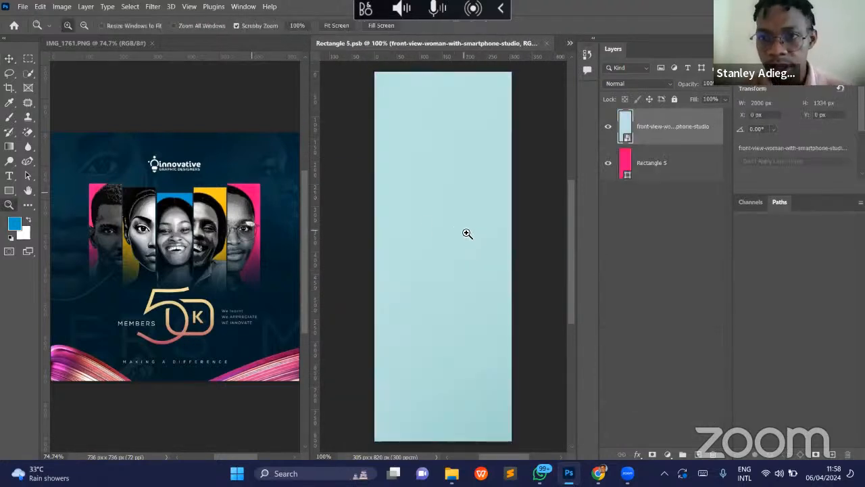
pyautogui.keyDown('alt'); pyautogui.click(421, 227); pyautogui.keyUp('alt')
pyautogui.scroll(2, 426, 229)
pyautogui.press('v')
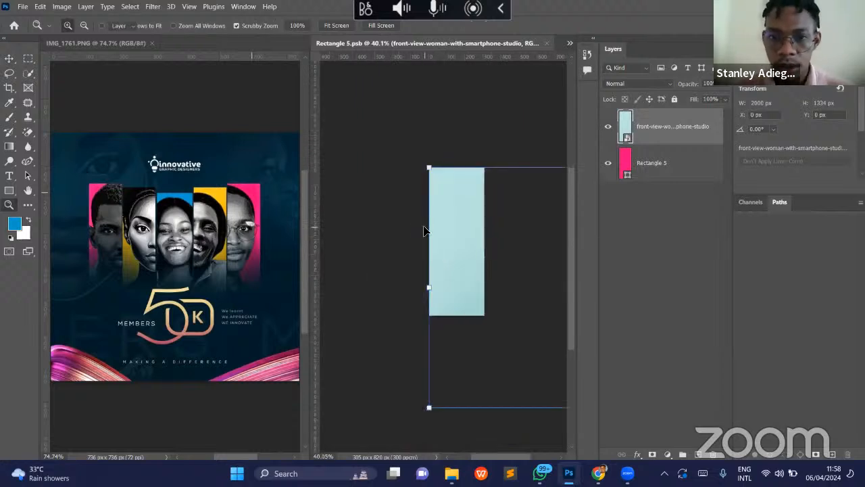
pyautogui.moveTo(466, 259); pyautogui.dragTo(303, 211)
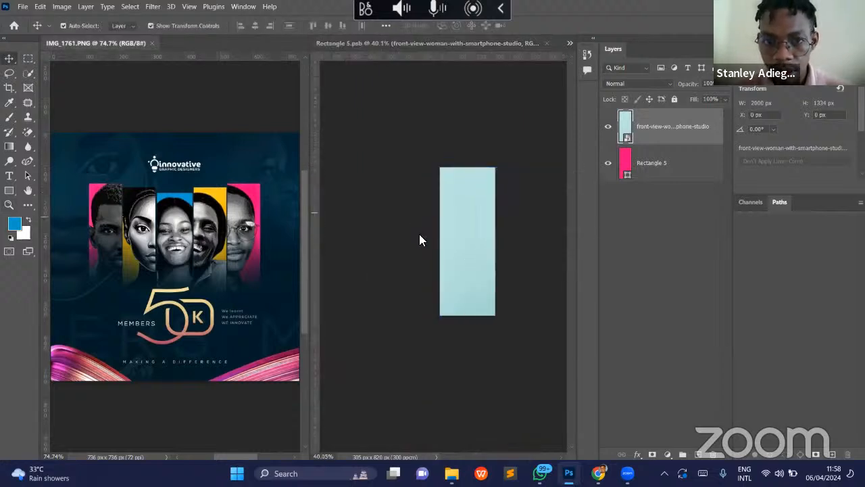
pyautogui.click(466, 254)
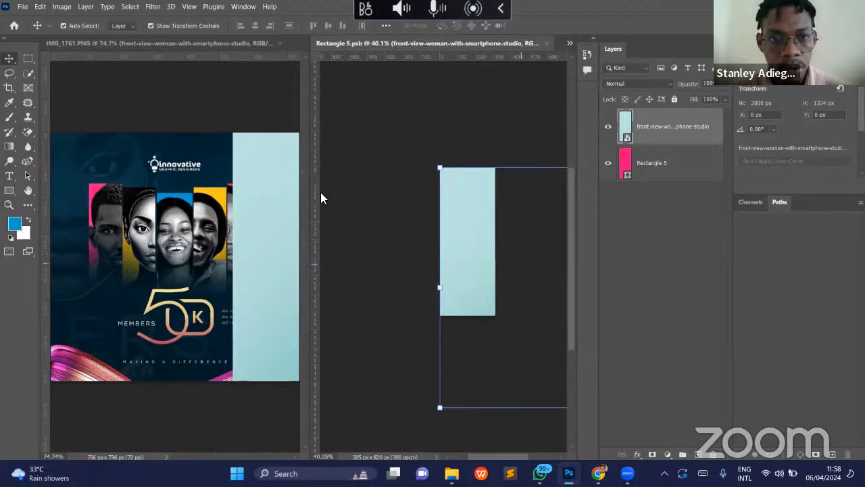
pyautogui.moveTo(470, 241); pyautogui.dragTo(444, 255)
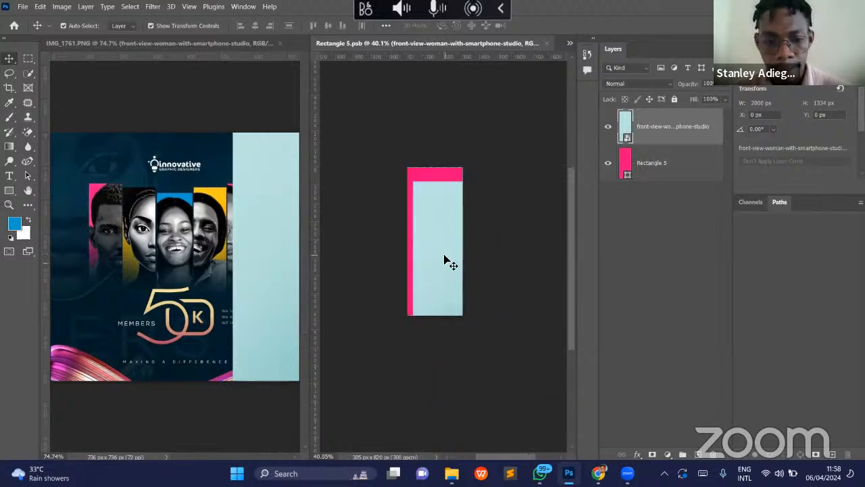
pyautogui.hotkey('ctrl', 'z')
pyautogui.hotkey('ctrl', 'z')
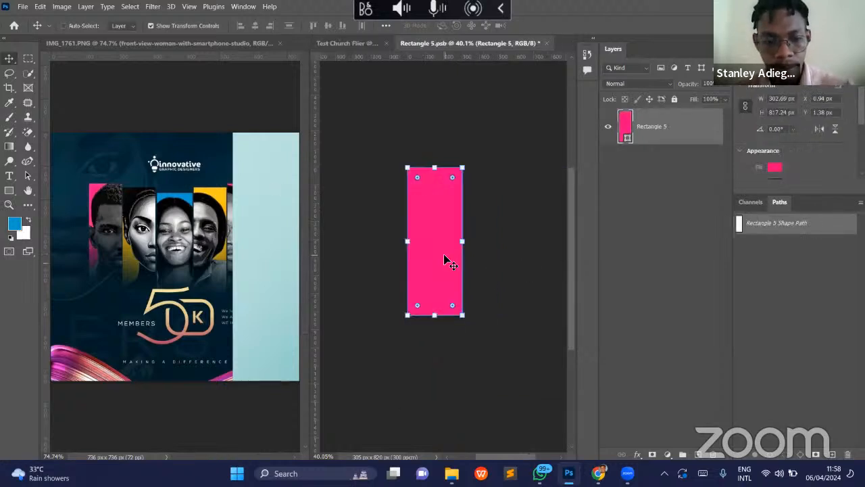
pyautogui.hotkey('ctrl', 'shift', 'z')
# - Copy the woman's photo from IMG_1761.PNG into Rectangle 5.psb with her face over the panel, and delete the stray copy from IMG_1761.PNG
pyautogui.click(265, 220)
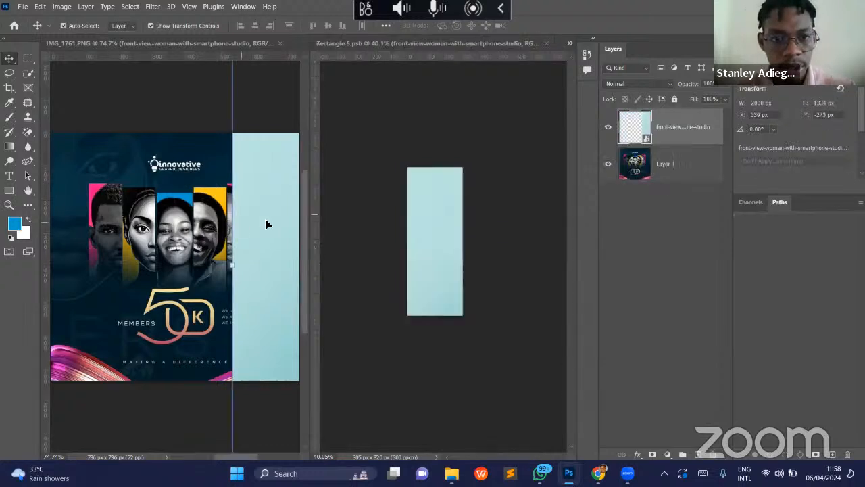
pyautogui.moveTo(424, 208); pyautogui.dragTo(505, 281)
pyautogui.moveTo(501, 280); pyautogui.dragTo(439, 253)
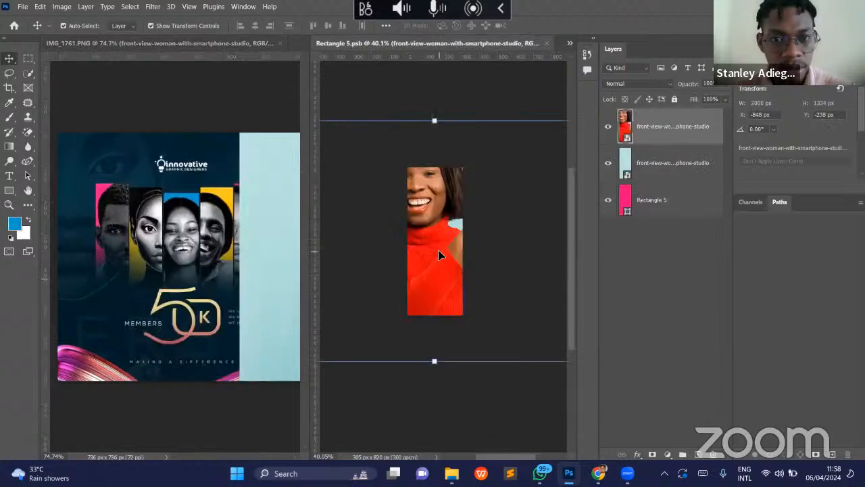
pyautogui.click(269, 221)
pyautogui.press('Delete')
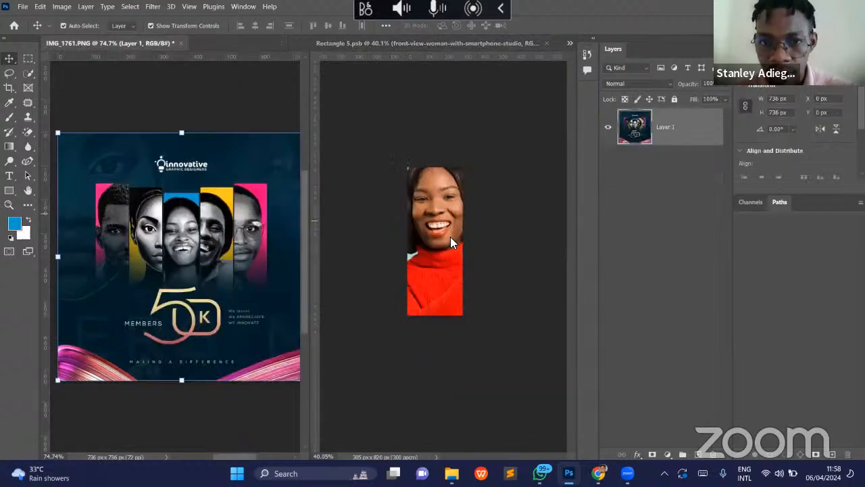
# - Shift the woman's photo down within the Rectangle 5 panel and enlarge it to 9.48% scale
pyautogui.click(452, 238)
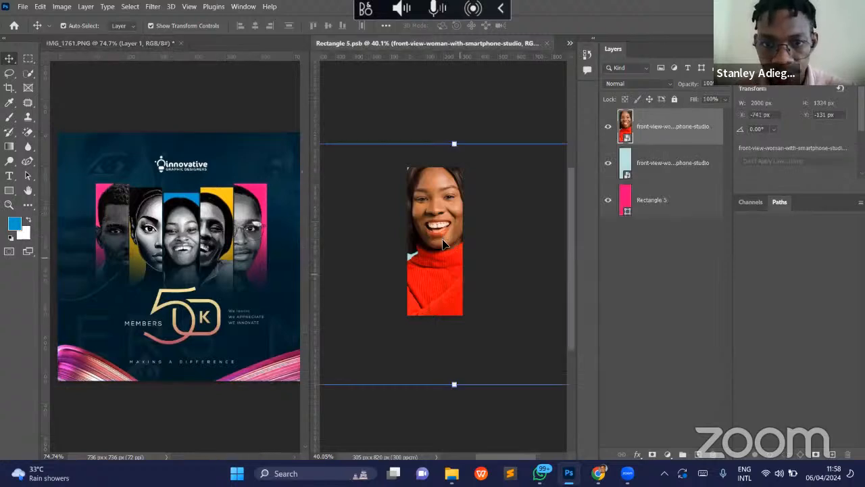
pyautogui.moveTo(443, 245); pyautogui.dragTo(457, 271)
pyautogui.moveTo(467, 176); pyautogui.dragTo(467, 169)
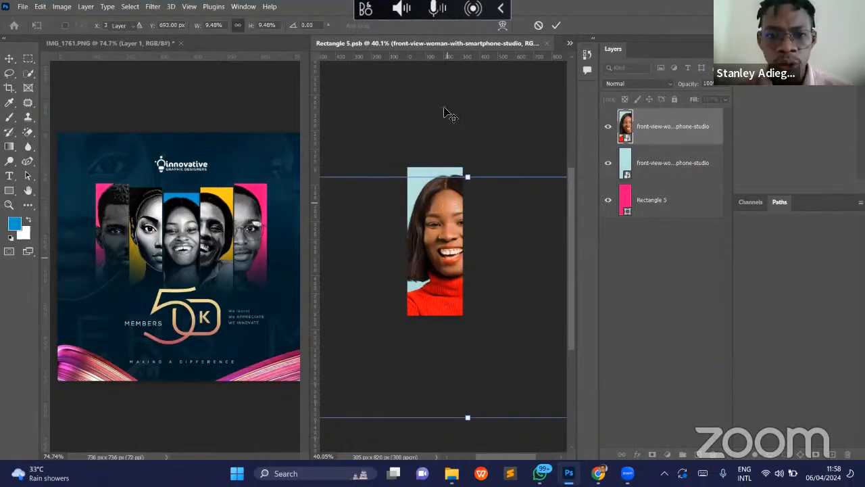
pyautogui.press('Return')
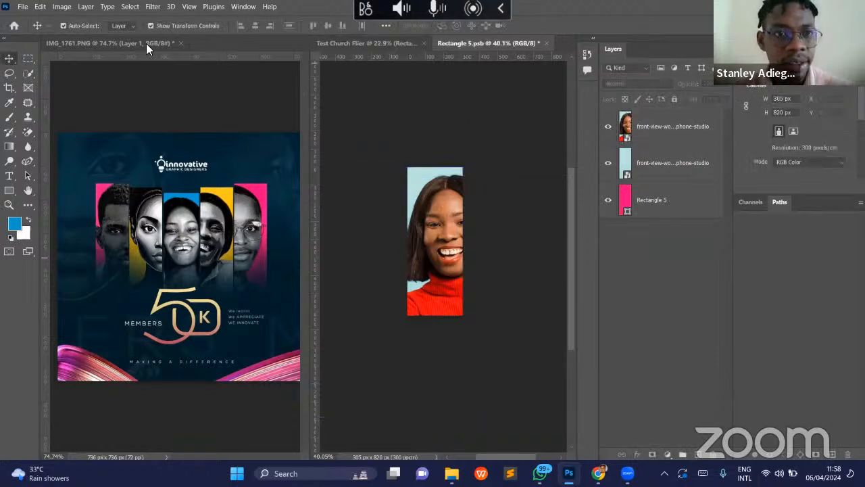
pyautogui.click(299, 40)
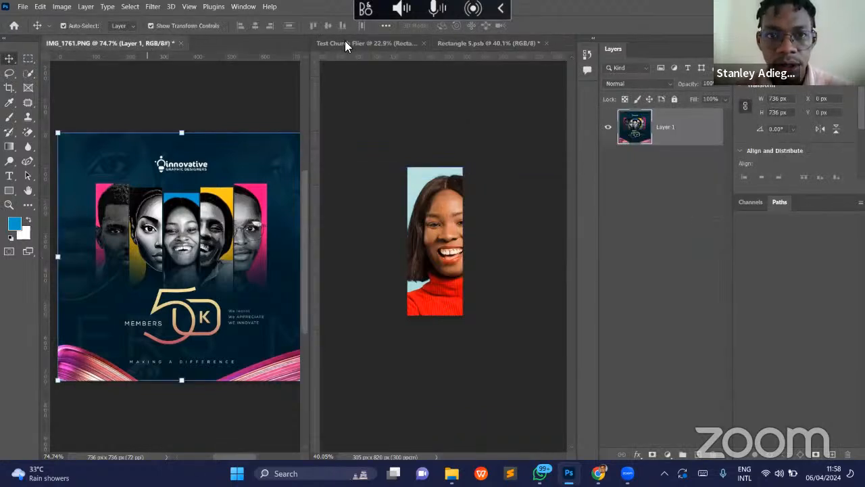
pyautogui.click(345, 42)
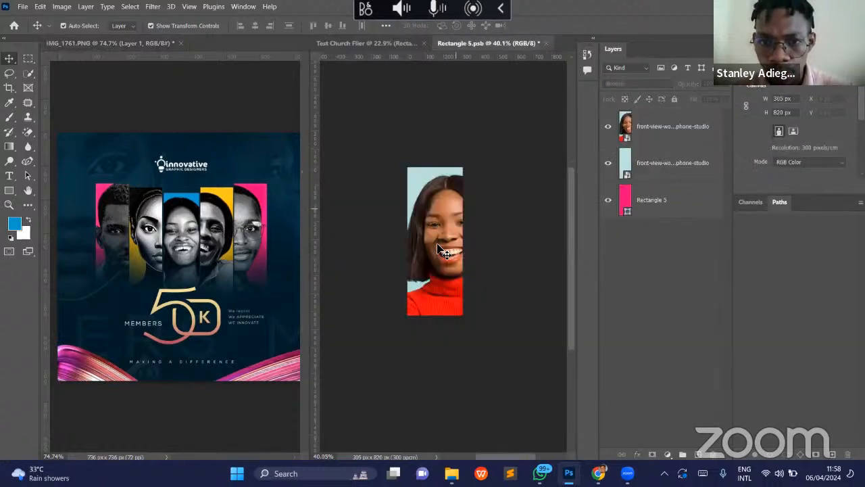
# - Fill the Rectangle 5 shape with the light blue sampled from the woman's photo background
pyautogui.click(668, 212)
pyautogui.press('i')
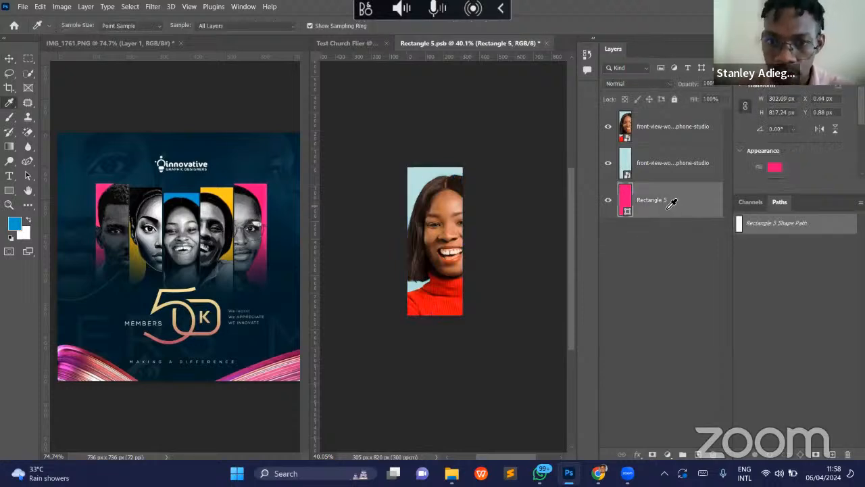
pyautogui.click(420, 178)
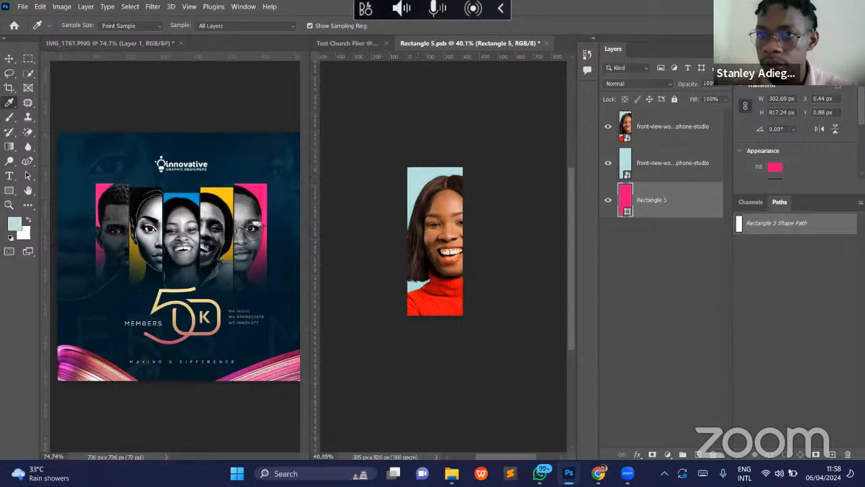
pyautogui.click(788, 49)
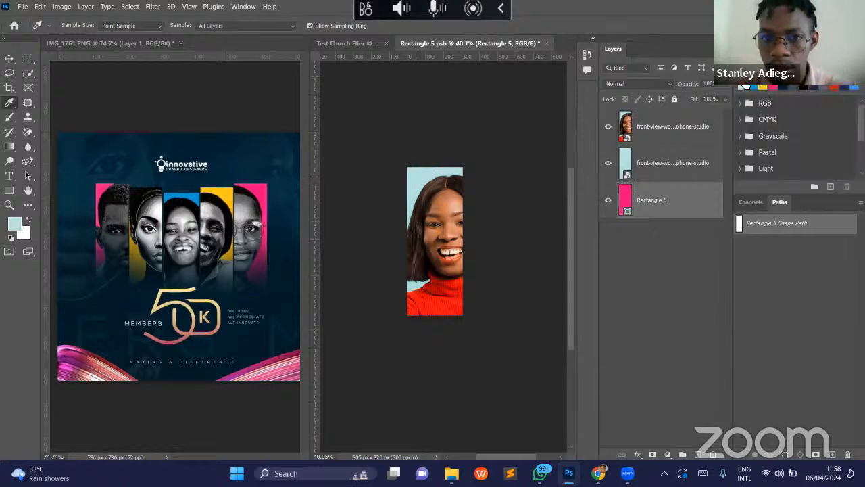
pyautogui.click(745, 88)
pyautogui.press('v')
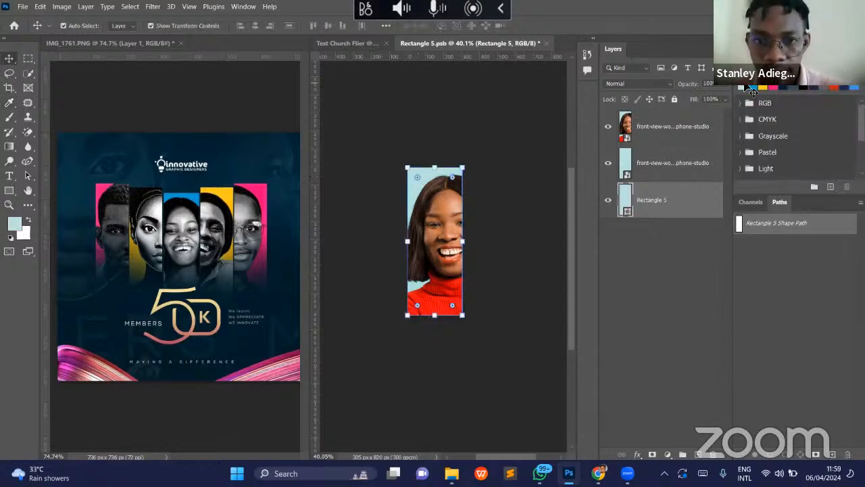
# - Delete the extra light blue photo layer between the woman's portrait and the Rectangle 5 shape
pyautogui.click(463, 220)
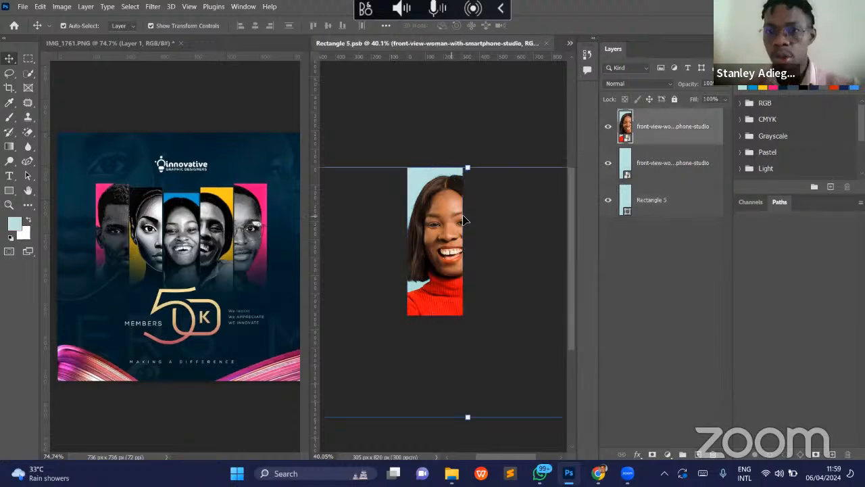
pyautogui.rightClick(696, 127)
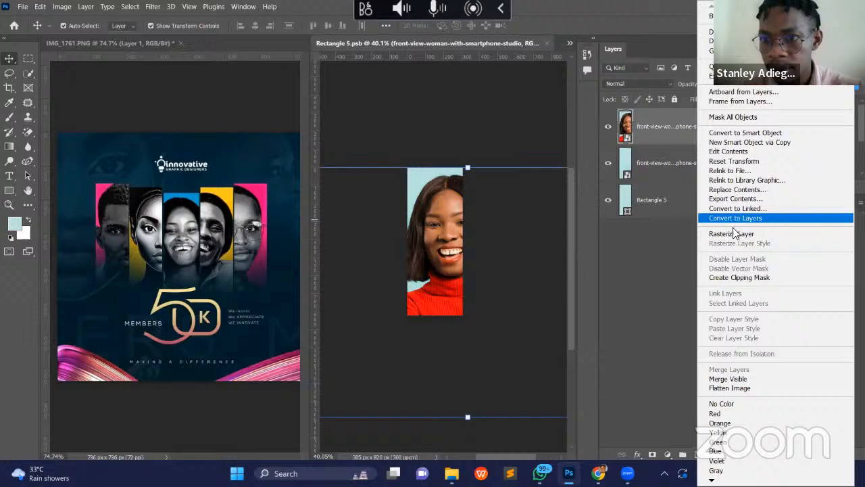
pyautogui.click(651, 155)
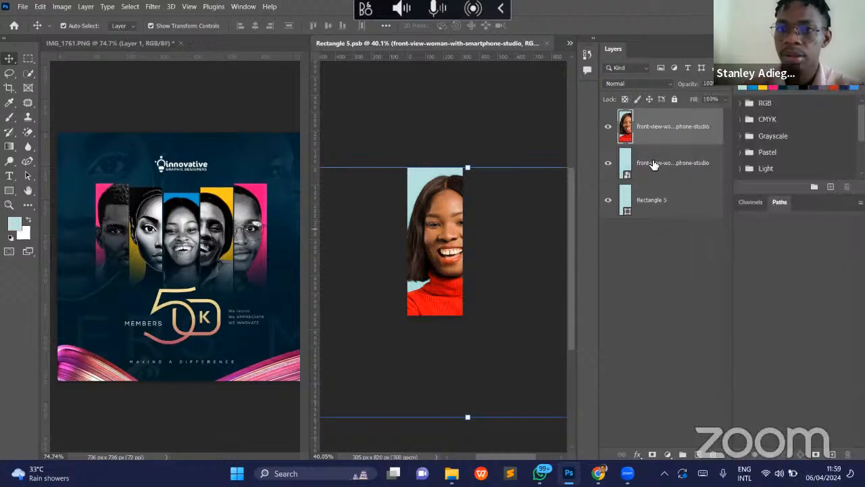
pyautogui.click(651, 164)
pyautogui.press('Delete')
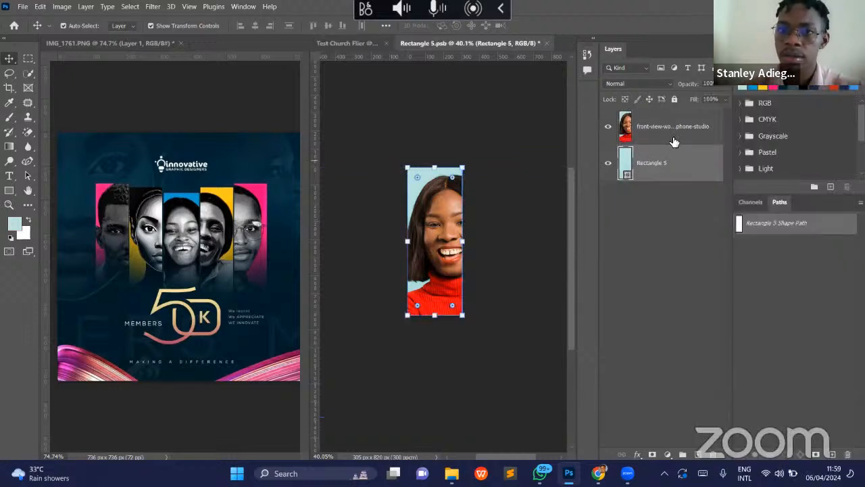
# - Remove the background from the woman's photo layer in Rectangle 5.psb
pyautogui.click(672, 129)
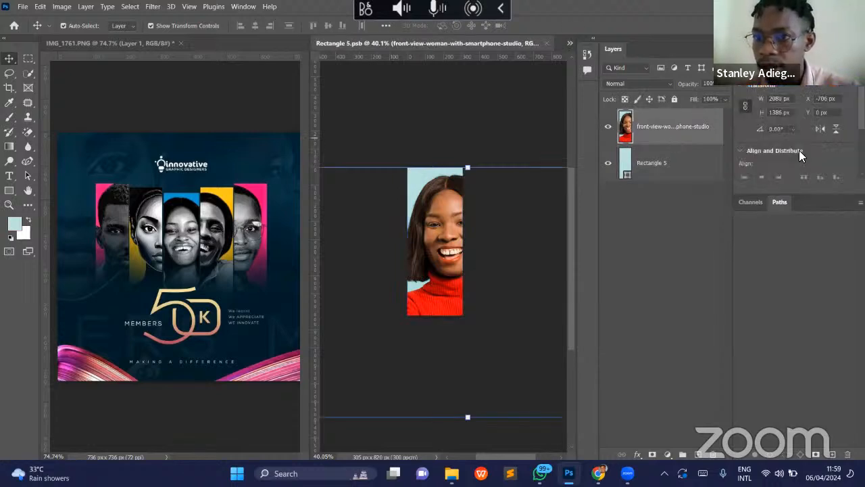
pyautogui.scroll(-5, 794, 137)
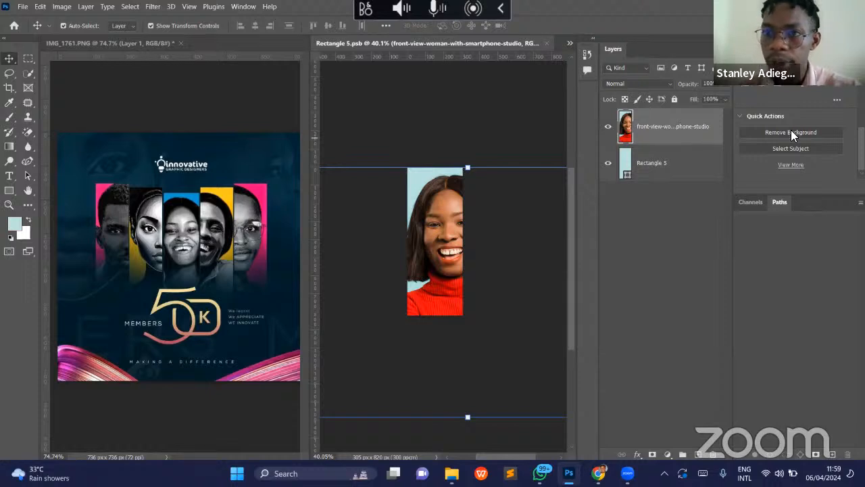
pyautogui.click(791, 131)
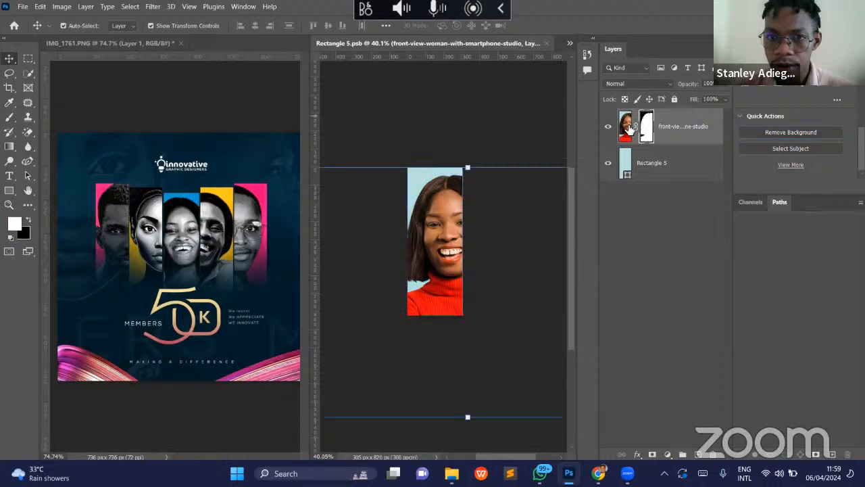
# - Apply a Black & White adjustment to the woman's photo with Reds 8%, Yellows 30% and Blues -6%
pyautogui.click(61, 6)
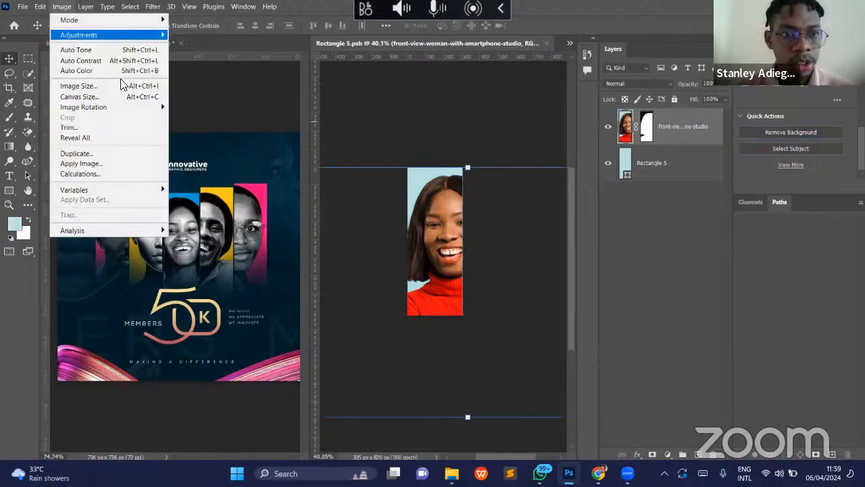
pyautogui.moveTo(78, 34)
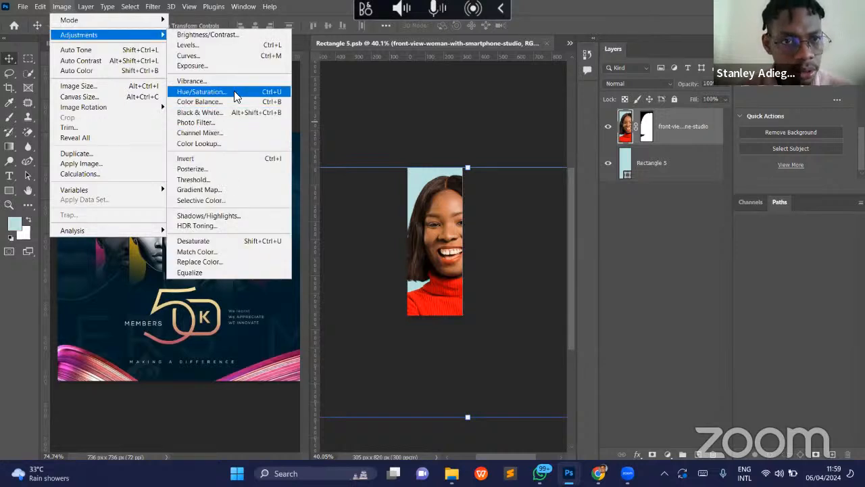
pyautogui.click(230, 112)
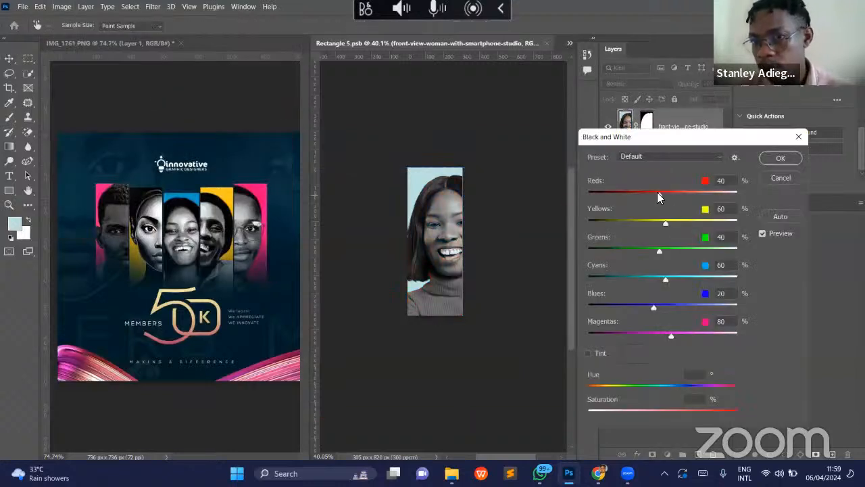
pyautogui.moveTo(657, 192); pyautogui.dragTo(647, 196)
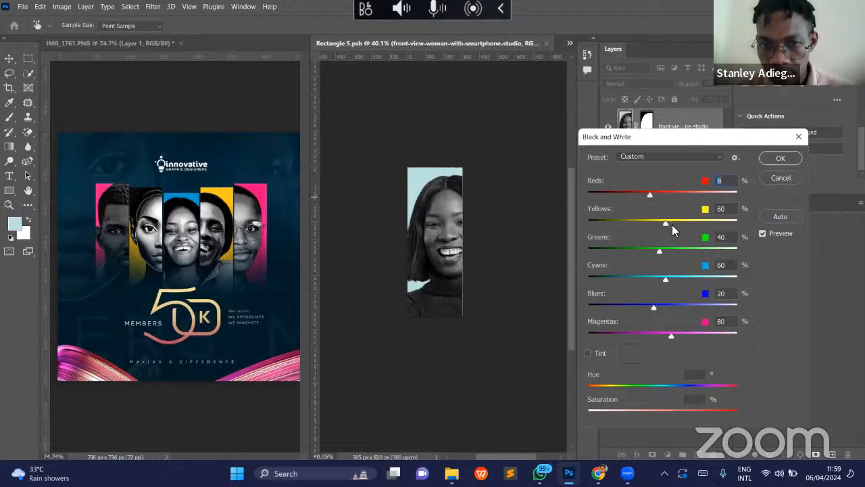
pyautogui.moveTo(653, 225); pyautogui.dragTo(656, 229)
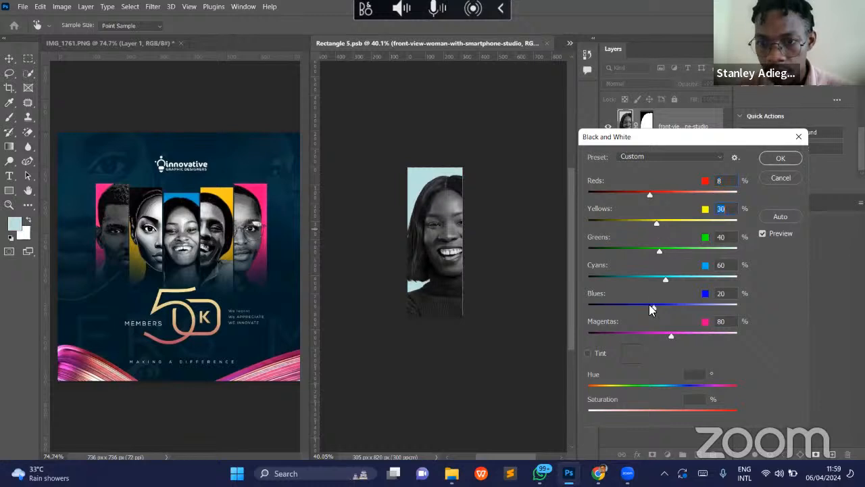
pyautogui.moveTo(653, 306)
pyautogui.mouseDown()
pyautogui.moveTo(645, 313)
pyautogui.moveTo(653, 308)
pyautogui.mouseUp()
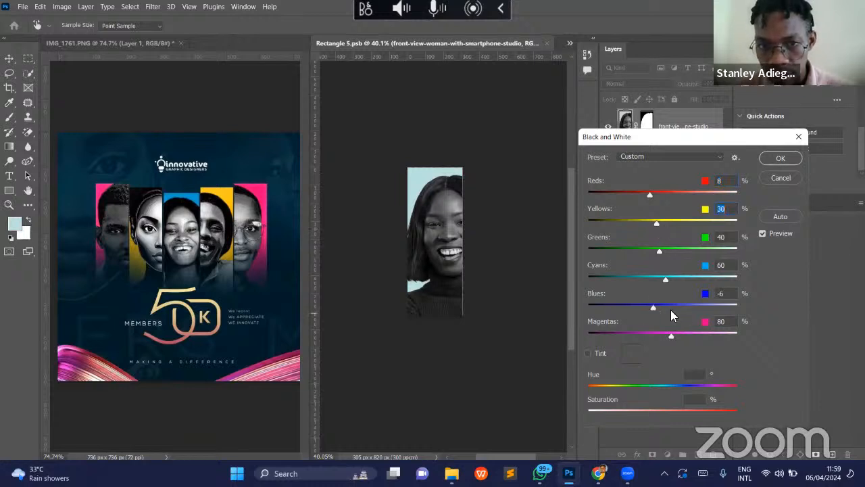
pyautogui.press('Return')
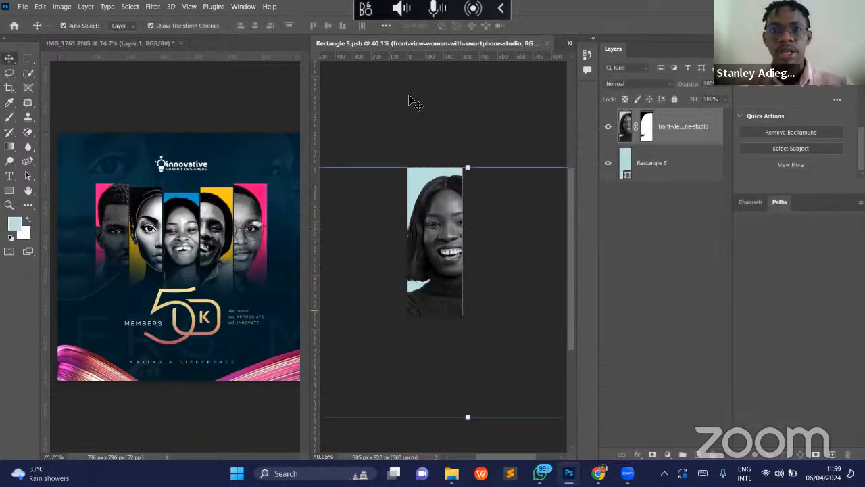
# - Save and close Rectangle 5.psb to update its panel in the Test Church Flier
pyautogui.click(409, 101)
pyautogui.hotkey('ctrl', 's')
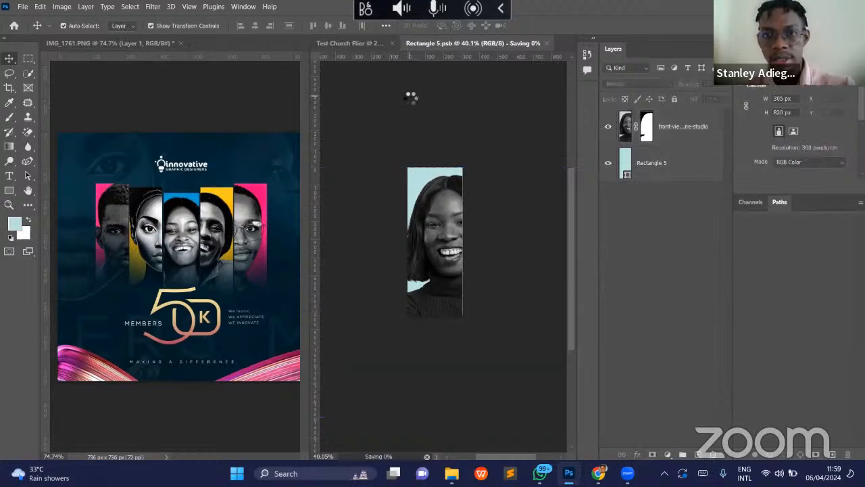
pyautogui.click(546, 43)
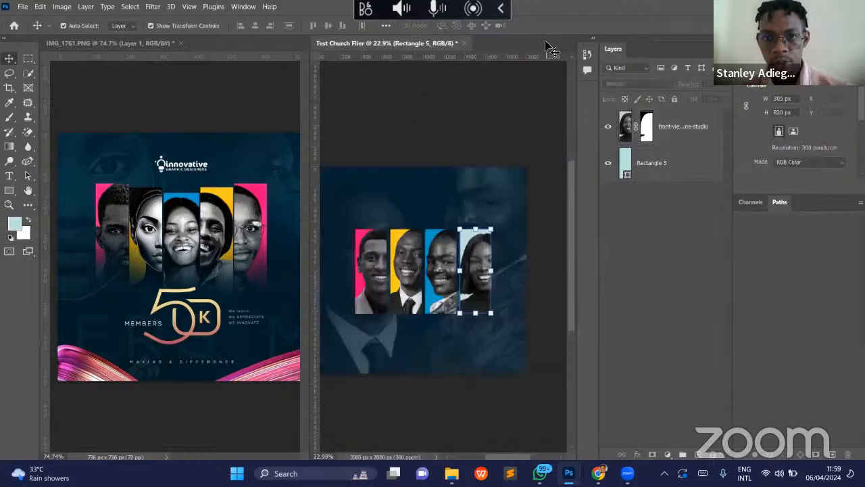
pyautogui.click(512, 211)
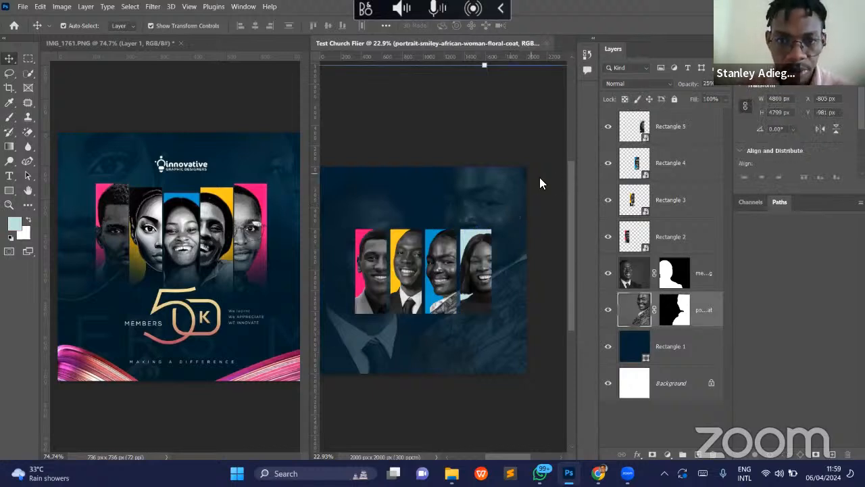
# - Reopen Rectangle 5.psb, scale the woman's photo to 113.85% and reposition it to cover the panel, saving and closing the file
pyautogui.click(482, 248)
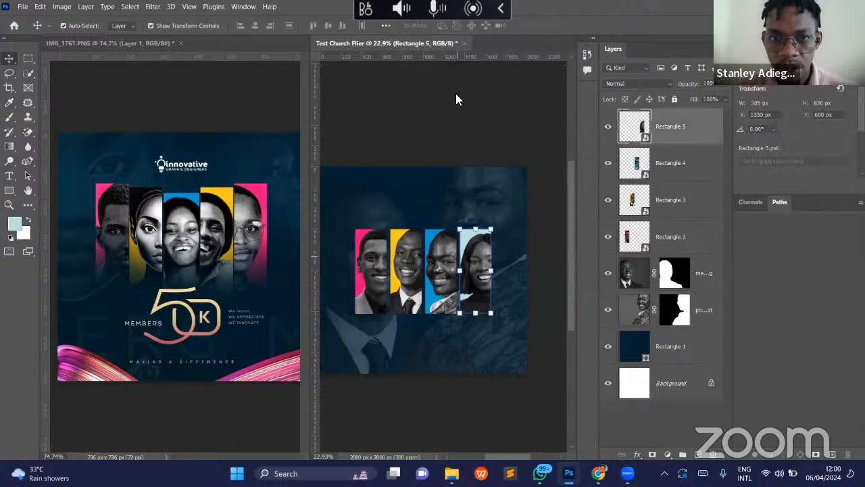
pyautogui.doubleClick(644, 126)
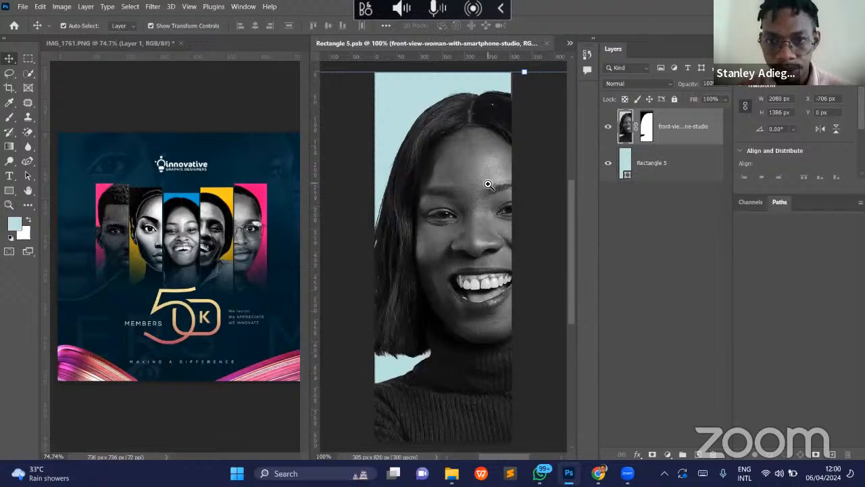
pyautogui.press('z')
pyautogui.moveTo(473, 198); pyautogui.dragTo(445, 198)
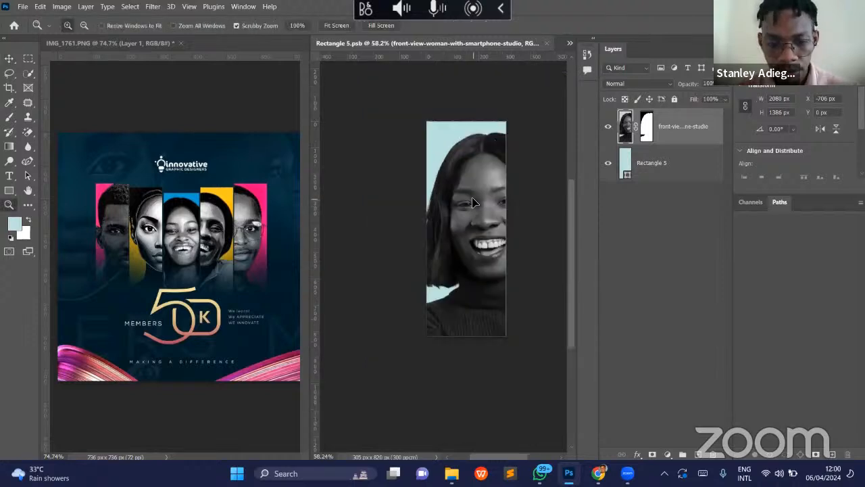
pyautogui.hotkey('ctrl', 't')
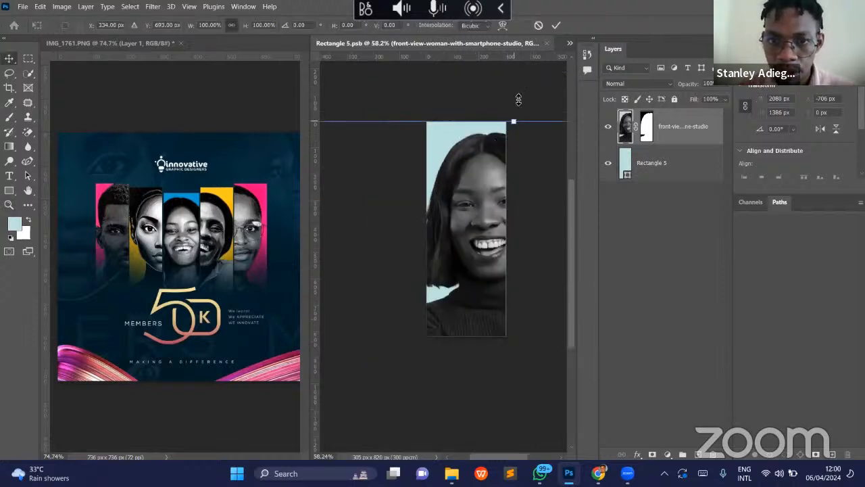
pyautogui.moveTo(519, 93); pyautogui.dragTo(515, 88)
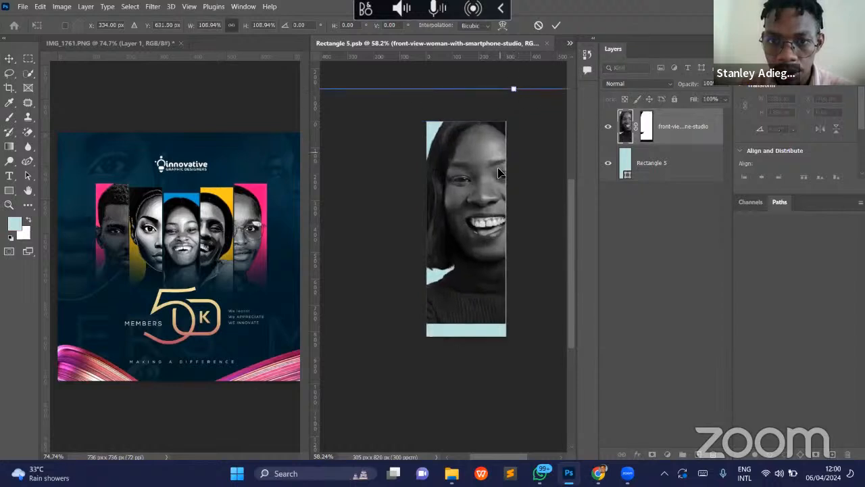
pyautogui.moveTo(497, 178); pyautogui.dragTo(497, 205)
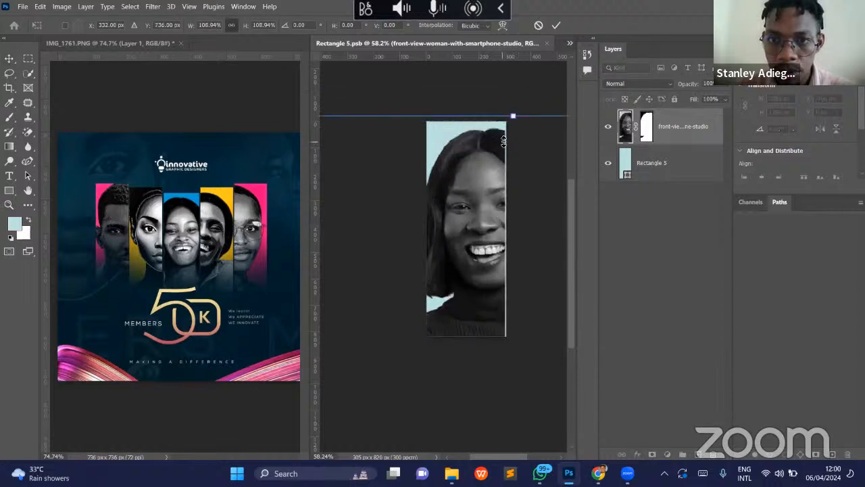
pyautogui.moveTo(513, 117); pyautogui.dragTo(512, 95)
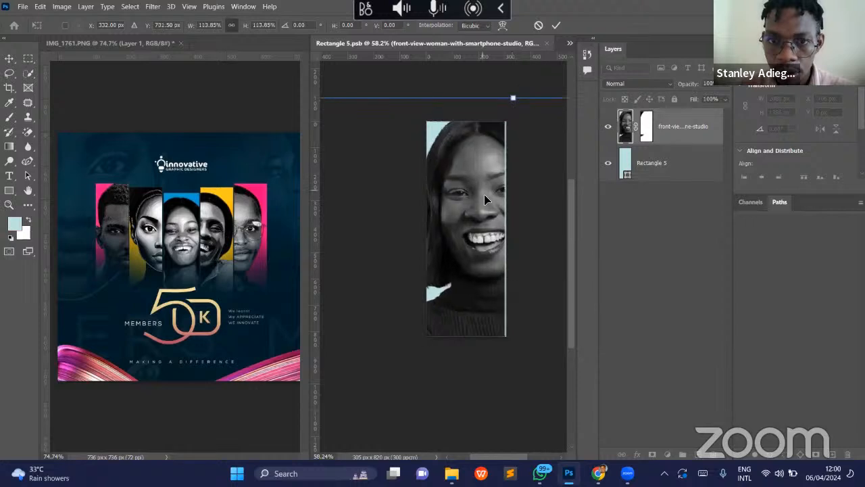
pyautogui.moveTo(481, 188); pyautogui.dragTo(487, 196)
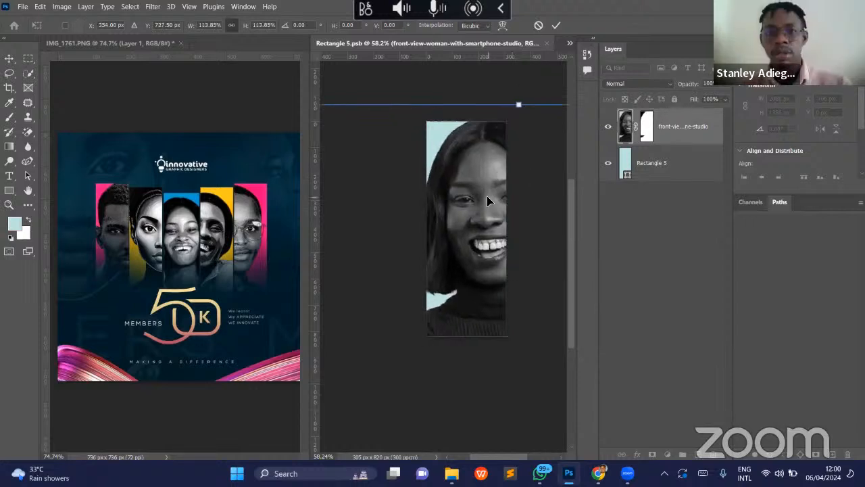
pyautogui.press('Return')
pyautogui.hotkey('ctrl', 's')
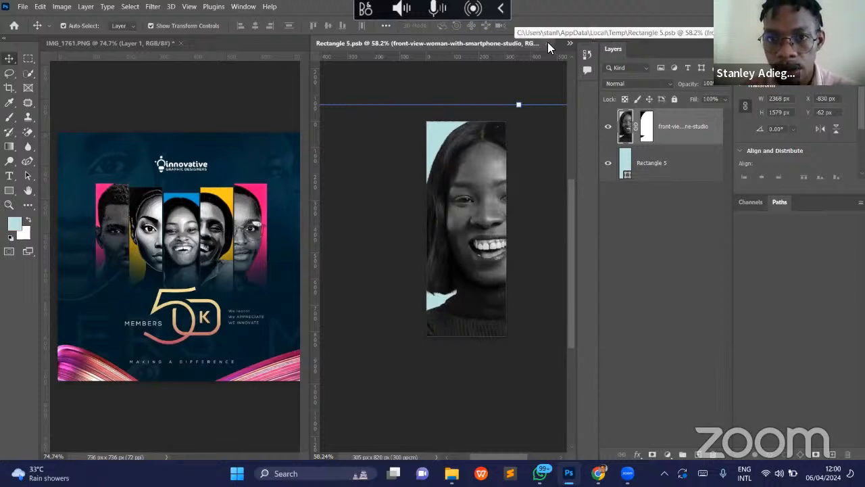
pyautogui.hotkey('ctrl', 'w')
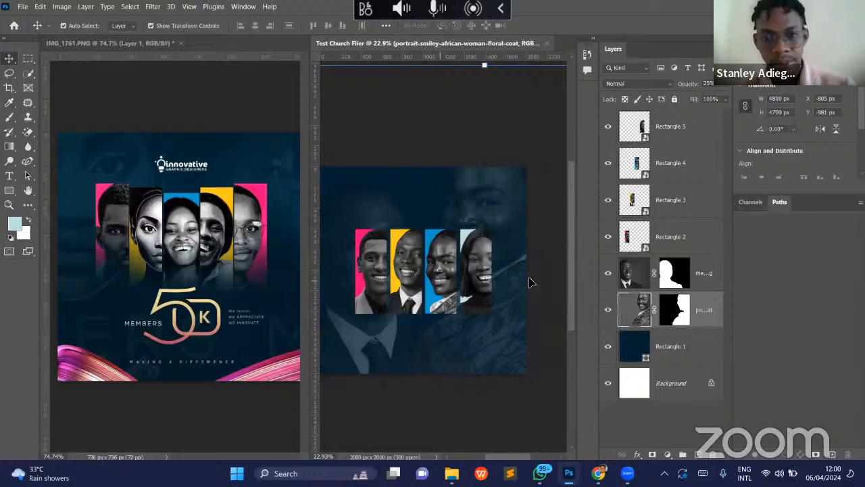
# - Nudge the pink Rectangle 2 portrait panel horizontally toward the yellow panel, to X 361 px
pyautogui.press('z')
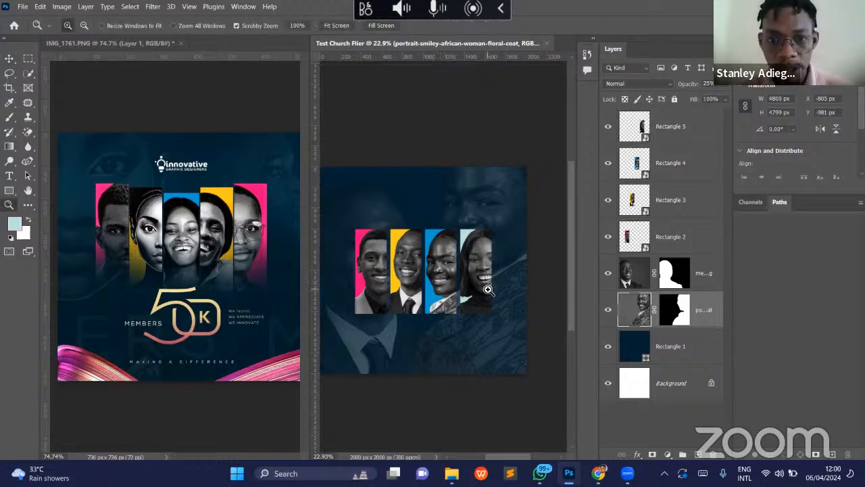
pyautogui.hscroll(1, 488, 290)
pyautogui.hscroll(-5, 523, 270)
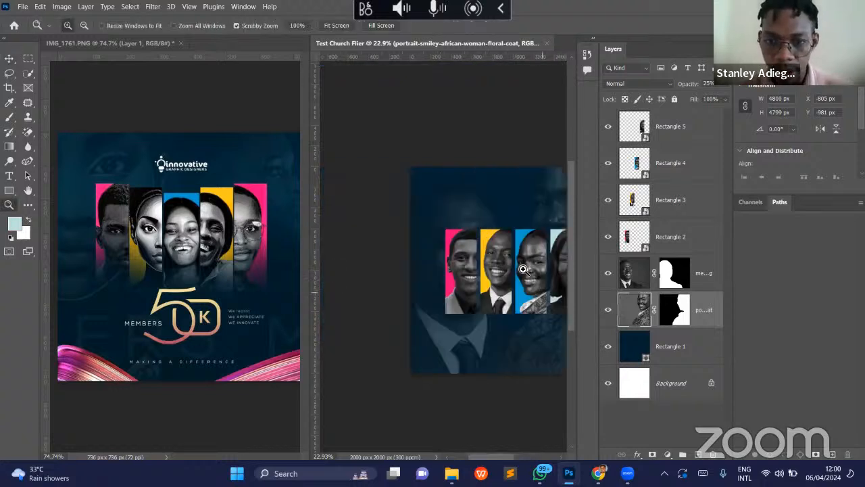
pyautogui.hscroll(3, 521, 271)
pyautogui.scroll(-1, 514, 273)
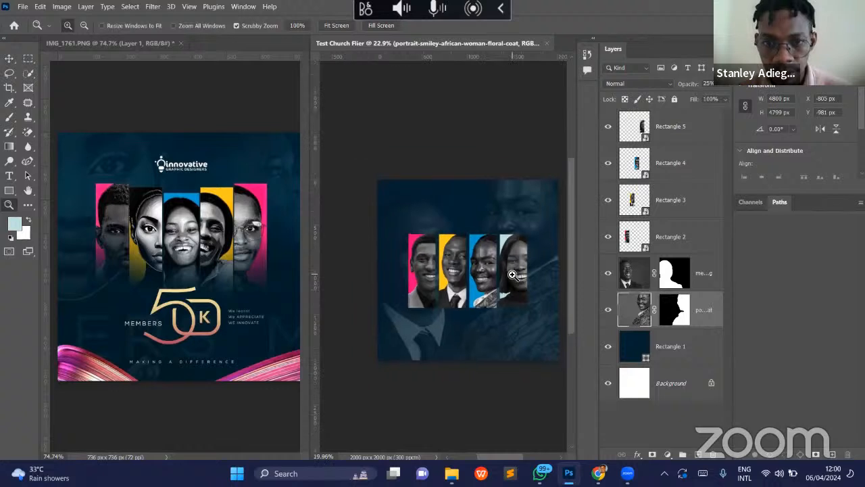
pyautogui.scroll(5, 522, 285)
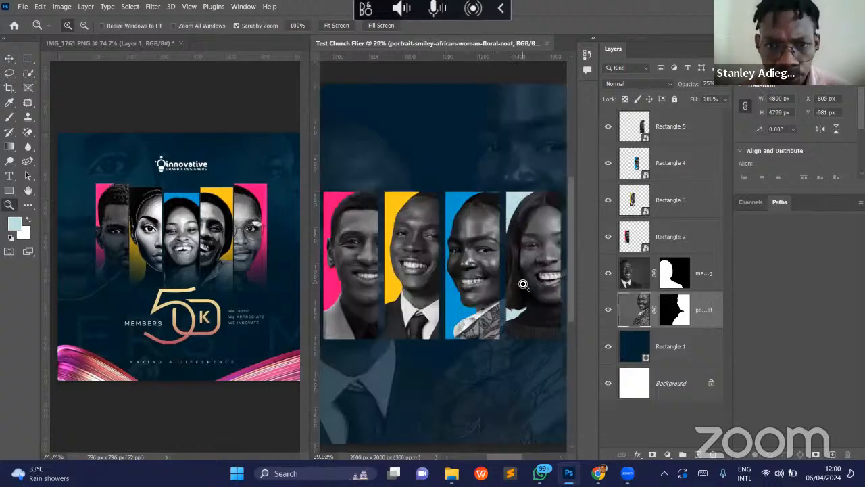
pyautogui.press('v')
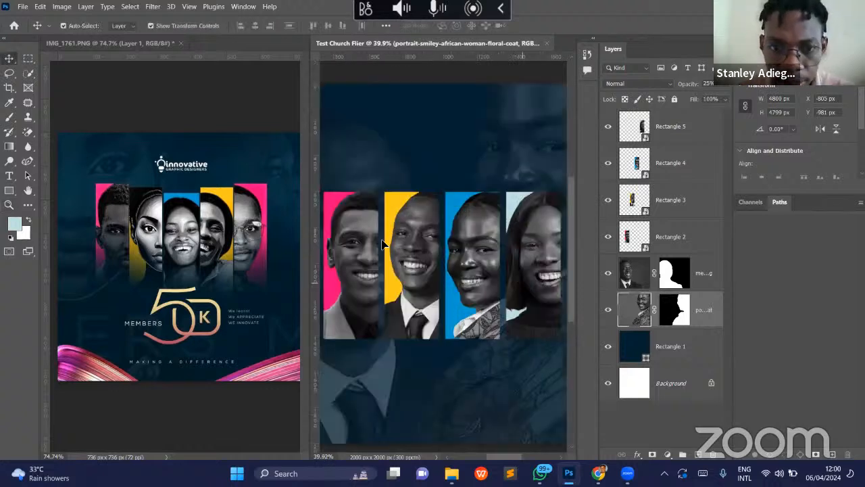
pyautogui.click(366, 240)
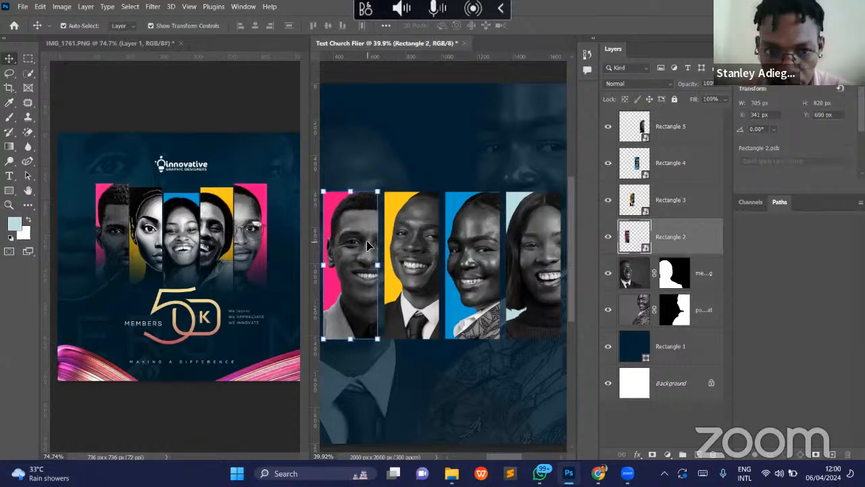
pyautogui.press('Right')
pyautogui.press('Right')
pyautogui.press('Right')
pyautogui.press('Right')
pyautogui.press('Right')
pyautogui.press('Right')
pyautogui.press('Right')
pyautogui.press('Right')
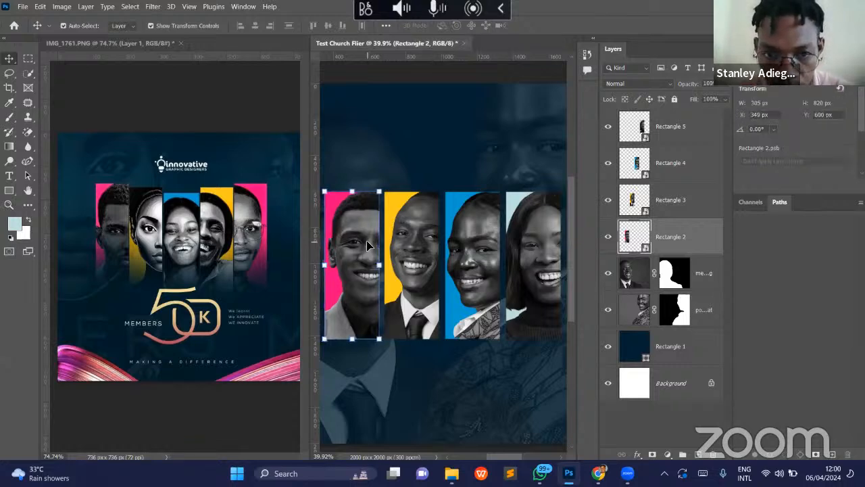
pyautogui.press('Right')
pyautogui.press('Right')
pyautogui.press('Right')
pyautogui.press('Right')
pyautogui.press('Right')
pyautogui.press('Right')
pyautogui.press('Right')
pyautogui.press('Right')
pyautogui.press('Right')
pyautogui.press('Right')
pyautogui.press('Right')
pyautogui.press('Right')
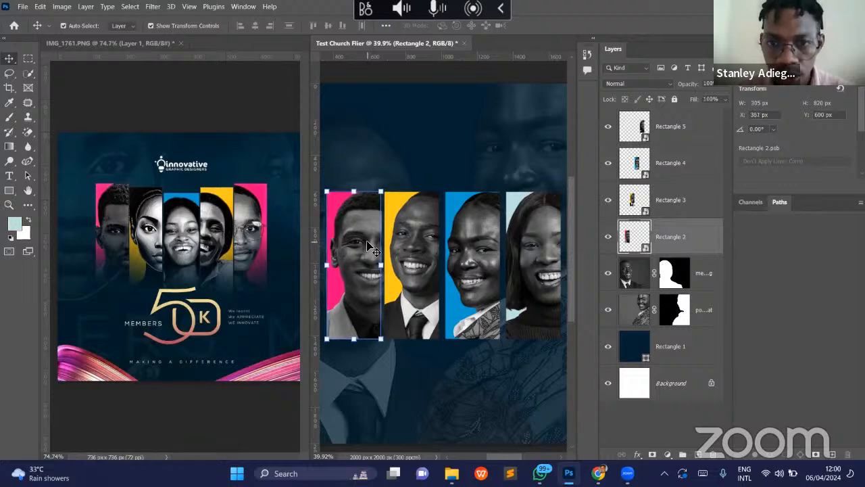
# - Nudge the blue Rectangle 4 portrait panel horizontally toward the yellow panel, to X 1005 px
pyautogui.click(466, 260)
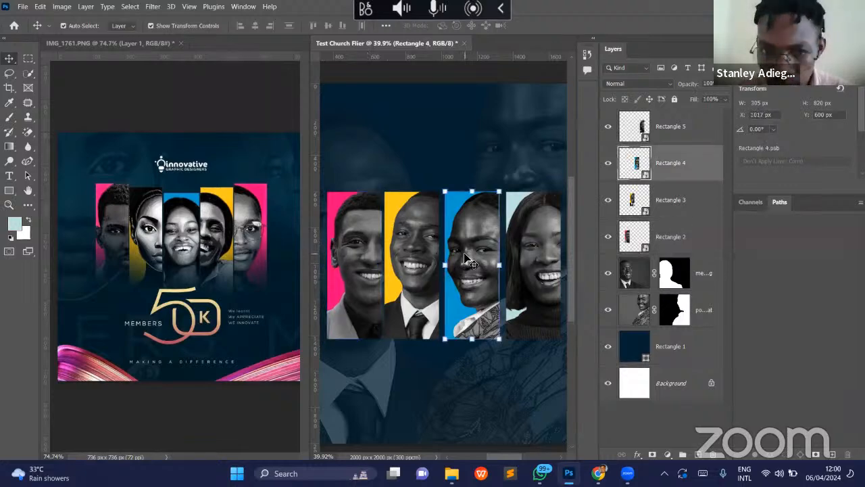
pyautogui.press('Left')
pyautogui.press('Left')
pyautogui.press('Left')
pyautogui.press('Left')
pyautogui.press('Left')
pyautogui.press('Left')
pyautogui.press('Left')
pyautogui.press('Left')
pyautogui.press('Left')
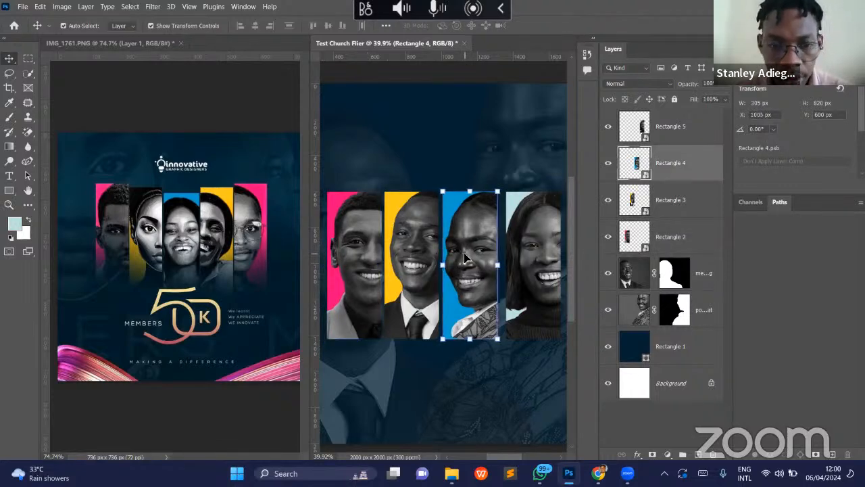
# - Move the pink Rectangle 2 portrait panel slightly away from the yellow panel, to X 353 px
pyautogui.keyDown('ctrl'); pyautogui.click(375, 234); pyautogui.keyUp('ctrl')
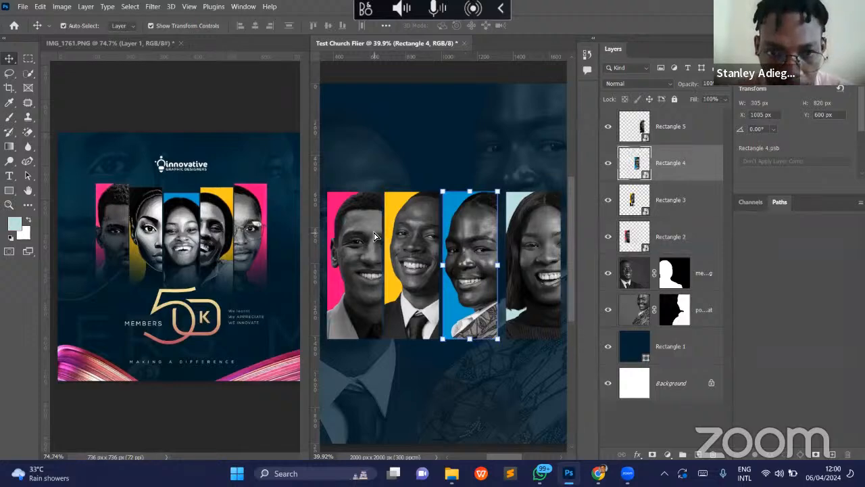
pyautogui.moveTo(375, 236); pyautogui.dragTo(373, 236)
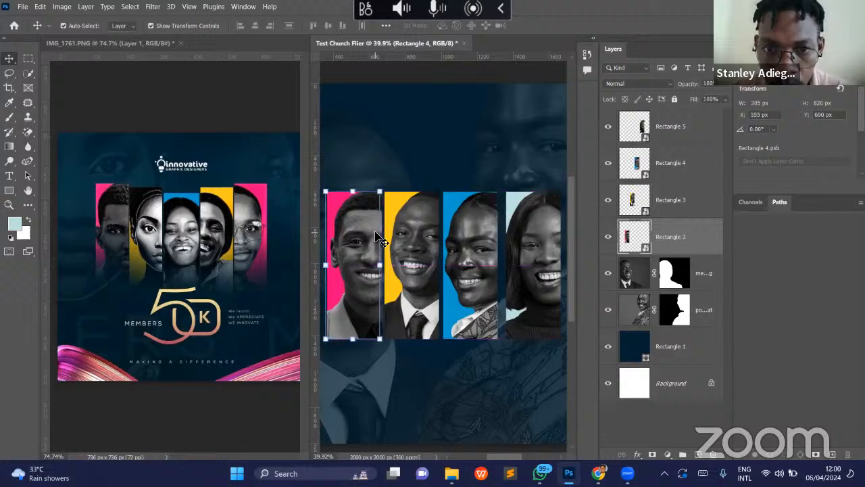
pyautogui.moveTo(357, 251); pyautogui.dragTo(357, 253)
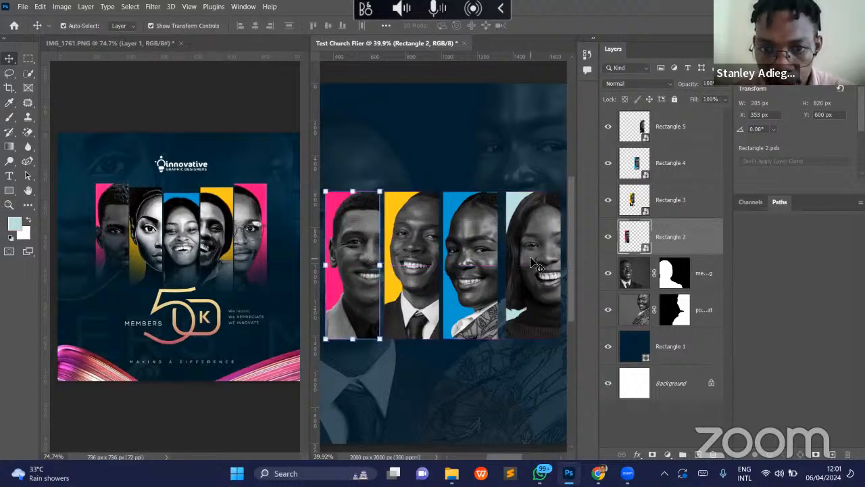
# - Move the pale Rectangle 5 portrait panel closer to the blue panel, to X 1331 px
pyautogui.moveTo(535, 268); pyautogui.dragTo(518, 273)
pyautogui.press('z')
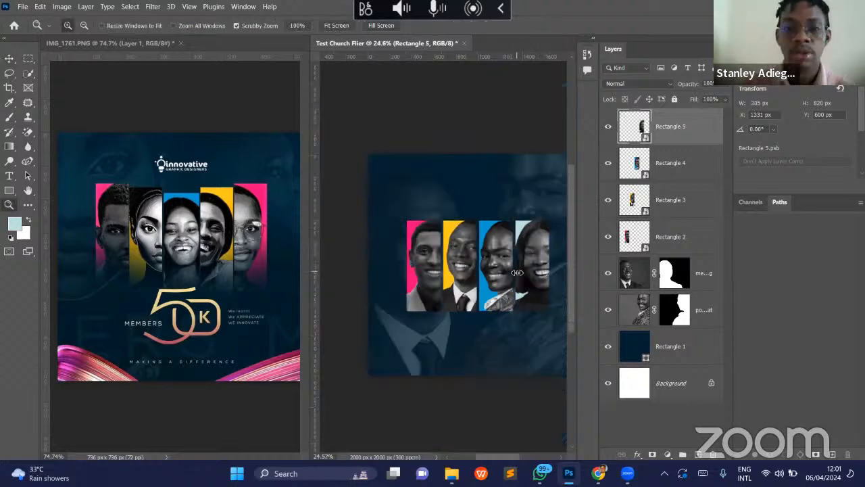
pyautogui.press('v')
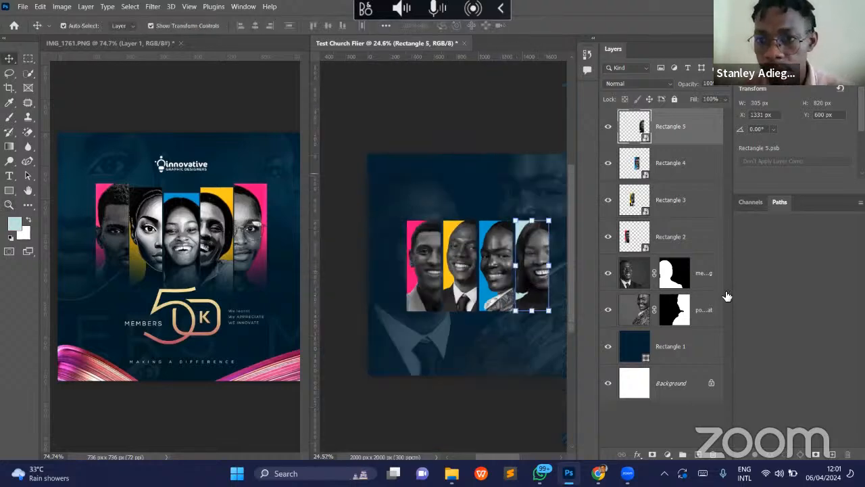
# - Select the Rectangle 2 to Rectangle 5 panels together and scale them proportionally to 90.49%
pyautogui.click(697, 274)
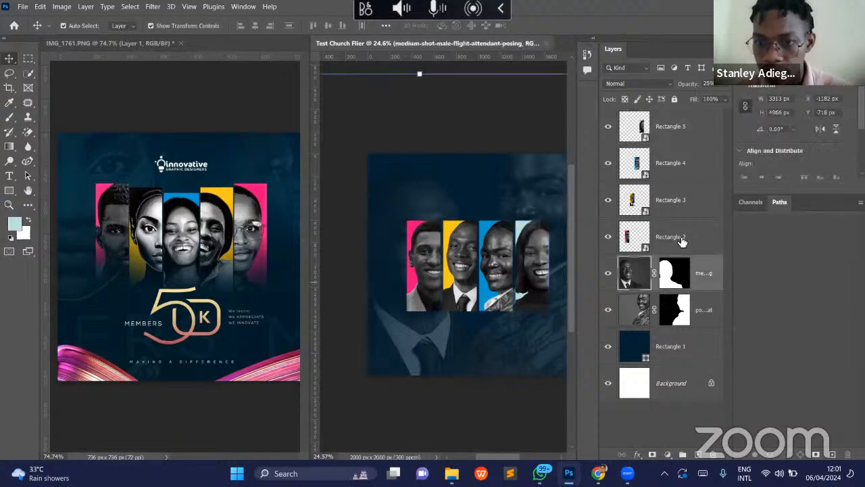
pyautogui.click(711, 235)
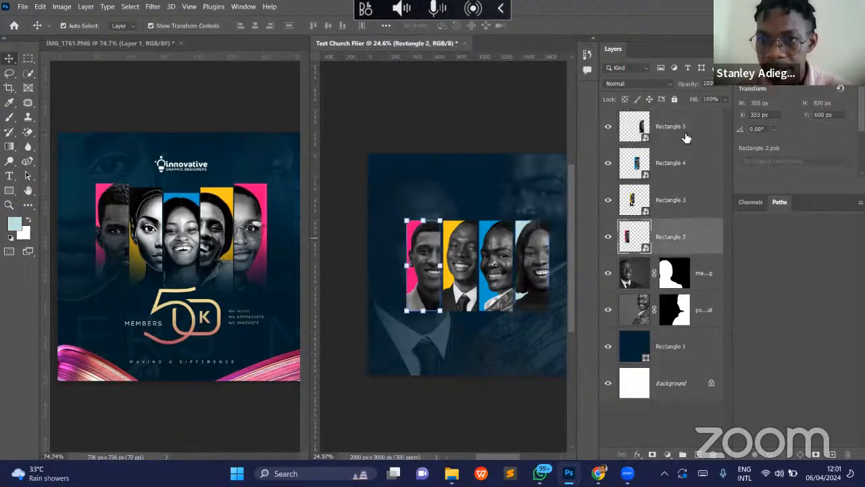
pyautogui.keyDown('shift'); pyautogui.click(685, 127); pyautogui.keyUp('shift')
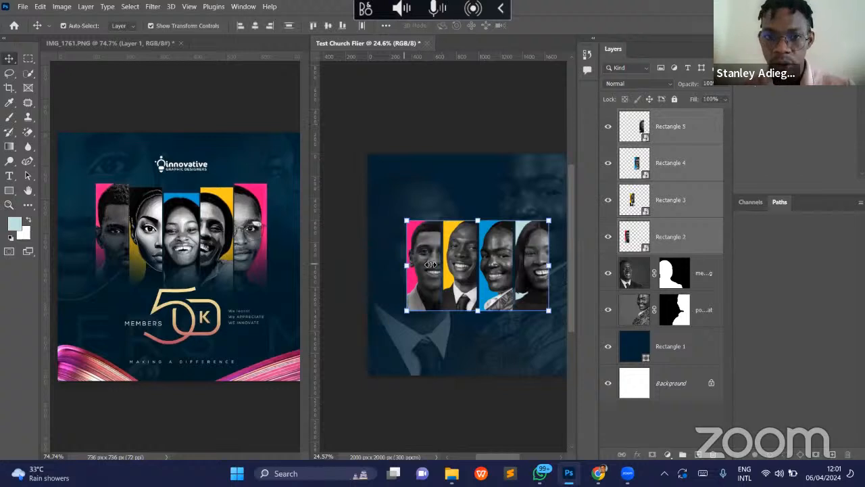
pyautogui.moveTo(404, 265); pyautogui.dragTo(418, 271)
pyautogui.hscroll(2, 418, 271)
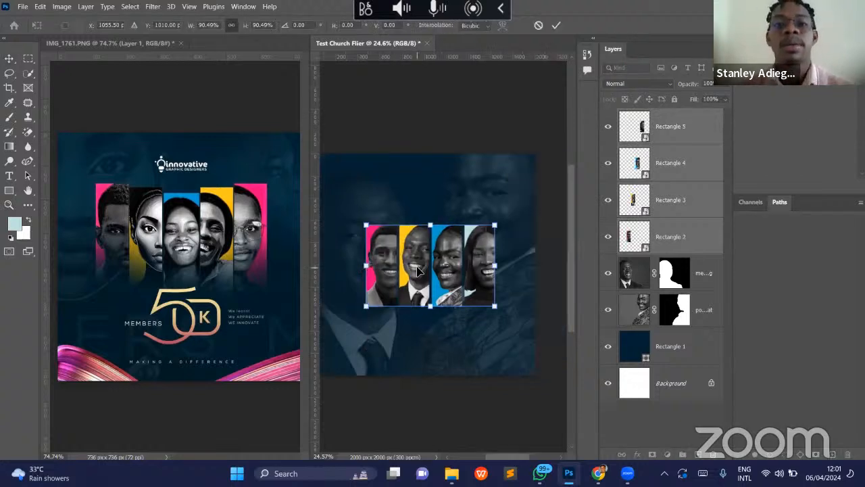
pyautogui.hscroll(-1, 418, 271)
pyautogui.hscroll(1, 417, 270)
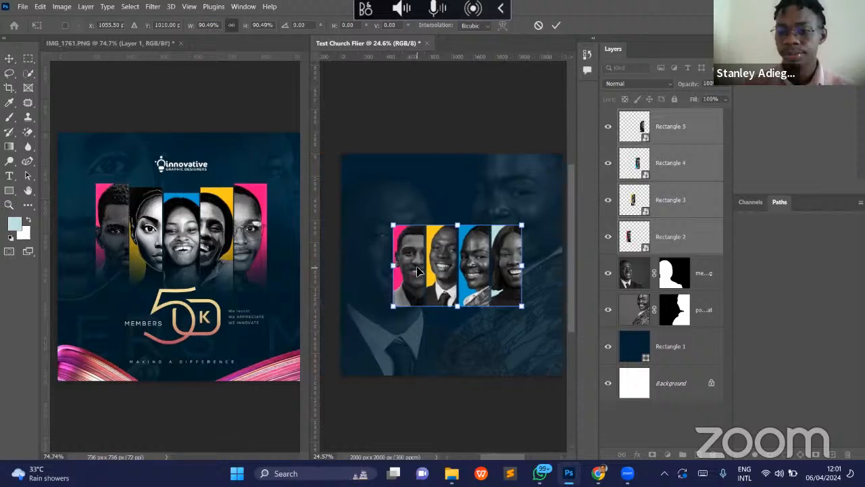
pyautogui.press('Return')
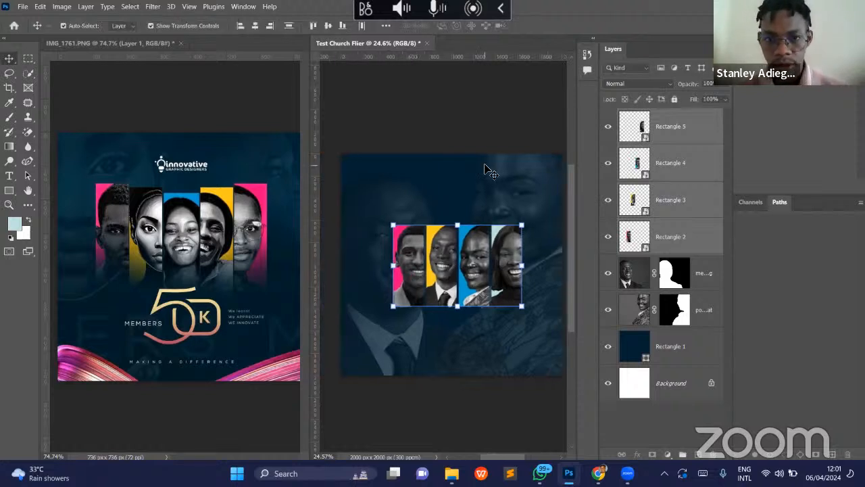
pyautogui.click(487, 171)
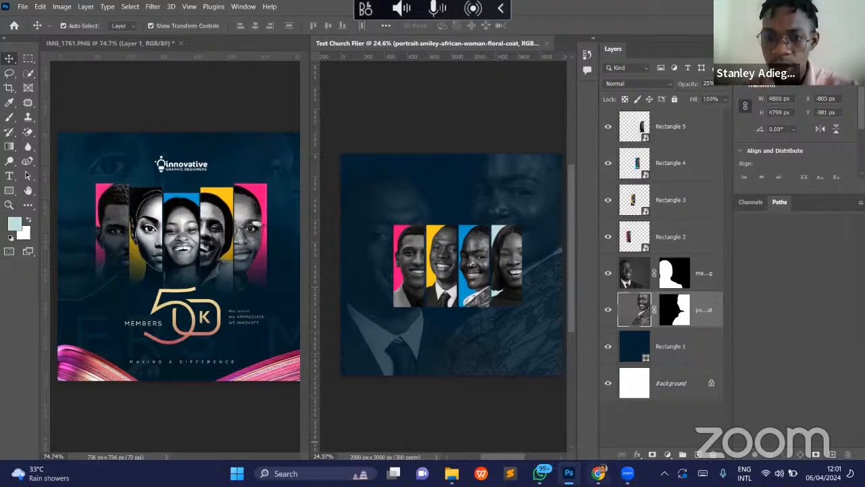
# - Switch to Freepik in Chrome and replace the black woman search with a search for "paint swoosh"
pyautogui.click(598, 473)
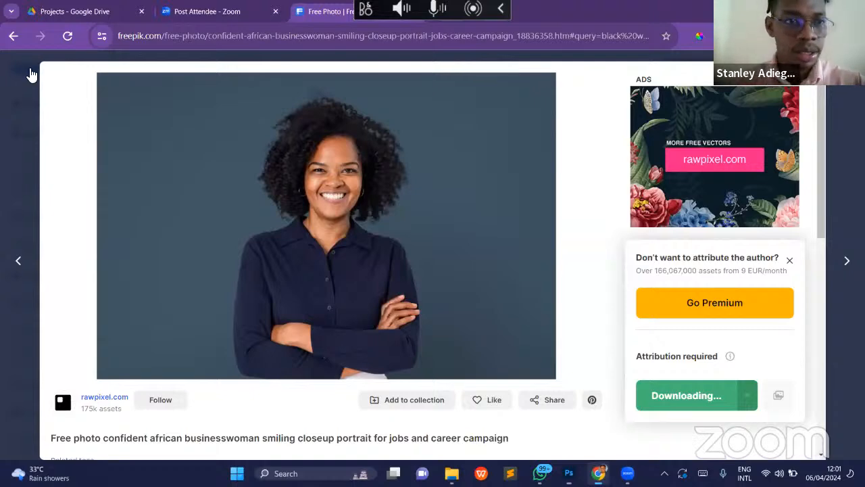
pyautogui.moveTo(266, 72); pyautogui.dragTo(211, 77)
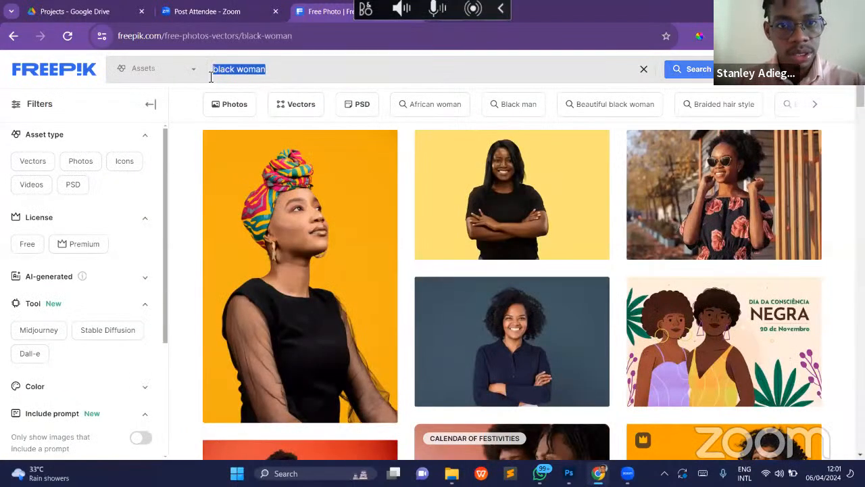
pyautogui.write('swoo')
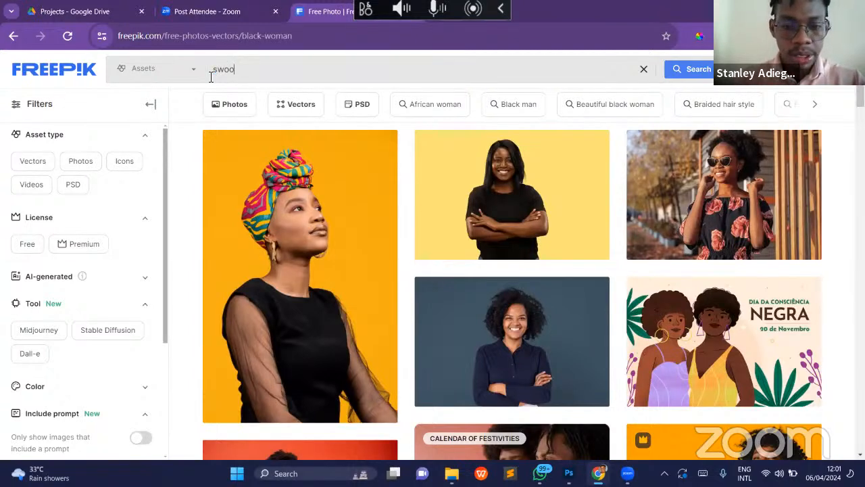
pyautogui.press('BackSpace')
pyautogui.press('BackSpace')
pyautogui.press('BackSpace')
pyautogui.press('BackSpace')
pyautogui.write('painr')
pyautogui.write('swoo')
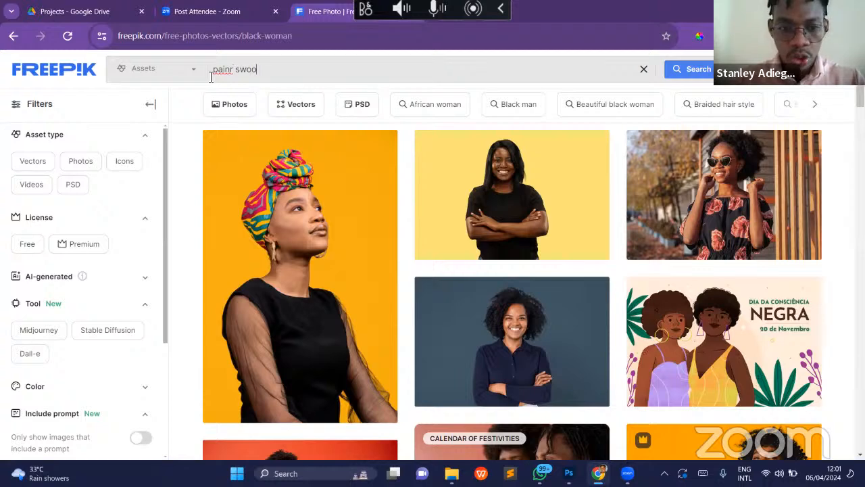
pyautogui.write('sh')
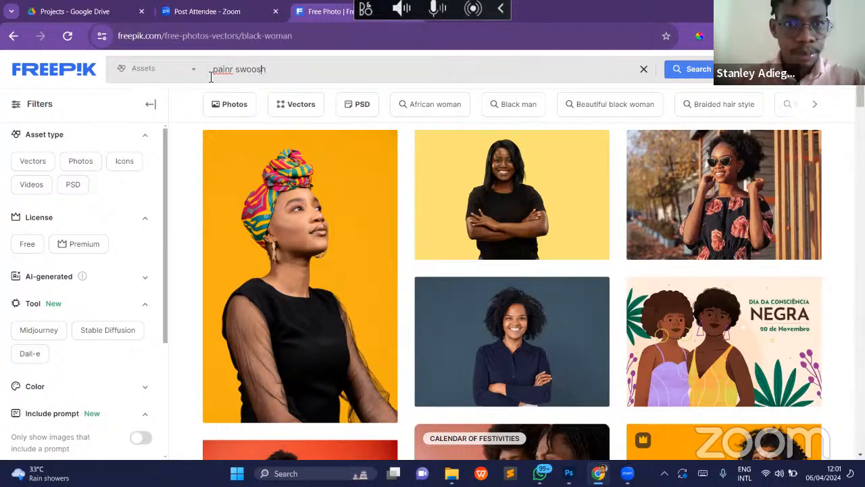
pyautogui.press('BackSpace')
pyautogui.write('t')
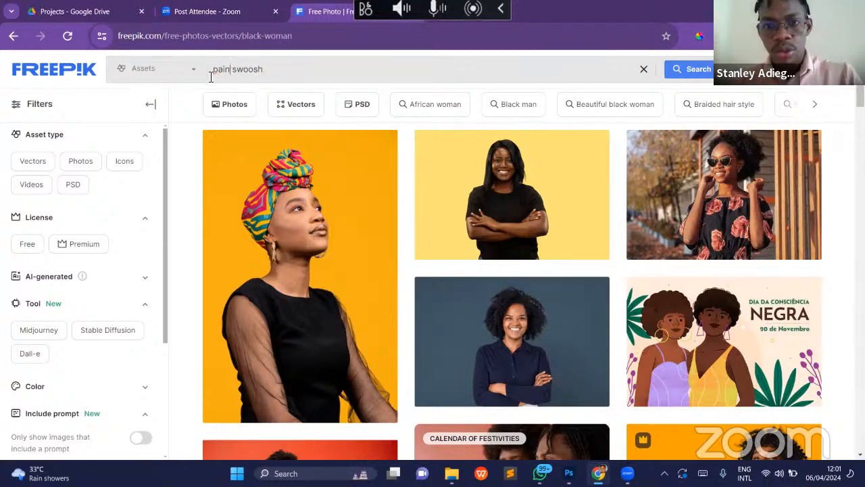
pyautogui.press('Return')
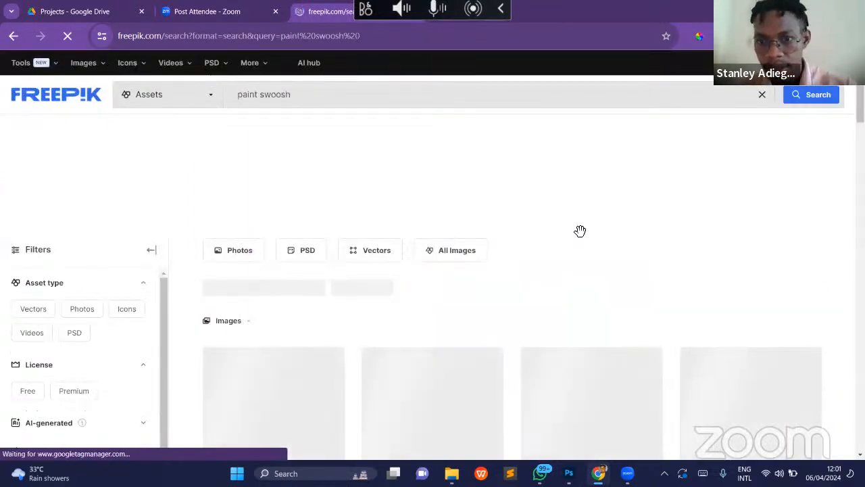
# - Browse the paint swoosh results for brush strokes resembling the reference flier's, and return to the Test Church Flier in Photoshop
pyautogui.scroll(-2, 673, 245)
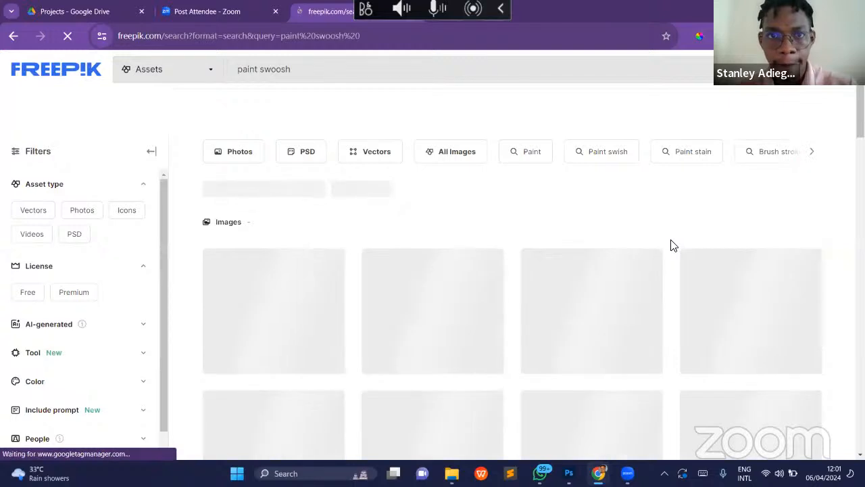
pyautogui.scroll(-1, 672, 246)
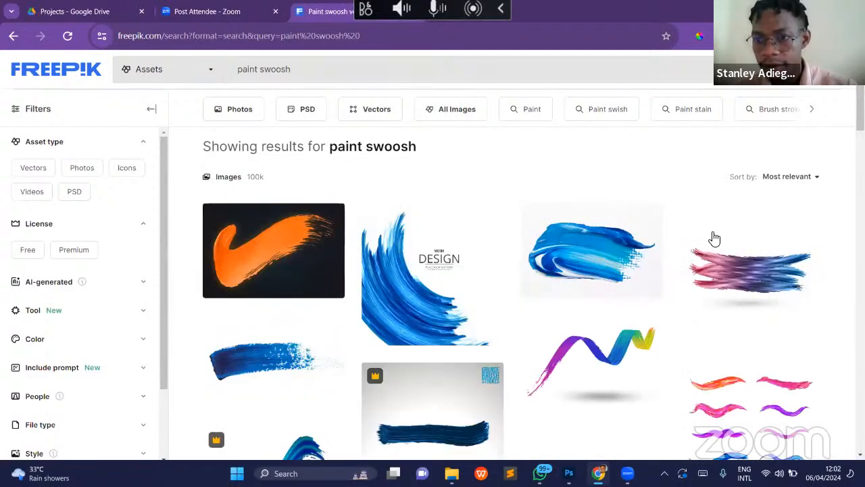
pyautogui.scroll(-10, 714, 238)
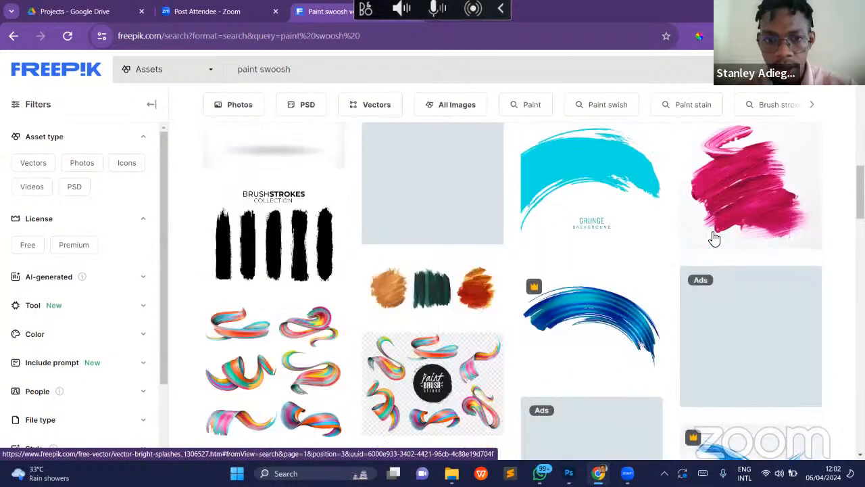
pyautogui.scroll(-5, 715, 238)
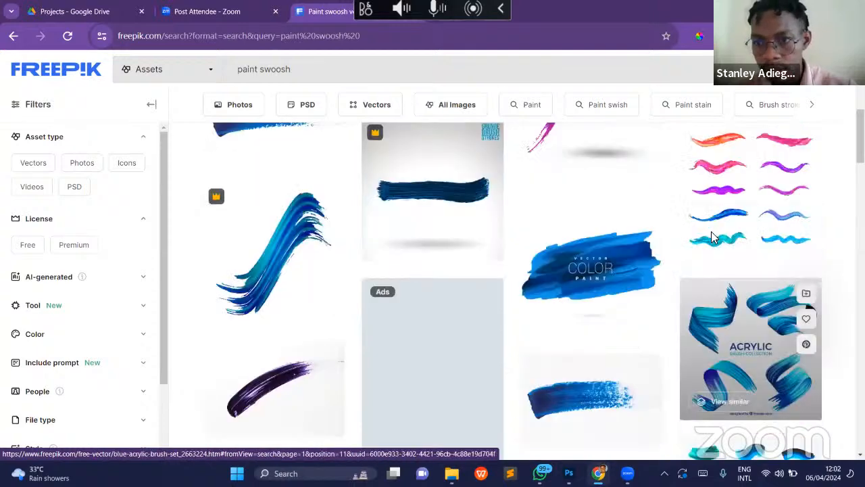
pyautogui.scroll(3, 715, 238)
pyautogui.scroll(-1, 714, 238)
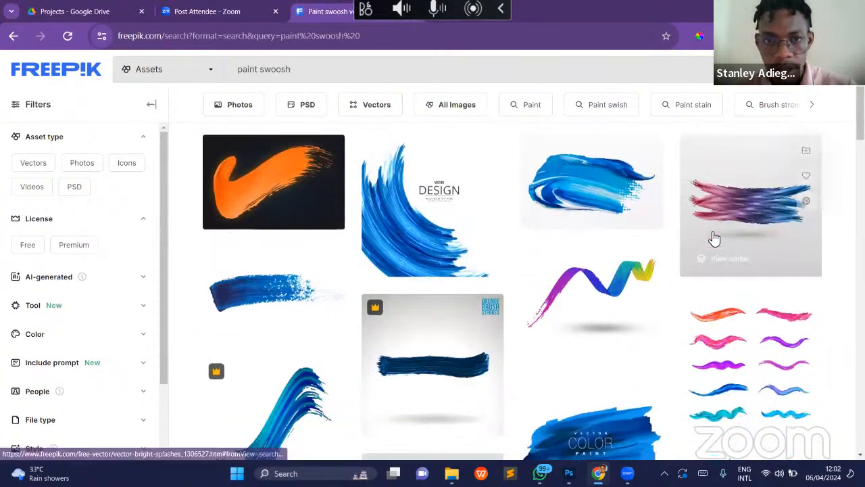
pyautogui.scroll(-5, 714, 238)
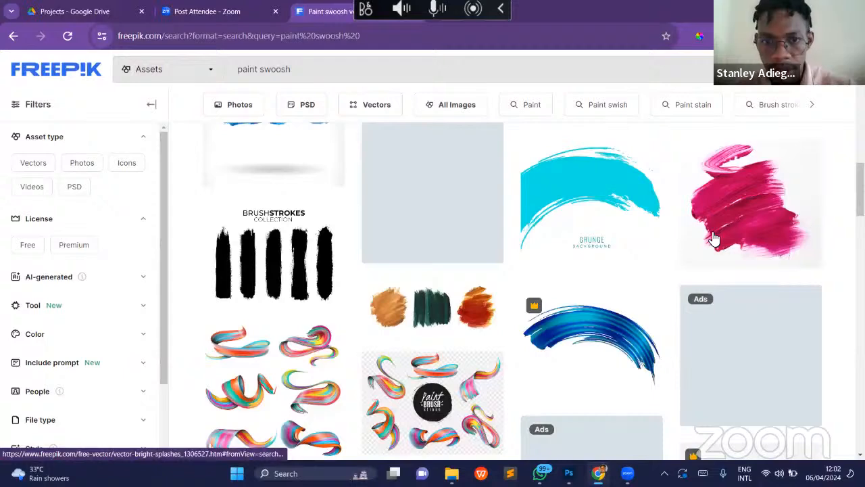
pyautogui.scroll(-3, 714, 238)
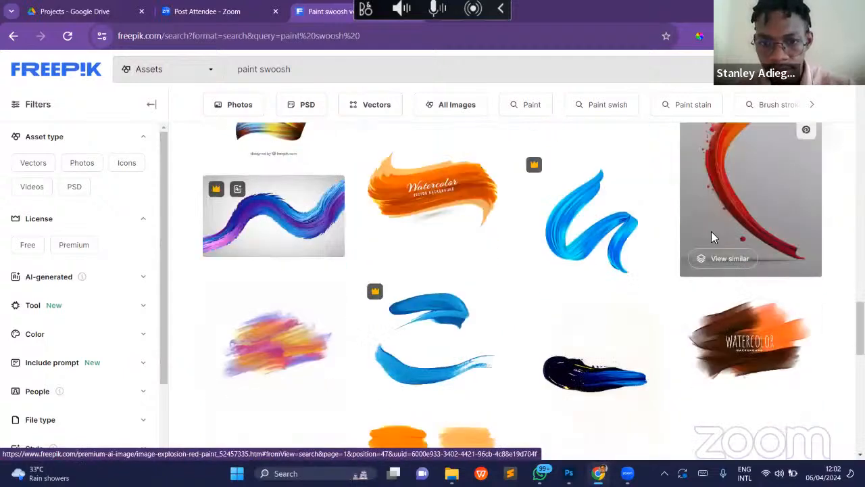
pyautogui.scroll(-2, 711, 236)
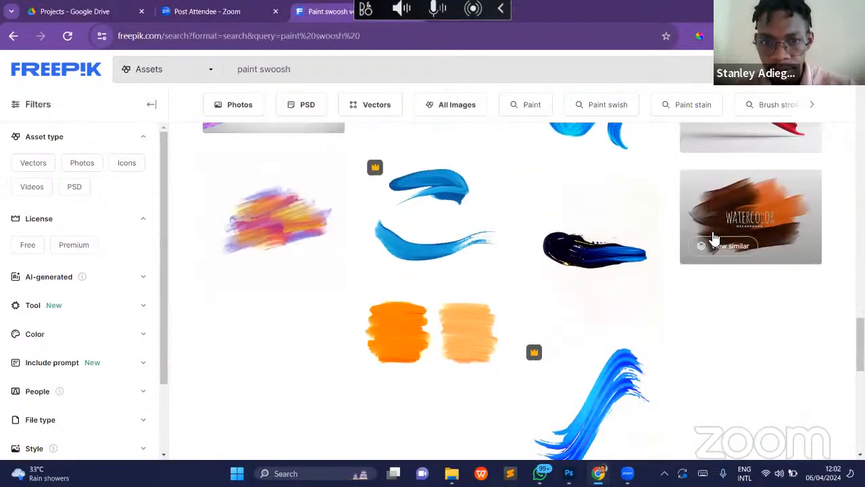
pyautogui.scroll(4, 714, 237)
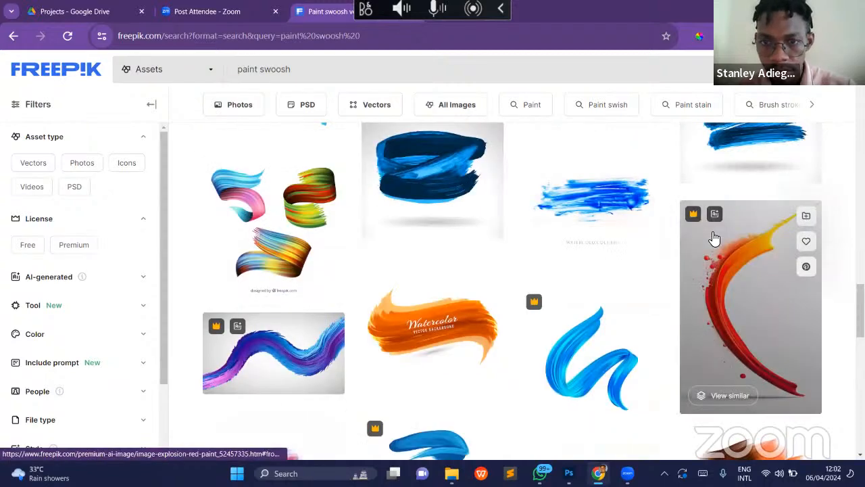
pyautogui.scroll(1, 714, 238)
pyautogui.scroll(3, 714, 238)
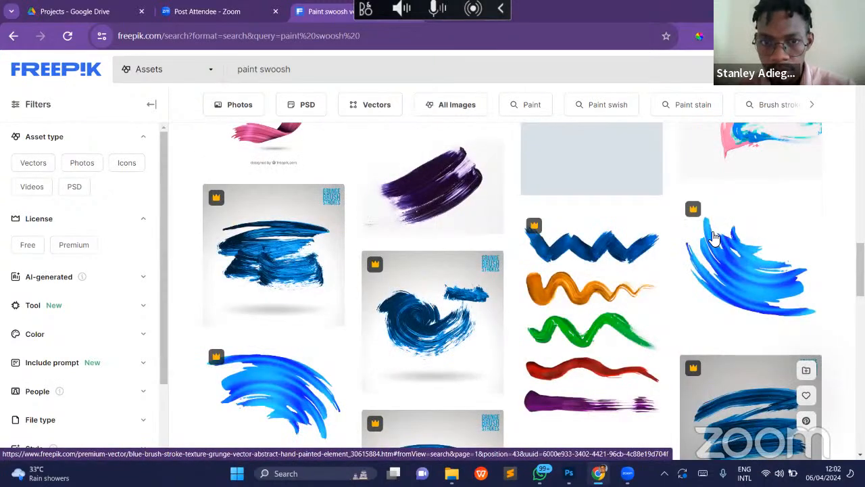
pyautogui.scroll(1, 715, 238)
pyautogui.scroll(3, 707, 243)
pyautogui.scroll(2, 705, 245)
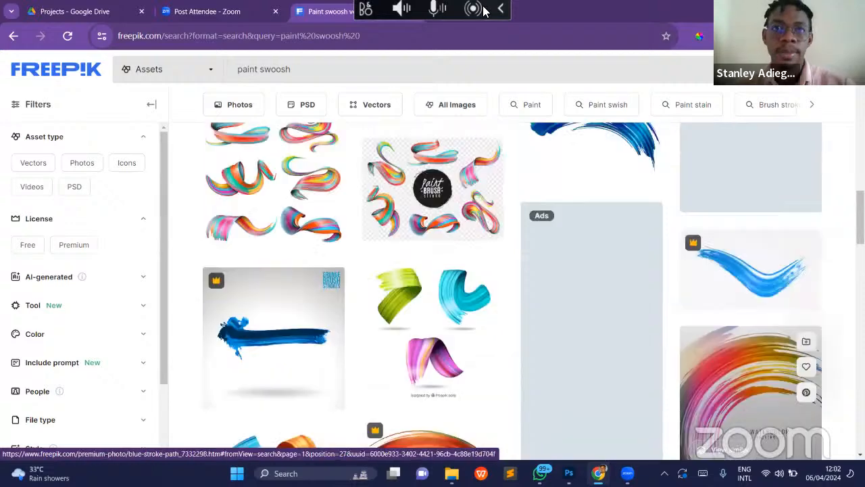
pyautogui.moveTo(540, 473)
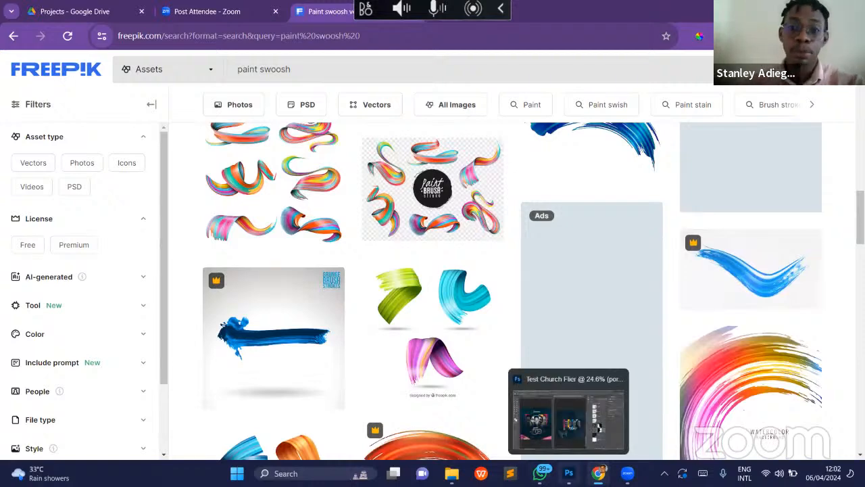
pyautogui.click(568, 473)
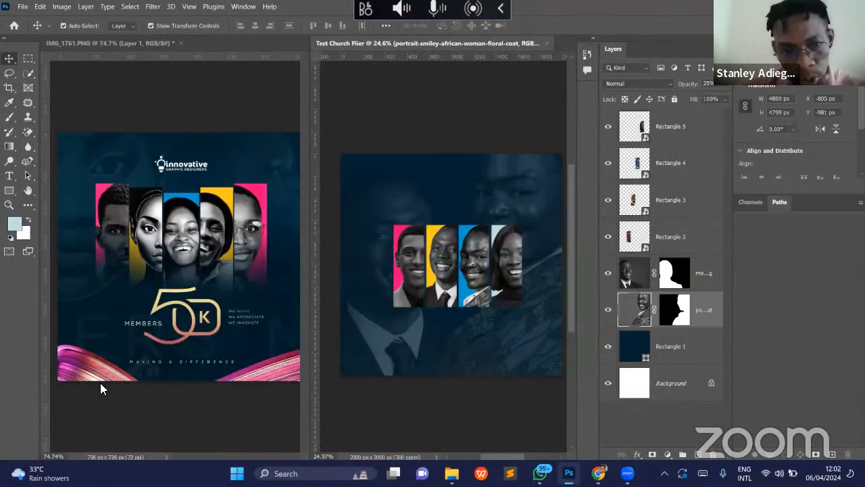
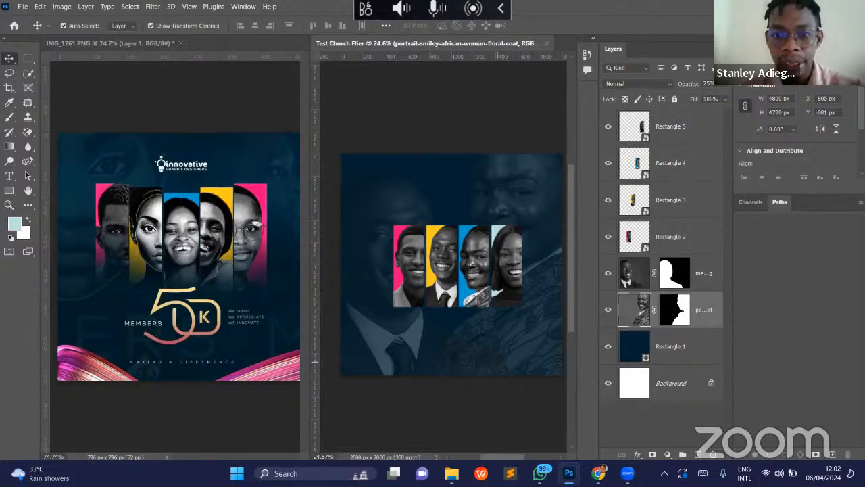
# - Compare the Freepik paint swoosh results in Chrome with the reference flier's swooshes in Photoshop, and return to Freepik
pyautogui.hotkey('alt', 'Tab')
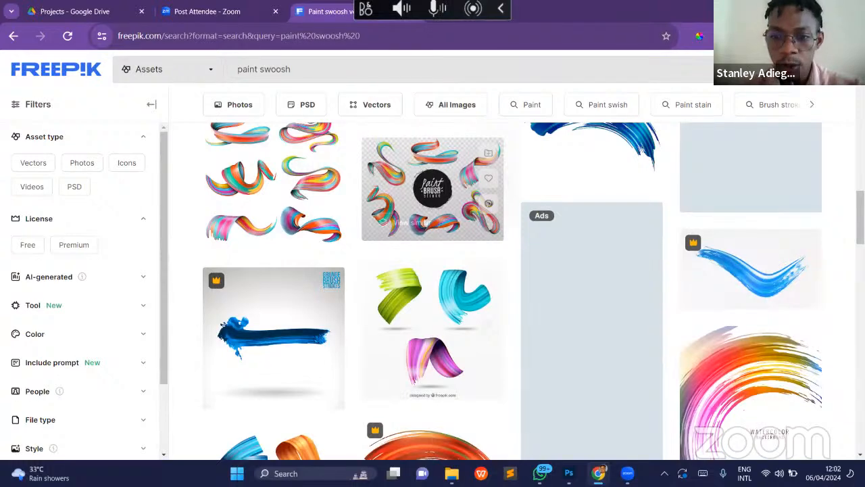
pyautogui.scroll(-10, 250, 343)
pyautogui.hotkey('alt', 'Tab')
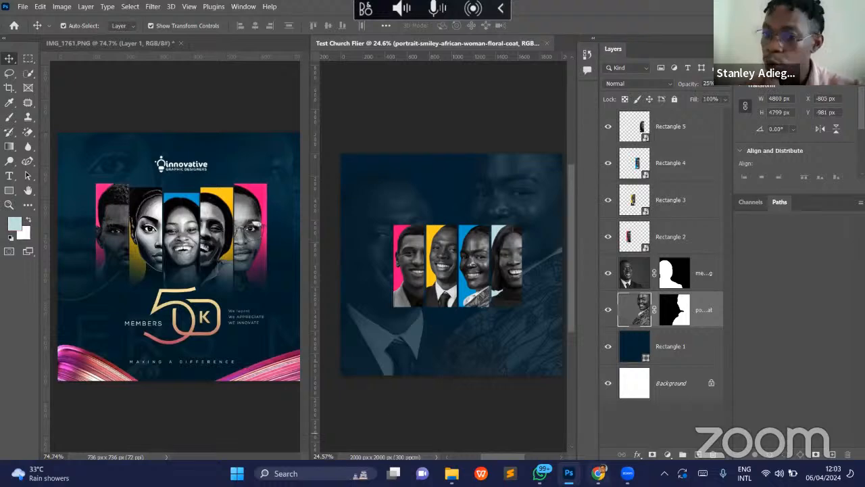
pyautogui.click(598, 473)
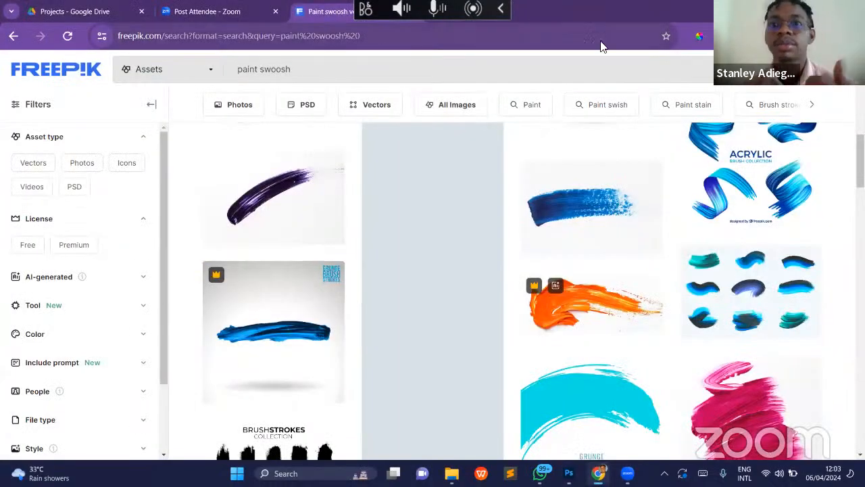
pyautogui.click(501, 12)
pyautogui.click(451, 11)
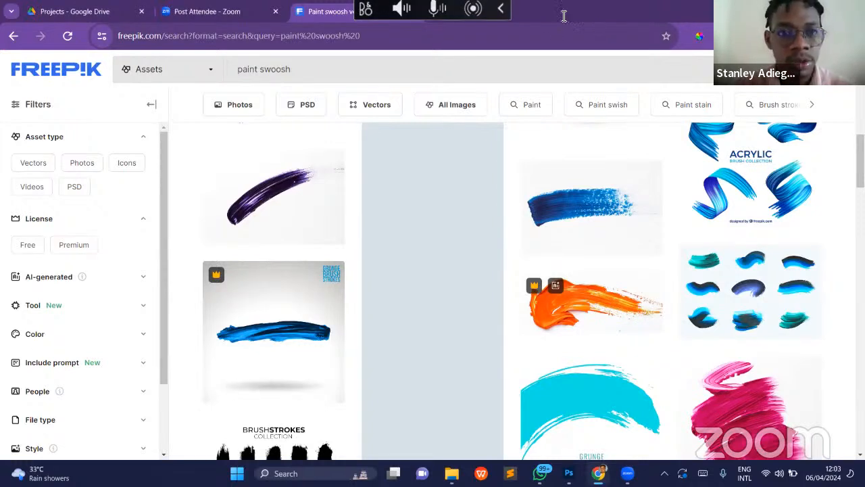
# - Open a new Chrome window and run a Google Lens image search with IMG_1761.PNG from Downloads
pyautogui.hotkey('ctrl', 'n')
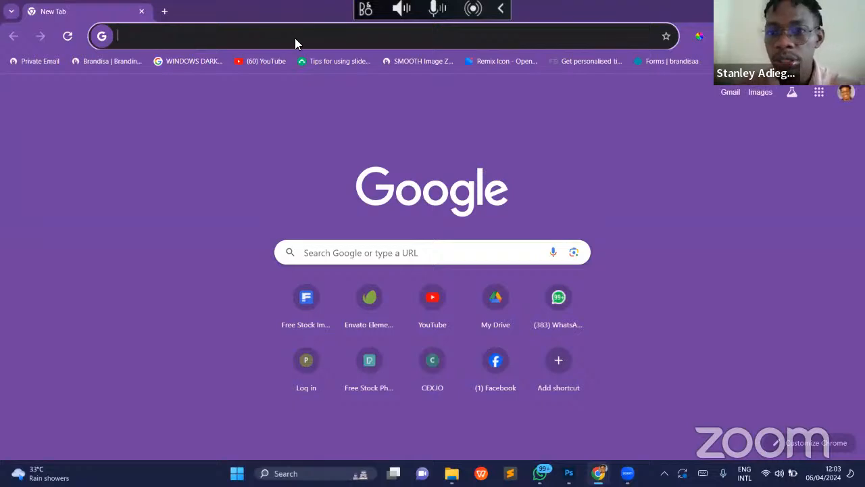
pyautogui.click(573, 253)
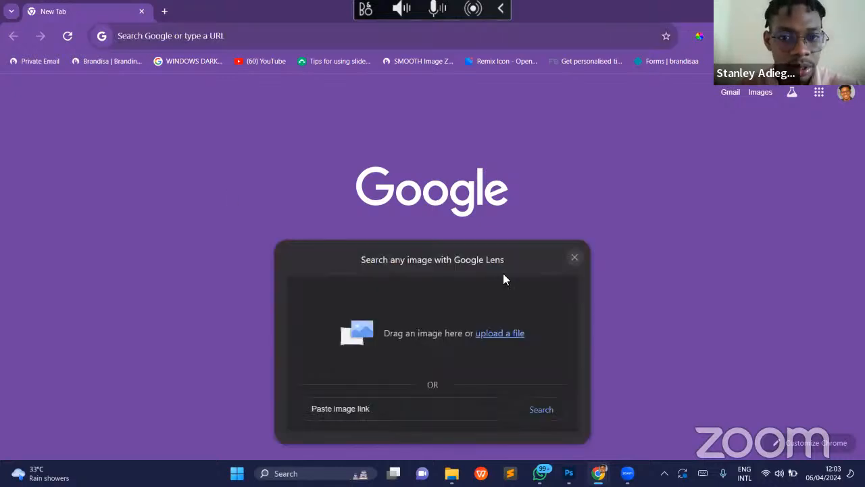
pyautogui.click(499, 333)
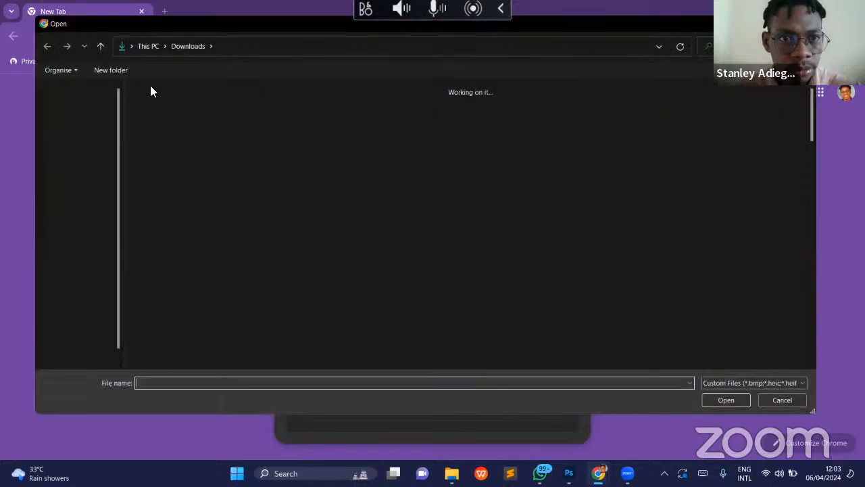
pyautogui.click(329, 125)
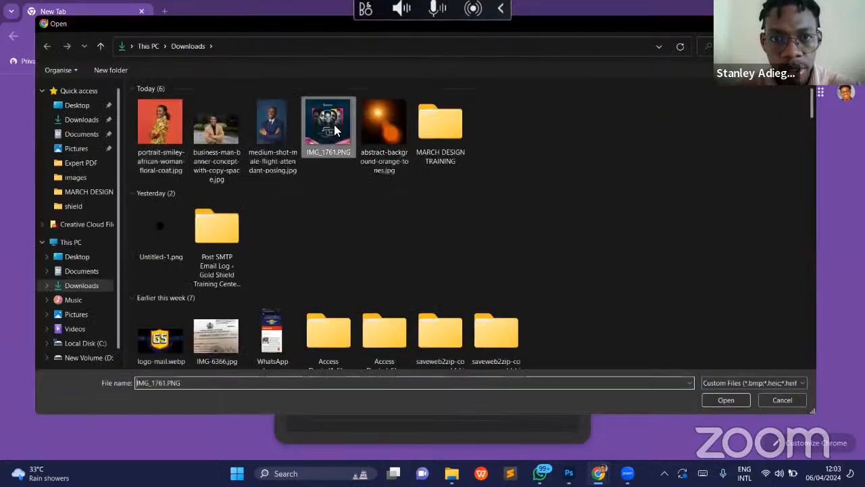
pyautogui.click(724, 401)
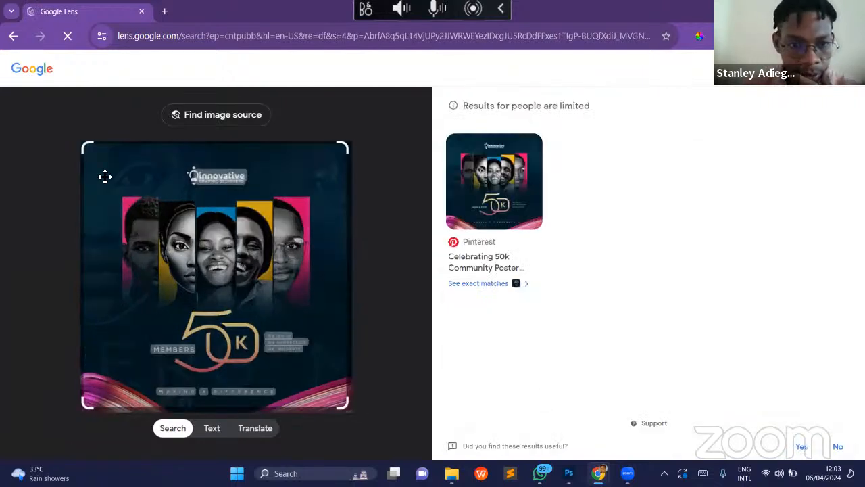
# - Narrow the Lens search area to the pink swoosh in the flier's lower-right corner and browse the visual matches
pyautogui.moveTo(87, 155); pyautogui.dragTo(300, 355)
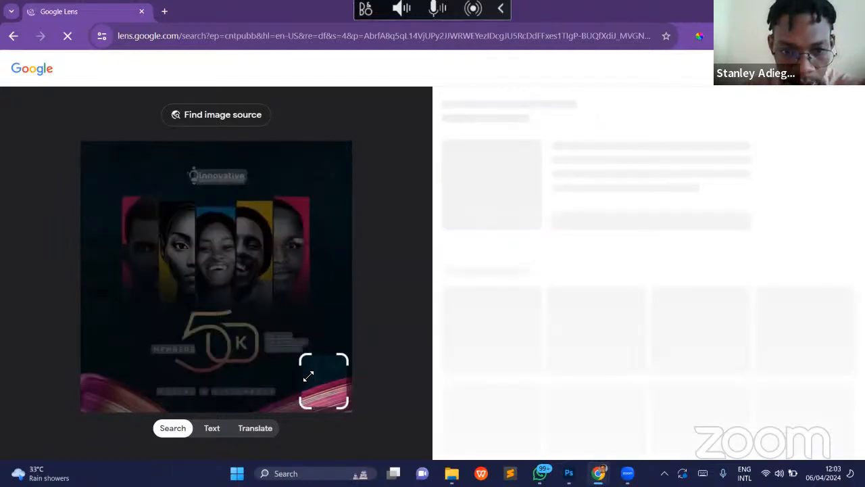
pyautogui.moveTo(299, 407); pyautogui.dragTo(284, 408)
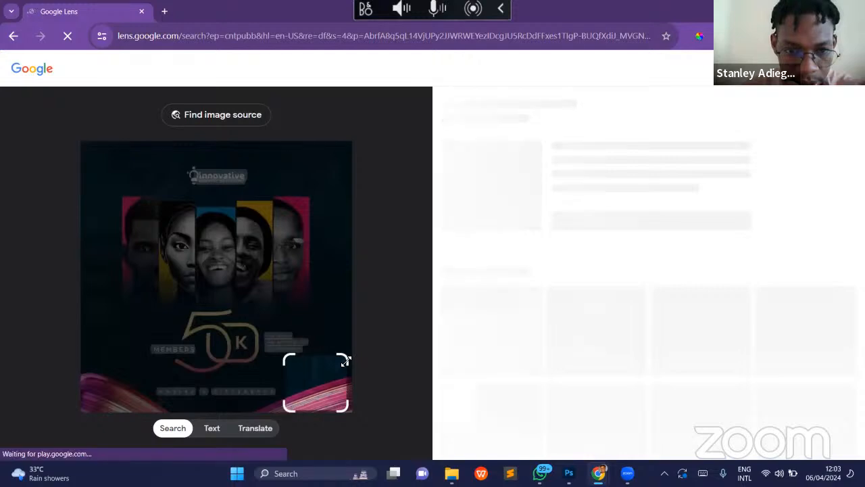
pyautogui.moveTo(343, 358); pyautogui.dragTo(355, 396)
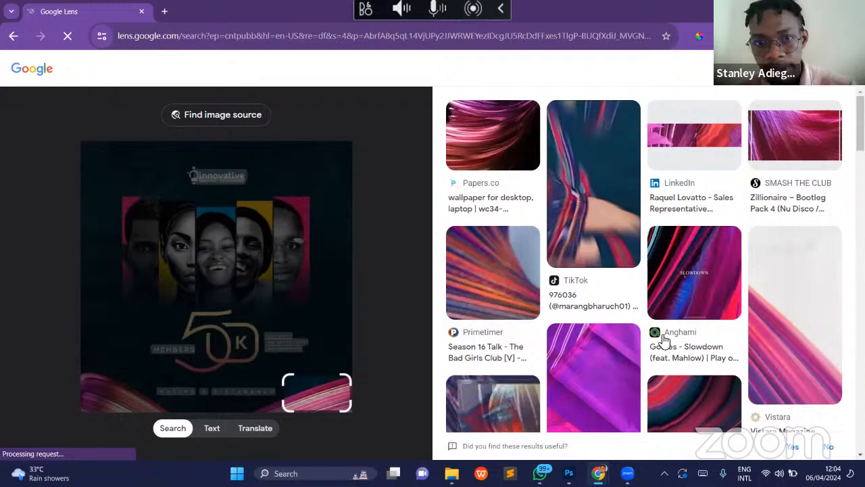
pyautogui.scroll(-3, 664, 340)
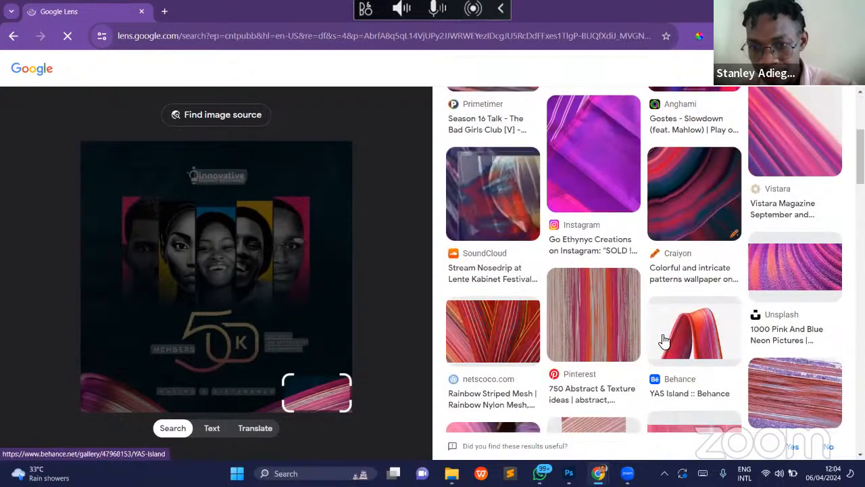
pyautogui.scroll(-3, 665, 342)
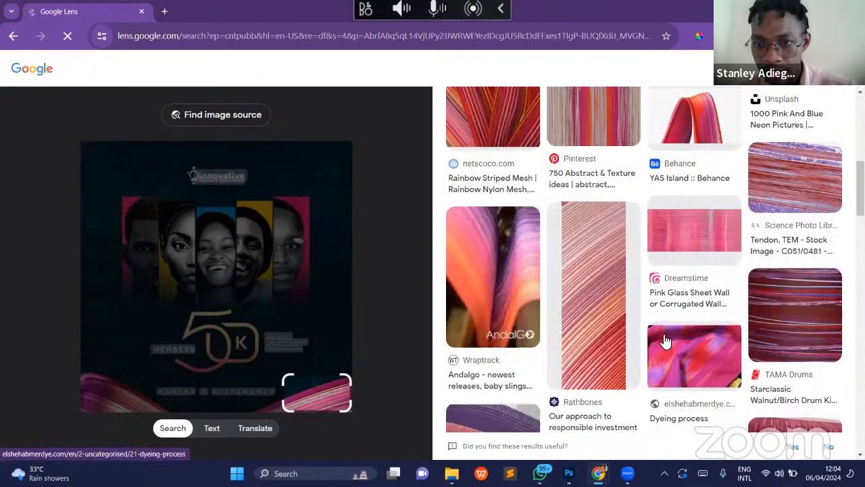
pyautogui.scroll(-5, 664, 340)
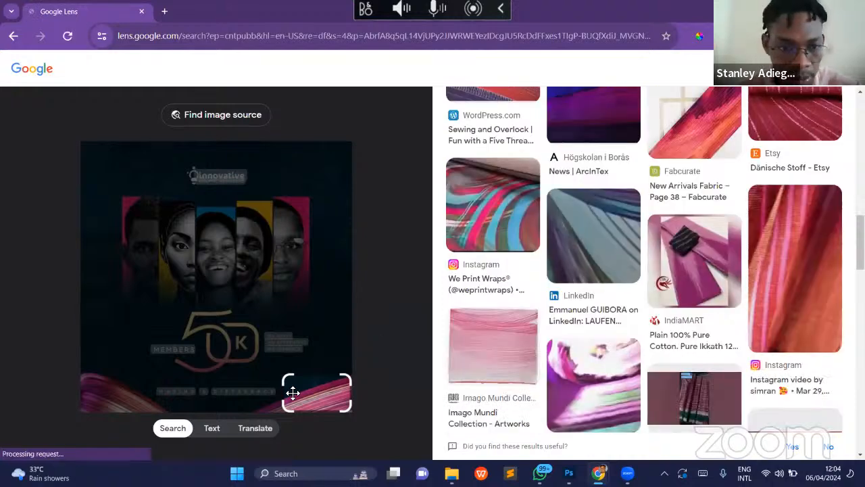
# - Move the Lens search area to the flier's lower-left swoosh, browse the matches for similar strokes, and close the Lens window
pyautogui.moveTo(317, 403); pyautogui.dragTo(89, 403)
pyautogui.moveTo(149, 409); pyautogui.dragTo(157, 411)
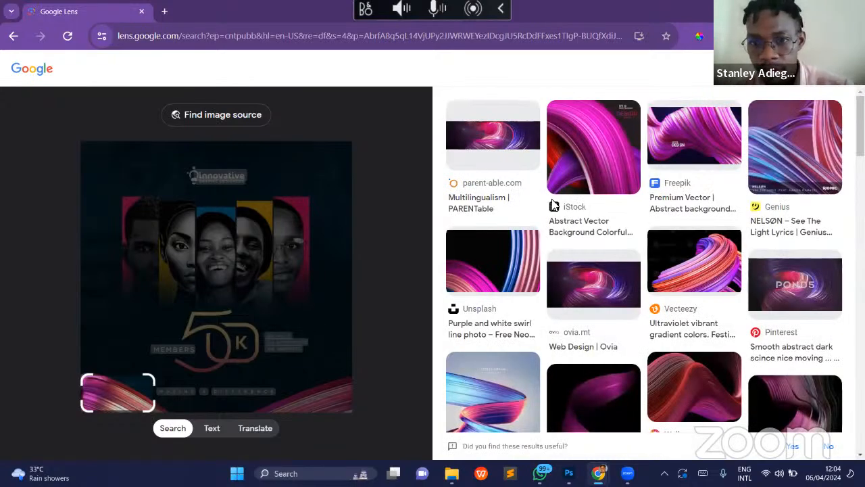
pyautogui.scroll(-3, 595, 252)
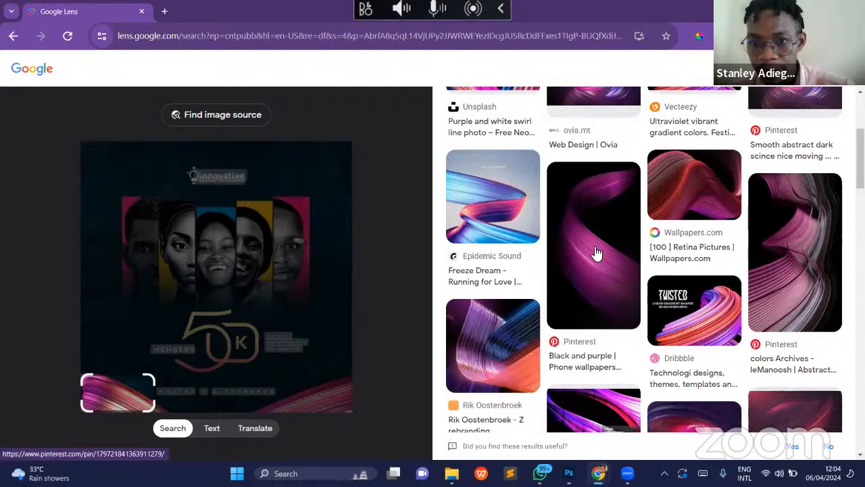
pyautogui.scroll(-4, 596, 253)
pyautogui.scroll(-7, 595, 252)
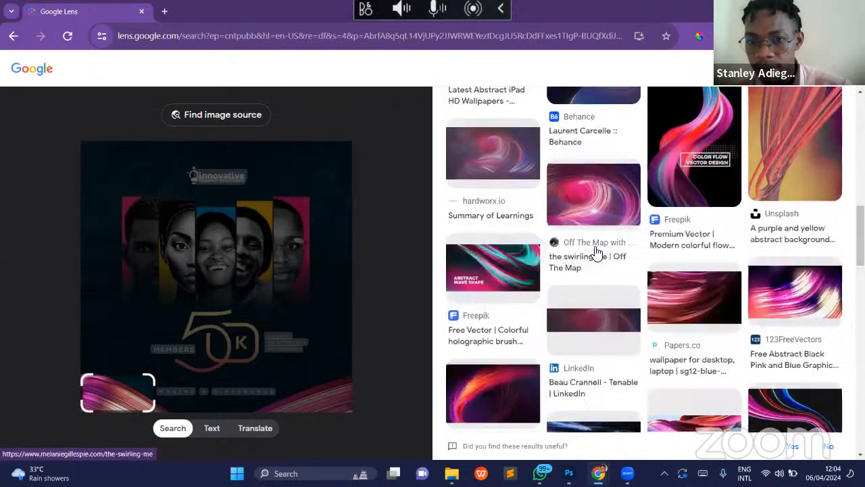
pyautogui.scroll(-2, 500, 291)
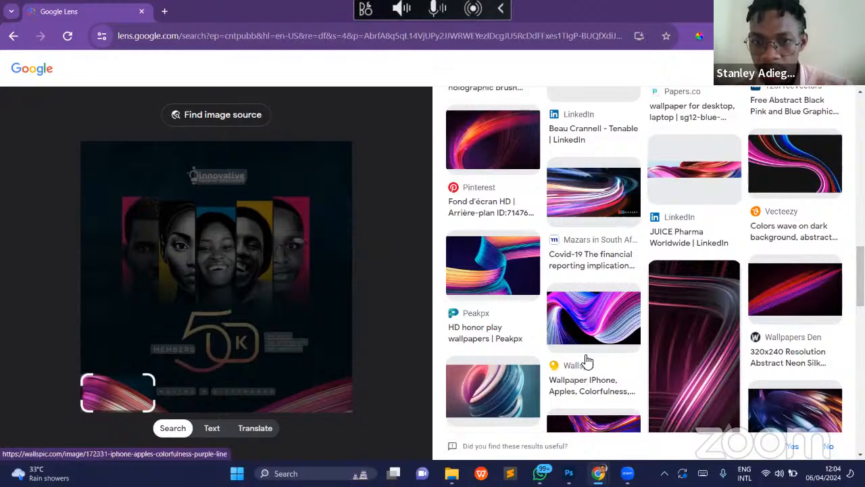
pyautogui.scroll(-5, 587, 362)
pyautogui.scroll(1, 587, 362)
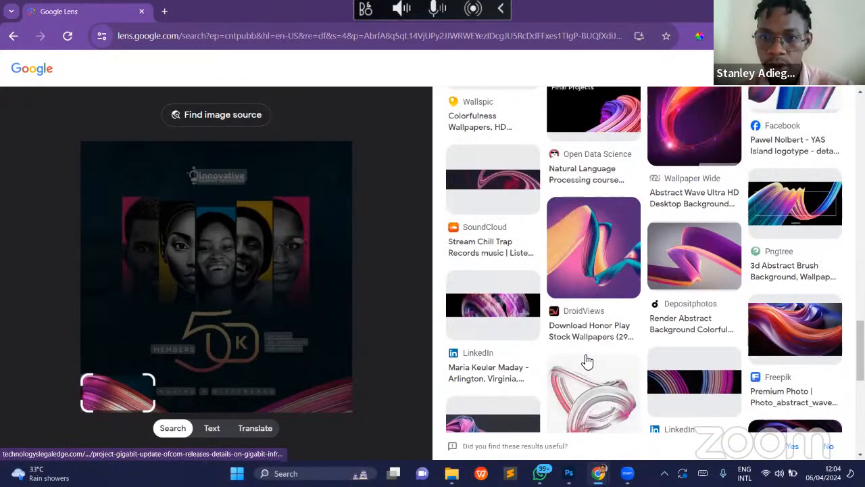
pyautogui.scroll(3, 587, 362)
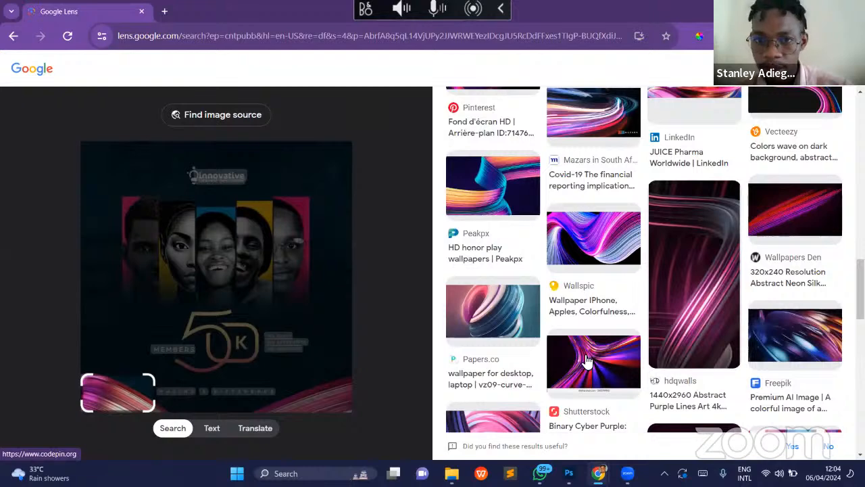
pyautogui.scroll(15, 586, 362)
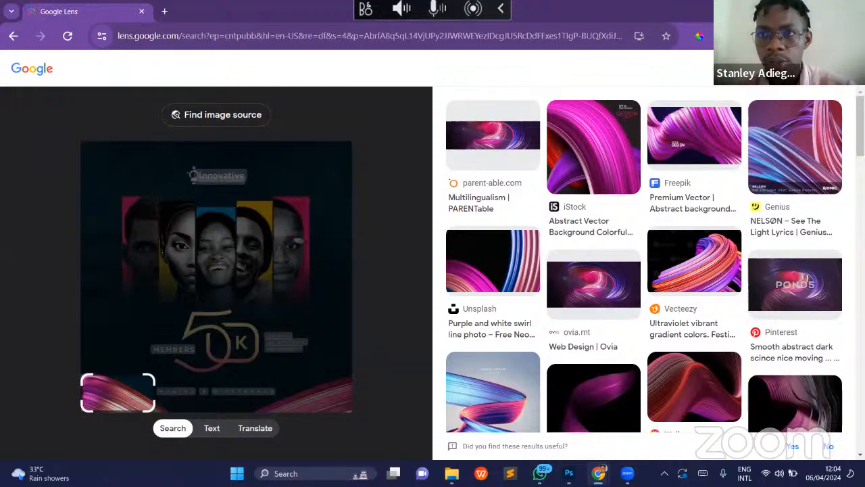
pyautogui.hotkey('ctrl', 'w')
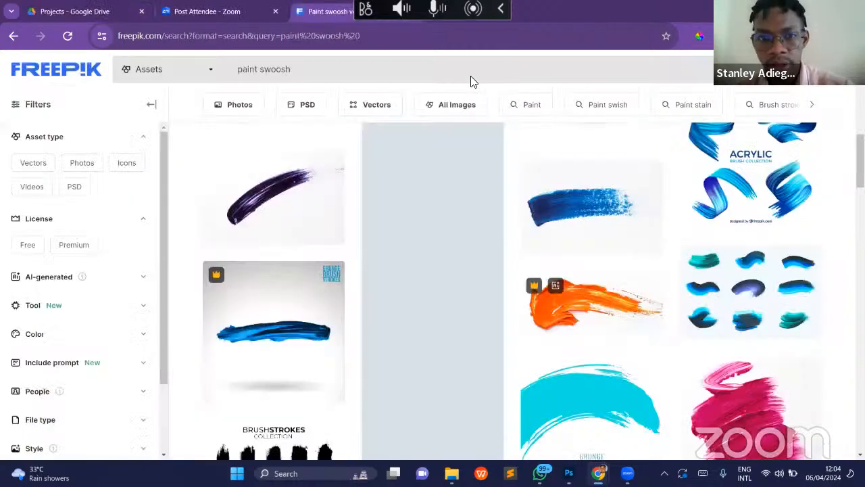
# - Look through the Freepik paint swoosh results and open the blue Acrylic Brush Collection vector
pyautogui.scroll(5, 525, 268)
pyautogui.scroll(-5, 525, 271)
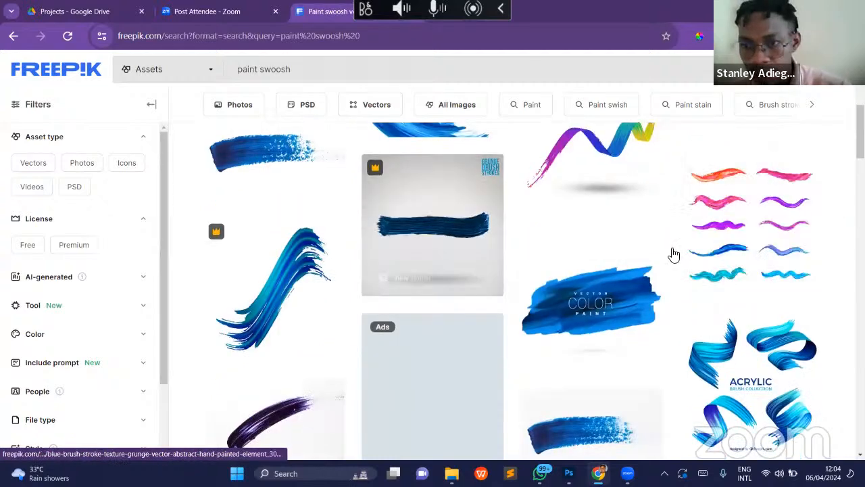
pyautogui.scroll(-5, 674, 254)
pyautogui.scroll(1, 734, 158)
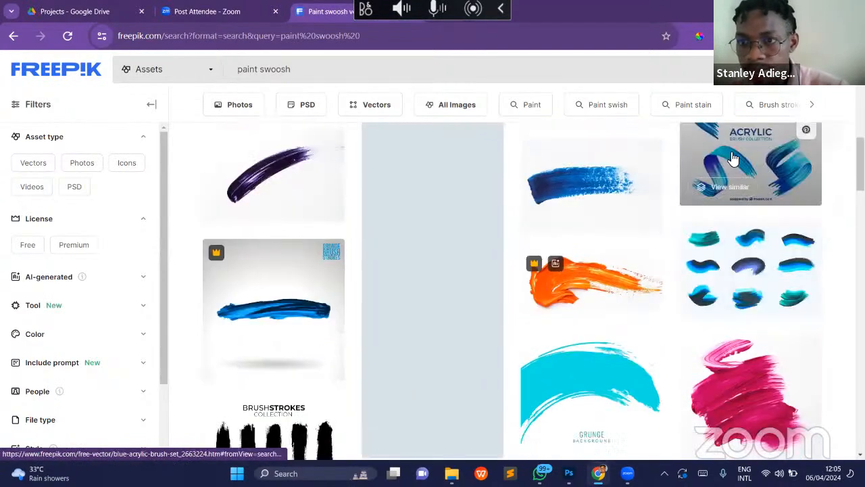
pyautogui.click(734, 158)
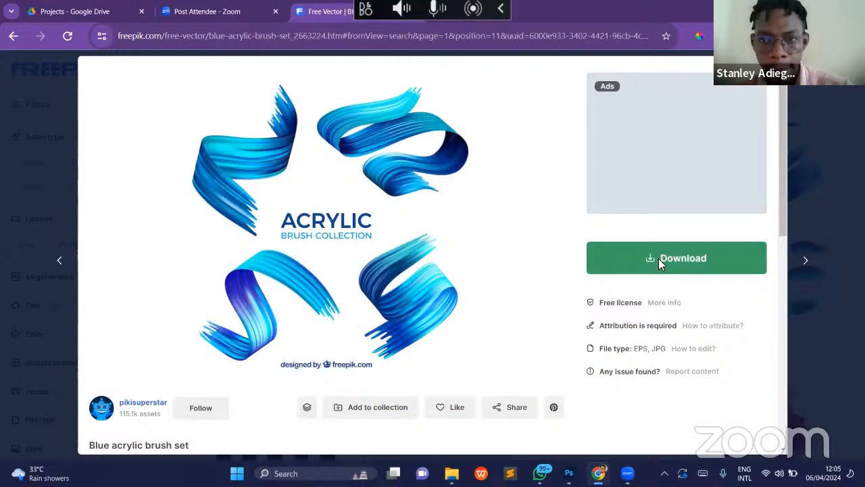
# - Check the Blue acrylic brush set page and its related designs, and start the free download of blue-acrylic-brush-set.zip
pyautogui.scroll(-3, 661, 260)
pyautogui.scroll(1, 661, 263)
pyautogui.scroll(2, 661, 265)
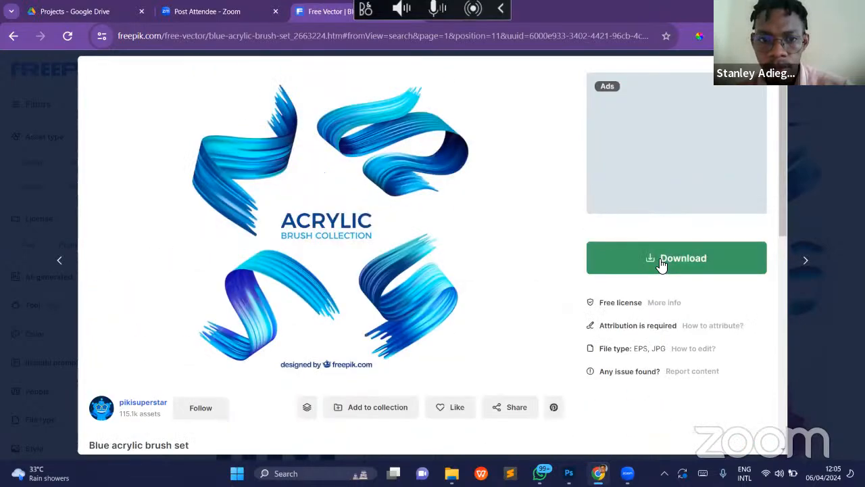
pyautogui.scroll(-1, 662, 266)
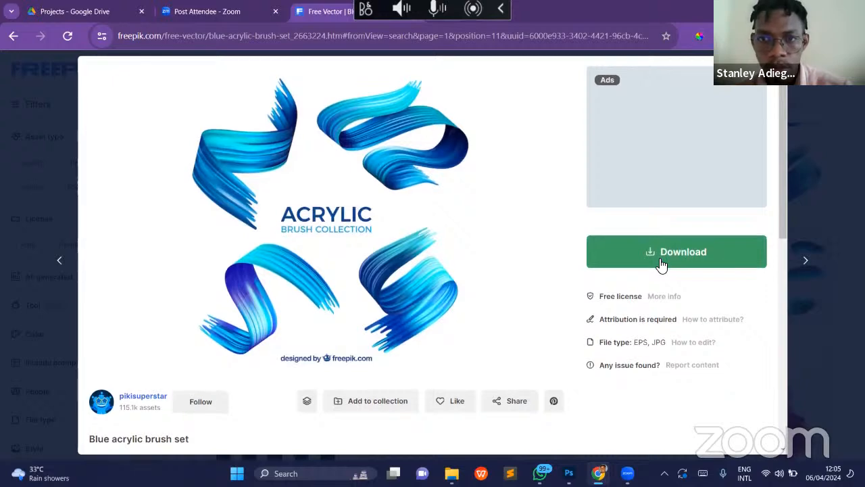
pyautogui.scroll(-8, 661, 265)
pyautogui.scroll(4, 659, 264)
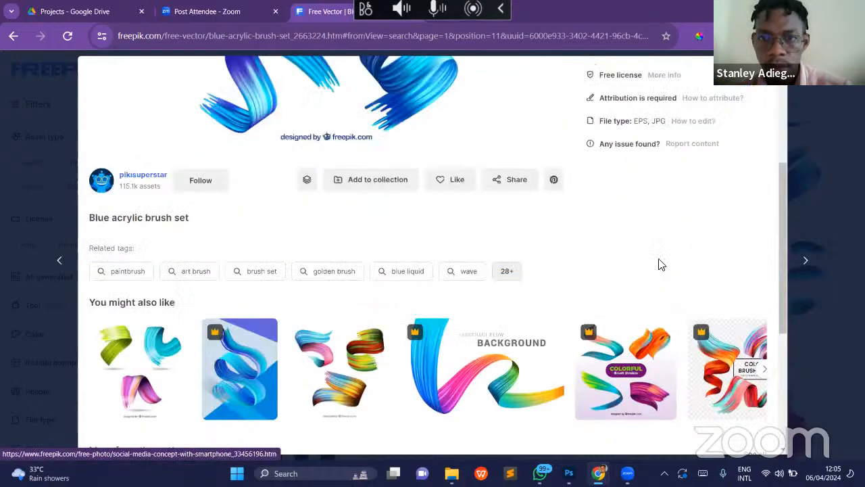
pyautogui.scroll(4, 662, 266)
pyautogui.click(660, 265)
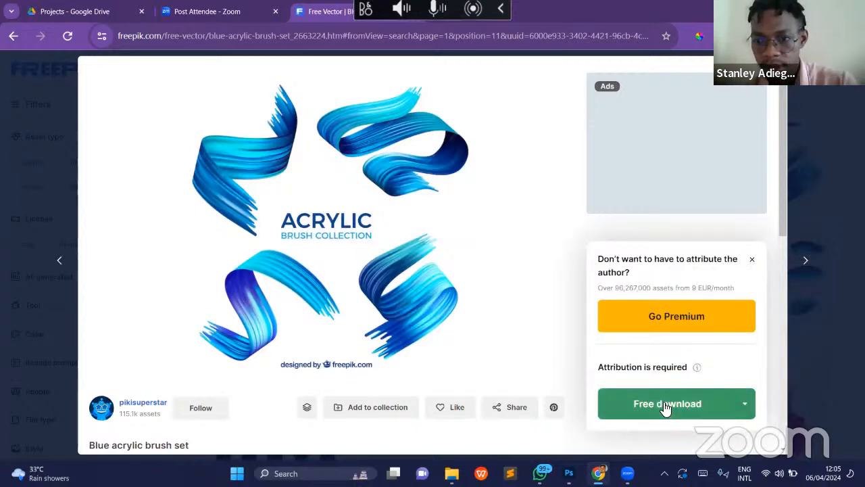
pyautogui.click(665, 404)
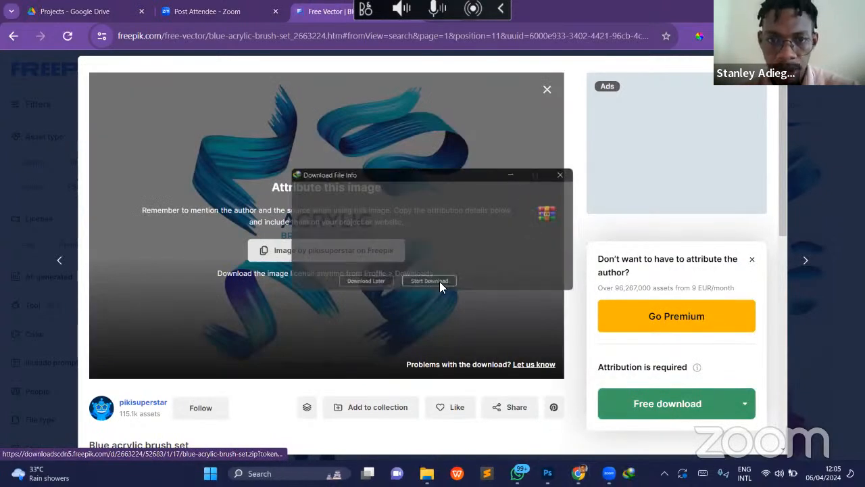
pyautogui.click(439, 281)
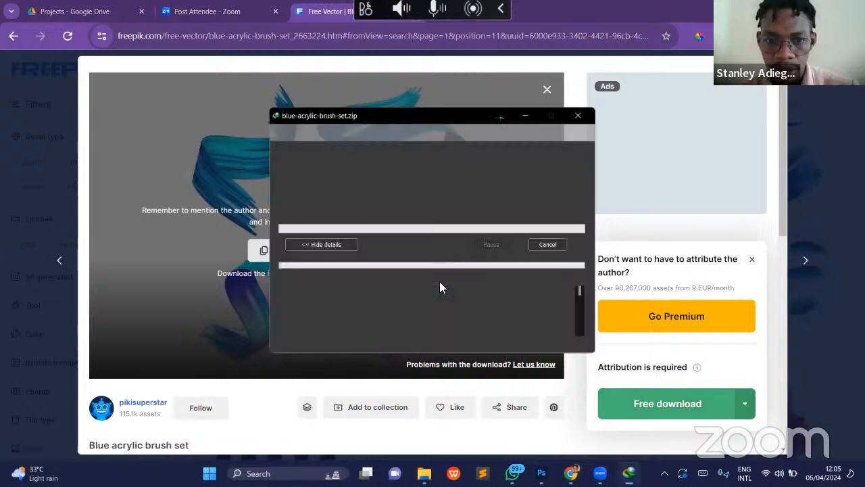
pyautogui.click(492, 115)
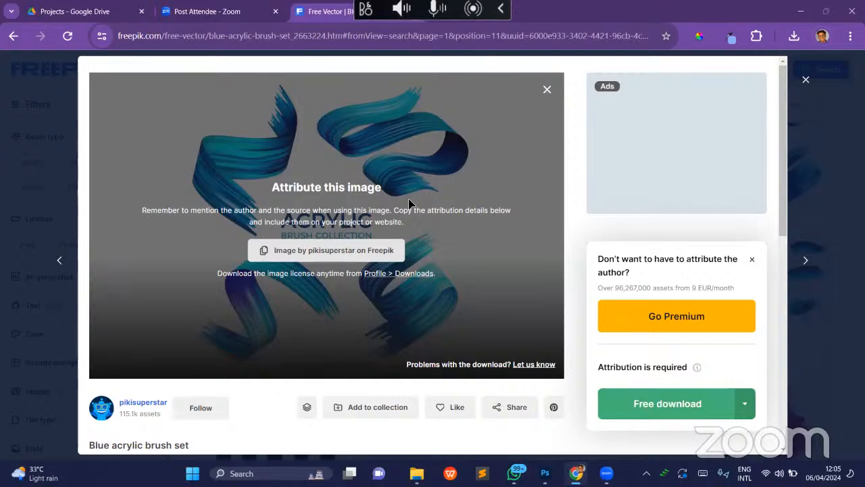
# - Check the Test Church Flier in Photoshop and return to the Freepik download page in Chrome
pyautogui.hotkey('alt', 'Tab')
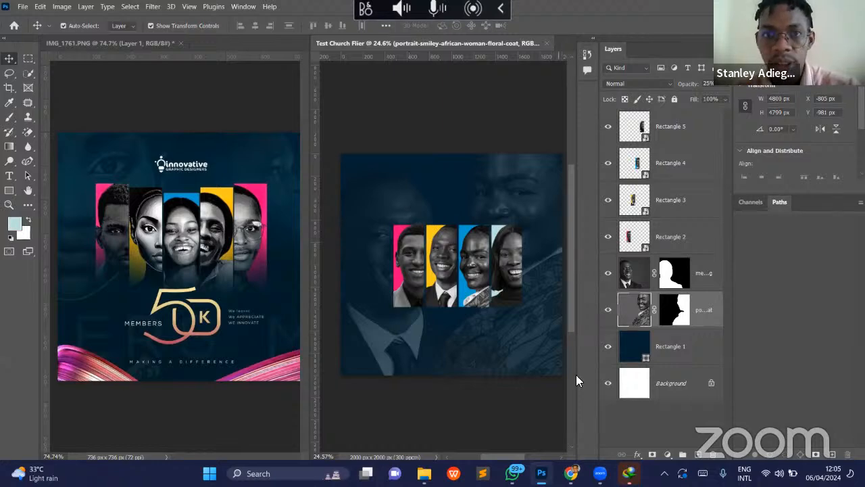
pyautogui.click(572, 473)
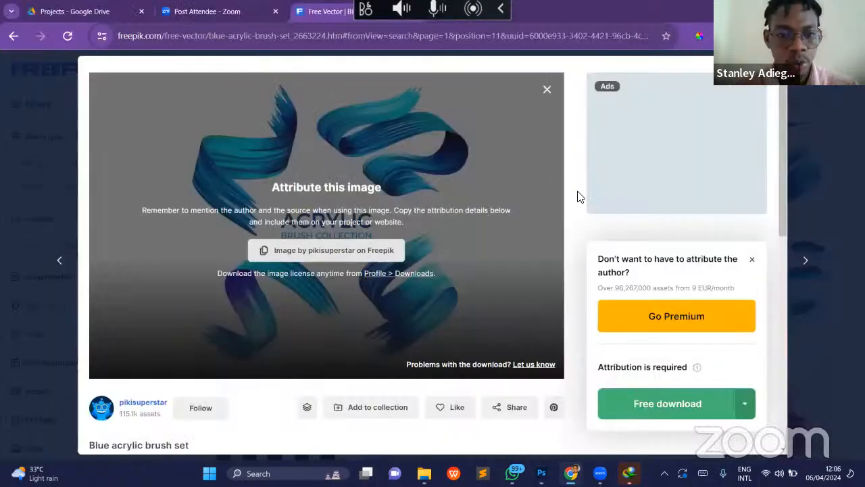
pyautogui.hotkey('ctrl', 'n')
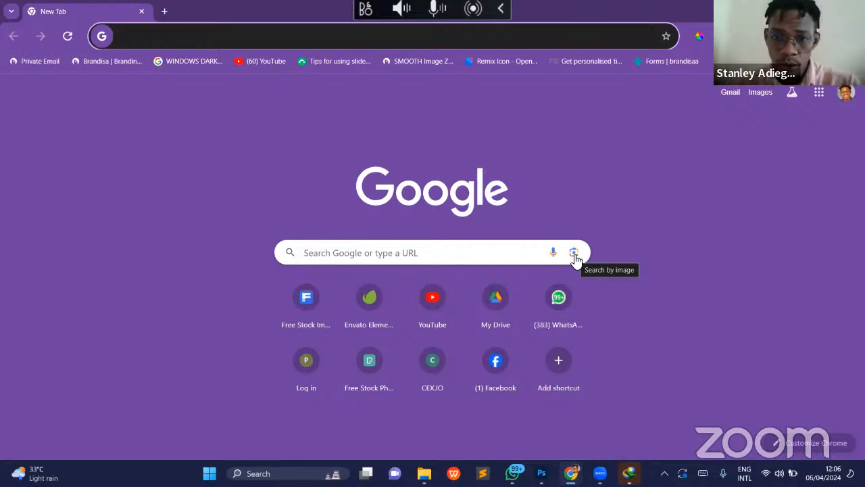
pyautogui.click(574, 253)
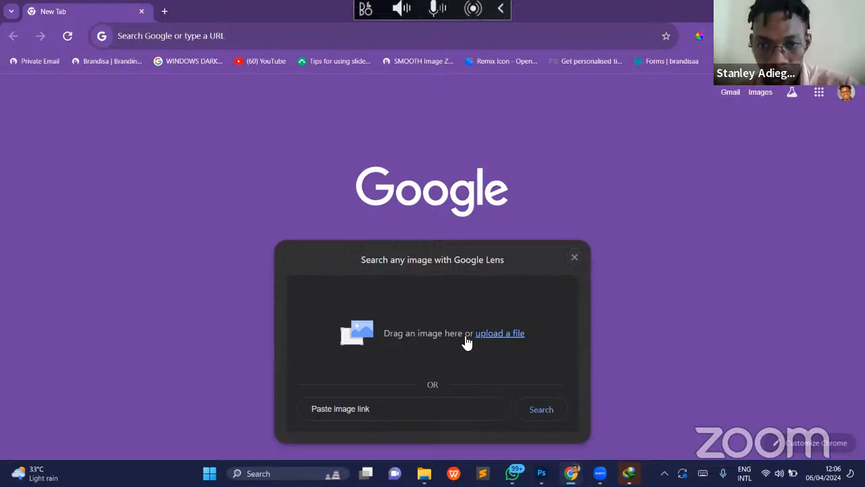
pyautogui.click(573, 261)
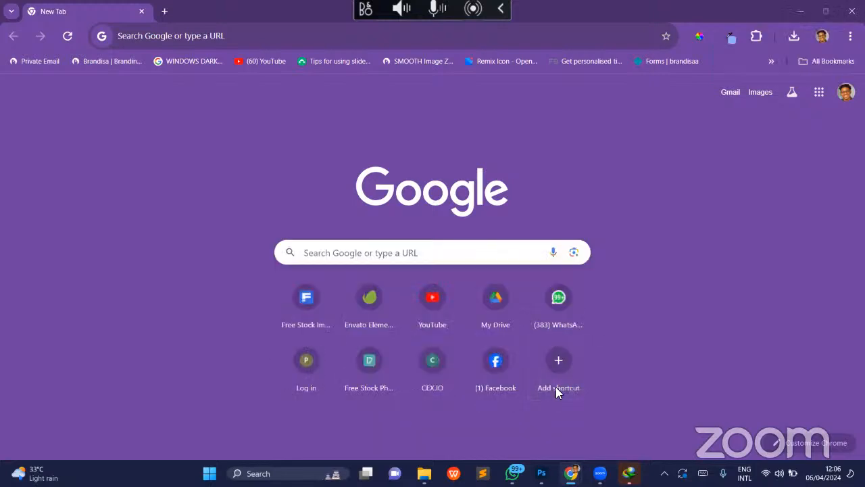
# - Switch to Photoshop and examine the Test Church Flier's portrait panels and background against the IMG_1761.PNG reference
pyautogui.hotkey('alt', 'Tab')
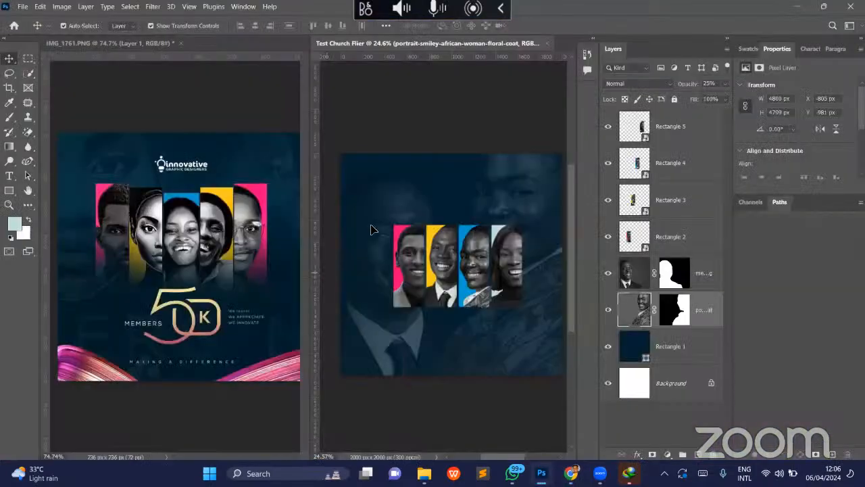
pyautogui.press('z')
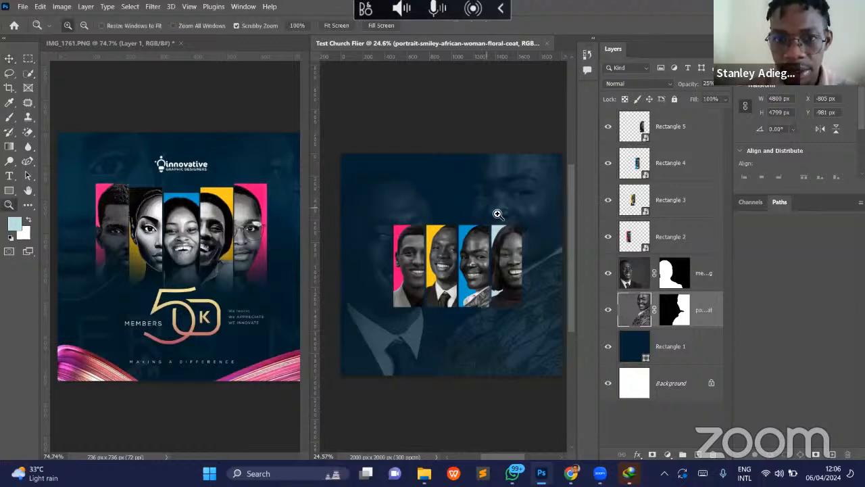
pyautogui.click(500, 214)
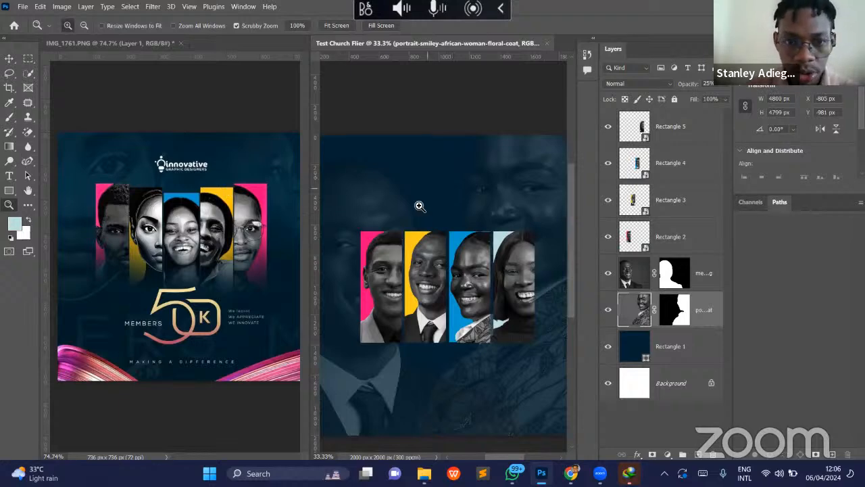
pyautogui.press('v')
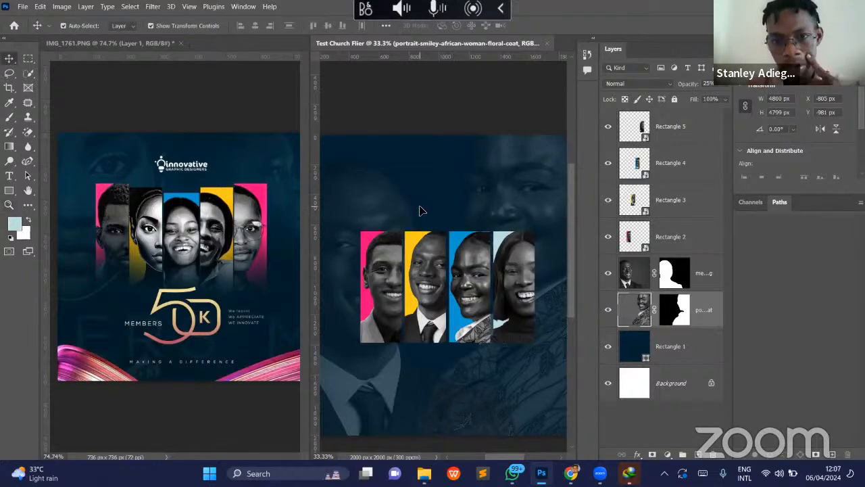
pyautogui.scroll(-2, 457, 299)
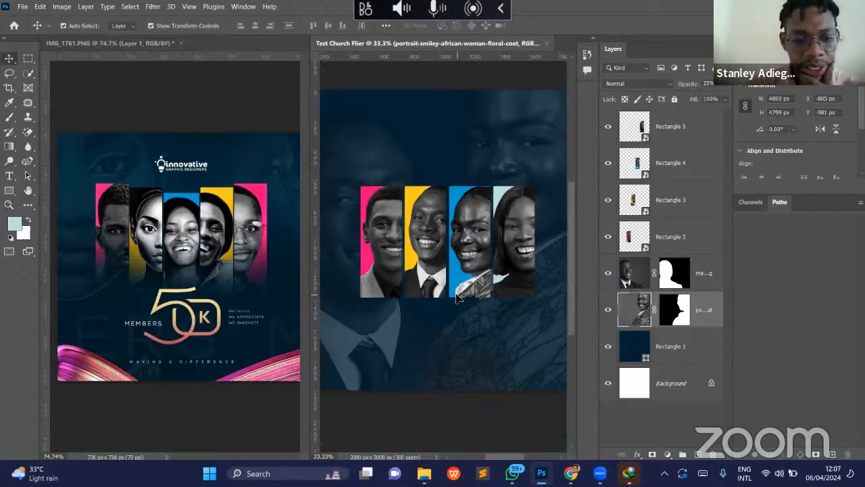
pyautogui.press('z')
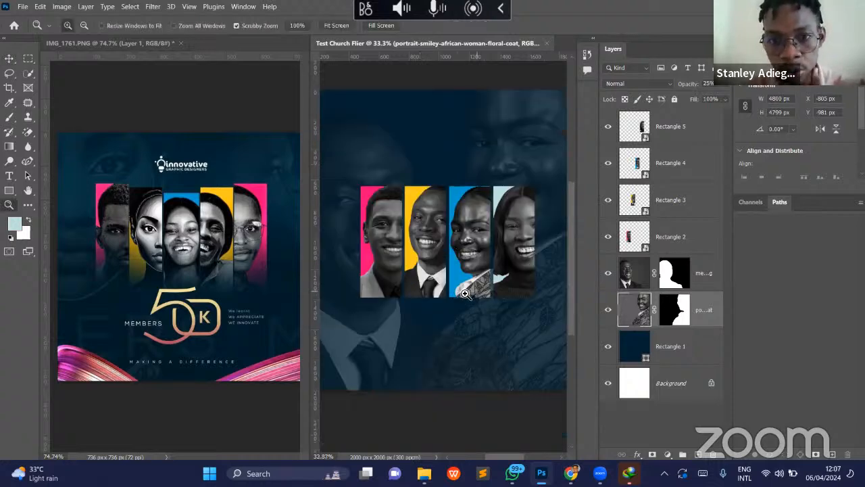
pyautogui.moveTo(467, 294); pyautogui.dragTo(464, 296)
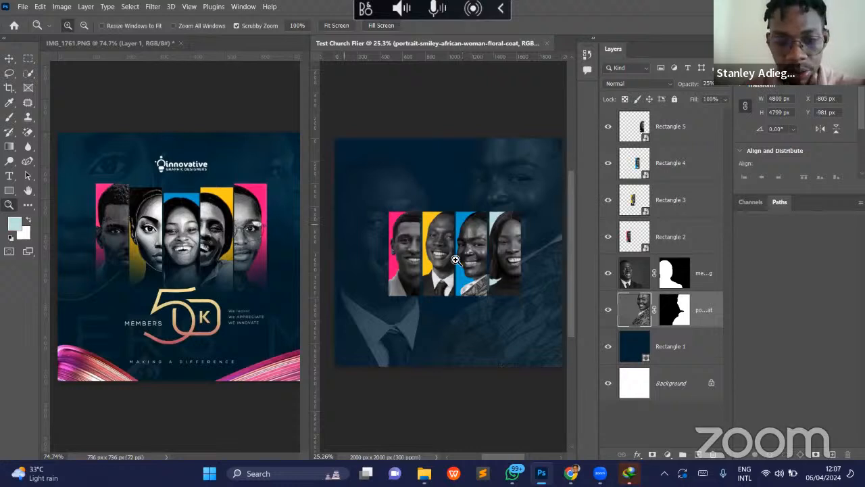
pyautogui.press('v')
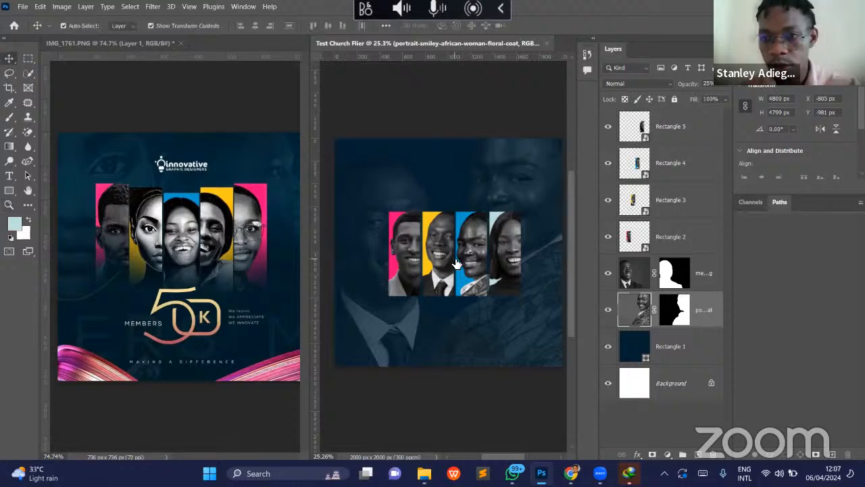
# - Try placing a duplicate of the navy Rectangle 1 layer above the portrait panels
pyautogui.click(712, 358)
pyautogui.hotkey('ctrl', 'j')
pyautogui.moveTo(712, 359); pyautogui.dragTo(693, 119)
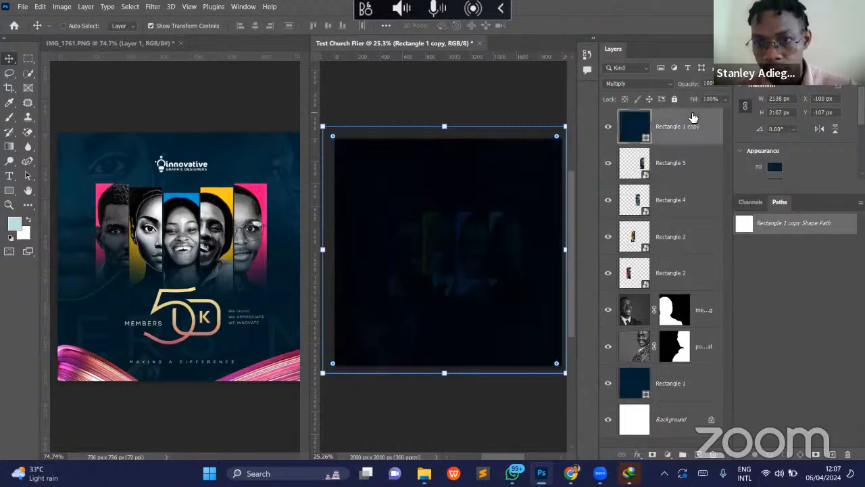
pyautogui.hotkey('ctrl', 'z')
pyautogui.hotkey('ctrl', 'z')
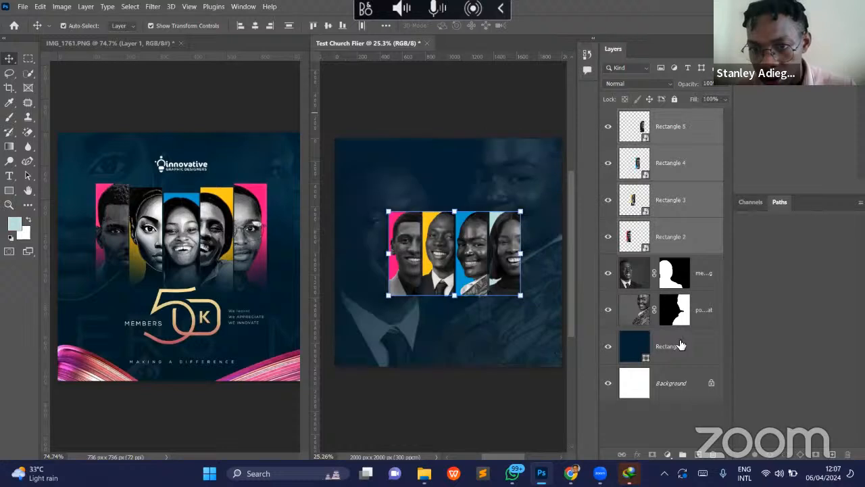
# - Duplicate Rectangle 1, place the copy above Rectangle 5 and try the Normal blend mode on it
pyautogui.click(681, 346)
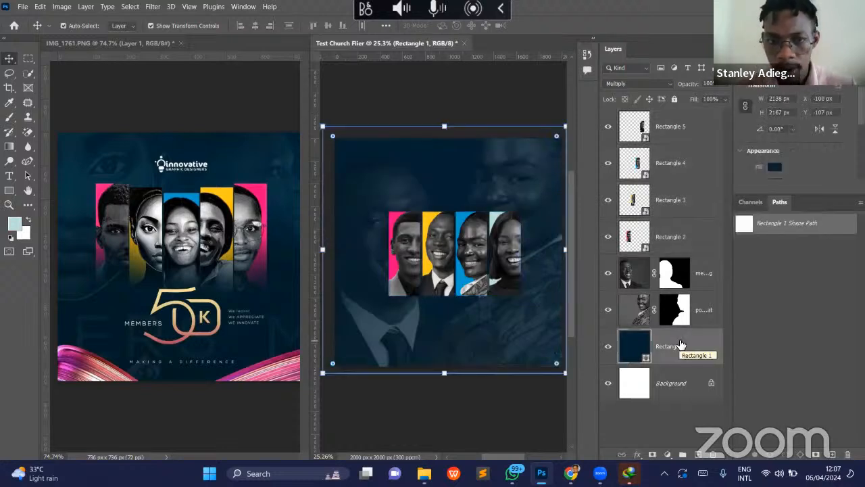
pyautogui.hotkey('ctrl', 'j')
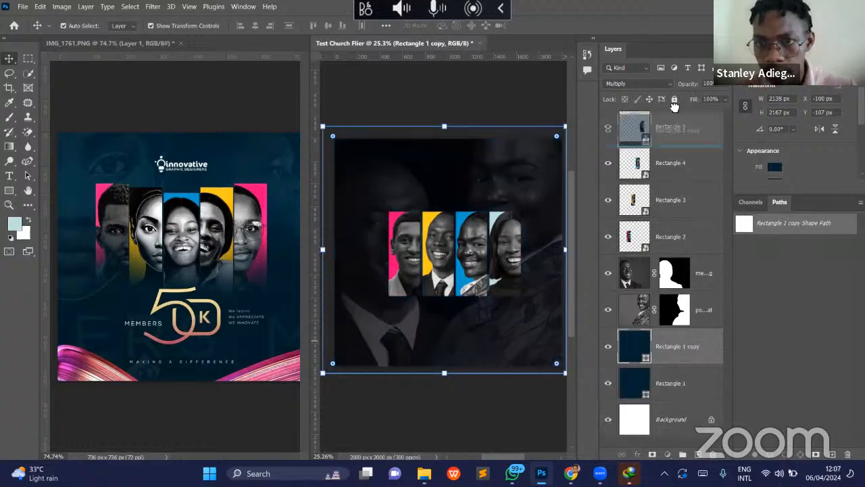
pyautogui.moveTo(674, 117); pyautogui.dragTo(672, 111)
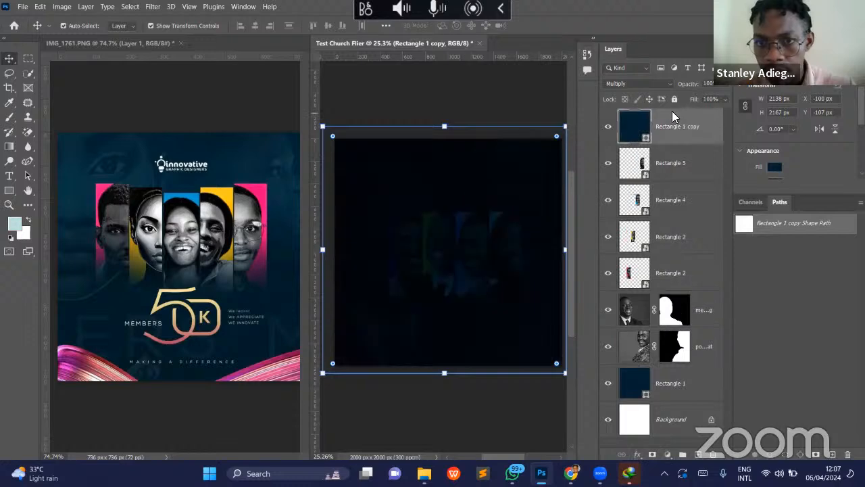
pyautogui.click(653, 84)
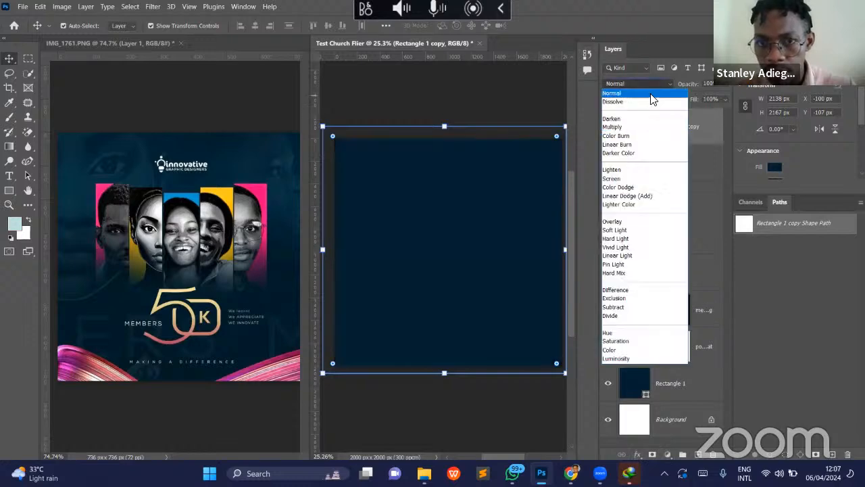
pyautogui.click(651, 95)
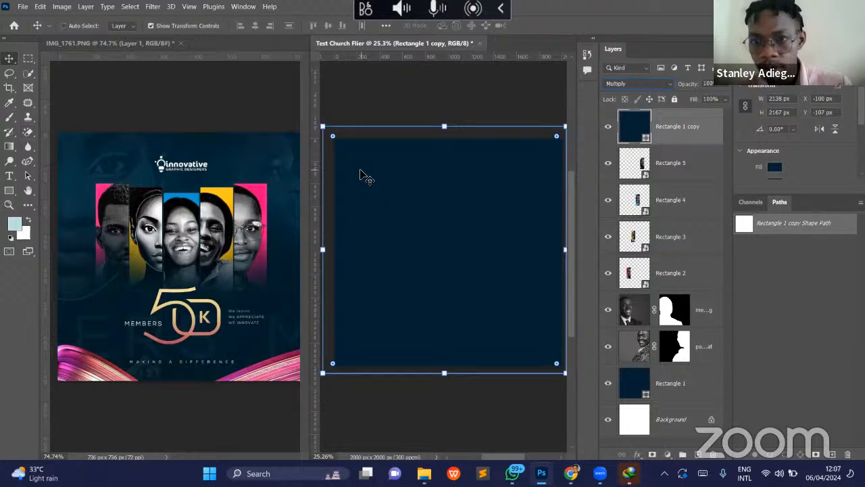
# - Undo the blend mode change, the reordering and the duplication of the navy rectangle
pyautogui.hotkey('alt', 'shift', 'm')
pyautogui.hotkey('ctrl', '[')
pyautogui.hotkey('ctrl', '[')
pyautogui.hotkey('ctrl', '[')
pyautogui.hotkey('ctrl', '[')
pyautogui.hotkey('ctrl', '[')
pyautogui.hotkey('ctrl', '[')
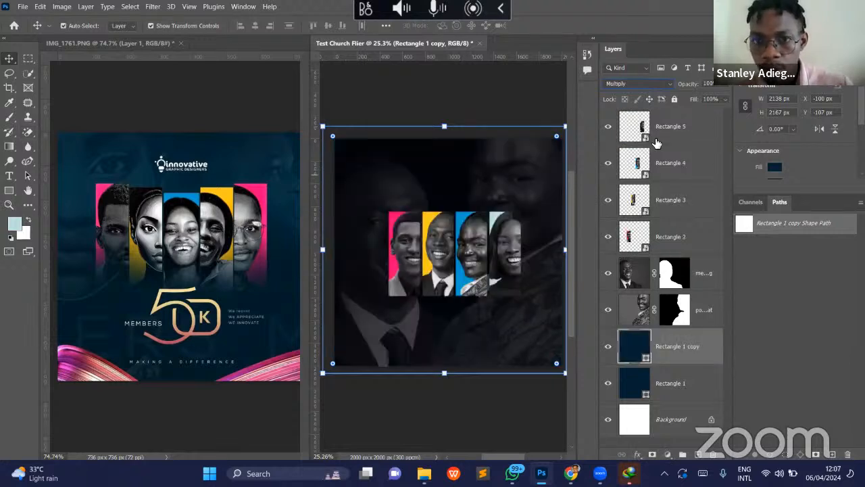
pyautogui.hotkey('ctrl', 'z')
pyautogui.hotkey('ctrl', 'z')
pyautogui.hotkey('ctrl', 'z')
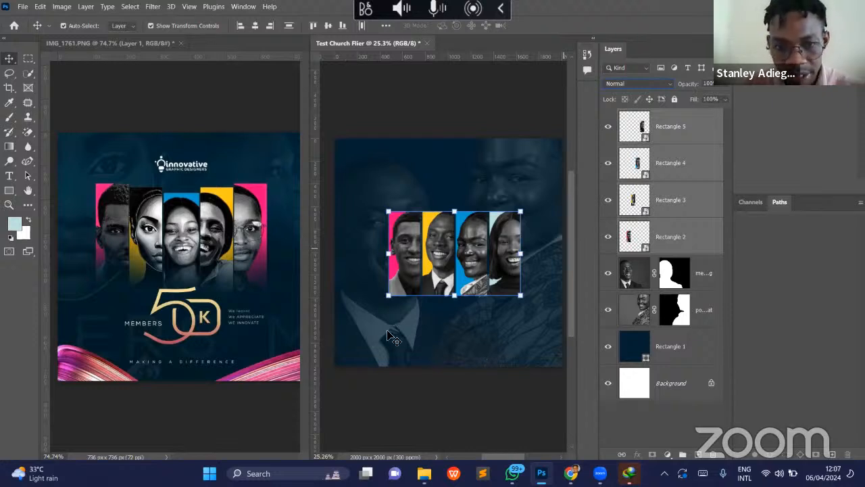
# - Add a blank layer above Rectangle 5 at the top of the layer stack
pyautogui.click(512, 179)
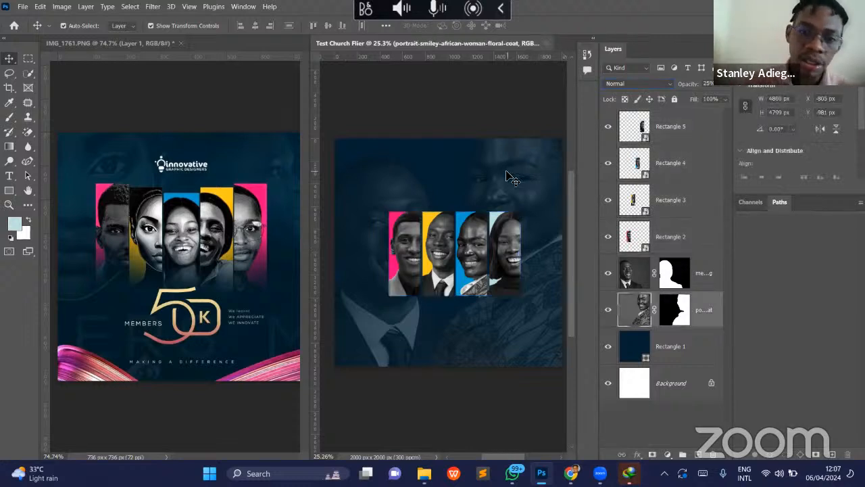
pyautogui.click(693, 140)
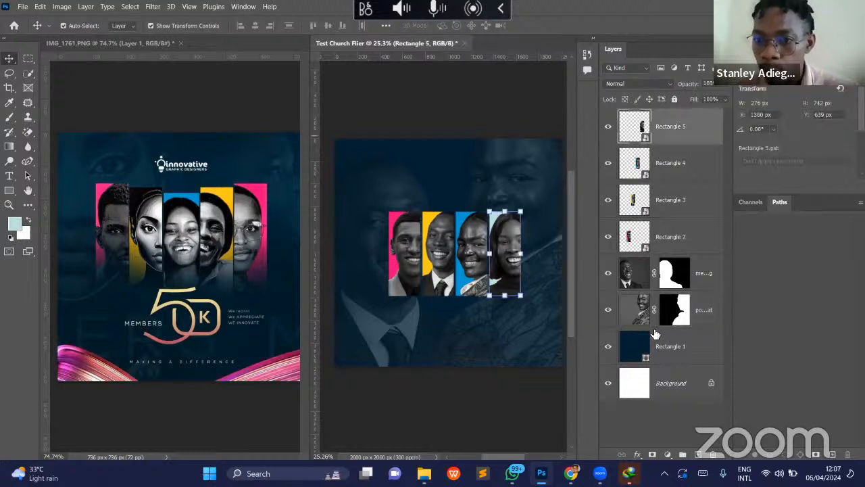
pyautogui.hotkey('ctrl', 'shift', 'alt', 'n')
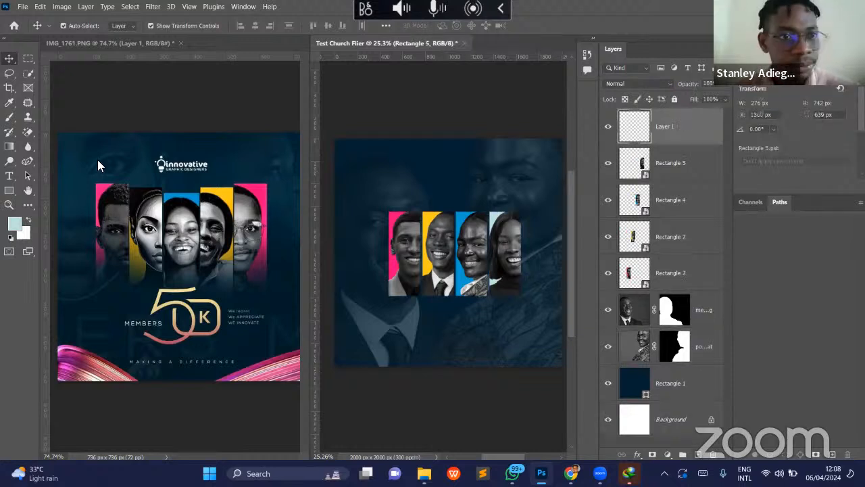
# - Choose the Gradient tool with the Foreground to Transparent preset from the Basics group
pyautogui.click(8, 148)
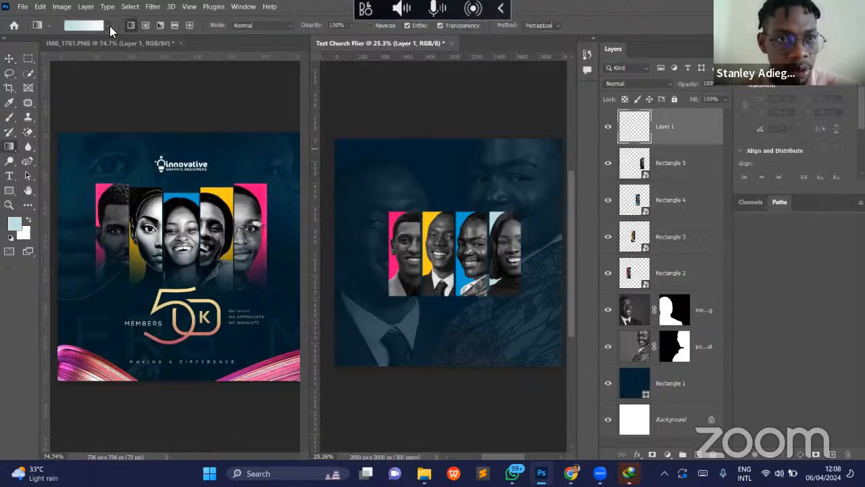
pyautogui.click(108, 26)
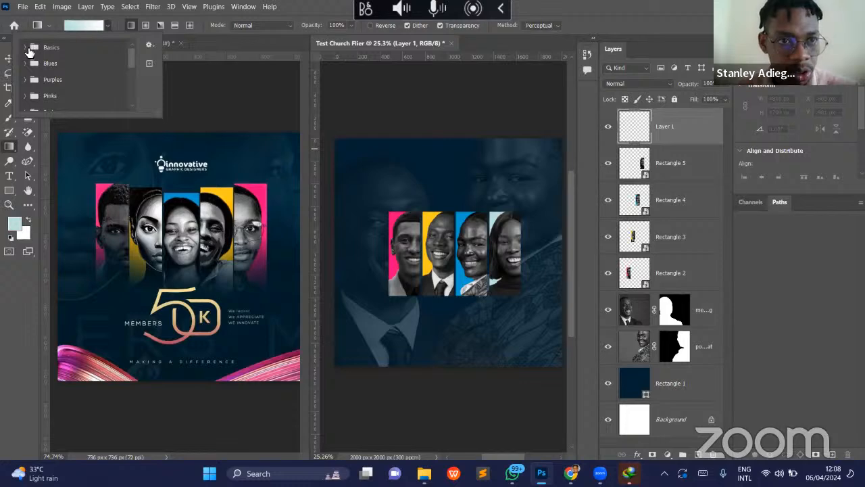
pyautogui.click(26, 48)
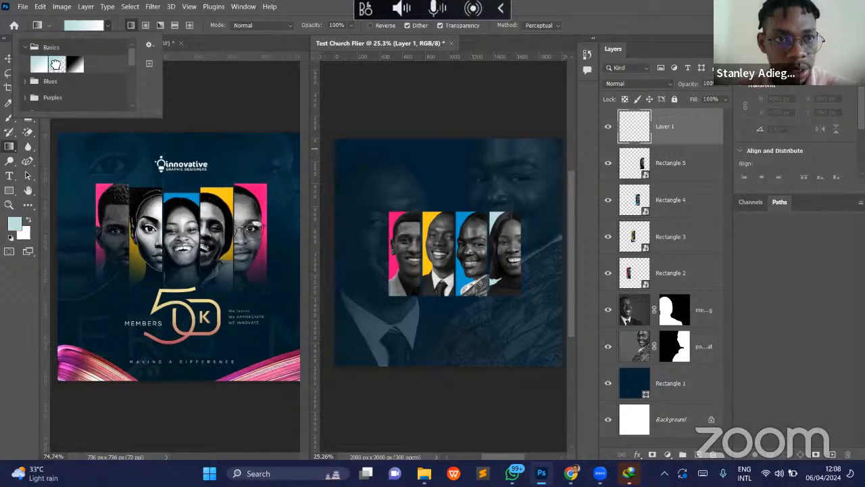
pyautogui.click(56, 64)
pyautogui.press('Return')
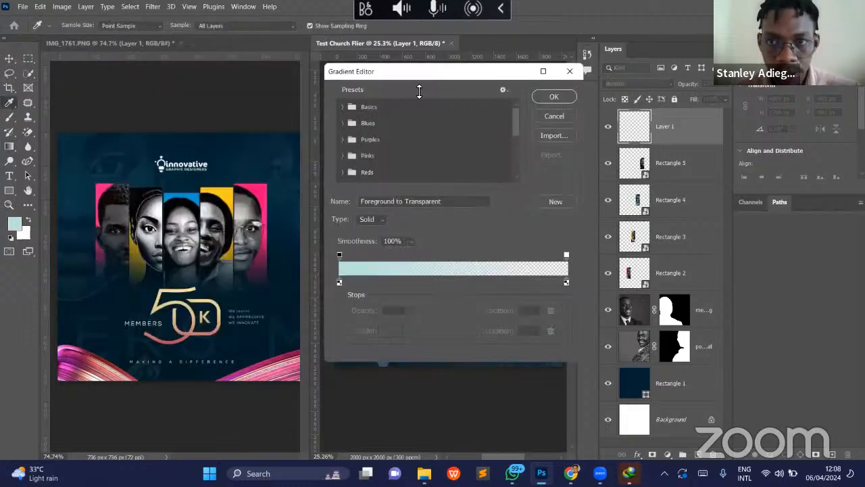
# - Set the gradient's starting color stop to navy 012032 in the Gradient Editor and apply the edited gradient
pyautogui.moveTo(415, 72); pyautogui.dragTo(273, 53)
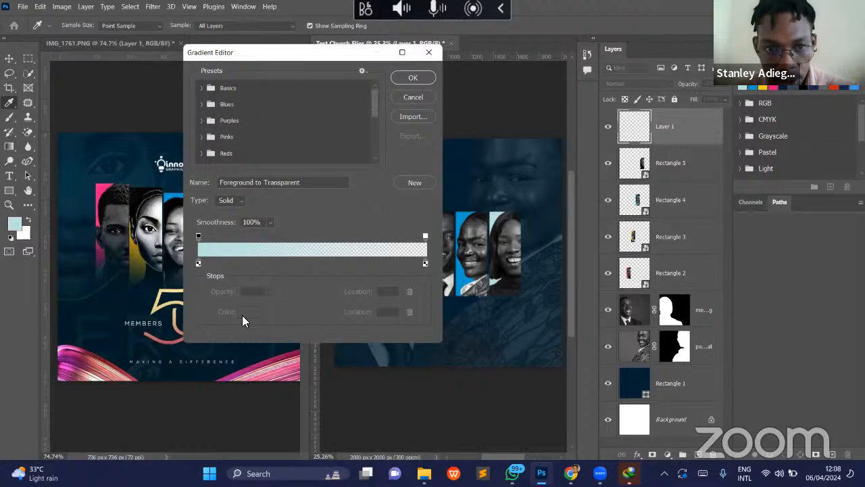
pyautogui.click(198, 264)
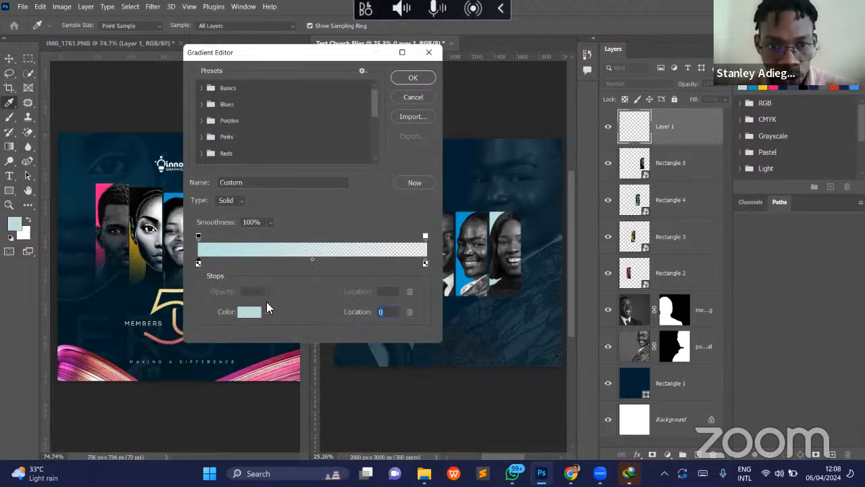
pyautogui.click(248, 311)
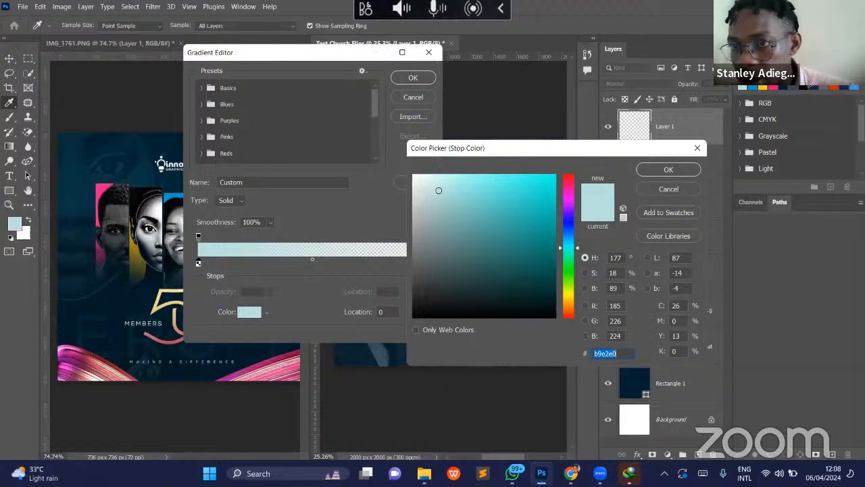
pyautogui.write('012032')
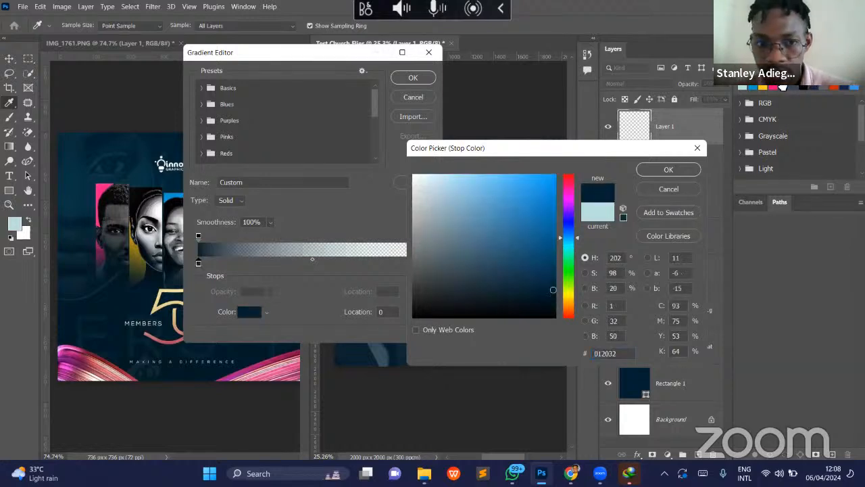
pyautogui.click(659, 174)
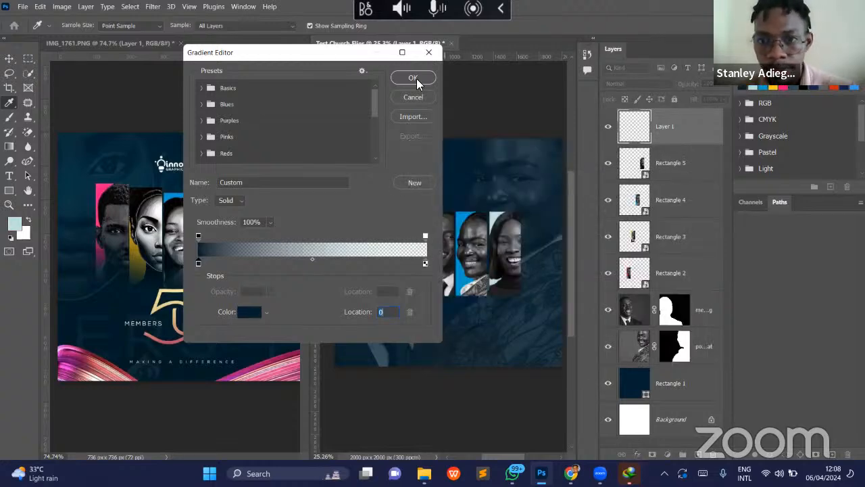
pyautogui.click(417, 82)
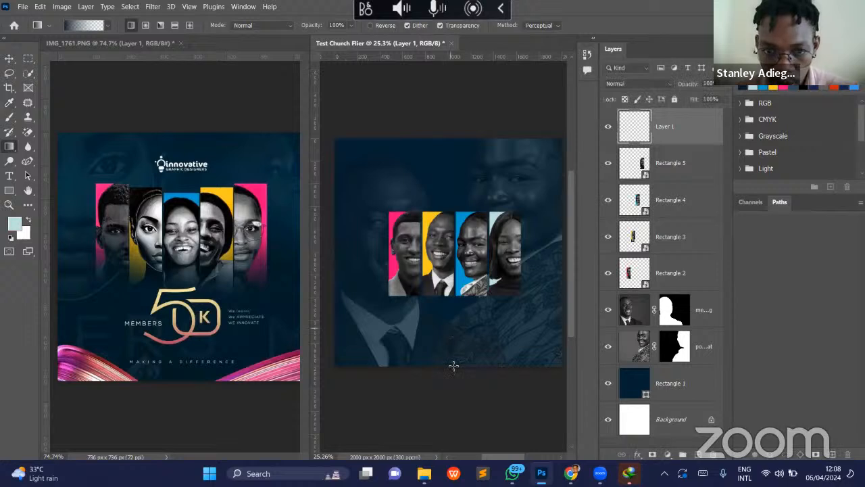
# - Draw the gradient on the blank top layer so it fades upward from the flier's bottom edge over the portraits
pyautogui.moveTo(454, 367); pyautogui.dragTo(456, 209)
pyautogui.hotkey('ctrl', 'z')
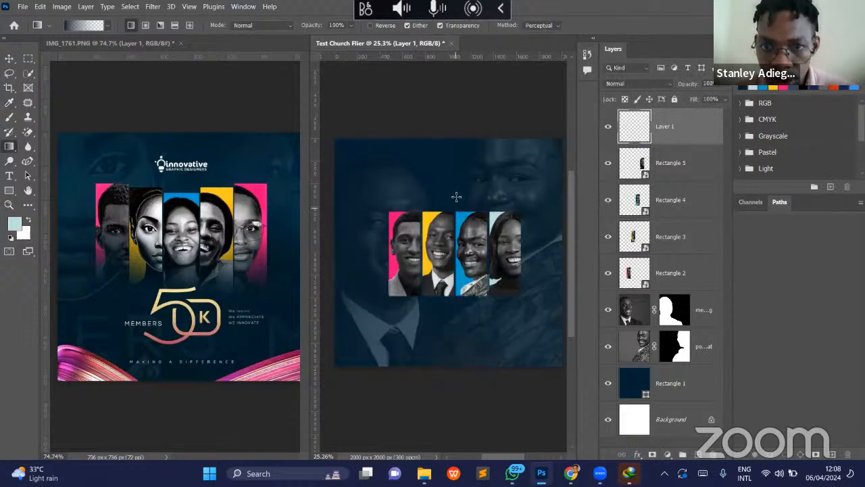
pyautogui.moveTo(455, 188); pyautogui.dragTo(461, 224)
pyautogui.hotkey('ctrl', 'z')
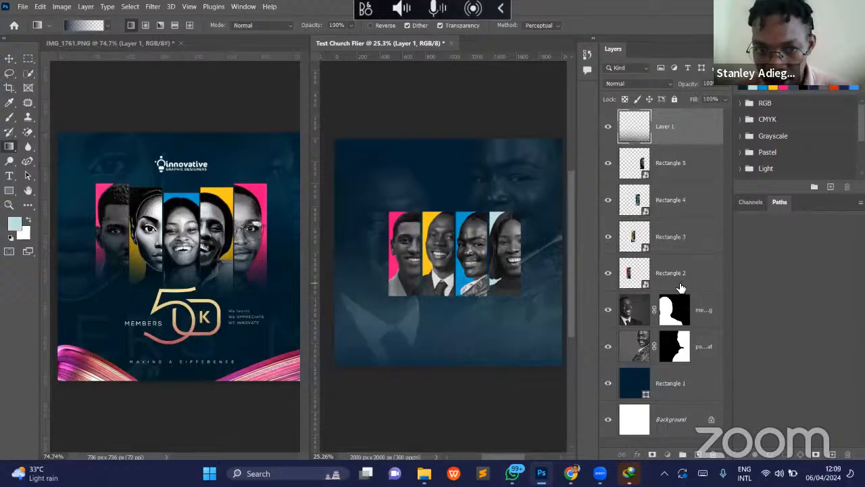
pyautogui.moveTo(679, 283); pyautogui.dragTo(678, 286)
pyautogui.hotkey('ctrl', 'z')
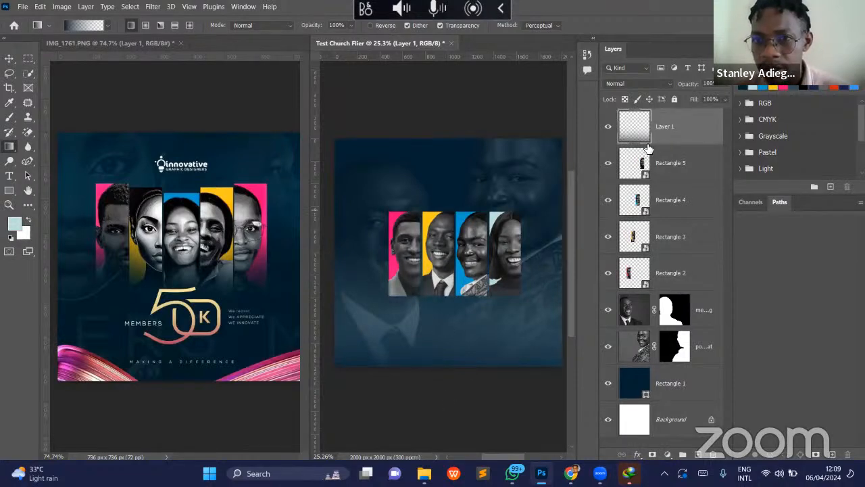
pyautogui.moveTo(683, 134); pyautogui.dragTo(678, 295)
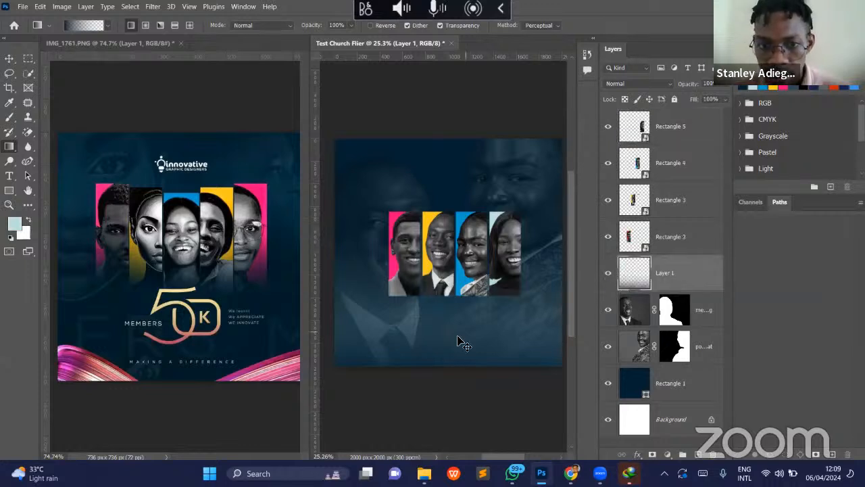
pyautogui.hotkey('ctrl', 'z')
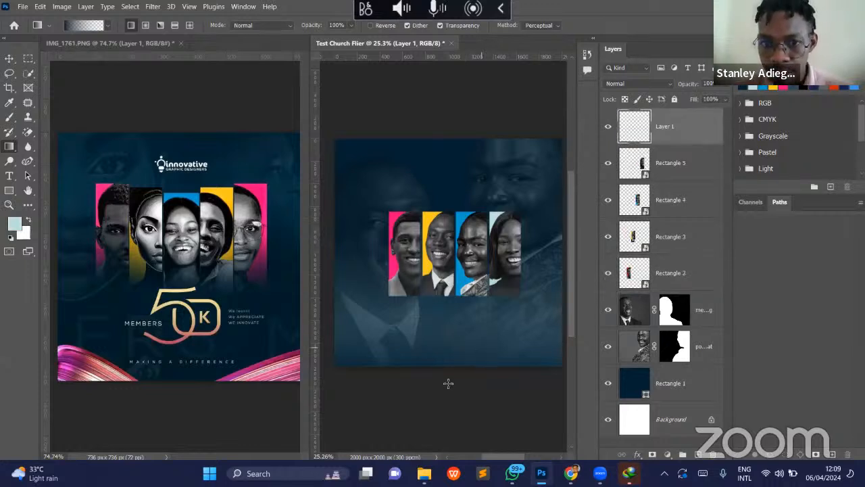
# - Redraw the fade on Layer 1 from just below the flier's bottom edge up to the panels' top, and move Layer 1 beneath Rectangle 2
pyautogui.moveTo(461, 382); pyautogui.dragTo(463, 203)
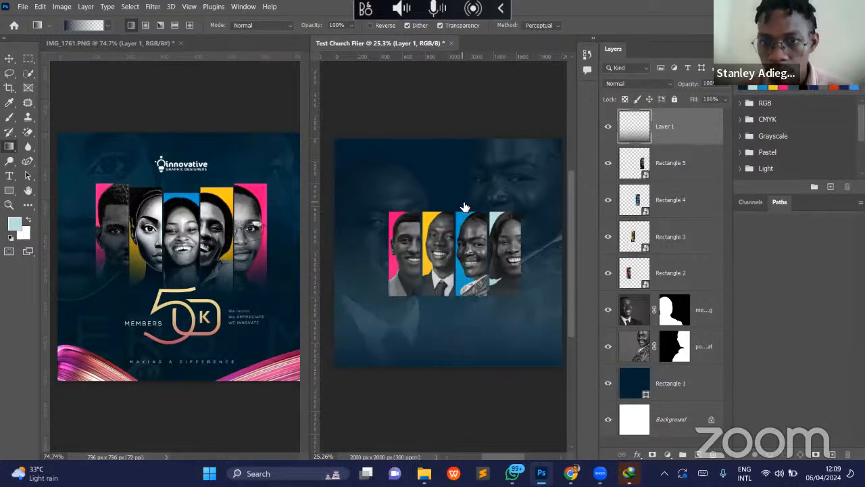
pyautogui.moveTo(672, 135); pyautogui.dragTo(674, 293)
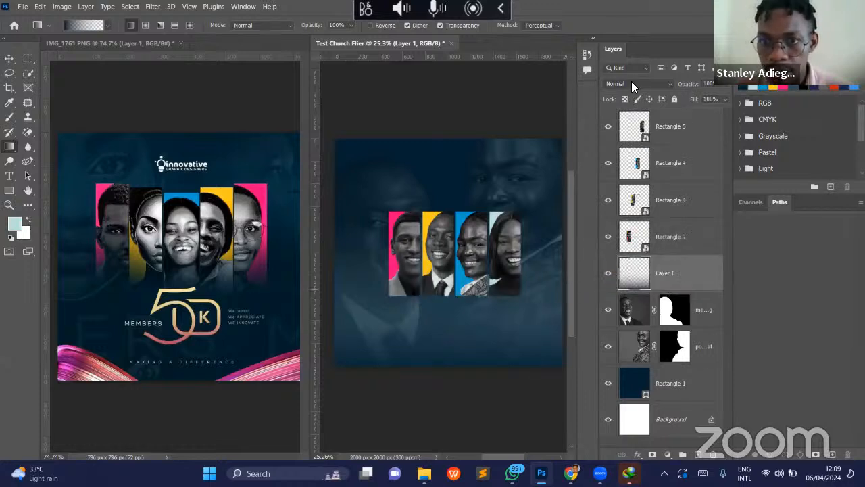
# - Set Layer 1's blend mode to Linear Burn and duplicate it, giving the copy 28% opacity
pyautogui.click(631, 81)
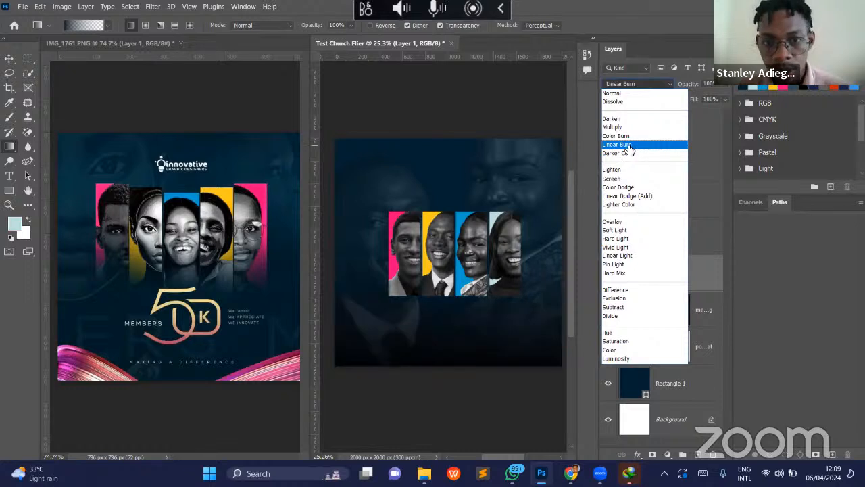
pyautogui.click(627, 145)
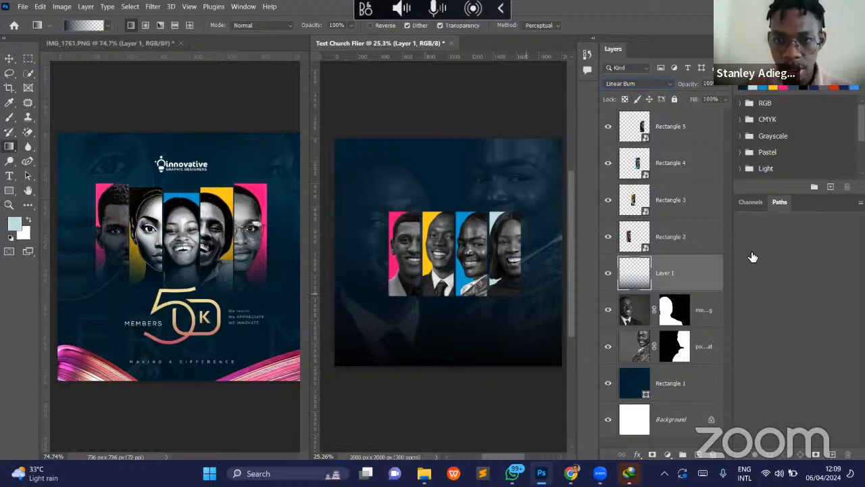
pyautogui.hotkey('ctrl', 'j')
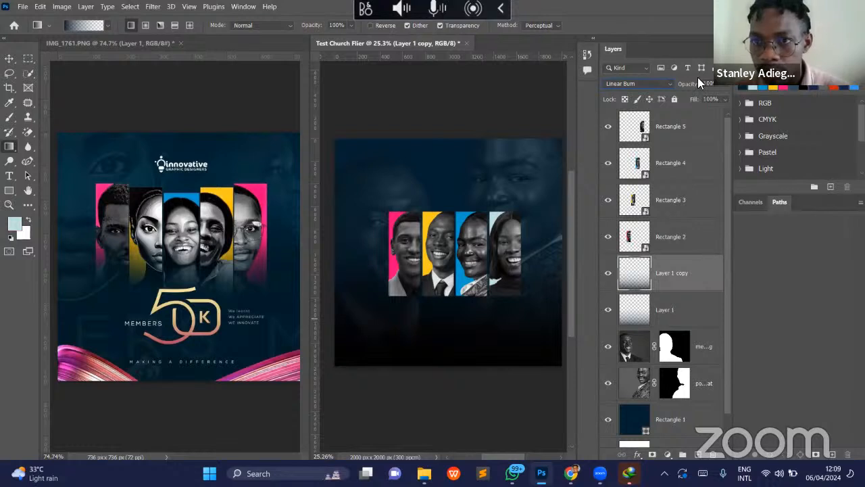
pyautogui.moveTo(689, 86)
pyautogui.mouseDown()
pyautogui.moveTo(665, 90)
pyautogui.moveTo(678, 89)
pyautogui.mouseUp()
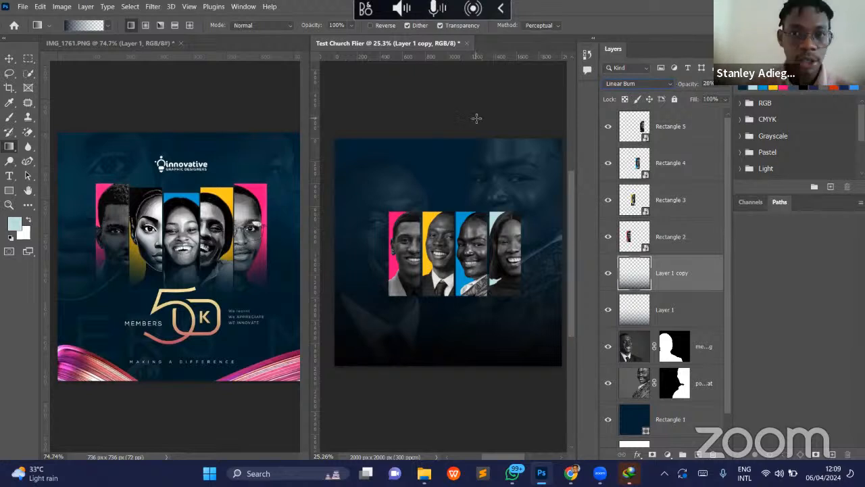
pyautogui.click(9, 59)
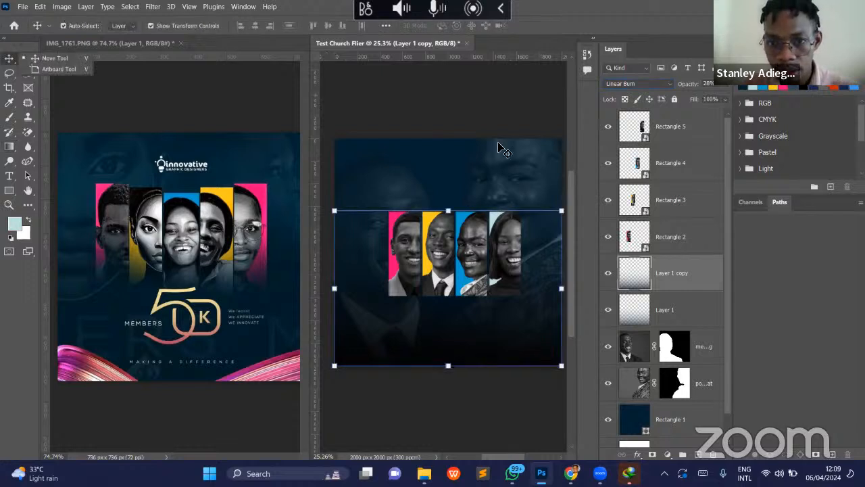
pyautogui.click(548, 434)
# - Switch to the Freepik window in Chrome and turn off the IDM Integration Module extension
pyautogui.click(571, 474)
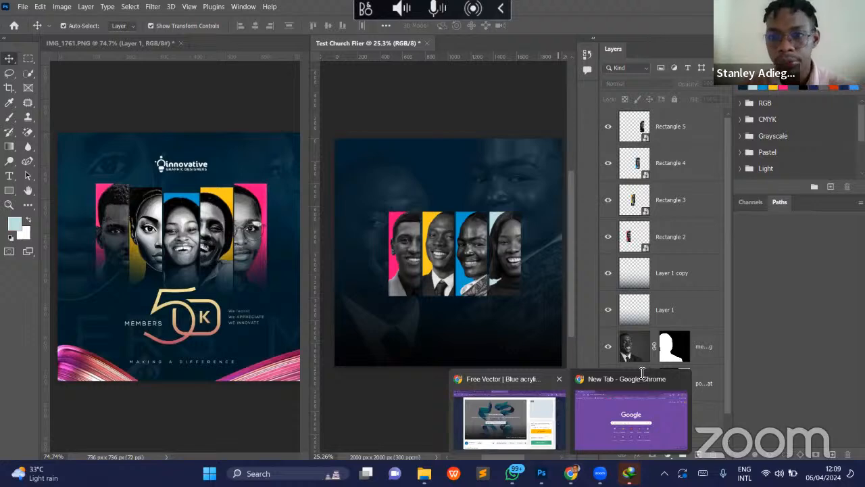
pyautogui.click(548, 434)
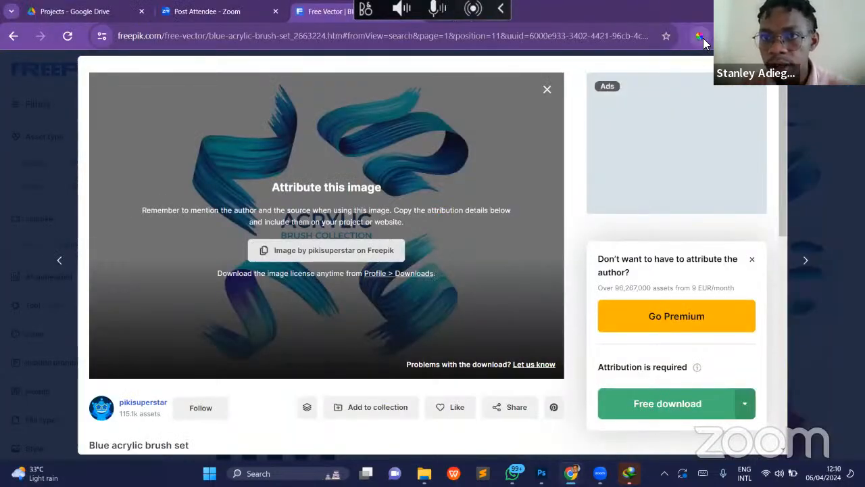
pyautogui.click(701, 37)
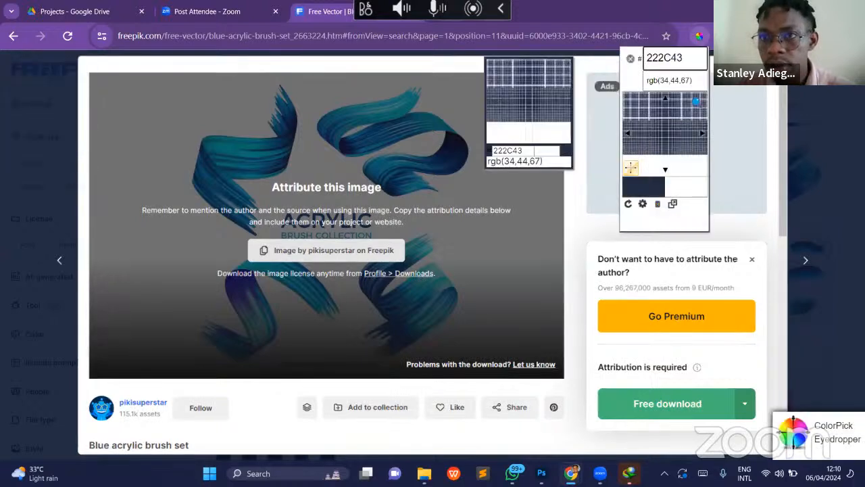
pyautogui.click(758, 37)
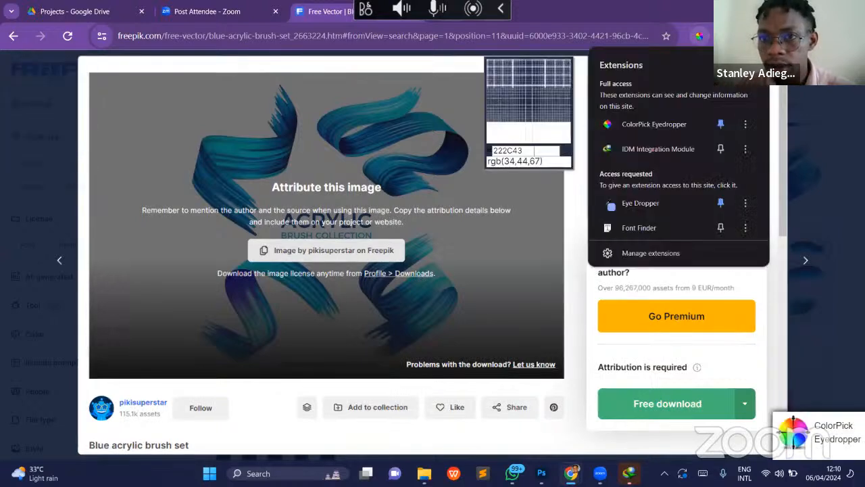
pyautogui.click(745, 149)
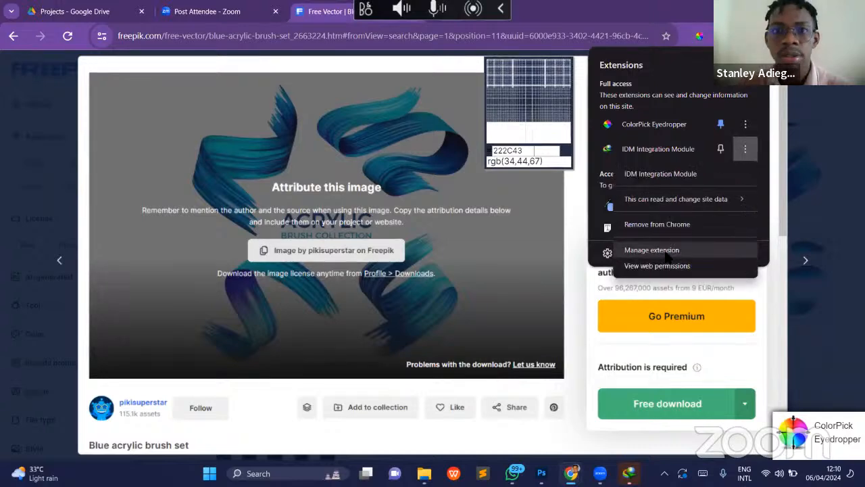
pyautogui.click(653, 250)
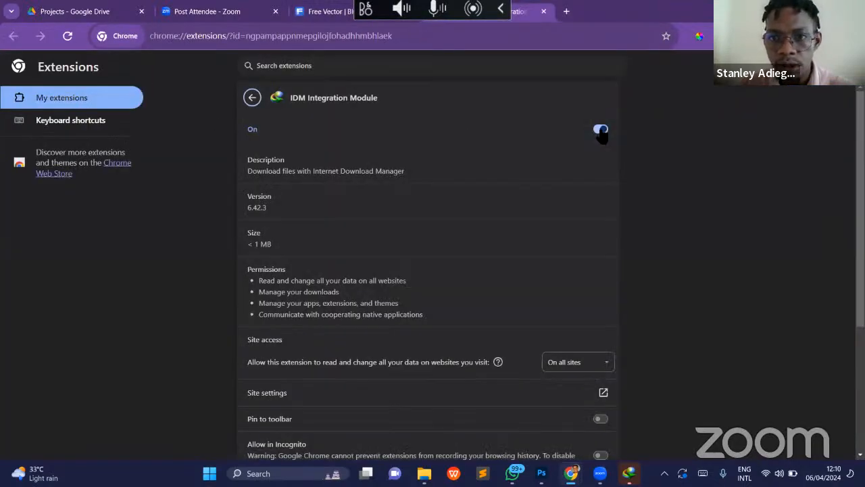
pyautogui.click(601, 130)
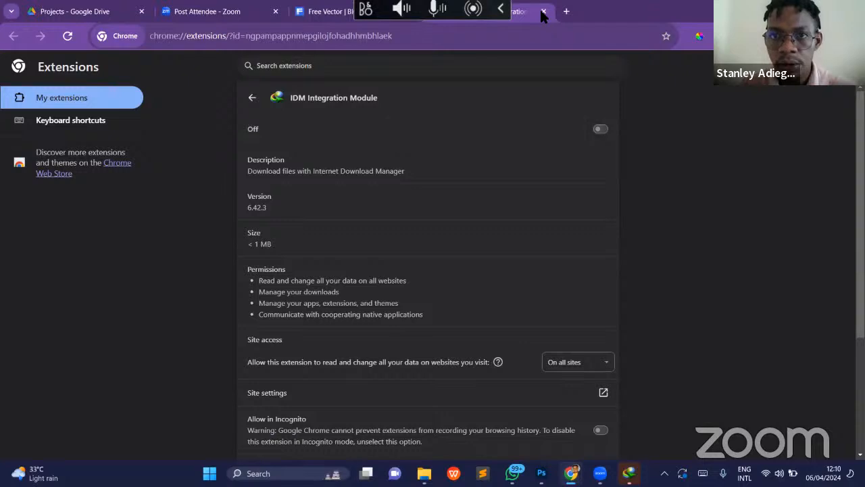
pyautogui.hotkey('ctrl', 'w')
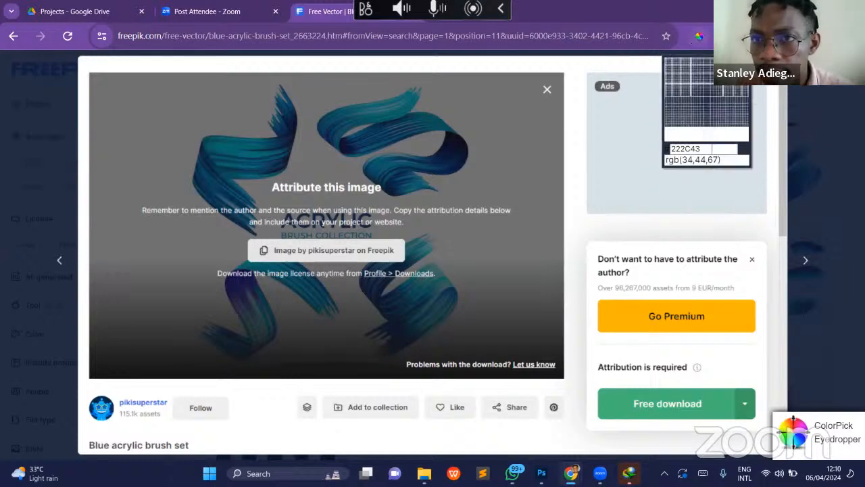
# - Close the ColorPick Eyedropper overlay and return to the paint swoosh search results
pyautogui.click(758, 35)
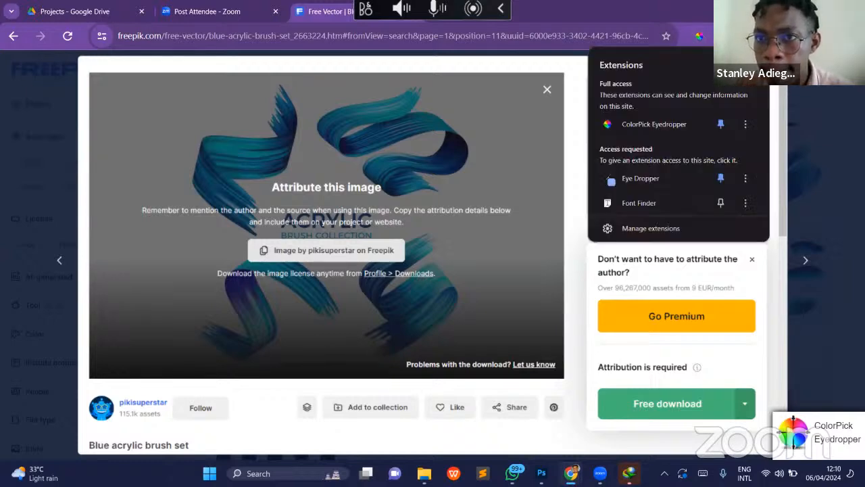
pyautogui.click(758, 36)
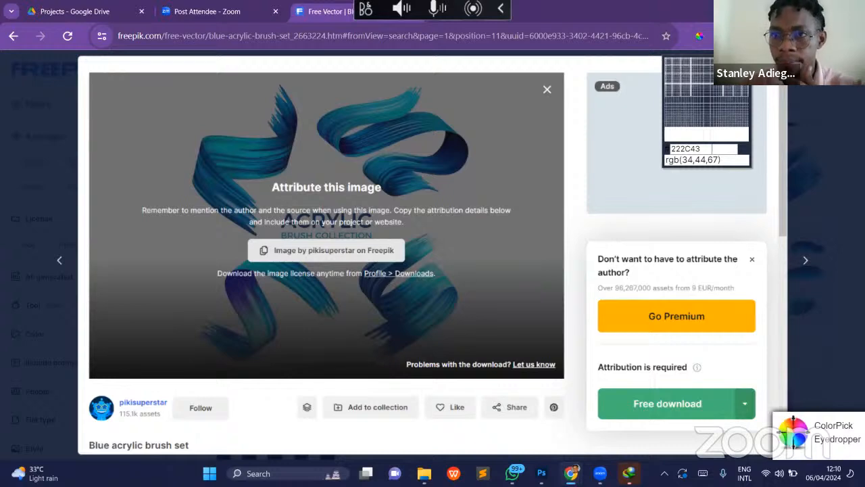
pyautogui.click(808, 105)
pyautogui.click(543, 85)
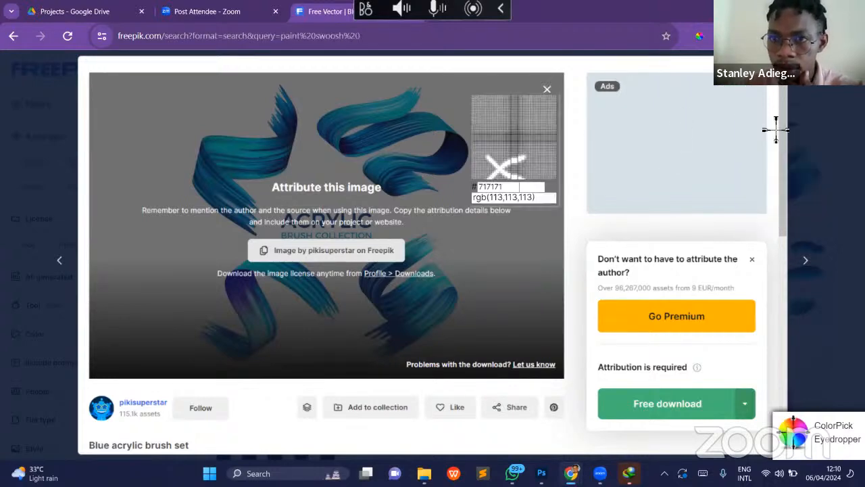
pyautogui.click(776, 130)
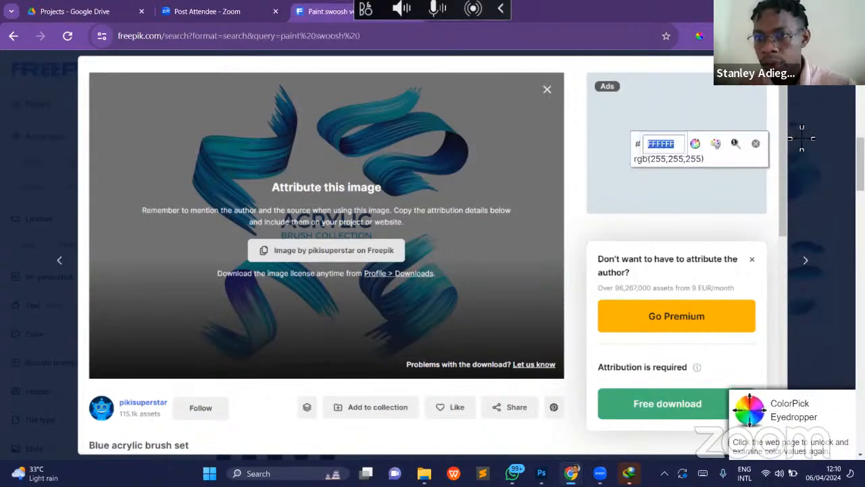
pyautogui.click(755, 144)
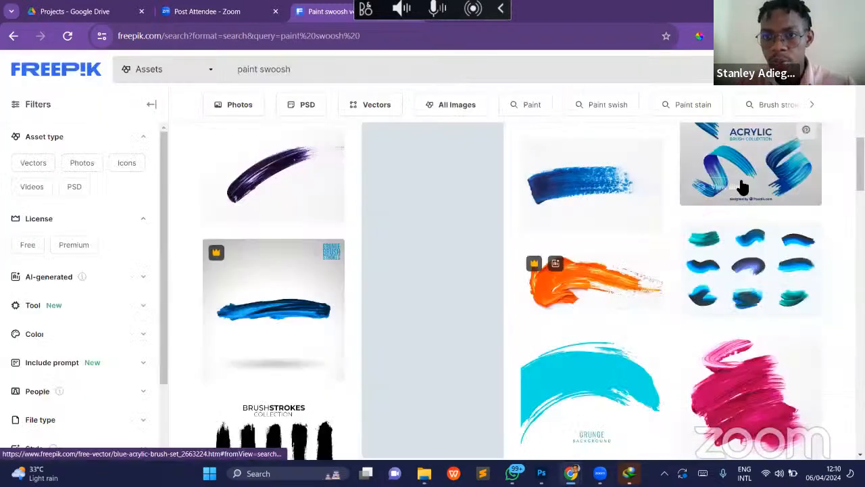
# - Open the Blue acrylic brush set asset on Freepik and download it with the free license
pyautogui.click(703, 179)
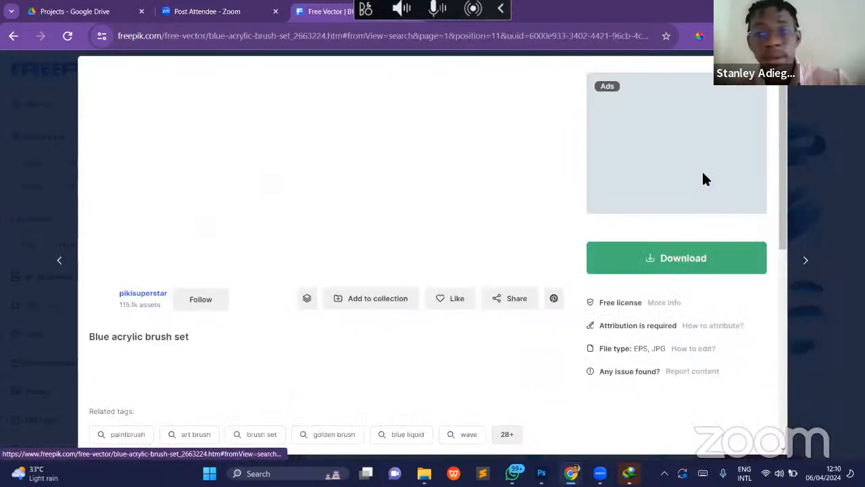
pyautogui.click(664, 257)
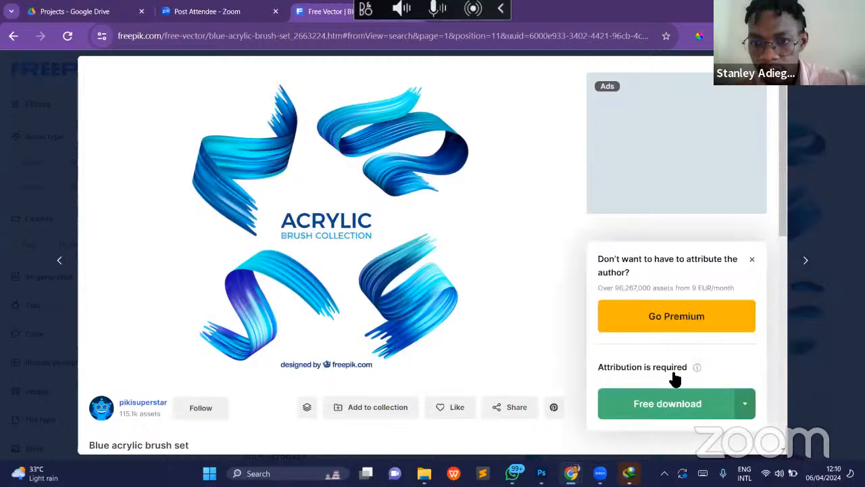
pyautogui.click(671, 403)
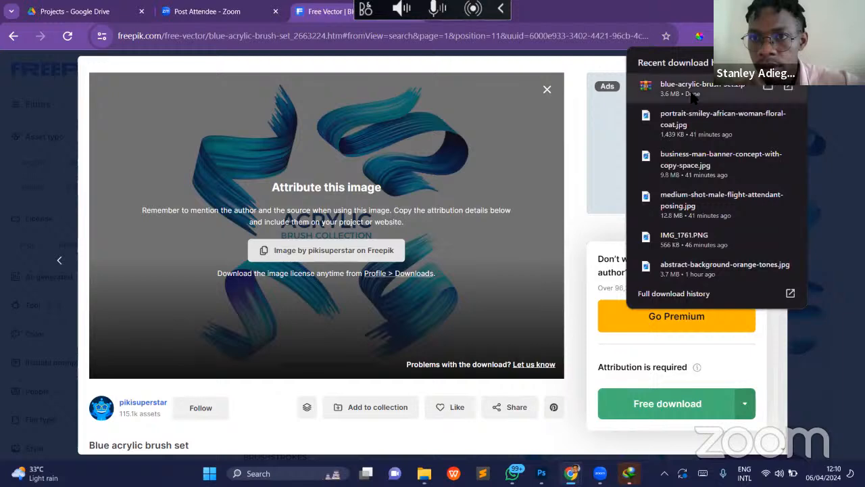
# - Open the downloaded blue-acrylic-brush-set.zip and extract 17.jpg to the blue-acrylic-brush-set folder in Downloads
pyautogui.click(689, 90)
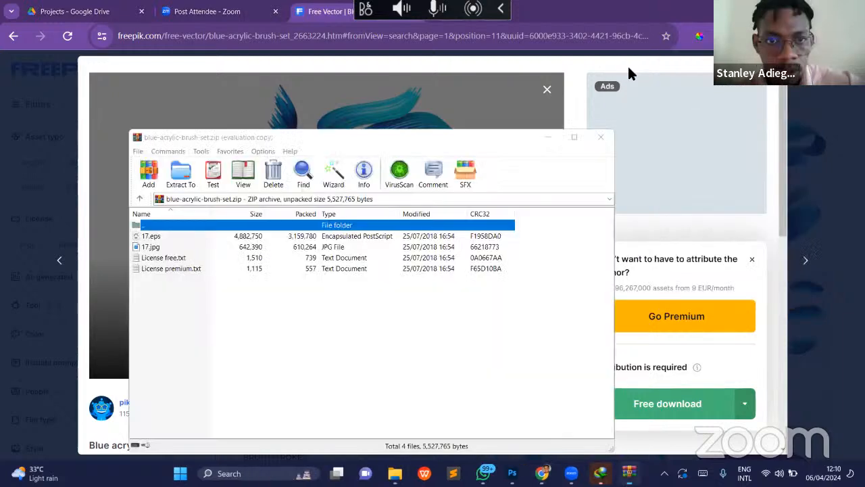
pyautogui.click(639, 61)
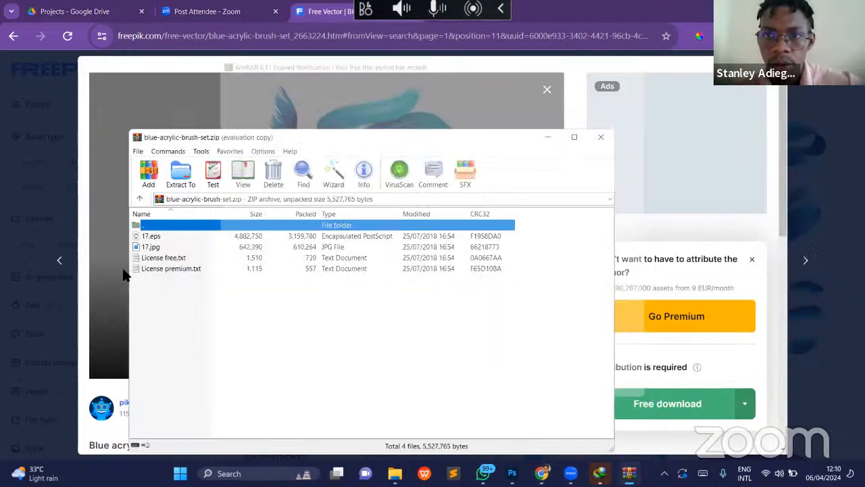
pyautogui.click(161, 248)
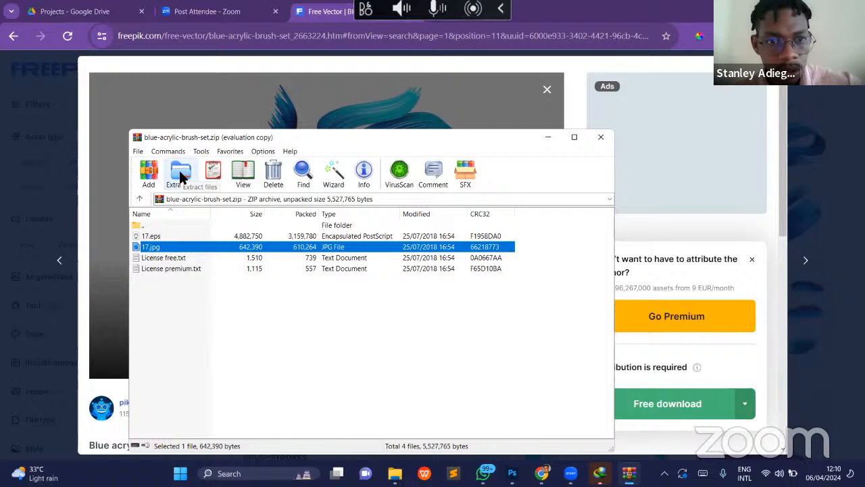
pyautogui.click(181, 174)
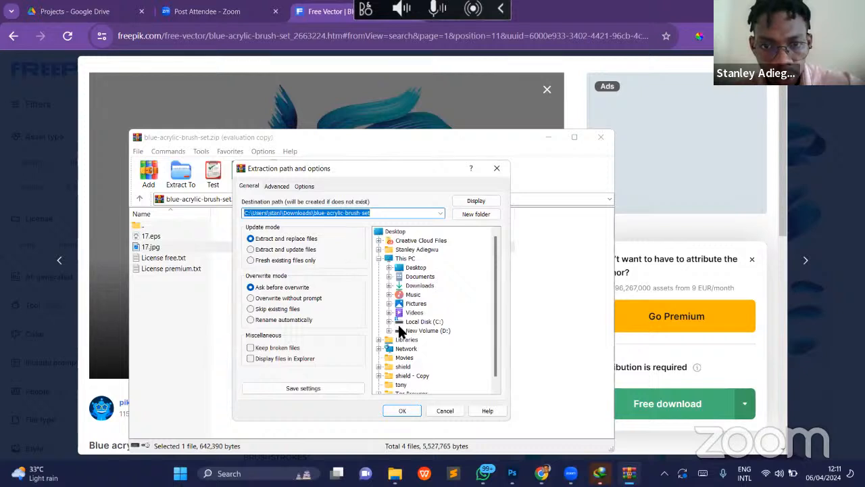
pyautogui.scroll(-1, 421, 340)
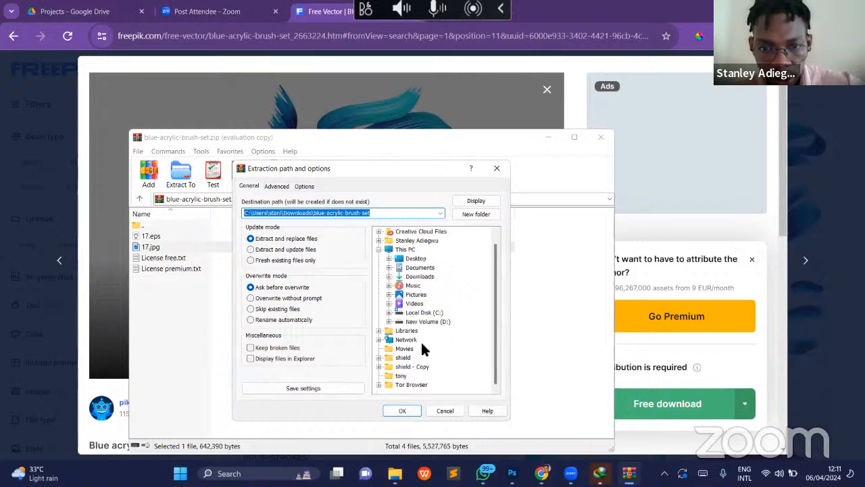
pyautogui.click(410, 413)
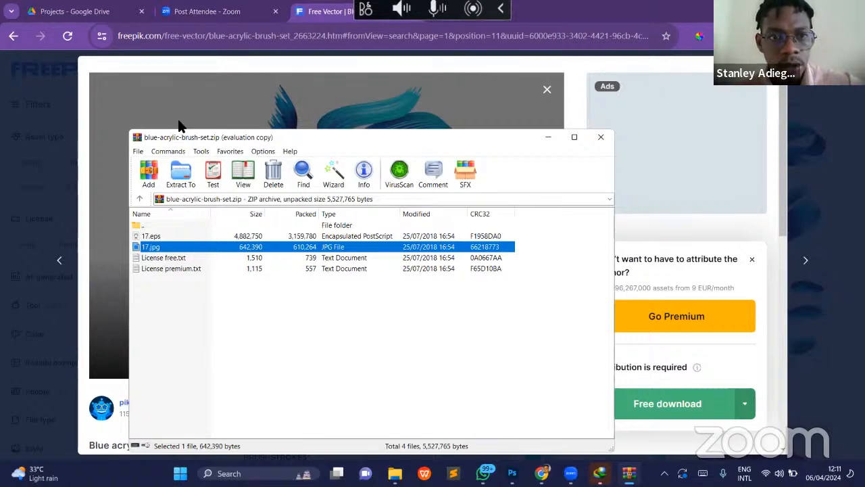
# - Open the extracted blue-acrylic-brush-set folder in File Explorer and switch back to Photoshop
pyautogui.hotkey('alt', 'Tab')
pyautogui.click(544, 119)
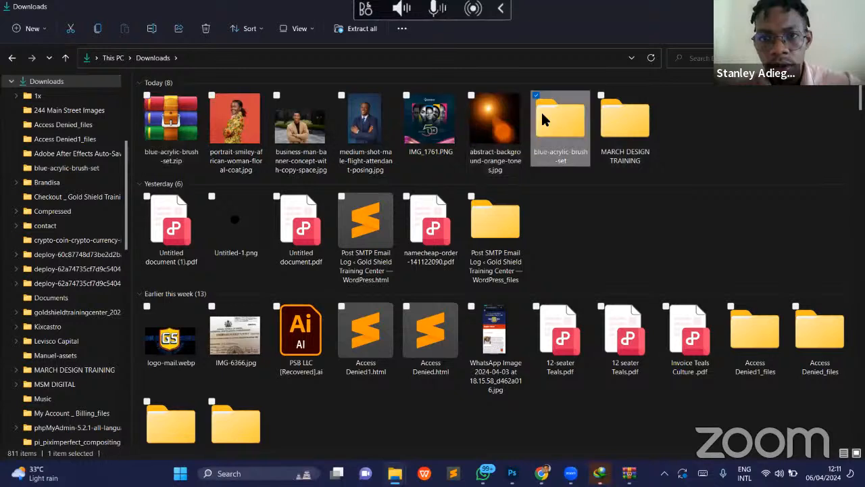
pyautogui.press('Return')
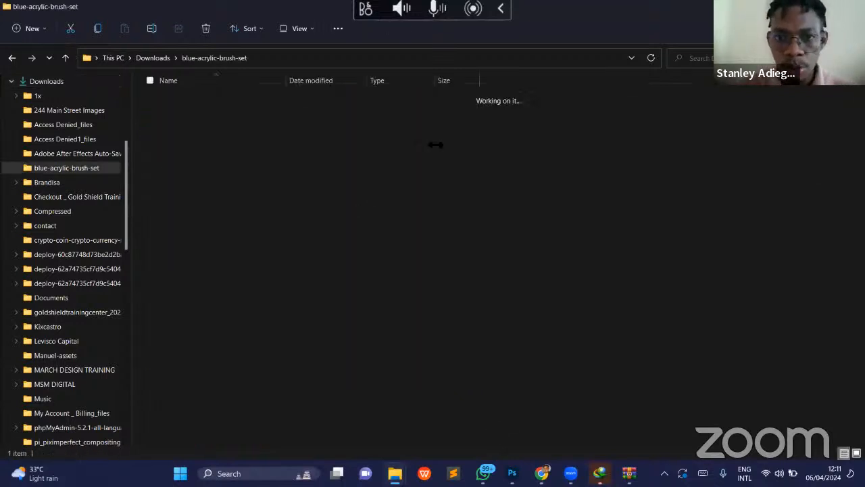
pyautogui.hotkey('alt', 'Tab')
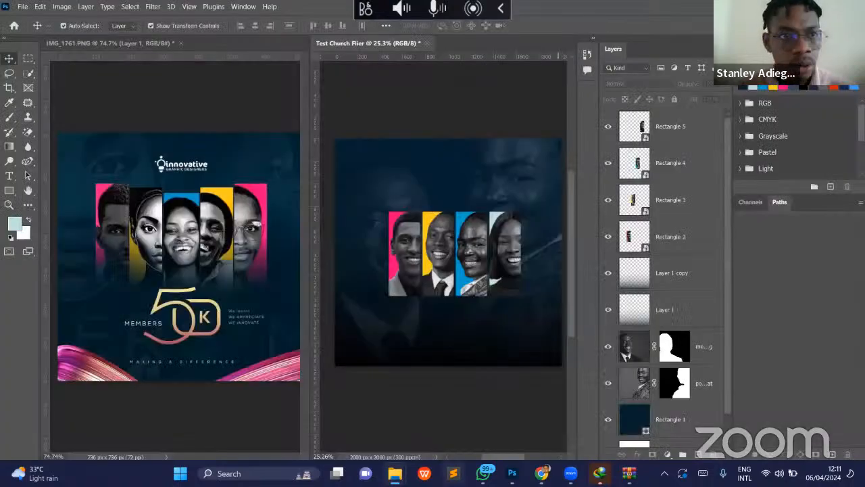
# - Place 17.jpg from the blue-acrylic-brush-set folder as an embedded image in the flier and bring its layer to the front
pyautogui.click(22, 6)
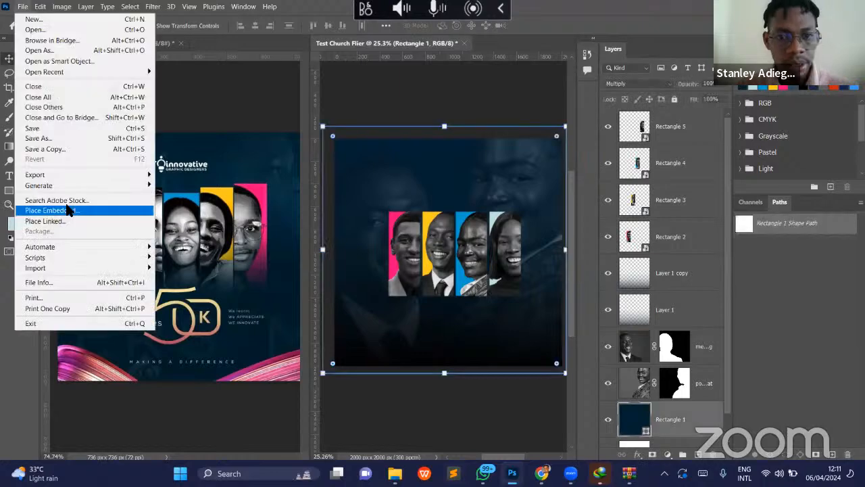
pyautogui.click(68, 211)
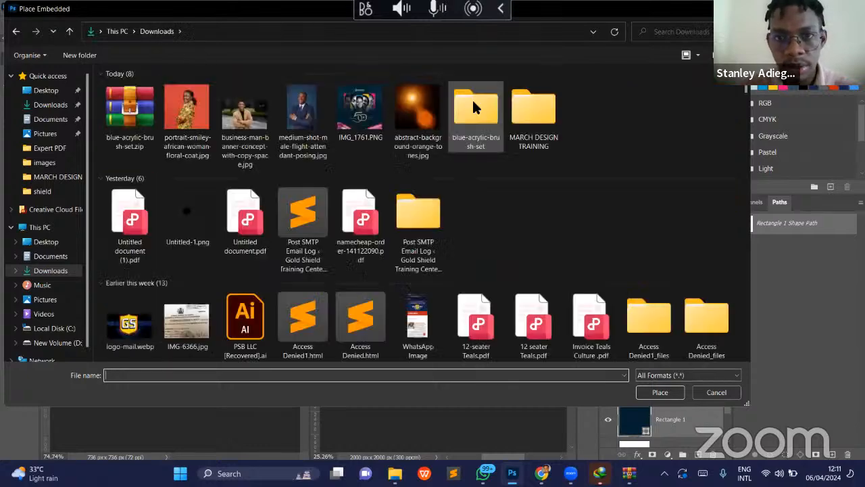
pyautogui.doubleClick(474, 106)
pyautogui.click(126, 102)
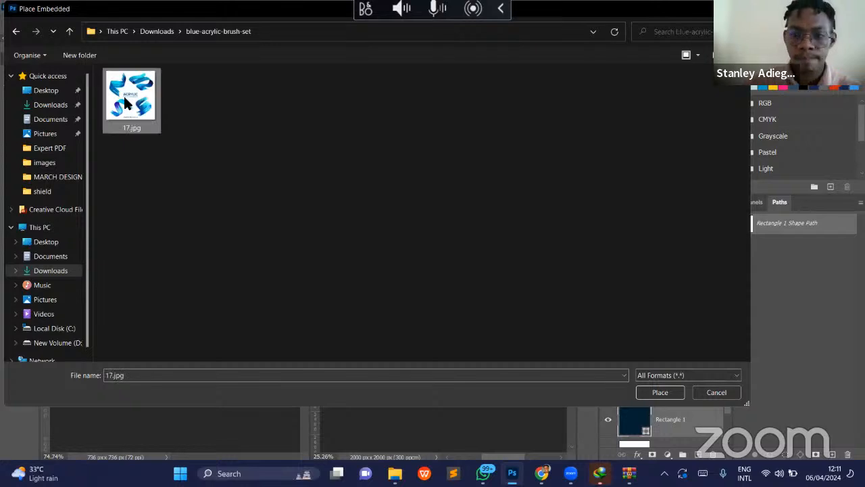
pyautogui.doubleClick(125, 101)
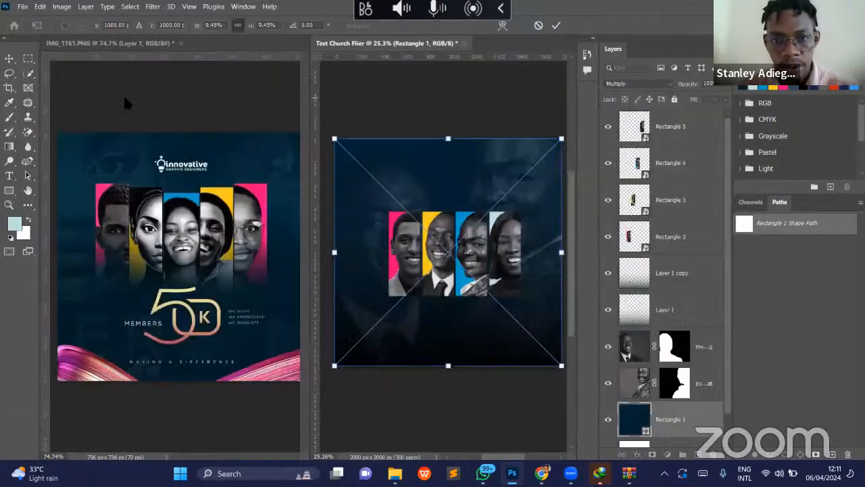
pyautogui.press('Return')
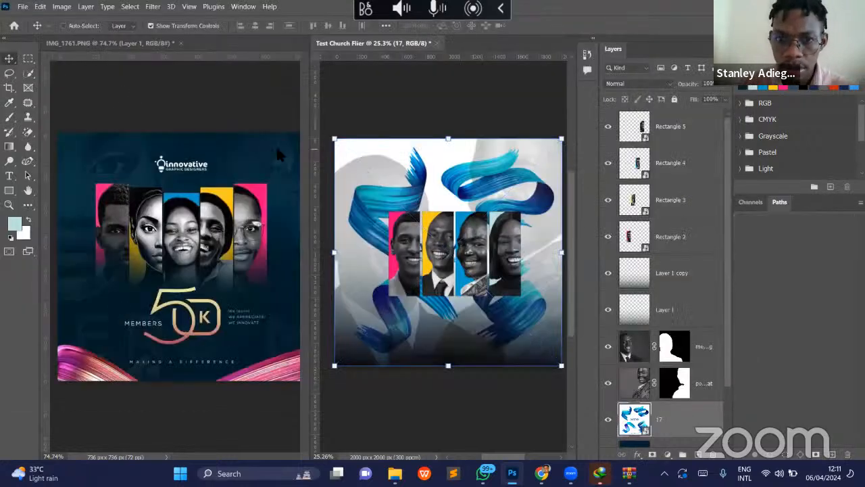
pyautogui.hotkey('ctrl', 'shift', ']')
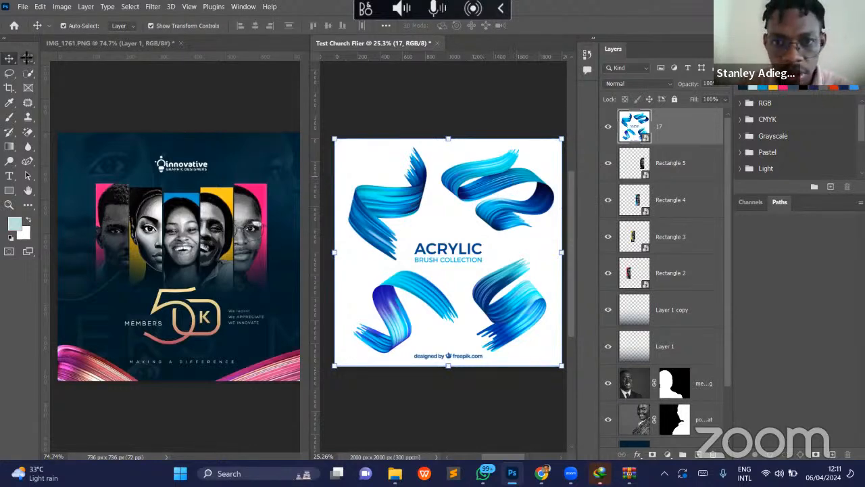
# - Copy the upper-right blue swoosh of the placed artwork to its own layer, deleting the full 17 layer
pyautogui.press('m')
pyautogui.moveTo(442, 146)
pyautogui.mouseDown()
pyautogui.moveTo(510, 261)
pyautogui.moveTo(558, 235)
pyautogui.mouseUp()
pyautogui.press('v')
pyautogui.hotkey('ctrl', 'j')
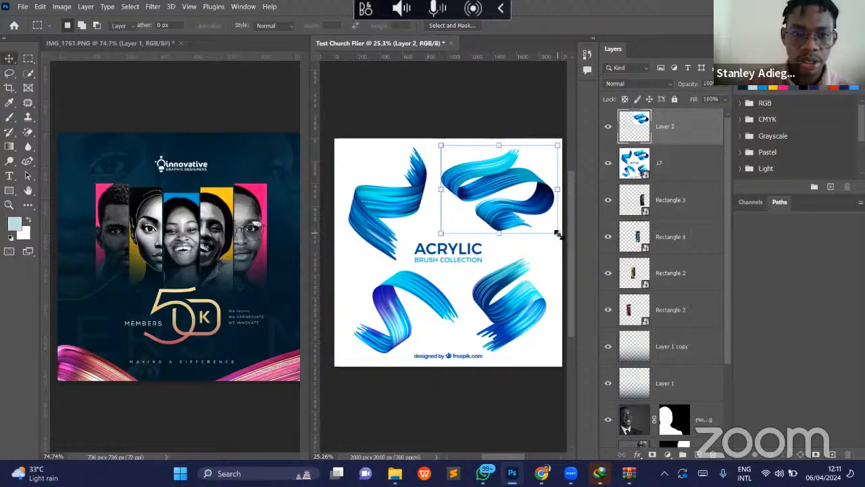
pyautogui.click(382, 191)
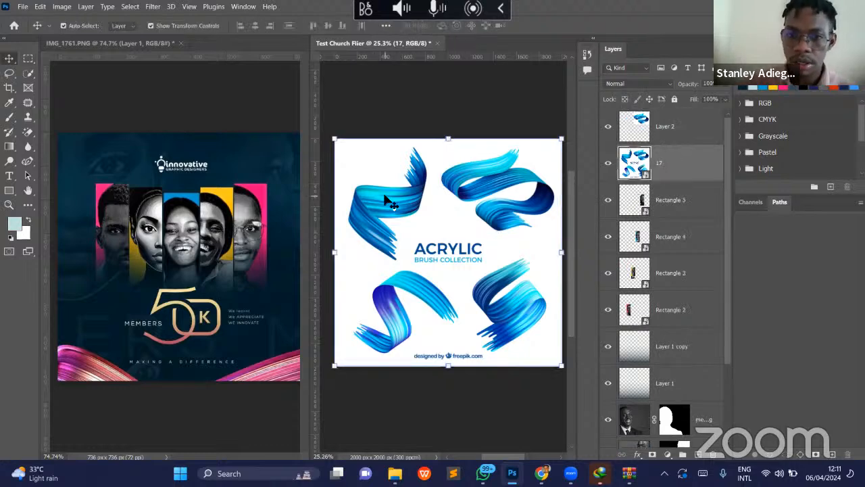
pyautogui.press('Delete')
pyautogui.moveTo(477, 174); pyautogui.dragTo(440, 178)
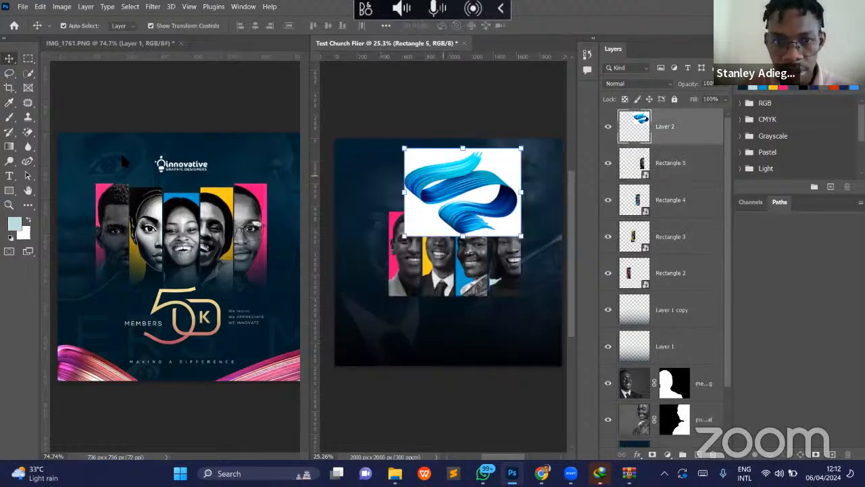
# - Erase the white background around the swoosh and inside its enclosed loop with the Magic Eraser at tolerance 47
pyautogui.click(28, 131)
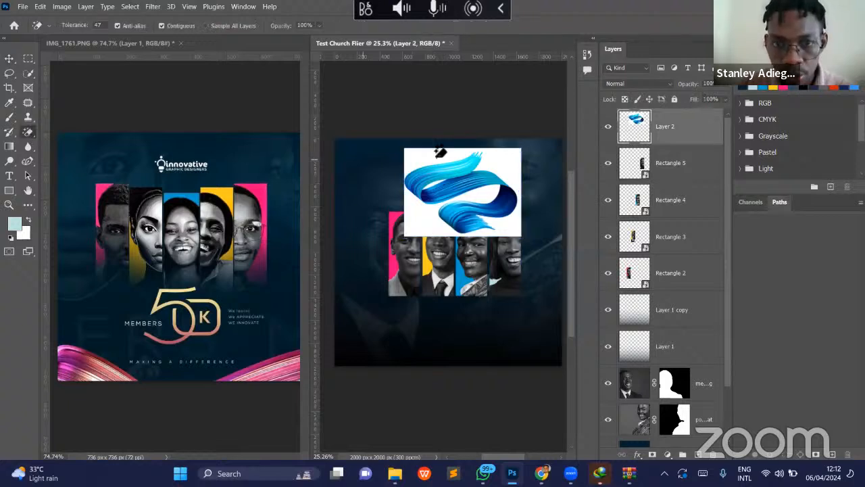
pyautogui.click(436, 155)
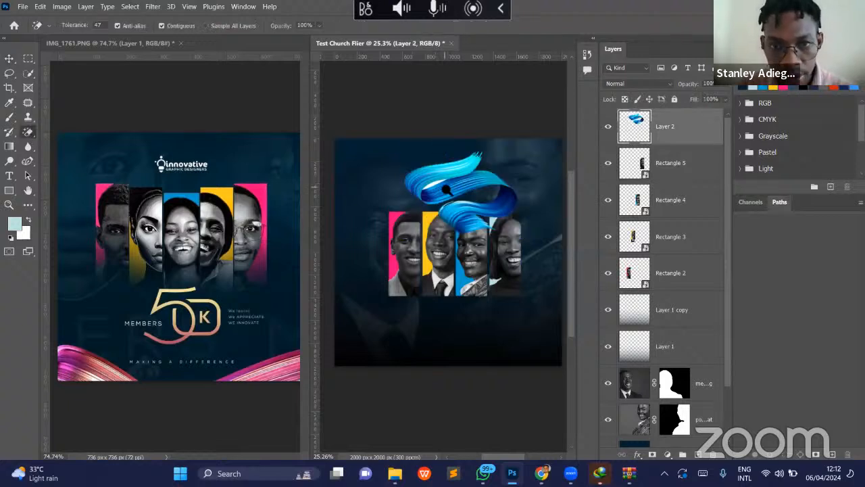
pyautogui.press('z')
pyautogui.click(492, 201)
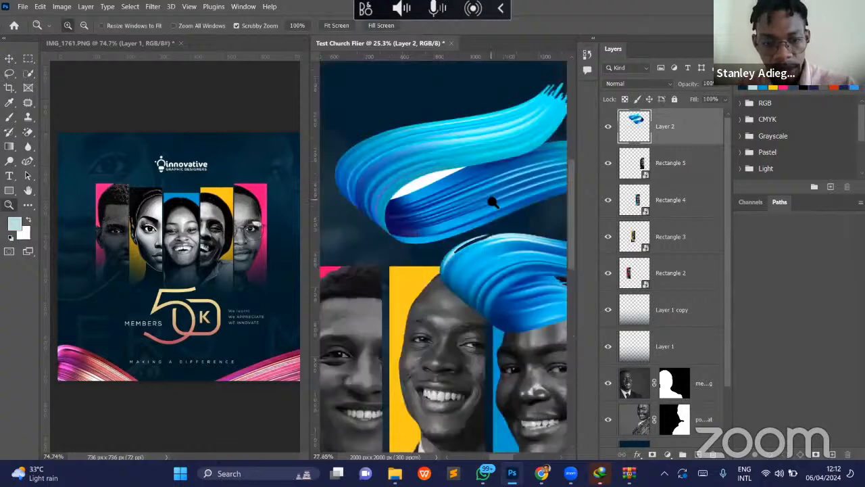
pyautogui.click(474, 190)
pyautogui.press('e')
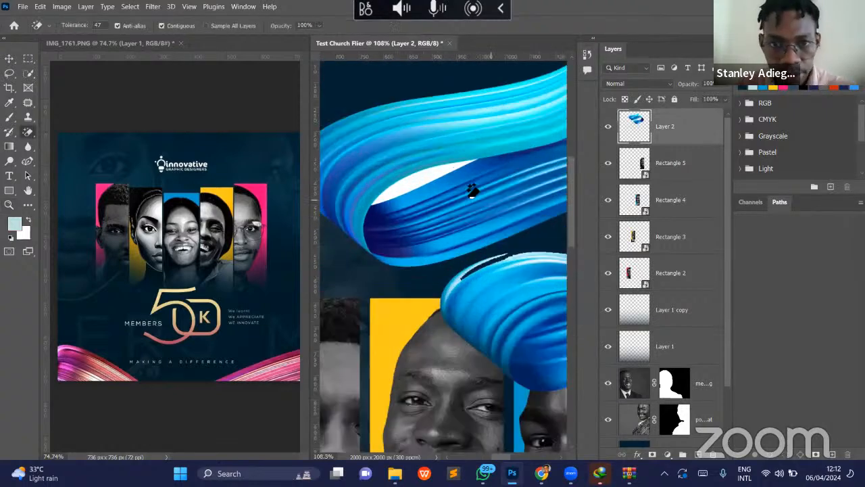
pyautogui.click(431, 176)
# - Move, rotate and enlarge the swoosh so that it curves out of the flier's lower-left corner
pyautogui.press('z')
pyautogui.moveTo(472, 234); pyautogui.dragTo(420, 241)
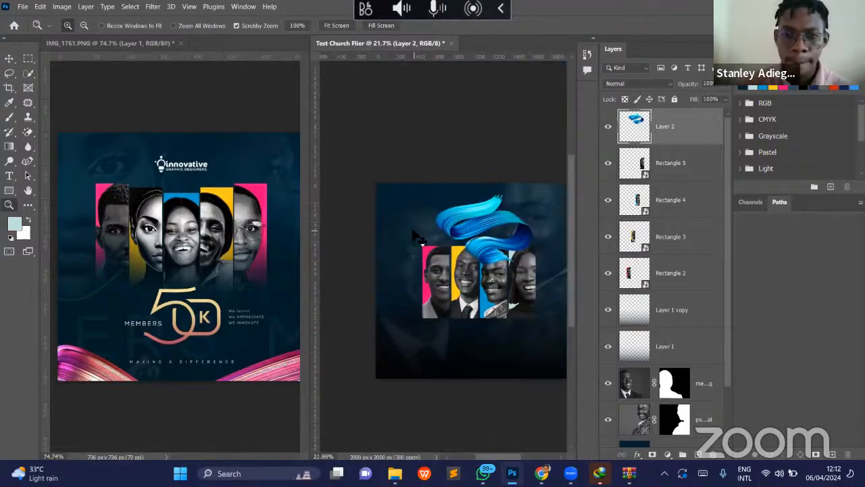
pyautogui.press('v')
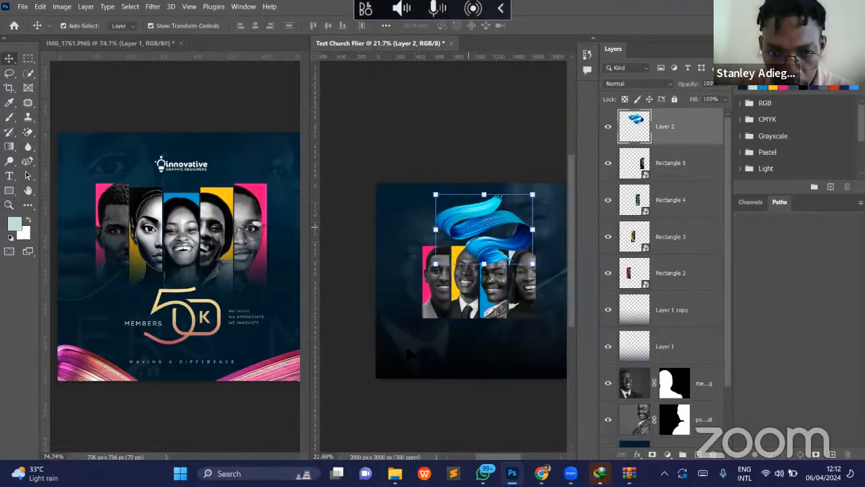
pyautogui.moveTo(505, 223); pyautogui.dragTo(436, 350)
pyautogui.moveTo(451, 284); pyautogui.dragTo(433, 372)
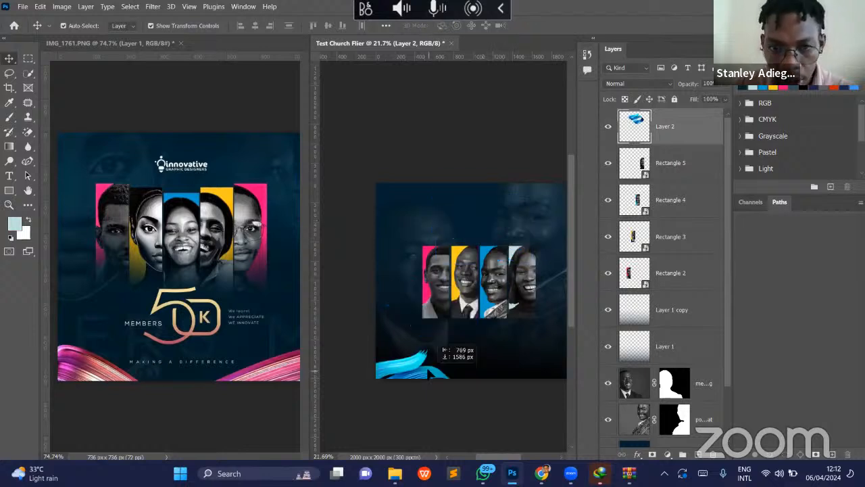
pyautogui.moveTo(463, 426); pyautogui.dragTo(530, 420)
pyautogui.moveTo(452, 354); pyautogui.dragTo(421, 379)
pyautogui.press('Return')
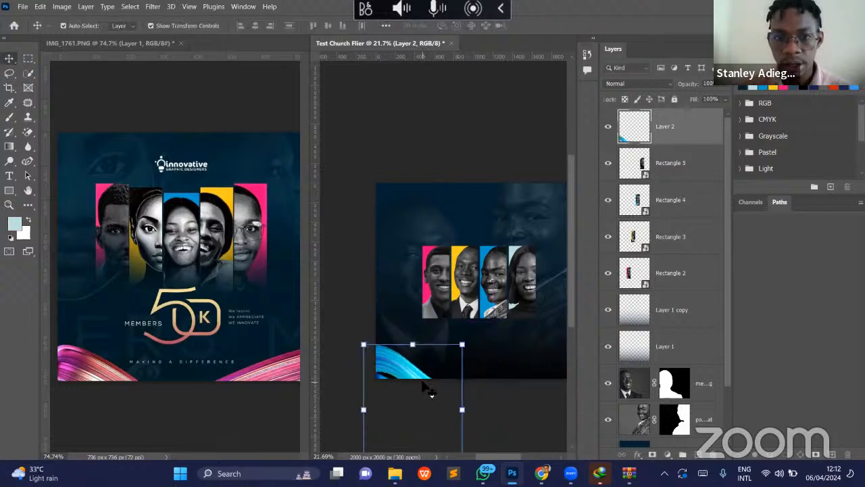
pyautogui.click(415, 385)
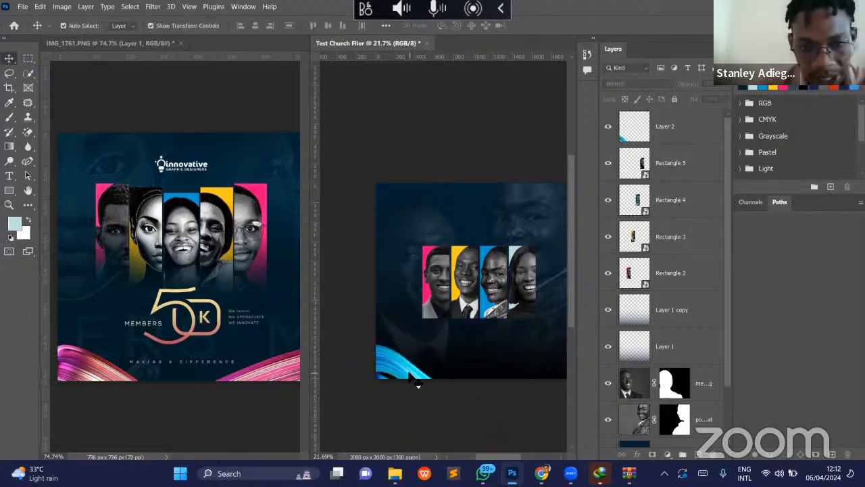
pyautogui.click(418, 384)
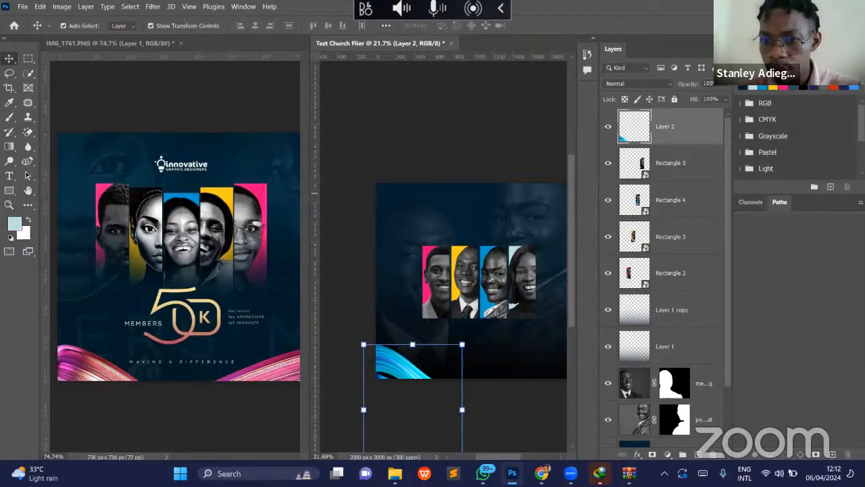
# - Add a Hue/Saturation adjustment layer above the swoosh and clip it to the swoosh layer, Layer 2
pyautogui.click(668, 454)
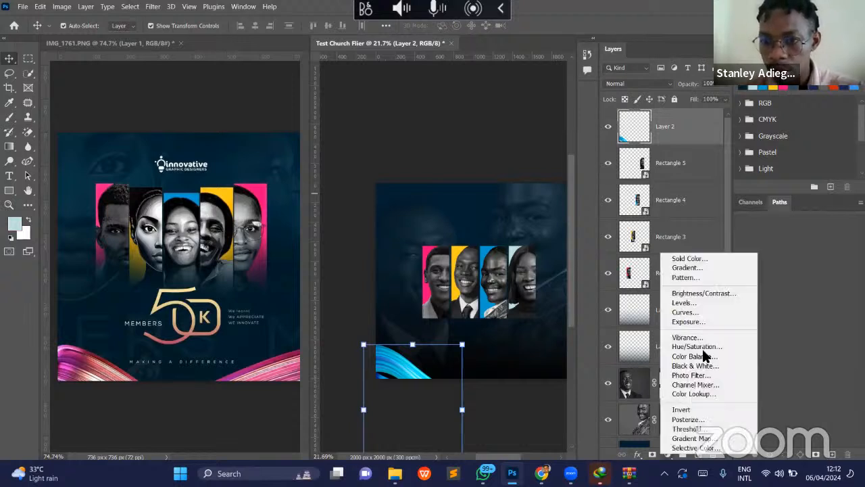
pyautogui.click(696, 348)
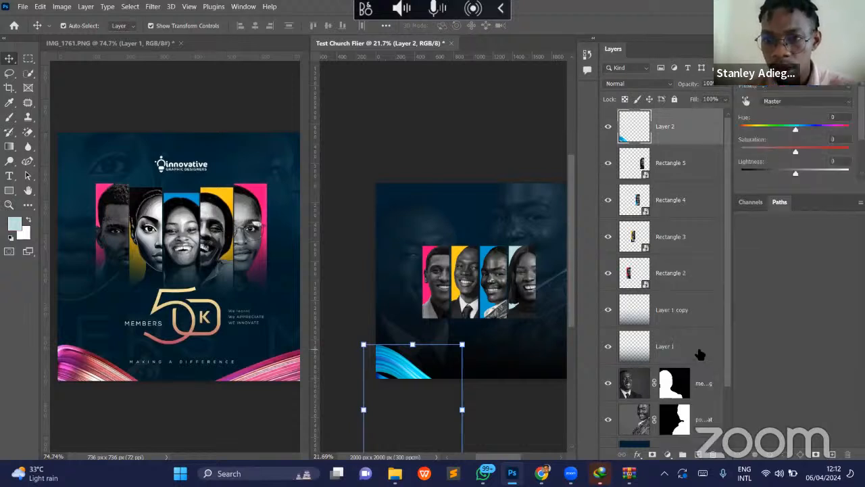
pyautogui.click(806, 127)
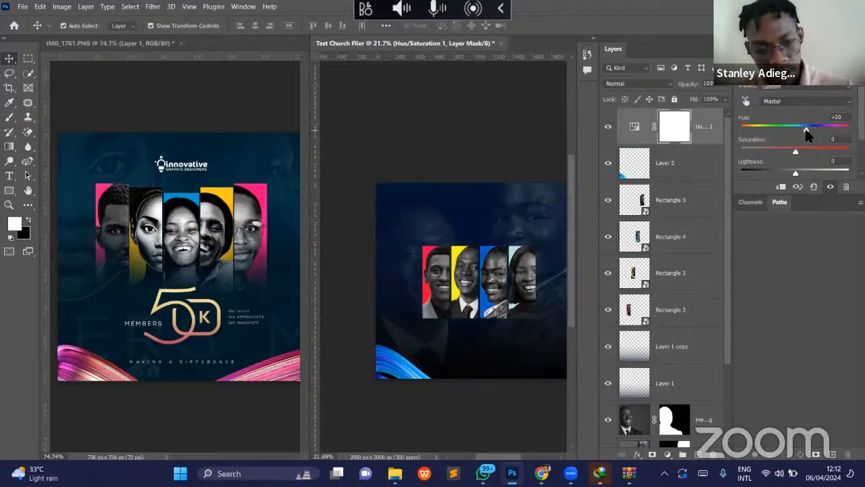
pyautogui.hotkey('ctrl', 'z')
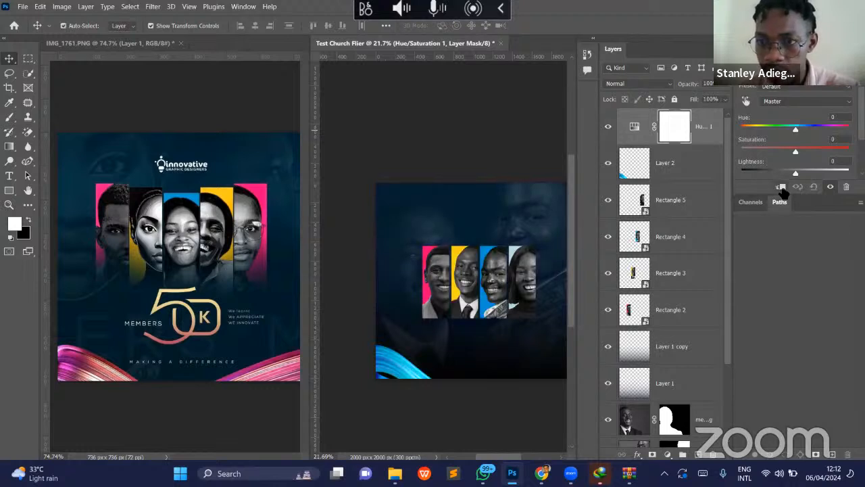
pyautogui.click(782, 188)
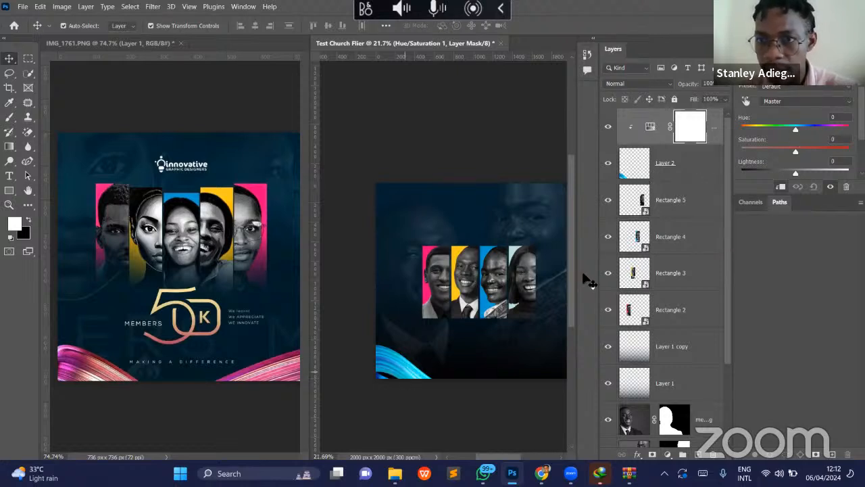
# - Recolour the swoosh to pinkish purple with Hue +98, Saturation -43 and Lightness -6 in the clipped adjustment
pyautogui.moveTo(795, 129); pyautogui.dragTo(832, 130)
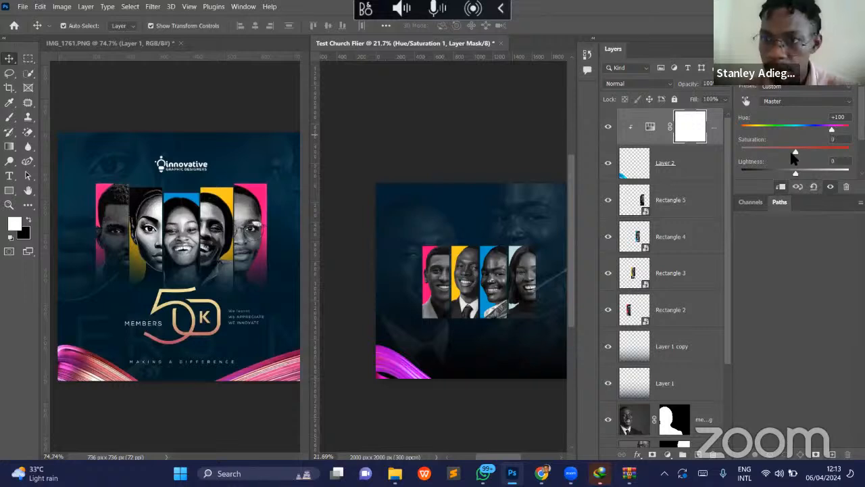
pyautogui.moveTo(796, 151); pyautogui.dragTo(777, 175)
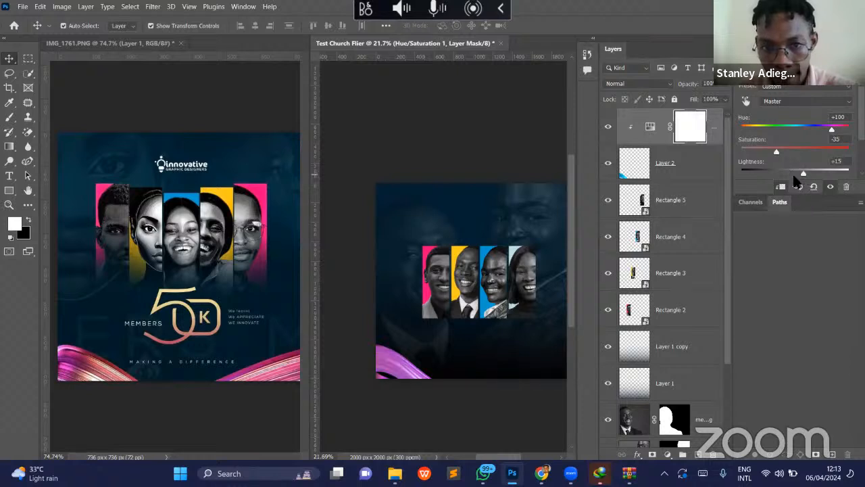
pyautogui.click(792, 175)
pyautogui.moveTo(831, 129); pyautogui.dragTo(844, 129)
pyautogui.click(831, 127)
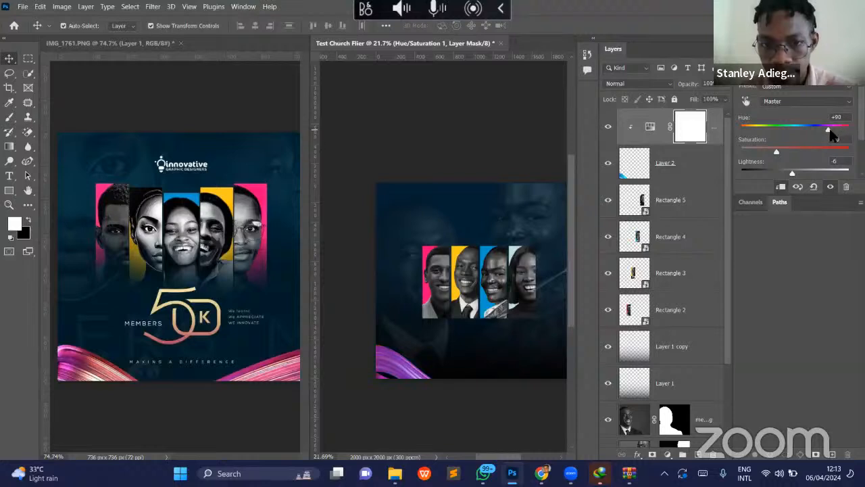
pyautogui.click(783, 125)
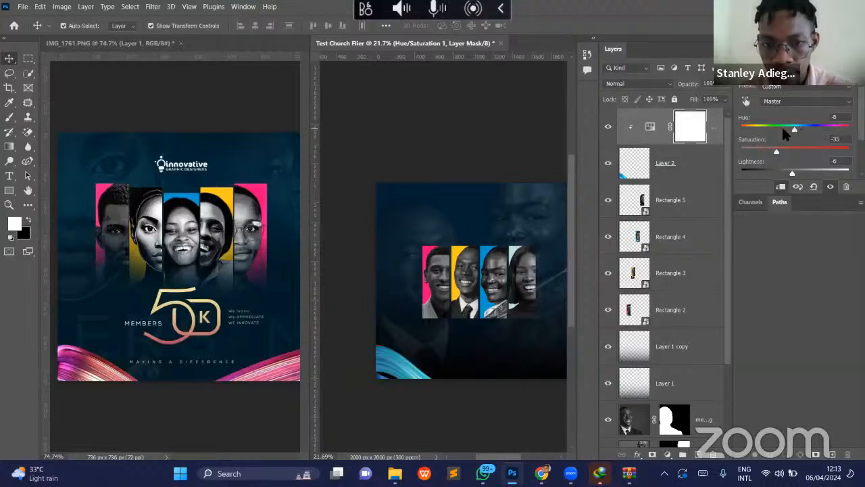
pyautogui.click(821, 127)
pyautogui.click(832, 131)
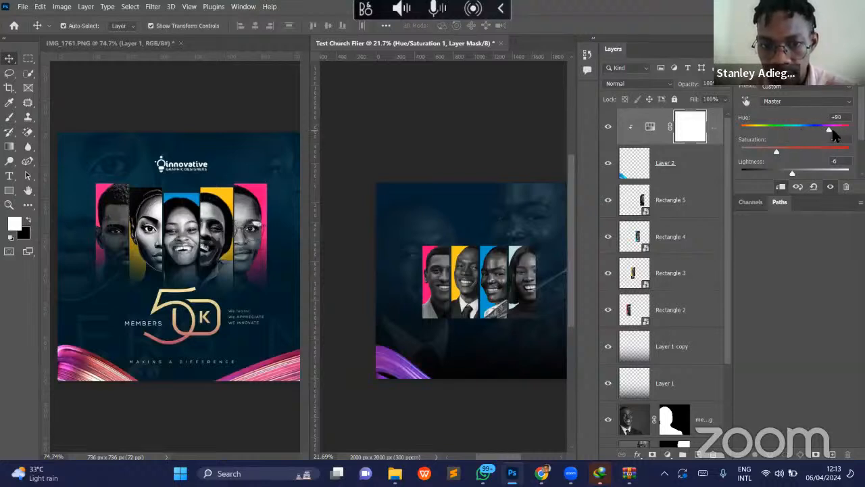
pyautogui.moveTo(832, 129); pyautogui.dragTo(831, 130)
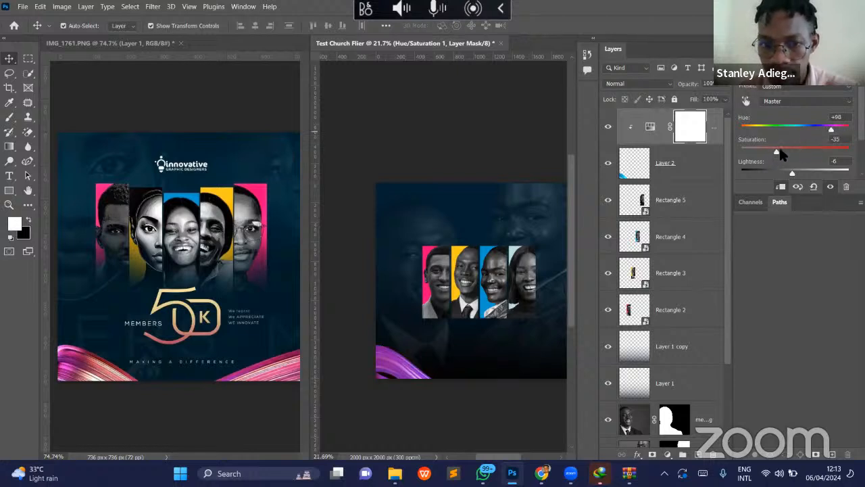
pyautogui.moveTo(776, 154); pyautogui.dragTo(772, 154)
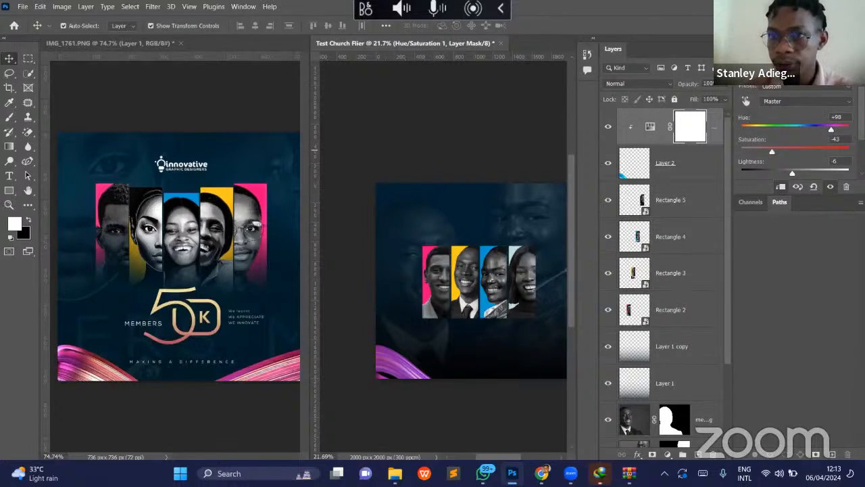
# - Undock the panels from the workspace edge and collapse the Layers and Properties groups to icons
pyautogui.moveTo(718, 38); pyautogui.dragTo(656, 34)
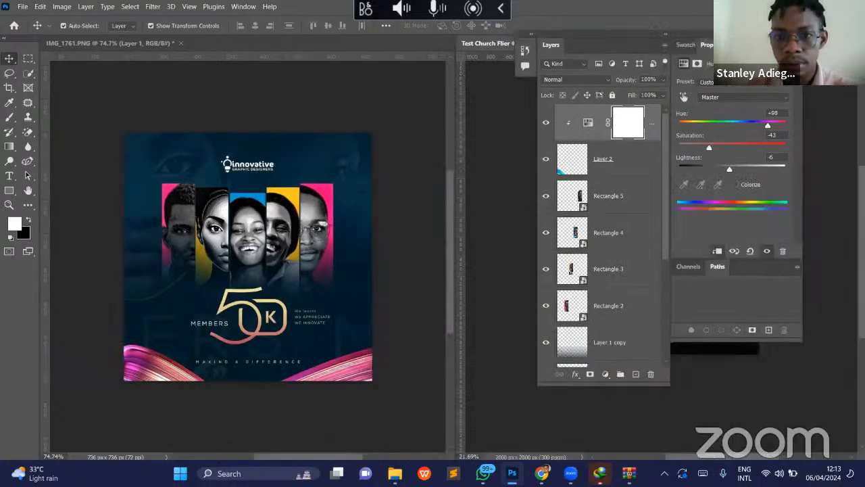
pyautogui.click(799, 34)
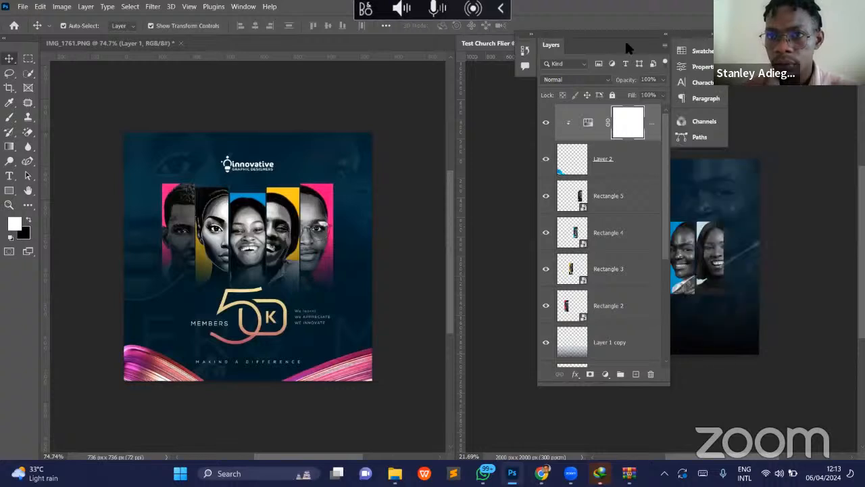
pyautogui.click(666, 35)
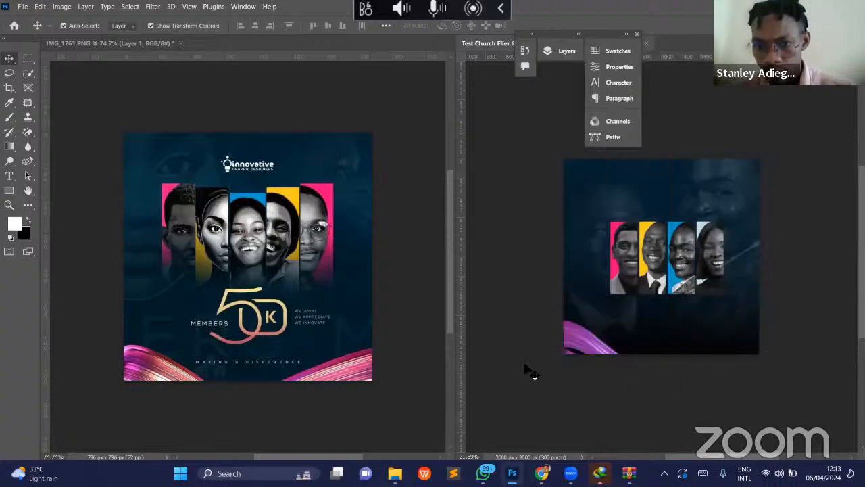
# - Enlarge the swoosh to about 123% and shift it down so only its upper curve fills the flier's lower-left corner
pyautogui.hscroll(2, 526, 367)
pyautogui.moveTo(540, 350); pyautogui.dragTo(567, 343)
pyautogui.moveTo(607, 381); pyautogui.dragTo(630, 386)
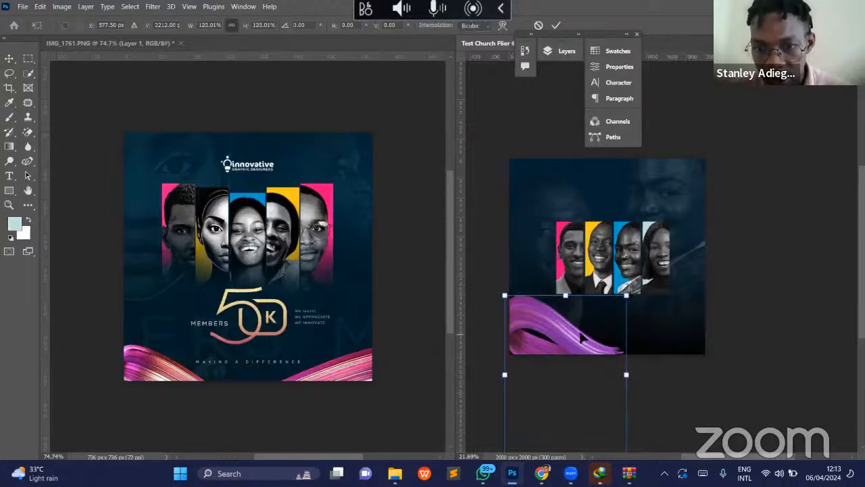
pyautogui.moveTo(579, 342); pyautogui.dragTo(547, 356)
pyautogui.press('Return')
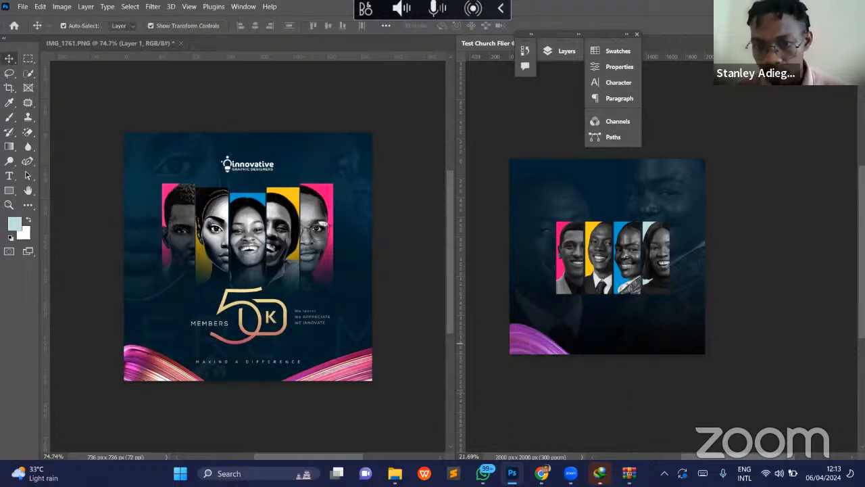
# - Duplicate the swoosh and place the copy at the flier's lower-right corner, checking the copy in the layer stack
pyautogui.moveTo(548, 356); pyautogui.dragTo(679, 346)
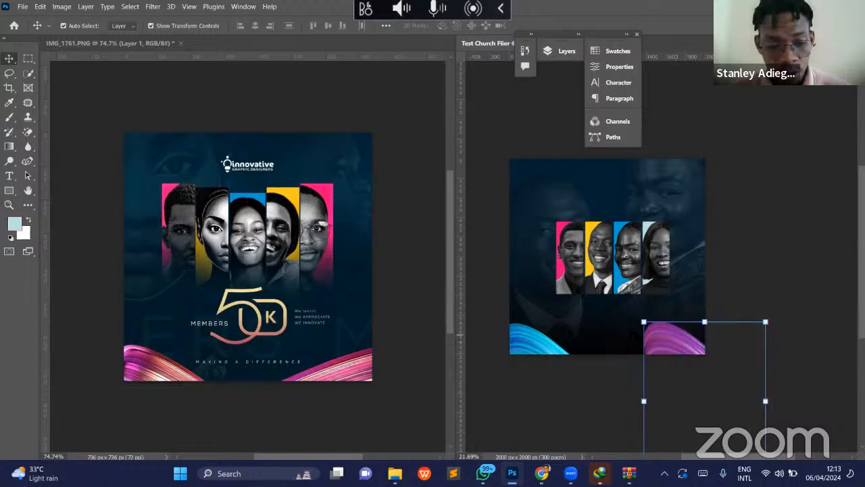
pyautogui.hotkey('ctrl', 'z')
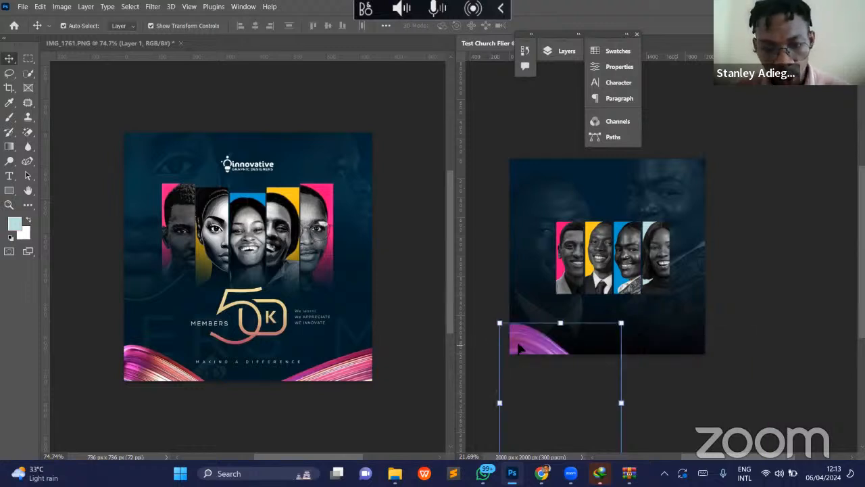
pyautogui.moveTo(521, 348); pyautogui.dragTo(665, 352)
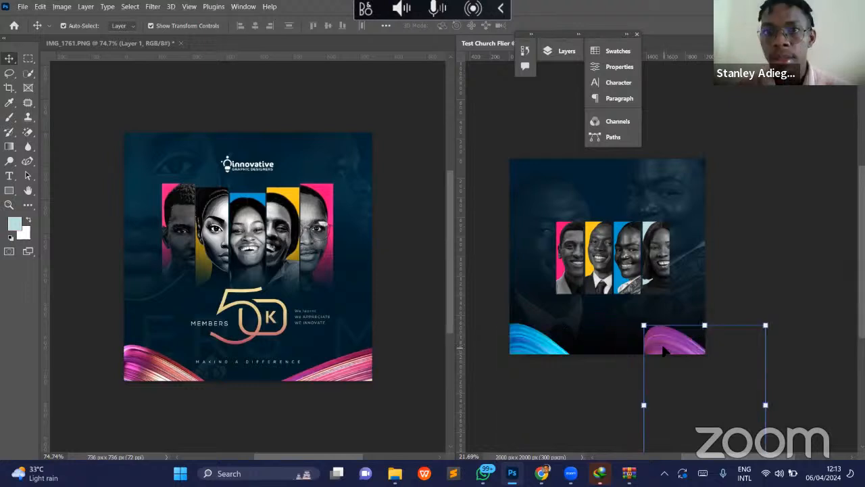
pyautogui.click(567, 52)
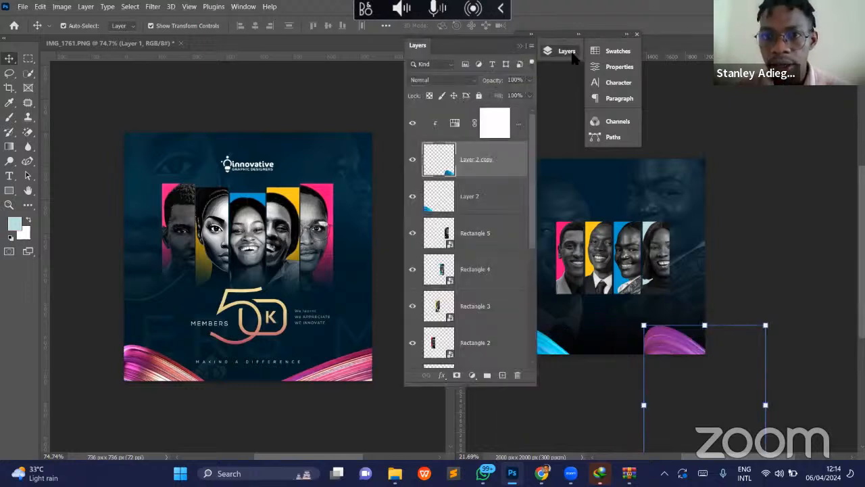
pyautogui.click(572, 57)
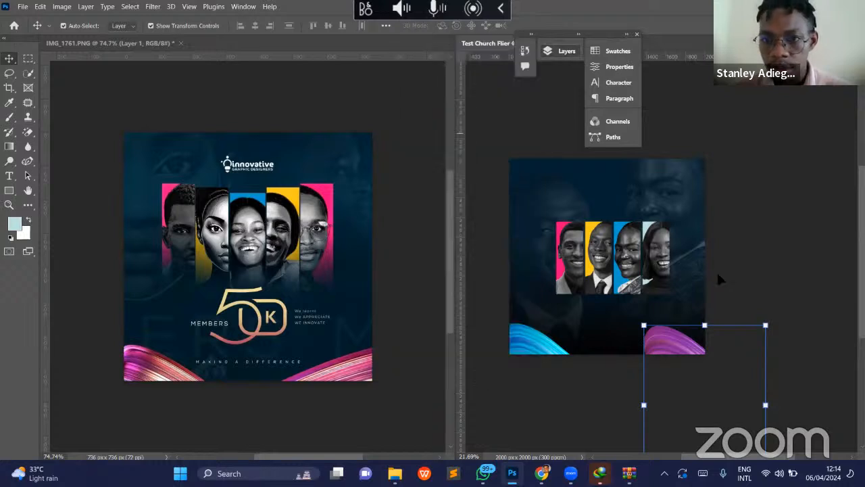
# - Flip the swoosh copy horizontally and move it so it mirrors the original in the flier's lower-right corner
pyautogui.hotkey('ctrl', 't')
pyautogui.rightClick(672, 357)
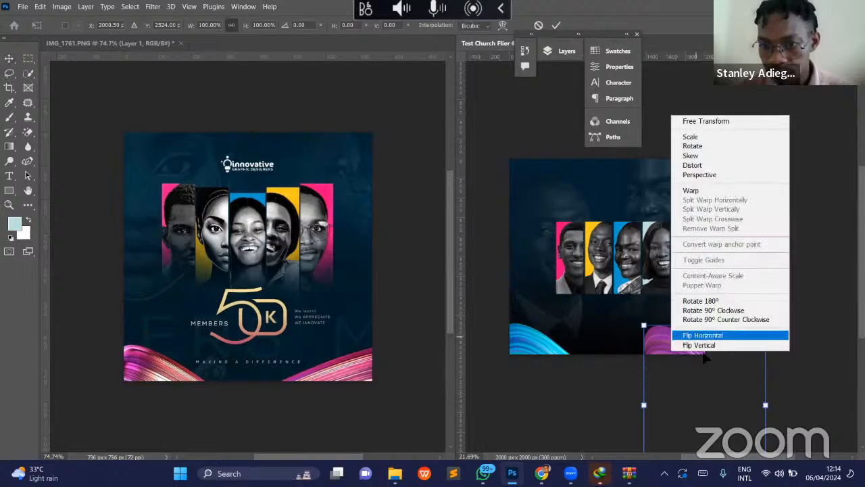
pyautogui.click(695, 336)
pyautogui.moveTo(706, 354); pyautogui.dragTo(647, 352)
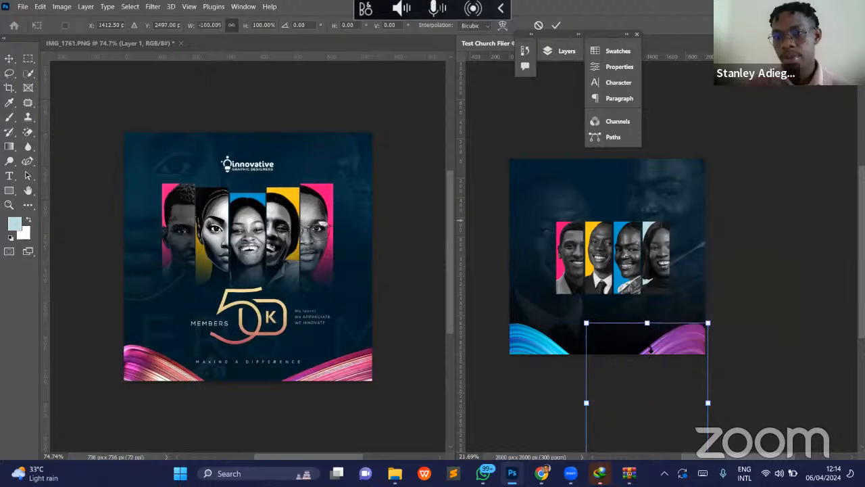
pyautogui.press('Return')
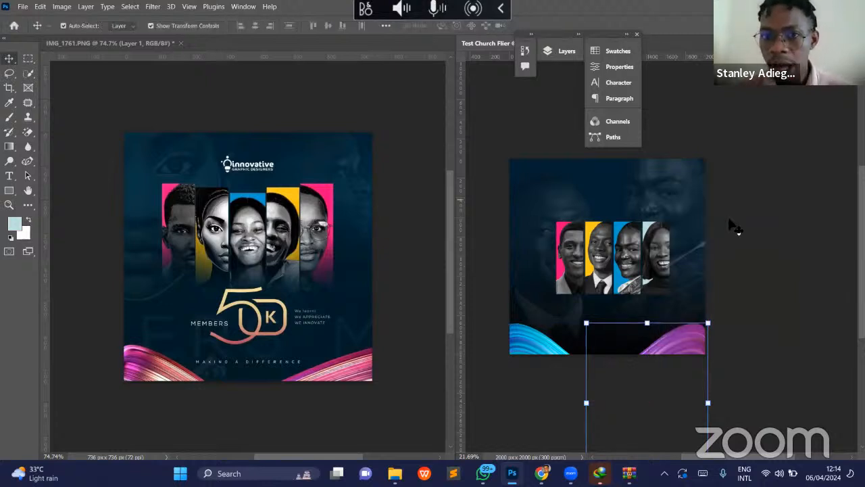
# - Undock the layer stack and release the Hue/Saturation adjustment from its clipping to Layer 2 copy
pyautogui.click(551, 52)
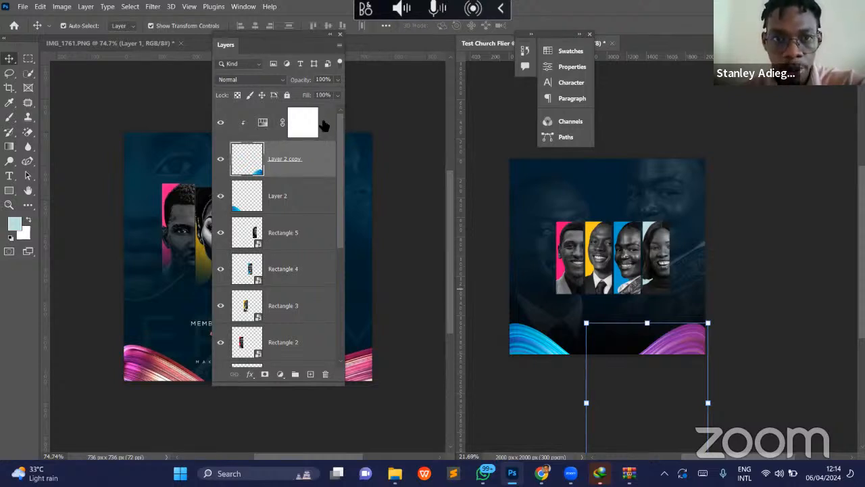
pyautogui.click(298, 125)
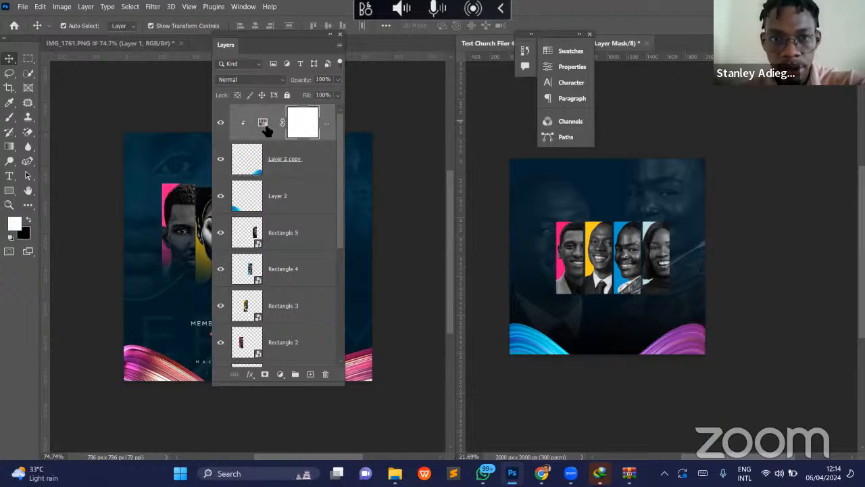
pyautogui.doubleClick(264, 123)
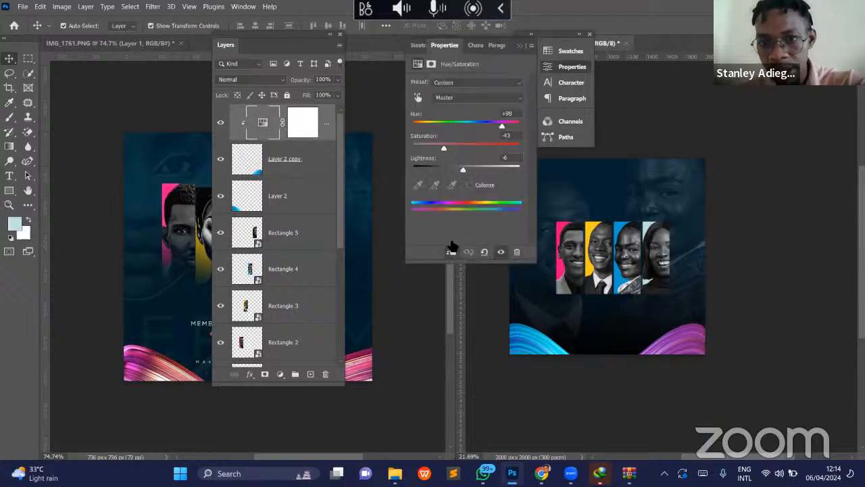
pyautogui.click(451, 252)
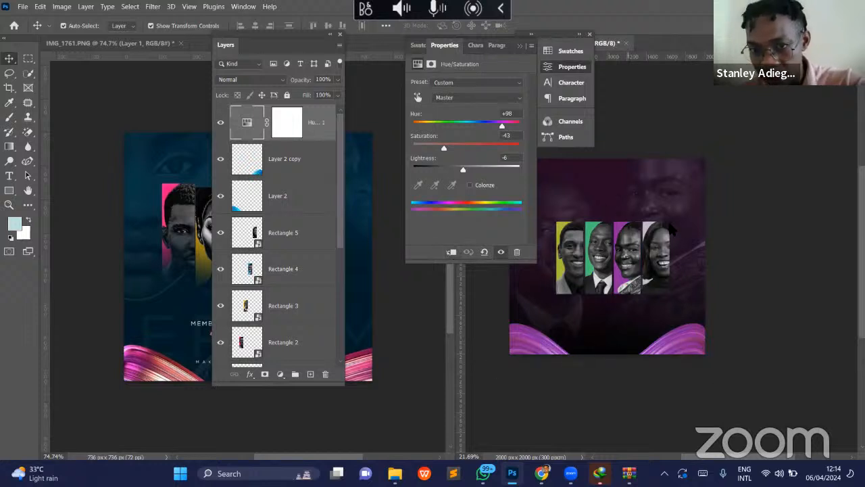
# - Group Layer 2 and Layer 2 copy into a new group named Swooshes
pyautogui.click(322, 159)
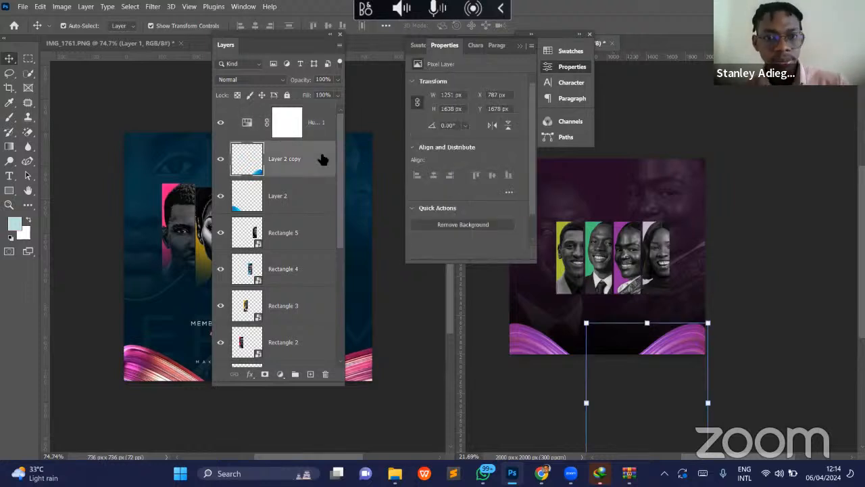
pyautogui.click(298, 205)
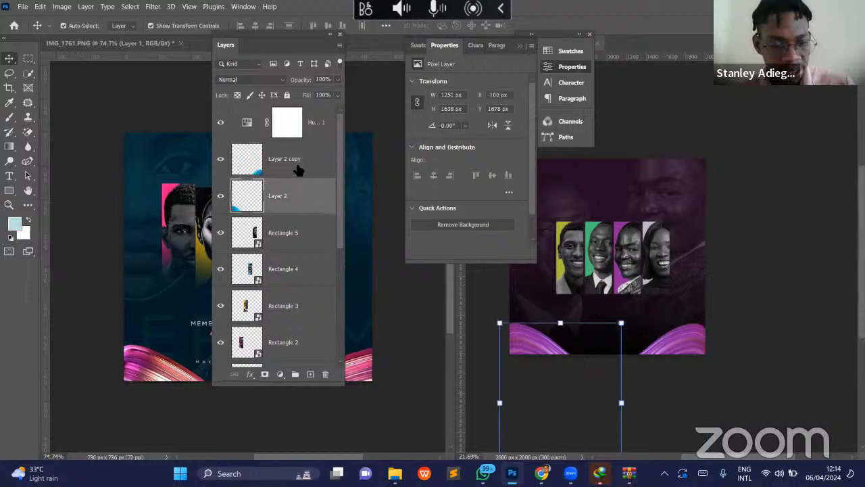
pyautogui.keyDown('ctrl'); pyautogui.click(298, 163); pyautogui.keyUp('ctrl')
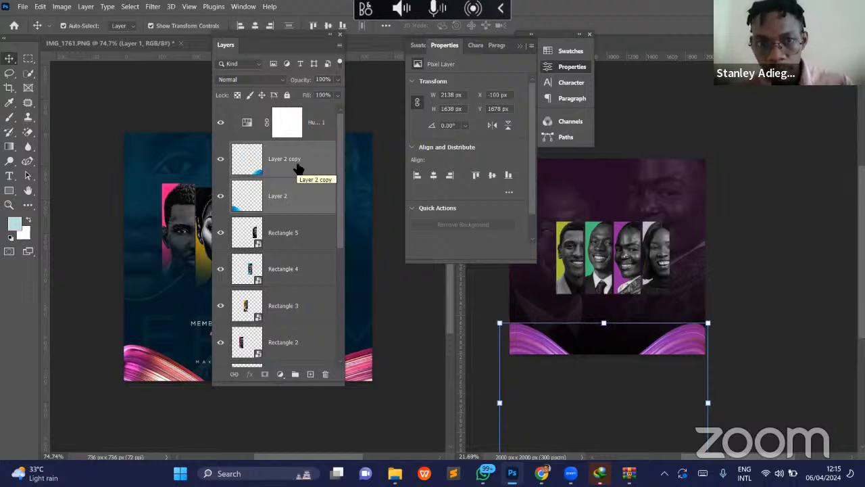
pyautogui.rightClick(297, 169)
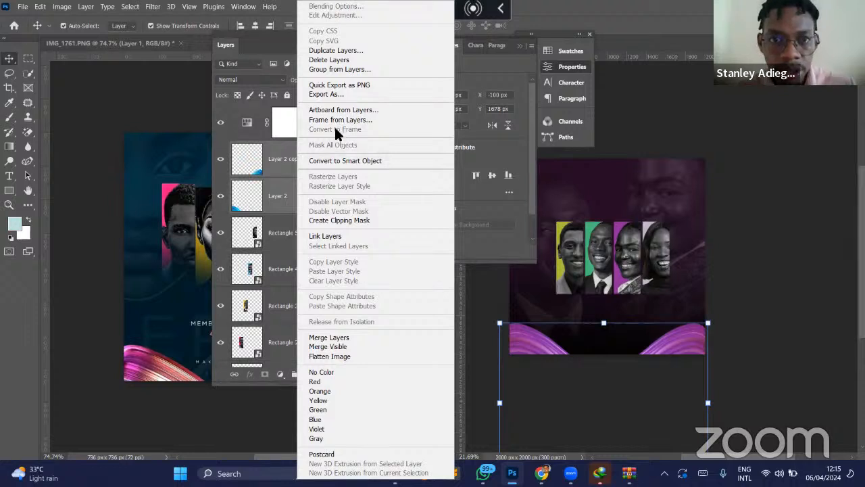
pyautogui.click(333, 71)
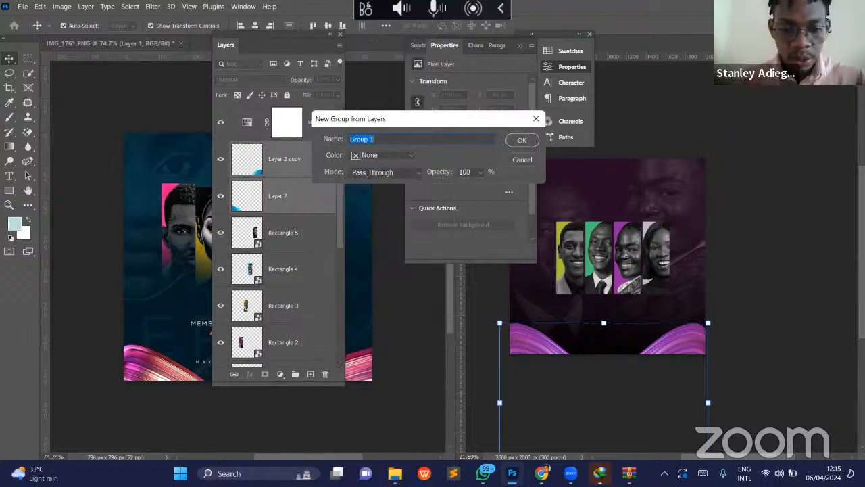
pyautogui.write('Swooshe')
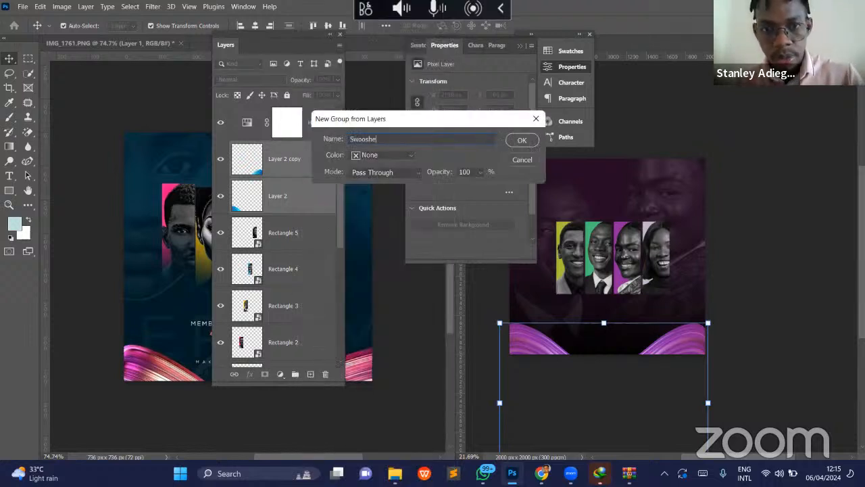
pyautogui.write('s')
pyautogui.press('Return')
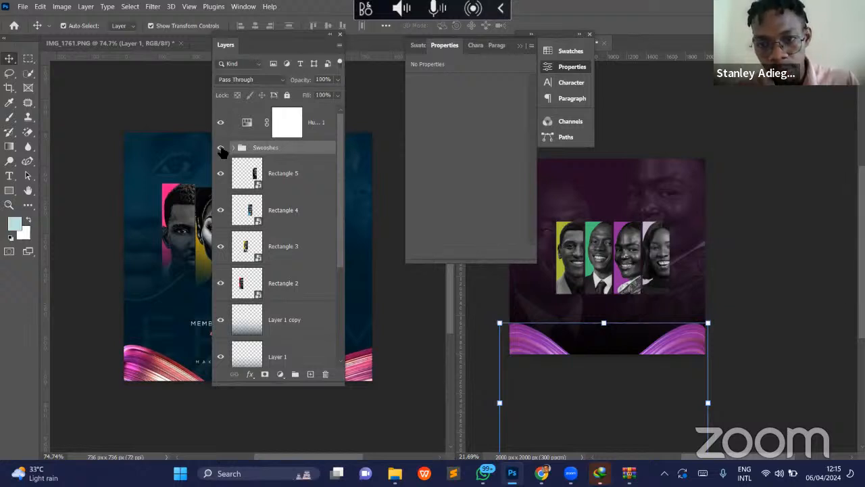
# - Check the Swooshes group by hiding and showing it, and clip the Hue/Saturation adjustment to the group
pyautogui.click(220, 148)
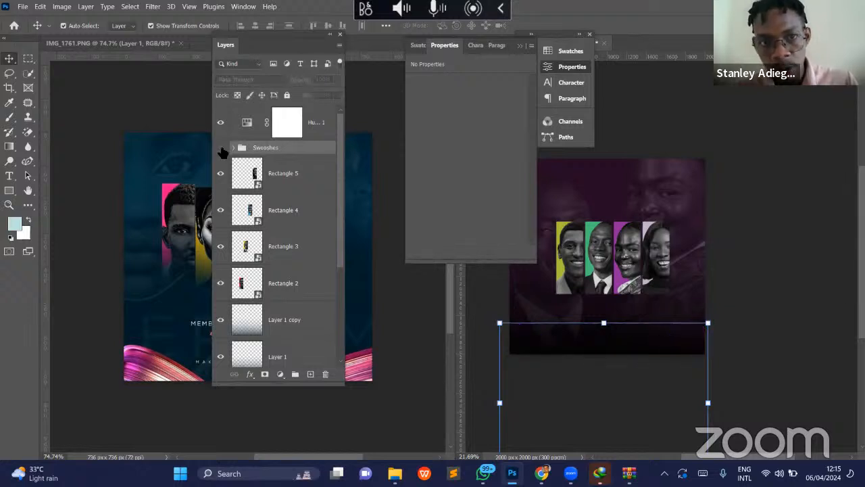
pyautogui.click(221, 147)
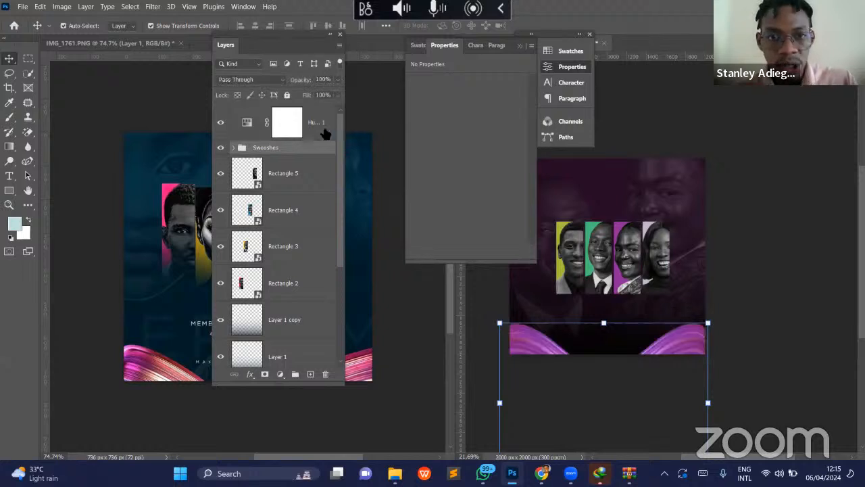
pyautogui.click(275, 135)
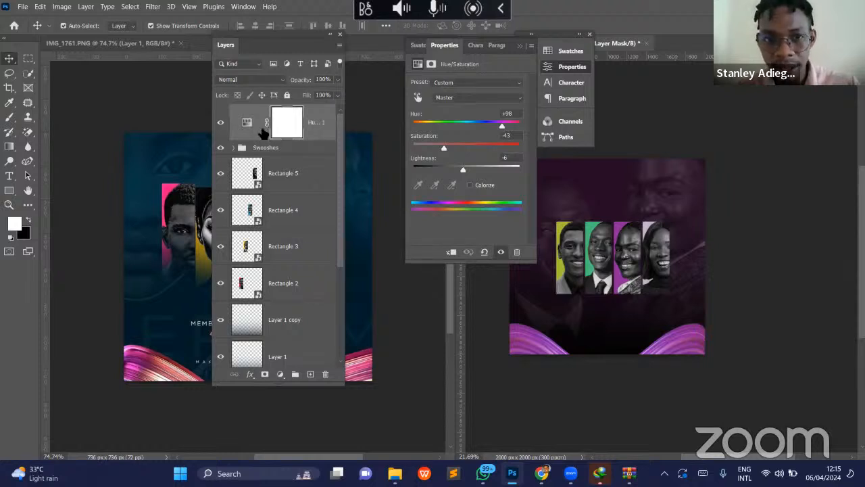
pyautogui.click(453, 252)
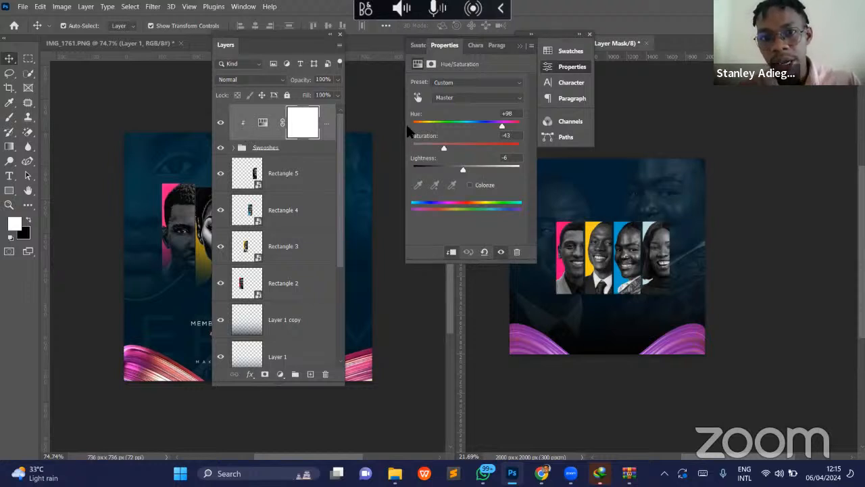
# - Check both swoosh layers inside the Swooshes group by toggling their visibility, and collapse the group
pyautogui.click(235, 148)
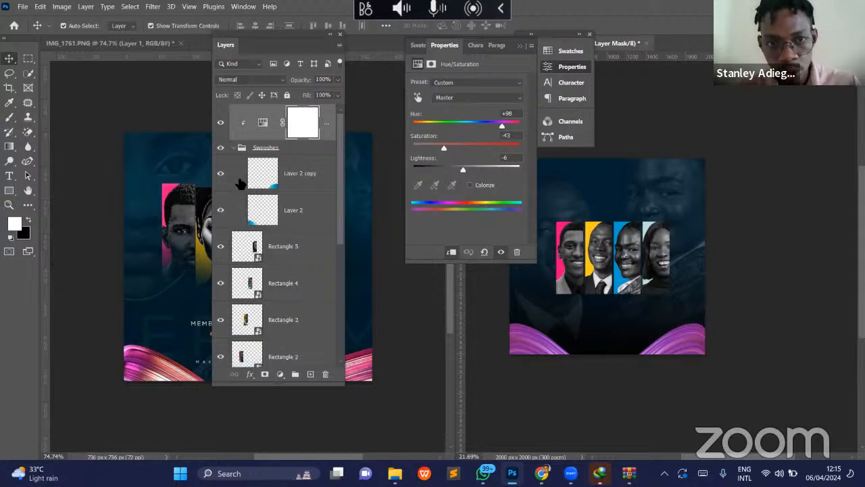
pyautogui.click(219, 174)
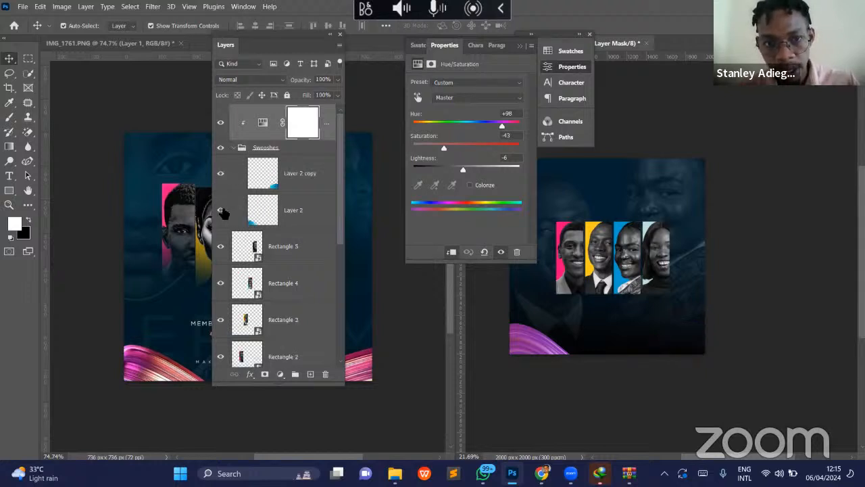
pyautogui.click(221, 210)
pyautogui.click(221, 210)
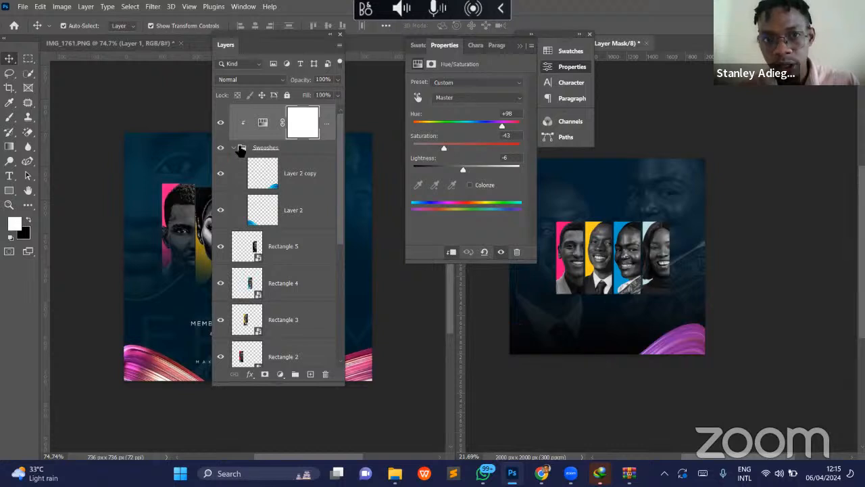
pyautogui.click(234, 147)
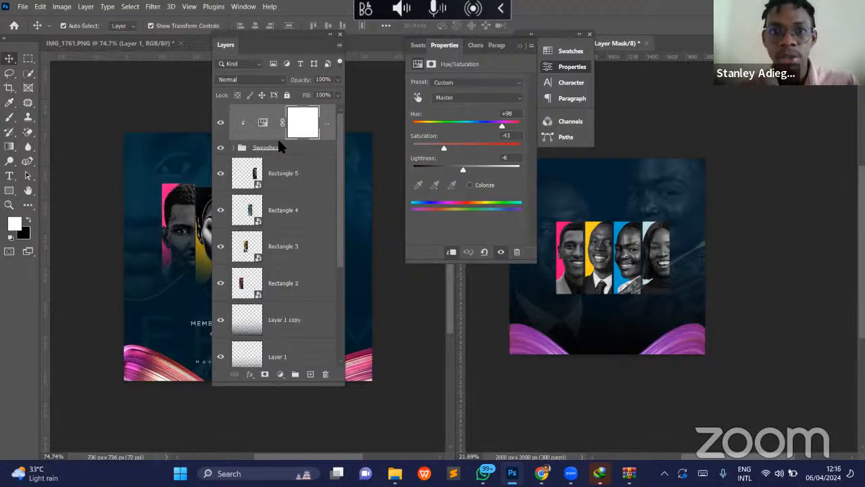
# - Collapse the Layers and Properties panels to icons and widen the Test Church Flier window beside the reference
pyautogui.moveTo(249, 34); pyautogui.dragTo(211, 19)
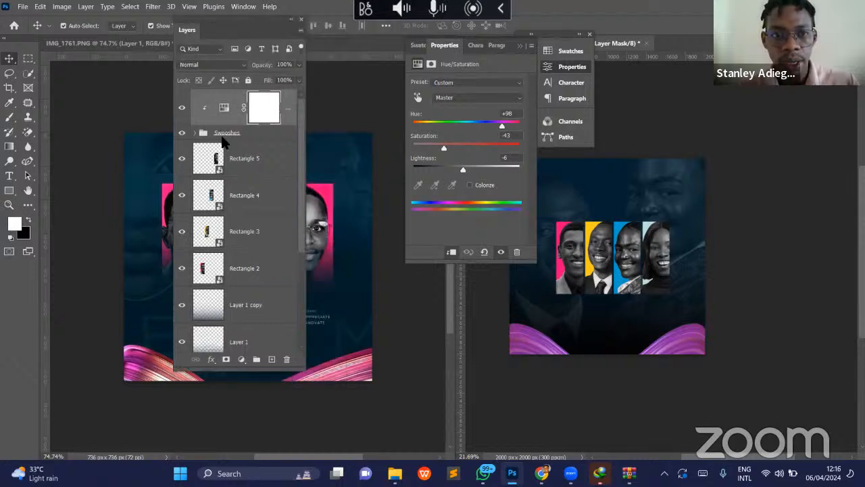
pyautogui.click(290, 21)
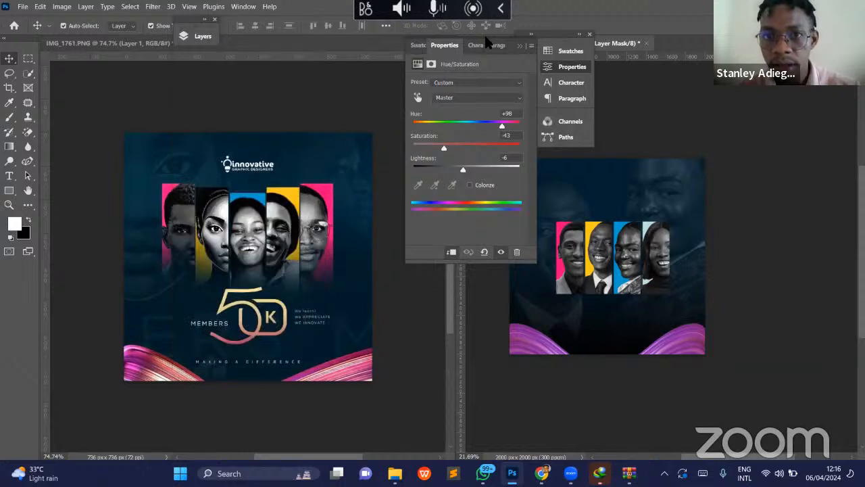
pyautogui.click(520, 45)
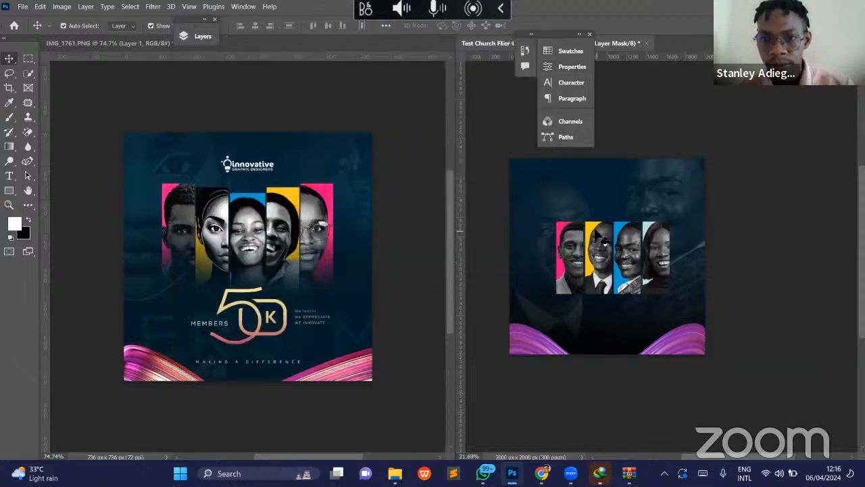
pyautogui.hscroll(3, 598, 236)
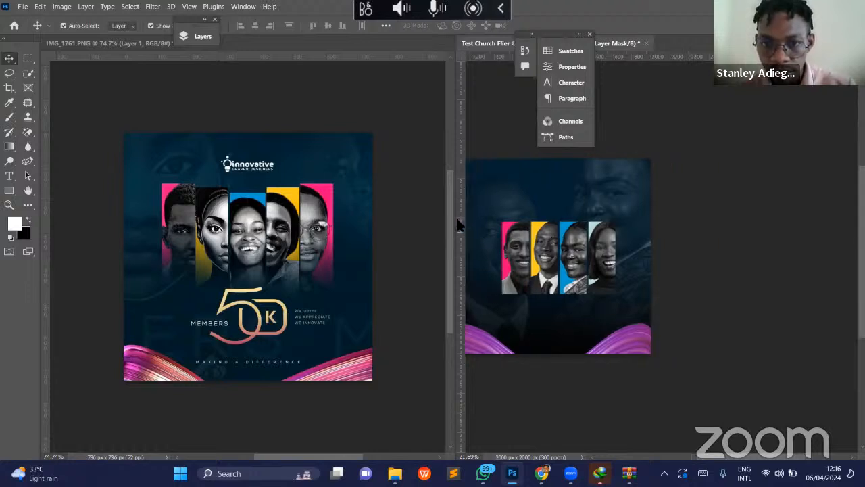
pyautogui.moveTo(458, 221); pyautogui.dragTo(363, 221)
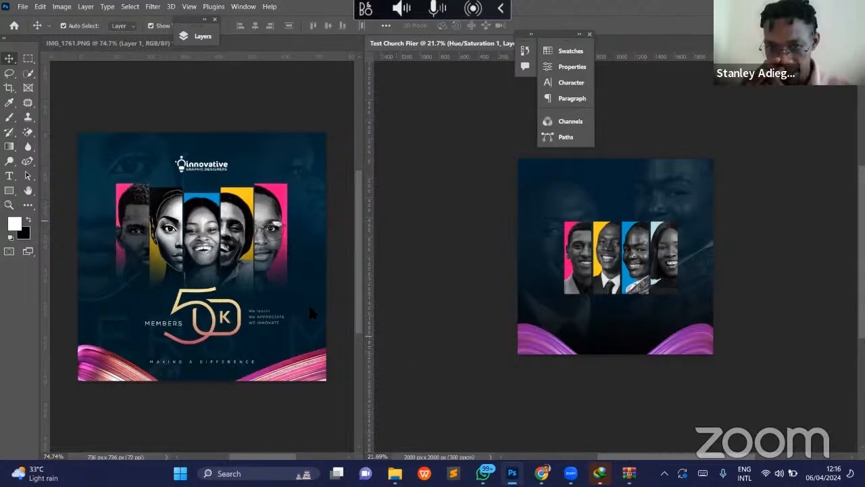
# - Examine how the lower ends of the portrait panels fade into the navy background in IMG_1761.PNG, and compare them with the flier's panels
pyautogui.click(116, 282)
pyautogui.press('z')
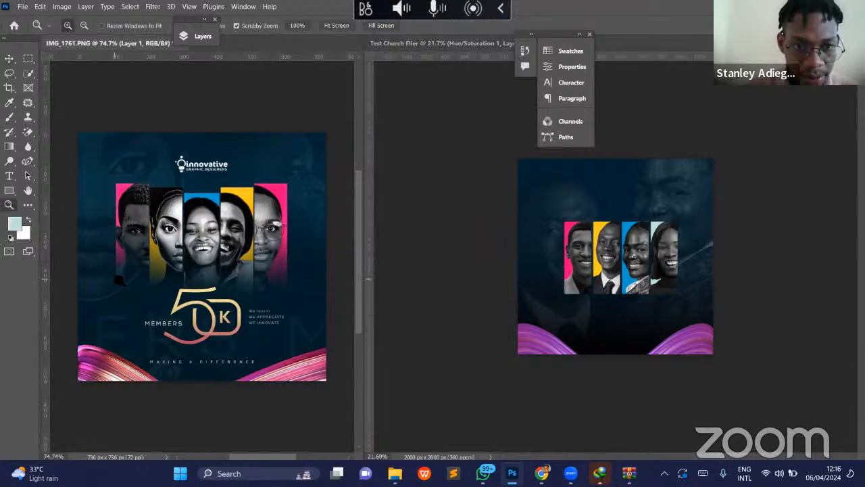
pyautogui.moveTo(137, 284); pyautogui.dragTo(181, 302)
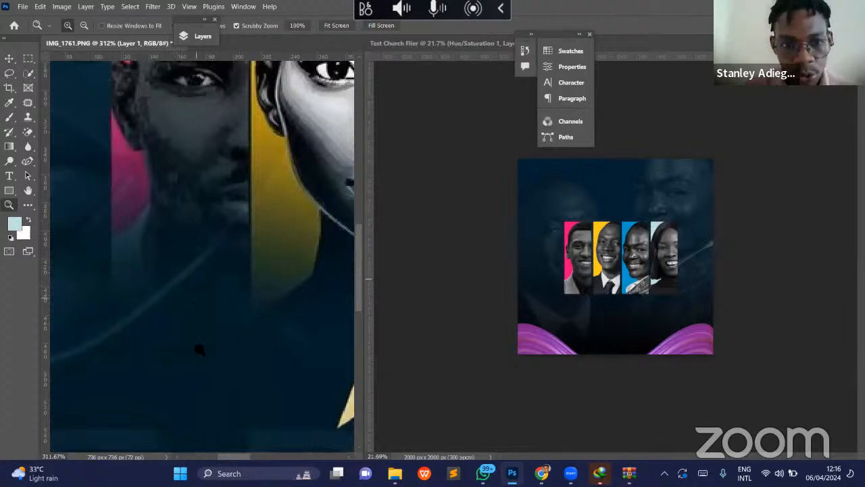
pyautogui.moveTo(163, 307); pyautogui.dragTo(142, 308)
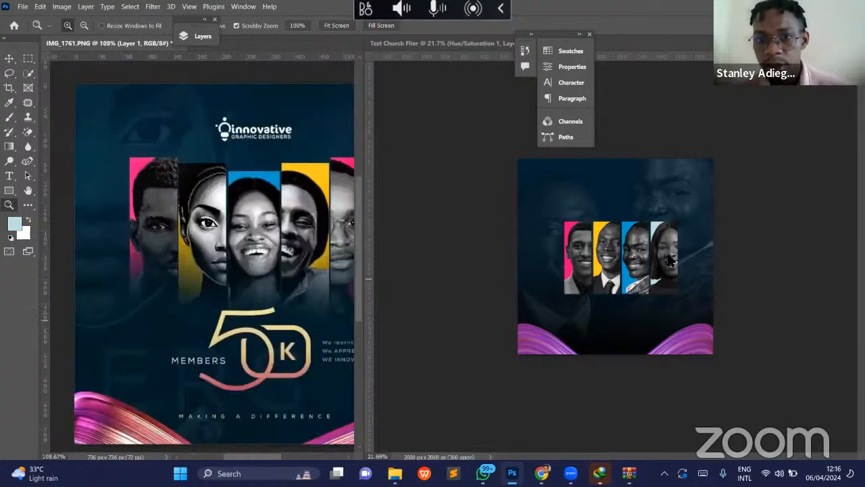
pyautogui.click(673, 266)
pyautogui.moveTo(674, 266); pyautogui.dragTo(684, 304)
pyautogui.press('v')
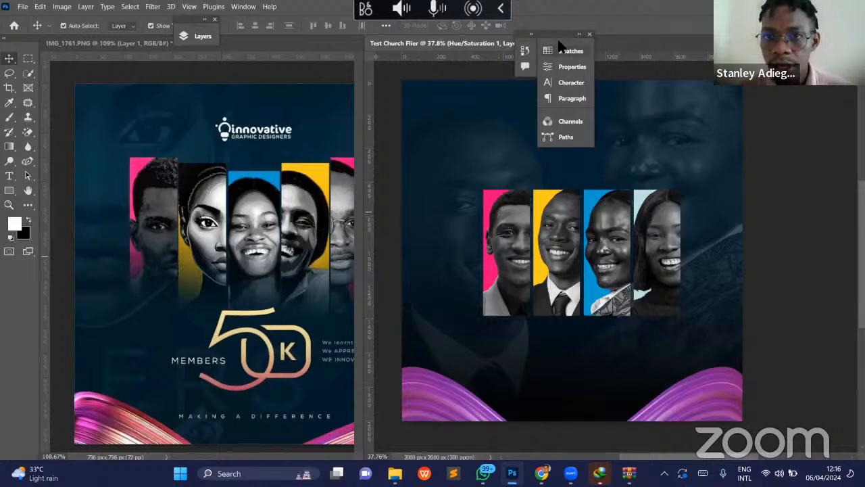
# - Reset the Minimal workspace to restore the default panel layout
pyautogui.moveTo(560, 31); pyautogui.dragTo(766, 121)
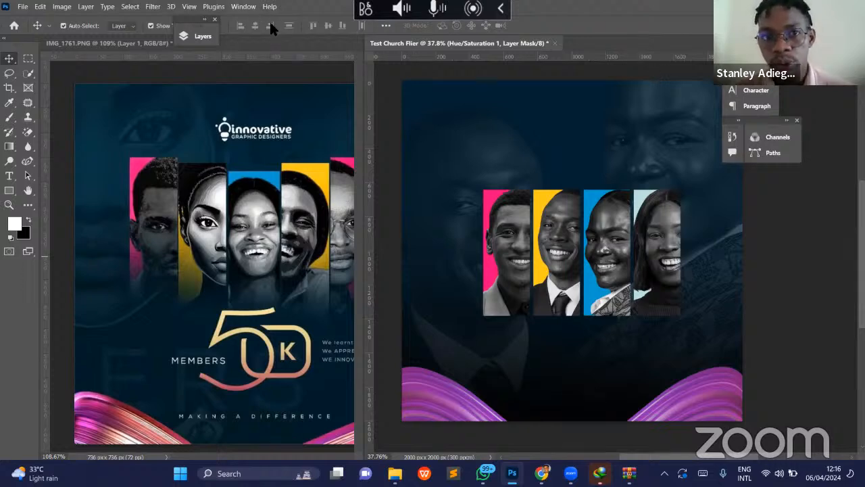
pyautogui.click(243, 6)
pyautogui.moveTo(286, 29)
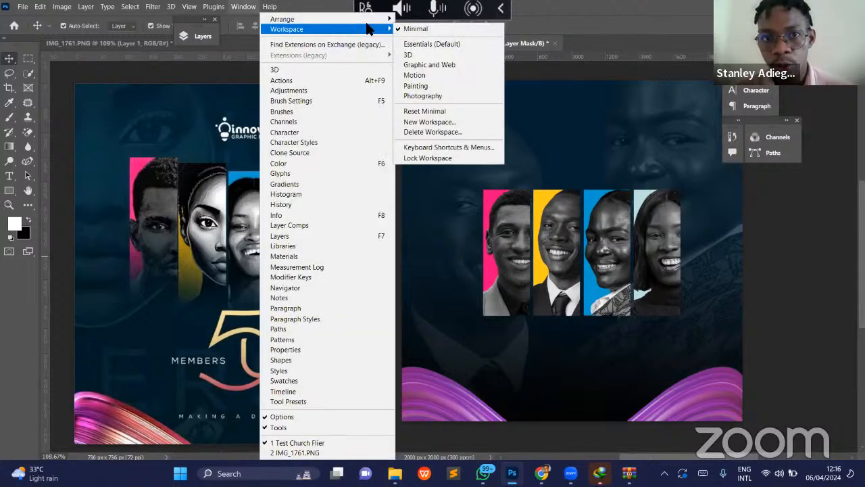
pyautogui.click(448, 116)
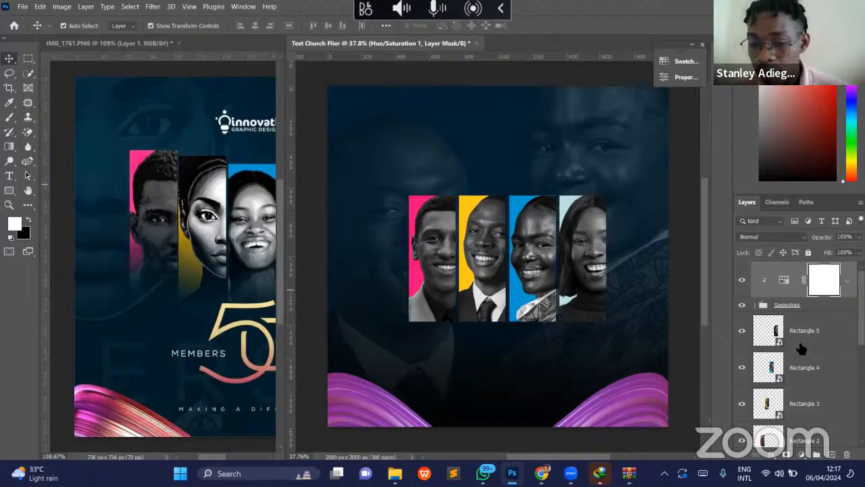
# - Undock the Layers panel over the canvas and make it taller so more layers show
pyautogui.scroll(-3, 801, 348)
pyautogui.moveTo(753, 207); pyautogui.dragTo(630, 81)
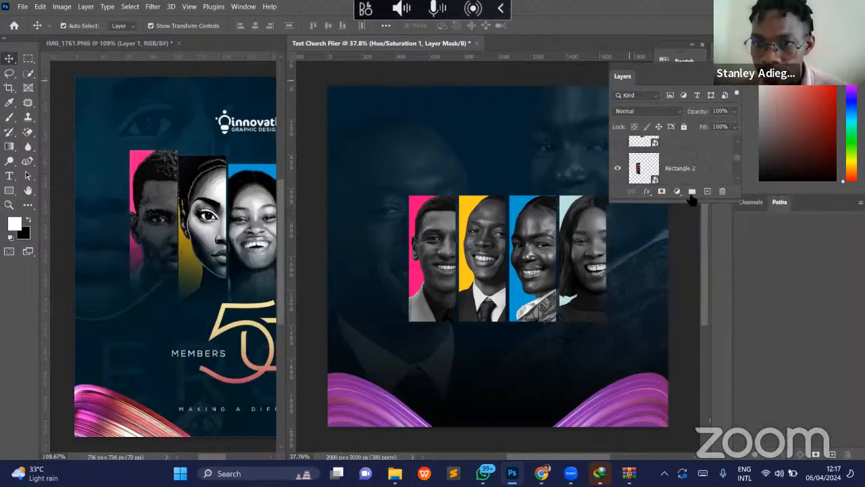
pyautogui.moveTo(687, 203); pyautogui.dragTo(689, 349)
pyautogui.scroll(3, 673, 230)
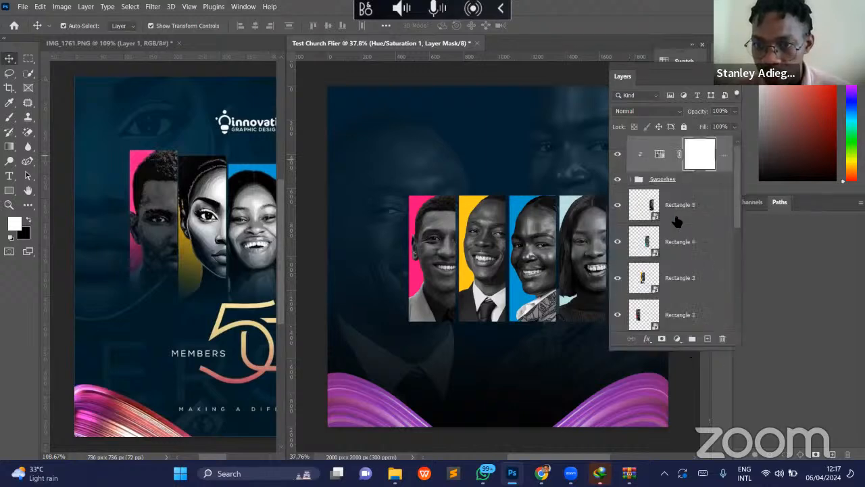
pyautogui.click(730, 216)
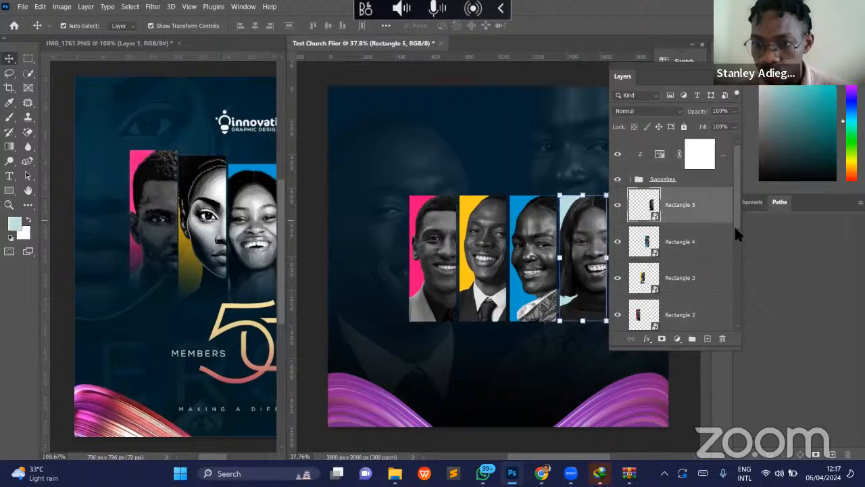
pyautogui.scroll(-1, 735, 228)
pyautogui.keyDown('shift'); pyautogui.click(701, 292); pyautogui.keyUp('shift')
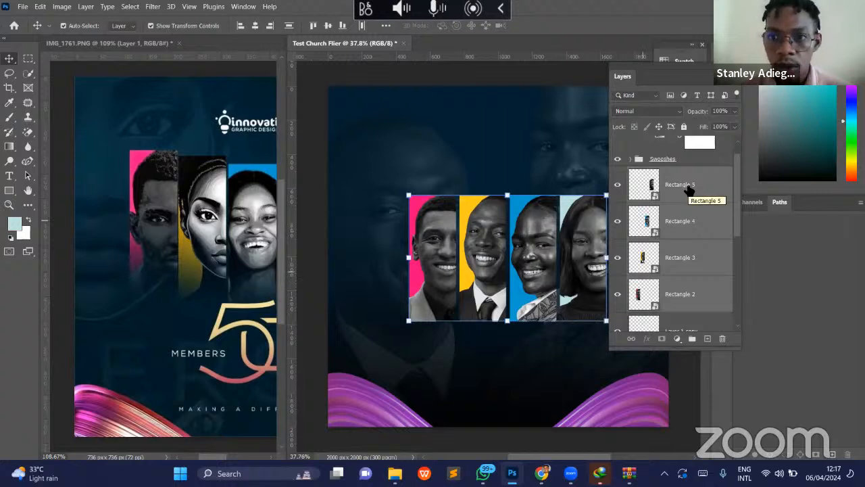
pyautogui.click(690, 191)
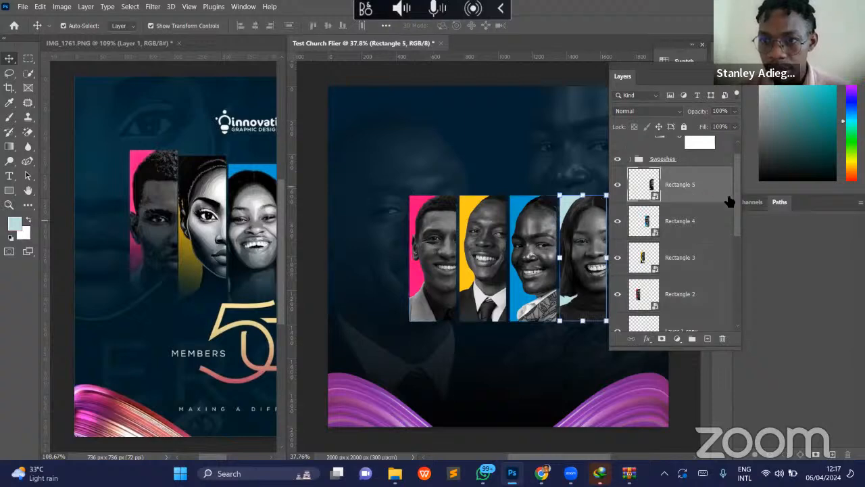
# - Check the navy Rectangle 1 layer and the two masked background portrait layers by toggling their visibility
pyautogui.scroll(-3, 732, 236)
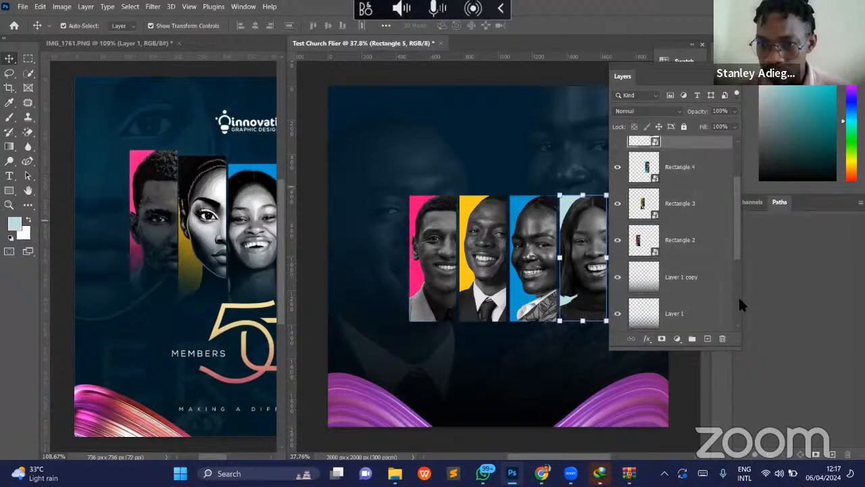
pyautogui.scroll(-5, 738, 301)
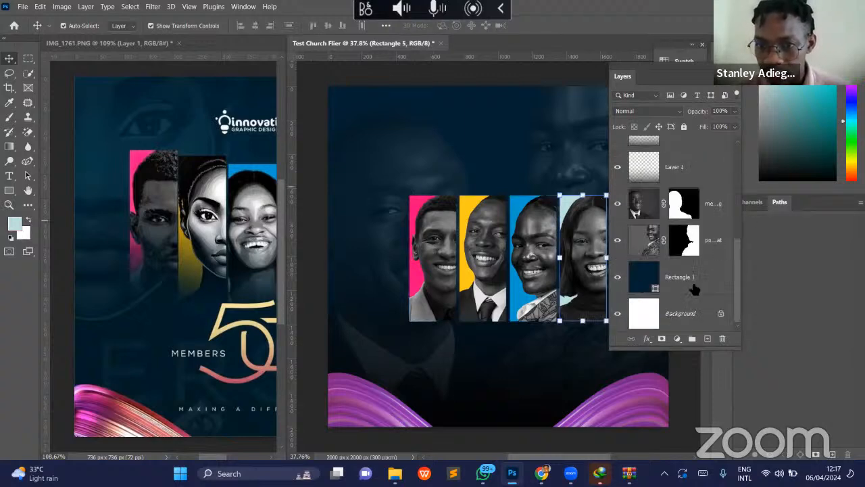
pyautogui.click(617, 279)
pyautogui.click(620, 283)
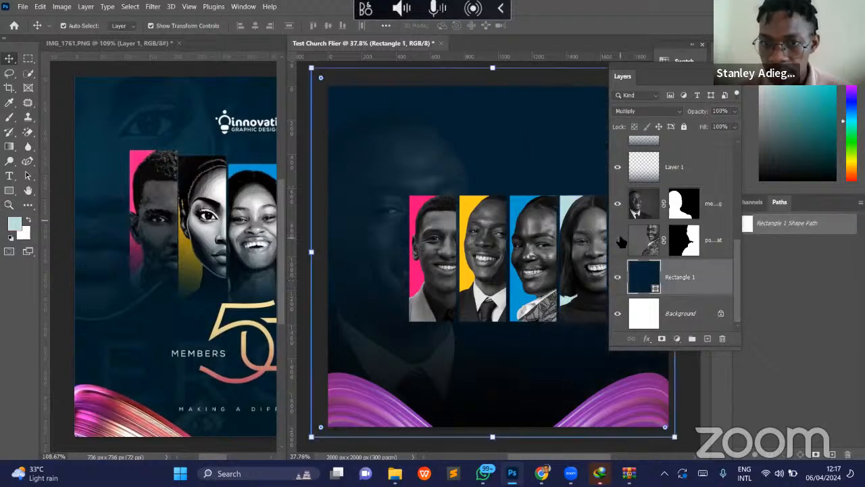
pyautogui.click(619, 209)
pyautogui.click(619, 209)
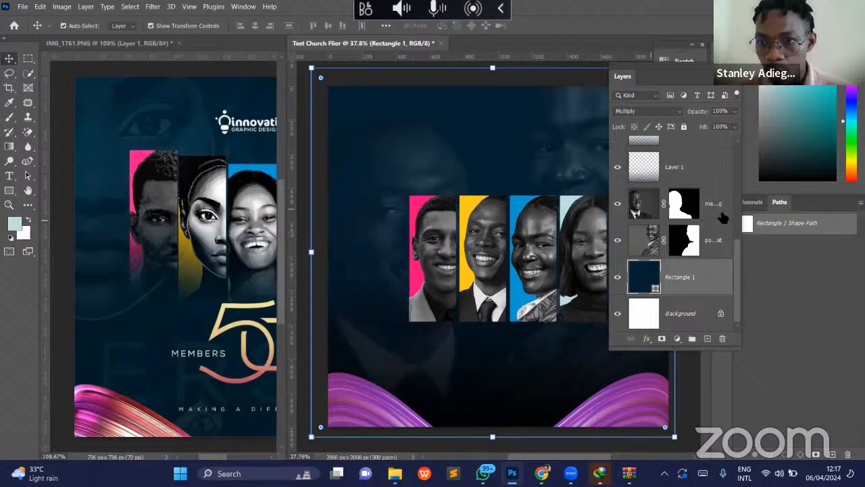
# - Convert the two masked background portrait layers and Rectangle 1 into a single smart object
pyautogui.click(722, 215)
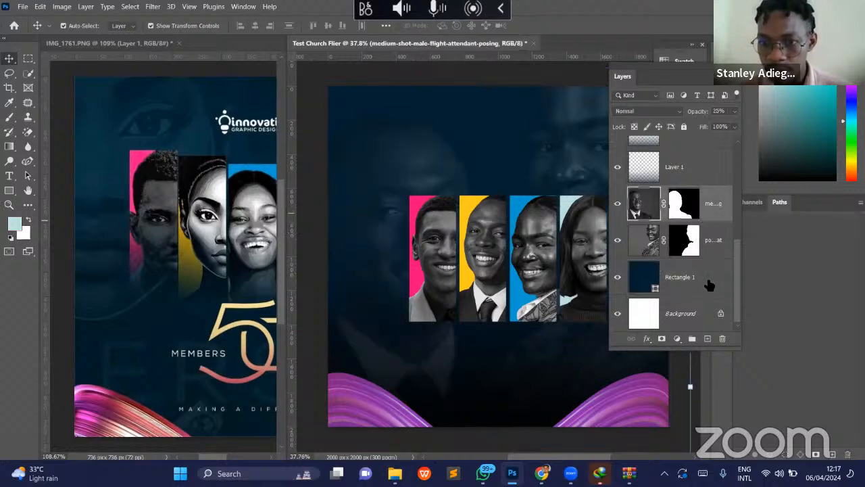
pyautogui.click(709, 286)
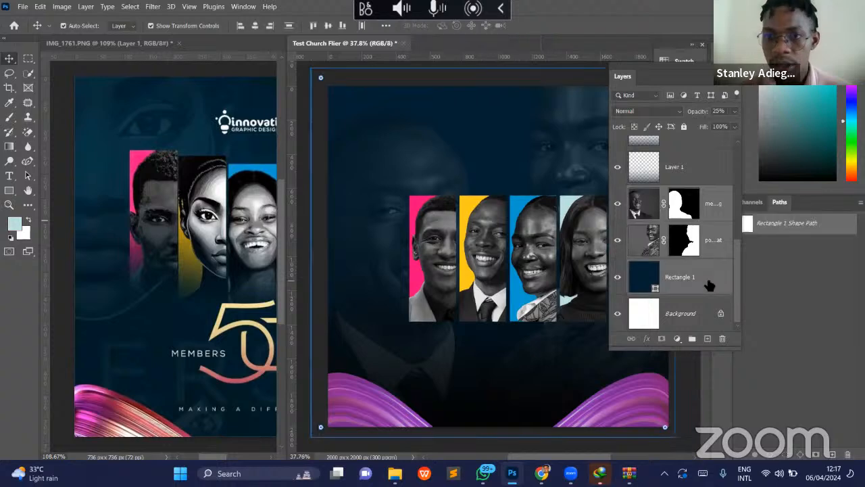
pyautogui.rightClick(619, 164)
pyautogui.click(621, 164)
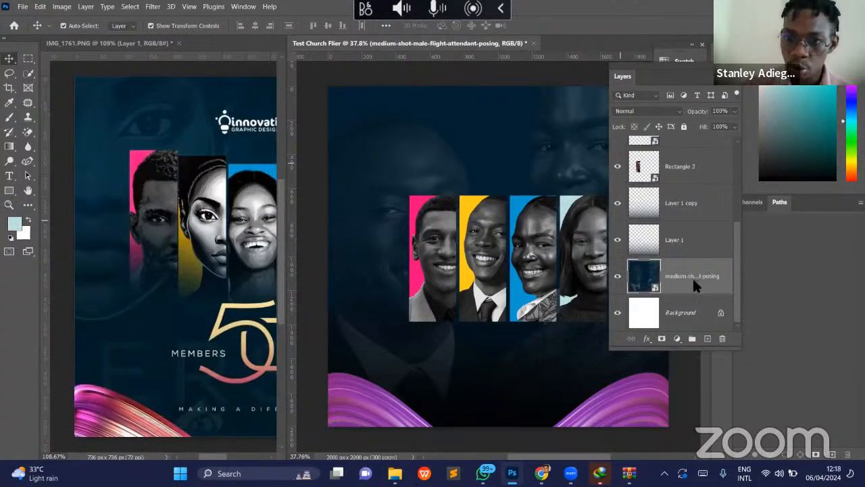
# - Duplicate the background smart object and place the copy above Rectangle 5, directly below the Swooshes group
pyautogui.hotkey('ctrl', 'j')
pyautogui.moveTo(695, 279); pyautogui.dragTo(697, 146)
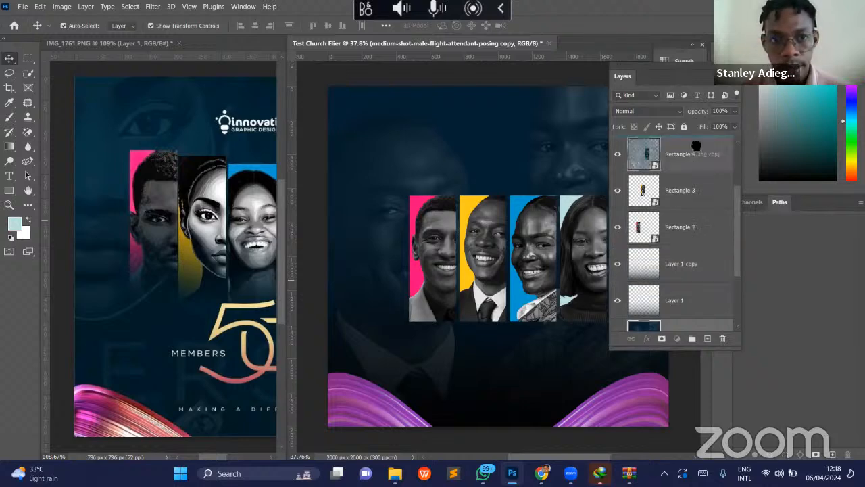
pyautogui.moveTo(696, 146); pyautogui.dragTo(695, 192)
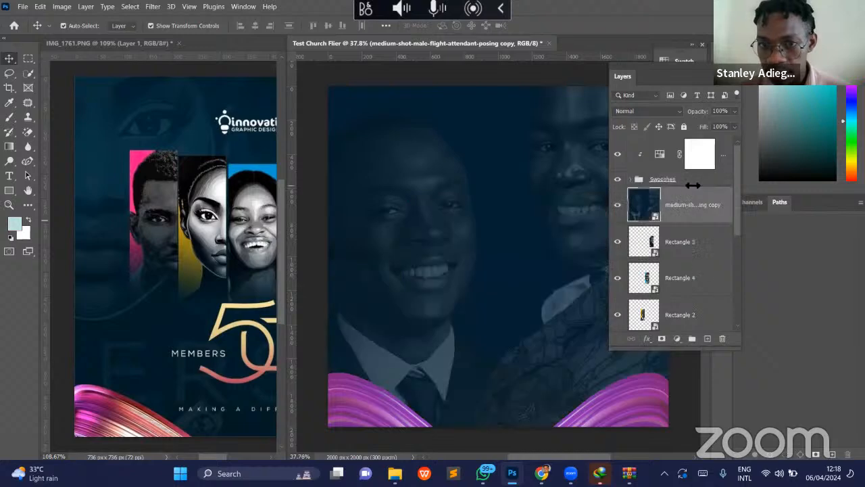
# - Switch to the Eraser tool and rasterize the duplicated background layer
pyautogui.press('z')
pyautogui.moveTo(515, 302); pyautogui.dragTo(488, 303)
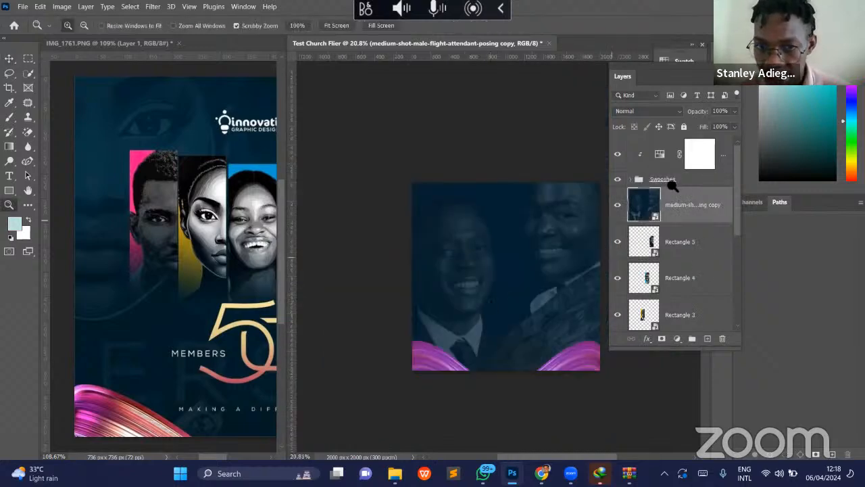
pyautogui.hscroll(2, 530, 225)
pyautogui.hscroll(1, 529, 227)
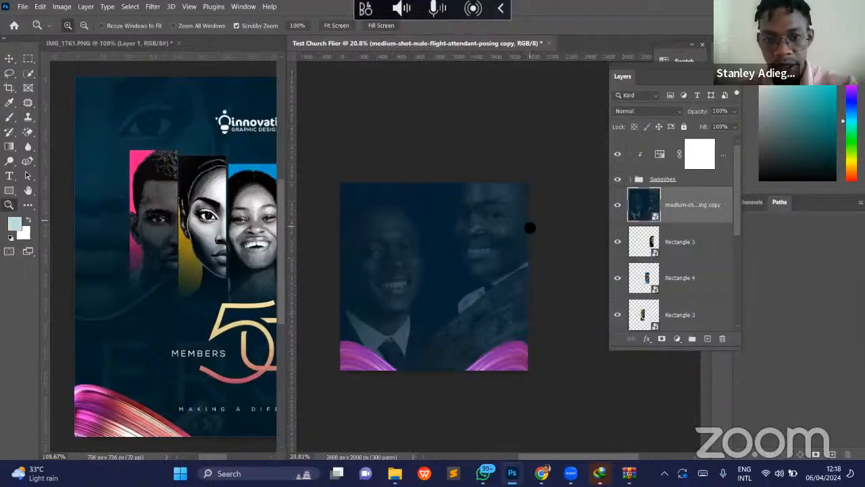
pyautogui.press('w')
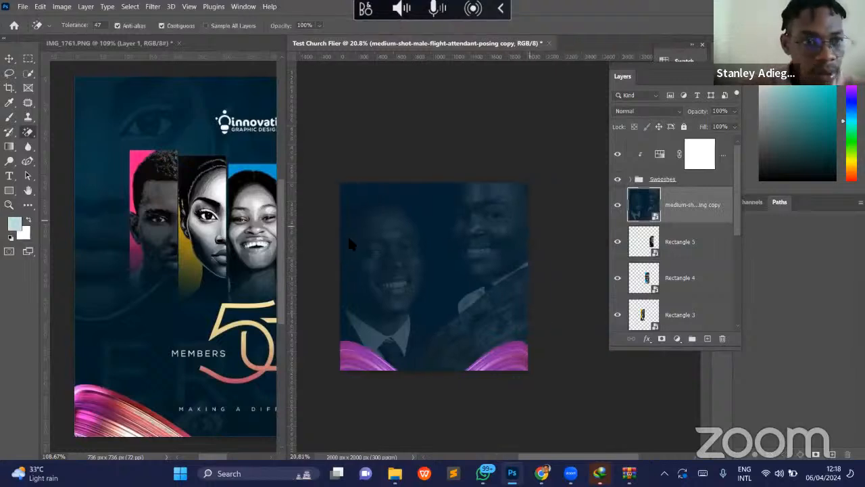
pyautogui.rightClick(30, 132)
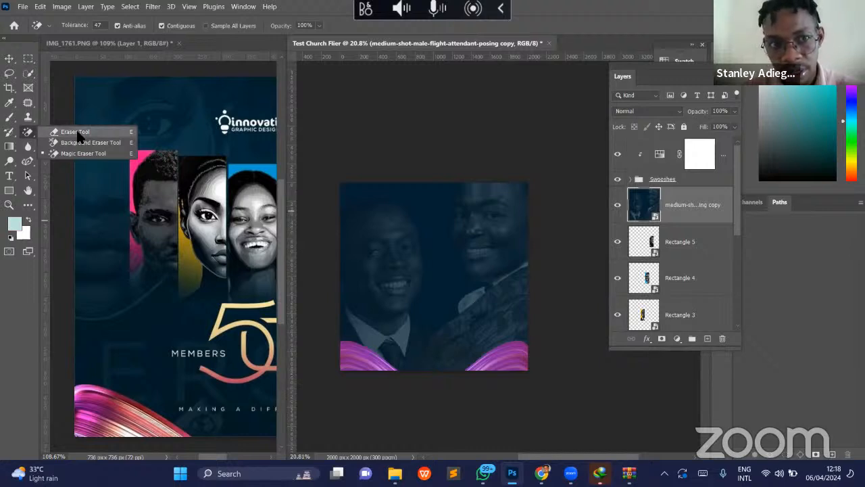
pyautogui.click(77, 135)
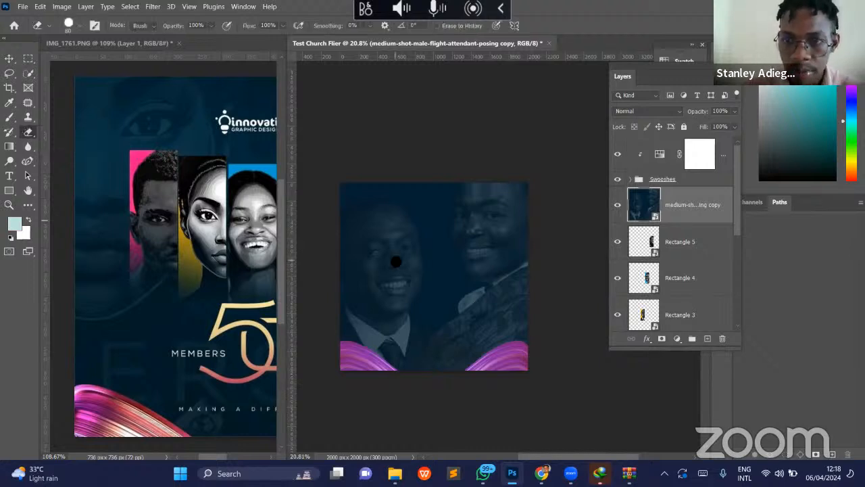
pyautogui.rightClick(668, 218)
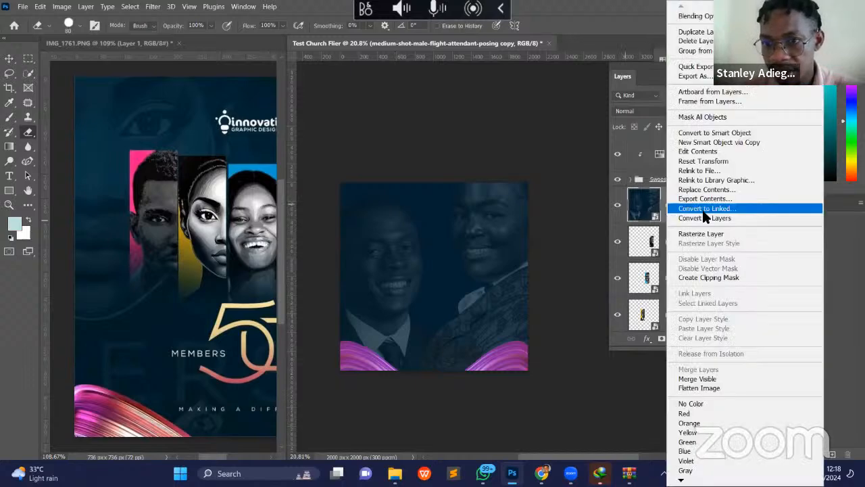
pyautogui.click(720, 236)
# - Set the eraser to a soft 900 px brush with 75% flow
pyautogui.press(']')
pyautogui.press(']')
pyautogui.press(']')
pyautogui.press(']')
pyautogui.press(']')
pyautogui.press(']')
pyautogui.press(']')
pyautogui.press(']')
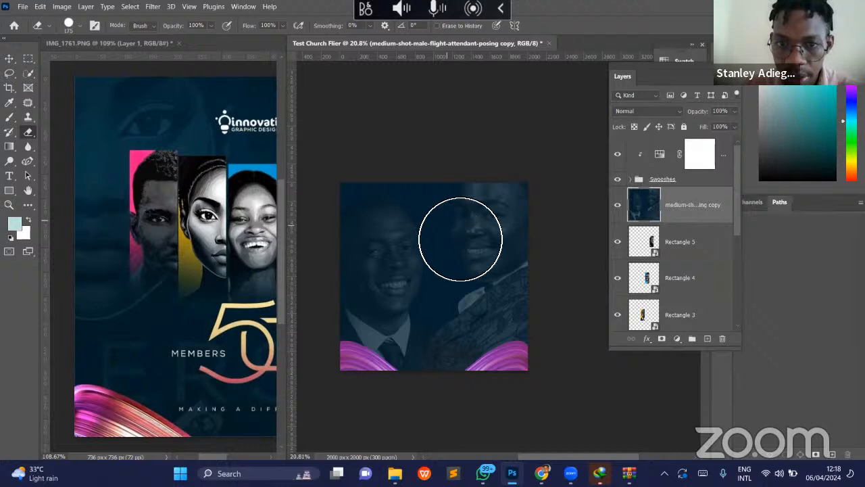
pyautogui.rightClick(468, 246)
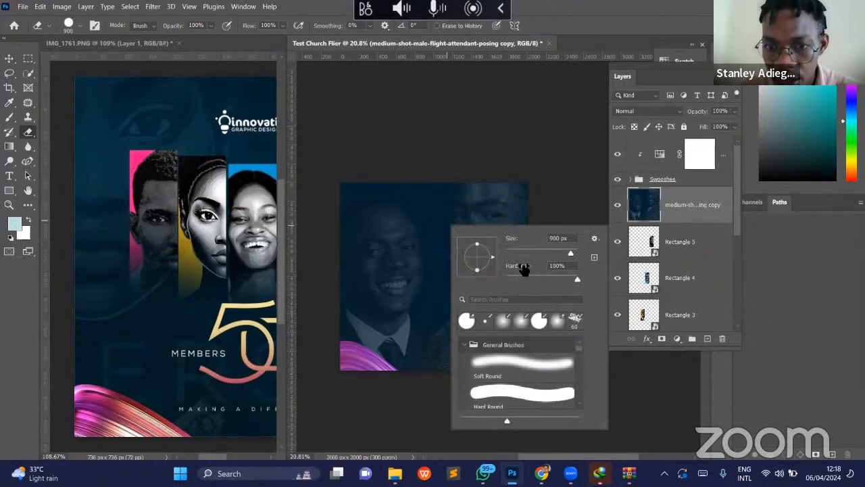
pyautogui.moveTo(524, 269)
pyautogui.mouseDown()
pyautogui.moveTo(464, 271)
pyautogui.moveTo(258, 22)
pyautogui.moveTo(240, 27)
pyautogui.mouseUp()
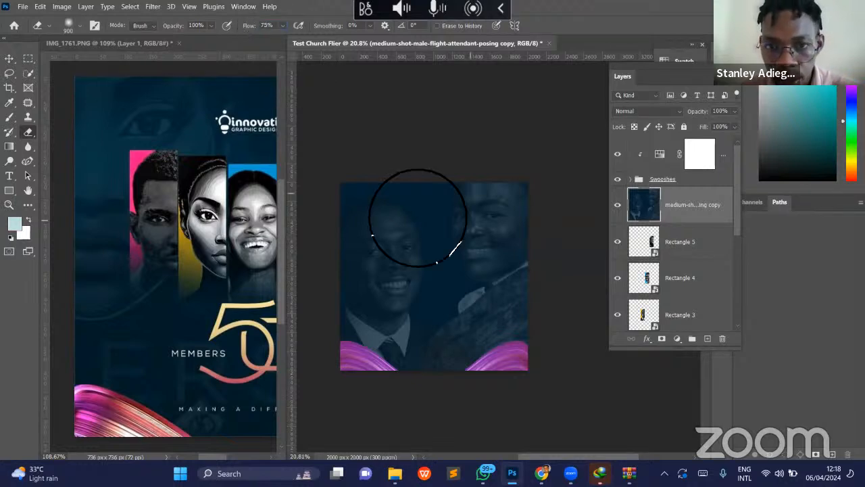
# - Erase the upper and central areas of the background copy to uncover the portrait panels beneath it
pyautogui.moveTo(410, 216)
pyautogui.mouseDown()
pyautogui.moveTo(522, 214)
pyautogui.moveTo(514, 217)
pyautogui.mouseUp()
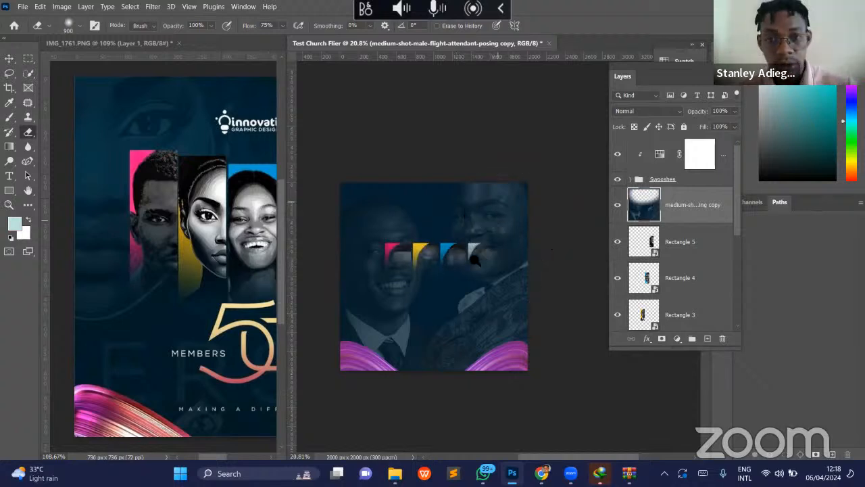
pyautogui.press('z')
pyautogui.moveTo(476, 265); pyautogui.dragTo(420, 258)
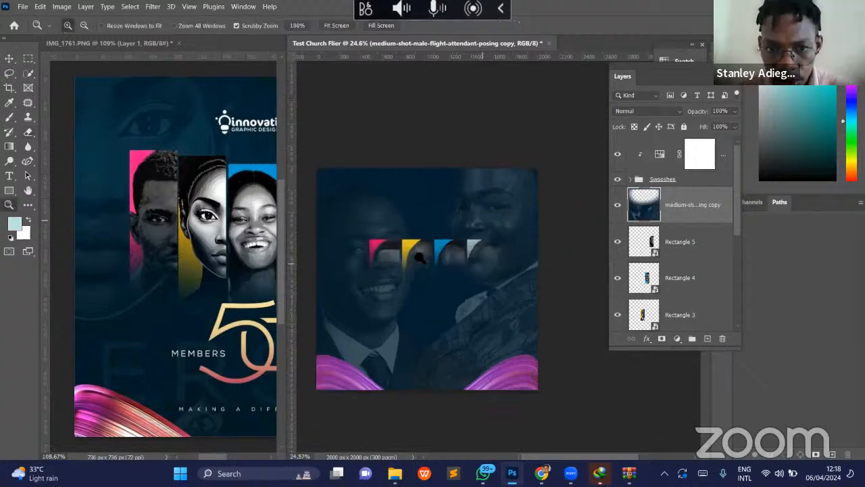
pyautogui.press('e')
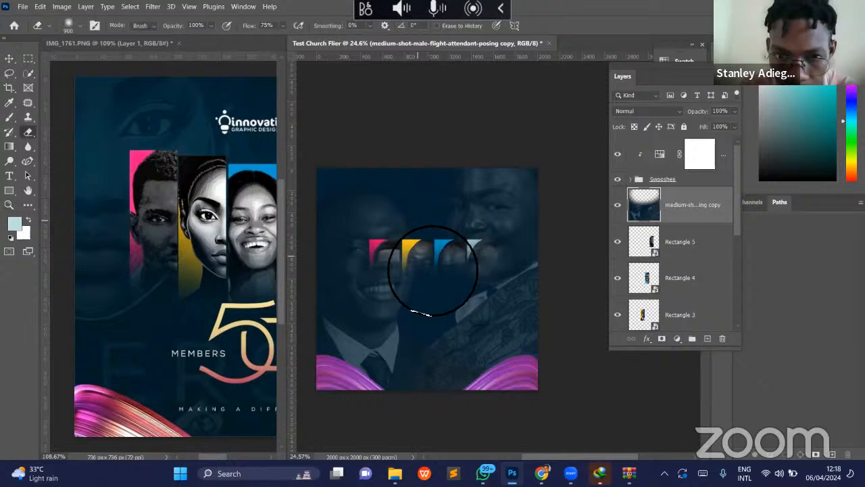
pyautogui.moveTo(463, 286)
pyautogui.mouseDown()
pyautogui.moveTo(460, 270)
pyautogui.moveTo(473, 259)
pyautogui.moveTo(460, 271)
pyautogui.moveTo(525, 259)
pyautogui.moveTo(474, 256)
pyautogui.moveTo(429, 287)
pyautogui.moveTo(415, 271)
pyautogui.moveTo(420, 299)
pyautogui.moveTo(433, 305)
pyautogui.moveTo(451, 295)
pyautogui.moveTo(434, 289)
pyautogui.moveTo(444, 301)
pyautogui.mouseUp()
# - Reduce the eraser to 400 px and erase the copy over the outer portraits, leaving a soft fade along the panels' lower ends
pyautogui.press('[')
pyautogui.press('[')
pyautogui.press('[')
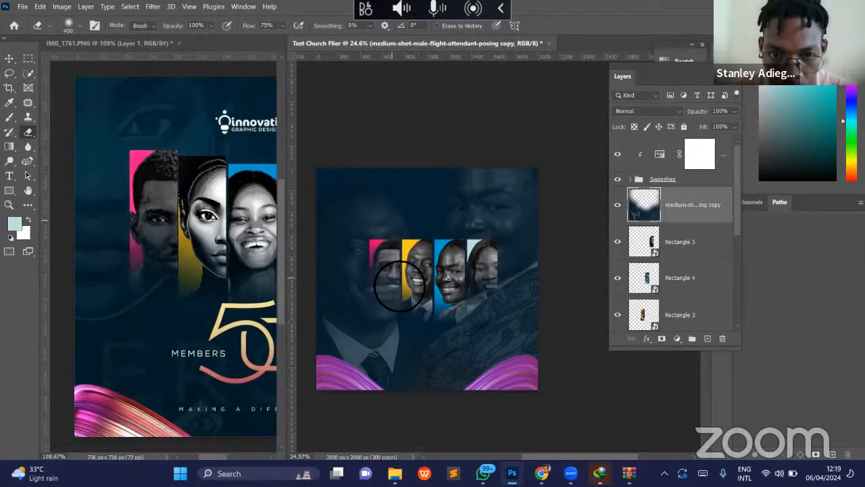
pyautogui.click(489, 286)
pyautogui.moveTo(466, 299)
pyautogui.mouseDown()
pyautogui.moveTo(431, 290)
pyautogui.moveTo(419, 299)
pyautogui.moveTo(378, 278)
pyautogui.moveTo(407, 287)
pyautogui.moveTo(414, 304)
pyautogui.moveTo(398, 301)
pyautogui.moveTo(495, 294)
pyautogui.moveTo(476, 303)
pyautogui.moveTo(395, 291)
pyautogui.mouseUp()
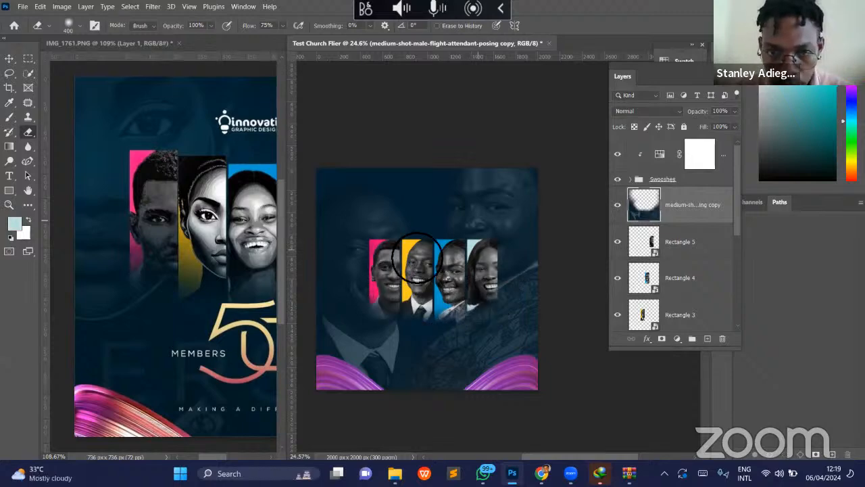
# - Reduce the eraser size to 200 px
pyautogui.press('[')
pyautogui.press('[')
pyautogui.press('[')
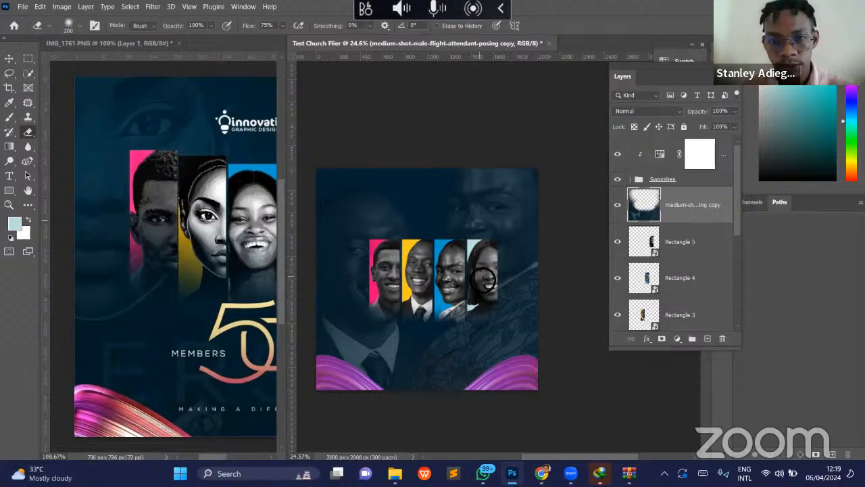
# - Widen the IMG_1761.PNG reference view to uncover its full width beside the church flier
pyautogui.press('z')
pyautogui.moveTo(482, 277); pyautogui.dragTo(477, 280)
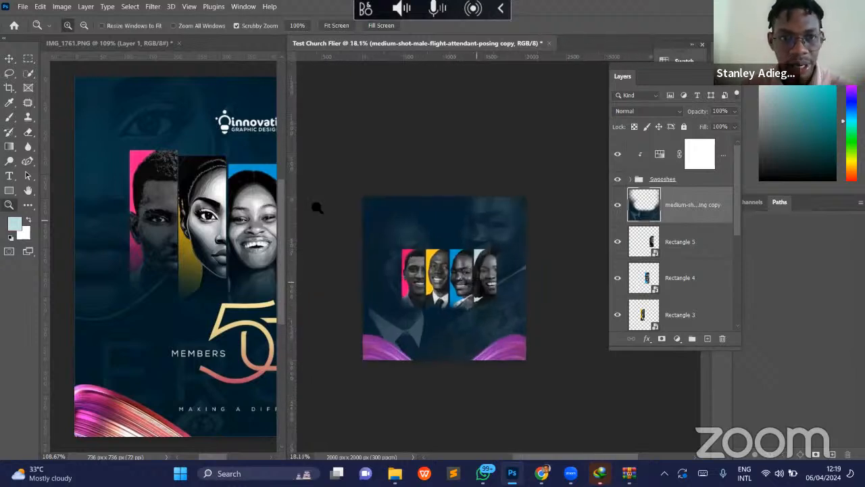
pyautogui.moveTo(467, 250); pyautogui.dragTo(435, 268)
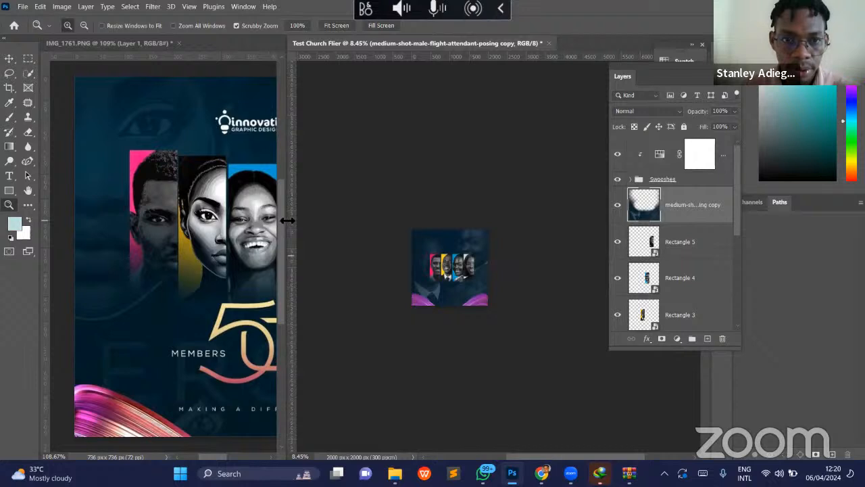
pyautogui.moveTo(286, 225); pyautogui.dragTo(403, 220)
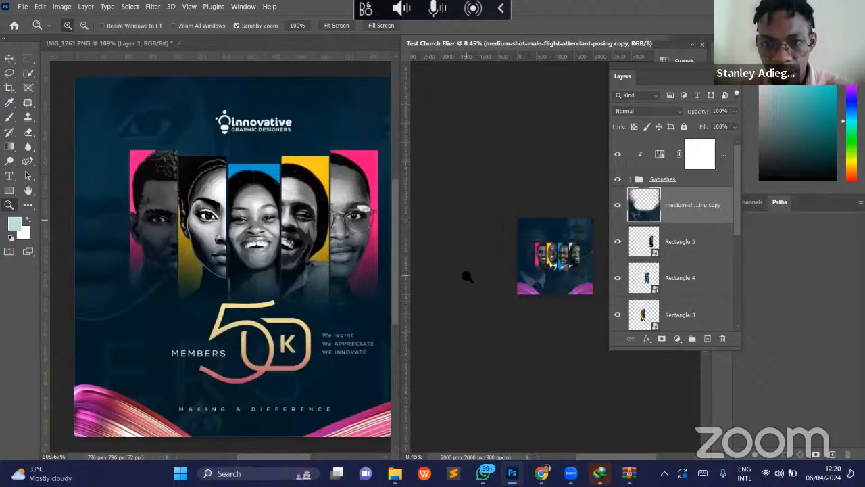
pyautogui.moveTo(458, 265); pyautogui.dragTo(501, 276)
# - Add a two-line text reading "Sunday Service" just below the portrait panels
pyautogui.press('t')
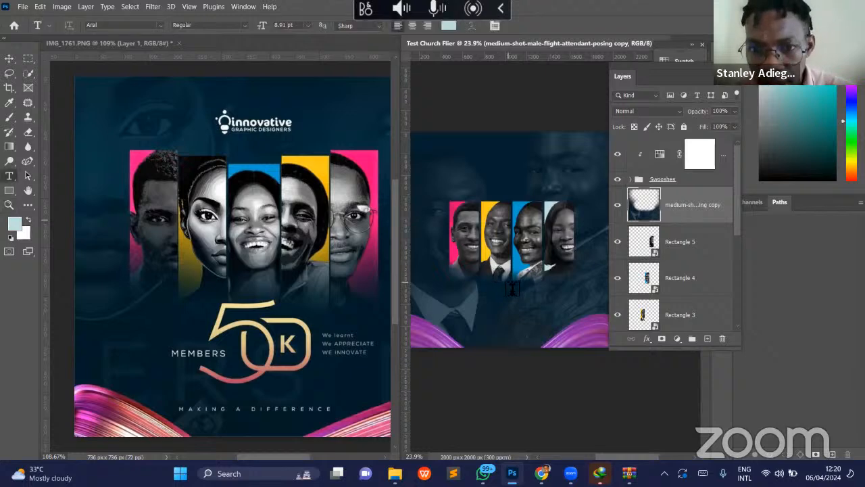
pyautogui.click(512, 289)
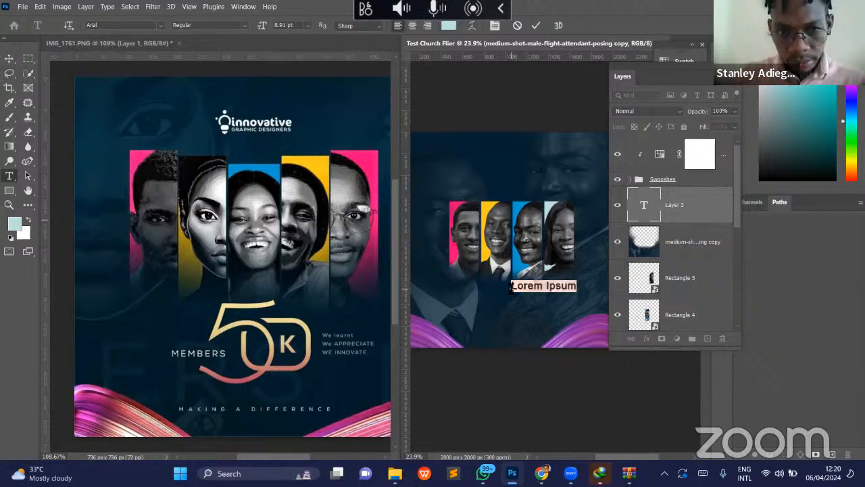
pyautogui.click(511, 289)
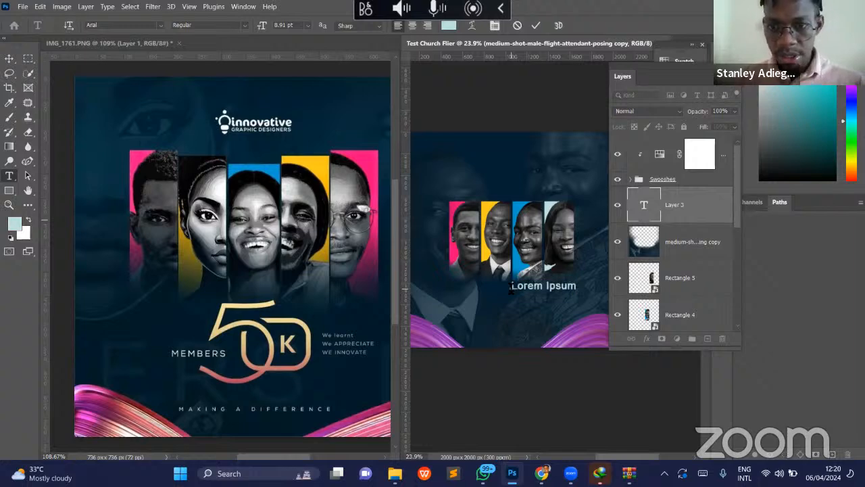
pyautogui.write('Sun')
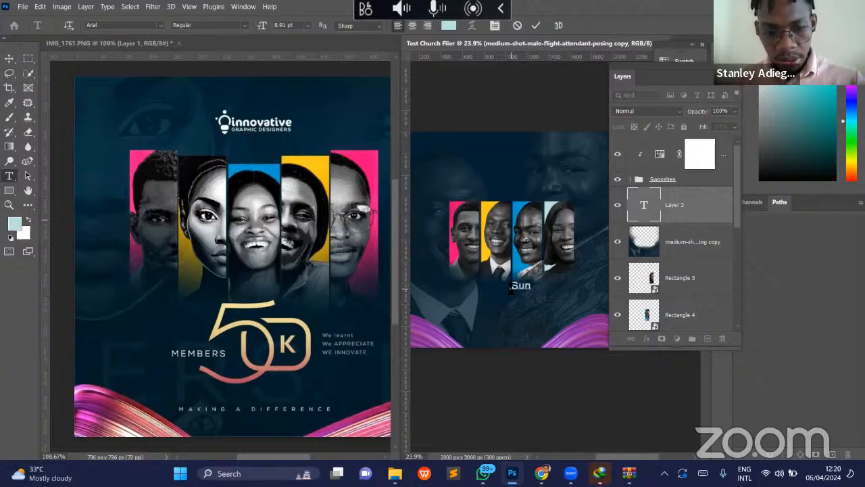
pyautogui.write('day ')
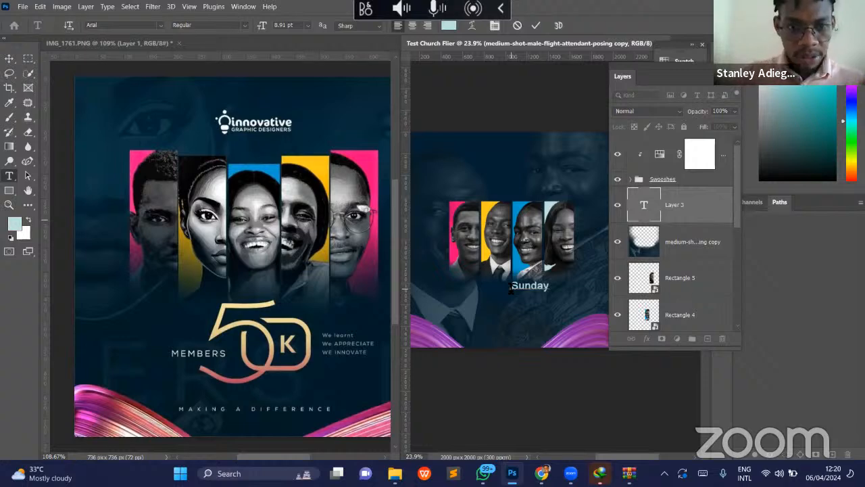
pyautogui.write('Serv')
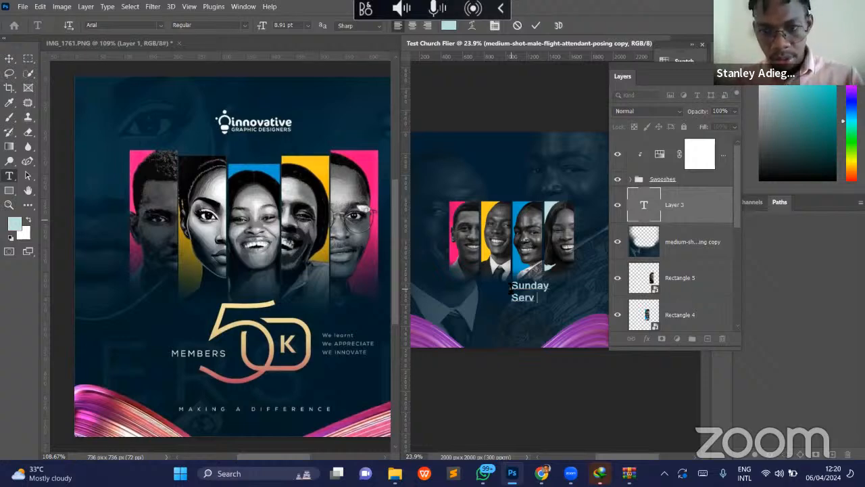
pyautogui.write('ice')
# - Centre-align the whole Sunday Service text and commit the edit
pyautogui.hotkey('ctrl', 'a')
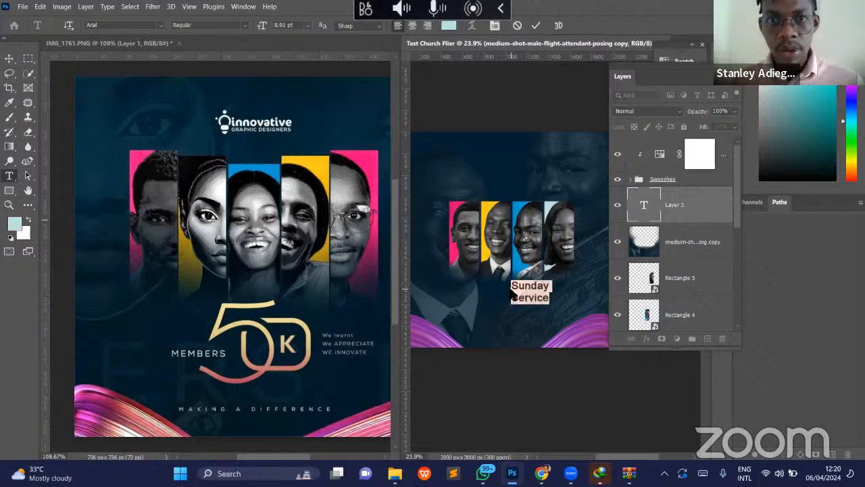
pyautogui.click(408, 25)
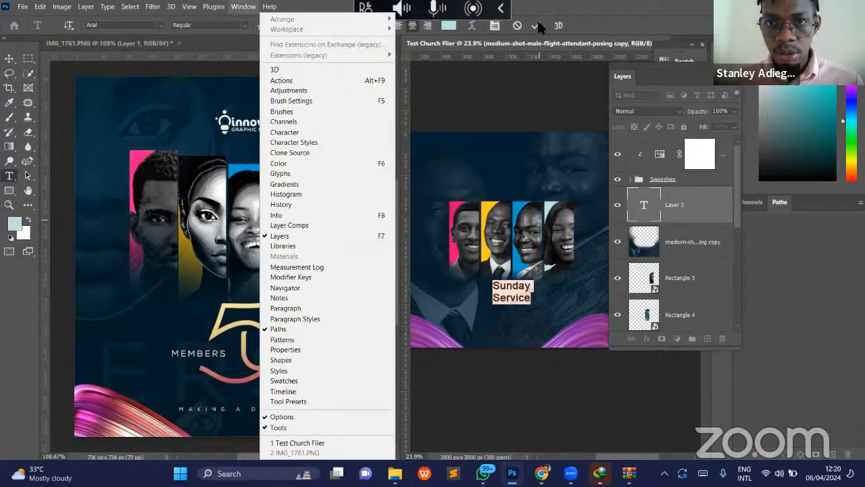
pyautogui.click(537, 25)
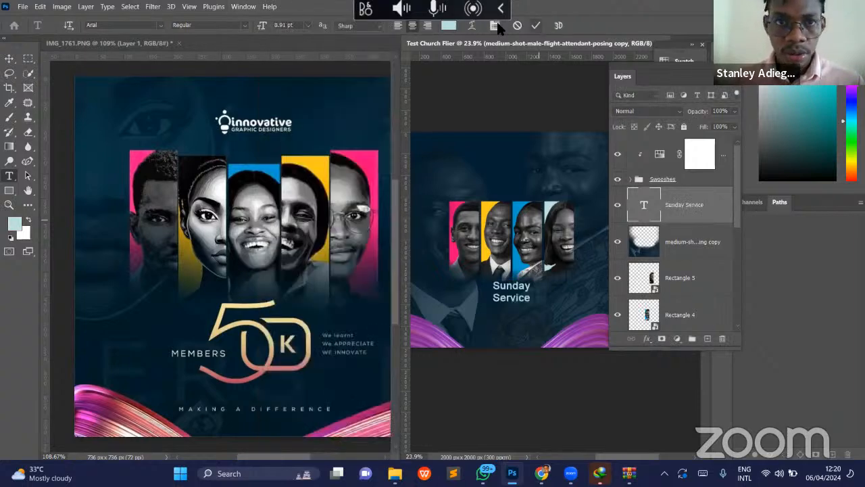
# - Consolidate both open documents into tabs so the church flier fills the workspace
pyautogui.click(243, 6)
pyautogui.moveTo(355, 34)
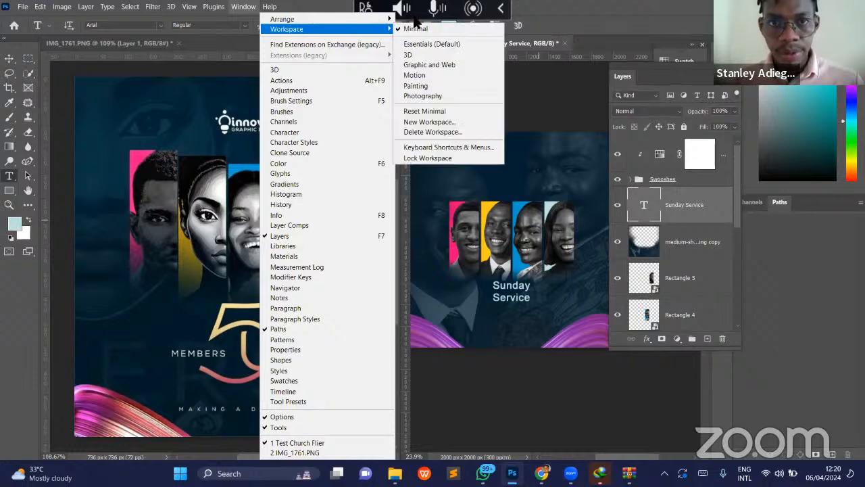
pyautogui.moveTo(380, 20)
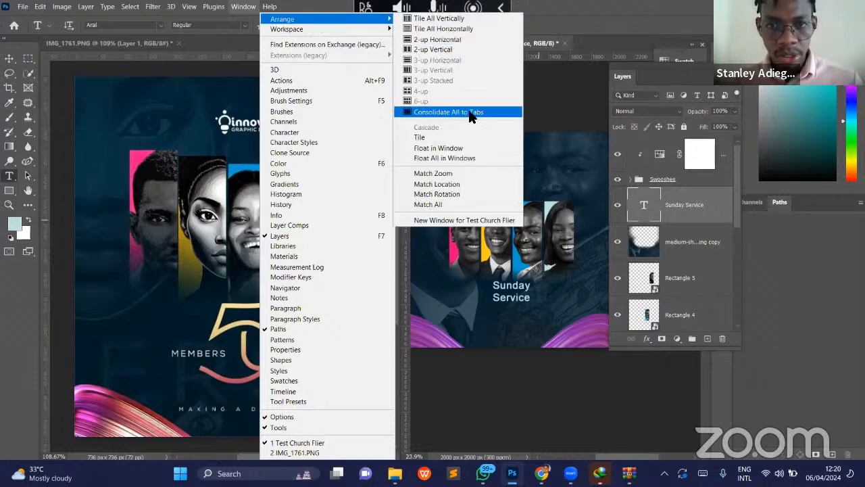
pyautogui.click(472, 112)
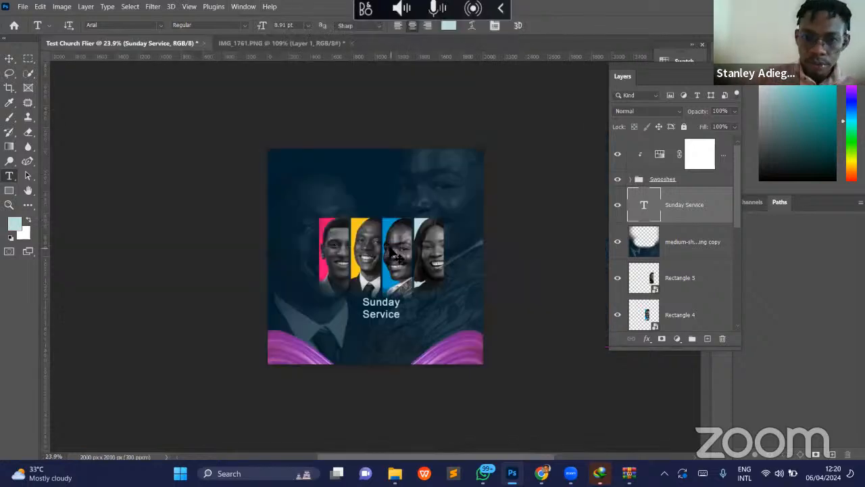
# - Scale the Sunday Service text up to about 205% below the portrait panels
pyautogui.hotkey('ctrl', 't')
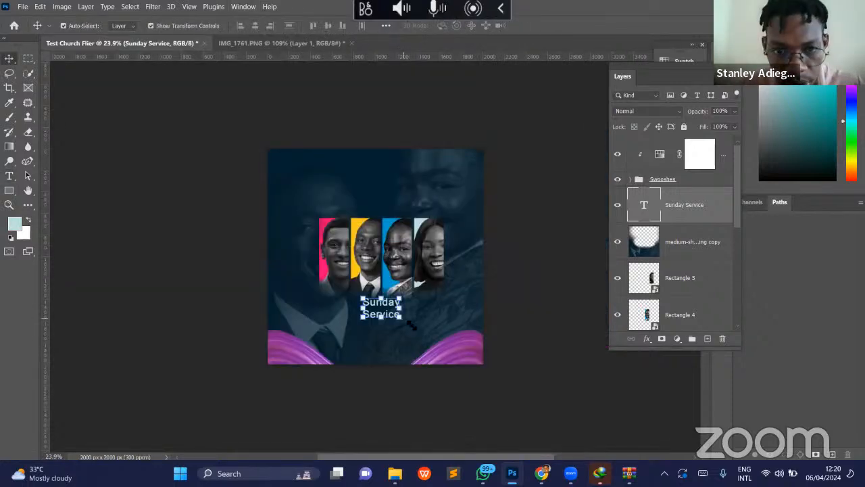
pyautogui.moveTo(406, 325); pyautogui.dragTo(429, 343)
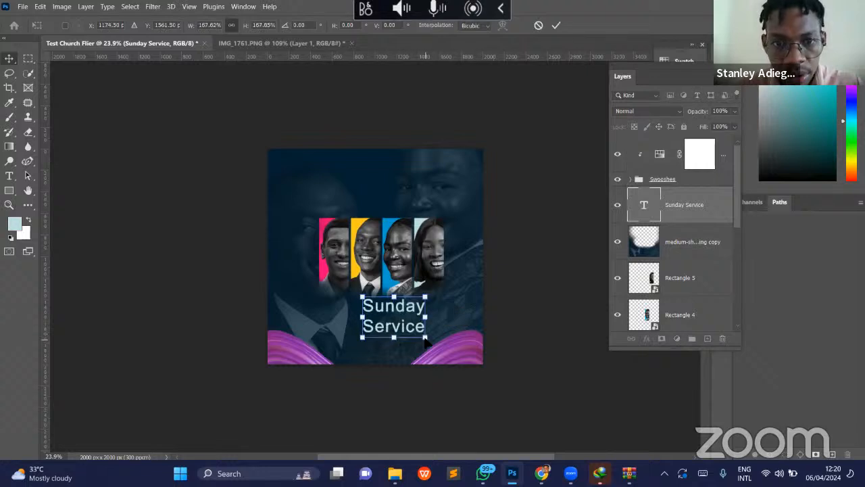
pyautogui.moveTo(352, 319); pyautogui.dragTo(348, 322)
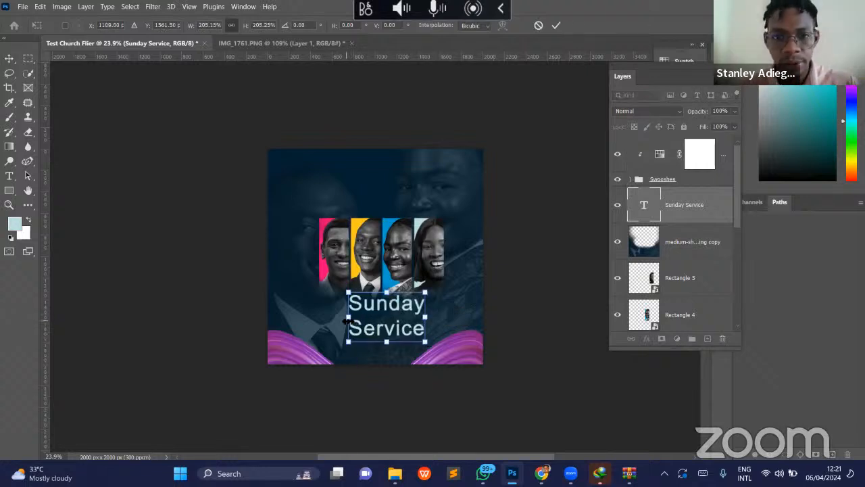
pyautogui.press('Return')
# - Lock all layers from the erased background copy down to the original flight-attendant background image
pyautogui.click(339, 185)
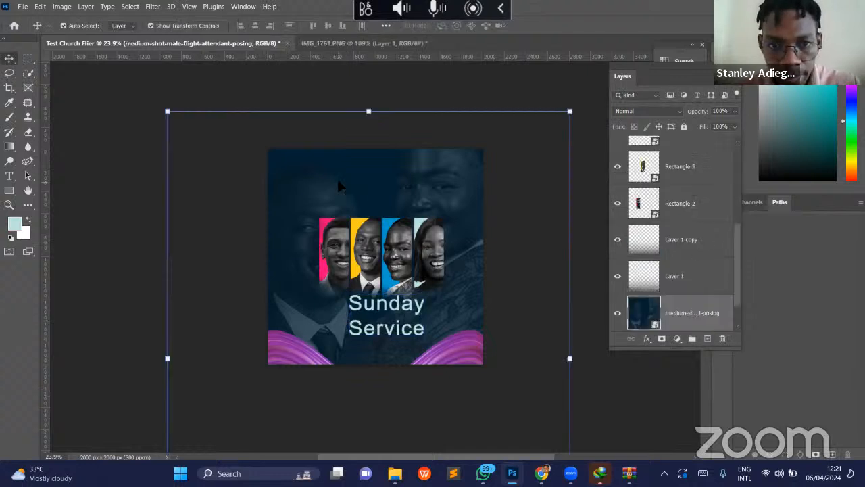
pyautogui.scroll(5, 701, 203)
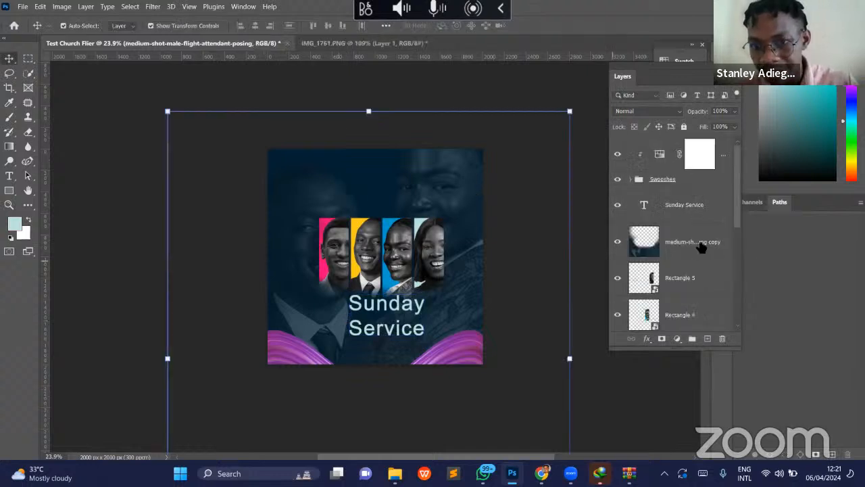
pyautogui.click(701, 252)
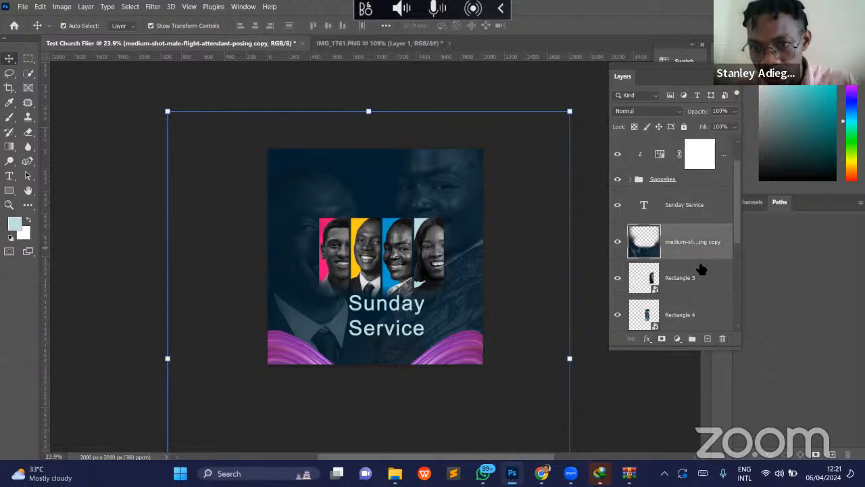
pyautogui.scroll(-5, 709, 308)
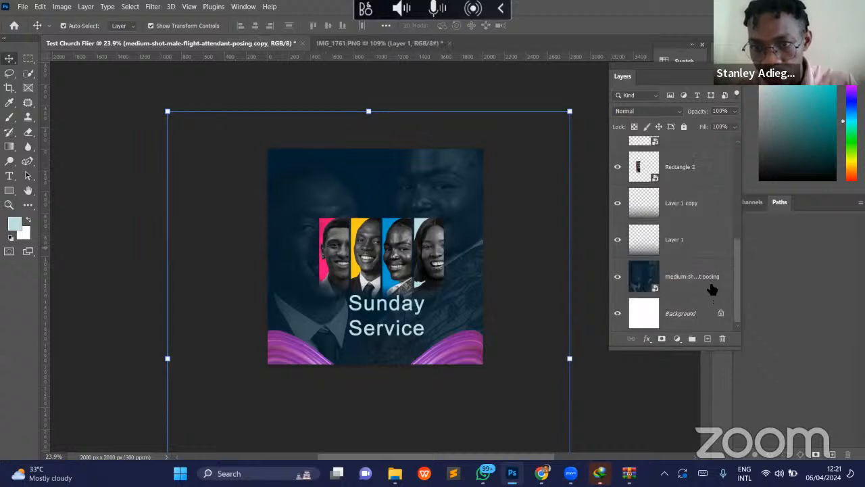
pyautogui.keyDown('shift'); pyautogui.click(712, 290); pyautogui.keyUp('shift')
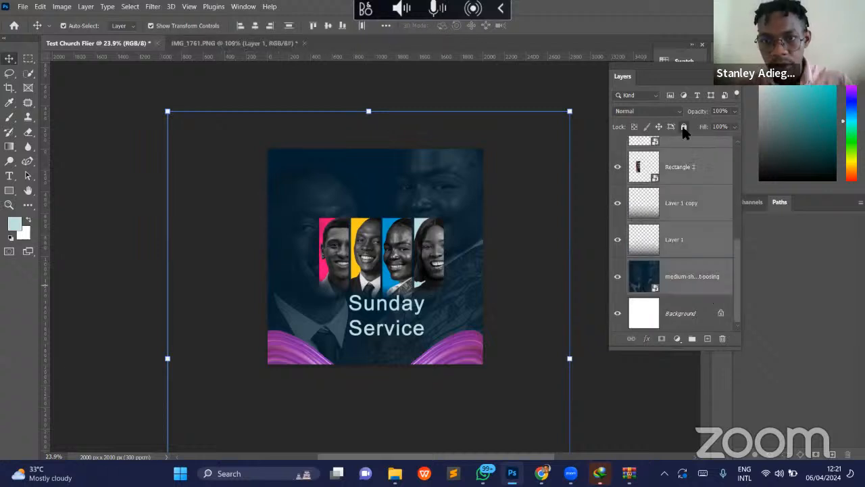
pyautogui.click(683, 127)
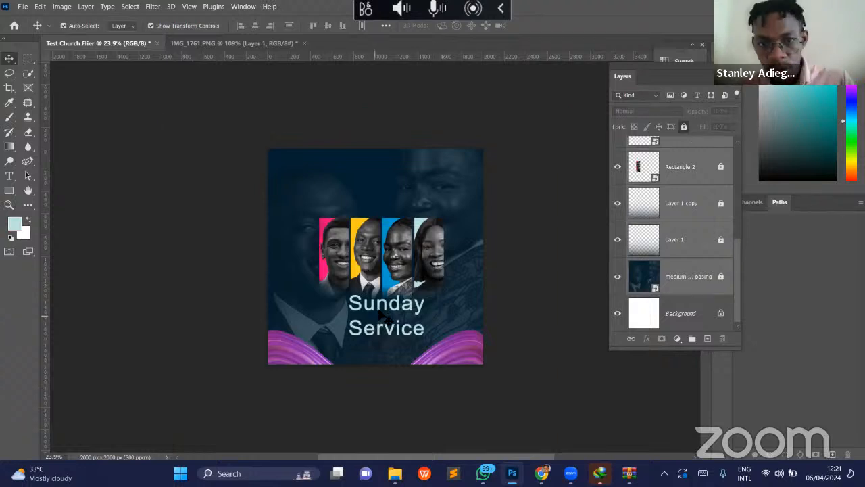
# - Nudge the Sunday Service text slightly lower and rearrange the floating Layers, Swatches and Properties panels
pyautogui.moveTo(381, 315)
pyautogui.mouseDown()
pyautogui.moveTo(374, 317)
pyautogui.moveTo(396, 319)
pyautogui.mouseUp()
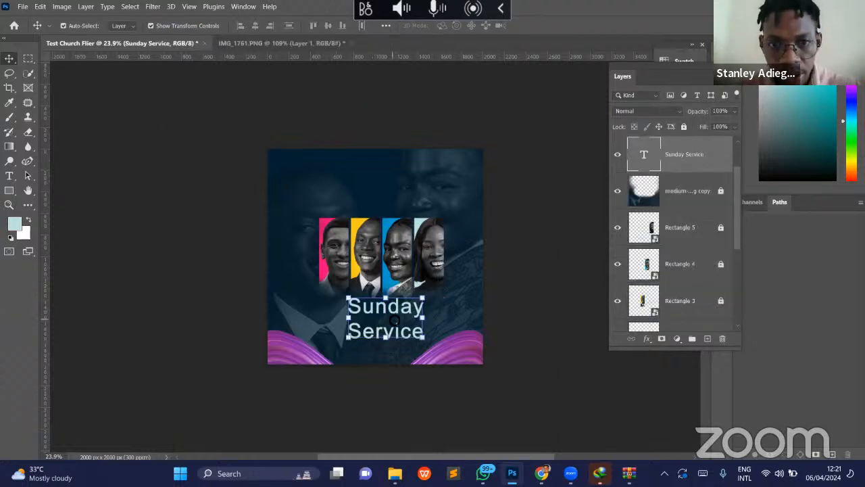
pyautogui.moveTo(679, 63); pyautogui.dragTo(576, 45)
pyautogui.moveTo(678, 51); pyautogui.dragTo(681, 110)
pyautogui.moveTo(668, 155); pyautogui.dragTo(667, 155)
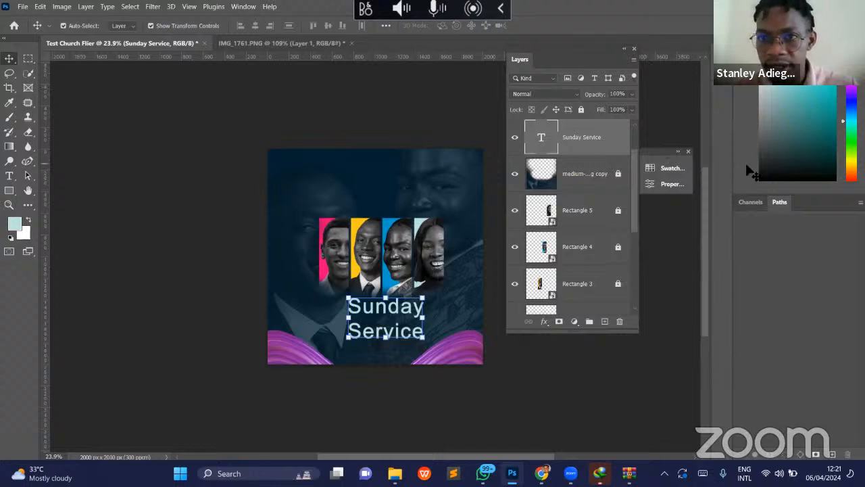
# - Set the Sunday Service text in Buffalo Regular without faux bold and with 15 pt leading
pyautogui.click(242, 6)
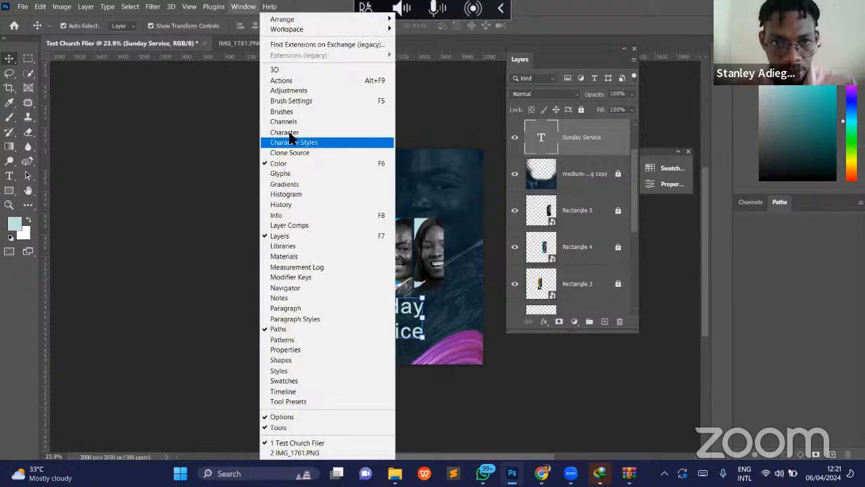
pyautogui.click(284, 133)
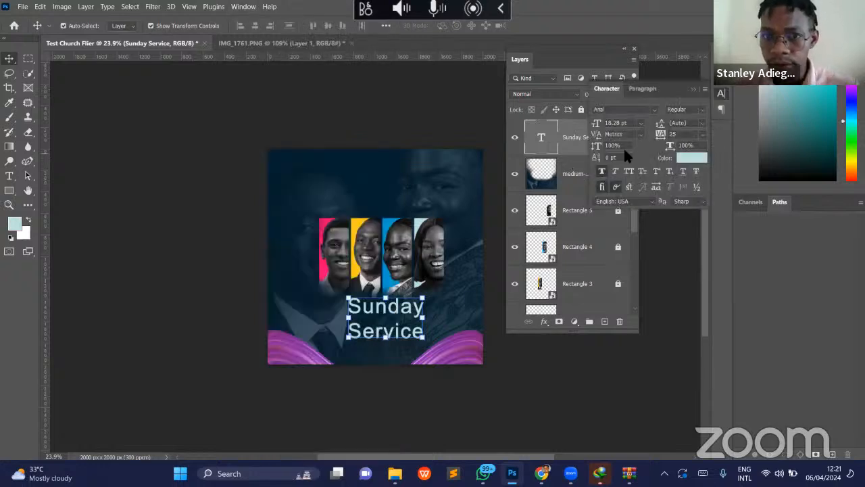
pyautogui.click(645, 108)
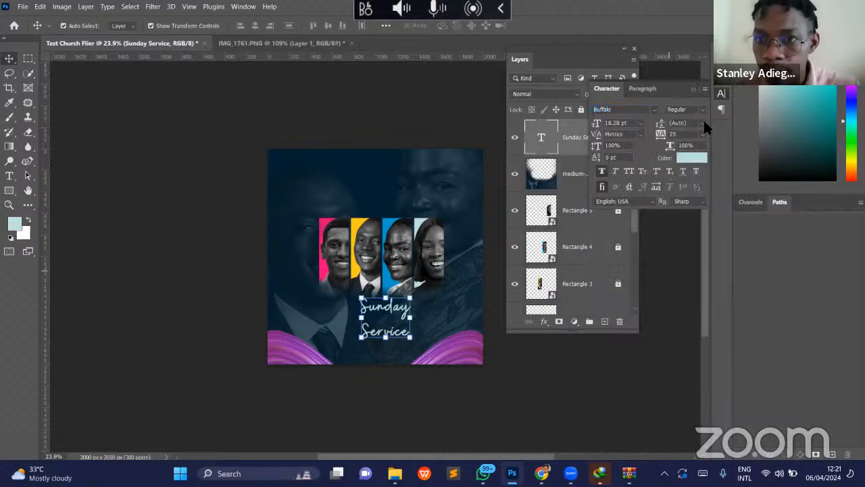
pyautogui.click(602, 172)
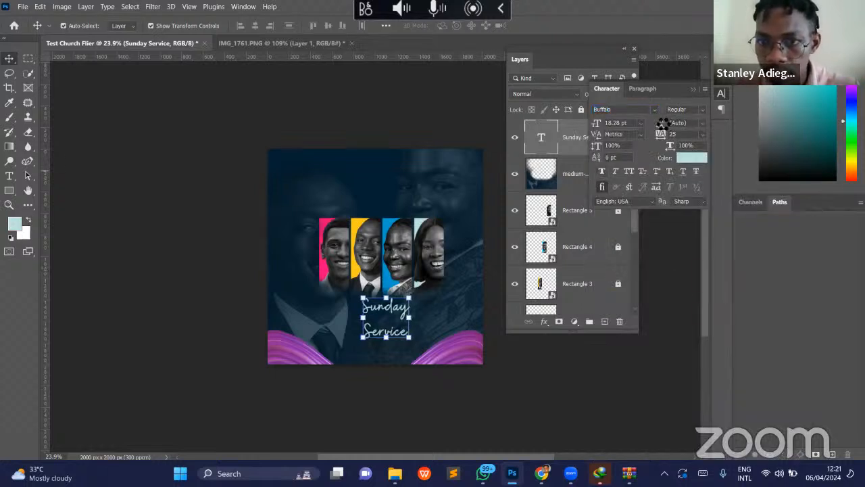
pyautogui.moveTo(658, 124); pyautogui.dragTo(660, 124)
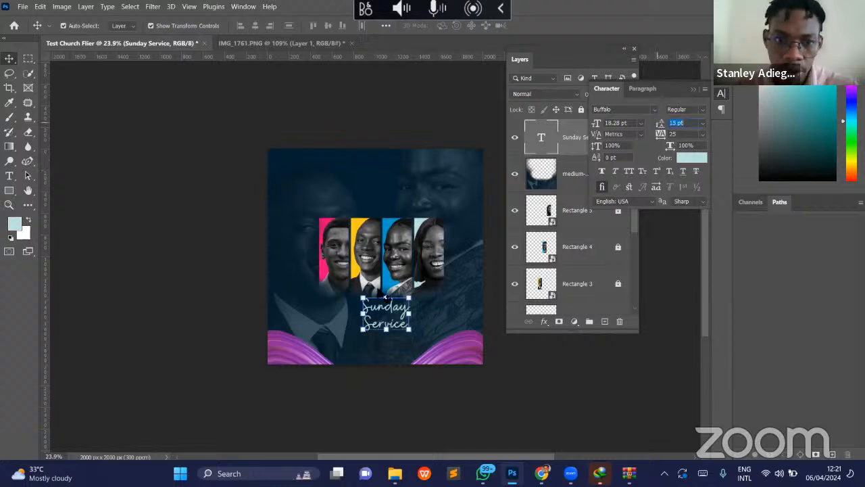
# - Move the Sunday Service text up over the portrait panels and scale it to about 187%
pyautogui.moveTo(379, 317); pyautogui.dragTo(385, 245)
pyautogui.moveTo(369, 284); pyautogui.dragTo(330, 331)
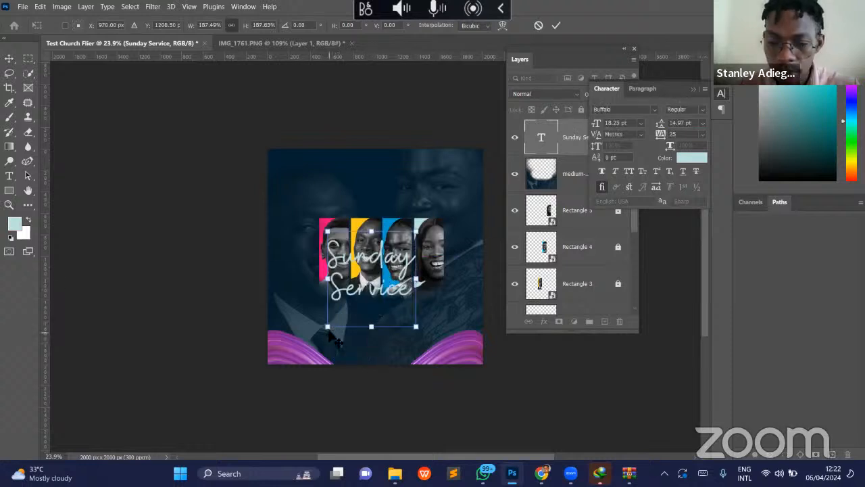
pyautogui.press('Return')
# - Change the Sunday Service text's font to Champion Gothic
pyautogui.click(655, 111)
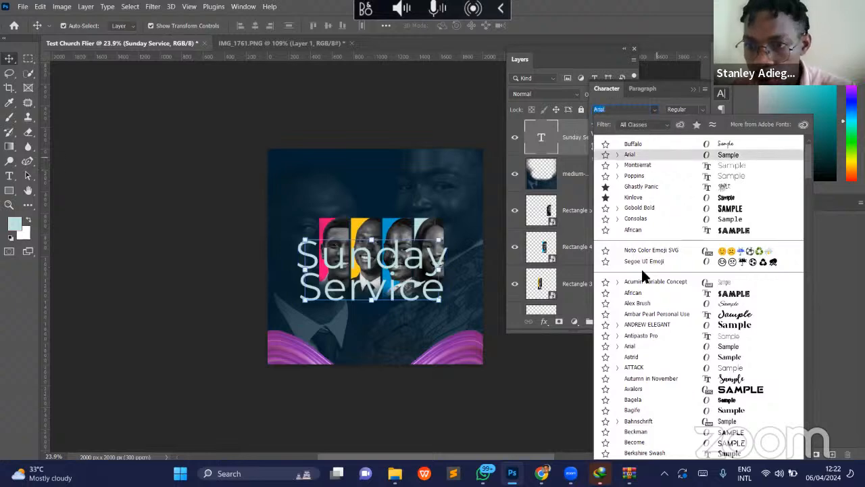
pyautogui.scroll(-2, 647, 332)
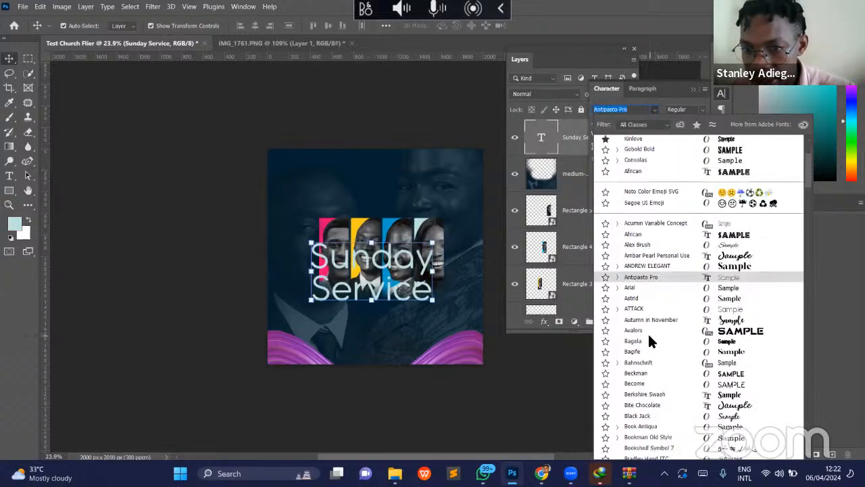
pyautogui.scroll(-7, 648, 338)
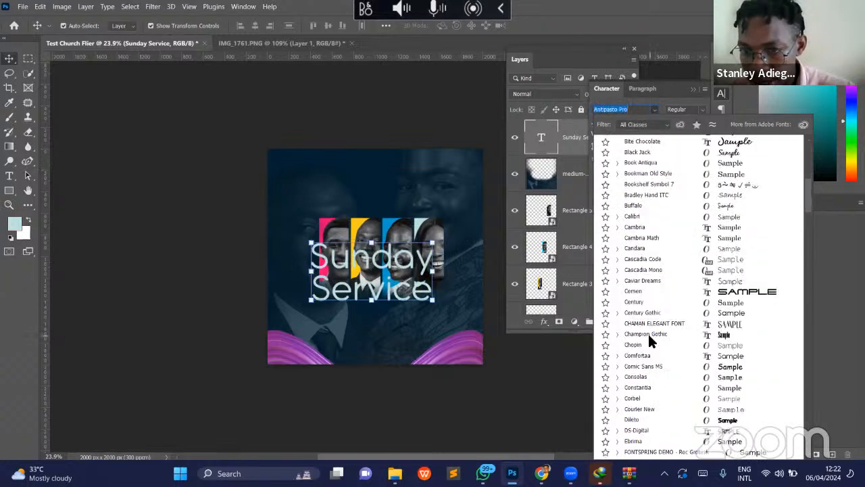
pyautogui.click(649, 335)
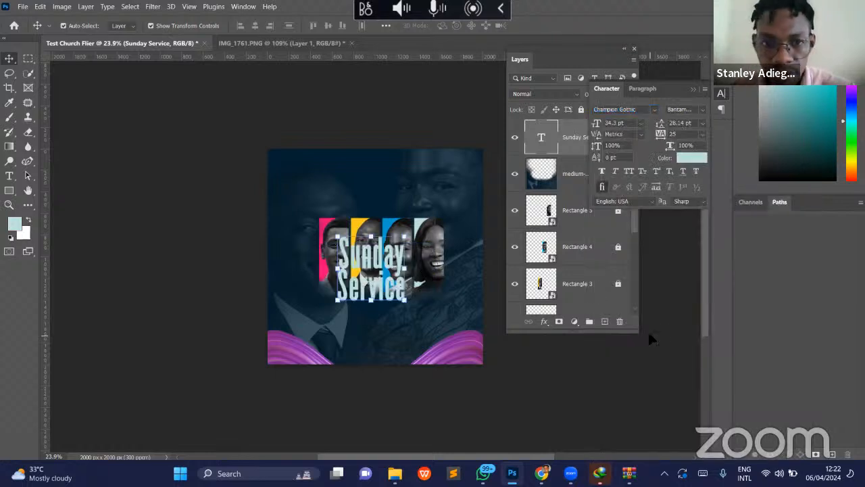
# - Move the Sunday Service text below the portrait panels and scale it to about 78%
pyautogui.moveTo(380, 260); pyautogui.dragTo(388, 297)
pyautogui.moveTo(382, 349); pyautogui.dragTo(380, 328)
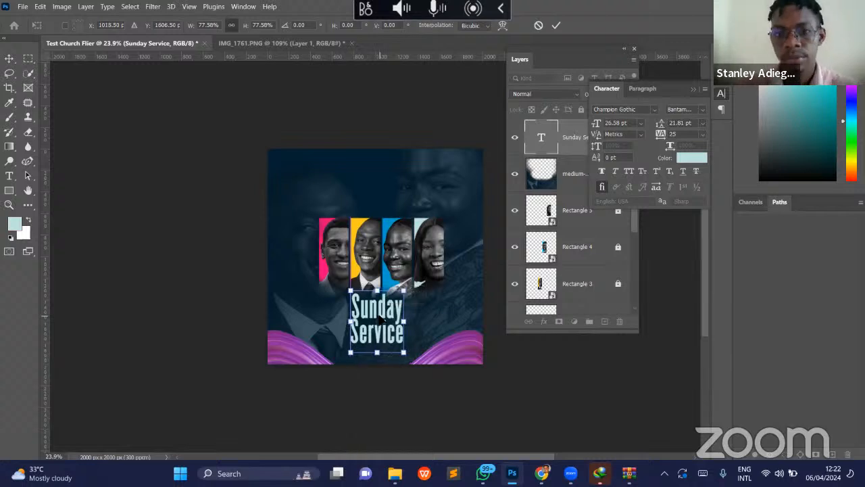
pyautogui.press('Return')
pyautogui.click(460, 388)
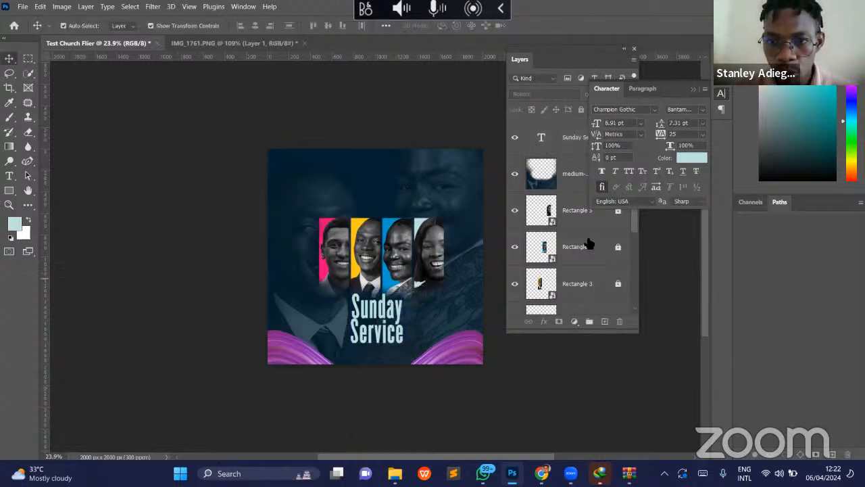
# - Move the Character panel clear of the Layers panel and unlock the Rectangle 5, 4, 3 and 2 portrait layers
pyautogui.scroll(-1, 598, 241)
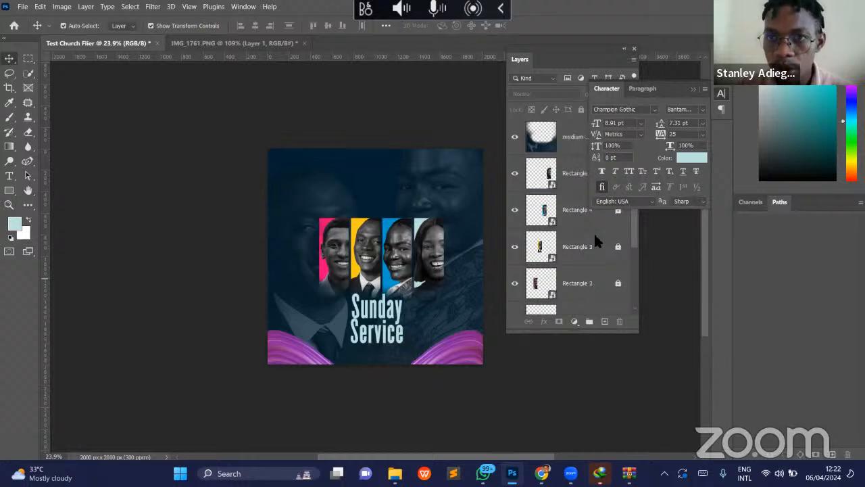
pyautogui.moveTo(639, 89); pyautogui.dragTo(725, 151)
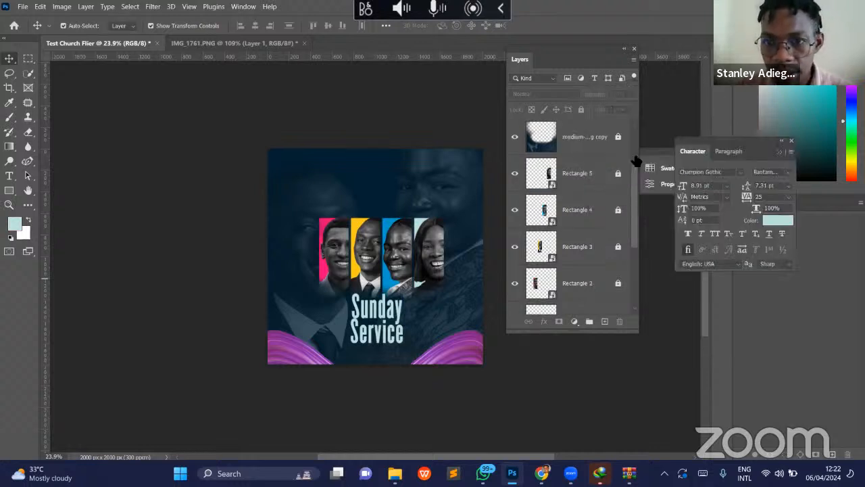
pyautogui.click(617, 173)
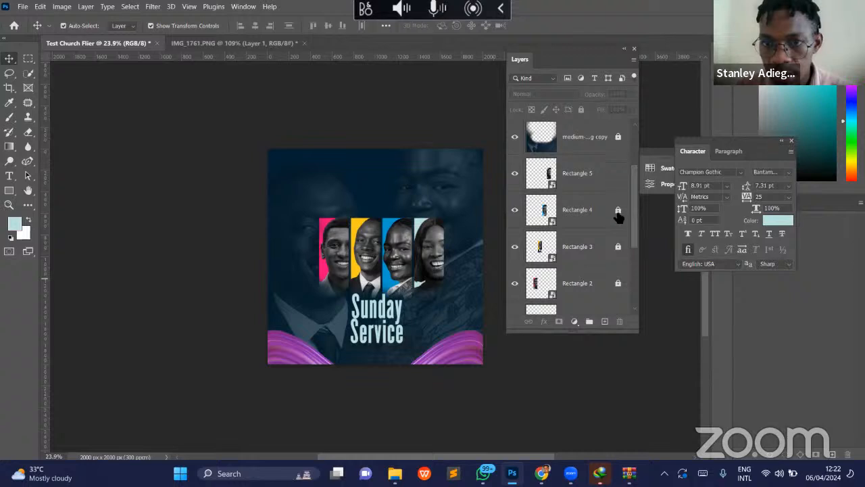
pyautogui.click(618, 247)
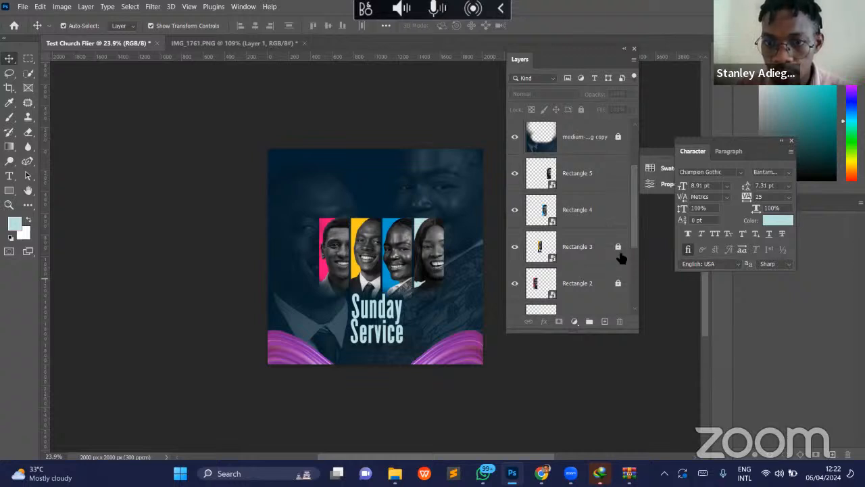
pyautogui.click(618, 285)
# - Scale the four portrait panels together to about 111% and move the Sunday Service text up to overlap their lower edge
pyautogui.moveTo(311, 210); pyautogui.dragTo(444, 239)
pyautogui.hotkey('ctrl', 't')
pyautogui.moveTo(382, 216); pyautogui.dragTo(398, 232)
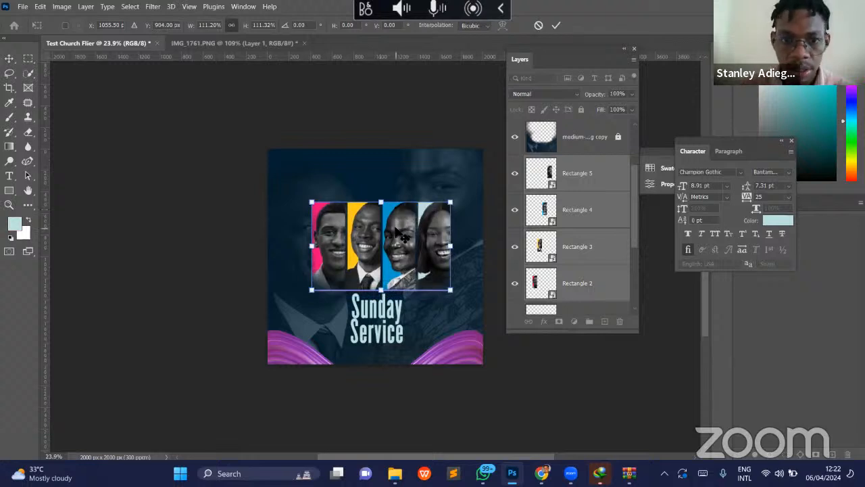
pyautogui.press('Return')
pyautogui.moveTo(392, 318); pyautogui.dragTo(390, 305)
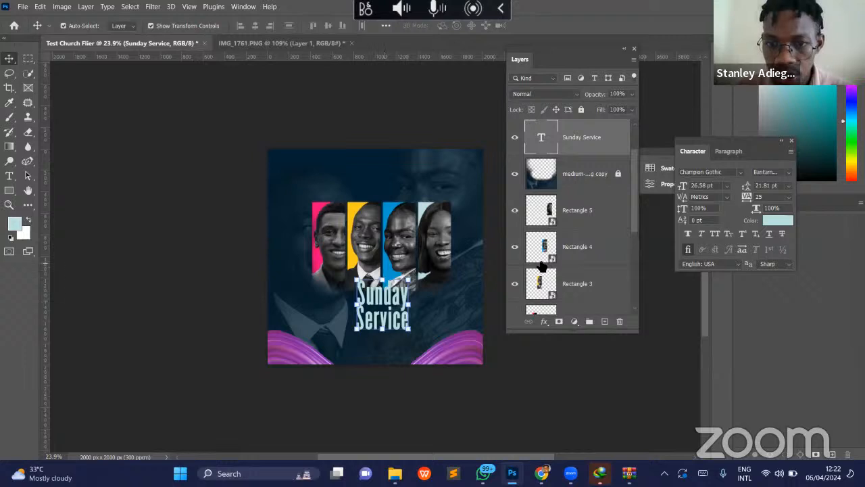
# - Add a Gradient Overlay to the Sunday Service text and move the Layer Style dialog clear of the flier
pyautogui.click(544, 321)
pyautogui.click(569, 404)
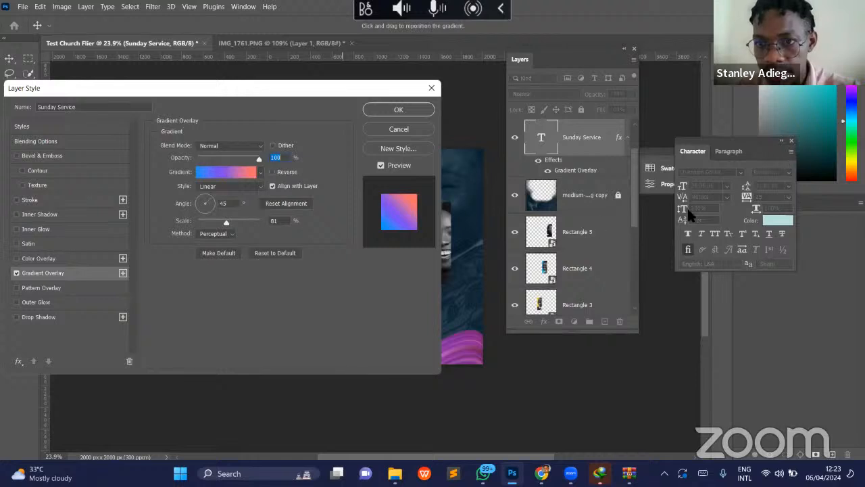
pyautogui.moveTo(368, 100); pyautogui.dragTo(864, 118)
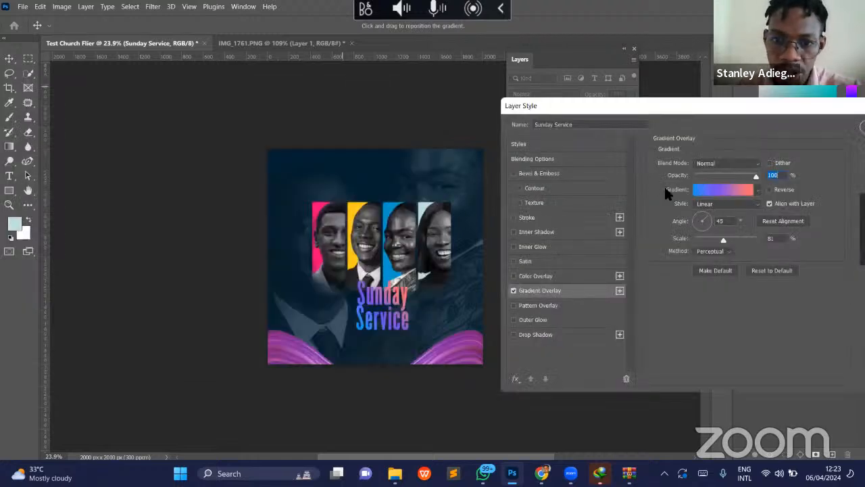
# - Recolor the overlay gradient's starting stop at location 0 to olive yellow, keeping the Gradient Editor clear of the flier
pyautogui.click(720, 190)
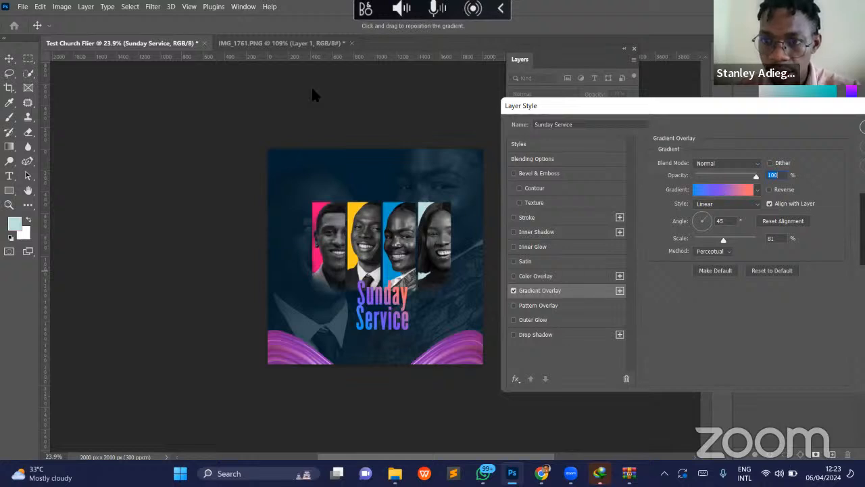
pyautogui.moveTo(301, 60); pyautogui.dragTo(672, 66)
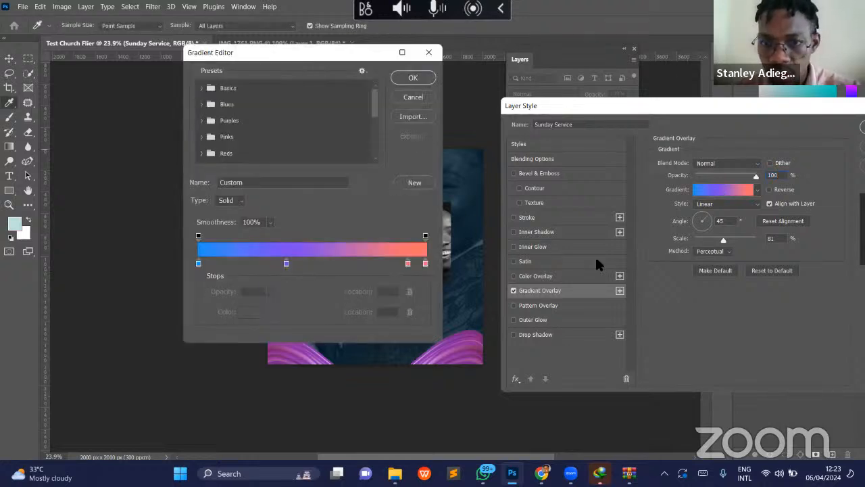
pyautogui.click(571, 270)
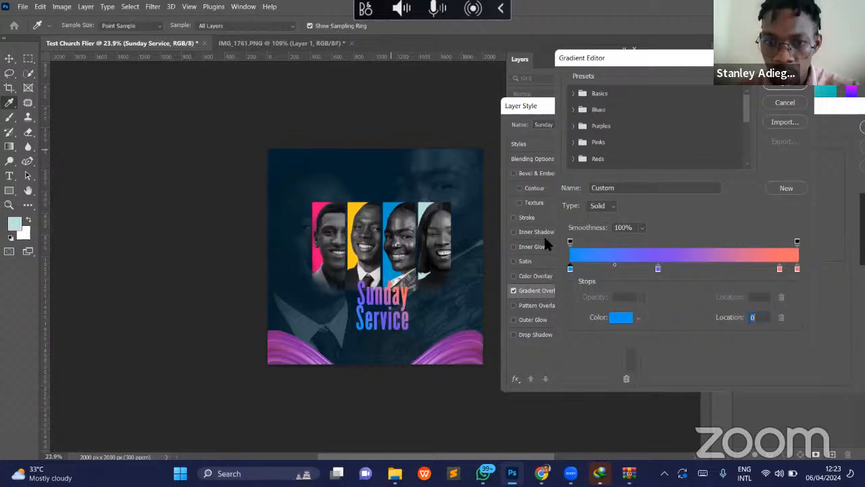
pyautogui.doubleClick(571, 269)
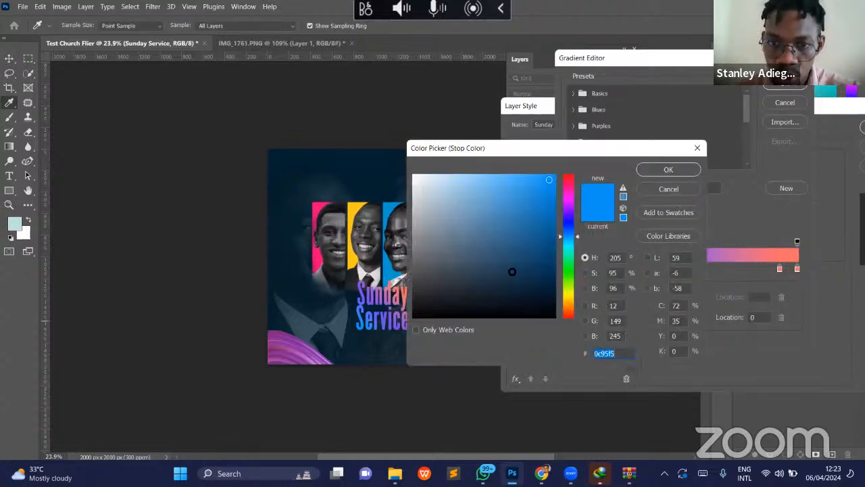
pyautogui.click(569, 290)
pyautogui.click(568, 300)
pyautogui.click(511, 270)
pyautogui.click(568, 293)
pyautogui.moveTo(505, 240); pyautogui.dragTo(604, 228)
pyautogui.press('Return')
# - Recolor the gradient's middle stop at location 39 to a pale yellow
pyautogui.click(657, 268)
pyautogui.doubleClick(657, 268)
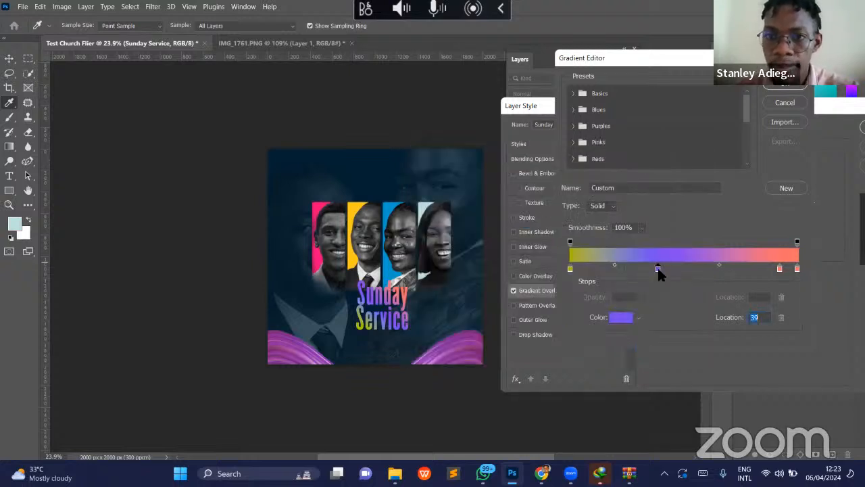
pyautogui.click(568, 288)
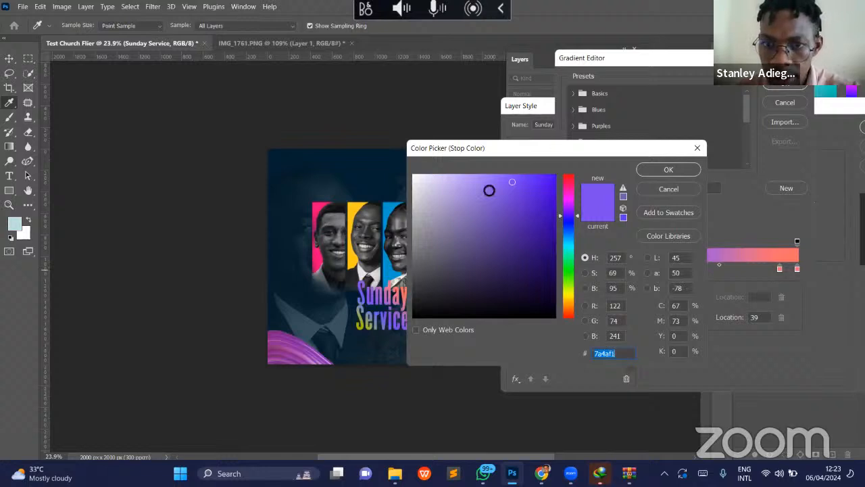
pyautogui.moveTo(474, 164); pyautogui.dragTo(460, 169)
pyautogui.press('Return')
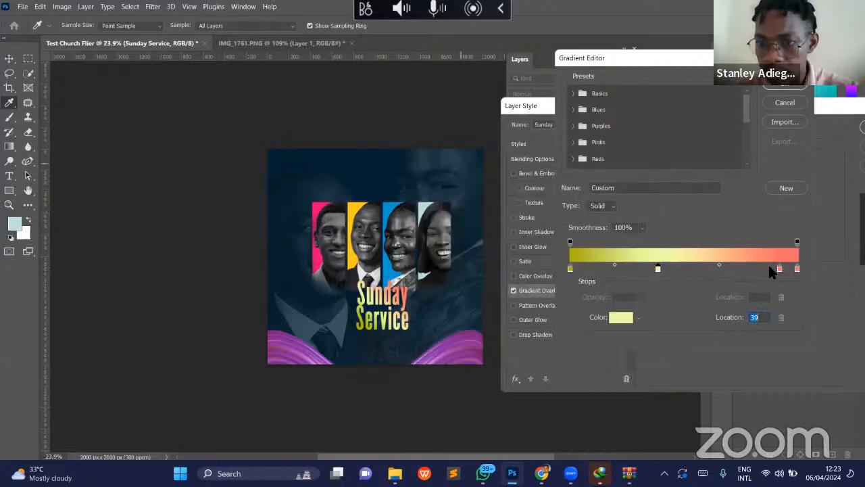
# - Clear the coral stop from location 92 and recolor the gradient's end stop to gold, bc8e00
pyautogui.click(779, 269)
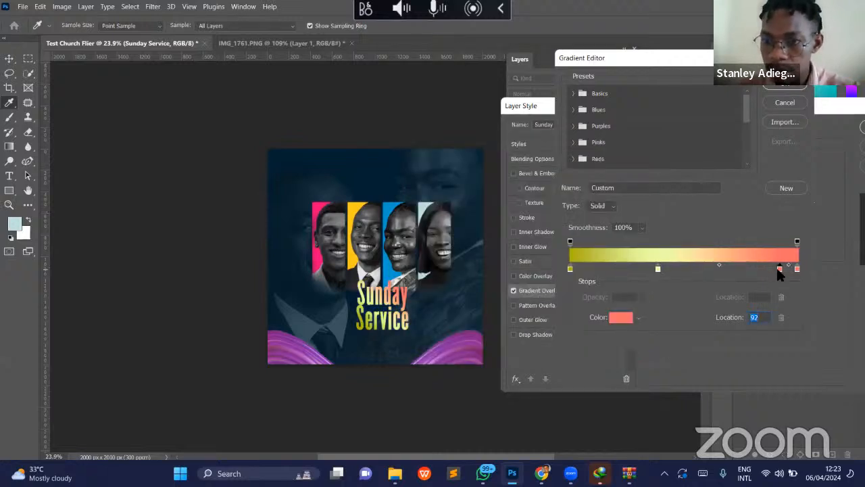
pyautogui.press('Delete')
pyautogui.click(798, 269)
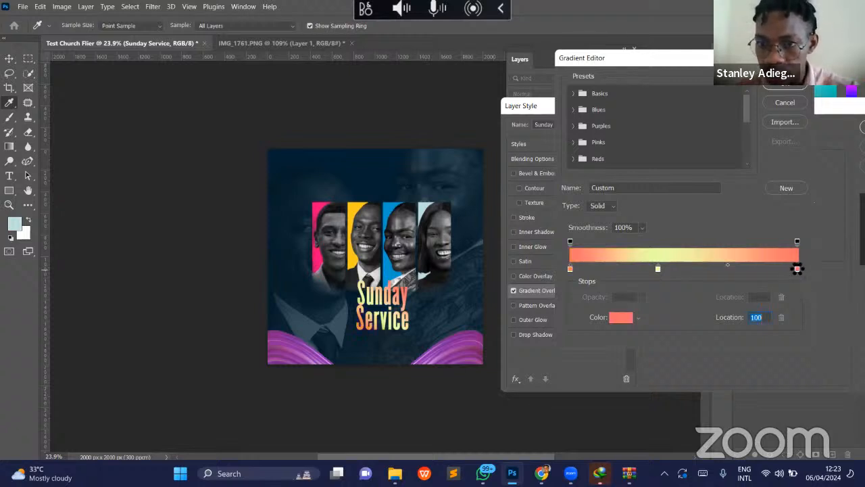
pyautogui.doubleClick(797, 268)
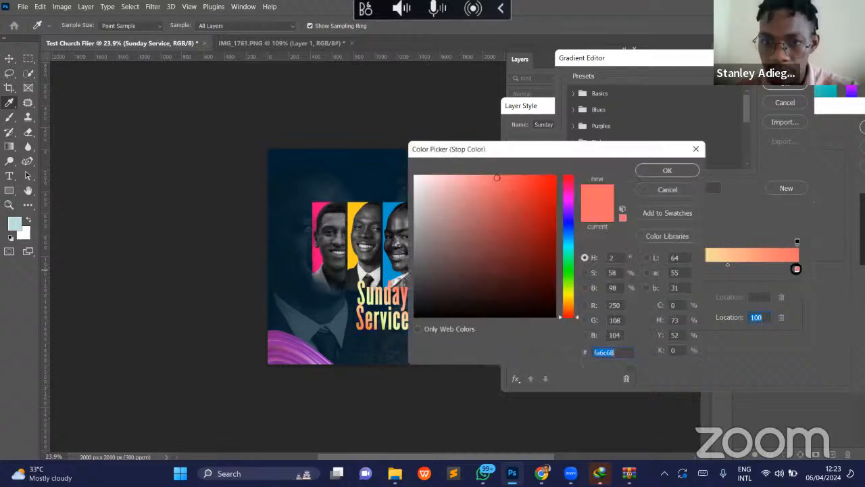
pyautogui.click(569, 291)
pyautogui.click(546, 247)
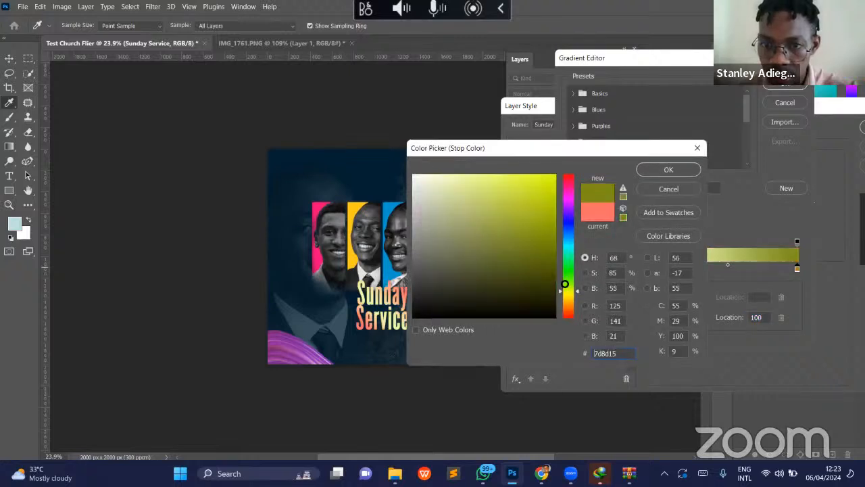
pyautogui.click(567, 299)
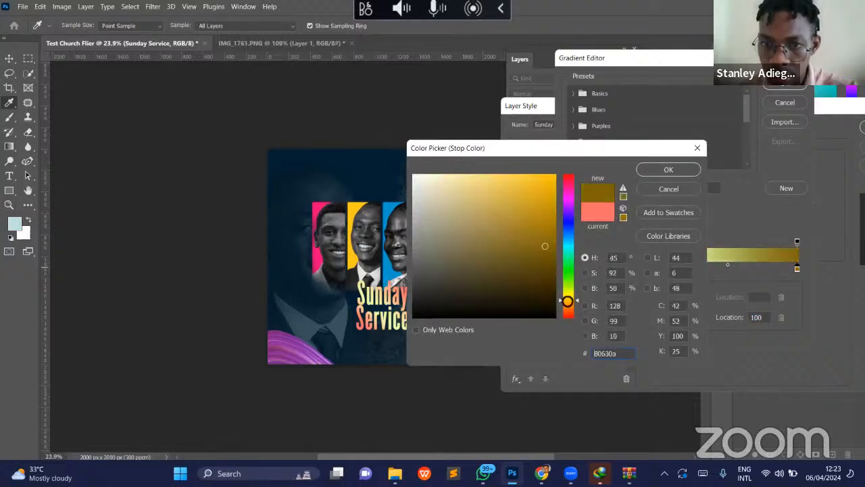
pyautogui.click(555, 210)
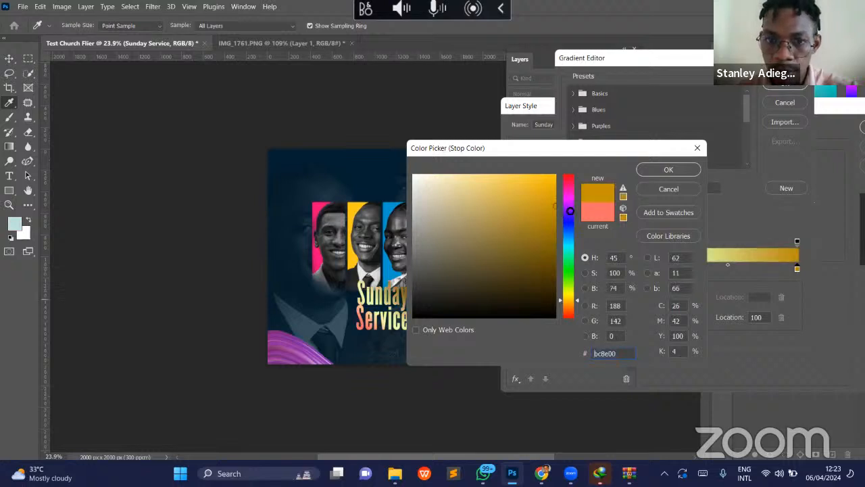
pyautogui.press('Return')
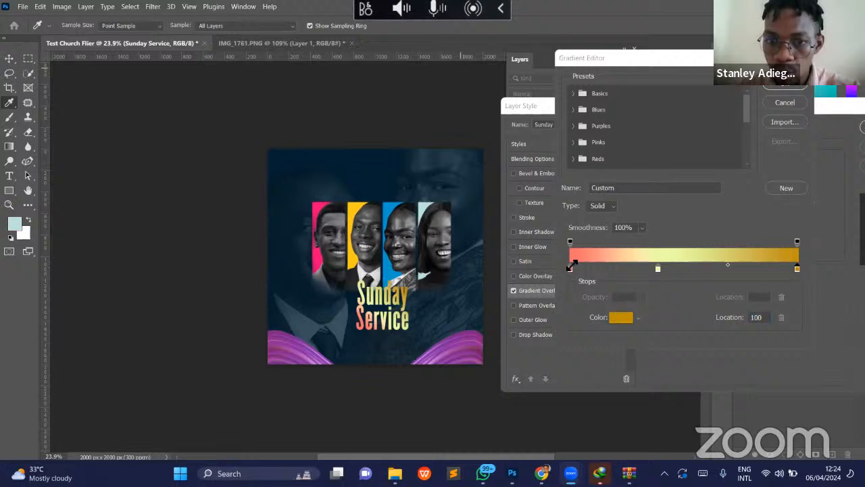
# - Switch to Chrome and search Google for "gold gradient" in a new window
pyautogui.moveTo(512, 473)
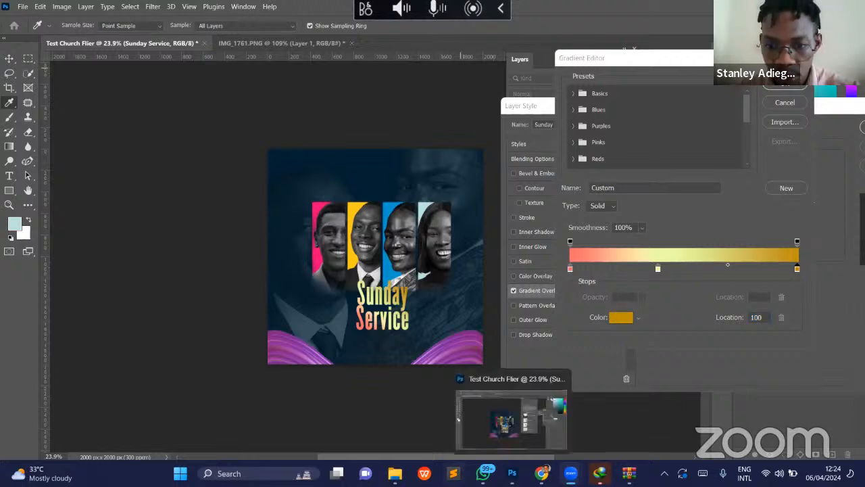
pyautogui.moveTo(541, 473)
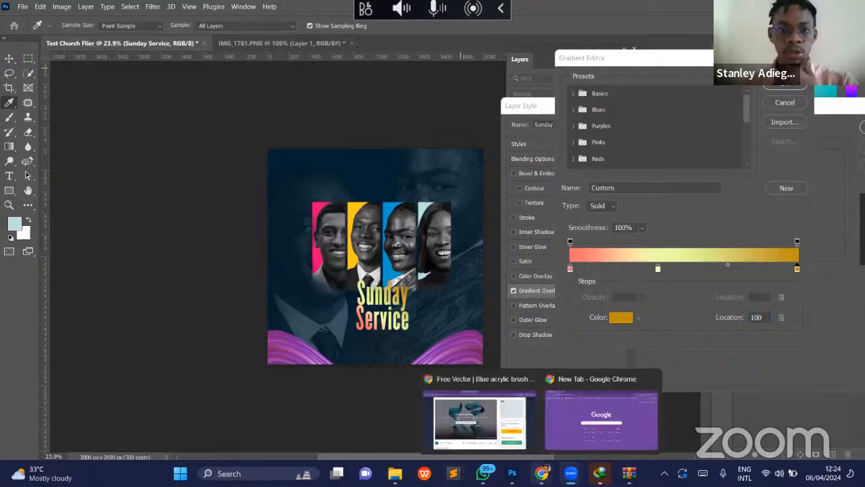
pyautogui.click(492, 425)
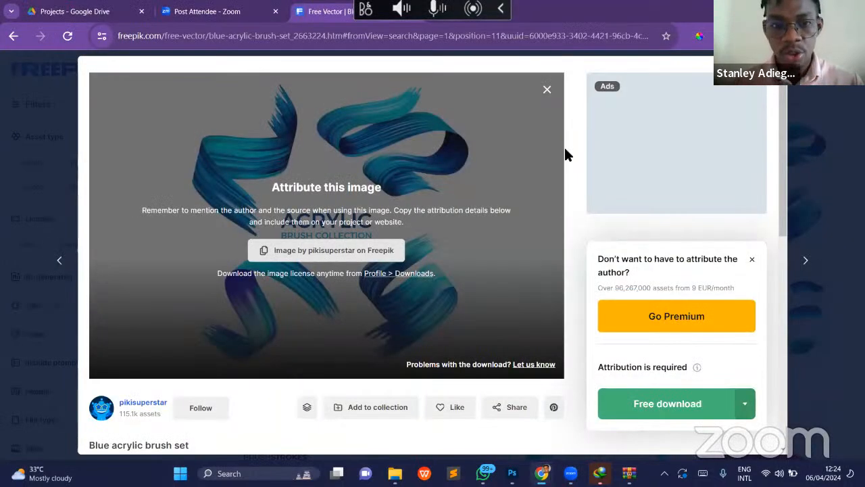
pyautogui.hotkey('ctrl', 'n')
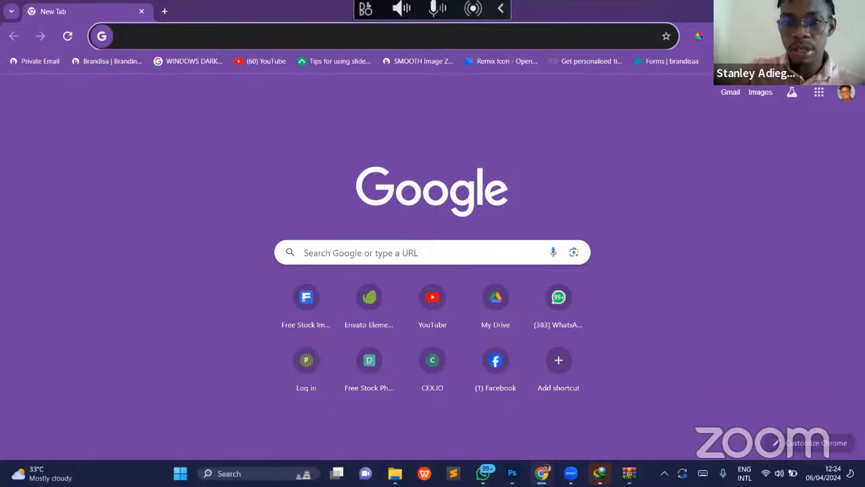
pyautogui.write('gol')
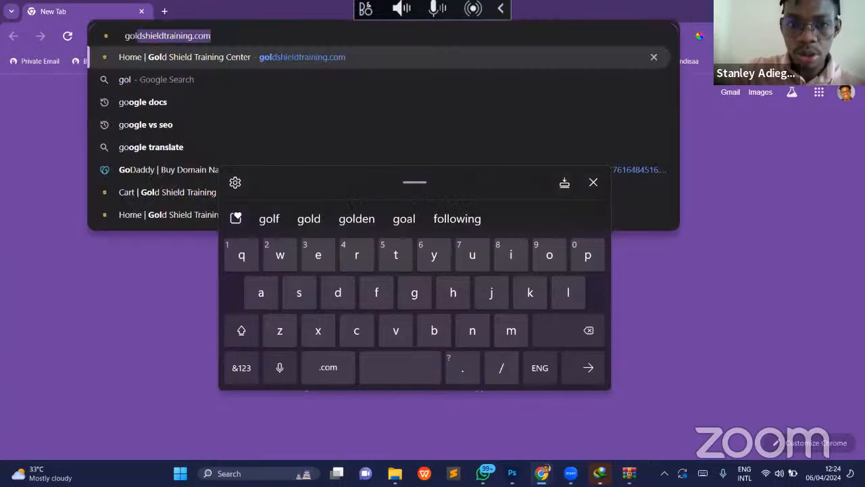
pyautogui.write('d g')
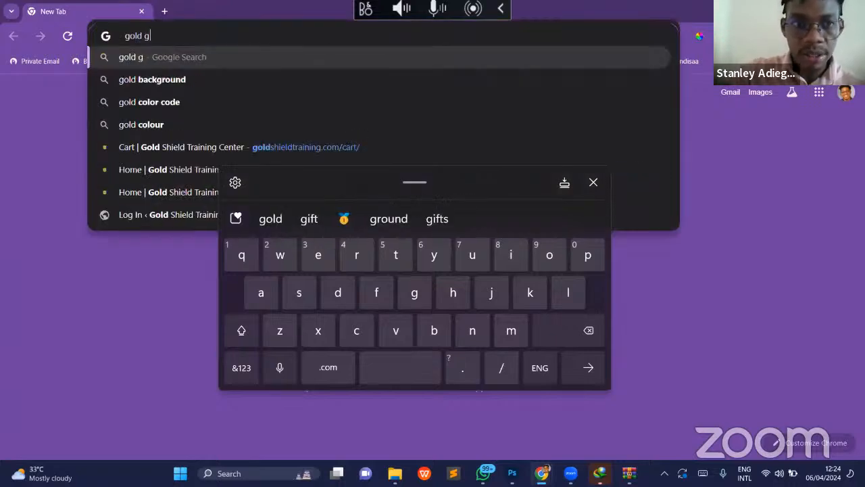
pyautogui.write('radient')
pyautogui.press('Return')
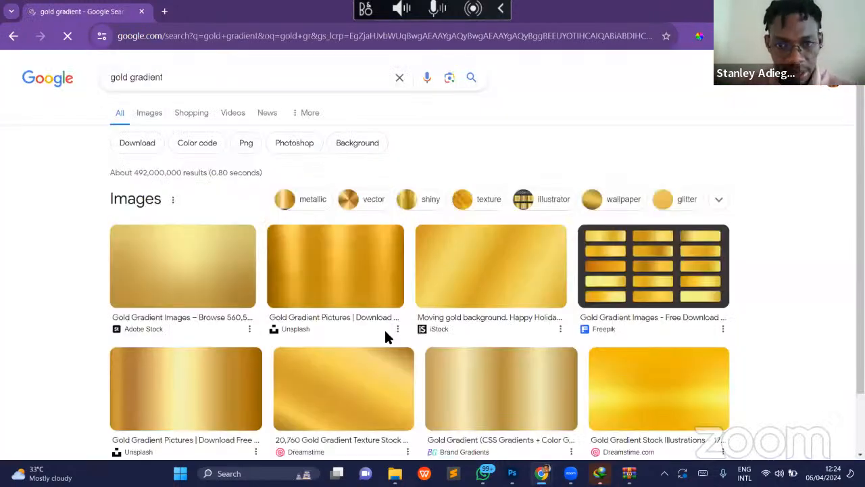
# - Look through the gold gradient results and refine the Google search to "gold gradient hex code" to find usable color codes
pyautogui.scroll(-2, 384, 328)
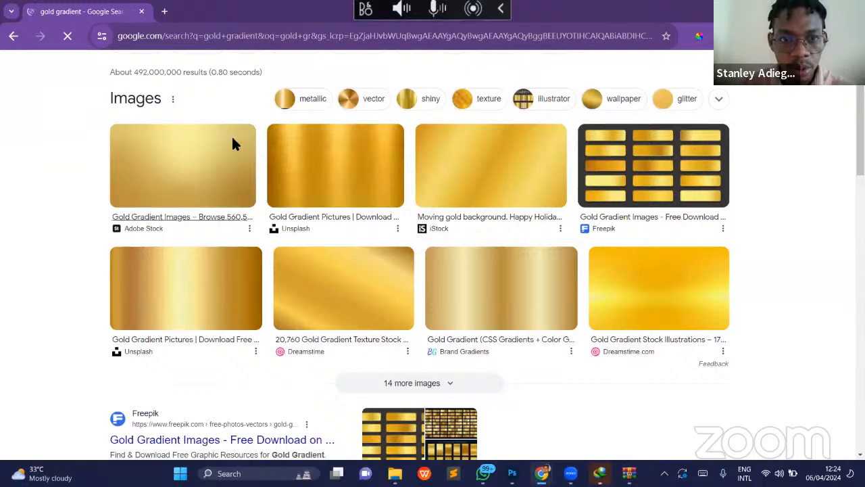
pyautogui.scroll(-5, 232, 143)
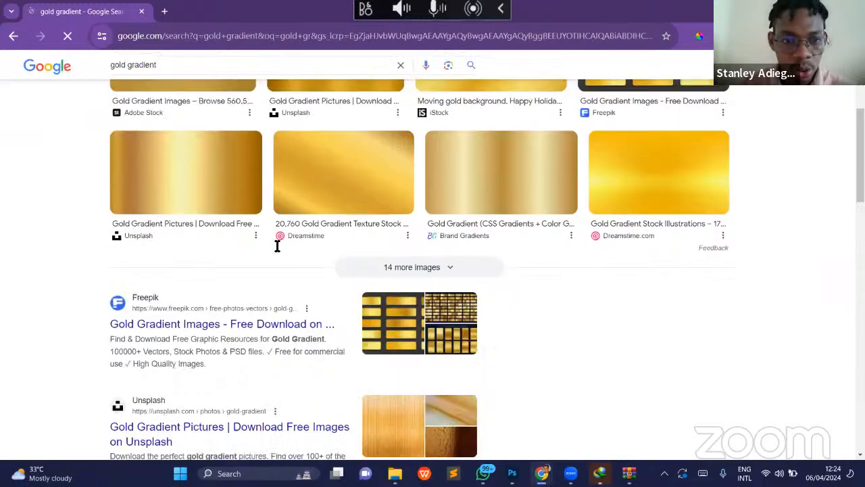
pyautogui.scroll(-1, 277, 247)
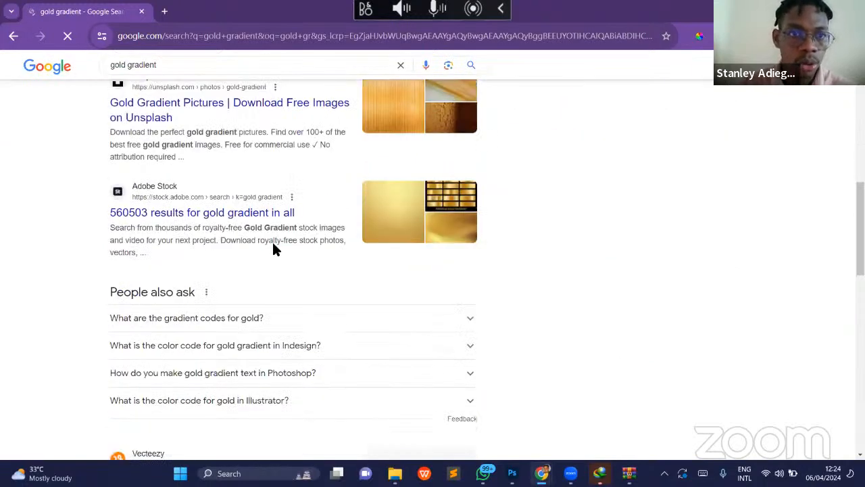
pyautogui.click(174, 68)
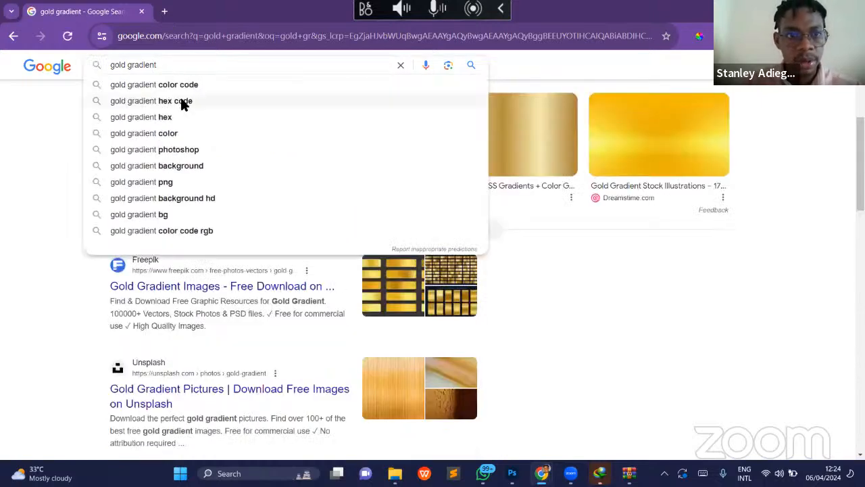
pyautogui.click(183, 102)
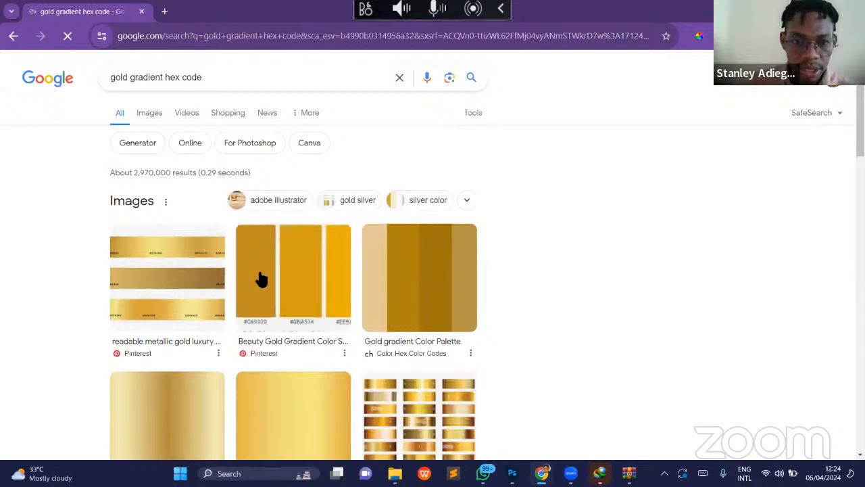
pyautogui.scroll(-5, 257, 276)
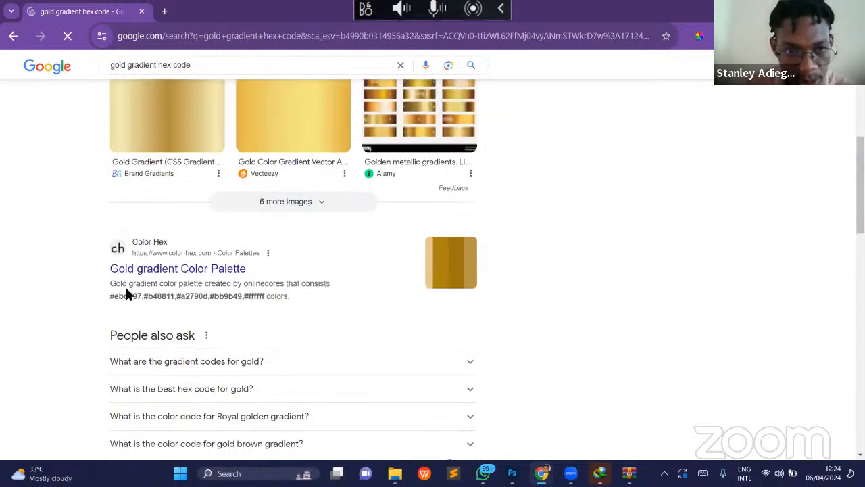
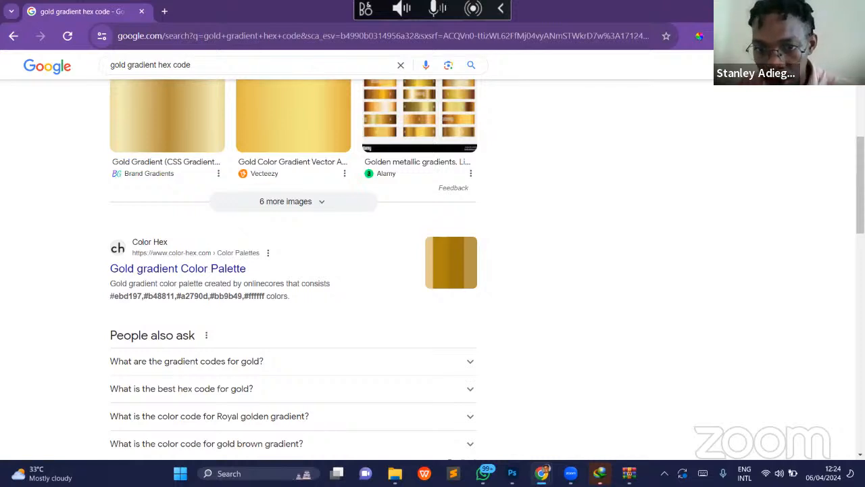
# - Switch to Photoshop and set the gradient's starting colour stop to ebd197, the first hex code in the Color Hex search result
pyautogui.hotkey('alt', 'Tab')
pyautogui.click(622, 320)
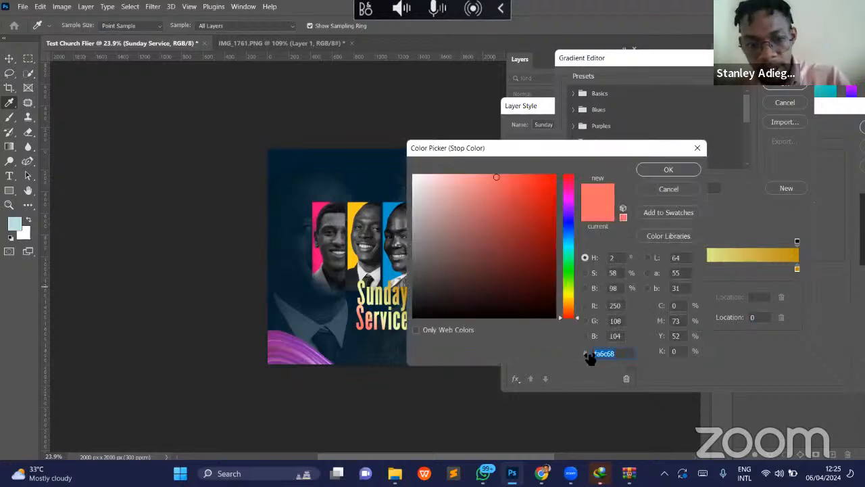
pyautogui.write('e')
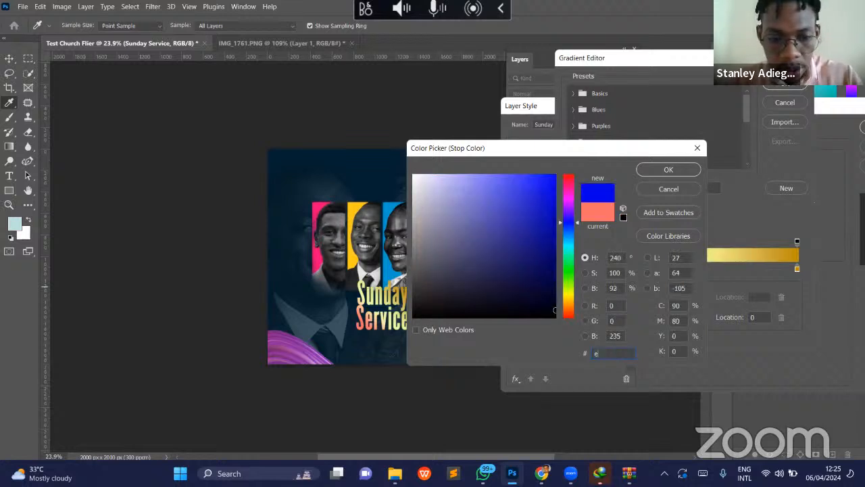
pyautogui.write('b197')
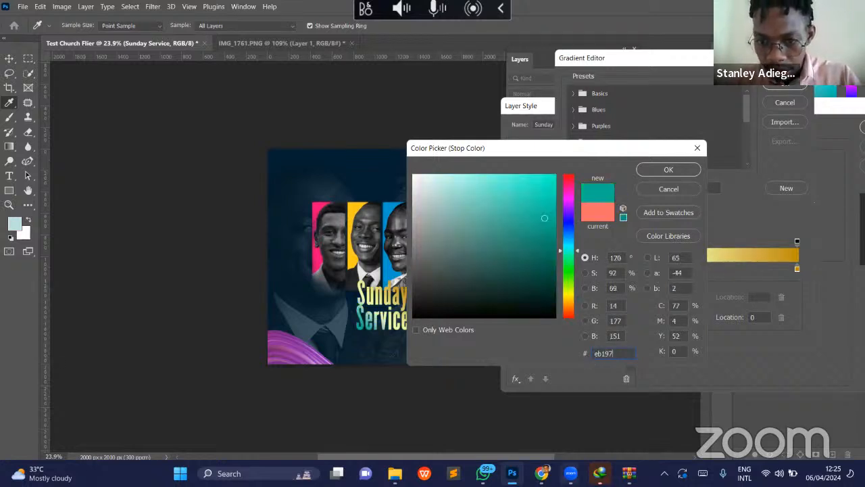
pyautogui.moveTo(542, 473)
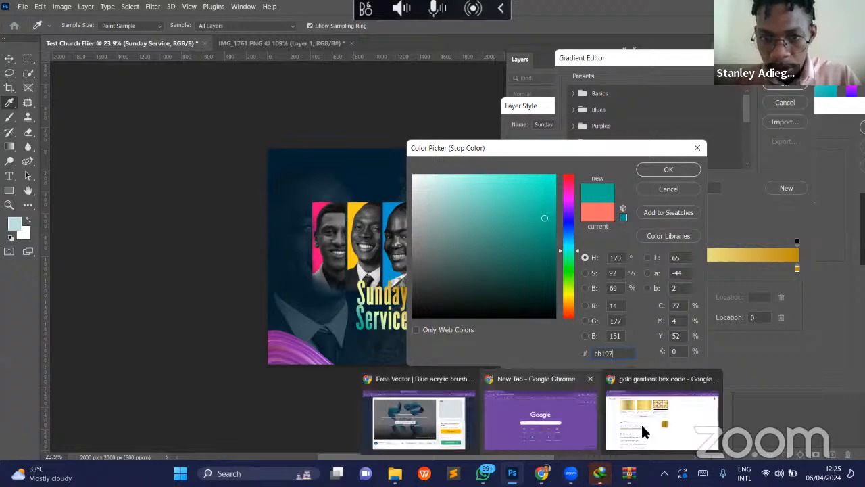
pyautogui.click(642, 427)
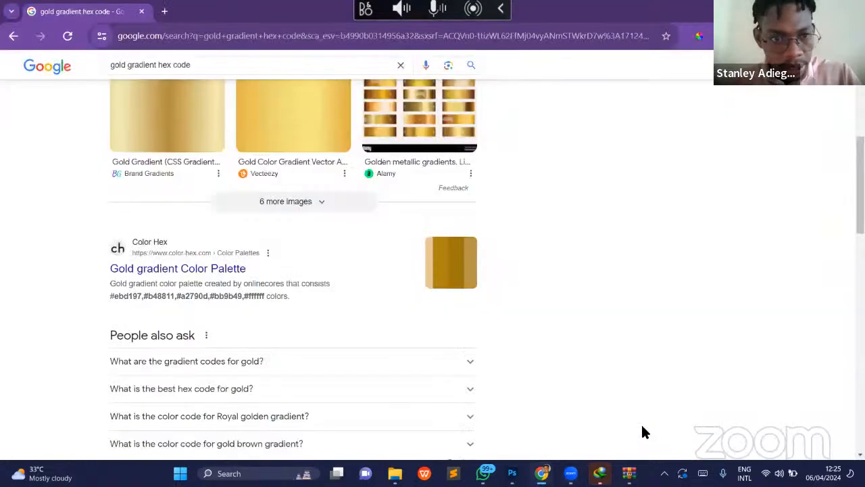
pyautogui.moveTo(600, 473)
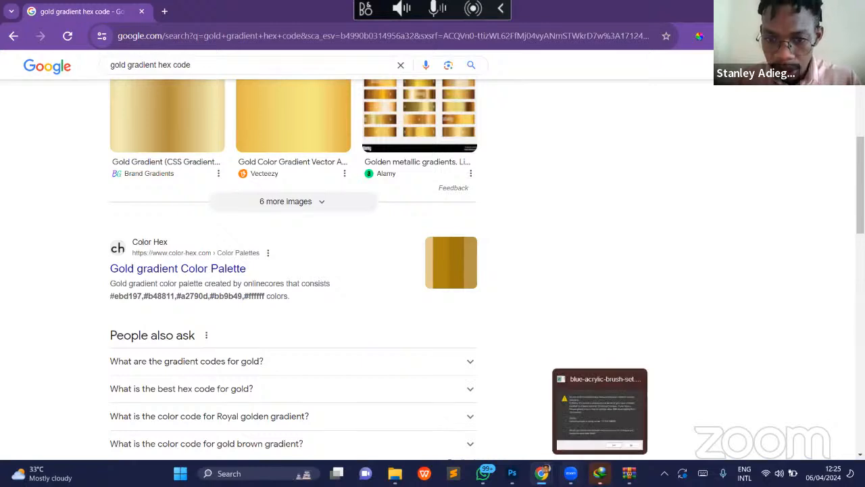
pyautogui.click(512, 473)
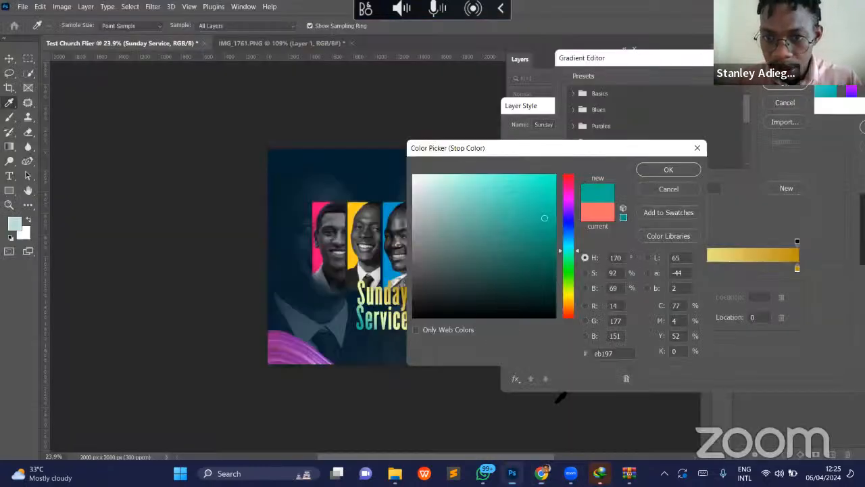
pyautogui.doubleClick(603, 353)
pyautogui.write('ebd197')
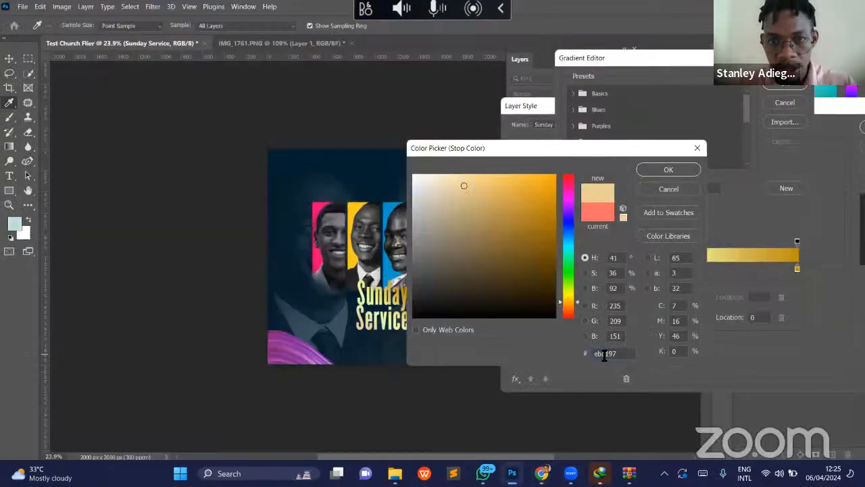
pyautogui.click(666, 169)
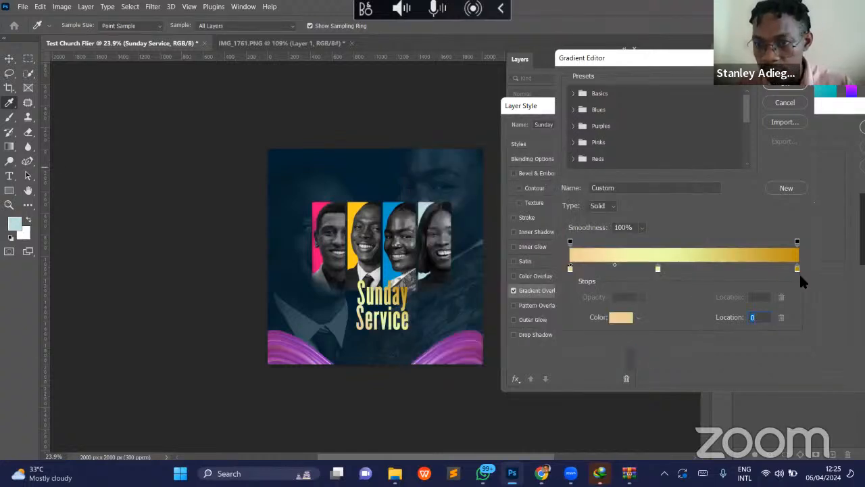
# - Set the gradient's ending colour stop to b48811, the second hex code in the Color Hex search result
pyautogui.click(797, 270)
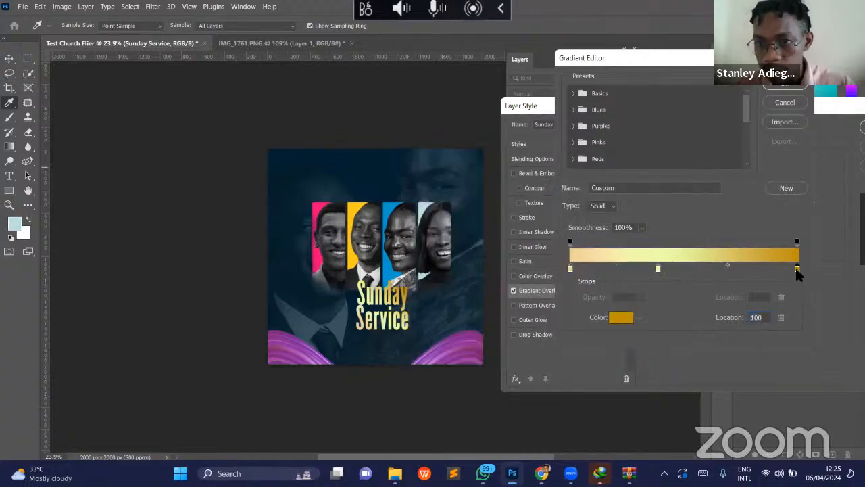
pyautogui.click(620, 318)
pyautogui.click(617, 322)
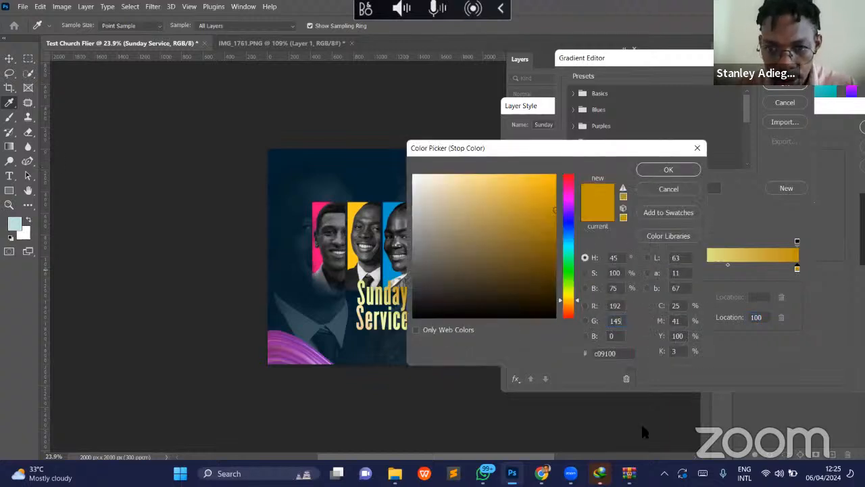
pyautogui.hotkey('alt', 'Tab')
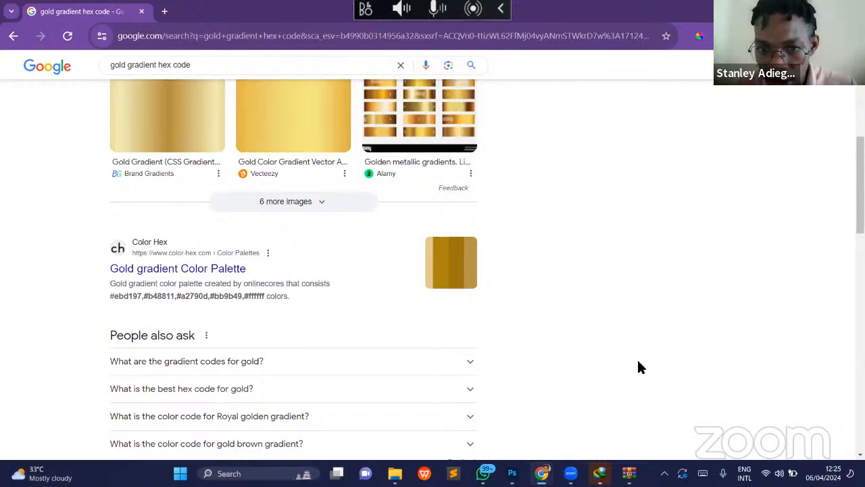
pyautogui.hotkey('alt', 'Tab')
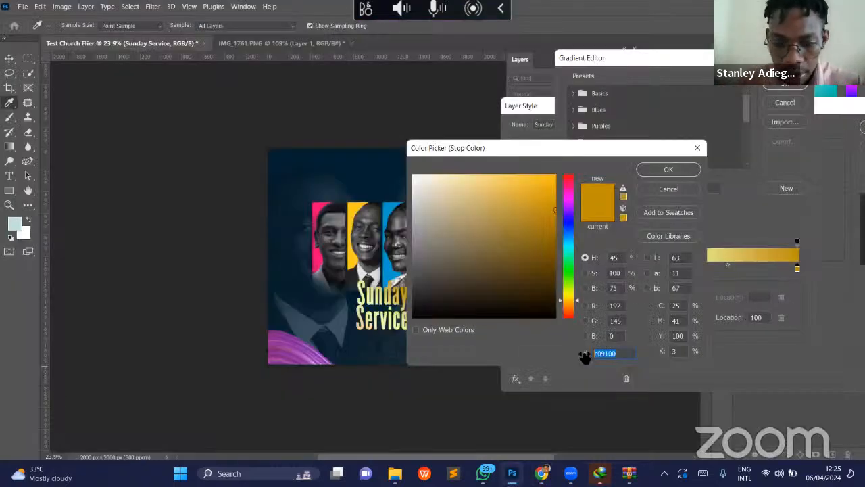
pyautogui.write('b4')
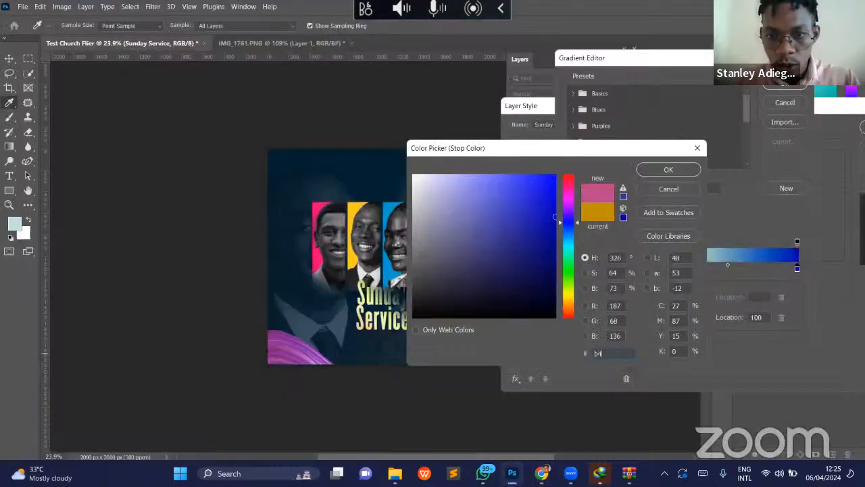
pyautogui.write('8811')
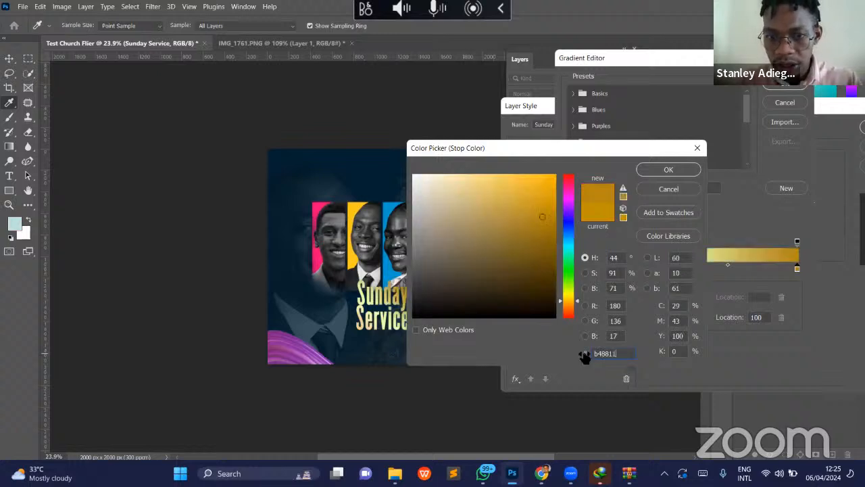
pyautogui.press('Return')
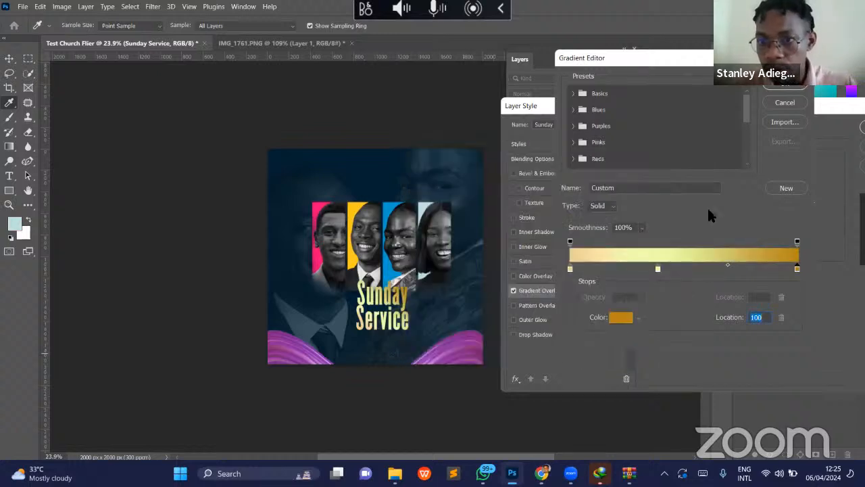
# - Move the gradient's pale yellow middle stop to location 48% and accept the edited gradient
pyautogui.click(659, 269)
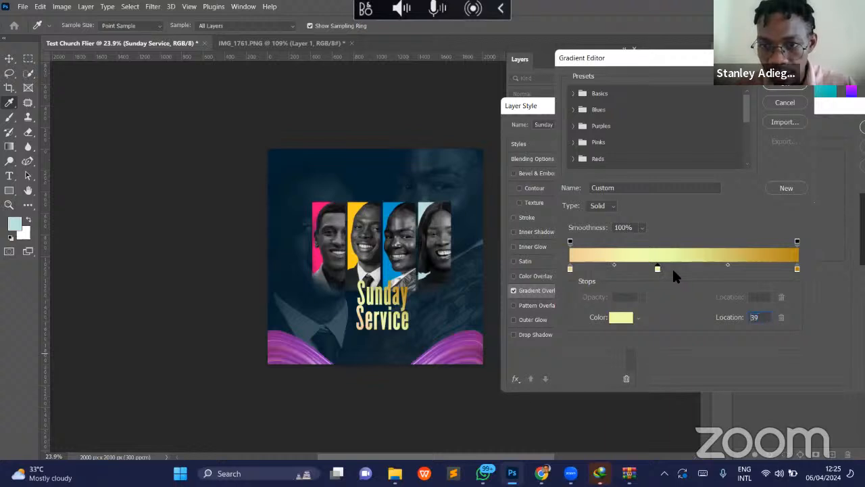
pyautogui.moveTo(678, 270); pyautogui.dragTo(678, 271)
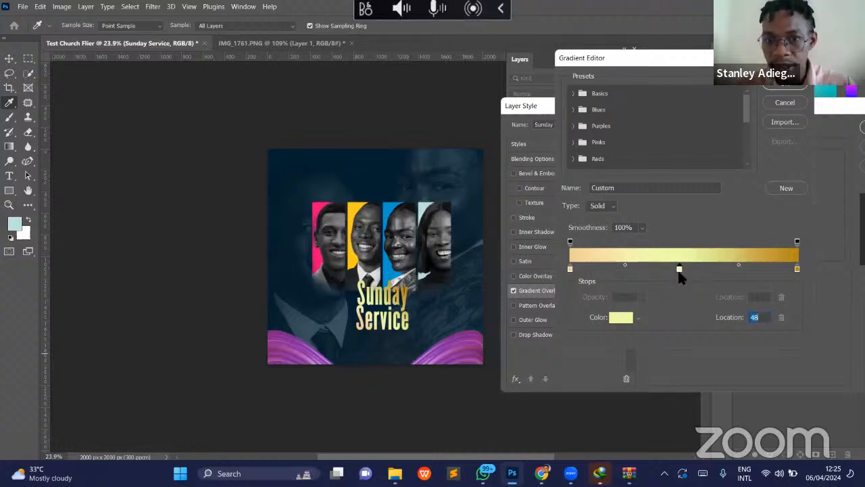
pyautogui.click(785, 84)
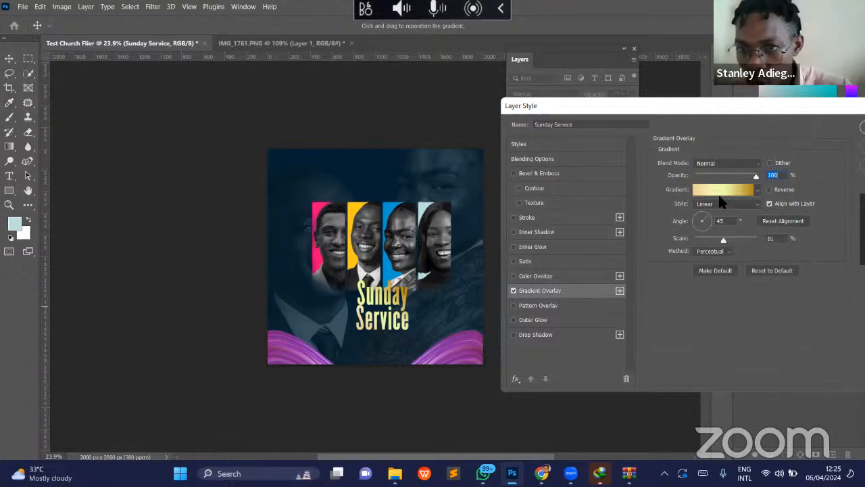
# - Set the gradient overlay's opacity to 90% and its angle to -3°
pyautogui.moveTo(756, 177)
pyautogui.mouseDown()
pyautogui.moveTo(729, 179)
pyautogui.moveTo(759, 175)
pyautogui.moveTo(741, 174)
pyautogui.moveTo(750, 176)
pyautogui.mouseUp()
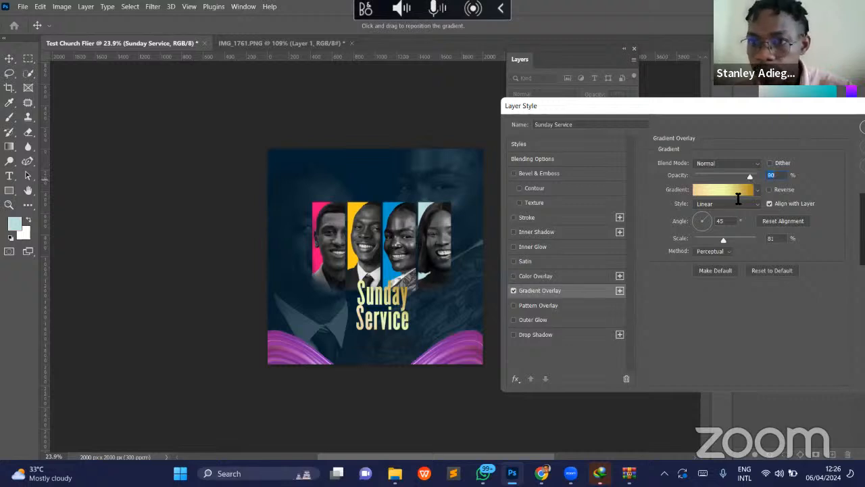
pyautogui.click(706, 219)
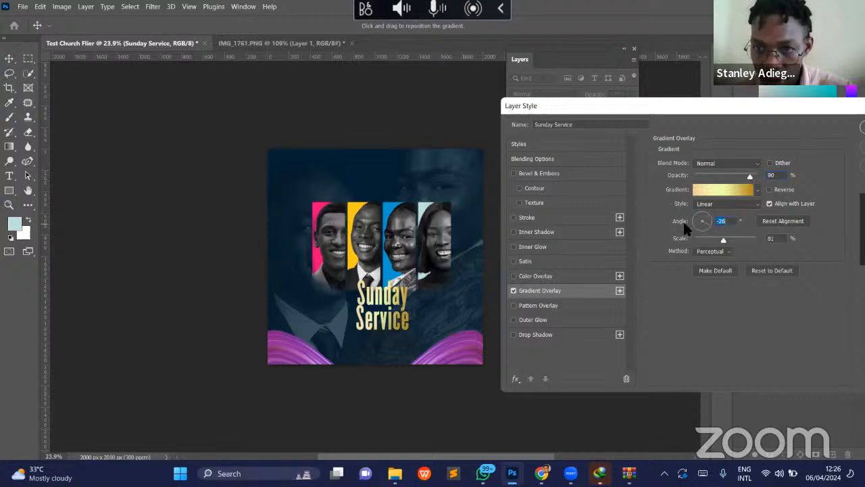
pyautogui.click(683, 220)
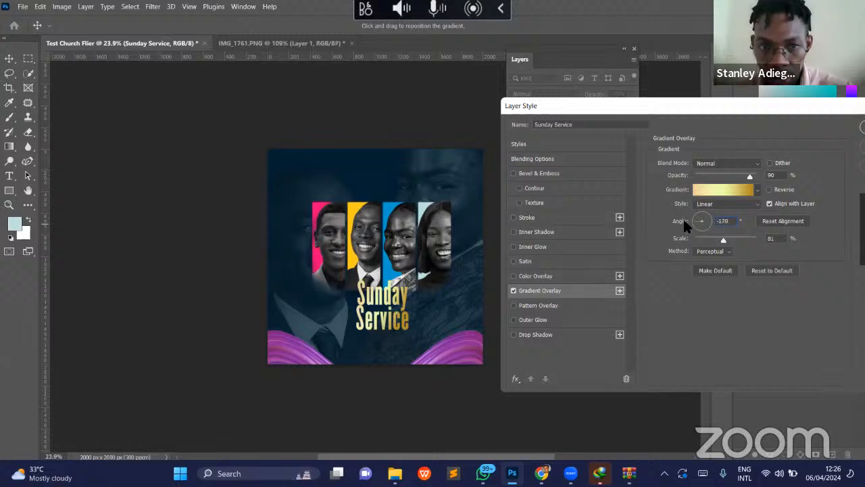
pyautogui.click(701, 221)
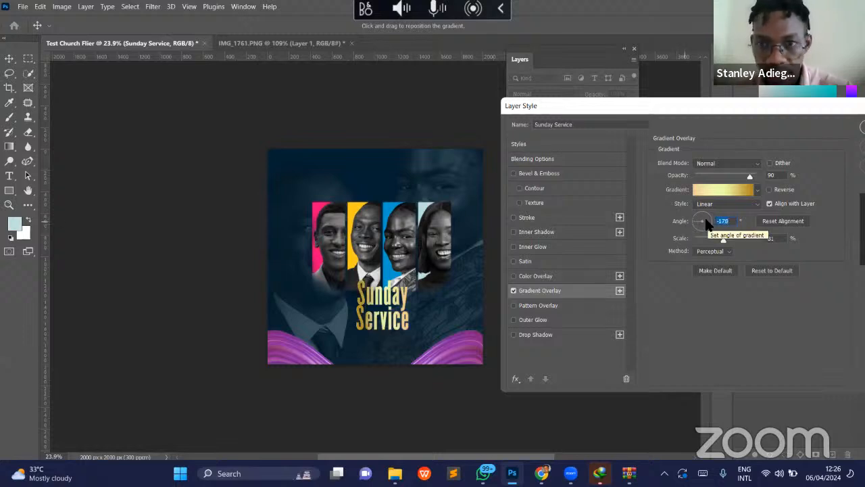
pyautogui.write('5')
pyautogui.moveTo(715, 222); pyautogui.dragTo(721, 221)
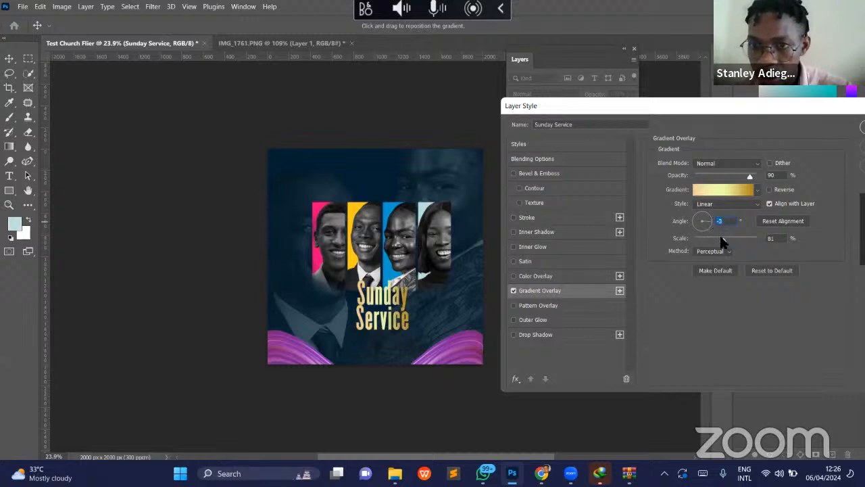
# - Set the gradient overlay's scale to 112% and apply the layer style to the Sunday Service text
pyautogui.moveTo(734, 238); pyautogui.dragTo(701, 237)
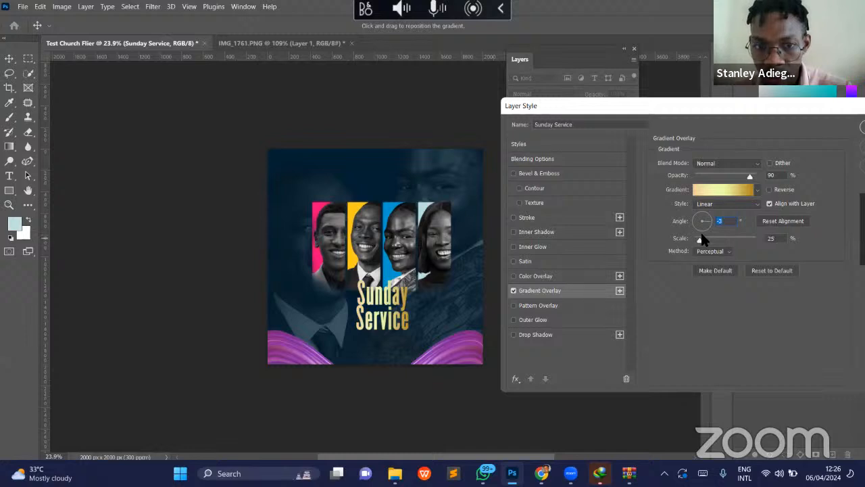
pyautogui.click(735, 235)
pyautogui.moveTo(739, 242); pyautogui.dragTo(741, 243)
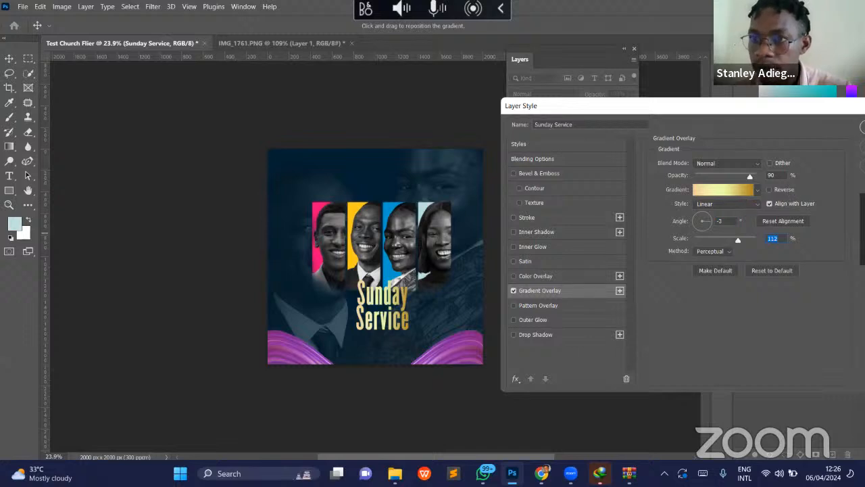
pyautogui.press('Return')
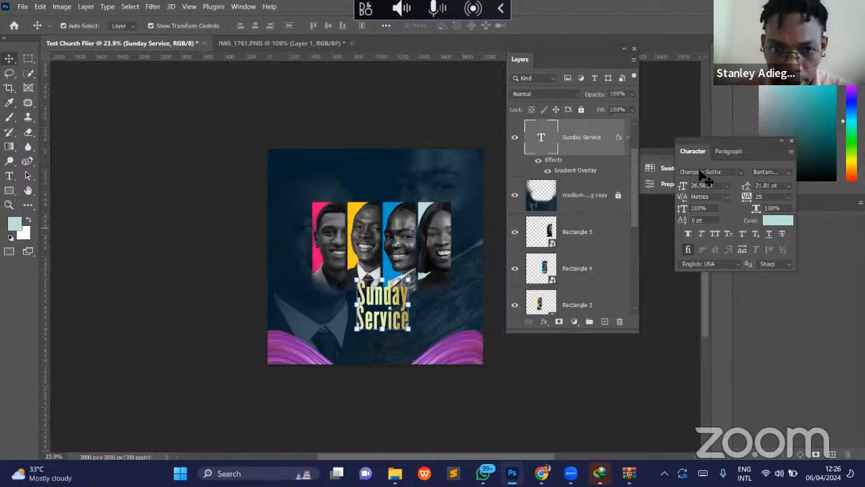
# - Move the Sunday Service text slightly down so it sits just beneath the four portraits, and deselect it
pyautogui.press('Return')
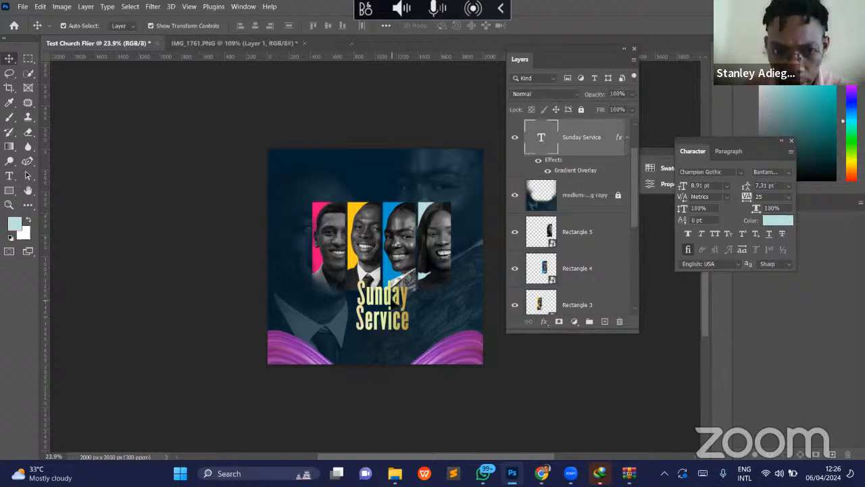
pyautogui.moveTo(397, 307); pyautogui.dragTo(395, 309)
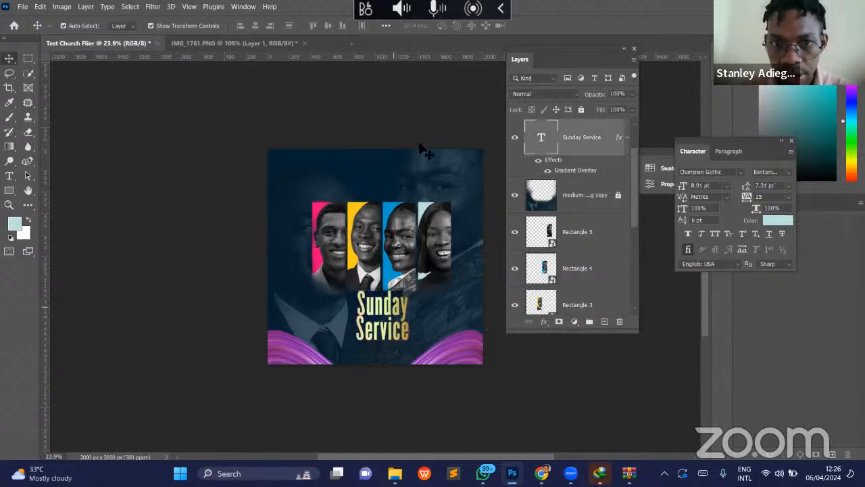
pyautogui.click(372, 398)
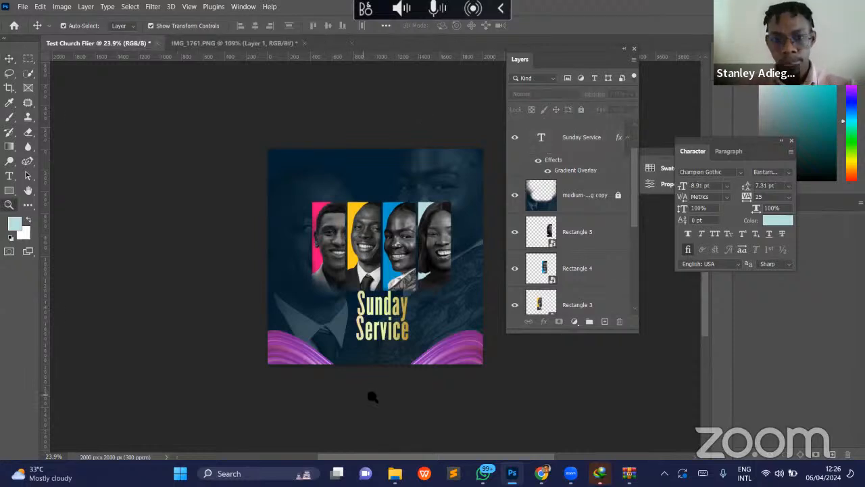
# - Add the text "Join us on Zoom" as a new text layer in the space beneath the Sunday Service title
pyautogui.press('z')
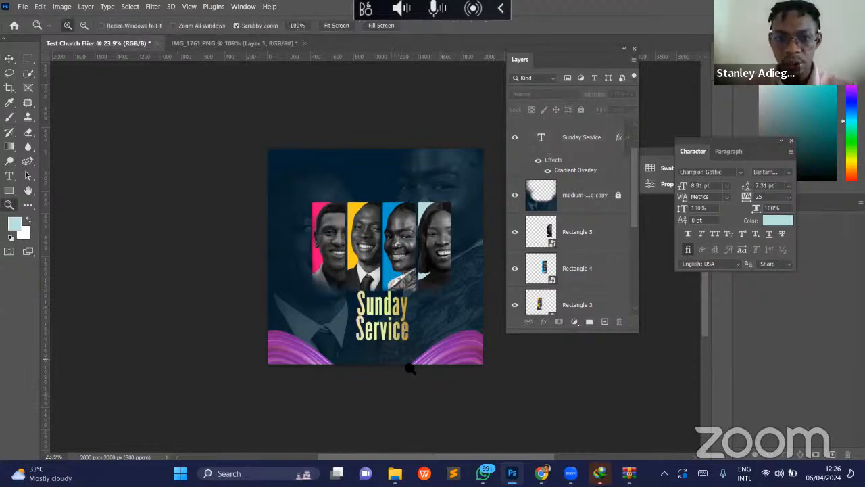
pyautogui.click(411, 369)
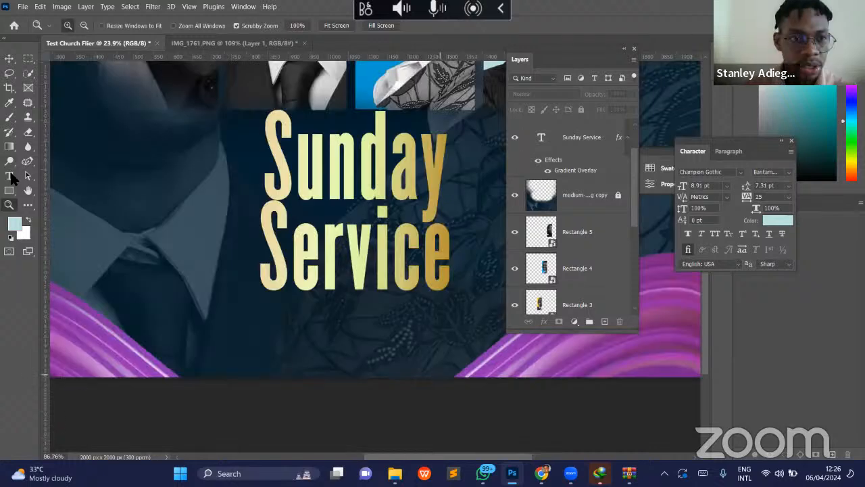
pyautogui.click(11, 176)
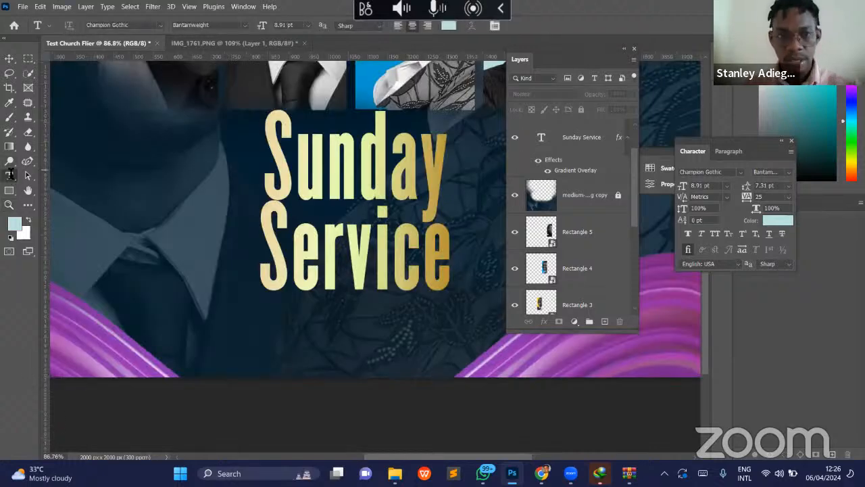
pyautogui.click(536, 25)
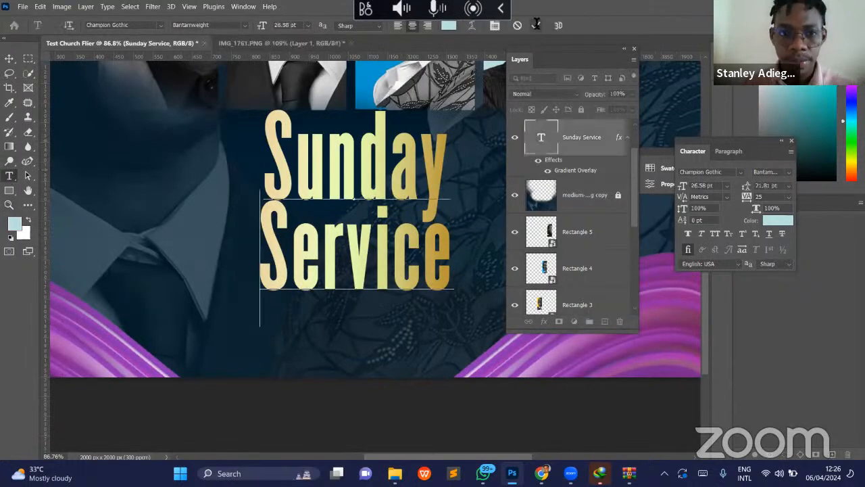
pyautogui.click(282, 361)
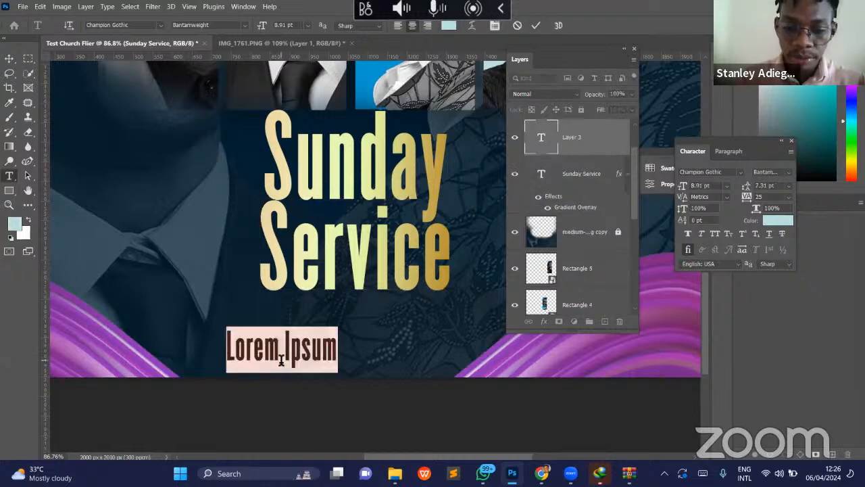
pyautogui.write('Joi')
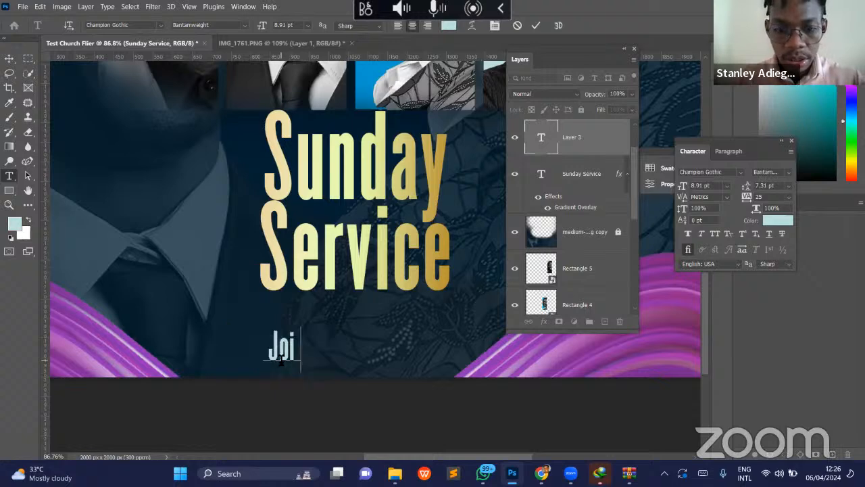
pyautogui.write('n us')
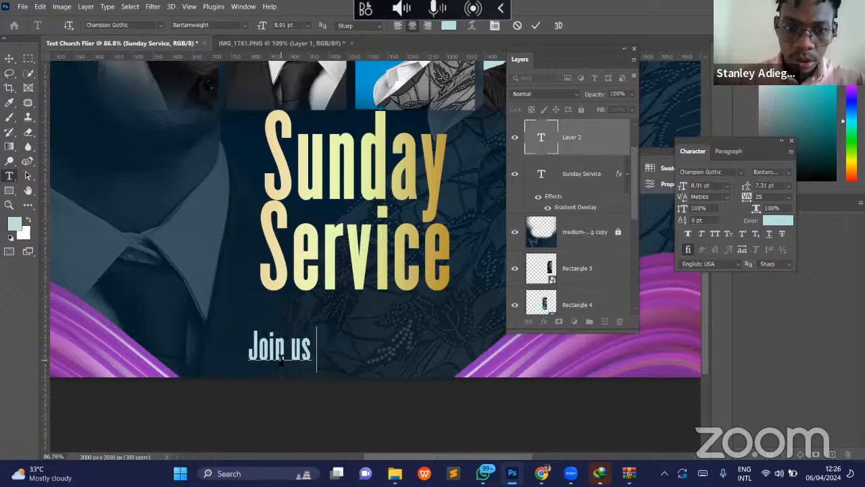
pyautogui.write(' on Z')
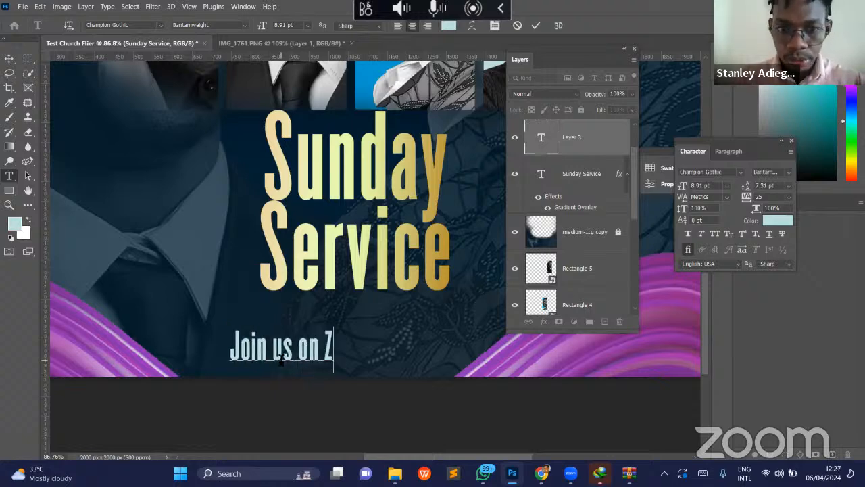
pyautogui.write('oom')
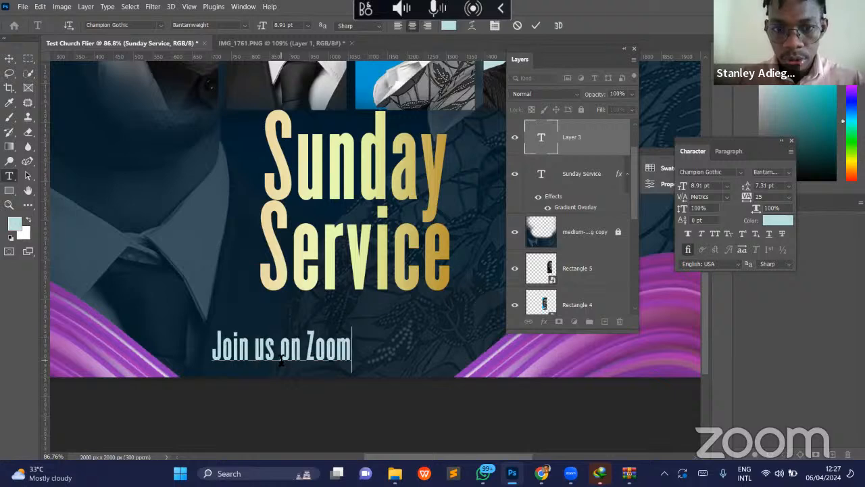
pyautogui.click(536, 25)
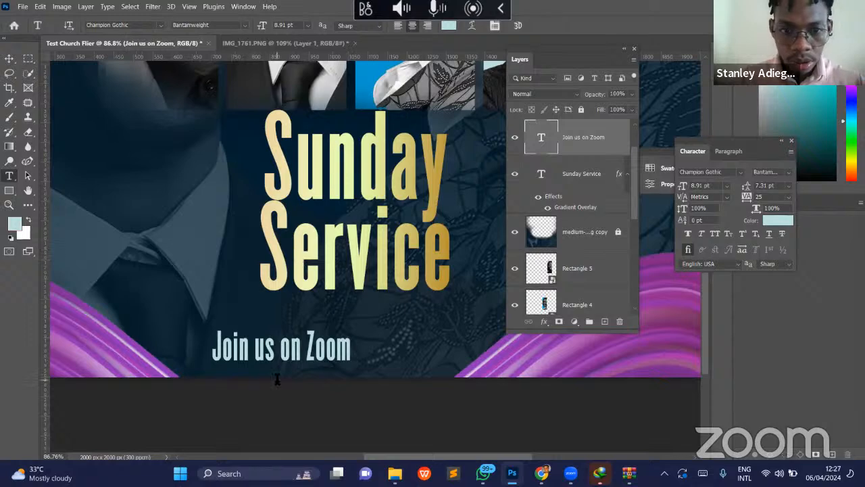
# - Move the Join us on Zoom text up beneath the Sunday Service title and change its font to Poppins
pyautogui.press('v')
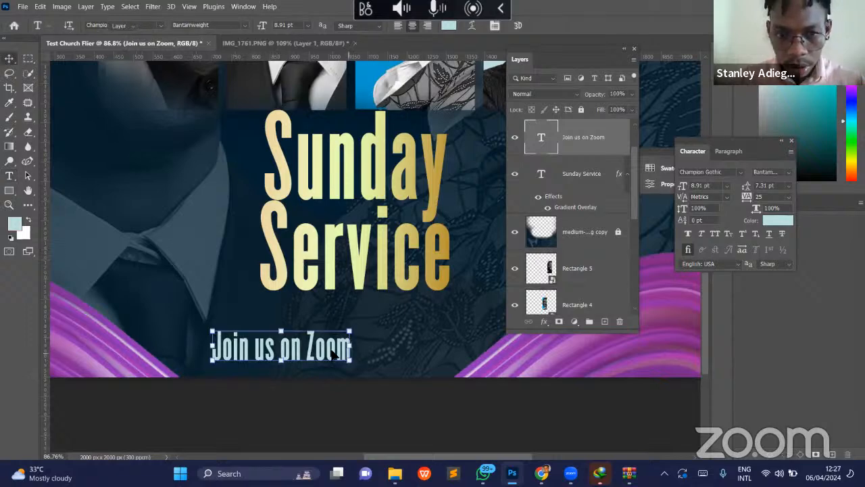
pyautogui.moveTo(333, 356); pyautogui.dragTo(397, 332)
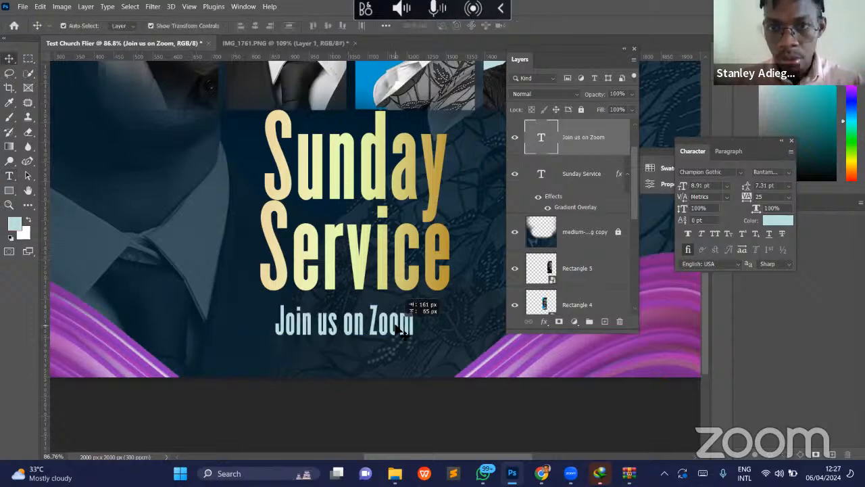
pyautogui.click(740, 171)
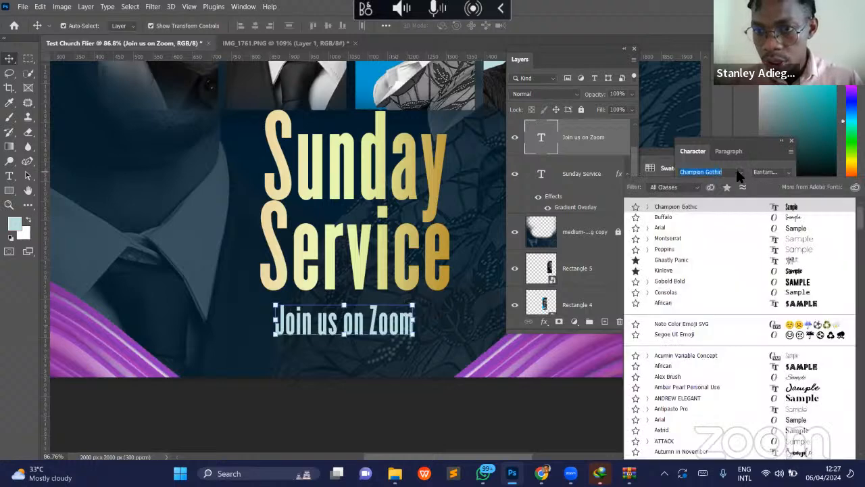
pyautogui.click(668, 248)
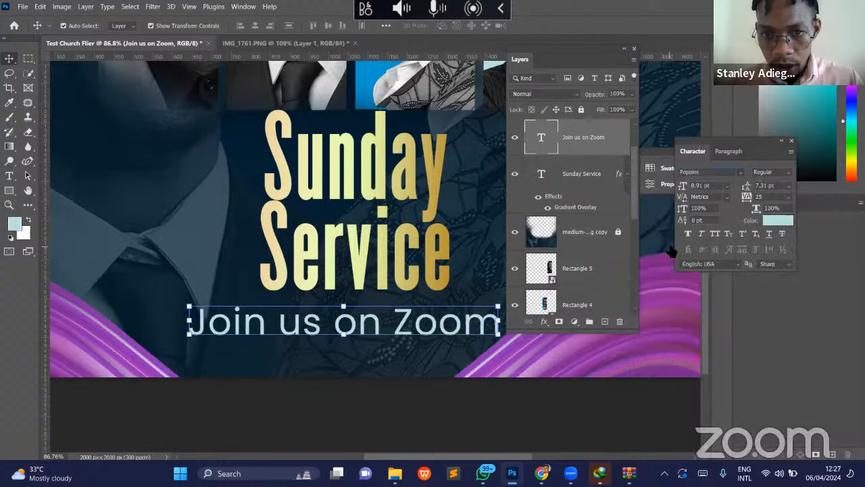
# - Scale the Join us on Zoom text down to about 5.32 pt so it matches the Sunday Service title's width directly beneath it
pyautogui.click(189, 321)
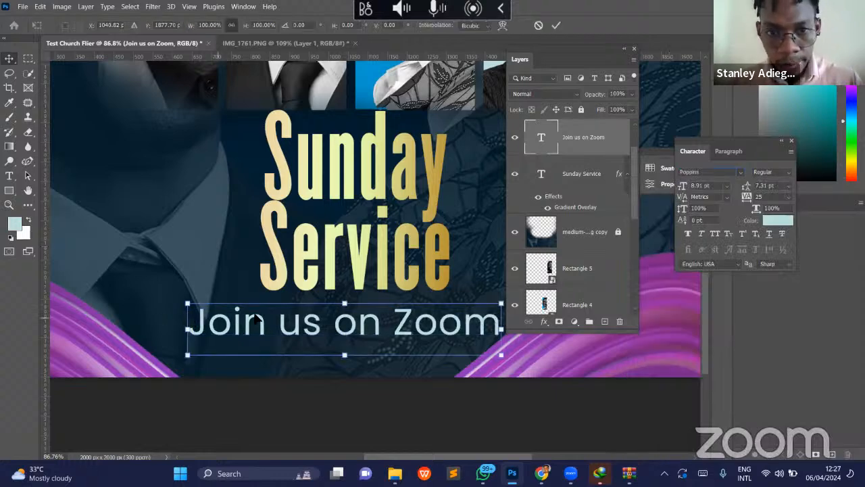
pyautogui.moveTo(189, 320); pyautogui.dragTo(255, 315)
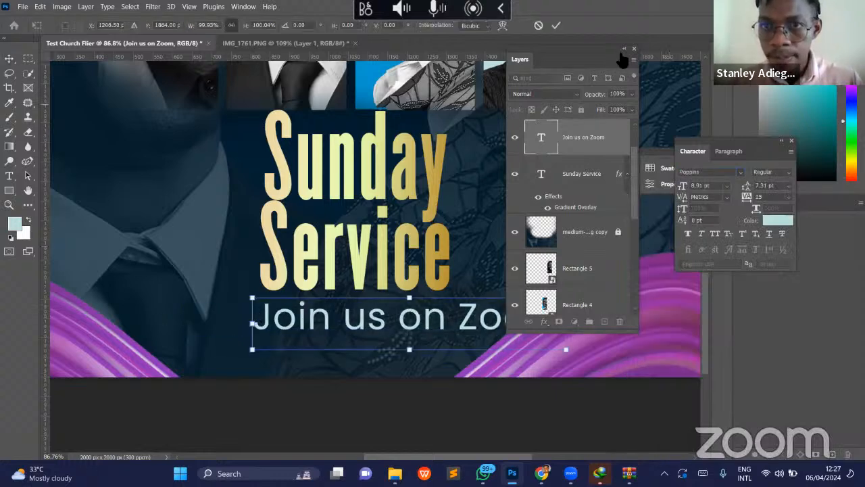
pyautogui.click(624, 50)
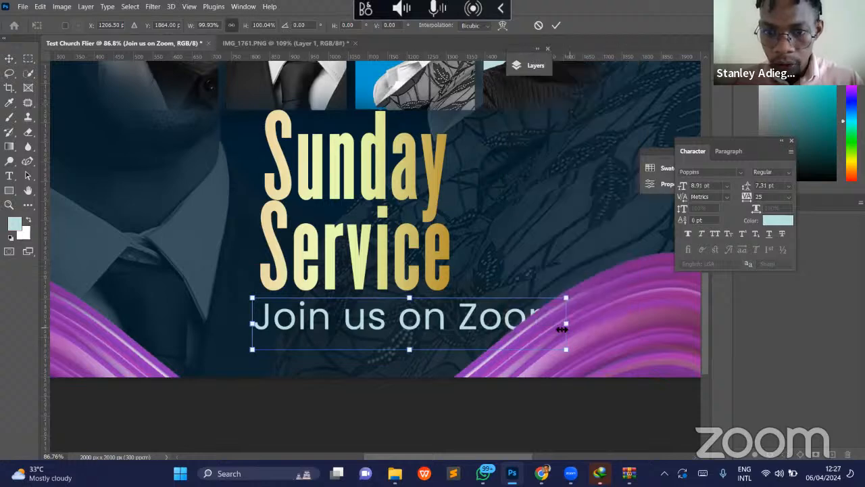
pyautogui.moveTo(553, 329); pyautogui.dragTo(428, 315)
pyautogui.press('Return')
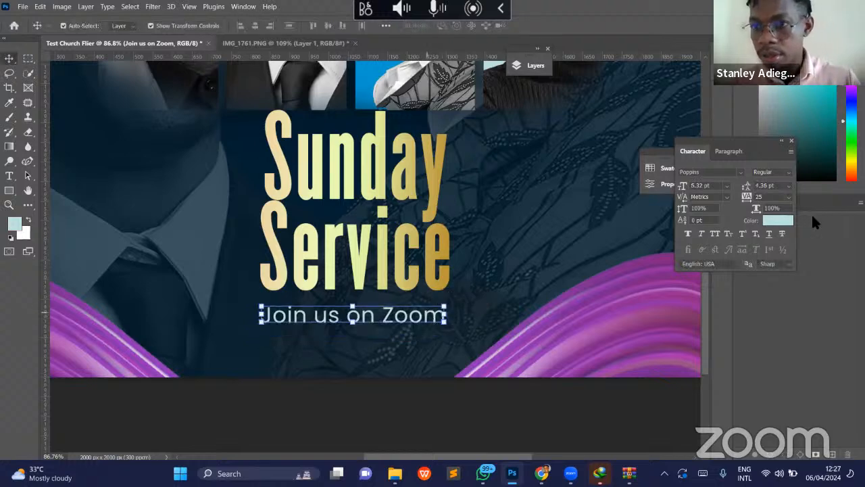
# - Set the Join us on Zoom text colour to white (#ffffff) and adjust its position just beneath the title
pyautogui.click(778, 220)
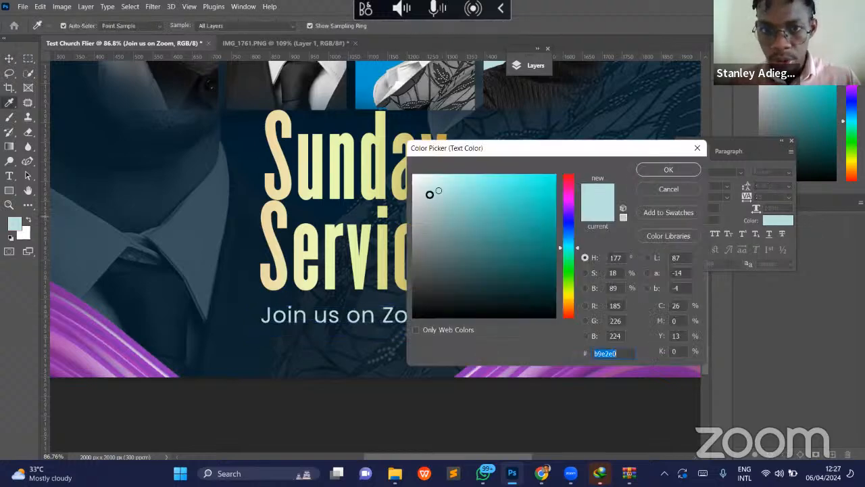
pyautogui.click(411, 174)
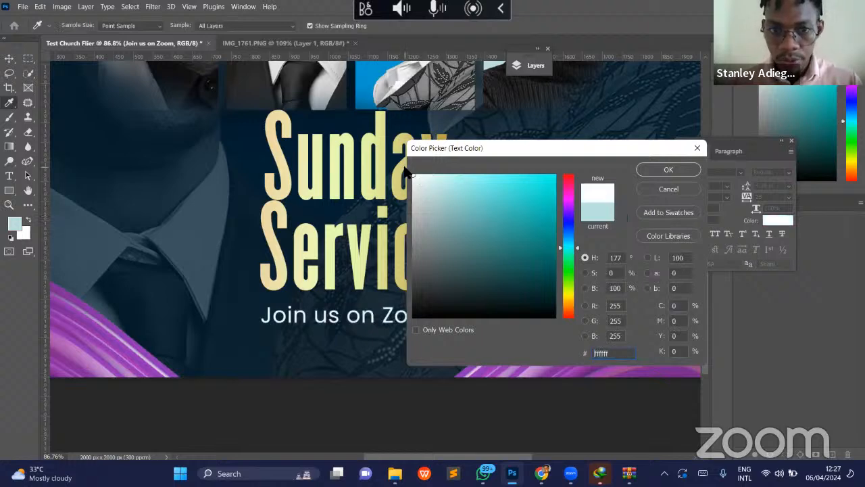
pyautogui.press('Return')
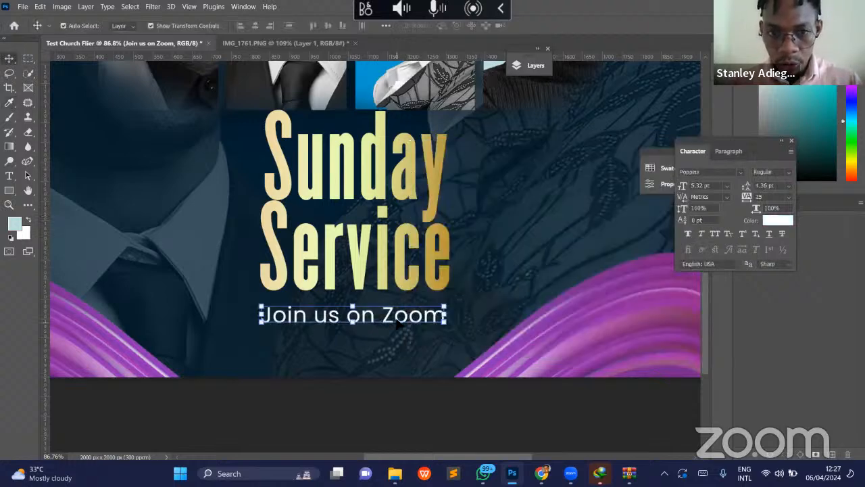
pyautogui.moveTo(399, 323); pyautogui.dragTo(387, 331)
# - Shift the block of four portraits about 5 px to the right so it is centred above the title
pyautogui.press('z')
pyautogui.press('v')
pyautogui.click(500, 198)
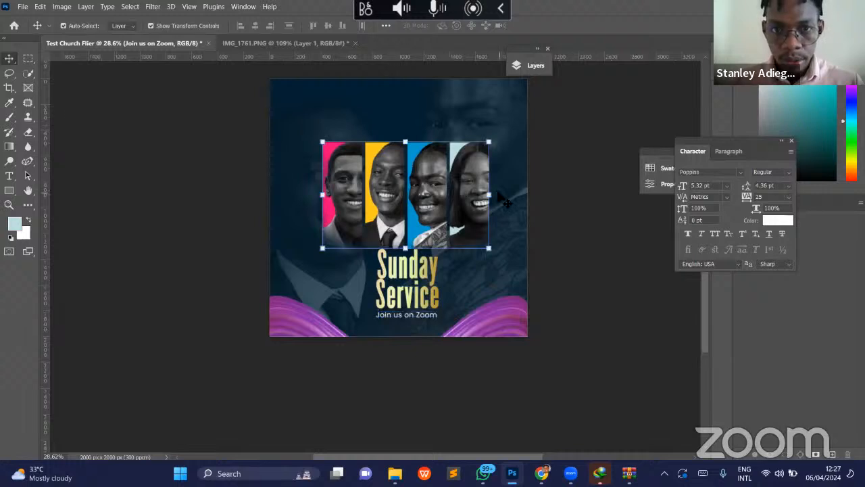
pyautogui.click(424, 195)
pyautogui.moveTo(425, 193); pyautogui.dragTo(426, 200)
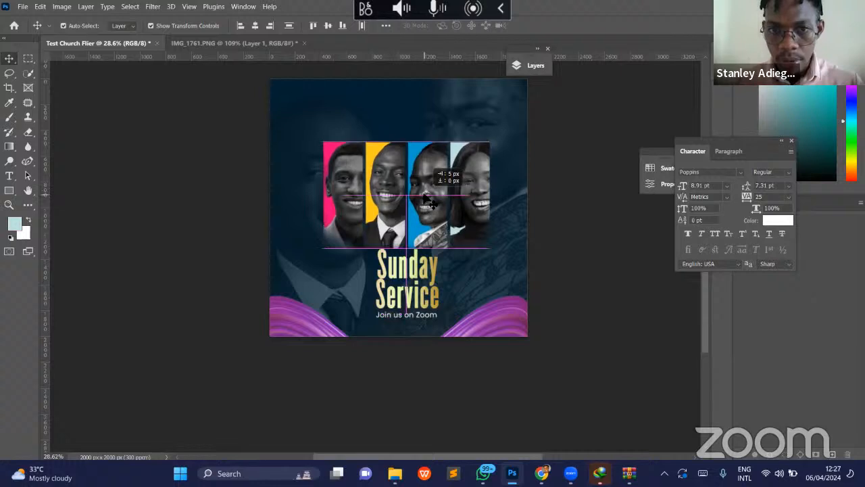
# - Raise the Sunday Service title slightly over the portraits' lower edge and bring the Join us on Zoom text up close beneath it
pyautogui.moveTo(409, 287); pyautogui.dragTo(413, 265)
pyautogui.hotkey('ctrl', 'z')
pyautogui.keyDown('shift'); pyautogui.click(428, 316); pyautogui.keyUp('shift')
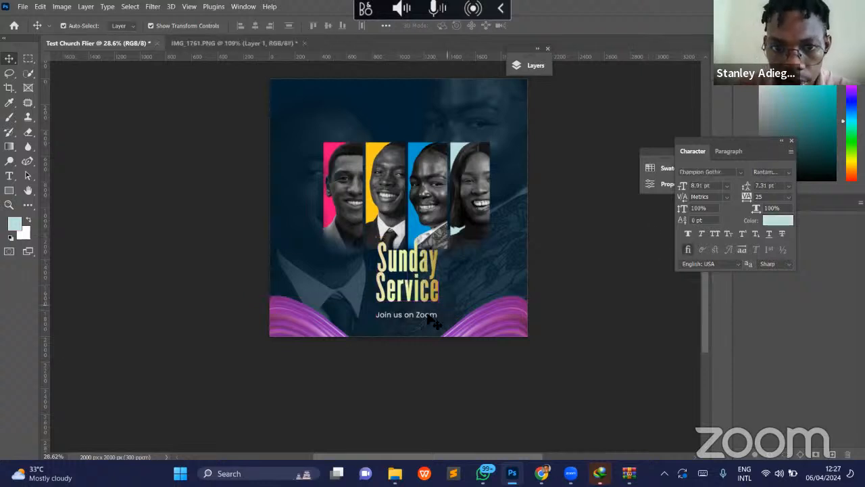
pyautogui.moveTo(428, 316); pyautogui.dragTo(428, 310)
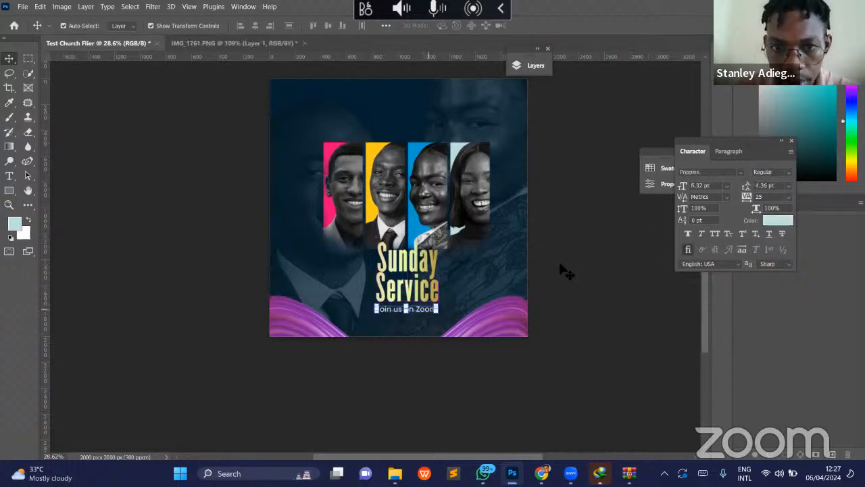
pyautogui.scroll(2, 428, 162)
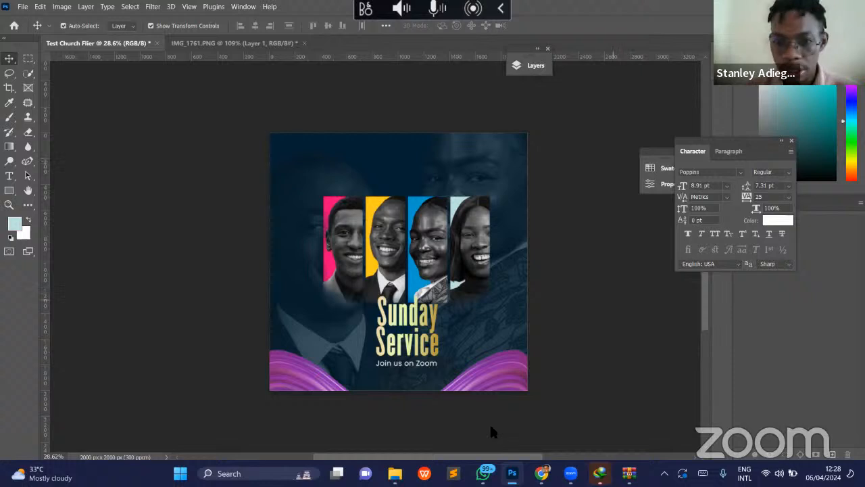
# - Switch to the new Chrome tab and search Google for "rccg logo png"
pyautogui.moveTo(570, 473)
pyautogui.moveTo(541, 474)
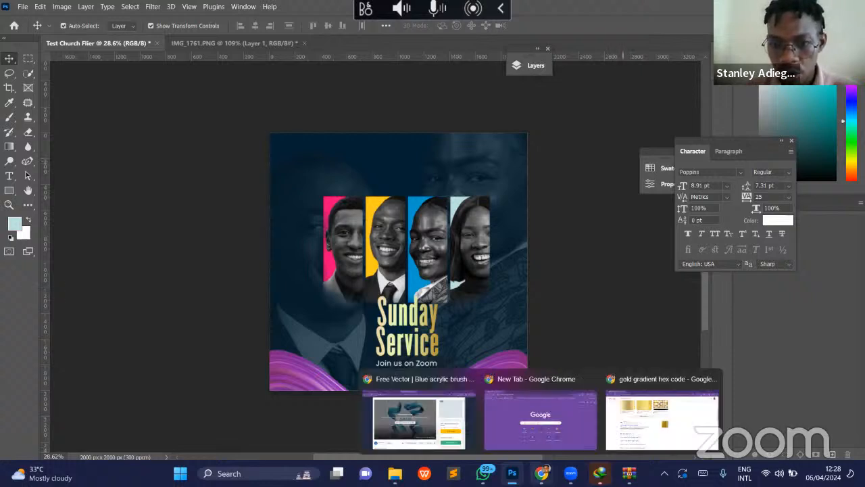
pyautogui.click(533, 432)
pyautogui.click(191, 40)
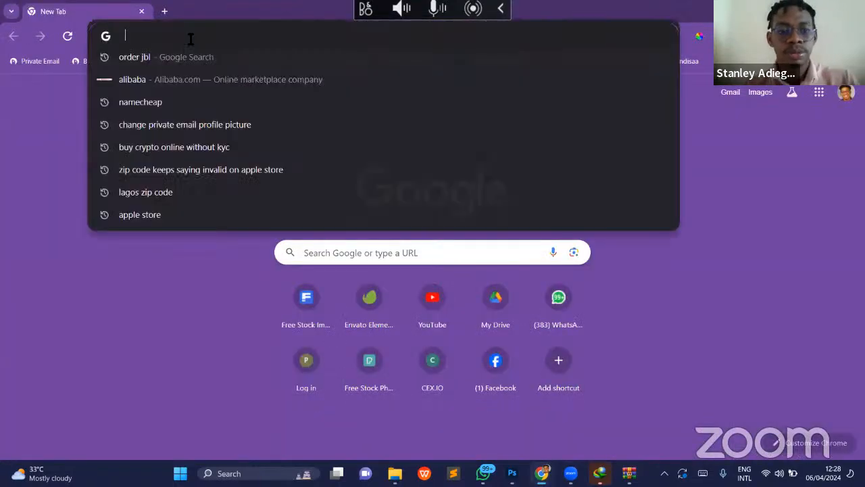
pyautogui.write('rcc')
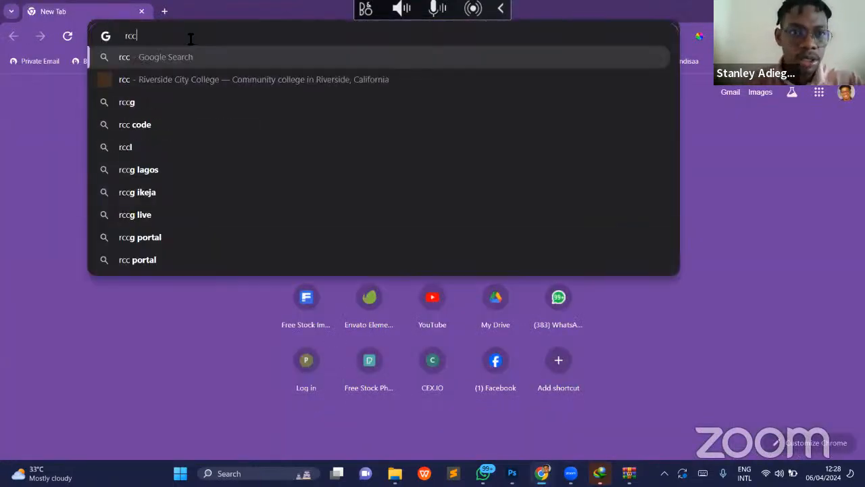
pyautogui.click(156, 169)
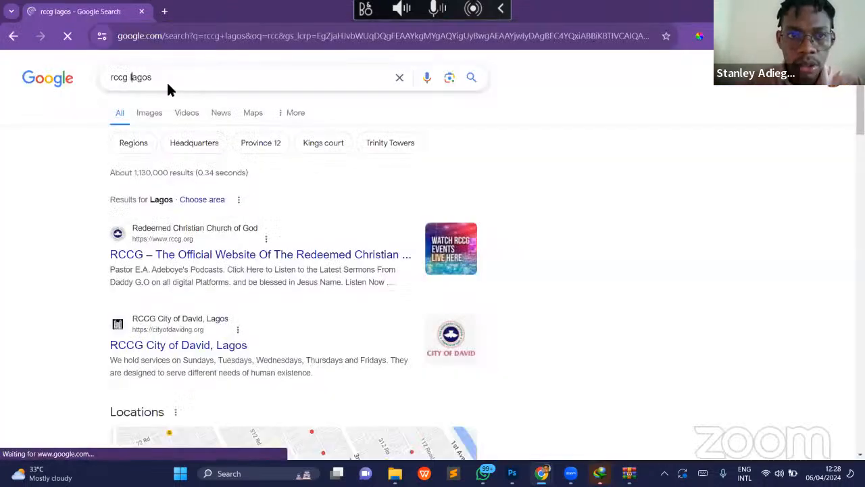
pyautogui.hotkey('ctrl', 'Delete')
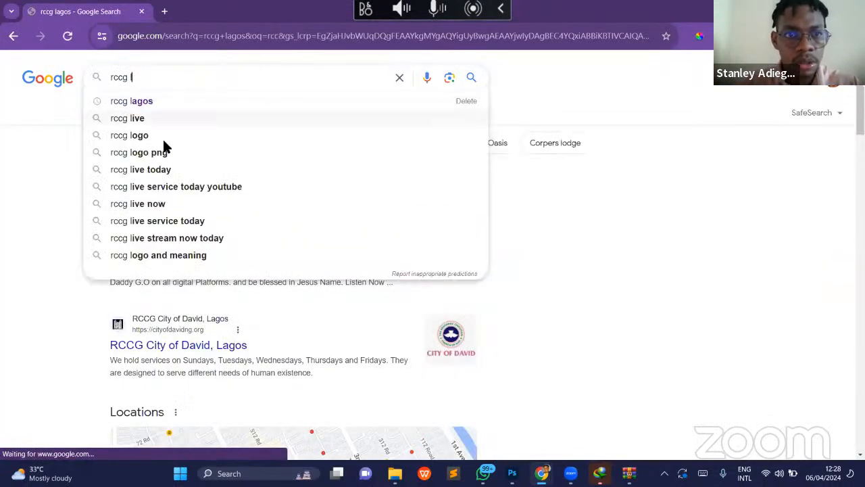
pyautogui.click(171, 155)
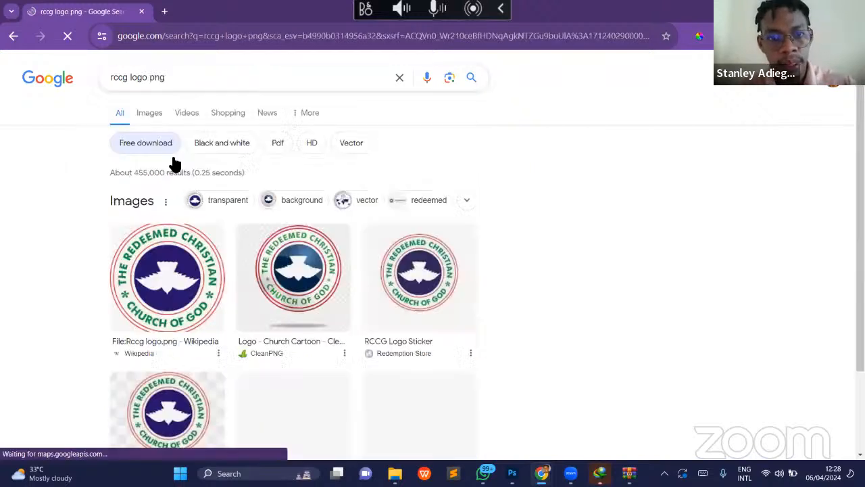
# - Open the Wikipedia RCCG logo image from the results and save it to Downloads as images (3).png
pyautogui.click(163, 290)
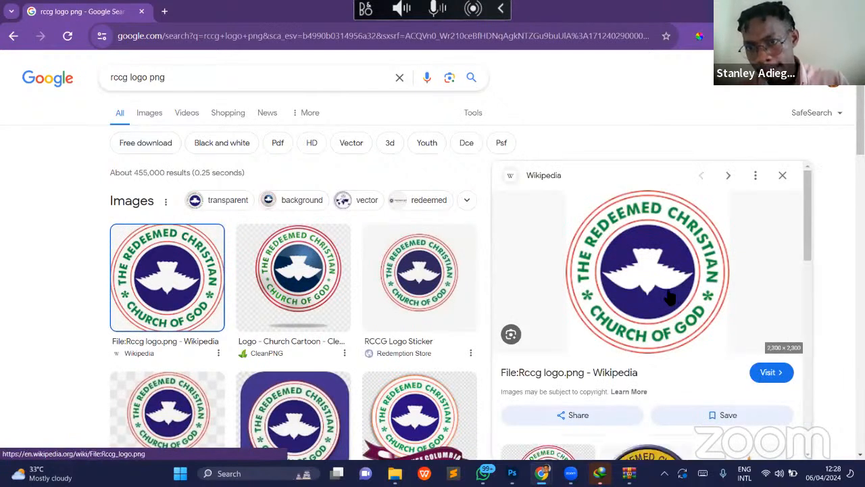
pyautogui.rightClick(717, 212)
pyautogui.click(720, 215)
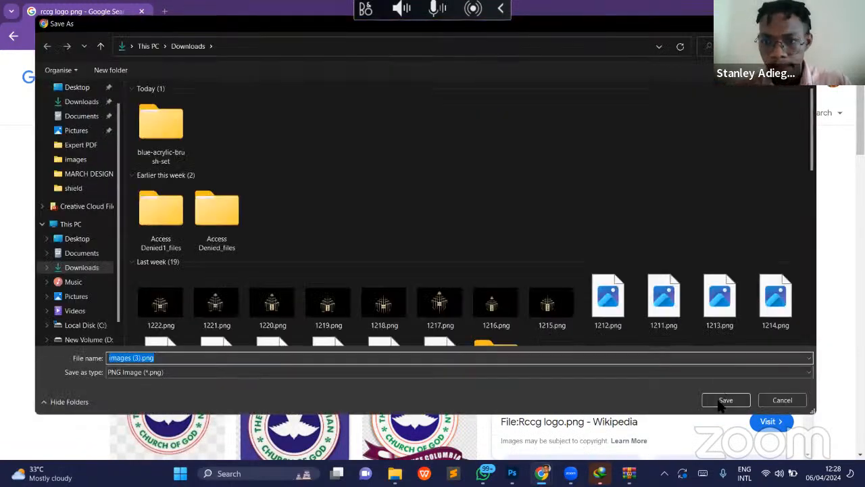
pyautogui.click(724, 402)
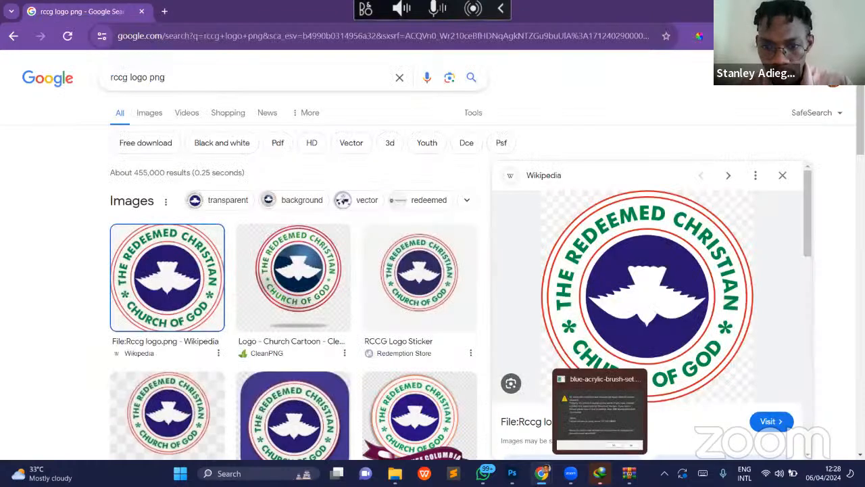
# - Switch to Photoshop, place images (3).png from Downloads into the flier and scale it down to about 200 px wide above the portraits
pyautogui.moveTo(541, 473)
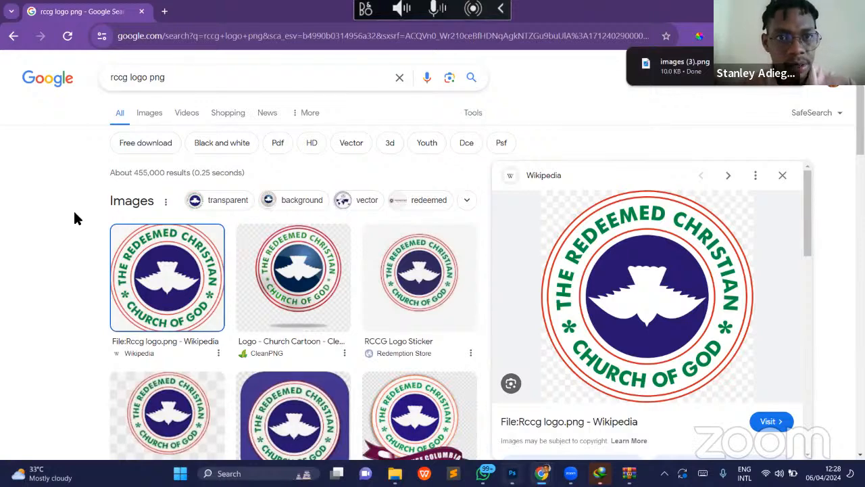
pyautogui.hotkey('alt', 'Tab')
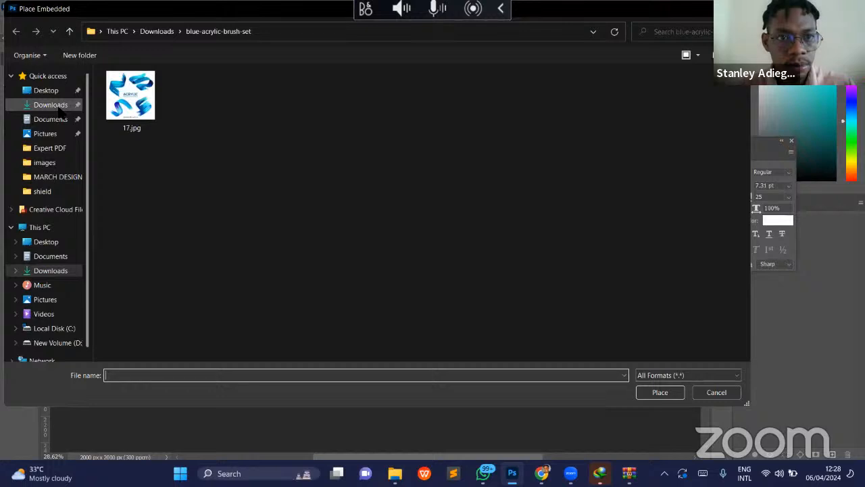
pyautogui.click(59, 107)
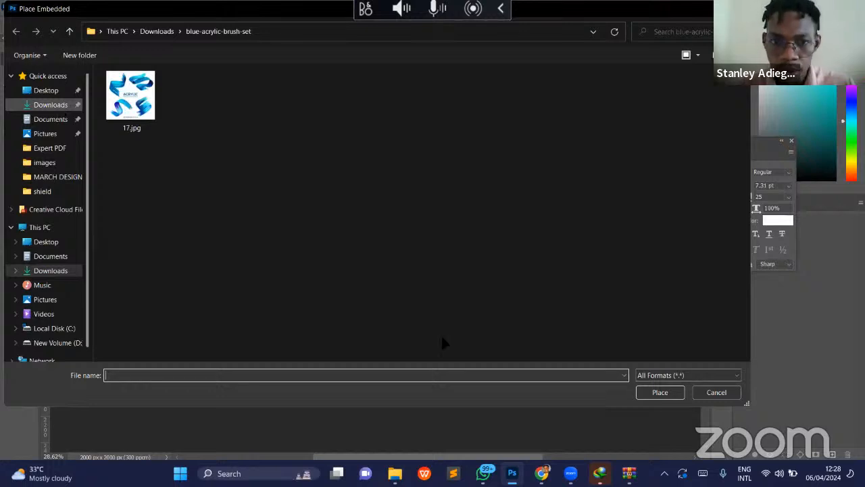
pyautogui.doubleClick(442, 336)
pyautogui.press('Return')
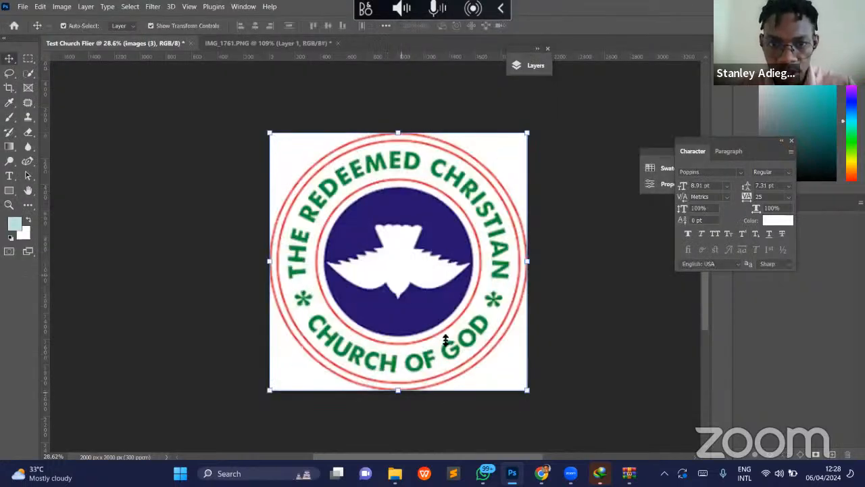
pyautogui.moveTo(408, 217); pyautogui.dragTo(400, 159)
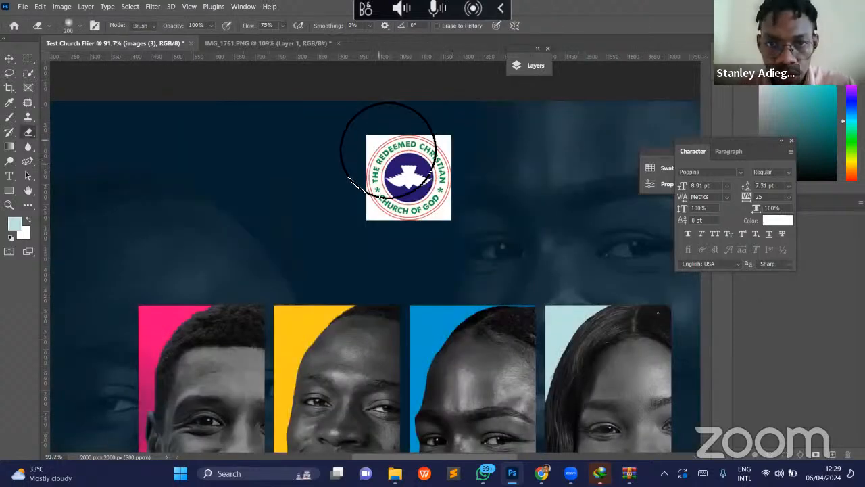
# - Erase the white corners around the circular RCCG logo with the Magic Eraser tool
pyautogui.click(30, 132)
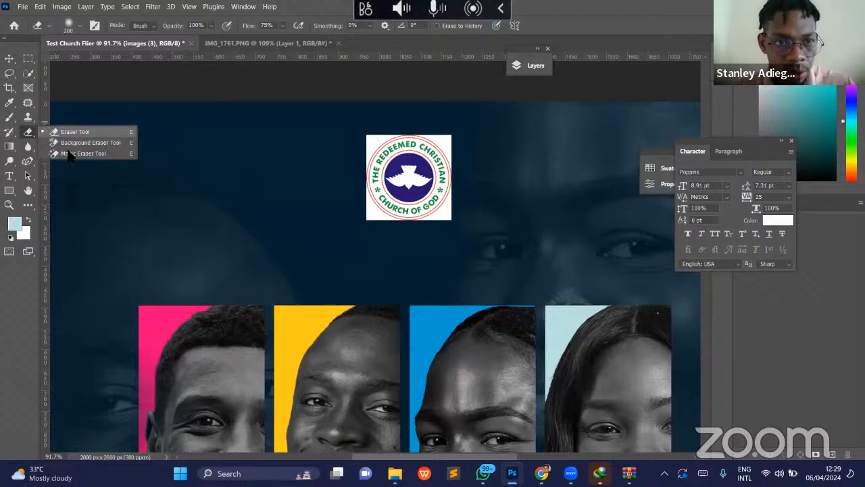
pyautogui.click(71, 154)
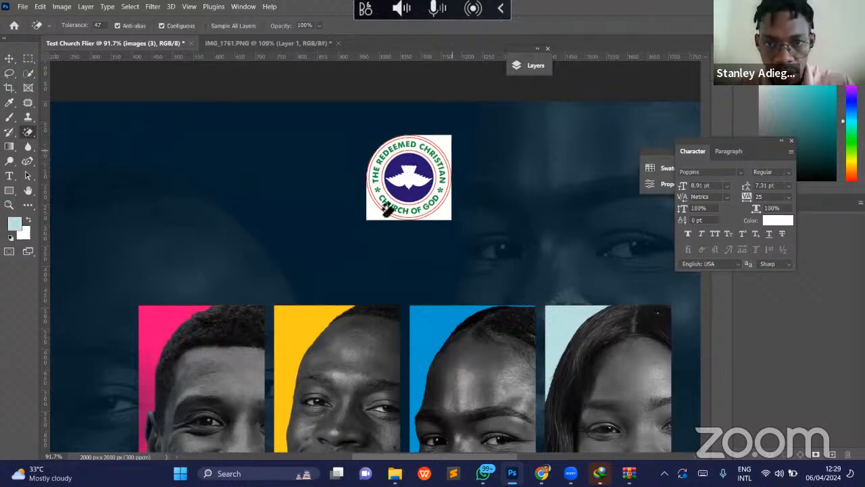
pyautogui.click(446, 211)
pyautogui.click(447, 209)
# - Move the RCCG logo slightly down towards the portraits and deselect it
pyautogui.press('z')
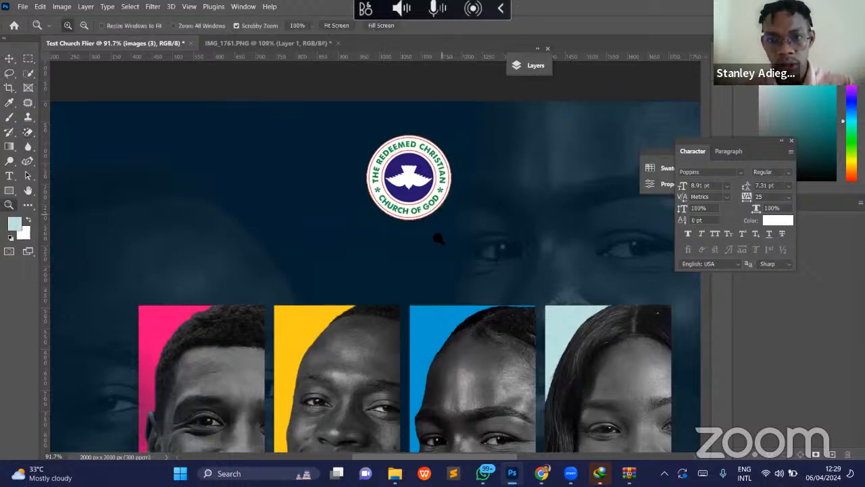
pyautogui.moveTo(494, 254); pyautogui.dragTo(438, 245)
pyautogui.moveTo(475, 302); pyautogui.dragTo(496, 311)
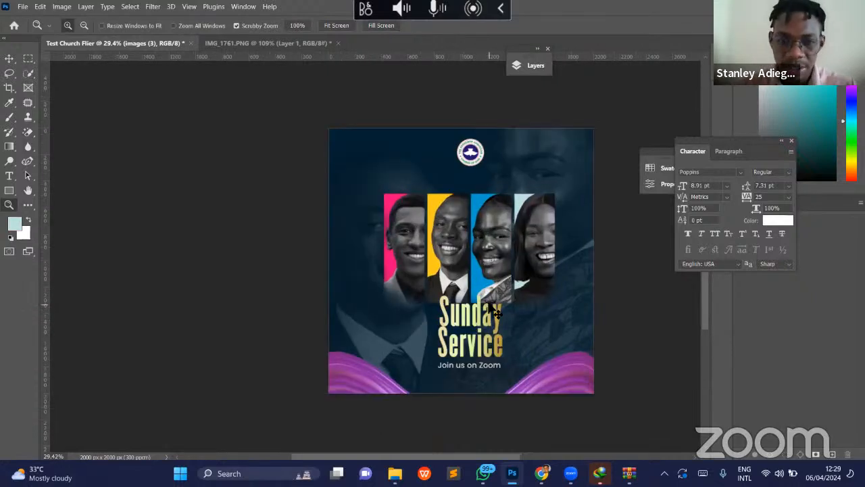
pyautogui.press('v')
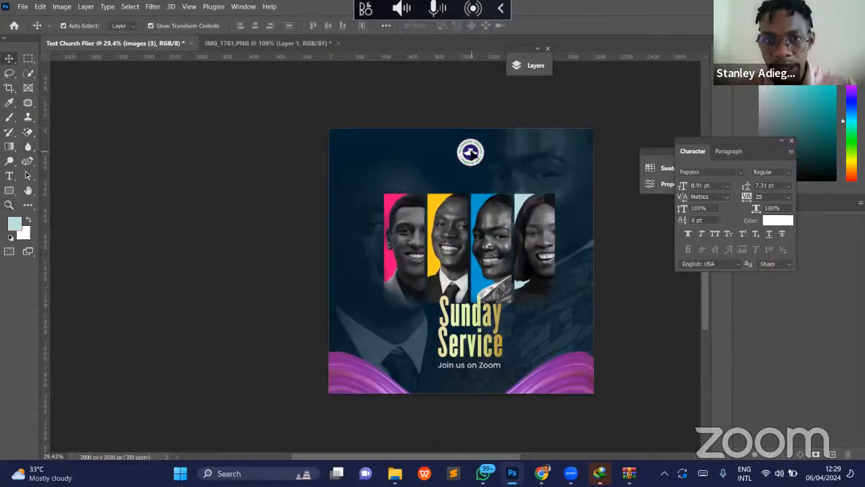
pyautogui.moveTo(472, 155); pyautogui.dragTo(472, 161)
pyautogui.click(645, 302)
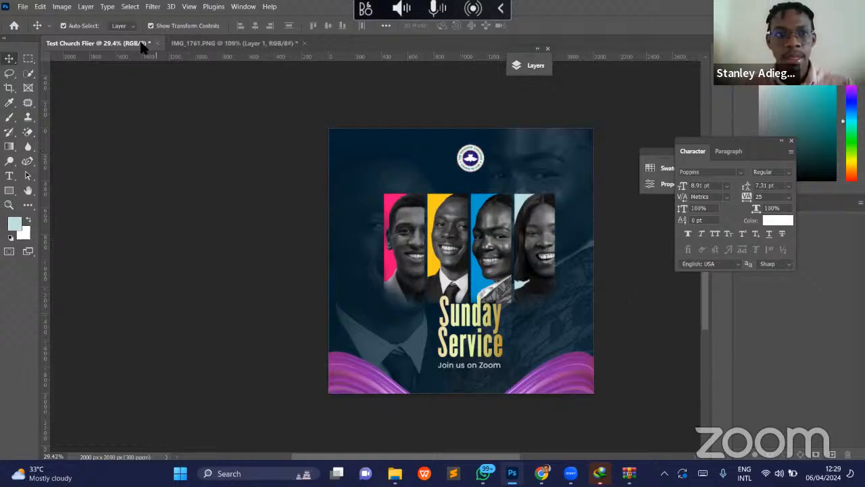
# - Compare the flier with the IMG_1761.PNG reference design and try nudging the yellow-background portrait down
pyautogui.click(231, 43)
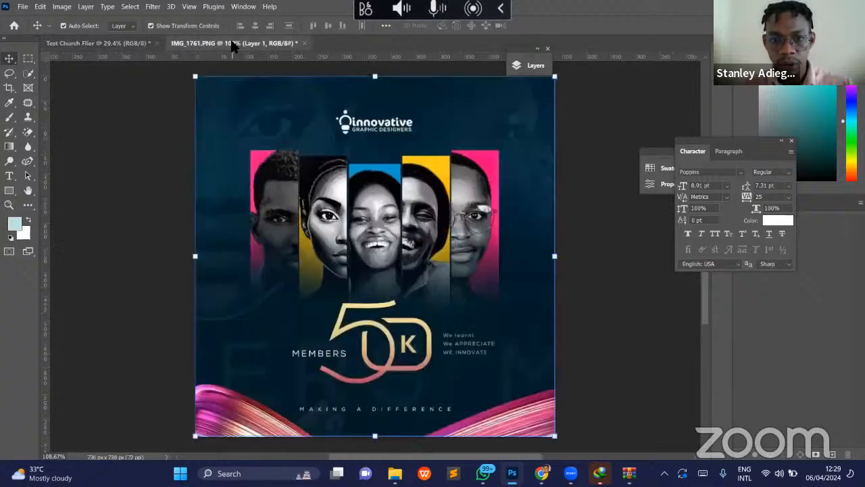
pyautogui.click(56, 42)
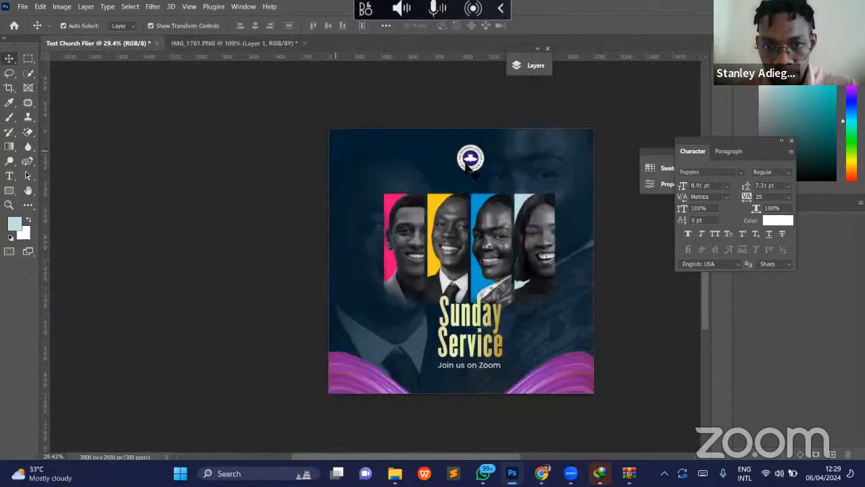
pyautogui.click(453, 221)
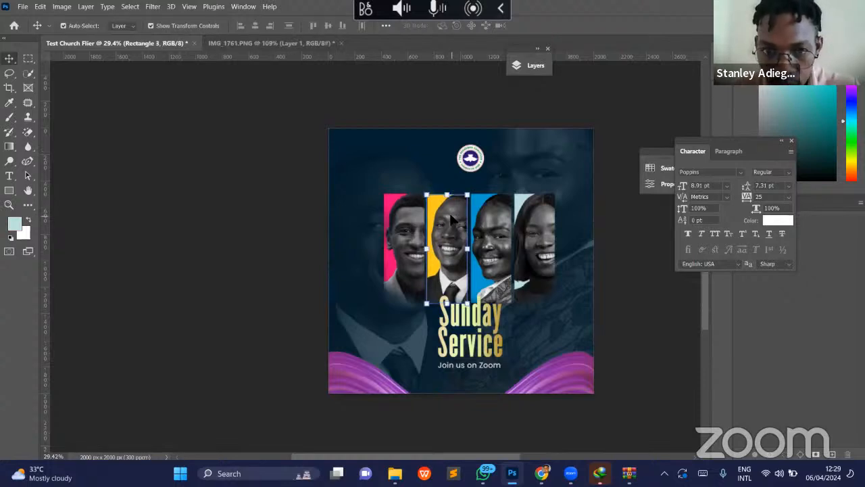
pyautogui.hotkey('shift', 'Down')
pyautogui.hotkey('shift', 'Down')
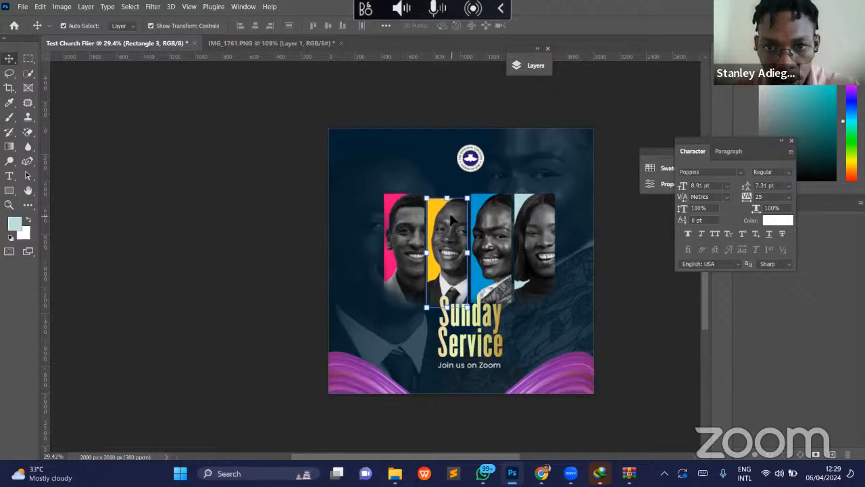
pyautogui.hotkey('shift', 'Down')
pyautogui.hotkey('ctrl', 'z')
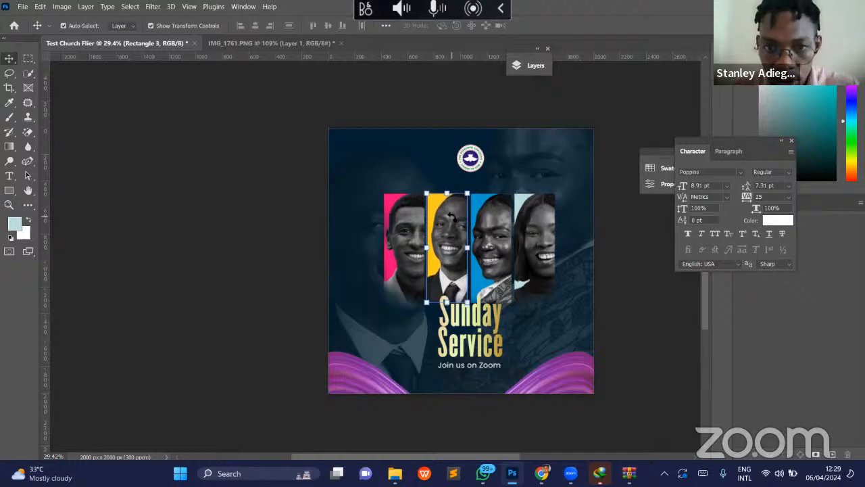
# - Lower the yellow and blue middle portraits together so their upper edges sit slightly below those of the outer two
pyautogui.click(488, 205)
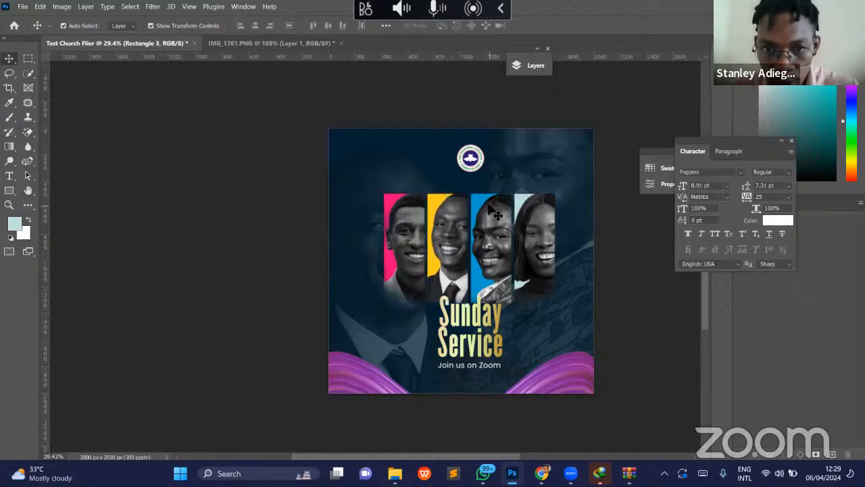
pyautogui.keyDown('shift'); pyautogui.click(453, 214); pyautogui.keyUp('shift')
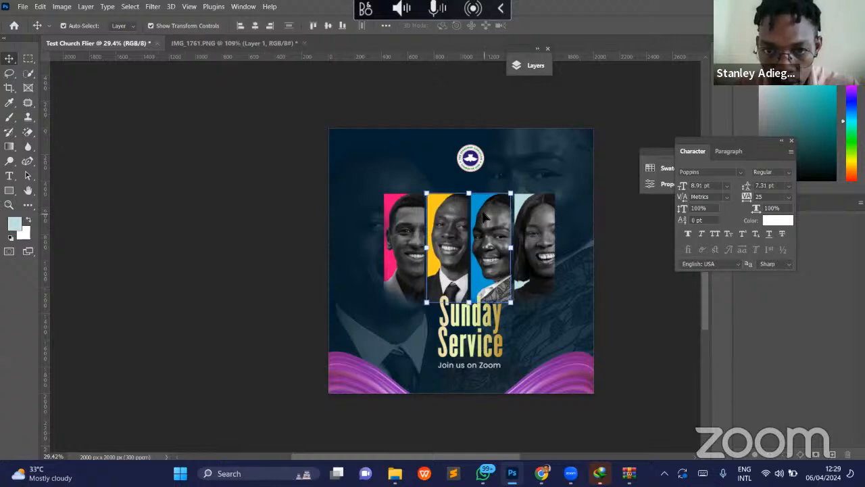
pyautogui.moveTo(484, 215); pyautogui.dragTo(484, 229)
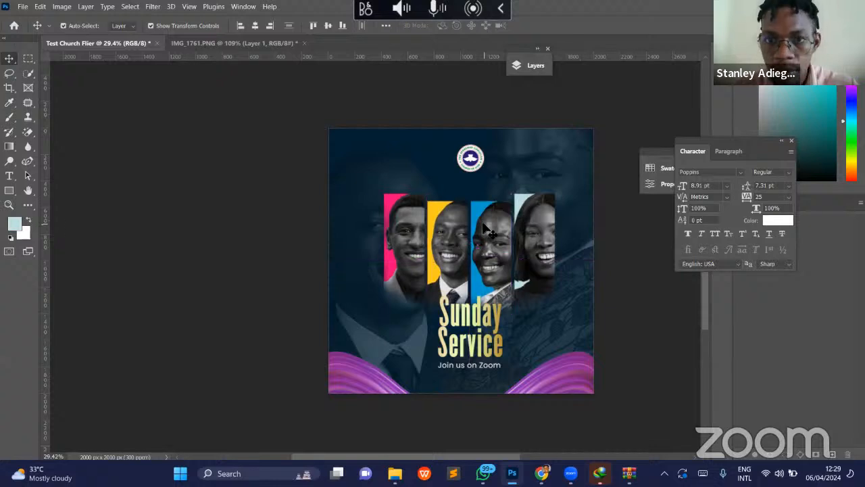
pyautogui.hotkey('shift', 'Down')
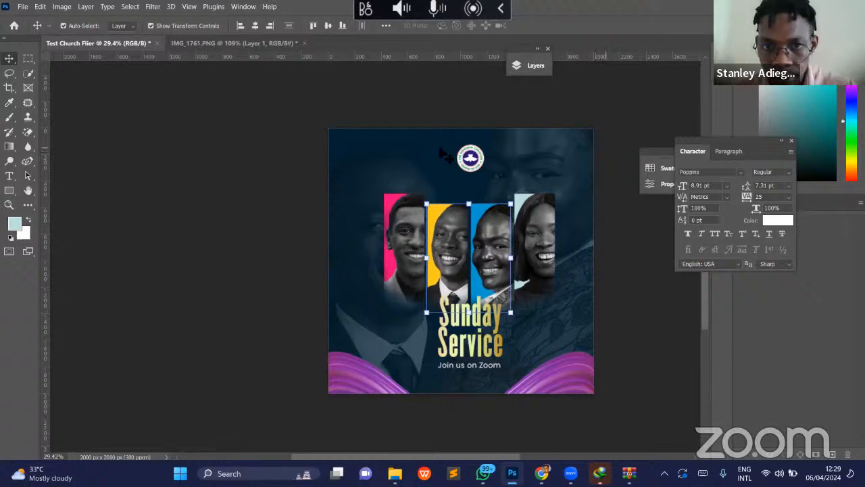
# - Try shifting the RCCG logo sideways to check its centring on the canvas
pyautogui.click(470, 159)
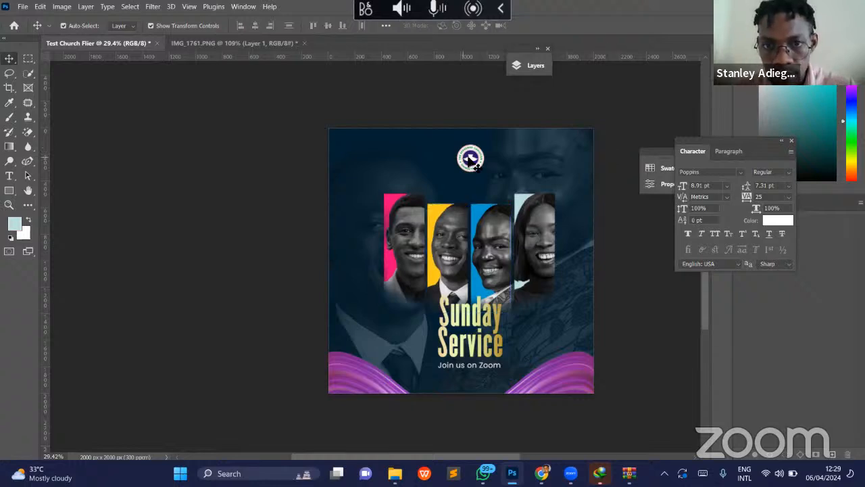
pyautogui.moveTo(476, 165); pyautogui.dragTo(463, 159)
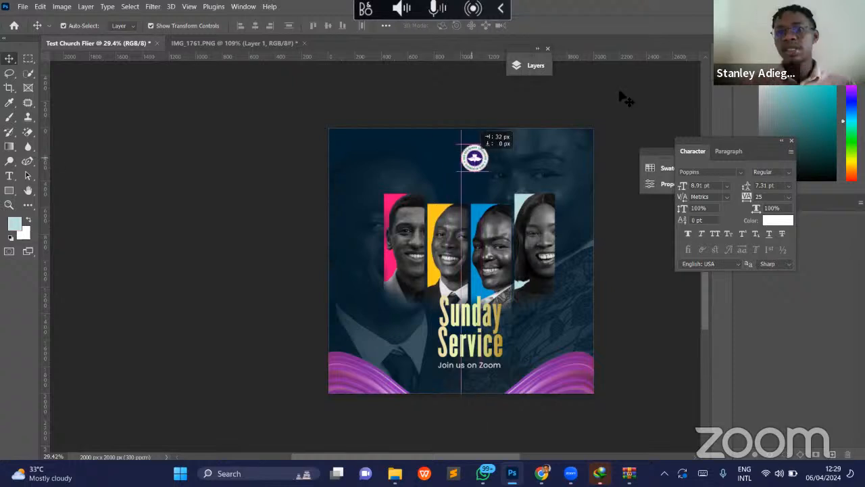
pyautogui.click(604, 118)
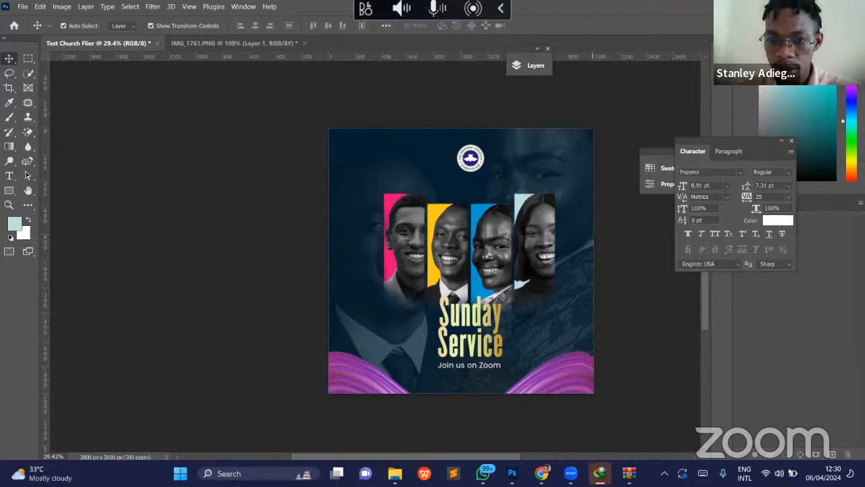
# - Save the flier as Test Church Flier.psd in Downloads with Maximize Compatibility enabled
pyautogui.rightClick(600, 474)
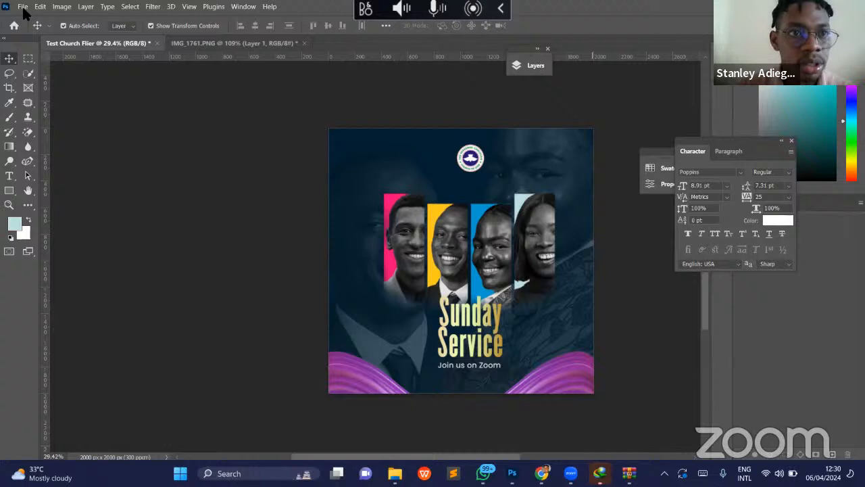
pyautogui.hotkey('alt', 'f')
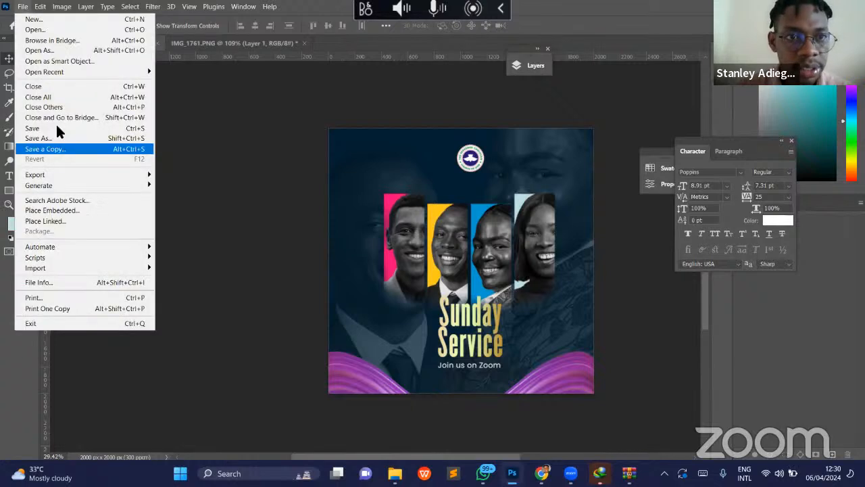
pyautogui.click(61, 129)
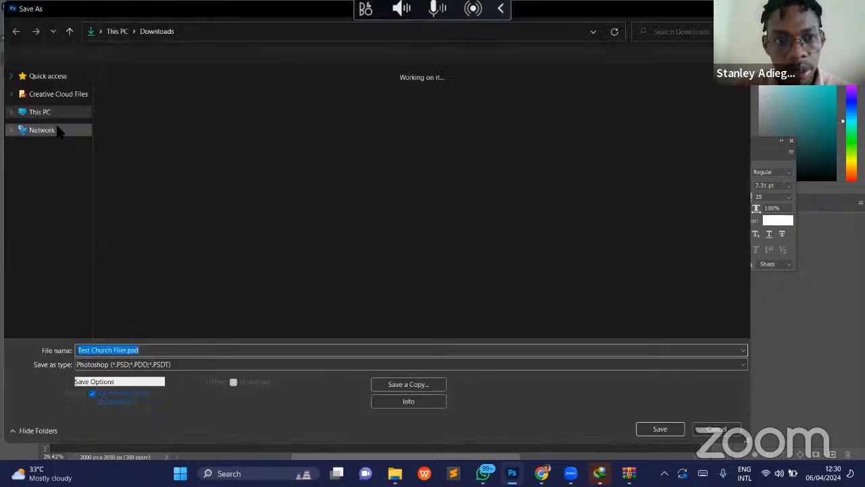
pyautogui.click(657, 432)
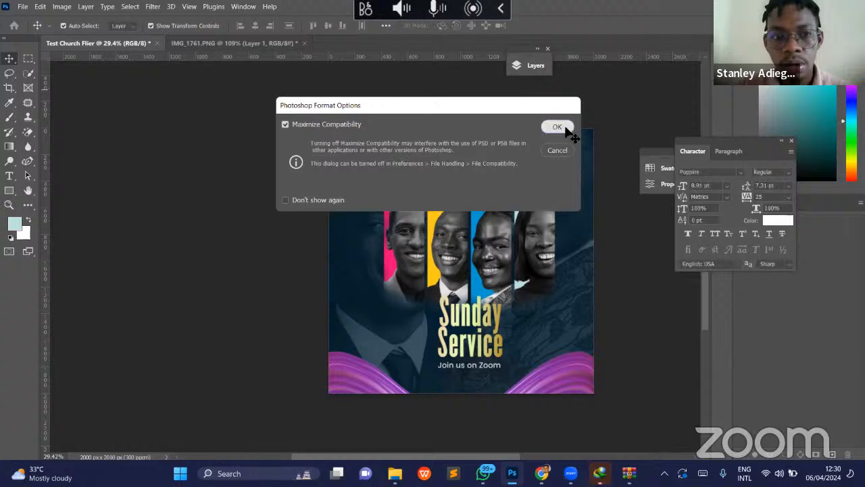
pyautogui.click(557, 127)
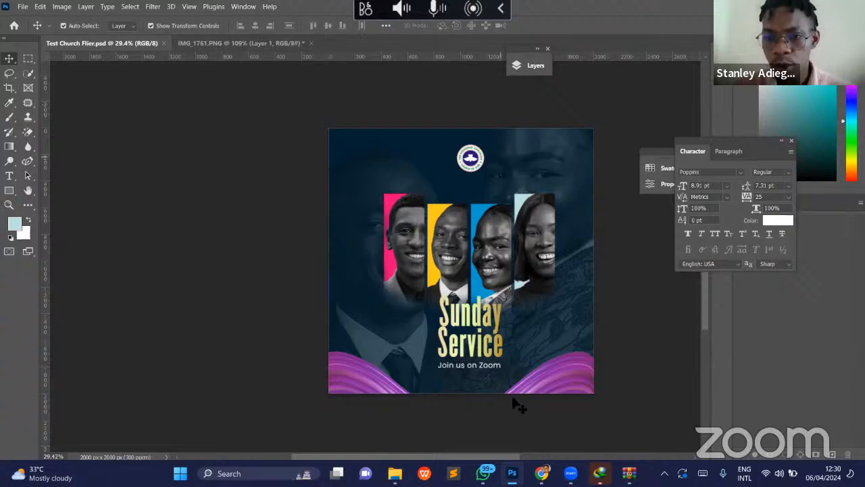
# - Download the Bible Study design IMG_1765.PNG from the Google Drive Projects folder in Chrome and return to Photoshop
pyautogui.moveTo(541, 473)
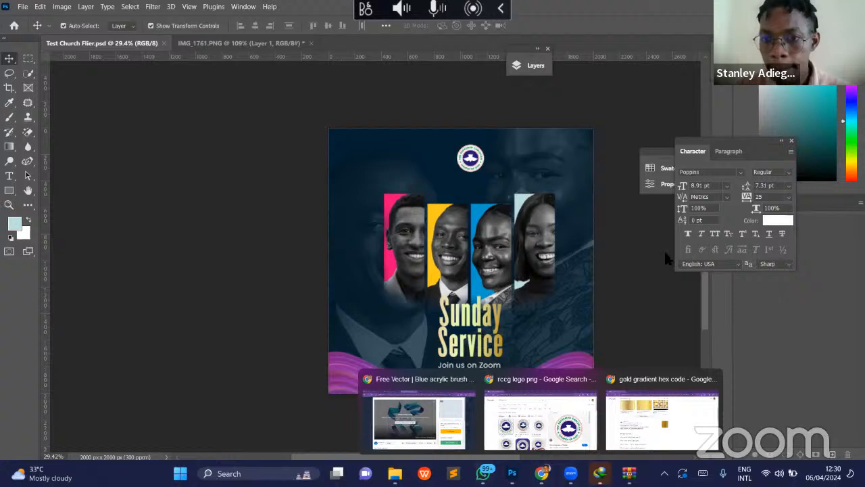
pyautogui.click(421, 418)
pyautogui.click(86, 12)
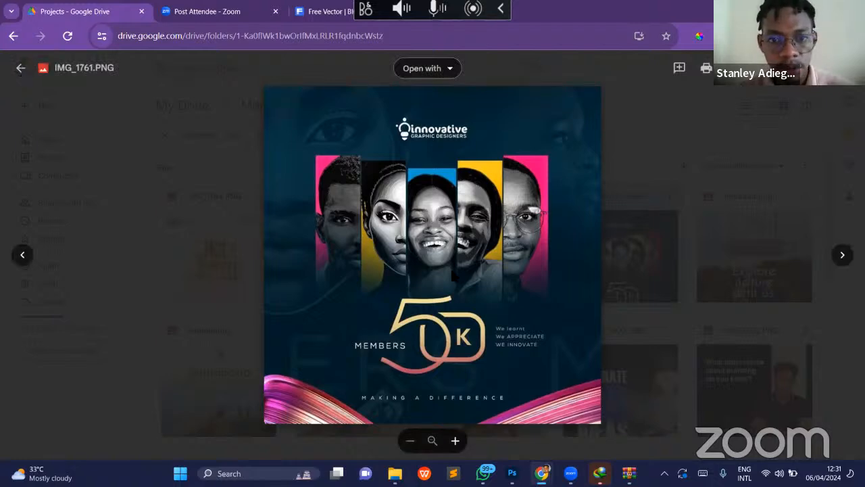
pyautogui.click(20, 69)
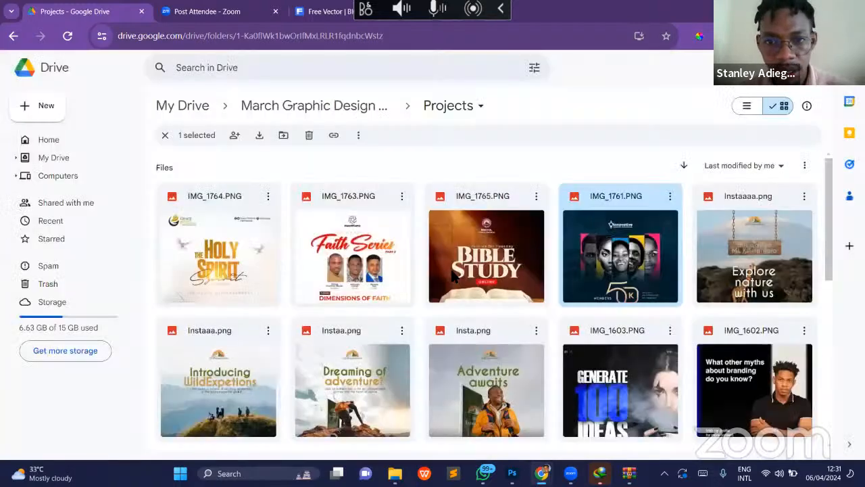
pyautogui.click(512, 272)
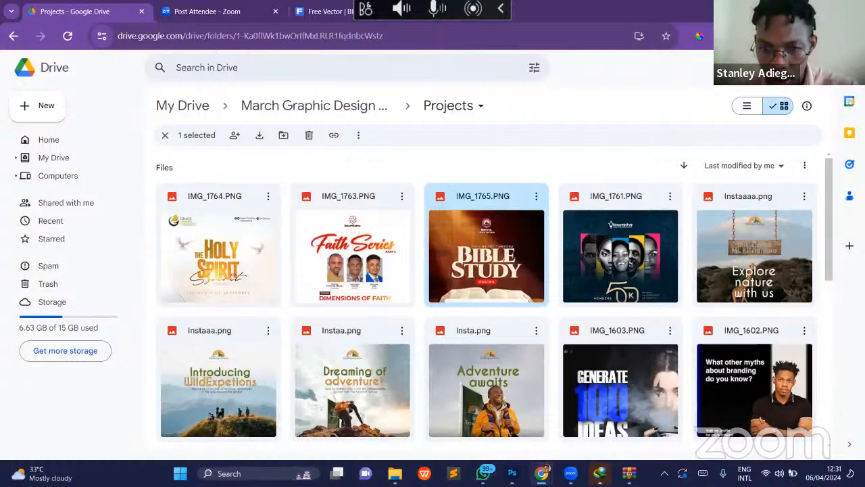
pyautogui.moveTo(483, 473)
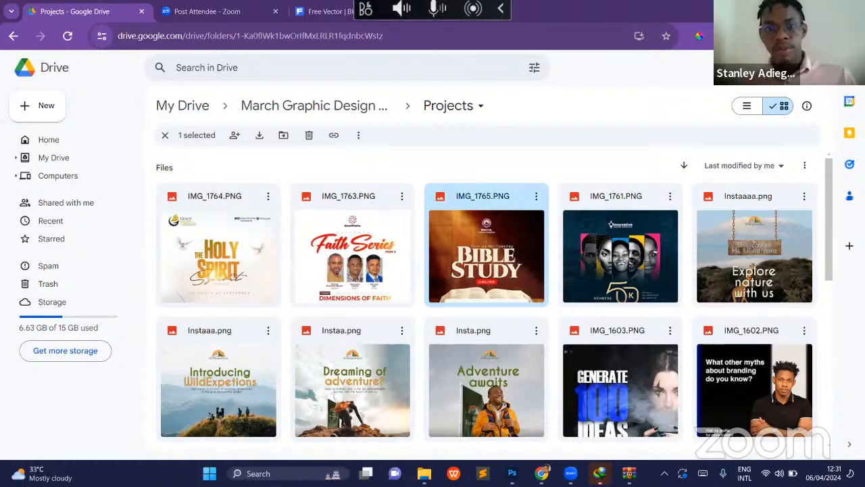
pyautogui.moveTo(512, 474)
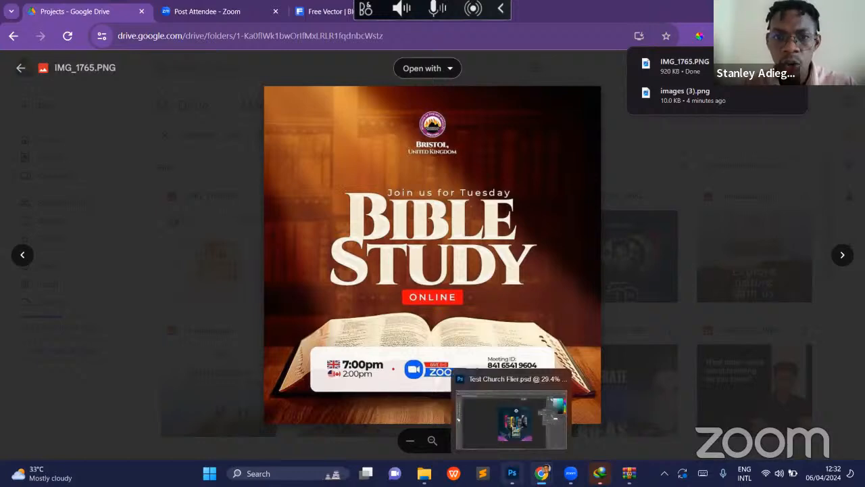
pyautogui.click(511, 473)
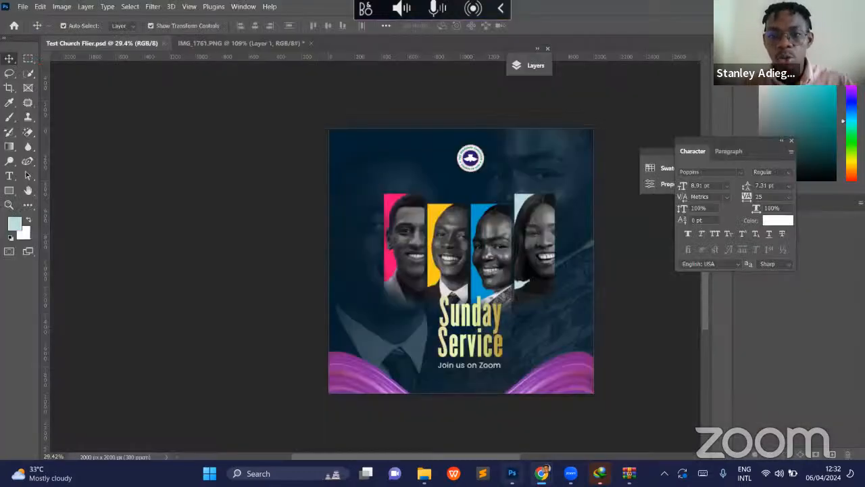
# - Switch to the Freepik page in Chrome, close the open brush-set preview and search the site for "library"
pyautogui.click(512, 474)
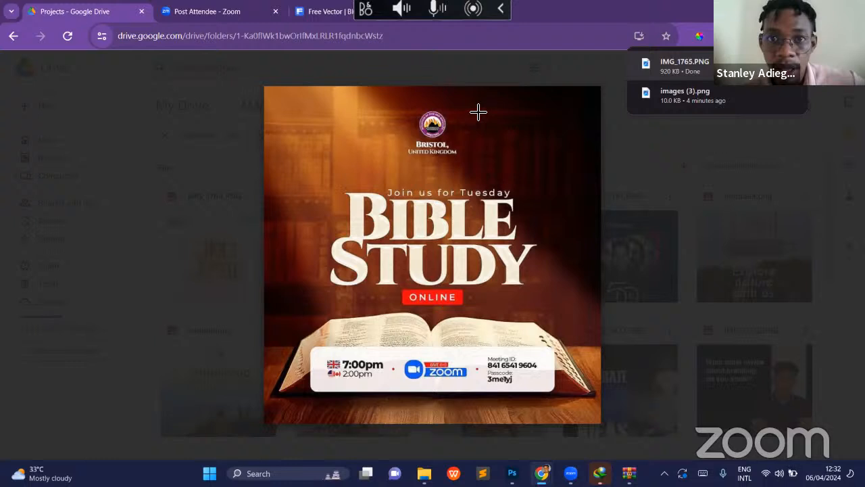
pyautogui.click(324, 12)
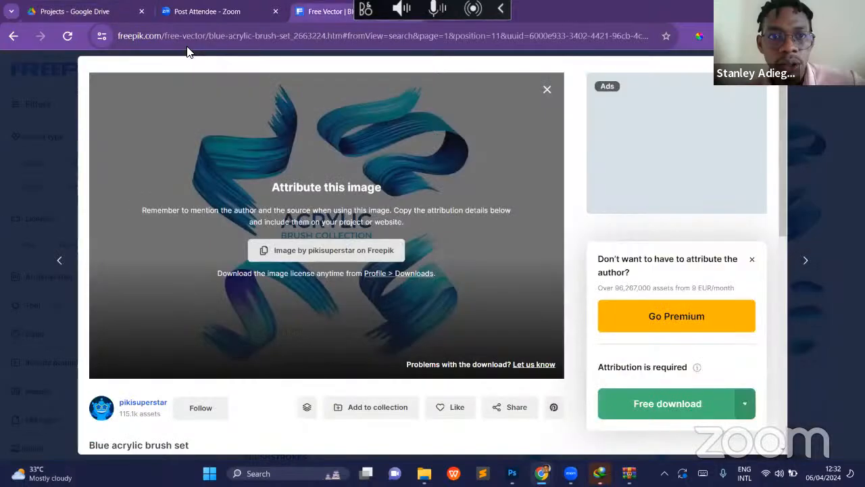
pyautogui.click(68, 87)
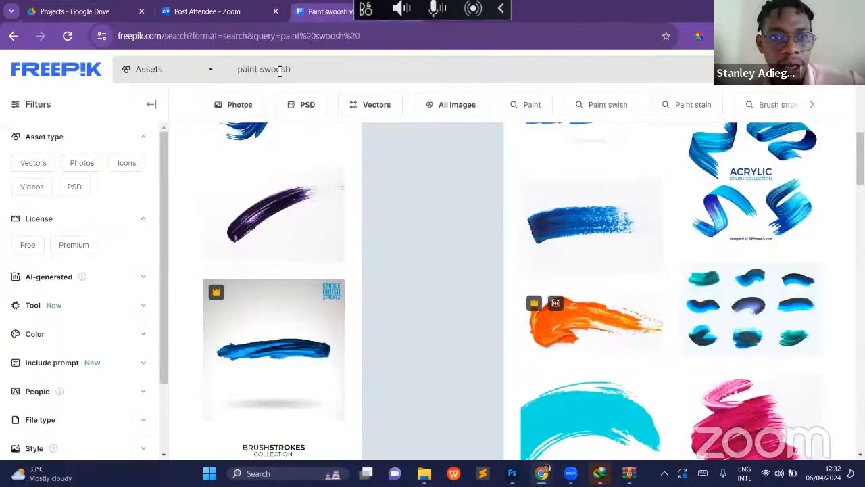
pyautogui.moveTo(292, 70); pyautogui.dragTo(276, 71)
pyautogui.hotkey('ctrl', 'a')
pyautogui.press('BackSpace')
pyautogui.write('library')
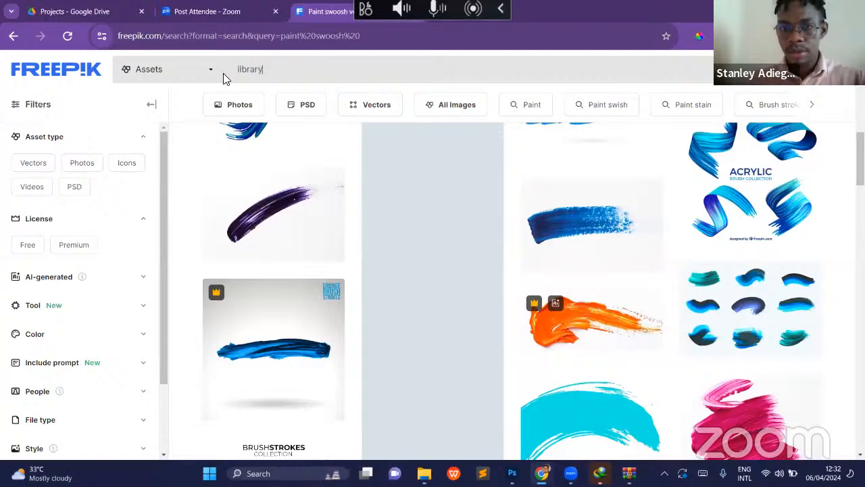
pyautogui.press('Return')
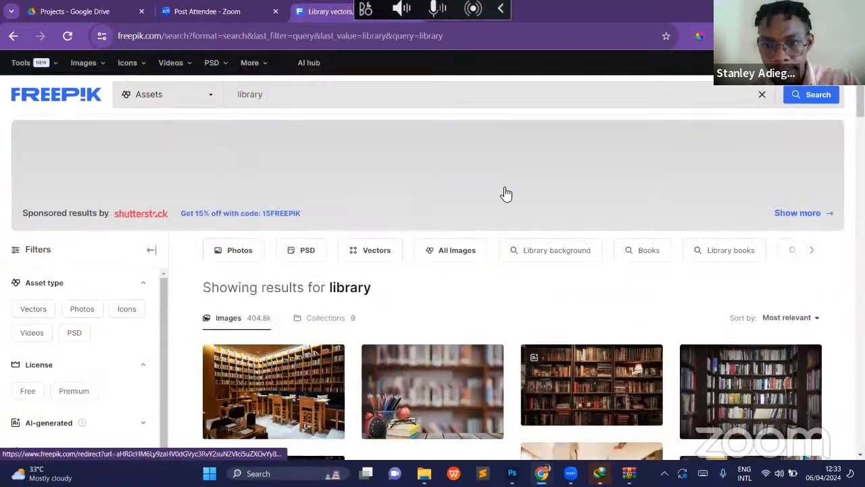
# - Browse the library results and download the free "Library with books" photo of dark wooden bookshelves
pyautogui.scroll(-3, 507, 194)
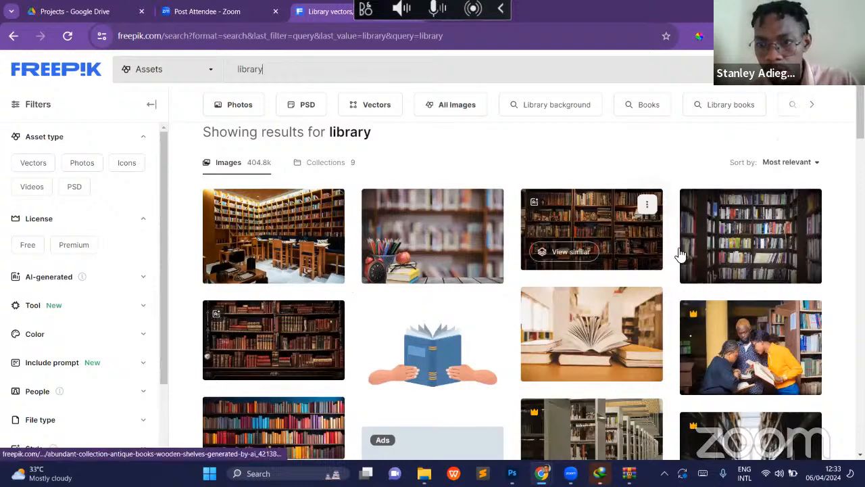
pyautogui.scroll(-5, 681, 253)
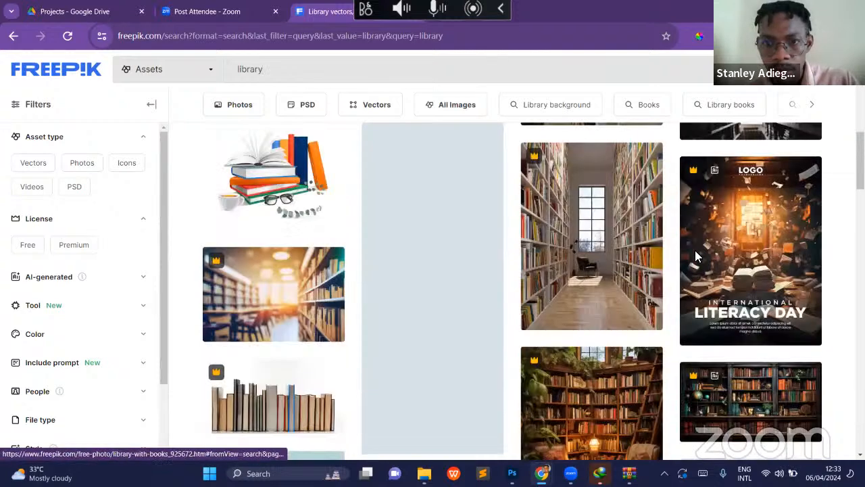
pyautogui.scroll(-5, 697, 255)
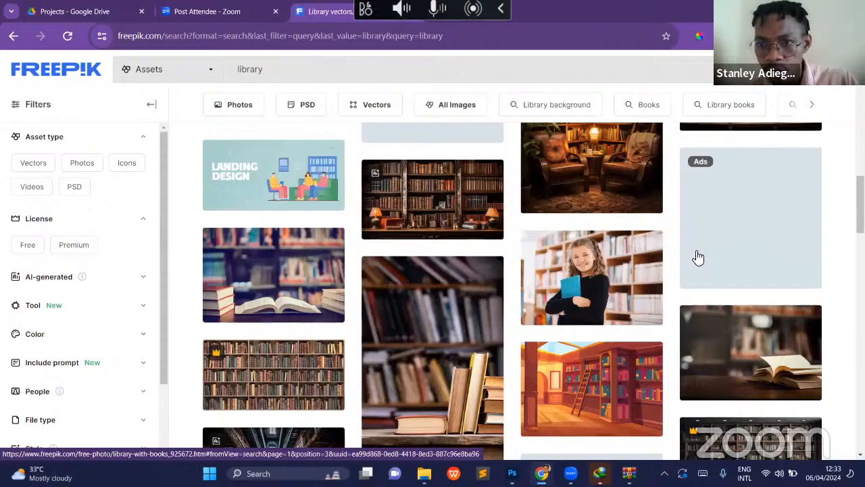
pyautogui.scroll(-3, 699, 257)
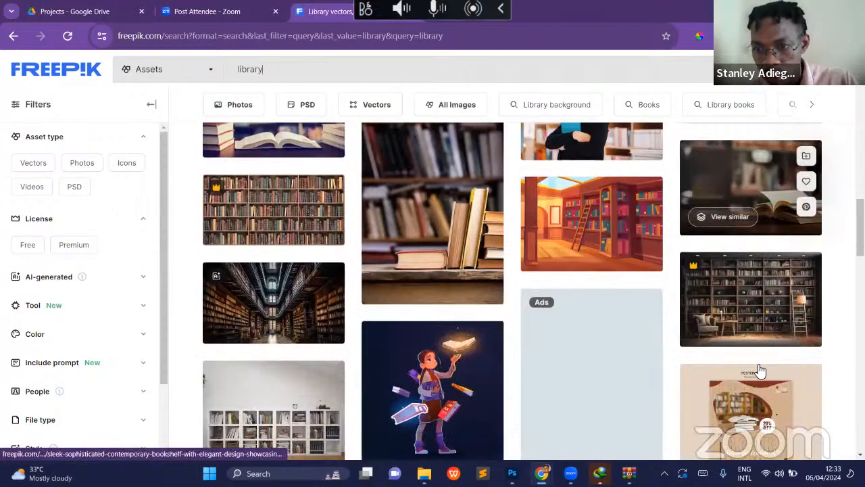
pyautogui.scroll(15, 760, 371)
pyautogui.click(703, 324)
pyautogui.click(687, 260)
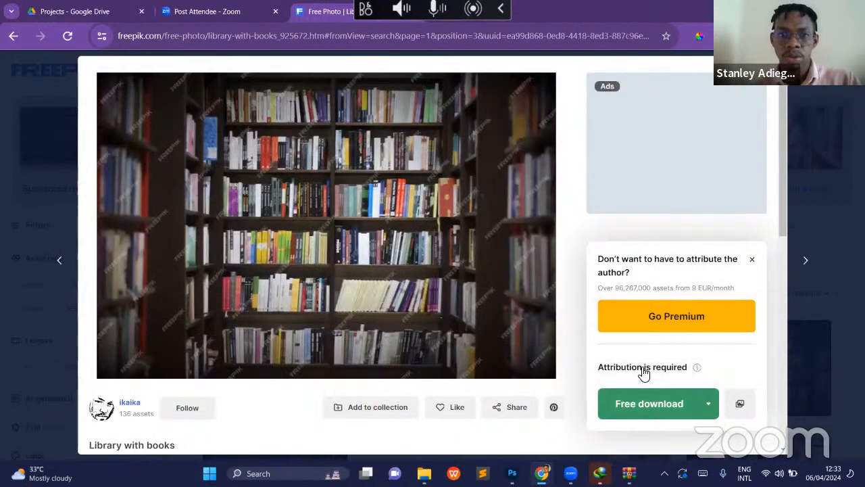
pyautogui.click(632, 404)
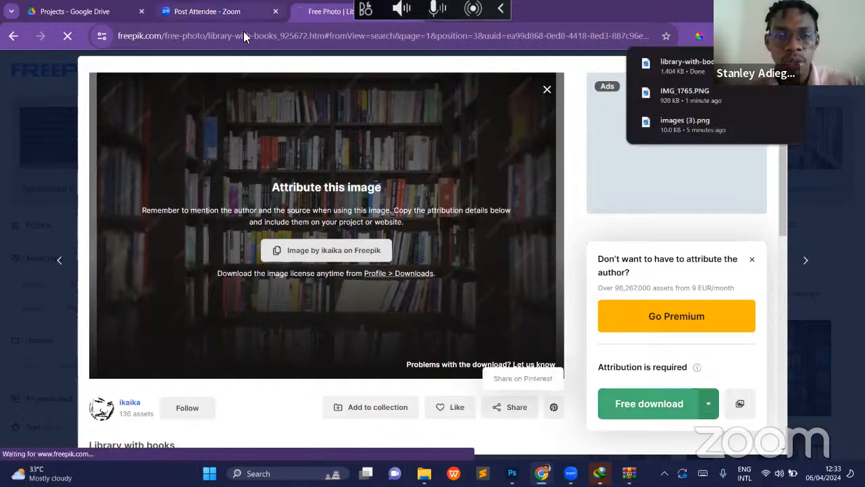
# - Check the Bible Study reference design in Google Drive, then return to Freepik and search for "bible on table"
pyautogui.click(88, 19)
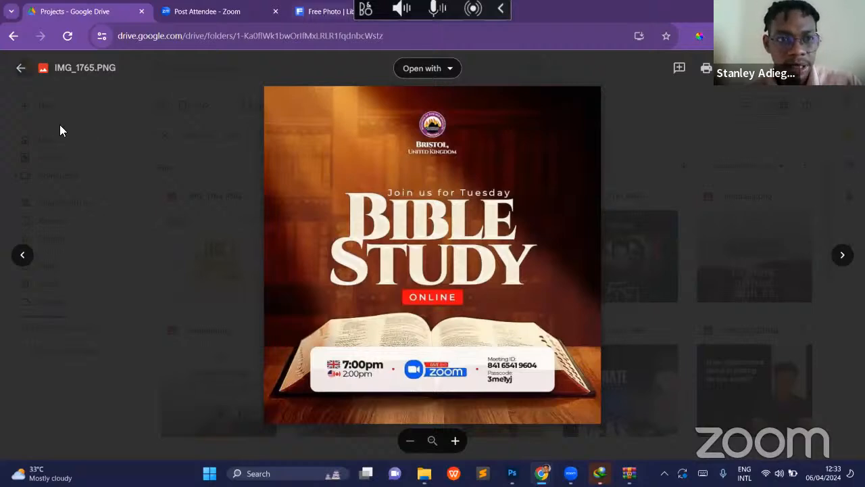
pyautogui.hotkey('ctrl', 'Tab')
pyautogui.hotkey('ctrl', 'Tab')
pyautogui.click(51, 98)
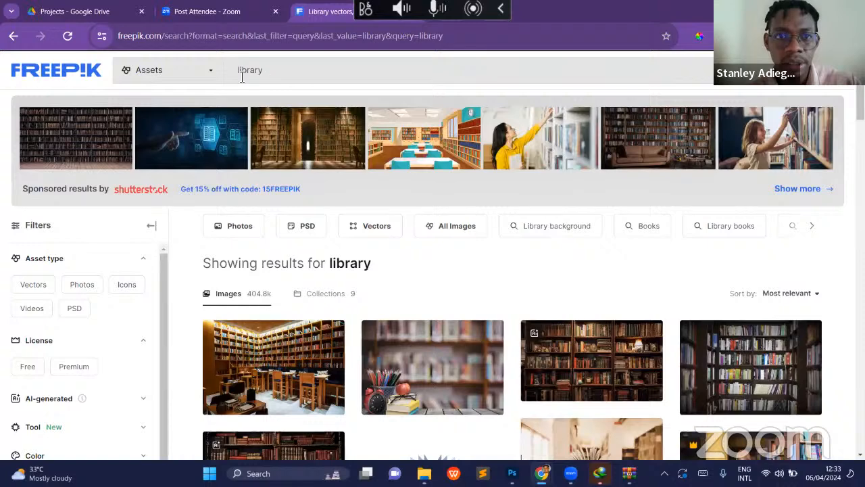
pyautogui.doubleClick(234, 76)
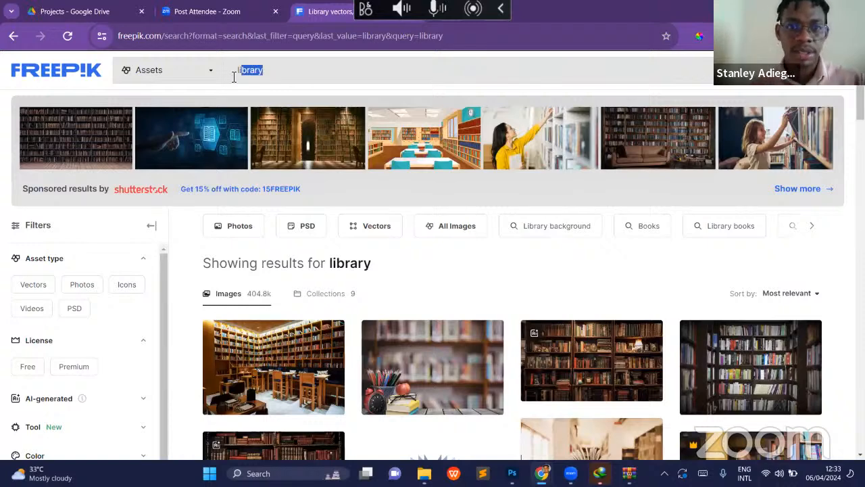
pyautogui.write('bible on table')
pyautogui.press('Return')
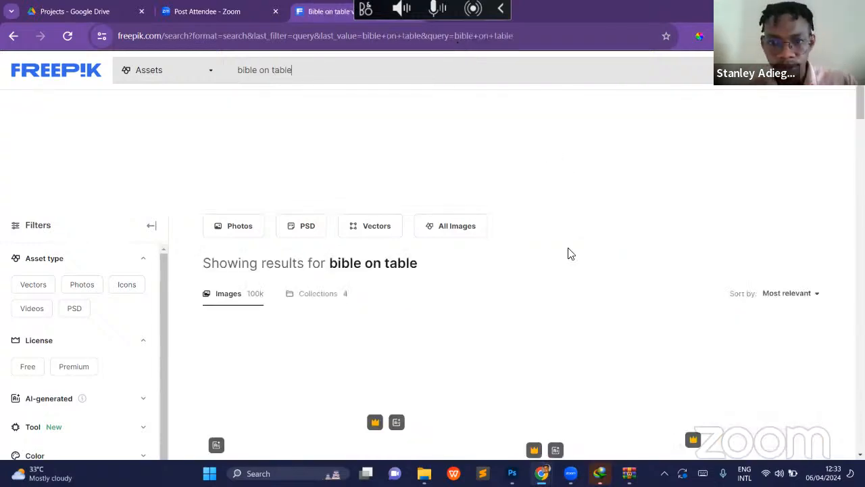
# - Examine the first page of "bible on table" results for an open Bible on a table resembling the reference design
pyautogui.scroll(-3, 576, 300)
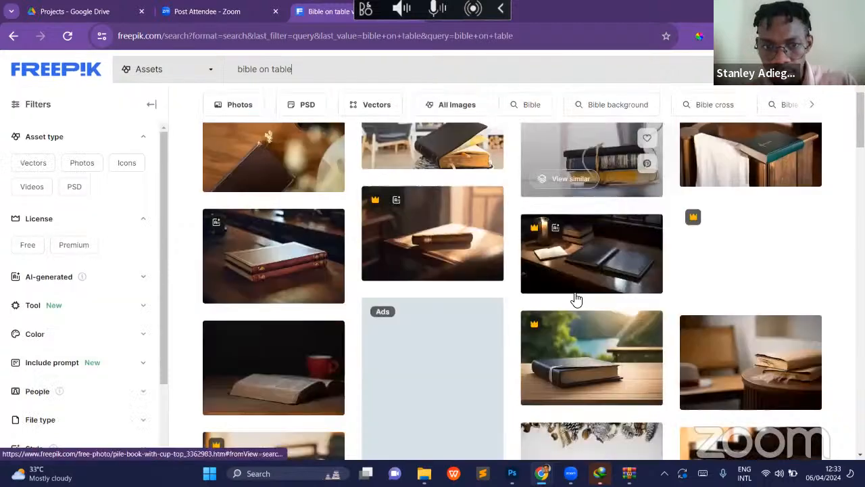
pyautogui.scroll(-2, 577, 299)
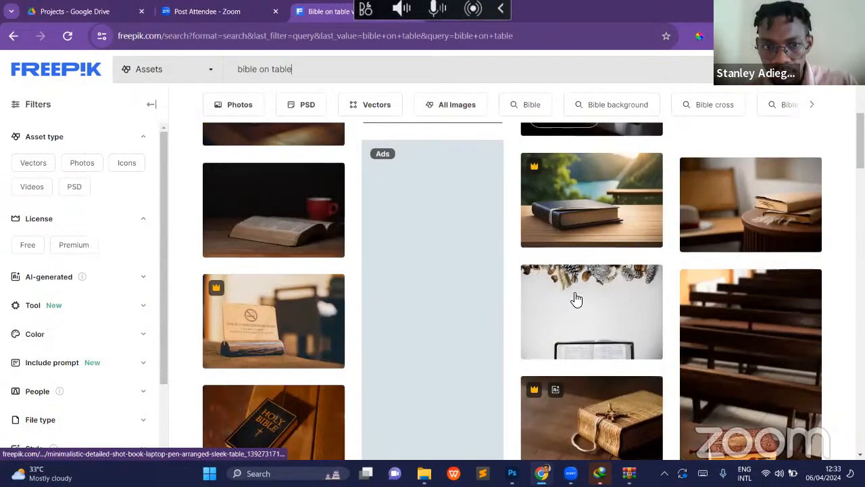
pyautogui.scroll(-5, 574, 297)
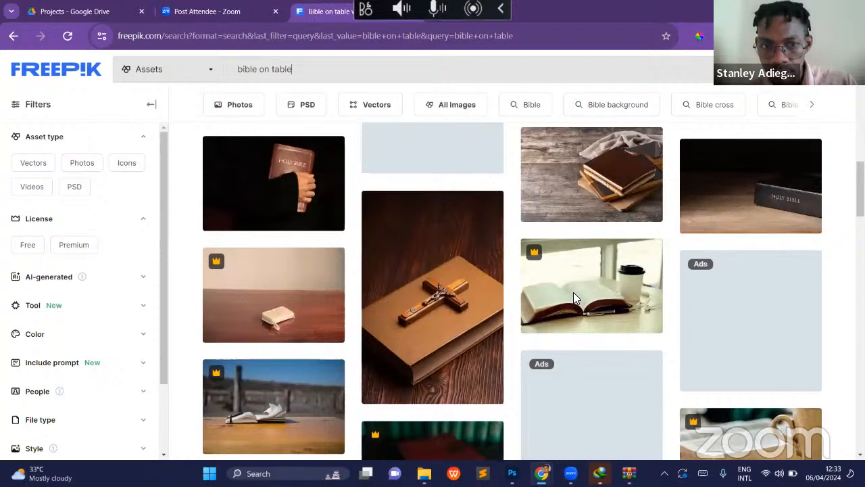
pyautogui.scroll(-5, 512, 350)
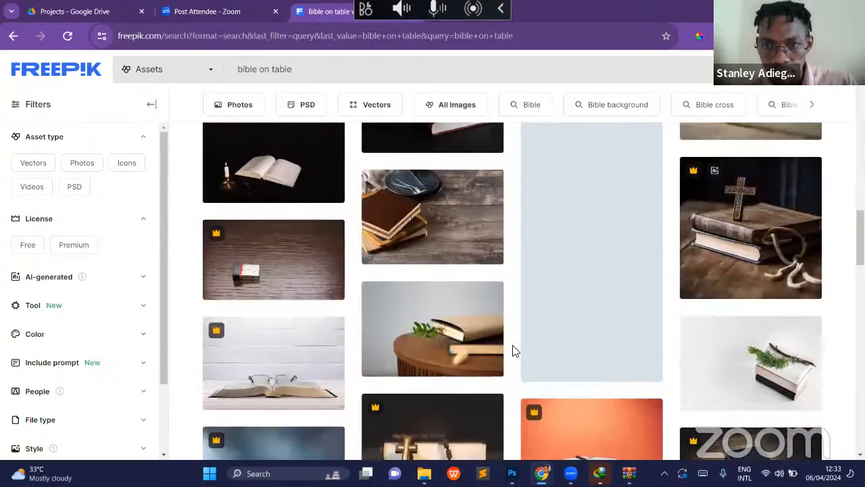
pyautogui.scroll(-3, 511, 349)
pyautogui.scroll(-1, 511, 349)
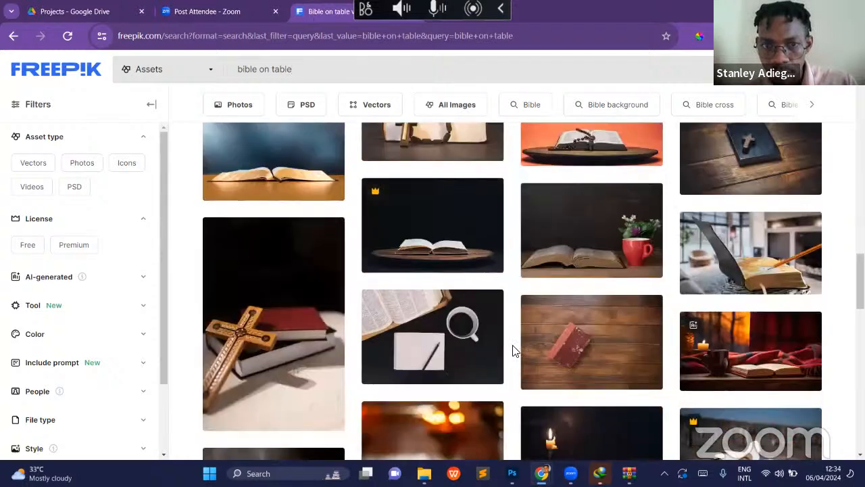
pyautogui.scroll(-3, 512, 349)
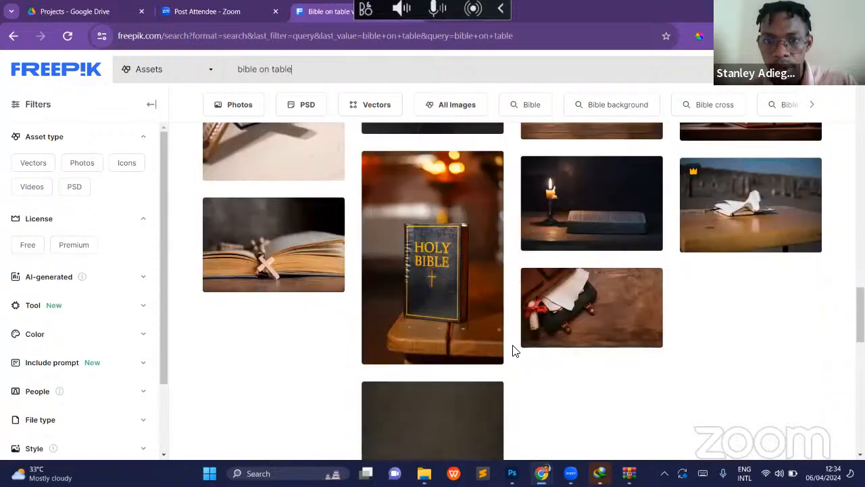
pyautogui.scroll(-2, 512, 349)
pyautogui.scroll(-1, 512, 350)
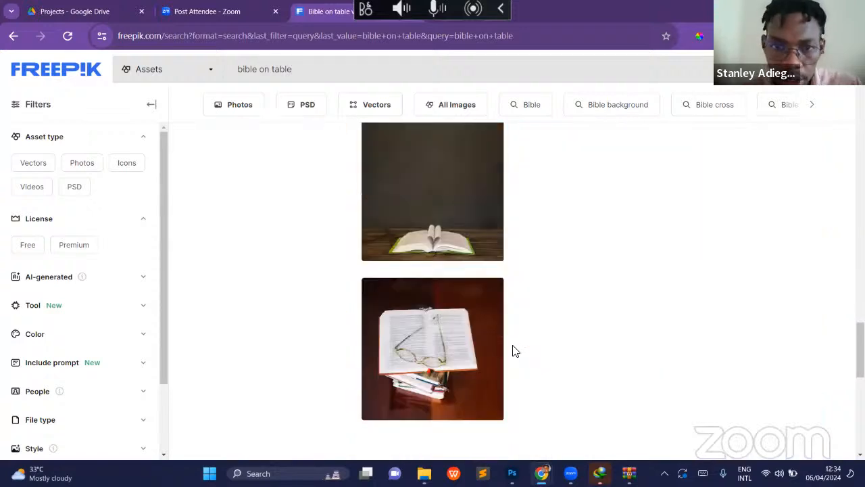
pyautogui.scroll(-1, 512, 350)
pyautogui.scroll(3, 512, 349)
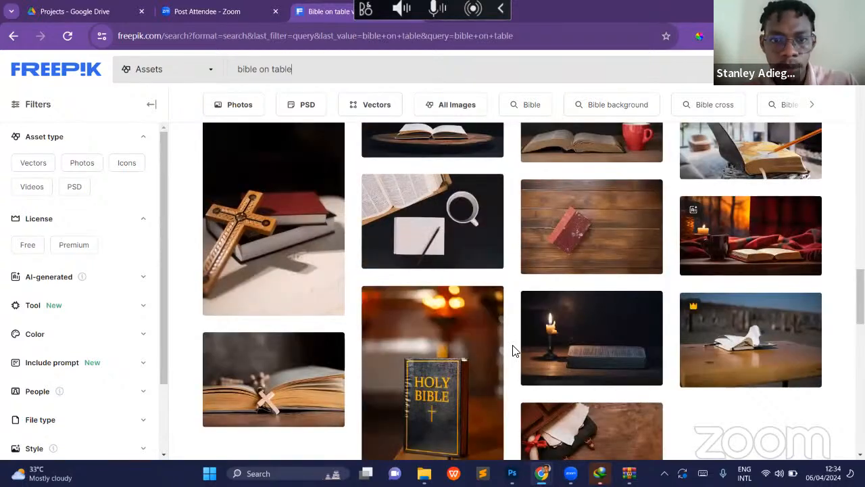
pyautogui.scroll(-3, 513, 351)
pyautogui.scroll(-5, 523, 223)
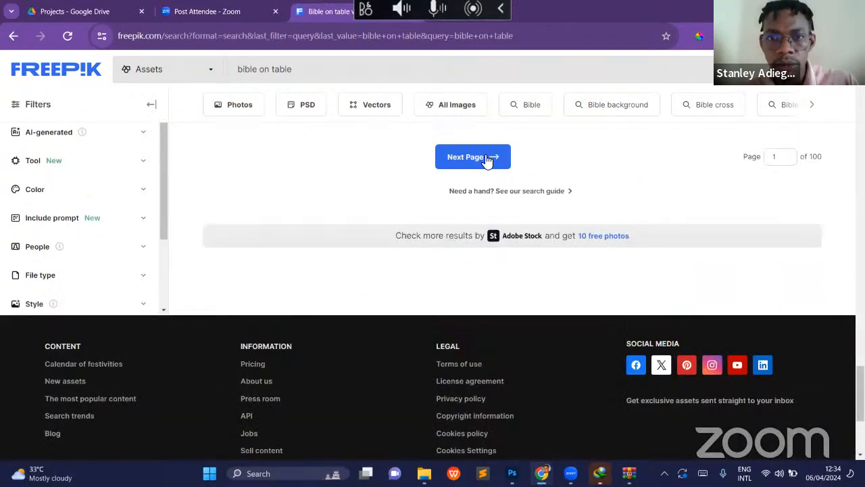
# - Open page 2 of the "bible on table" results and look through its photos for a suitable open Bible
pyautogui.click(487, 159)
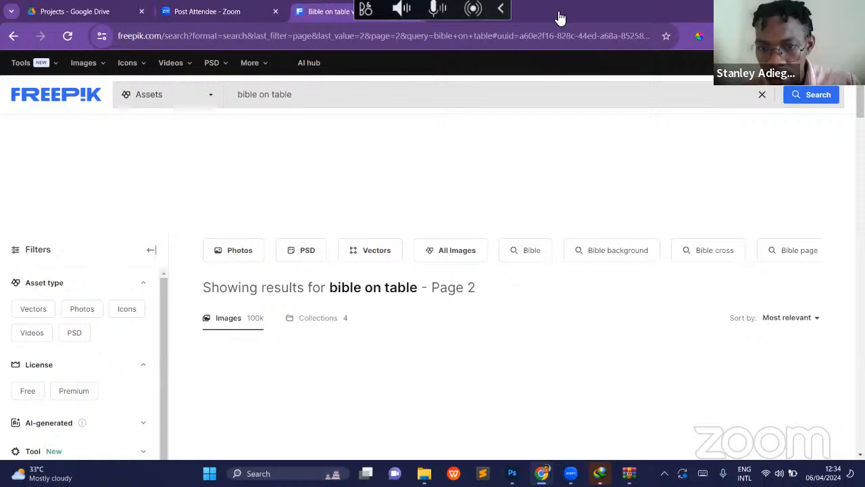
pyautogui.scroll(-4, 536, 252)
pyautogui.scroll(-5, 536, 251)
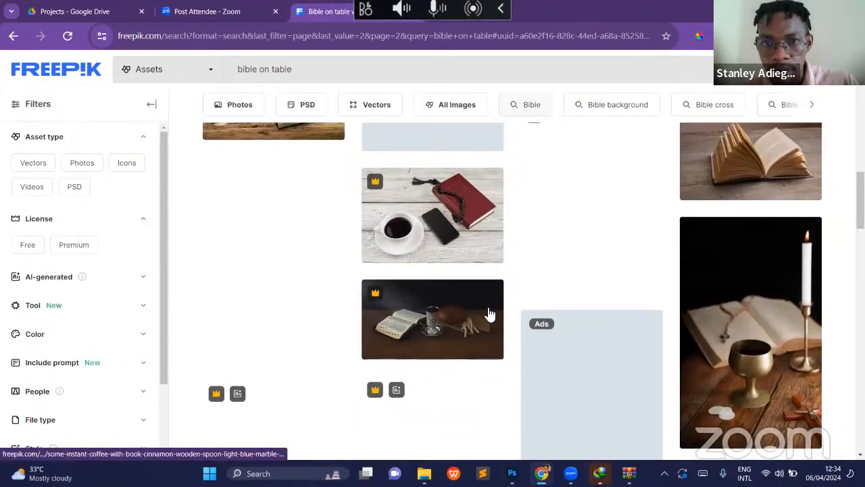
pyautogui.scroll(-4, 489, 313)
pyautogui.scroll(-1, 490, 315)
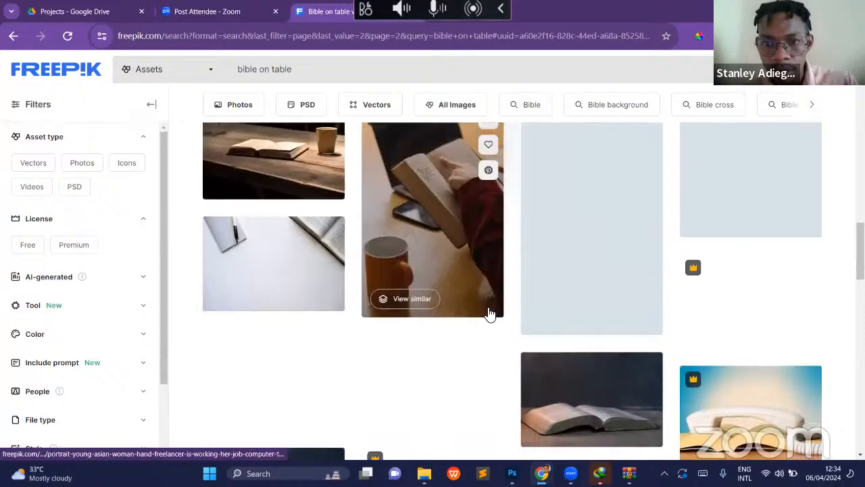
pyautogui.scroll(-3, 490, 314)
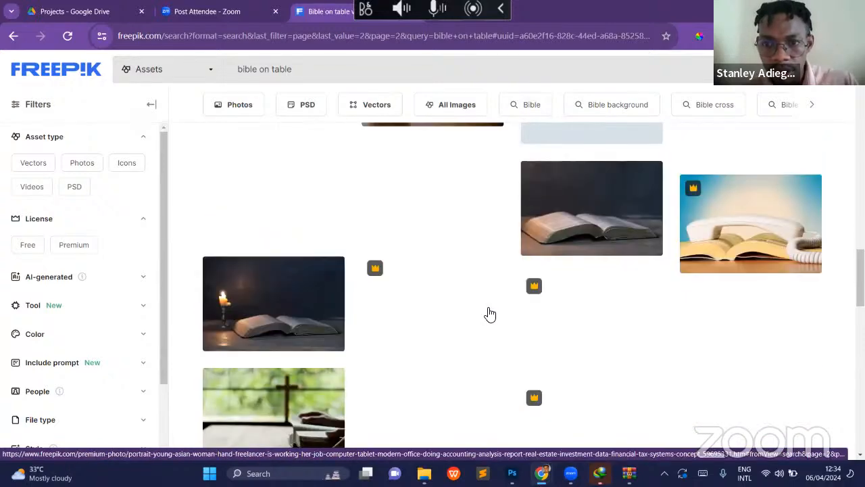
pyautogui.scroll(-2, 490, 314)
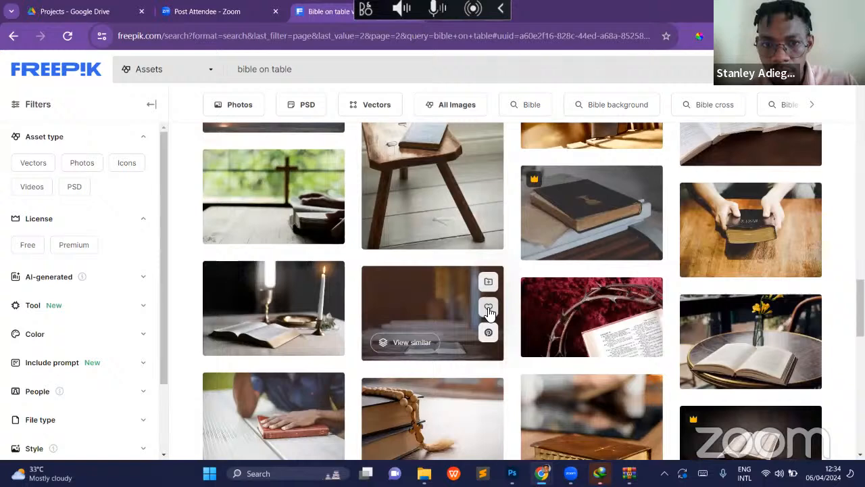
pyautogui.scroll(-5, 490, 313)
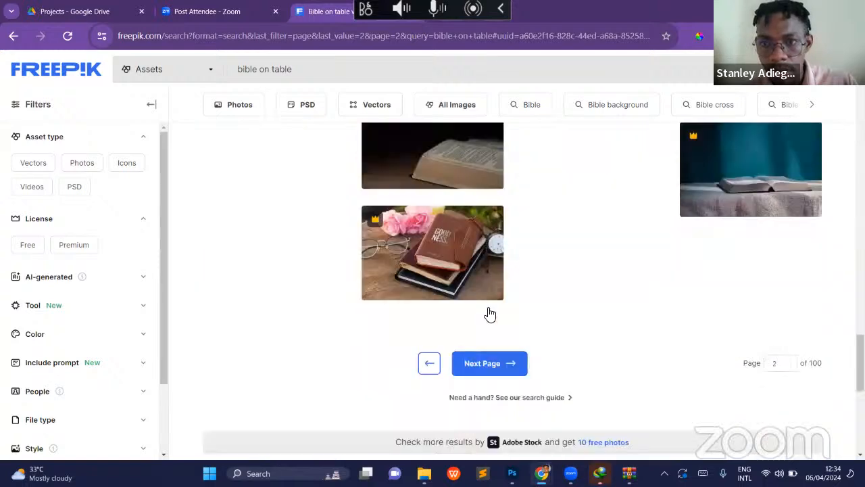
pyautogui.scroll(2, 490, 315)
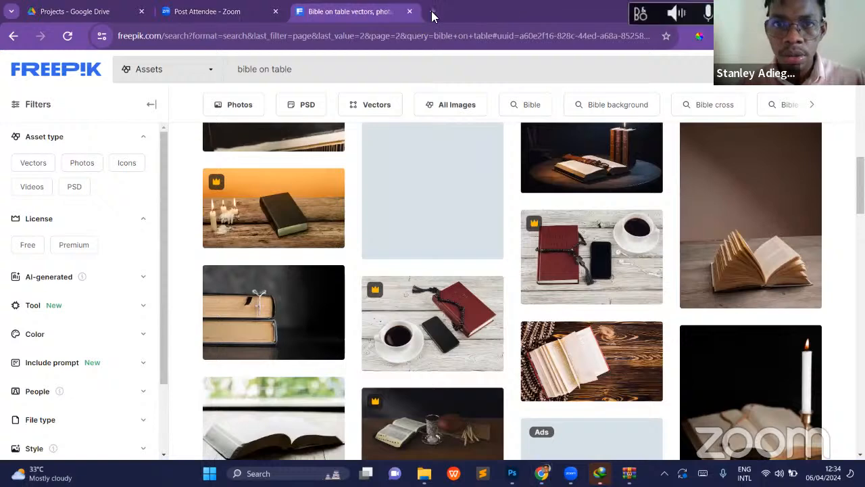
# - Search Google for "bible on table" in a new browser tab
pyautogui.click(432, 13)
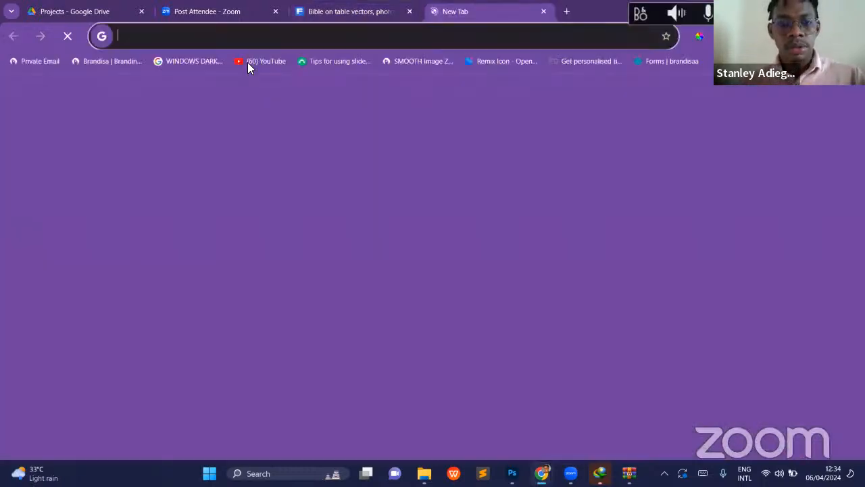
pyautogui.write('bib')
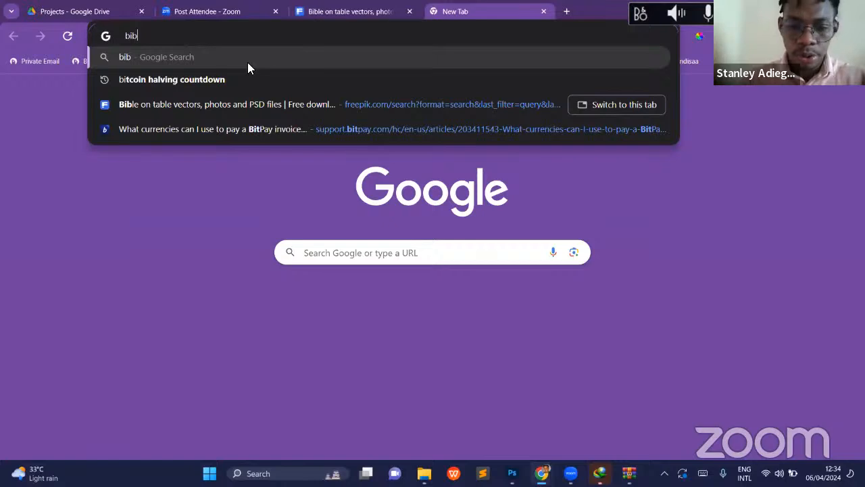
pyautogui.write('le on ')
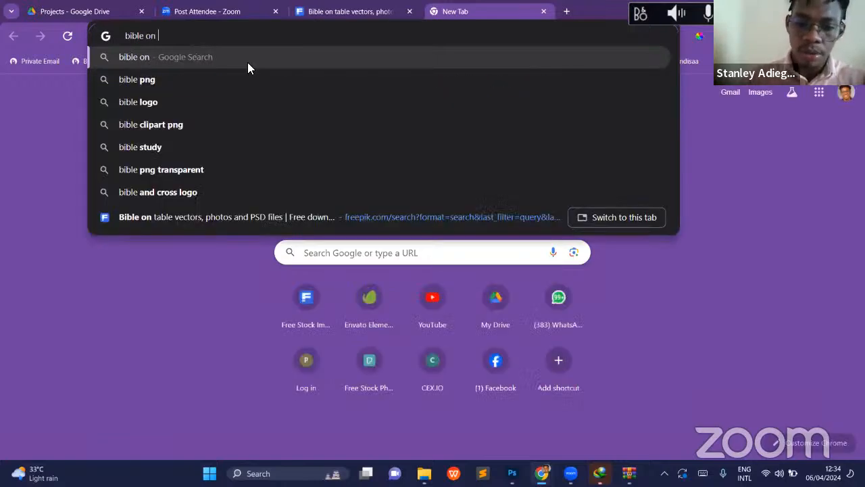
pyautogui.write('table')
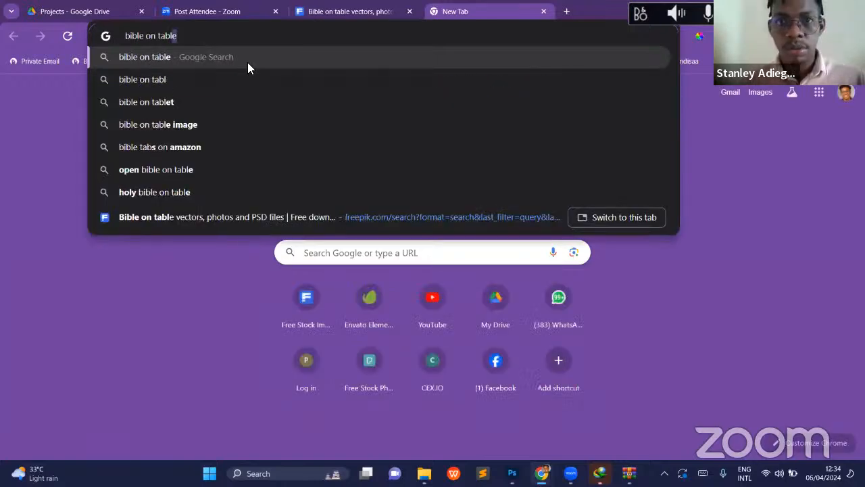
pyautogui.press('Return')
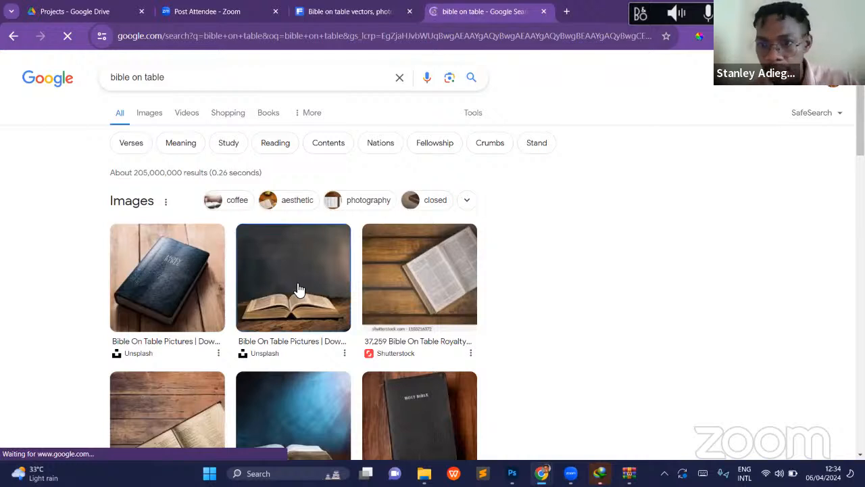
# - Preview the Unsplash photo of an open Bible on a dark wooden table and examine its related images for a suitable match
pyautogui.click(300, 289)
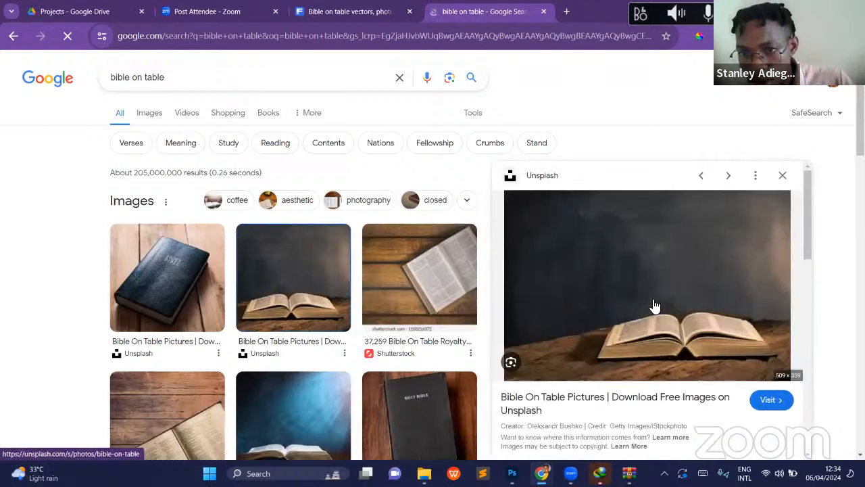
pyautogui.scroll(-2, 655, 306)
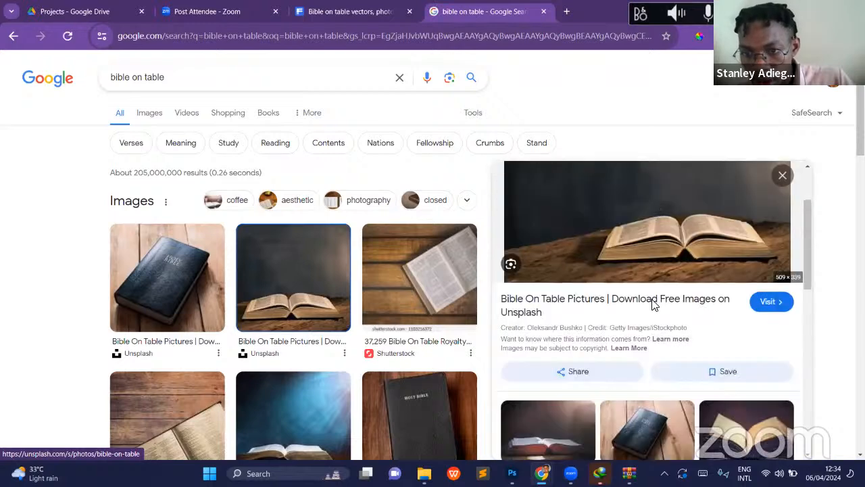
pyautogui.scroll(-2, 655, 306)
pyautogui.scroll(-4, 655, 306)
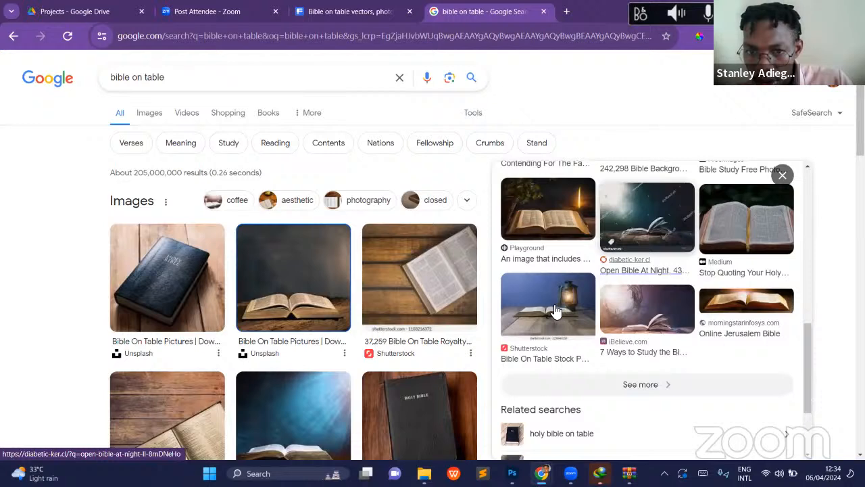
pyautogui.scroll(-2, 723, 315)
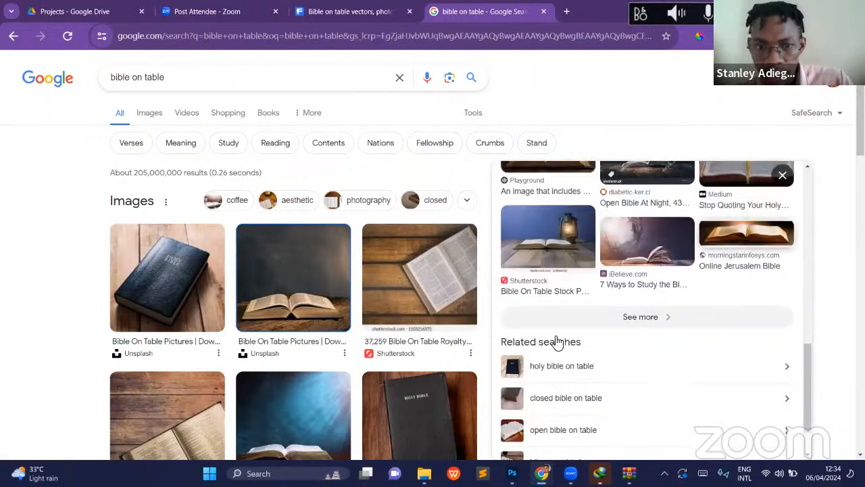
pyautogui.scroll(-2, 608, 304)
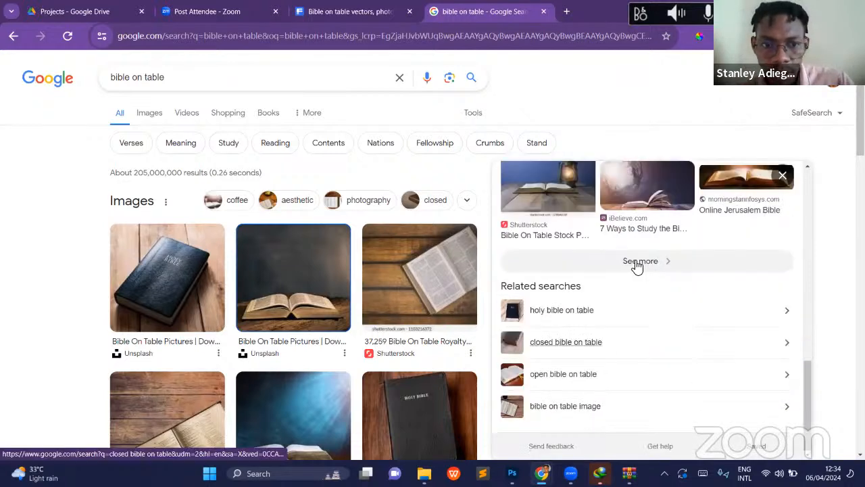
pyautogui.scroll(10, 637, 265)
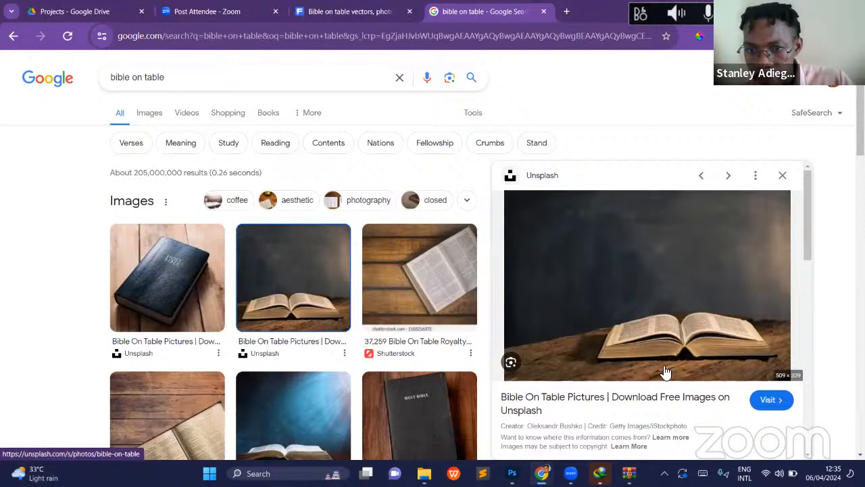
pyautogui.scroll(-3, 718, 355)
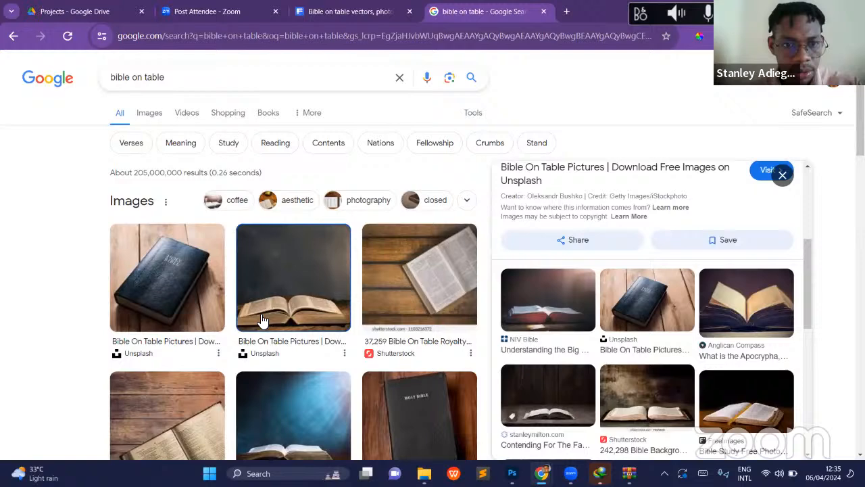
pyautogui.scroll(-3, 264, 320)
pyautogui.scroll(3, 155, 119)
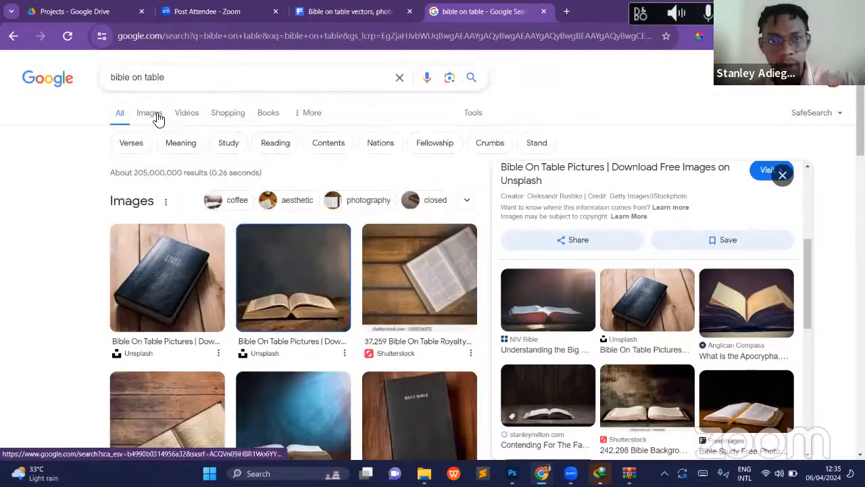
# - Show the full image results for "bible on table" and preview the Shutterstock open Bible lit by blue light rays
pyautogui.click(158, 119)
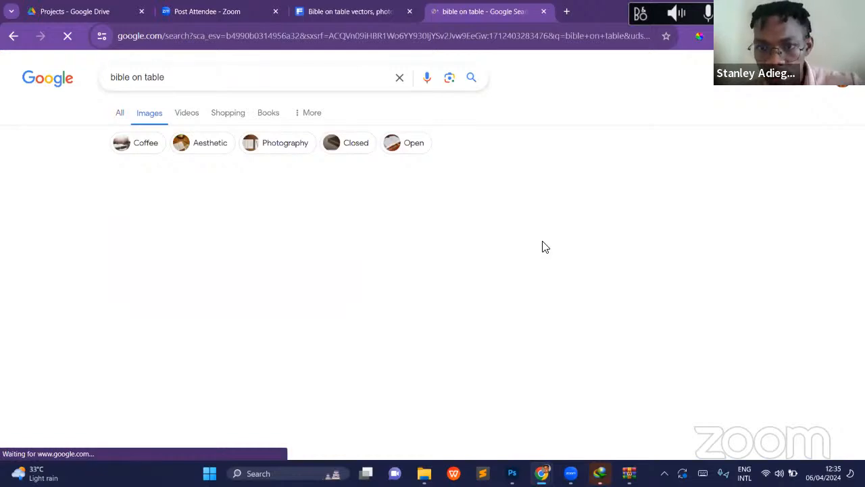
pyautogui.scroll(-3, 542, 241)
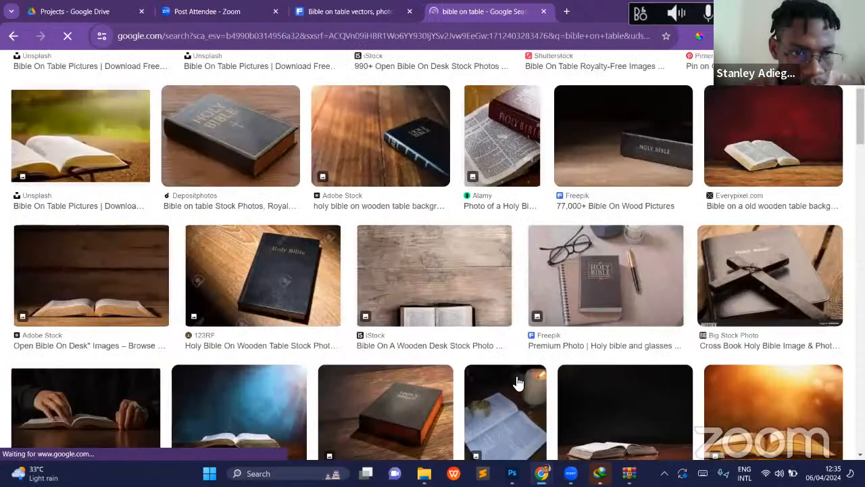
pyautogui.scroll(-2, 518, 383)
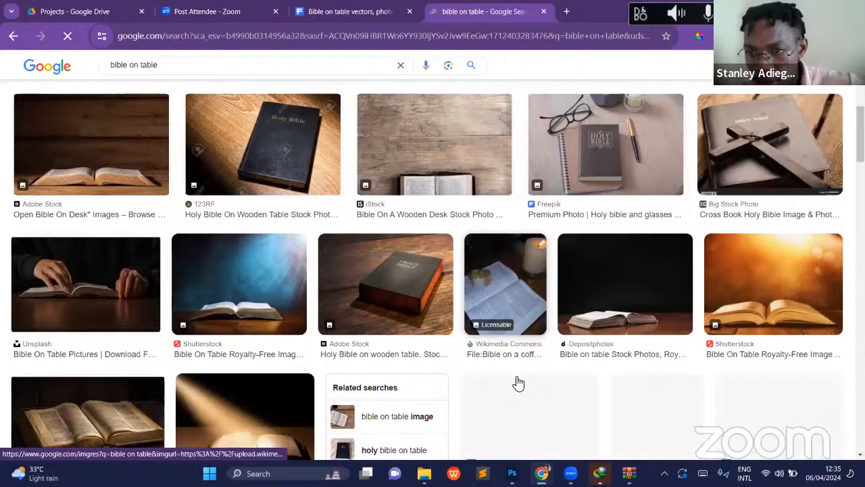
pyautogui.scroll(-1, 519, 383)
pyautogui.scroll(-1, 518, 381)
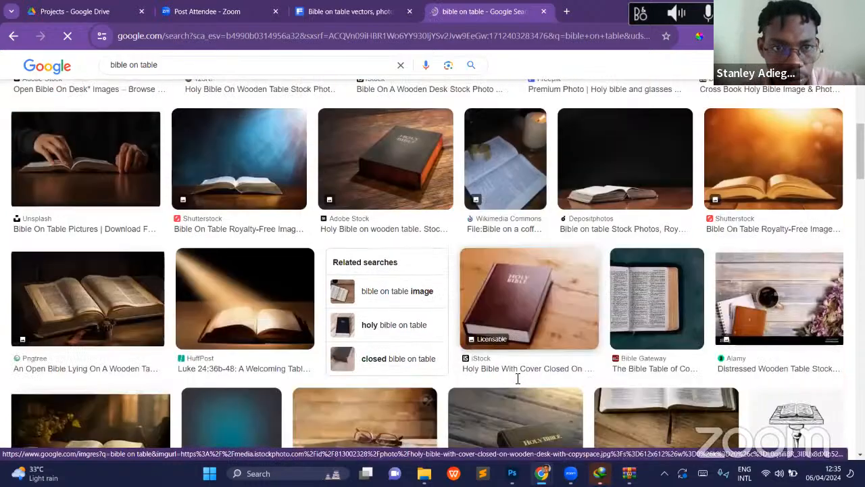
pyautogui.scroll(1, 253, 224)
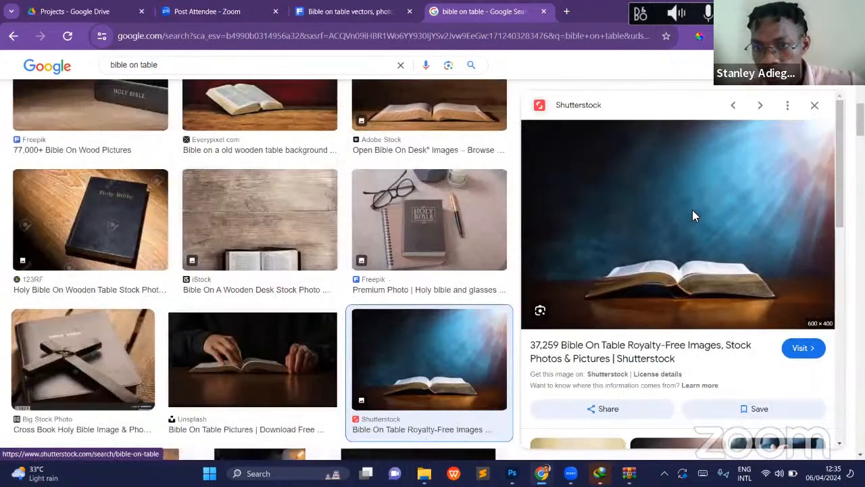
# - Save the previewed open Bible image to the Downloads folder as open-bible-on-wood-table-600nw-660679174.webp
pyautogui.rightClick(749, 382)
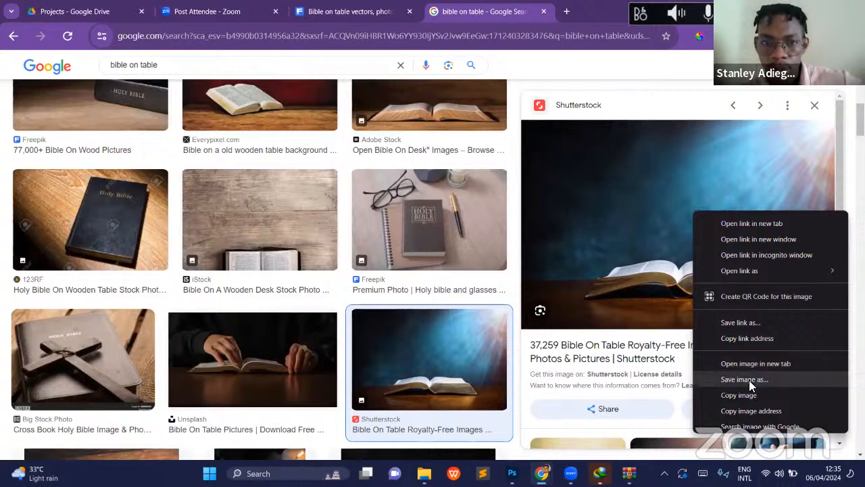
pyautogui.click(743, 379)
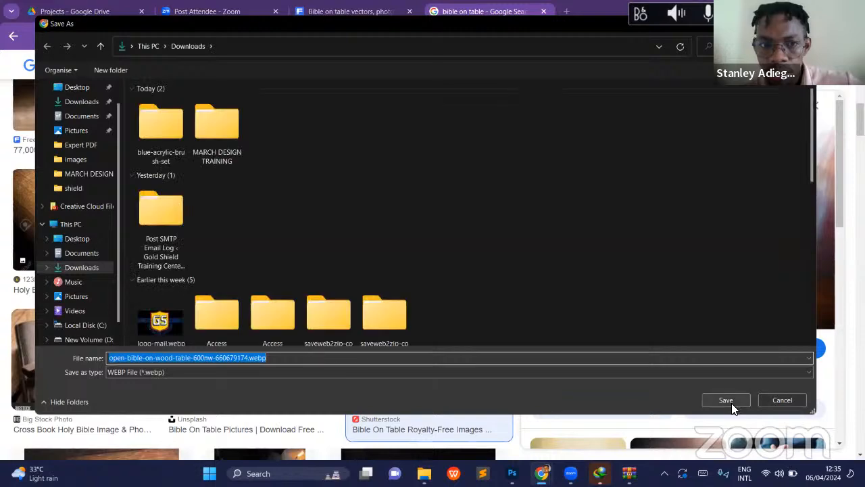
pyautogui.click(726, 400)
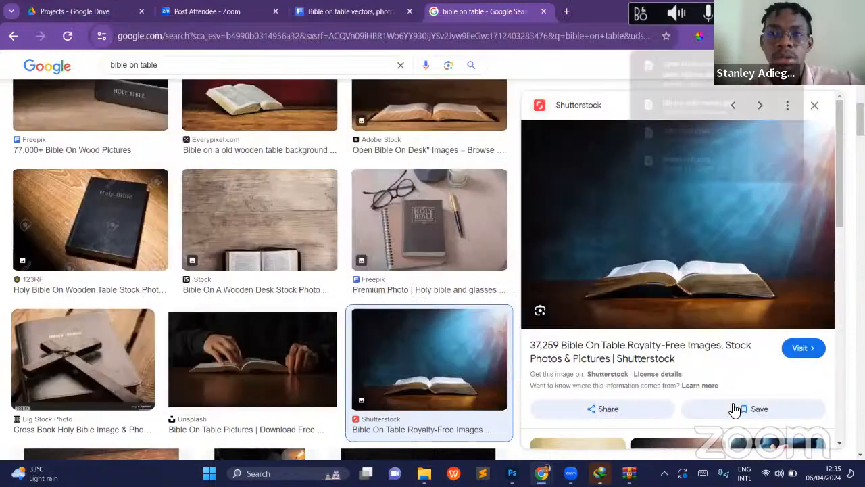
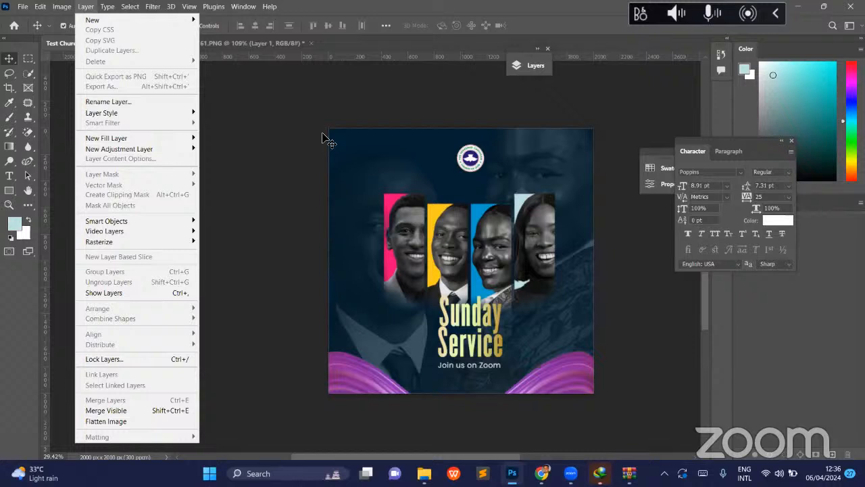
# - Open open-bible-on-wood-table-600nw-660679174.webp from the Downloads folder
pyautogui.click(323, 140)
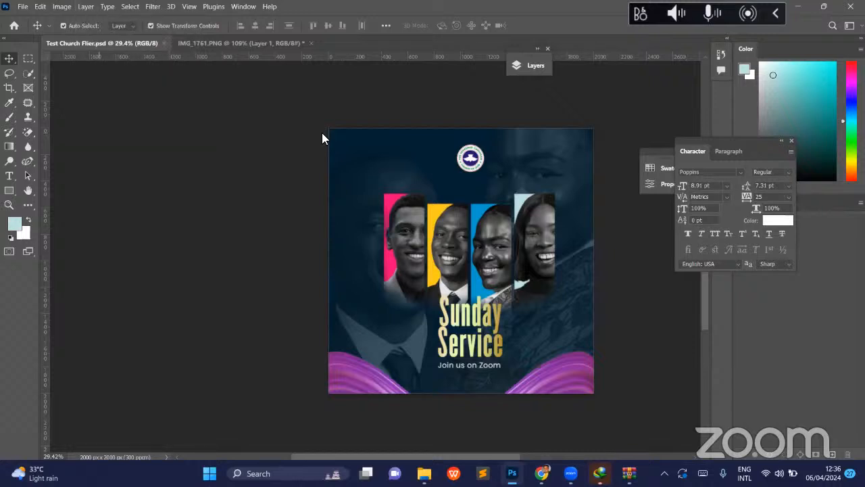
pyautogui.click(23, 7)
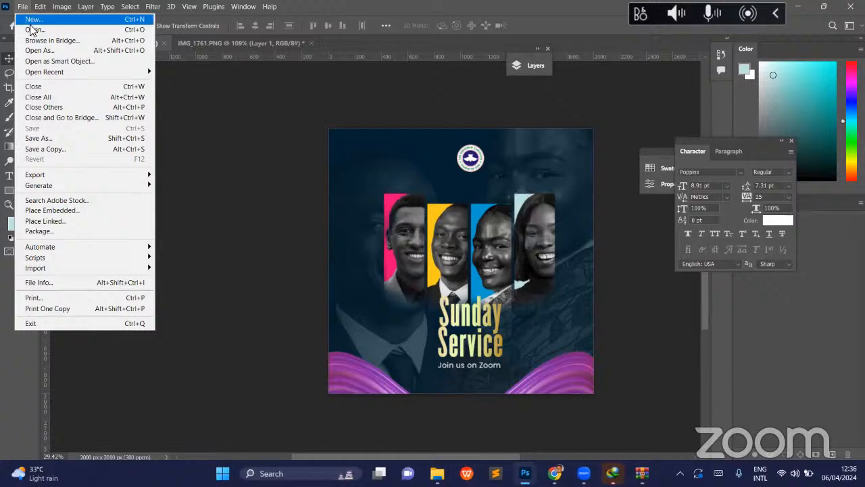
pyautogui.click(31, 30)
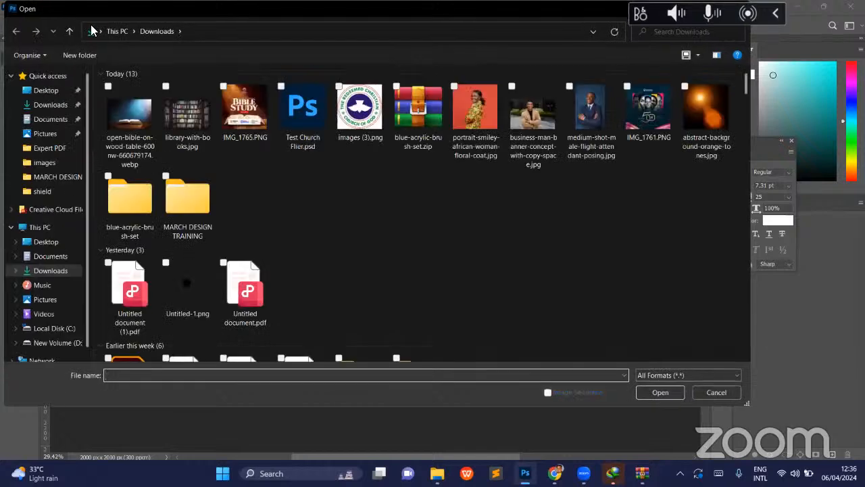
pyautogui.click(127, 129)
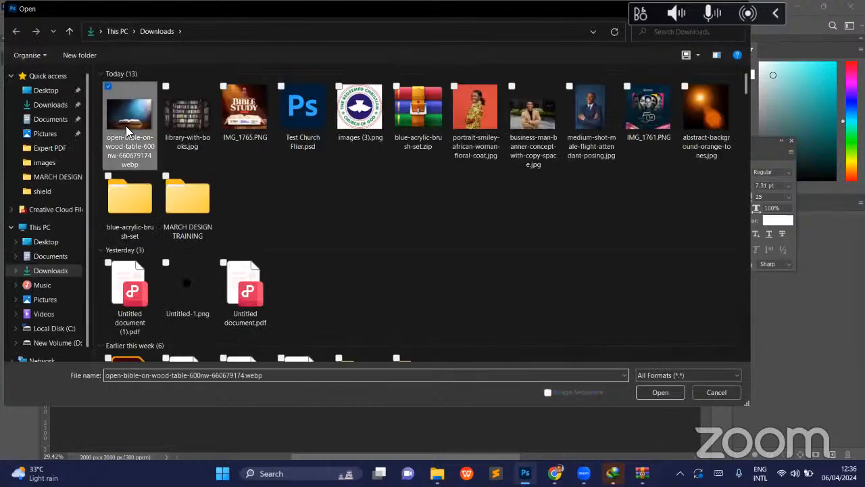
pyautogui.doubleClick(126, 126)
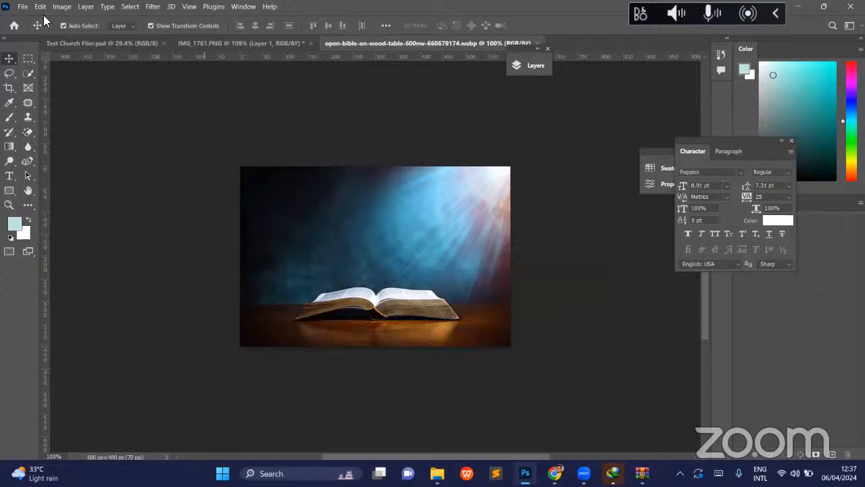
# - Close Test Church Flier.psd and IMG_1761.PNG, discarding the unsaved changes in IMG_1761.PNG
pyautogui.click(102, 42)
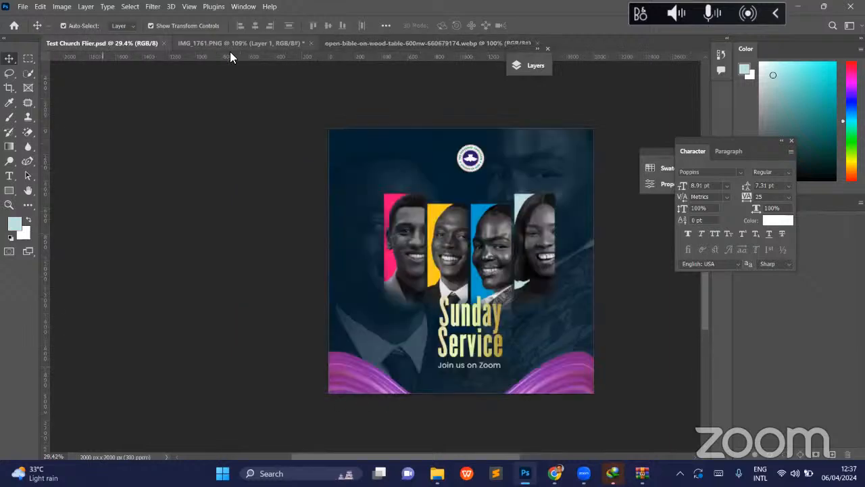
pyautogui.click(163, 43)
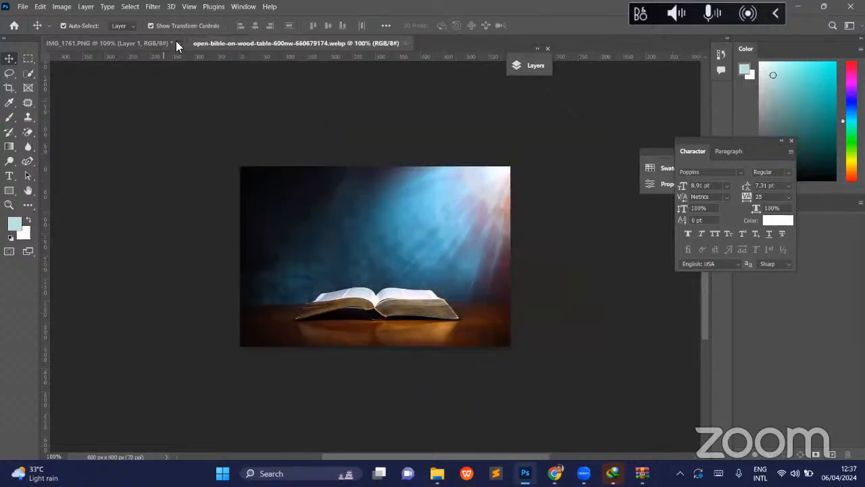
pyautogui.click(176, 41)
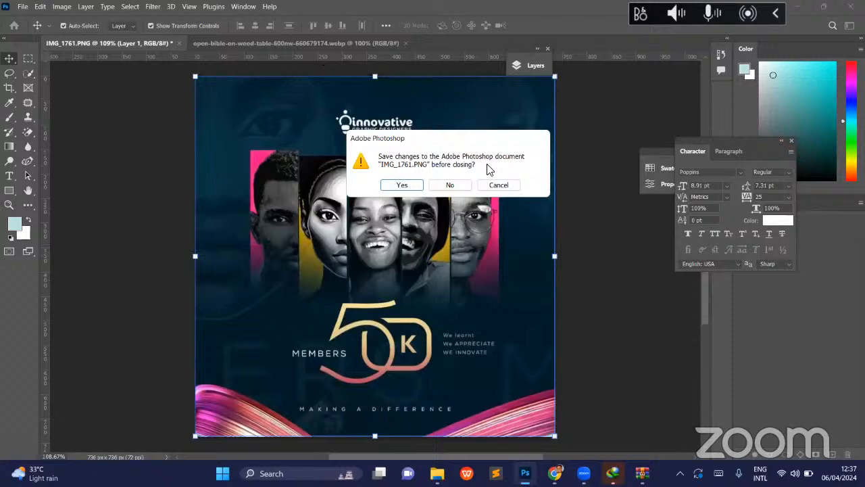
pyautogui.click(449, 188)
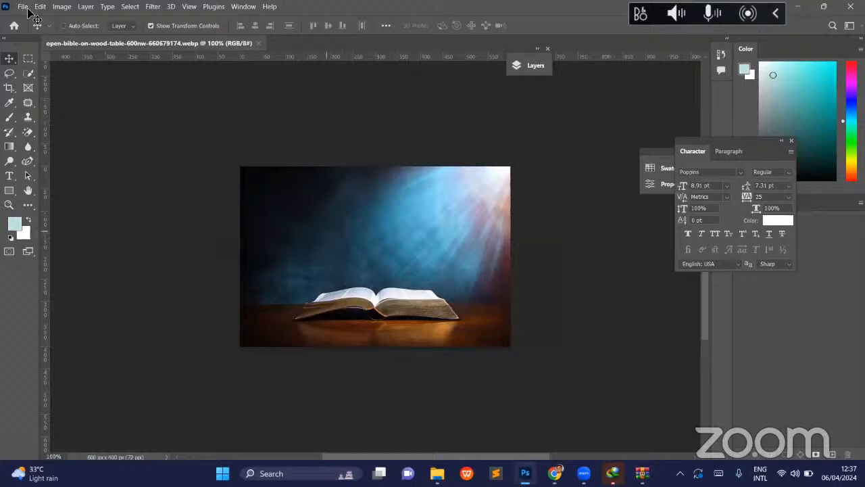
# - Create a new 1000 x 1000 px RGB document at 300 pixels/centimeter with a white background
pyautogui.hotkey('ctrl', 'n')
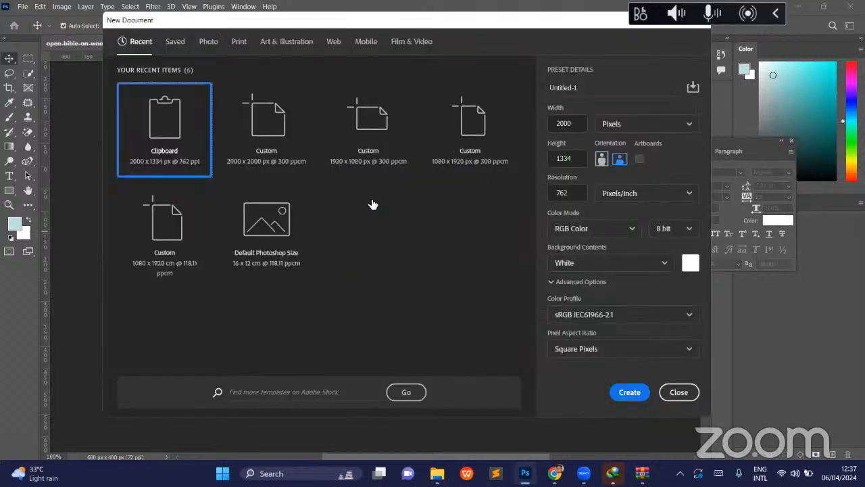
pyautogui.click(282, 141)
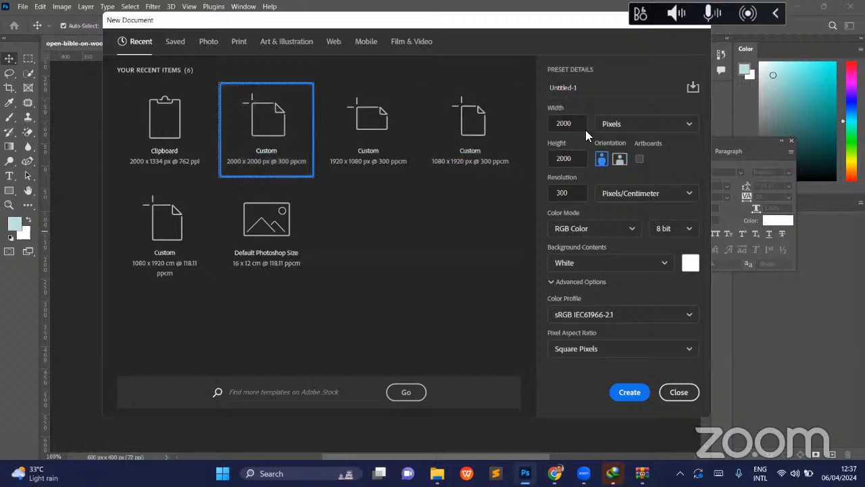
pyautogui.moveTo(579, 129); pyautogui.dragTo(519, 128)
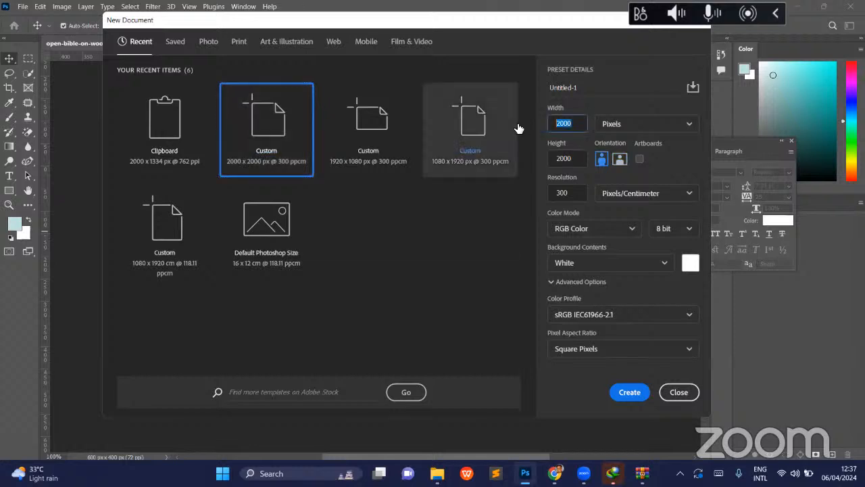
pyautogui.write('1000')
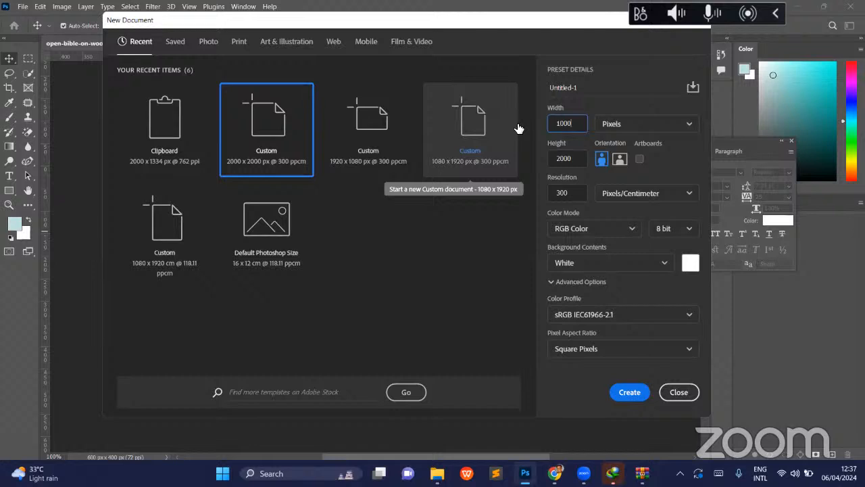
pyautogui.press('Tab')
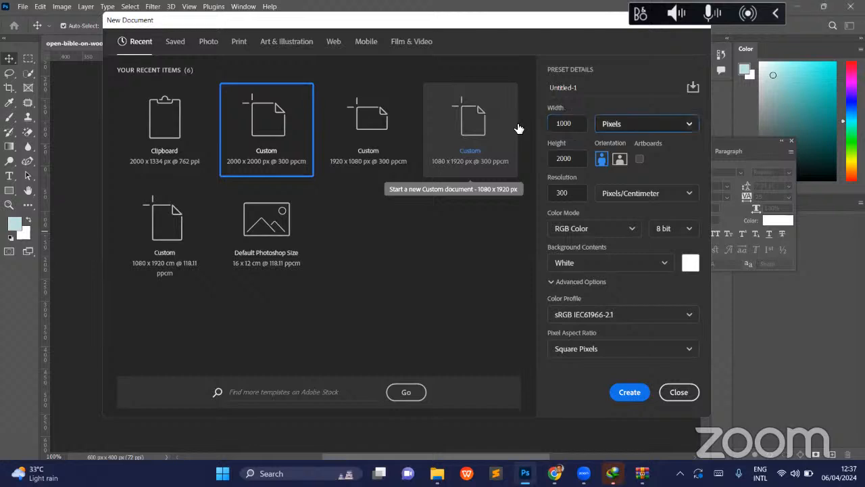
pyautogui.click(574, 159)
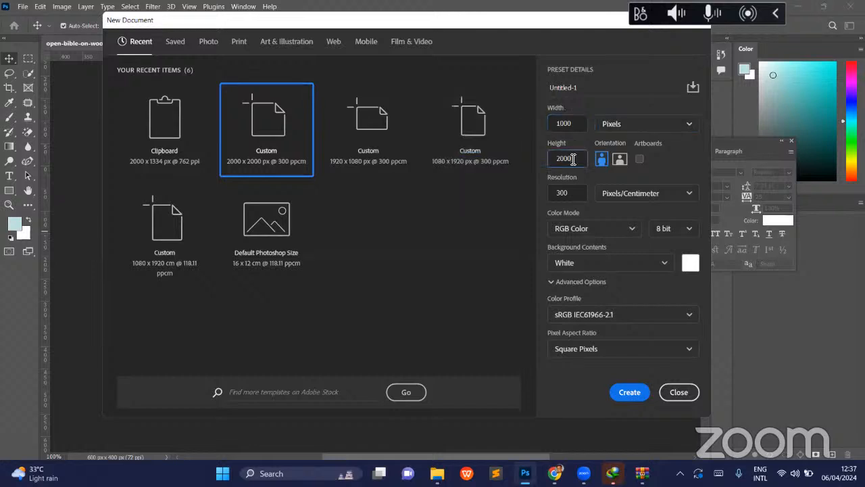
pyautogui.press('BackSpace')
pyautogui.press('BackSpace')
pyautogui.press('BackSpace')
pyautogui.press('BackSpace')
pyautogui.write('1000')
pyautogui.press('Return')
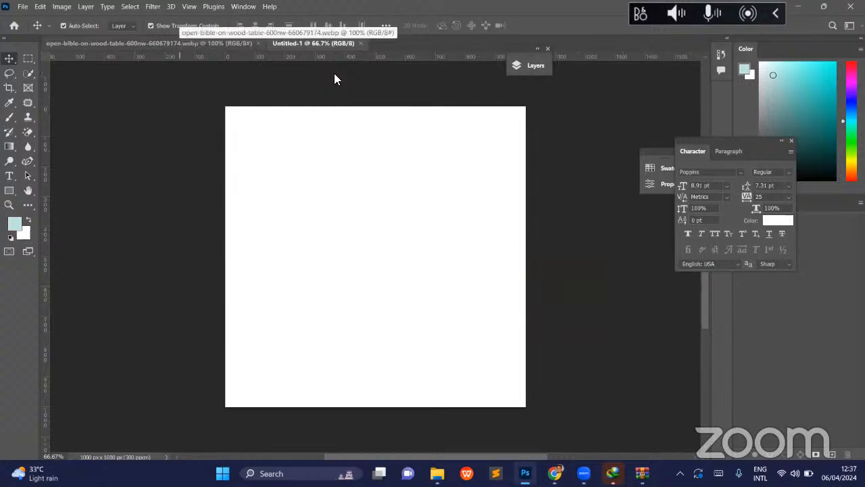
# - Convert the open Bible image's background to a normal layer and copy it into the Untitled-1 document
pyautogui.click(174, 45)
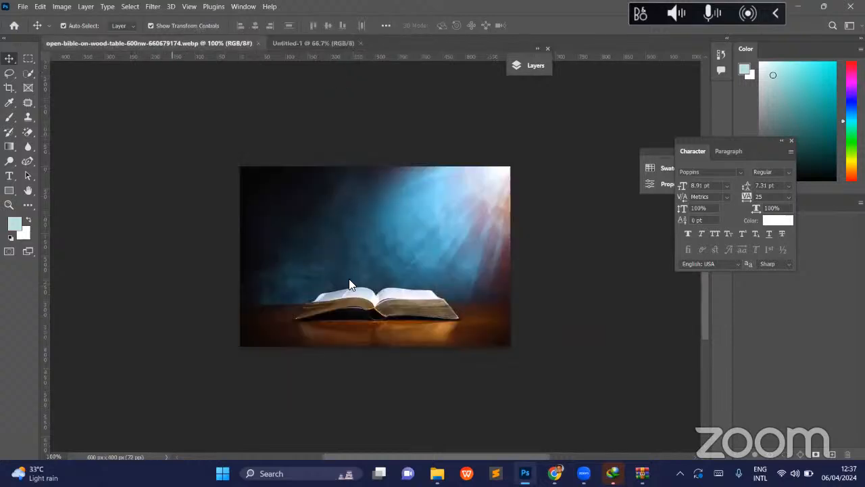
pyautogui.moveTo(393, 251); pyautogui.dragTo(459, 214)
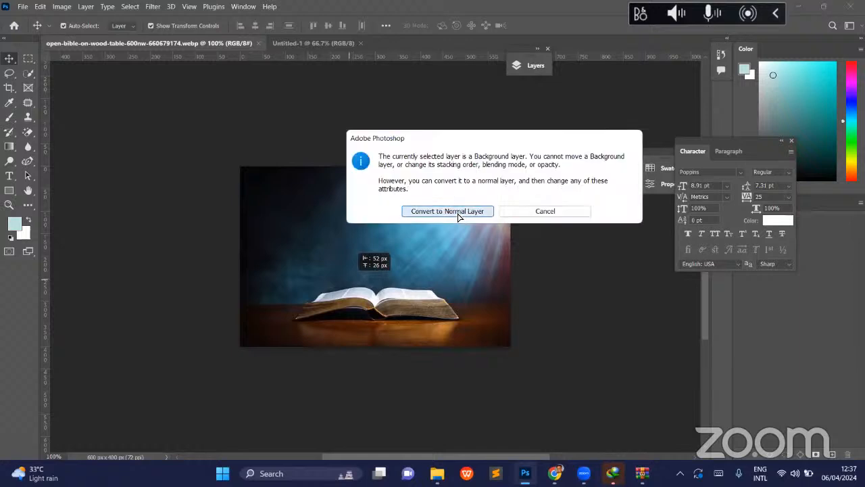
pyautogui.click(458, 212)
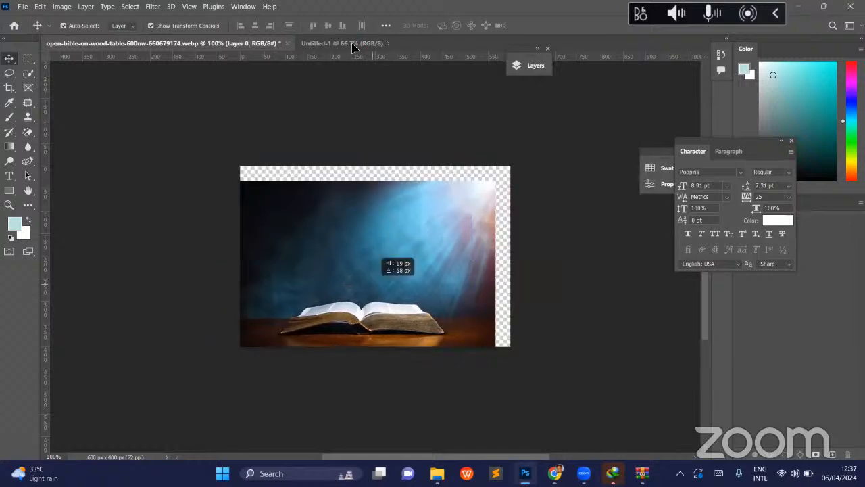
pyautogui.moveTo(382, 256); pyautogui.dragTo(382, 256)
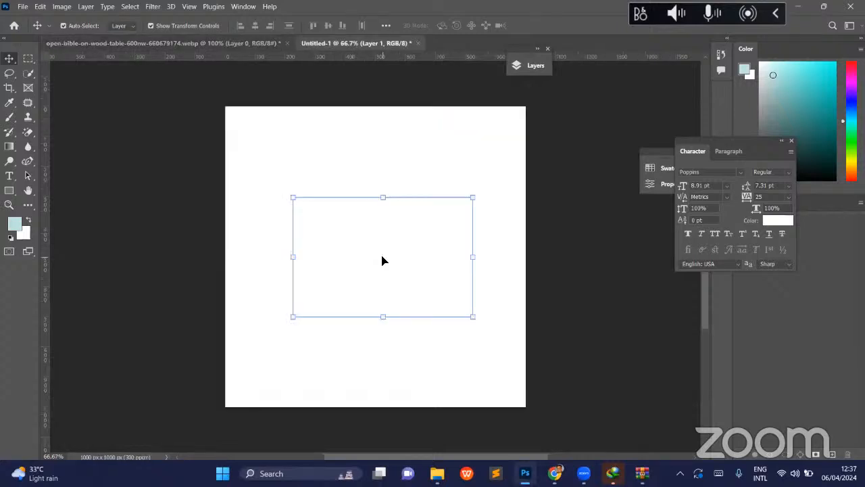
# - Enlarge the Bible image proportionally to the full canvas width and align it with the canvas's bottom edge
pyautogui.scroll(-2, 387, 273)
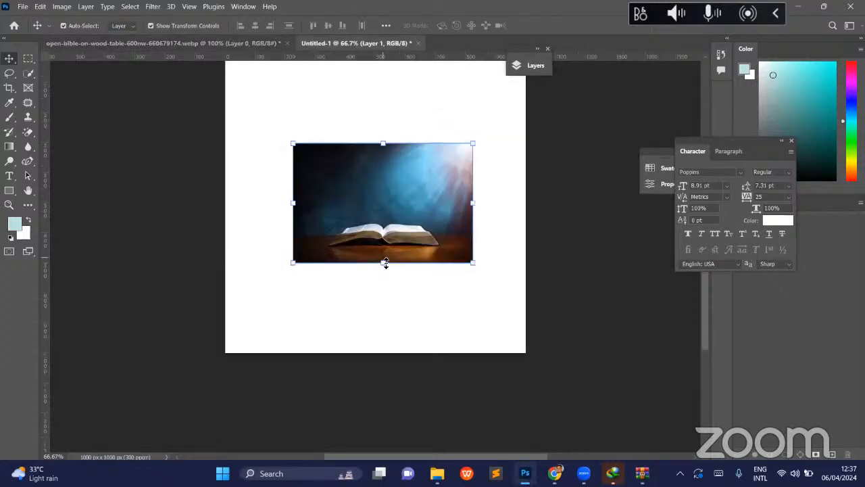
pyautogui.moveTo(383, 268); pyautogui.dragTo(376, 346)
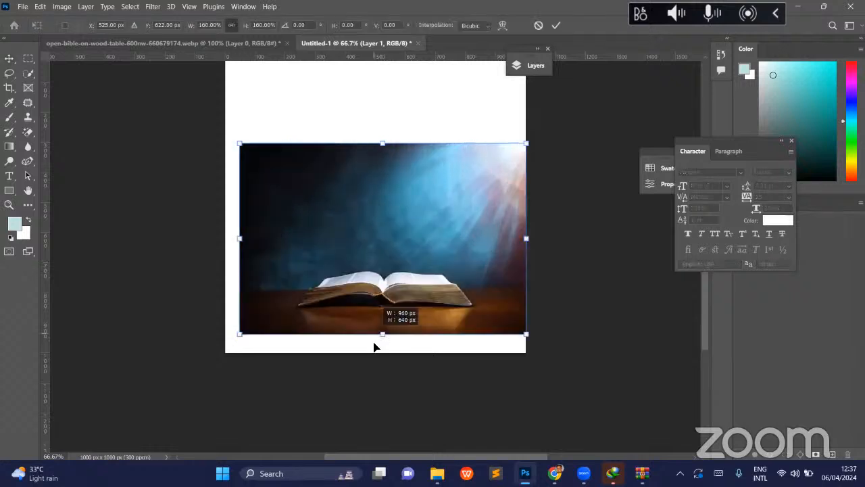
pyautogui.press('Return')
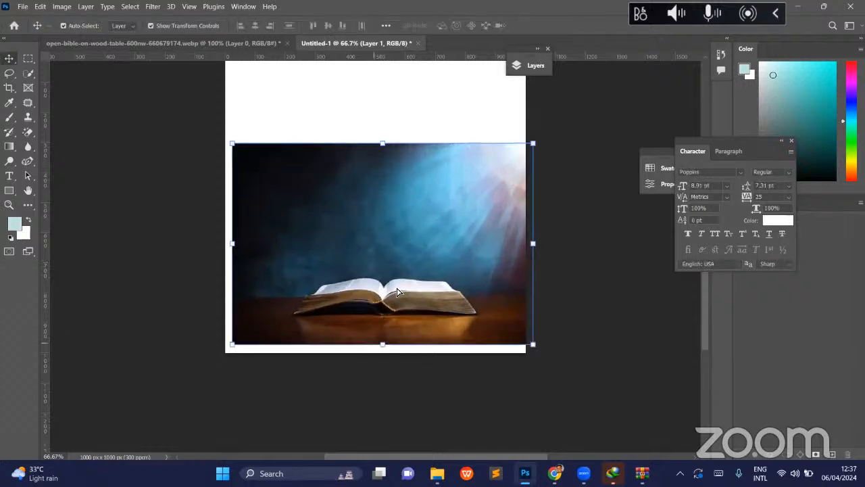
pyautogui.moveTo(397, 292); pyautogui.dragTo(402, 292)
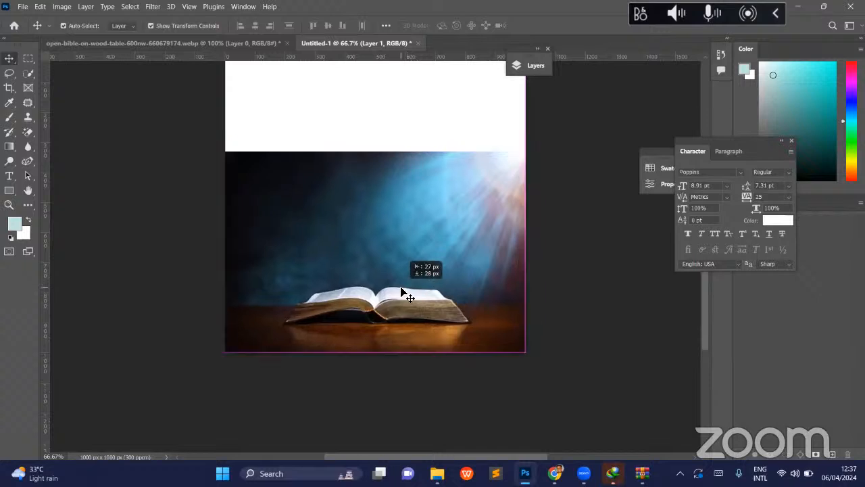
pyautogui.click(572, 239)
pyautogui.scroll(1, 573, 244)
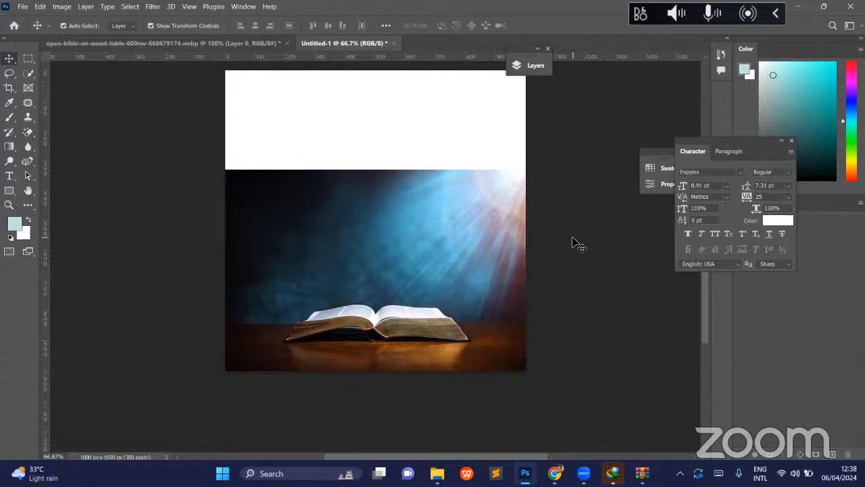
pyautogui.scroll(1, 572, 243)
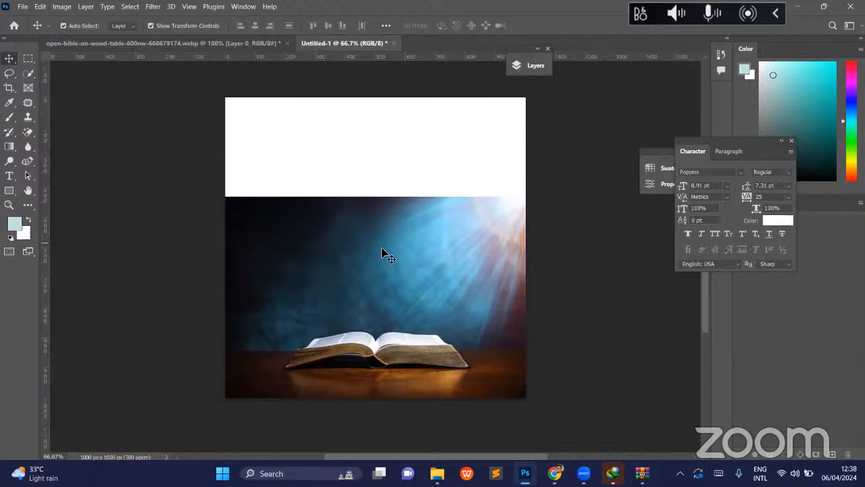
pyautogui.scroll(-5, 382, 253)
pyautogui.scroll(5, 382, 254)
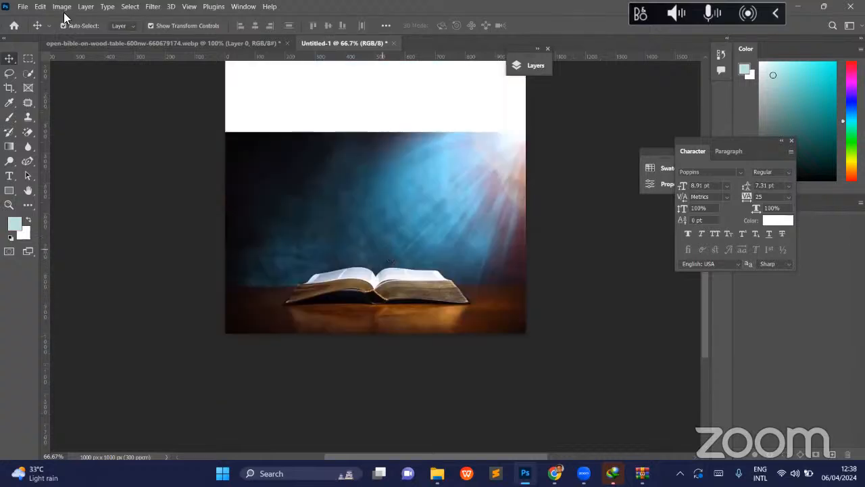
pyautogui.scroll(1, 390, 284)
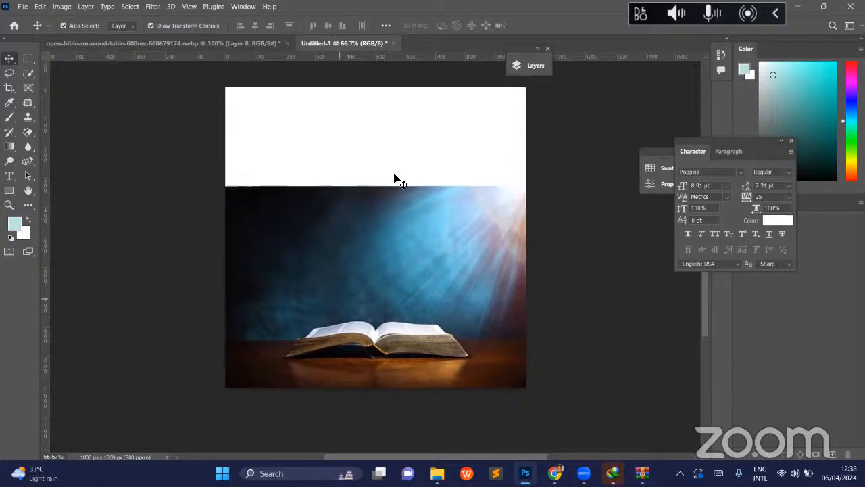
# - Select the blank upper canvas plus a thin strip of the Bible image and fill it on Layer 1 with Content-Aware, Color Adaptation on, 100% opacity
pyautogui.click(27, 58)
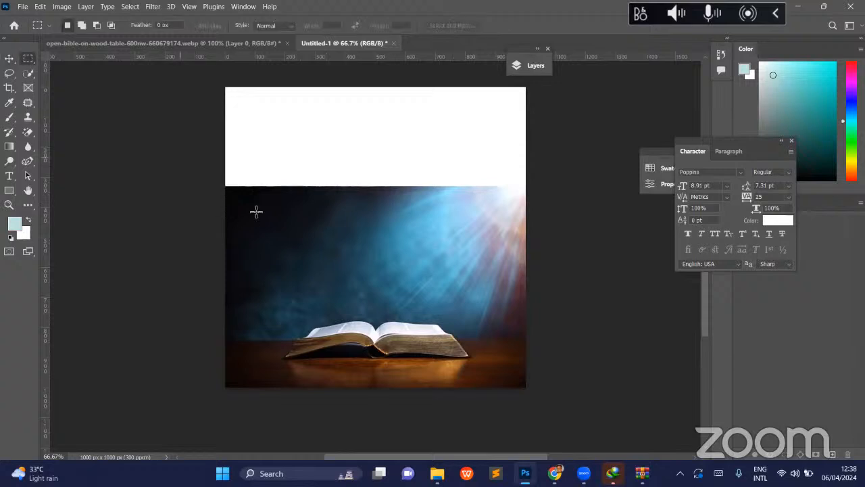
pyautogui.moveTo(226, 210); pyautogui.dragTo(534, 64)
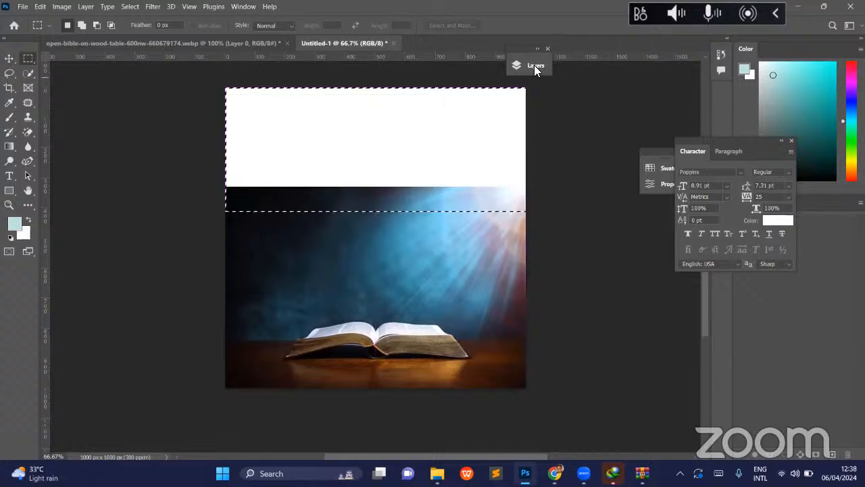
pyautogui.click(534, 65)
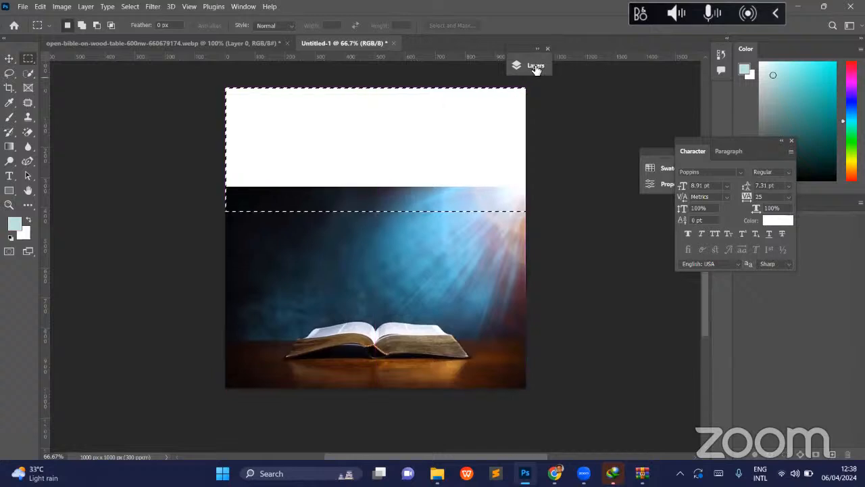
pyautogui.click(460, 140)
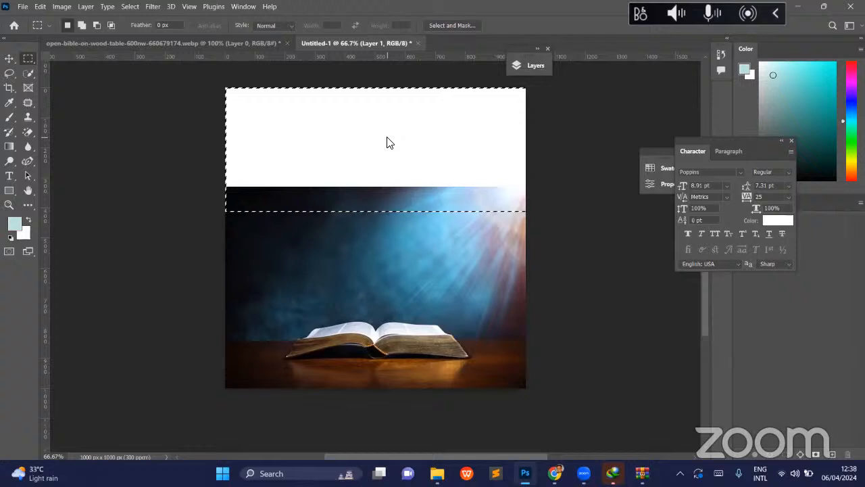
pyautogui.rightClick(427, 267)
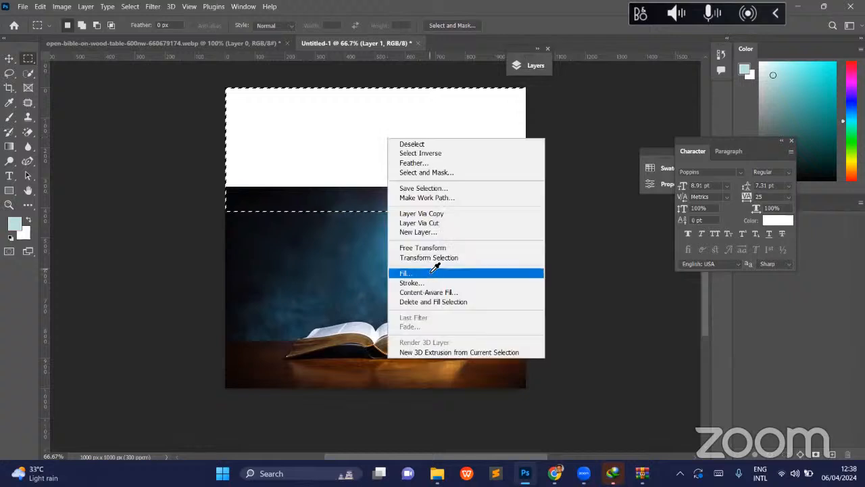
pyautogui.click(431, 273)
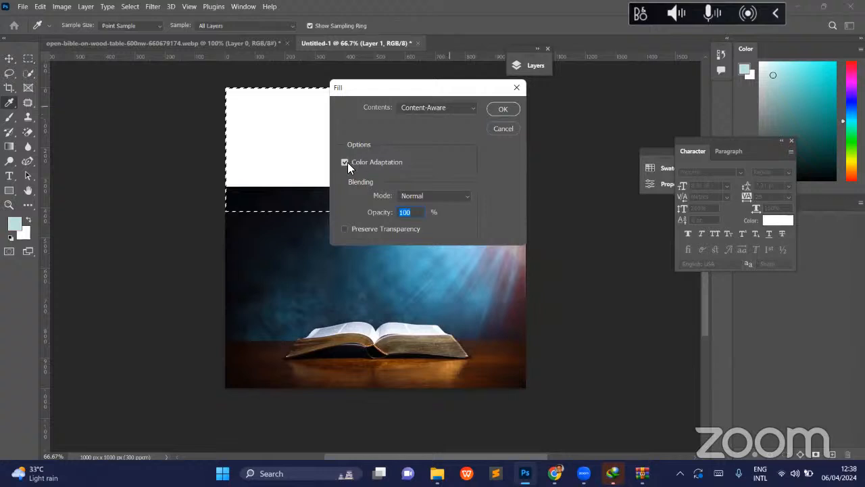
pyautogui.click(503, 109)
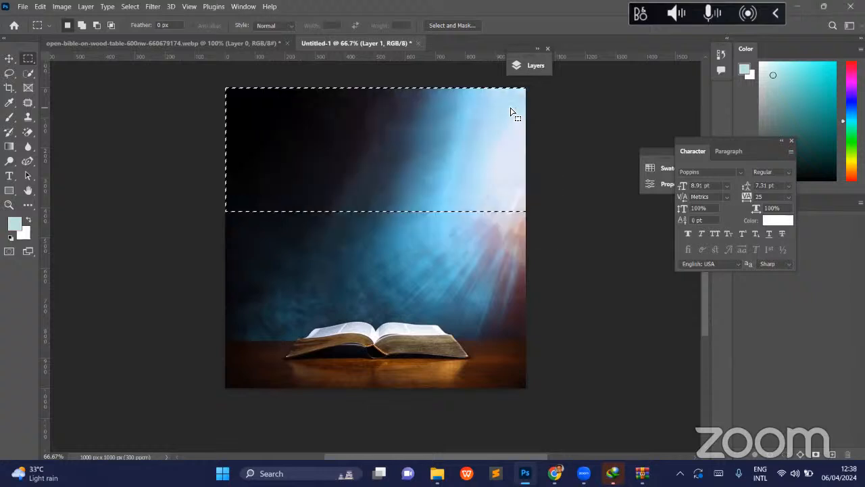
# - Clear the fill selection and automatically select the subject, the open Bible, on Layer 1
pyautogui.click(509, 215)
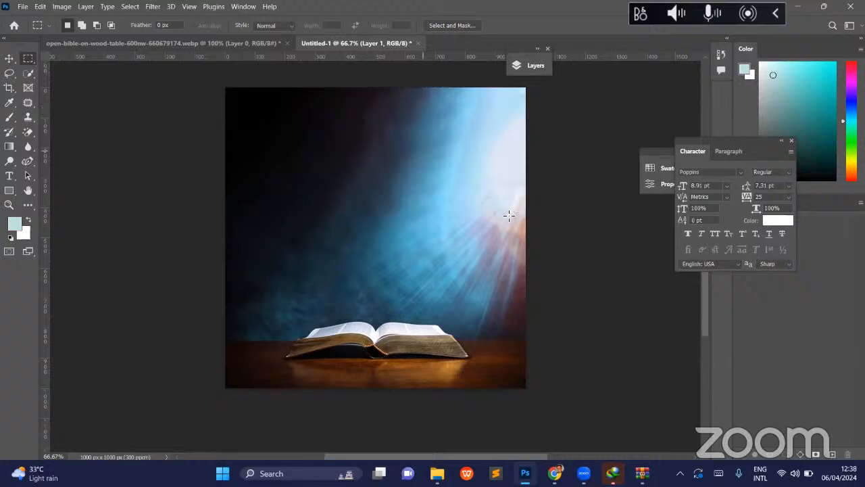
pyautogui.press('v')
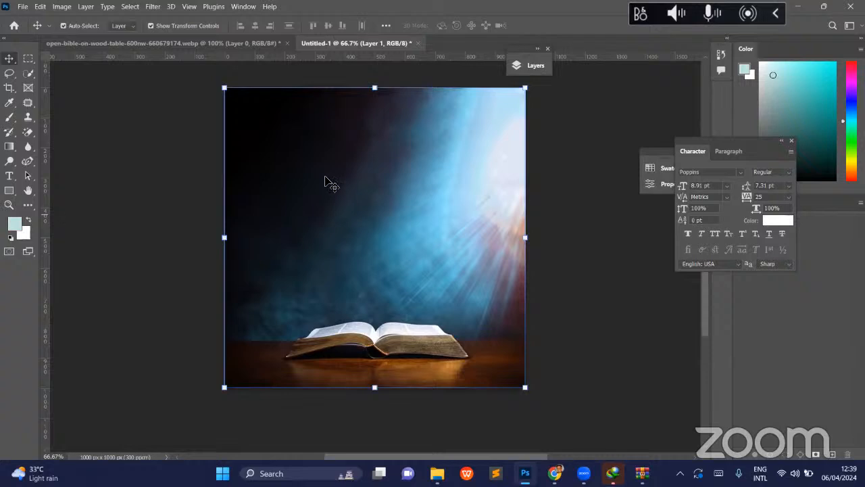
pyautogui.click(146, 72)
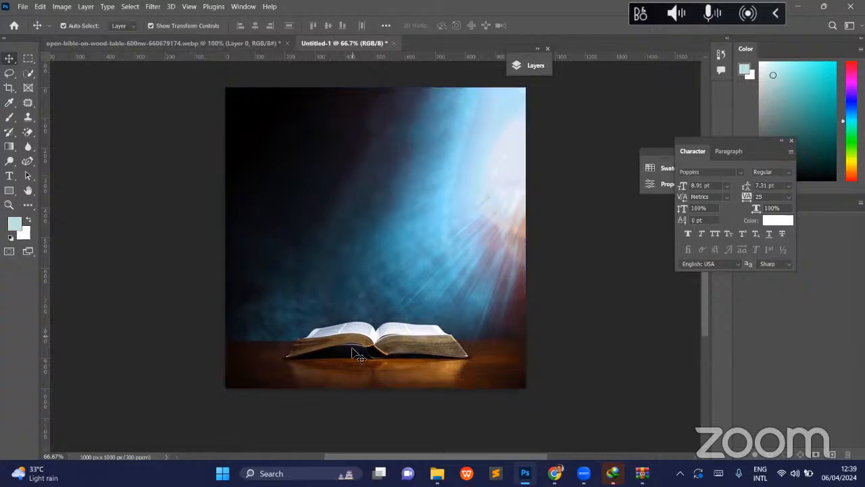
pyautogui.click(130, 12)
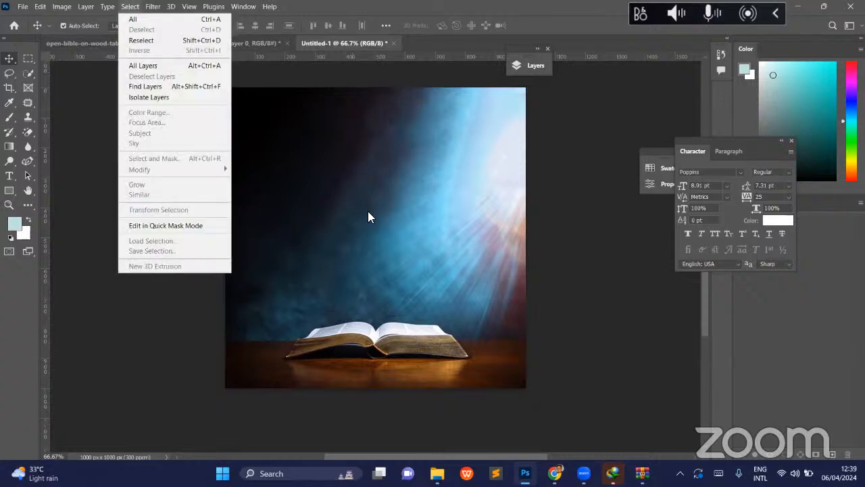
pyautogui.click(556, 93)
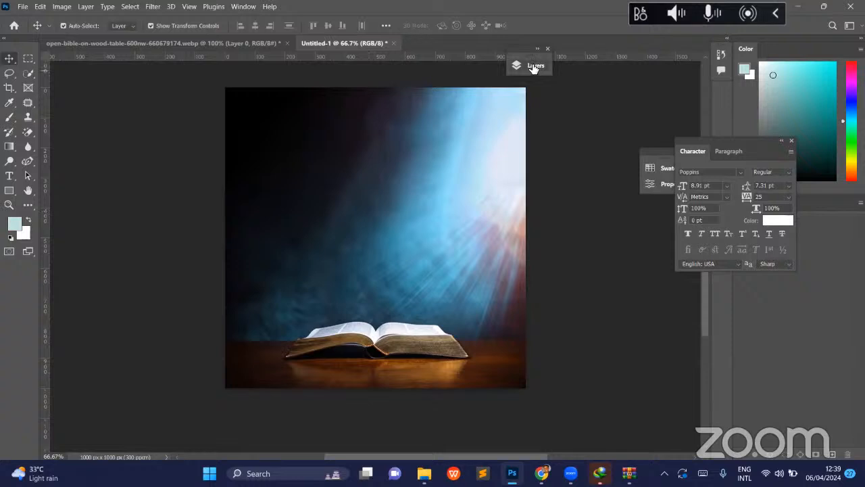
pyautogui.press('F7')
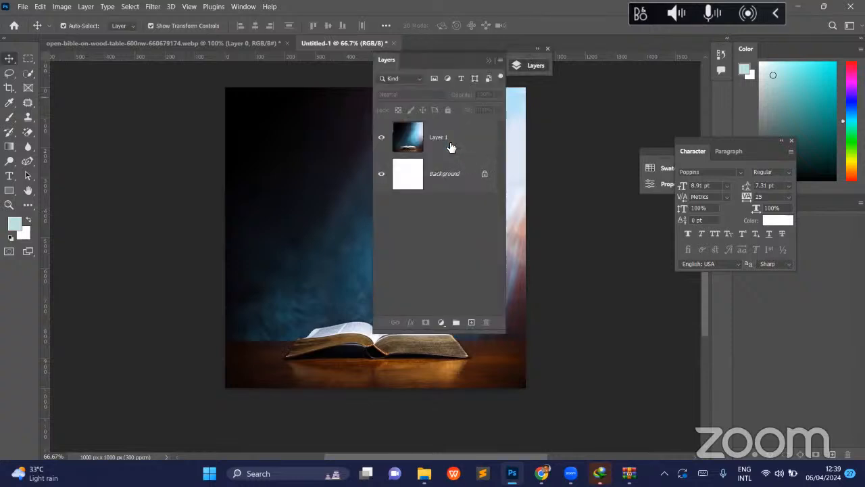
pyautogui.click(451, 144)
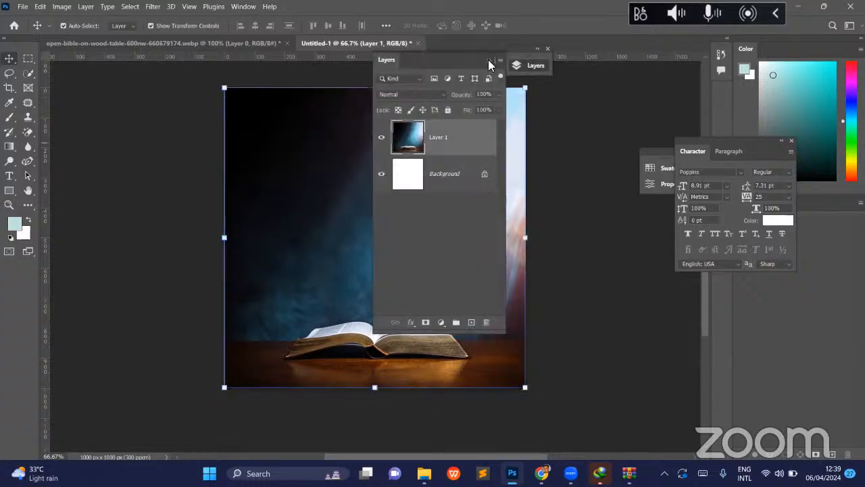
pyautogui.click(130, 6)
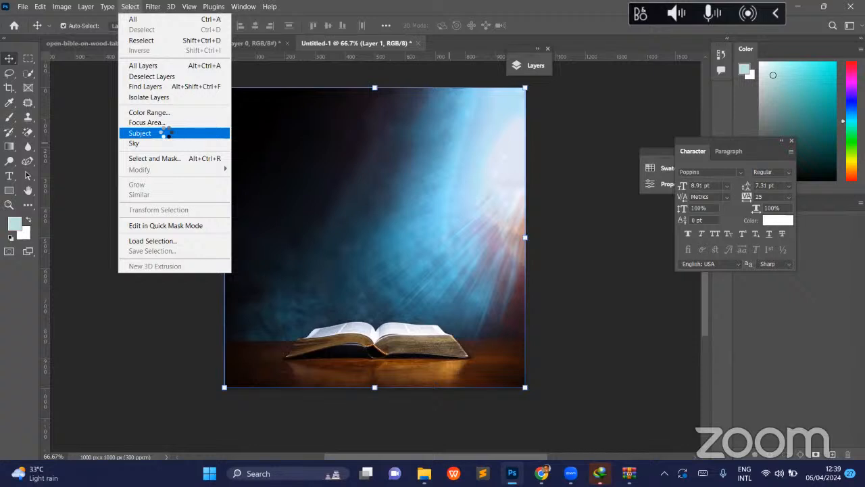
pyautogui.click(165, 132)
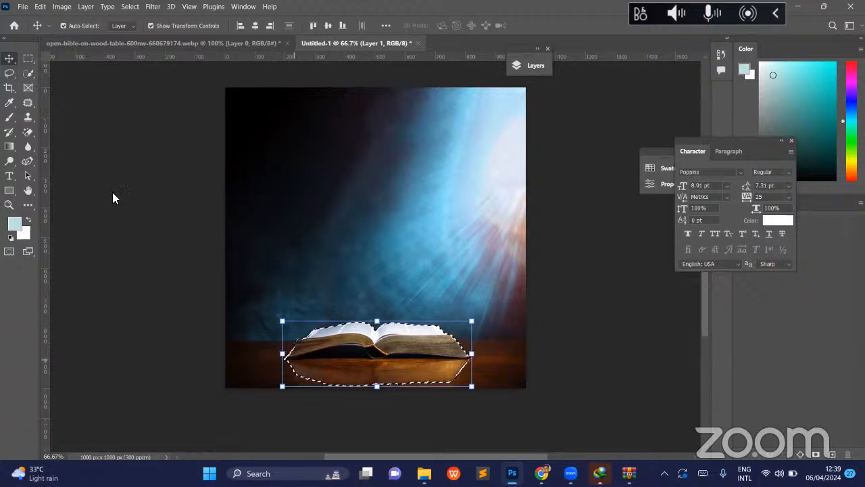
# - Extend the Bible selection across the full width of the wooden table with the Quick Selection tool
pyautogui.click(27, 78)
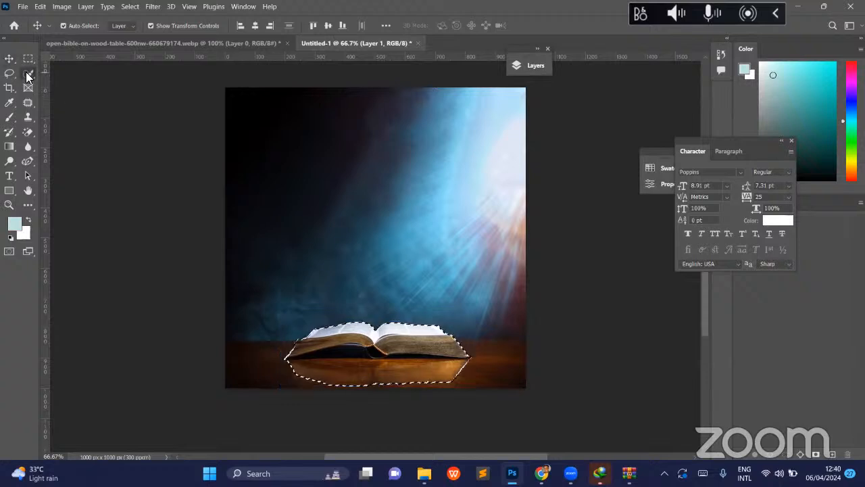
pyautogui.click(27, 77)
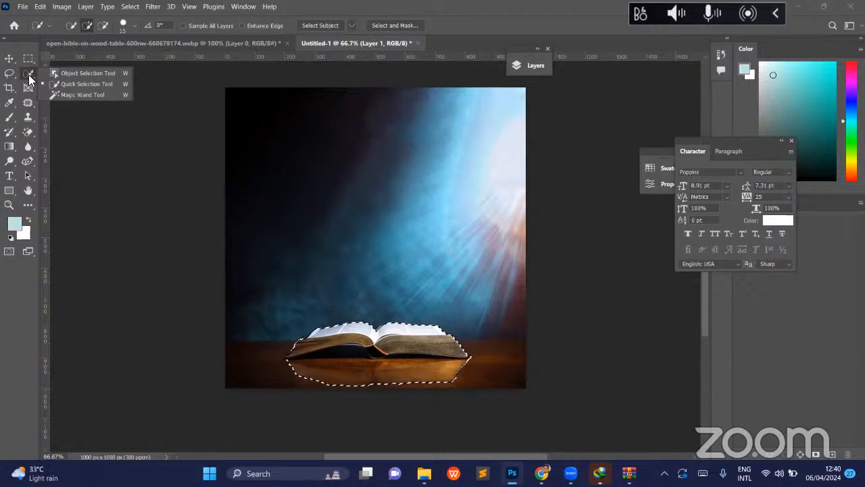
pyautogui.hotkey('shift', 'w')
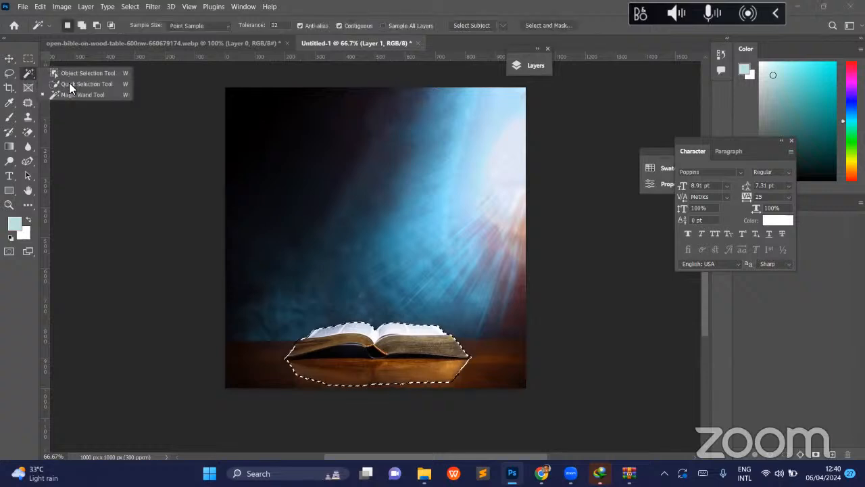
pyautogui.click(71, 84)
pyautogui.moveTo(279, 348); pyautogui.dragTo(285, 359)
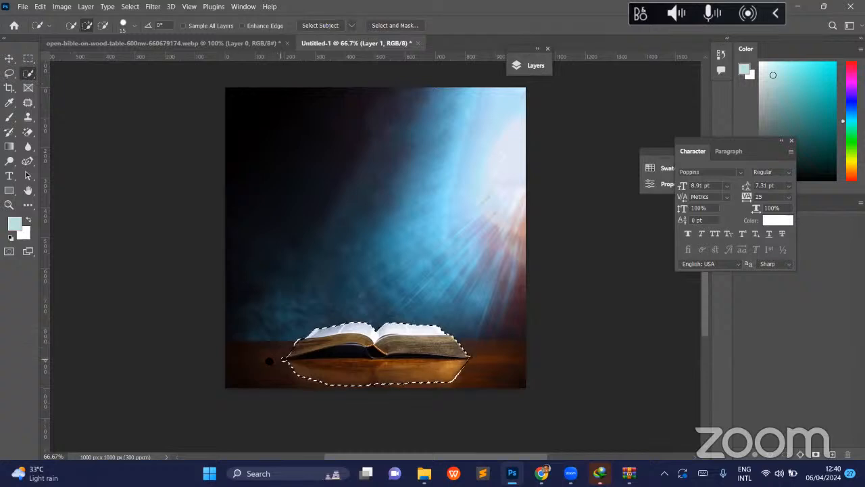
pyautogui.moveTo(256, 370)
pyautogui.mouseDown()
pyautogui.moveTo(354, 392)
pyautogui.moveTo(482, 368)
pyautogui.mouseUp()
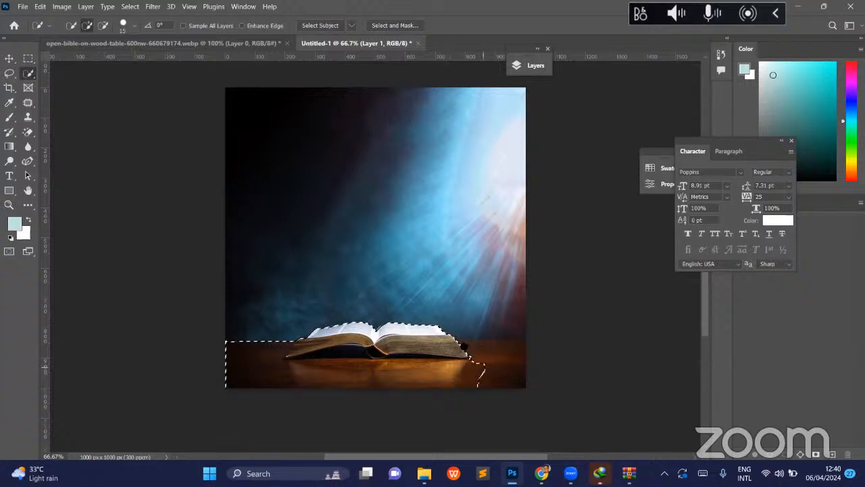
pyautogui.click(461, 346)
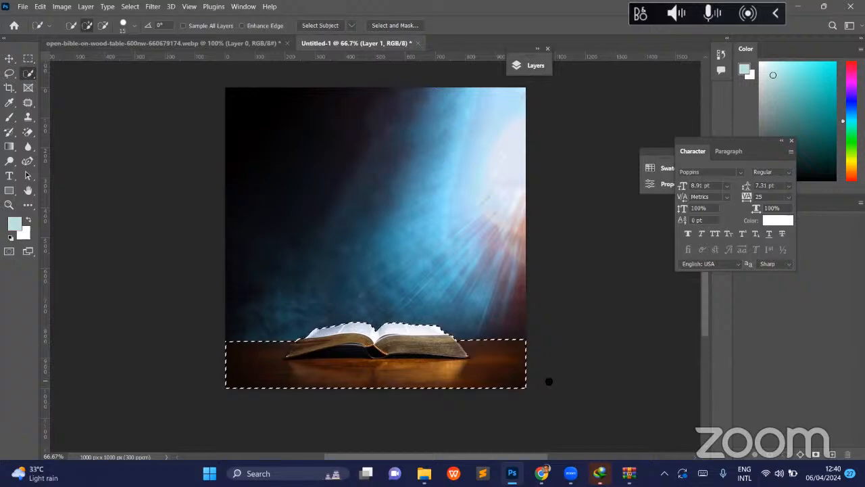
# - Copy the selected Bible and table to a new layer, check the cutout in isolation, and leave the white Background layer hidden
pyautogui.hotkey('ctrl', 'j')
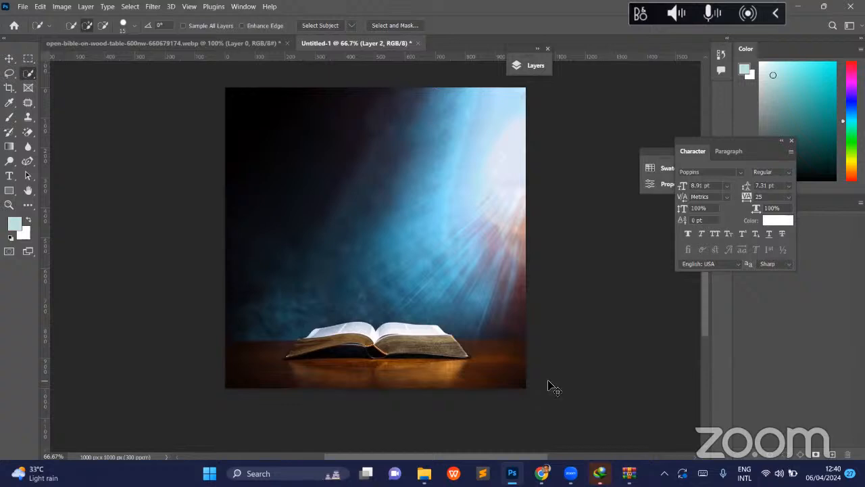
pyautogui.press('v')
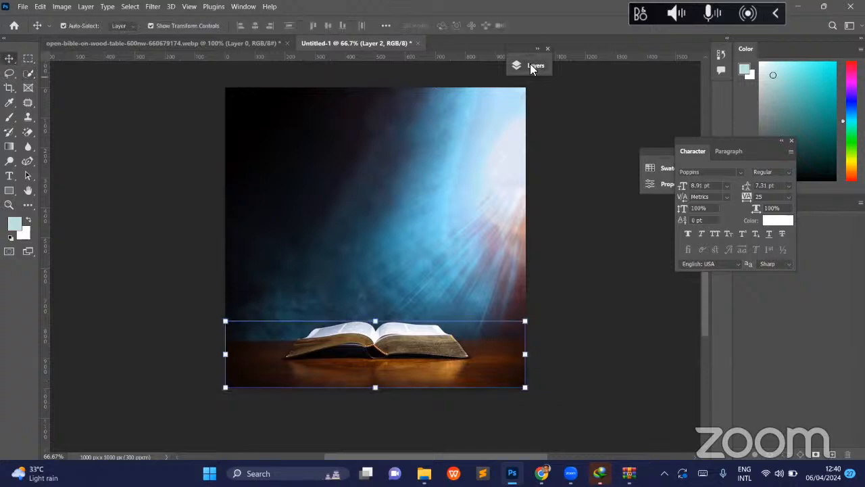
pyautogui.click(515, 66)
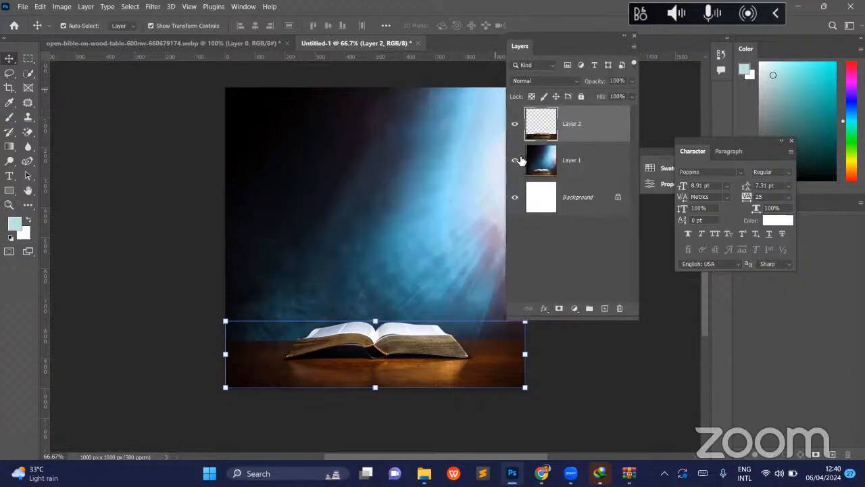
pyautogui.click(516, 185)
pyautogui.click(515, 161)
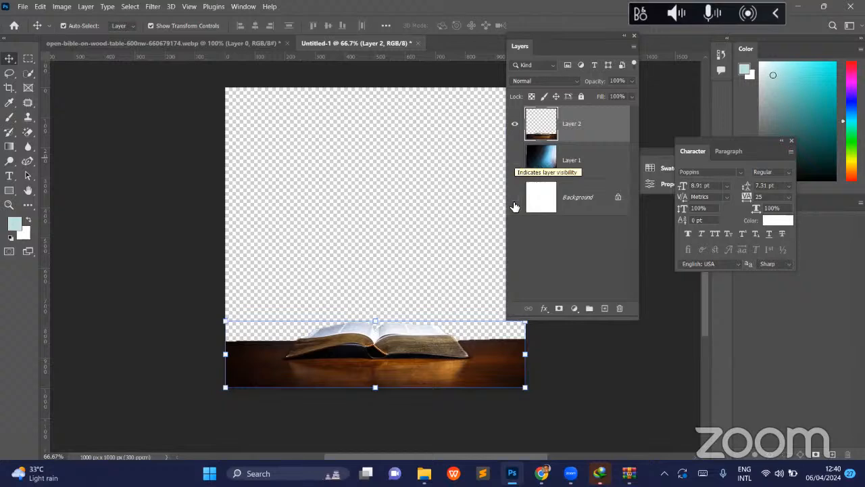
pyautogui.click(515, 160)
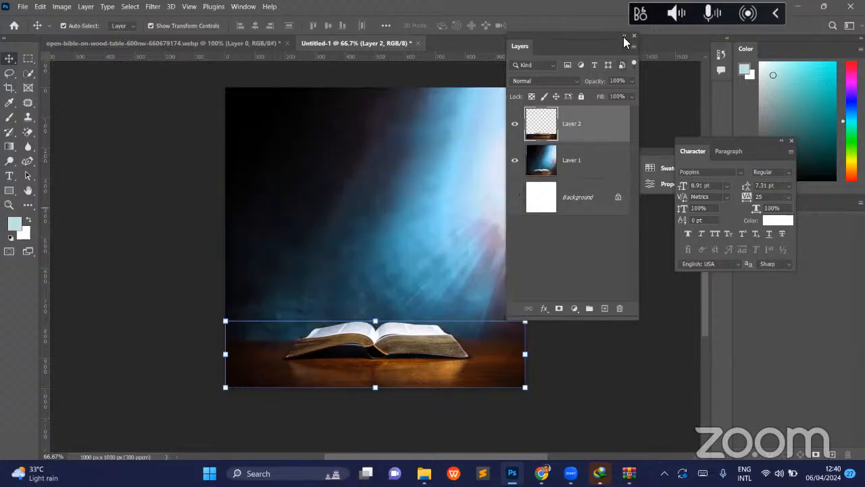
pyautogui.click(624, 36)
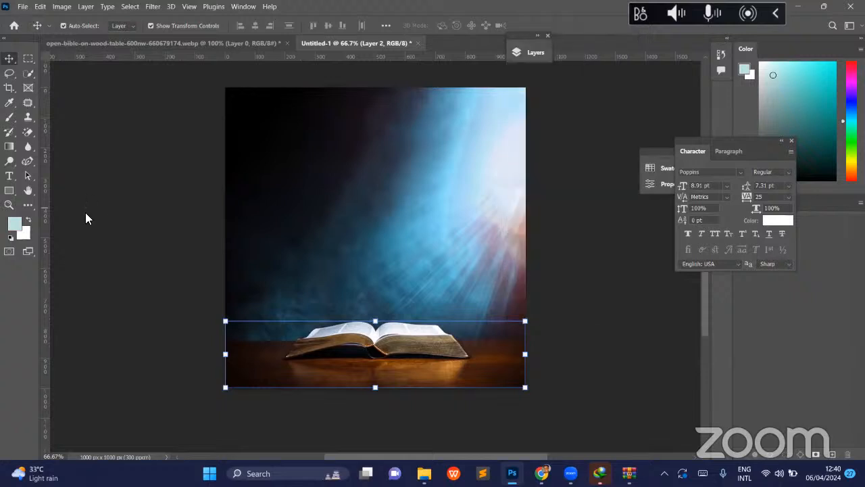
# - Place library-with-books.jpg as an embedded image and scale it proportionally to about 4.88% so it covers the whole canvas
pyautogui.hotkey('alt', 'f')
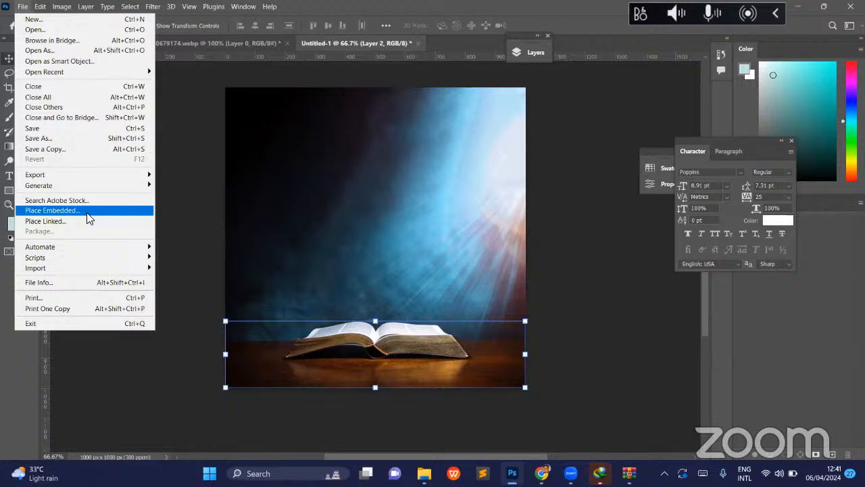
pyautogui.click(87, 214)
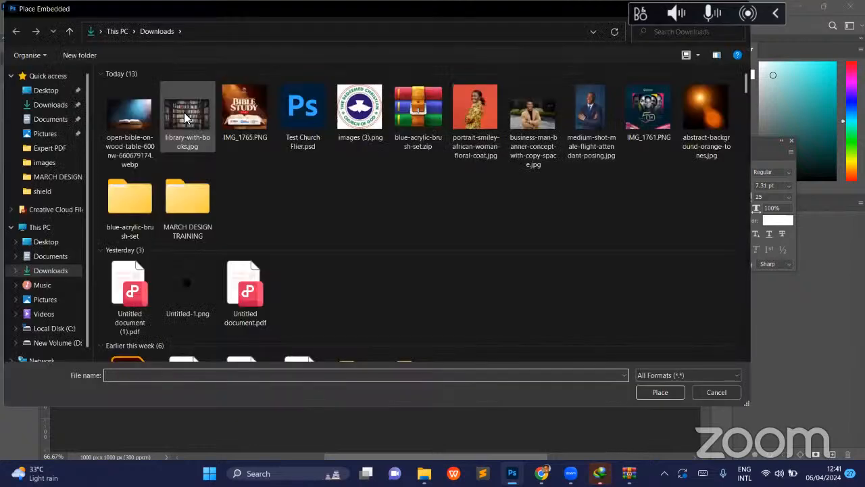
pyautogui.click(184, 112)
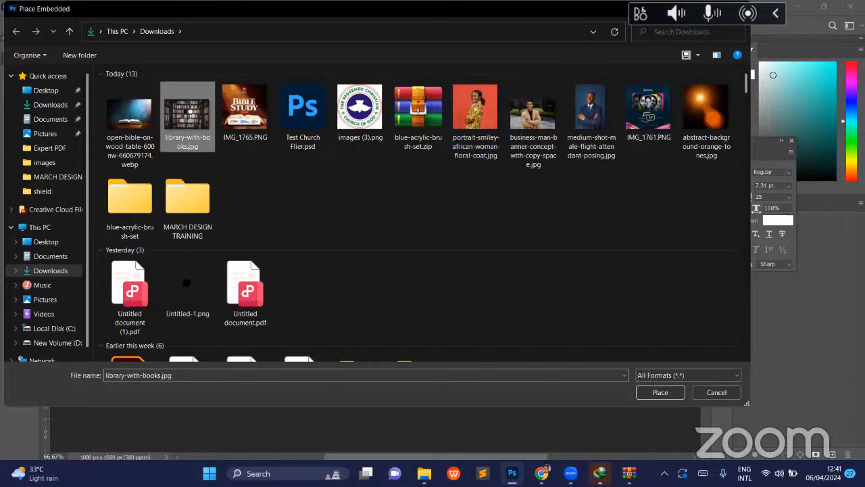
pyautogui.doubleClick(183, 114)
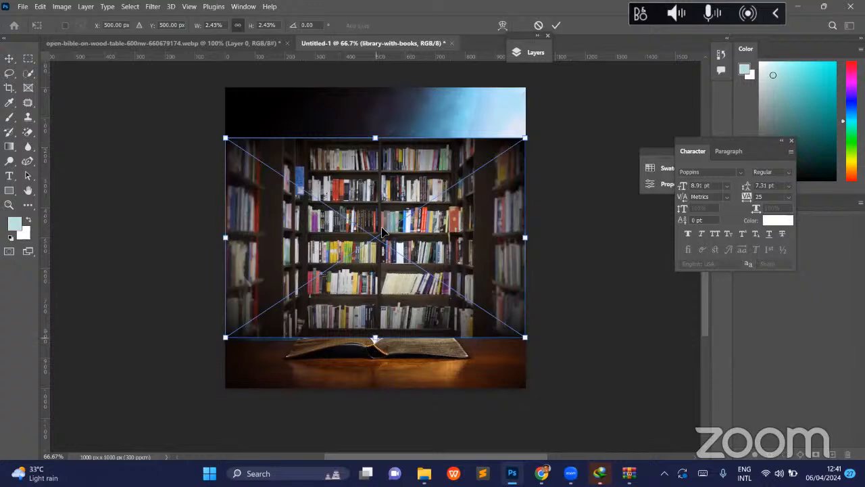
pyautogui.moveTo(376, 138); pyautogui.dragTo(381, 71)
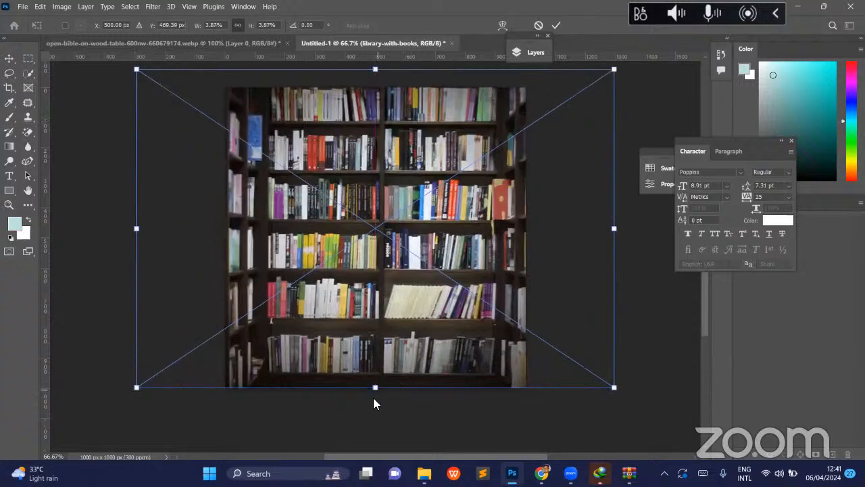
pyautogui.moveTo(375, 389); pyautogui.dragTo(375, 456)
pyautogui.moveTo(374, 404); pyautogui.dragTo(374, 404)
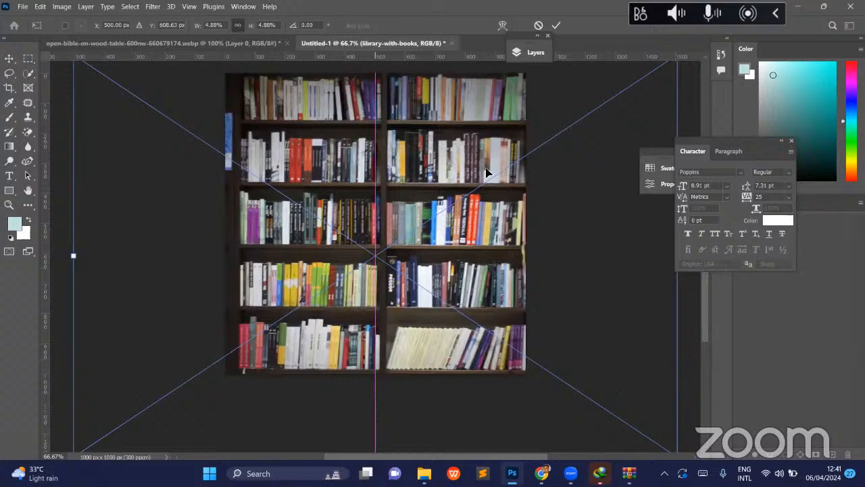
pyautogui.press('Return')
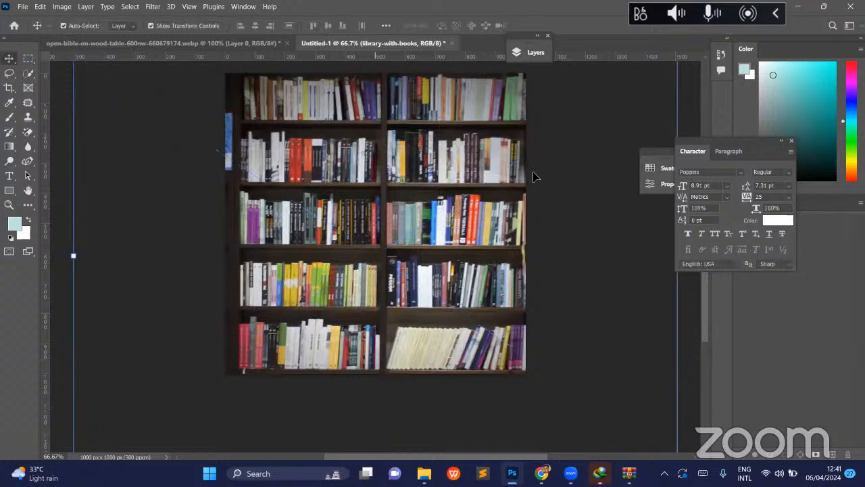
# - Move the library-with-books layer beneath Layer 2, compare the backdrop with it hidden and shown, and reorder it beneath Layer 1
pyautogui.click(521, 53)
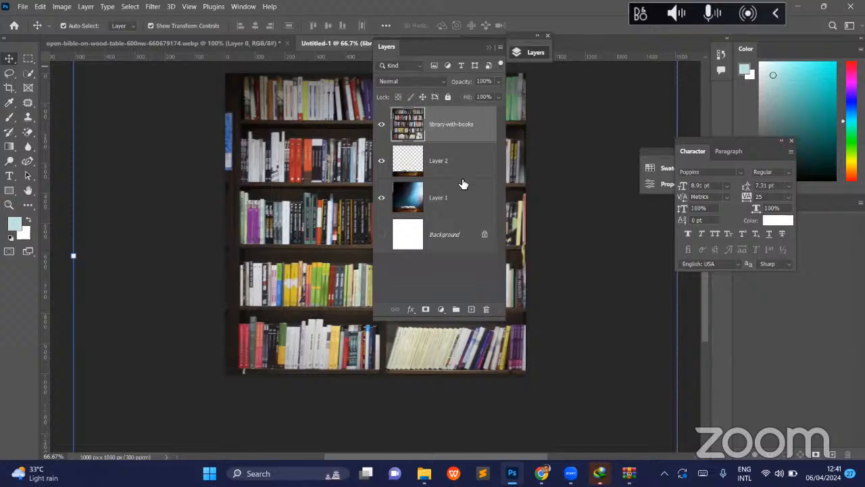
pyautogui.moveTo(452, 122); pyautogui.dragTo(449, 165)
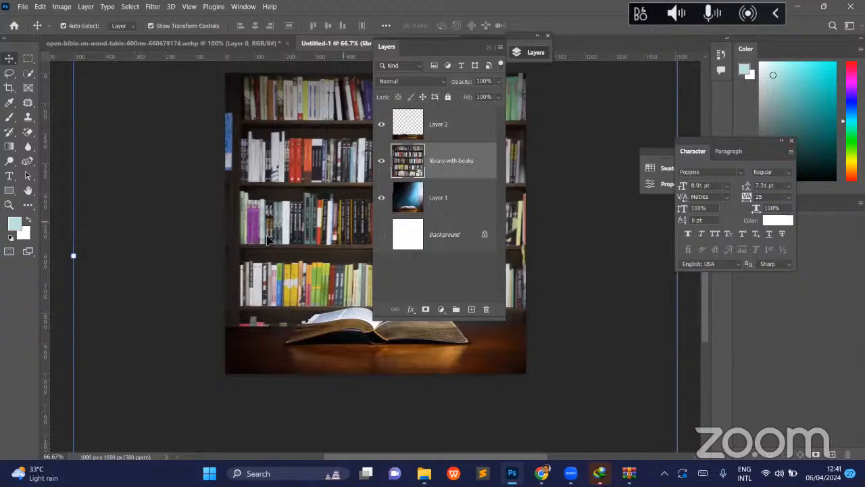
pyautogui.hscroll(3, 267, 240)
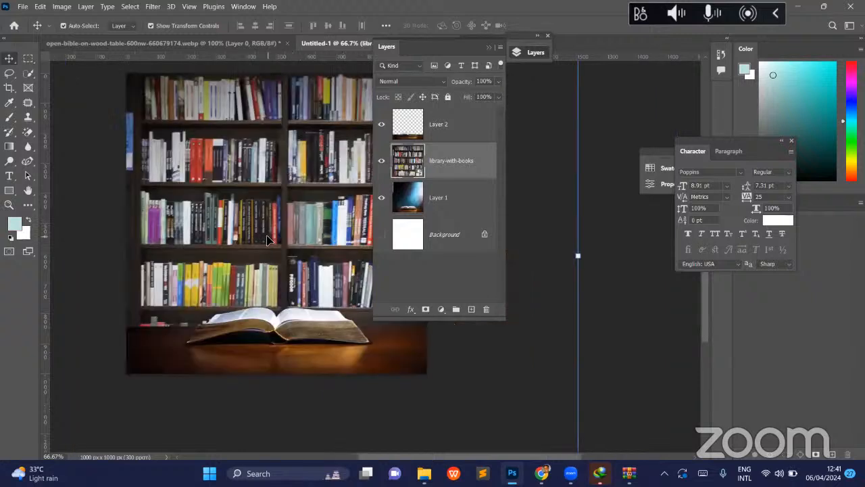
pyautogui.hscroll(1, 268, 240)
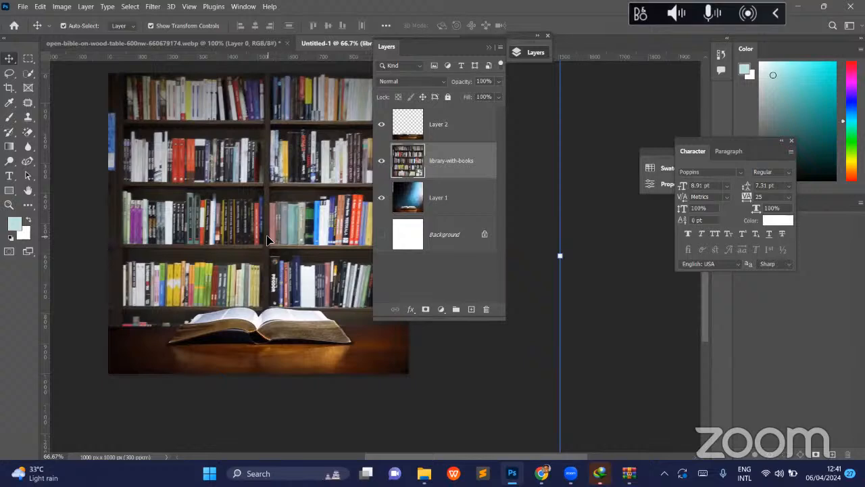
pyautogui.click(382, 162)
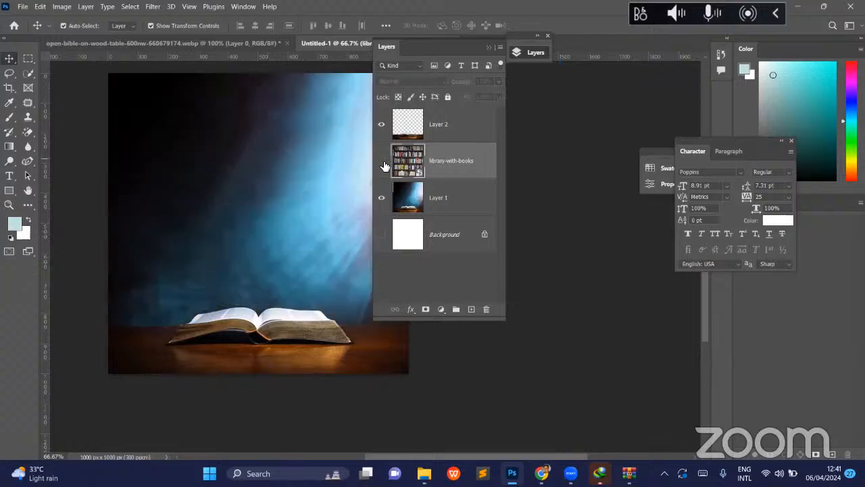
pyautogui.click(383, 165)
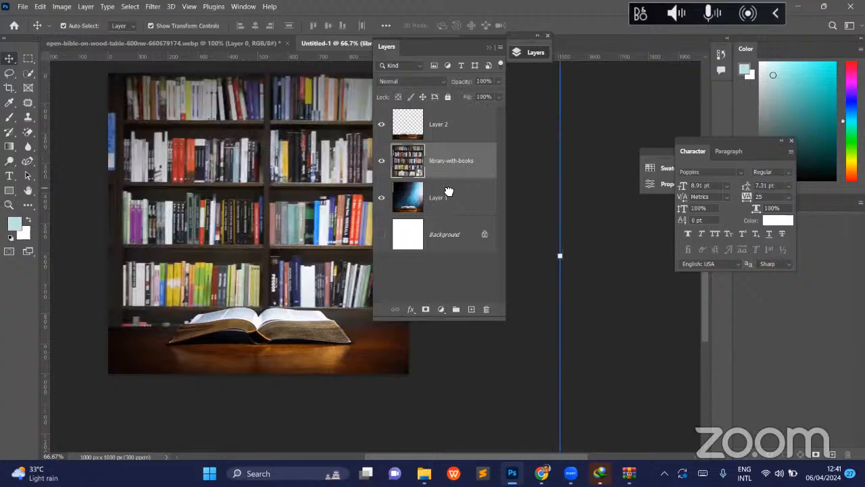
pyautogui.moveTo(449, 192); pyautogui.dragTo(446, 215)
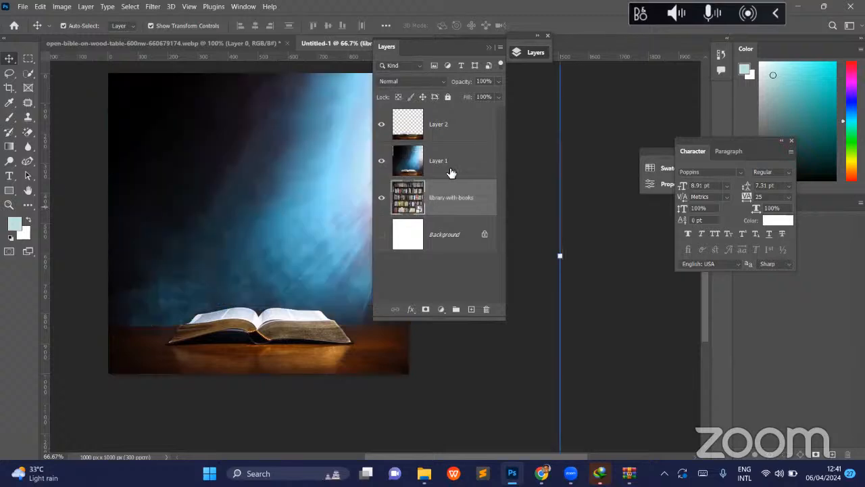
# - Change Layer 1's blend mode to Multiply and move the floating layer list clear of the canvas
pyautogui.click(449, 170)
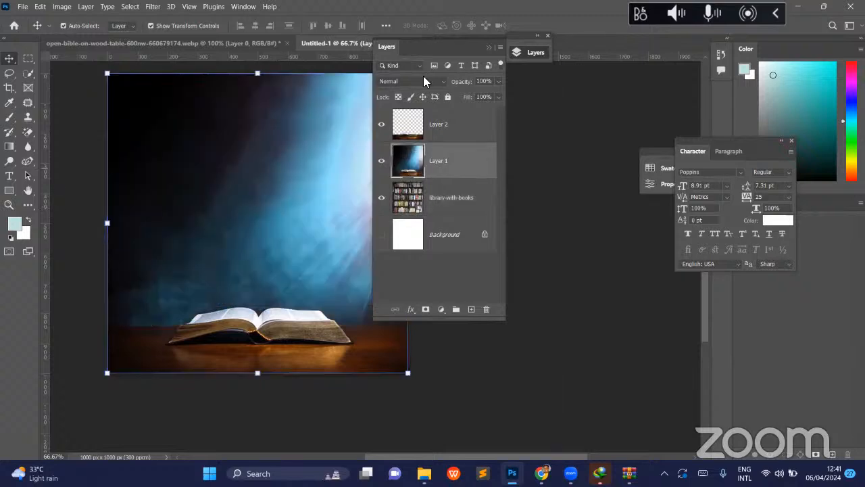
pyautogui.click(425, 81)
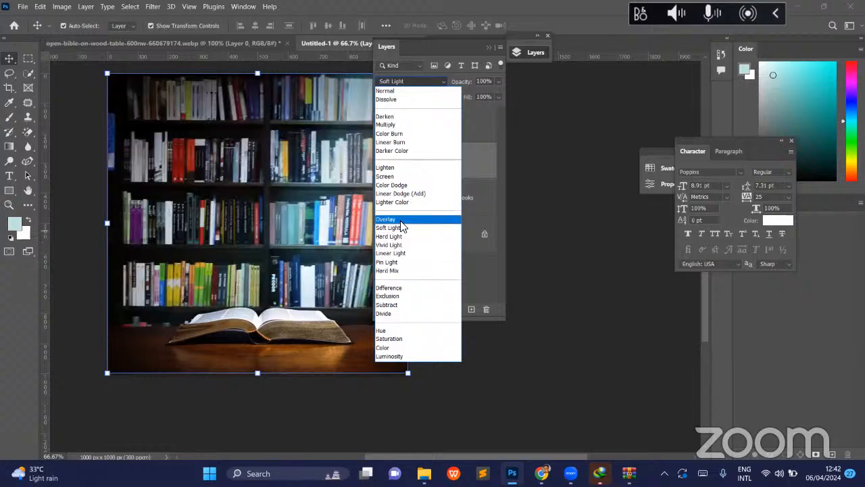
pyautogui.click(396, 126)
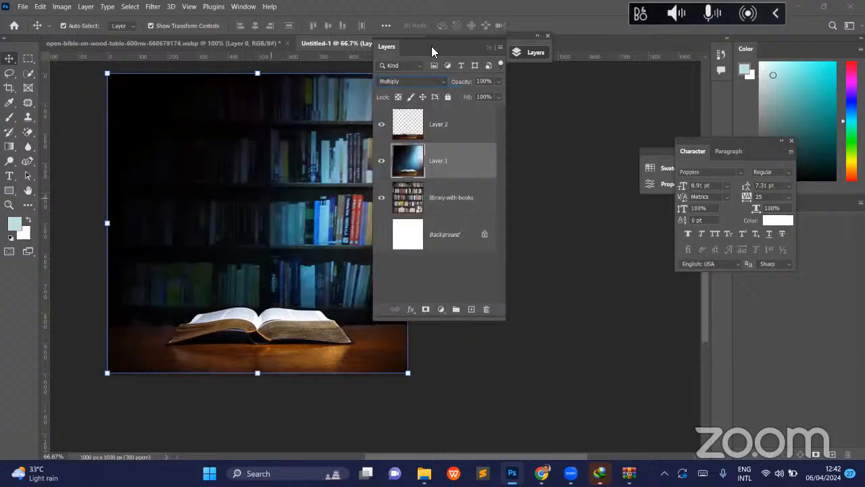
pyautogui.click(525, 58)
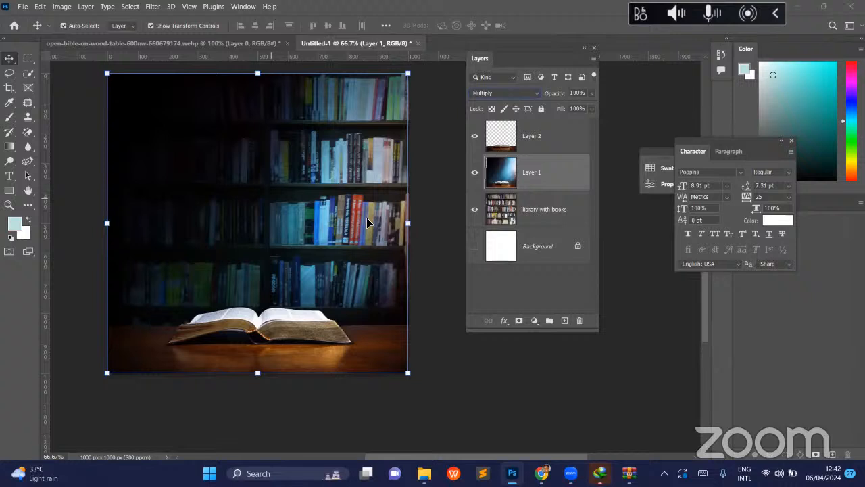
# - Enlarge the library-with-books layer proportionally to about 9.31% and lower its opacity to 85%
pyautogui.click(9, 203)
pyautogui.moveTo(327, 207); pyautogui.dragTo(291, 202)
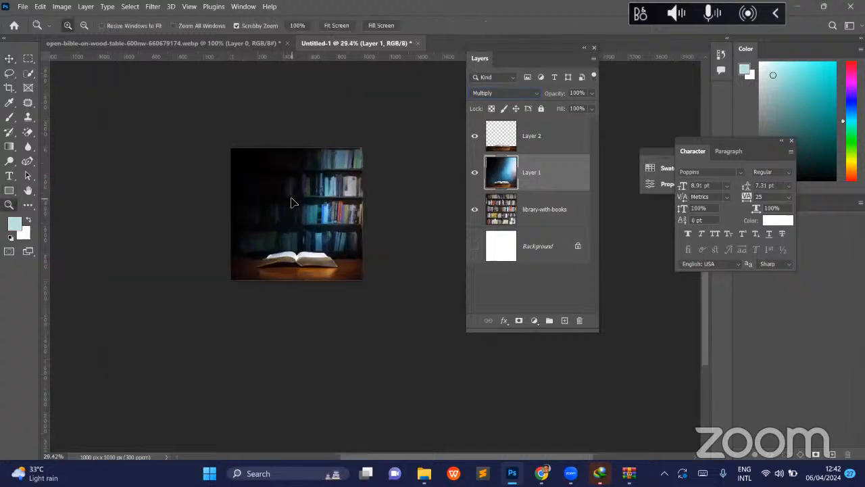
pyautogui.press('v')
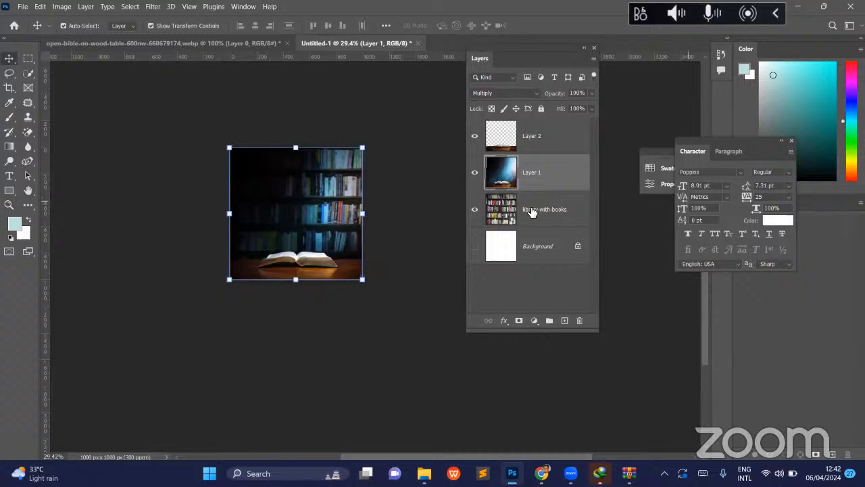
pyautogui.click(532, 212)
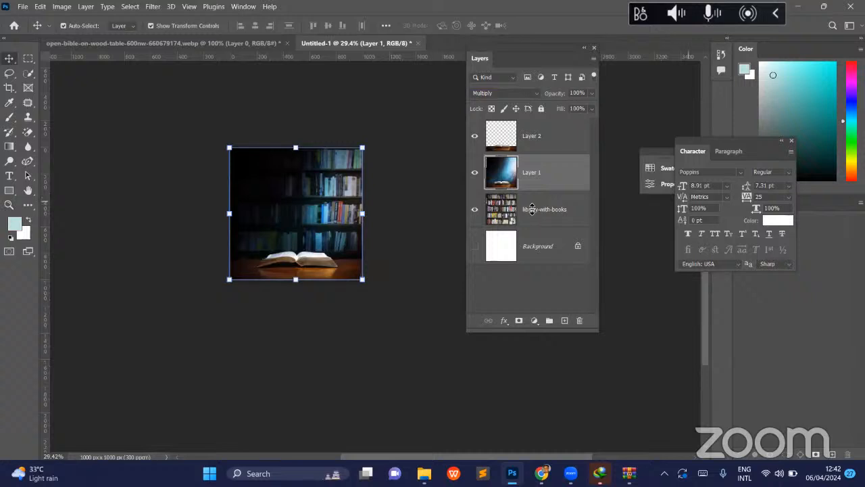
pyautogui.click(296, 318)
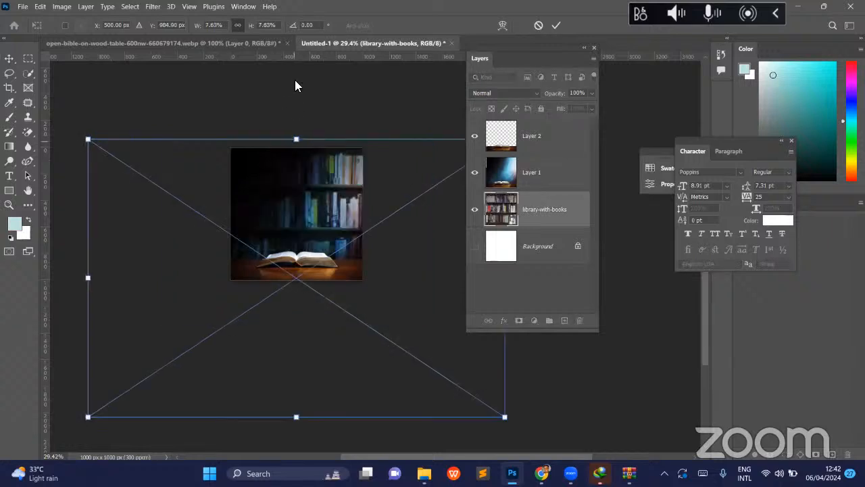
pyautogui.moveTo(295, 80); pyautogui.dragTo(297, 80)
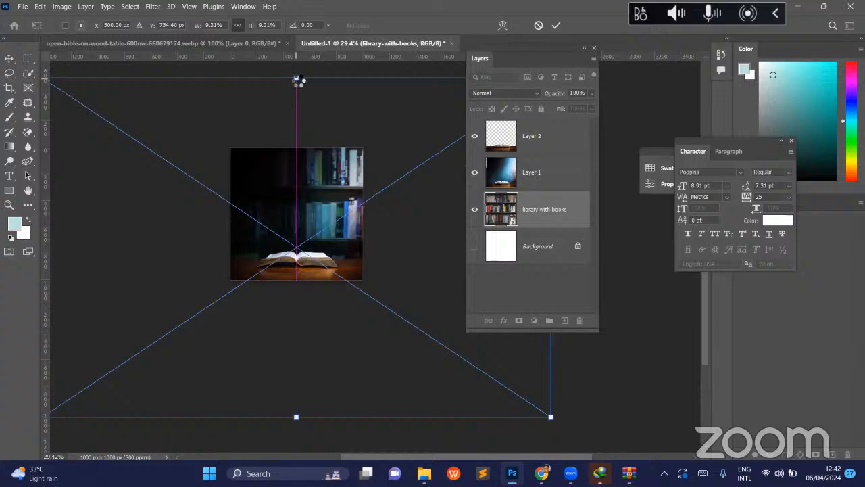
pyautogui.press('Return')
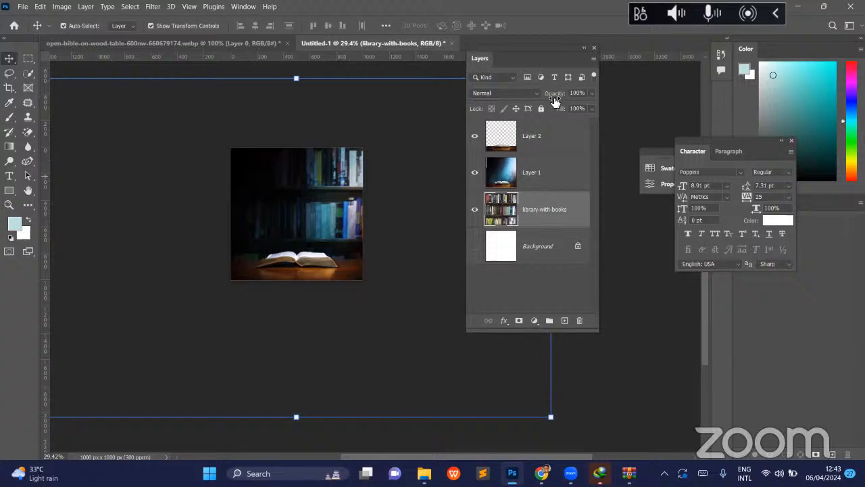
pyautogui.moveTo(553, 100); pyautogui.dragTo(547, 100)
pyautogui.click(542, 210)
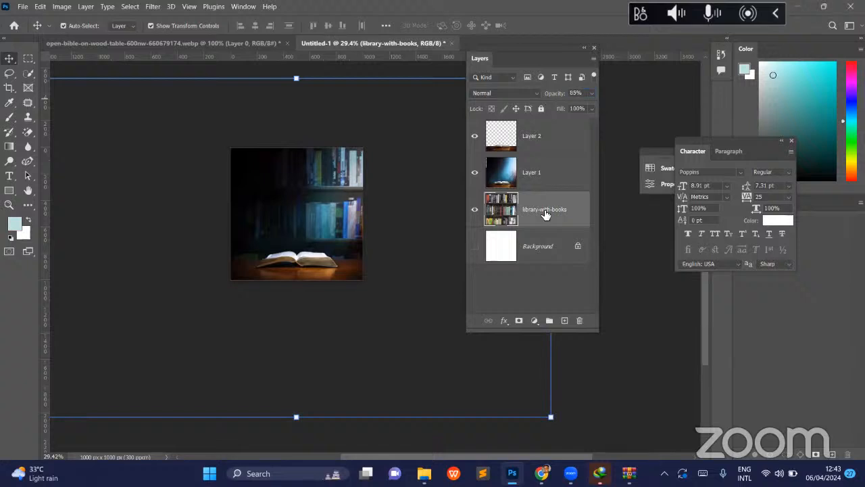
# - Apply a Gaussian Blur with a radius of about 5.6 pixels to the library-with-books layer and inspect the softened backdrop
pyautogui.click(130, 7)
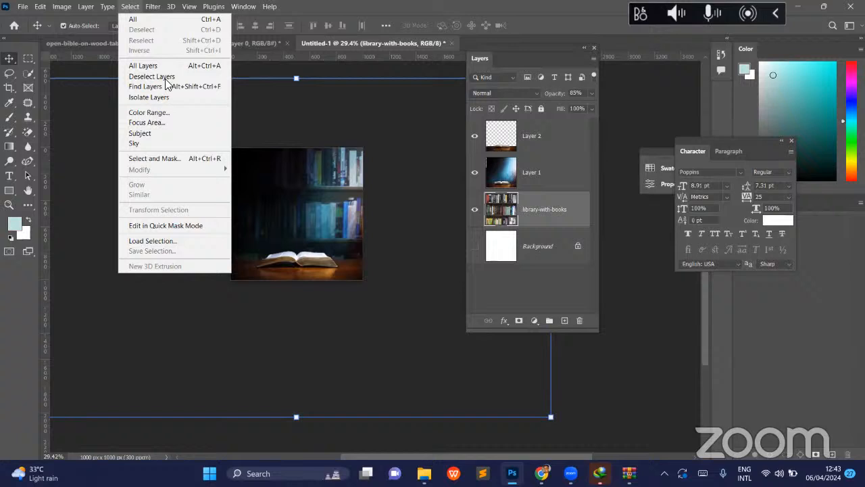
pyautogui.click(153, 8)
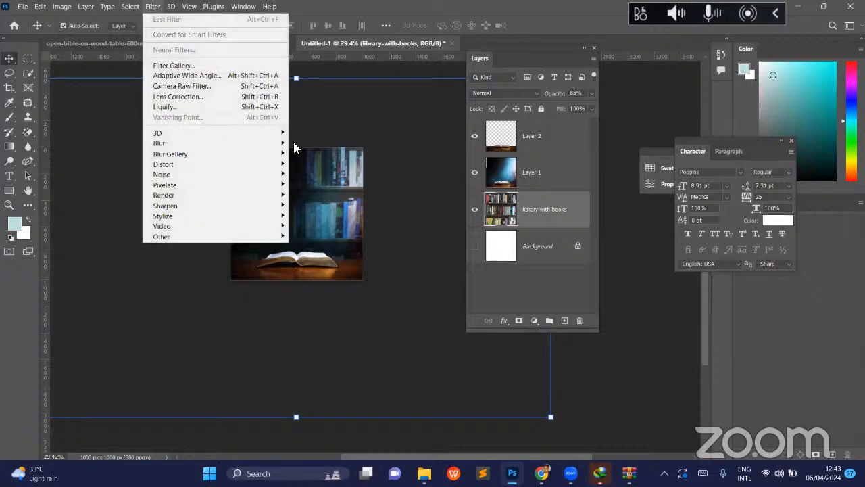
pyautogui.moveTo(277, 143)
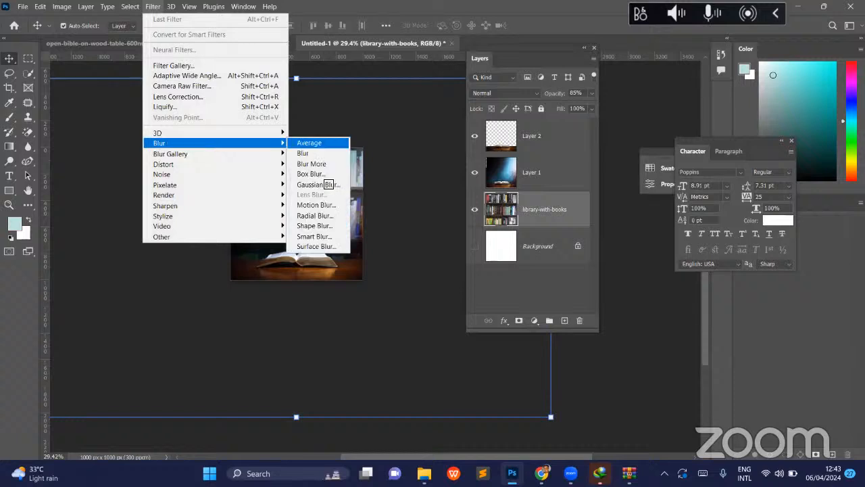
pyautogui.click(325, 183)
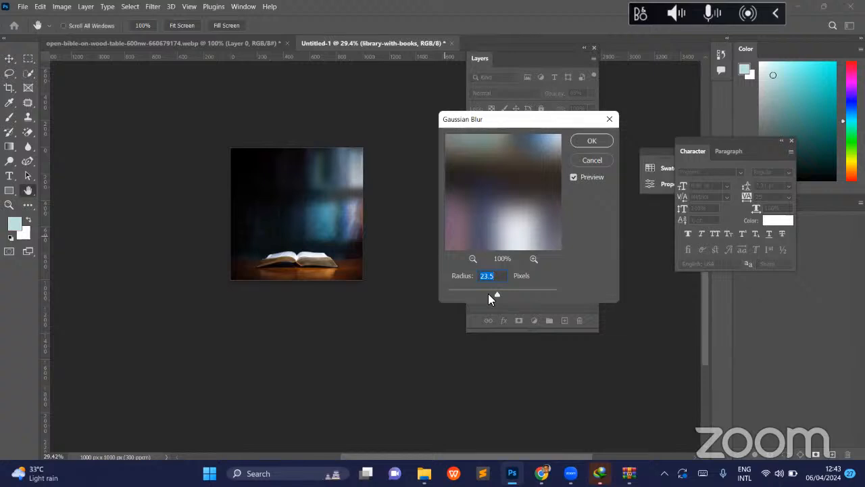
pyautogui.moveTo(488, 293); pyautogui.dragTo(480, 294)
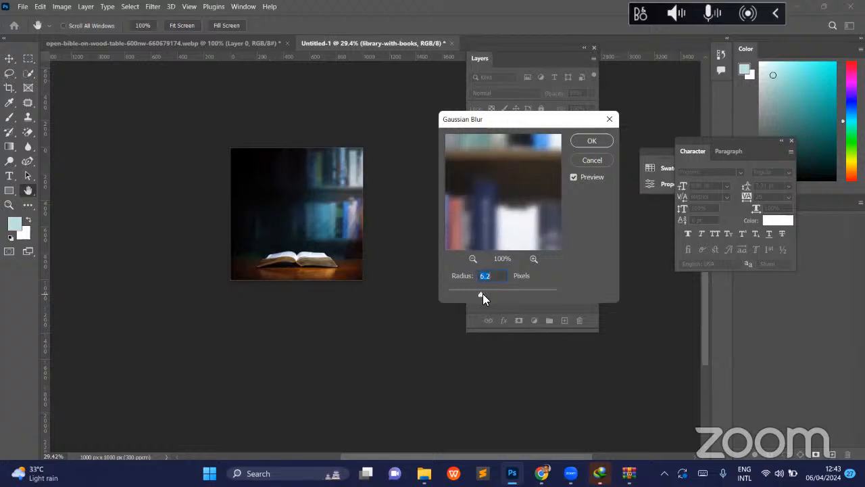
pyautogui.click(479, 295)
pyautogui.moveTo(480, 297); pyautogui.dragTo(480, 296)
pyautogui.press('Return')
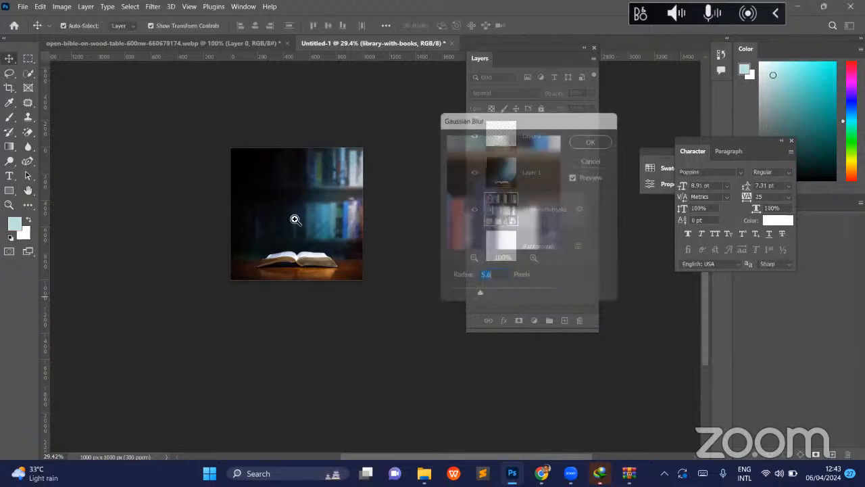
pyautogui.press('z')
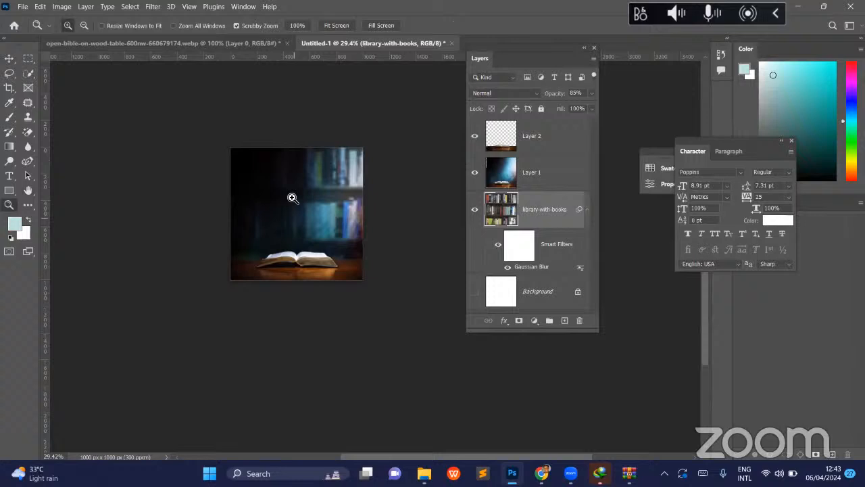
pyautogui.moveTo(310, 212); pyautogui.dragTo(297, 208)
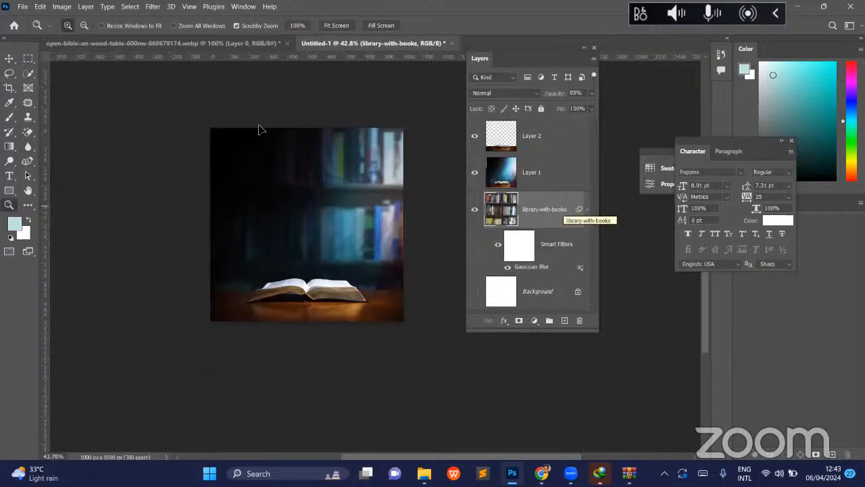
pyautogui.press('v')
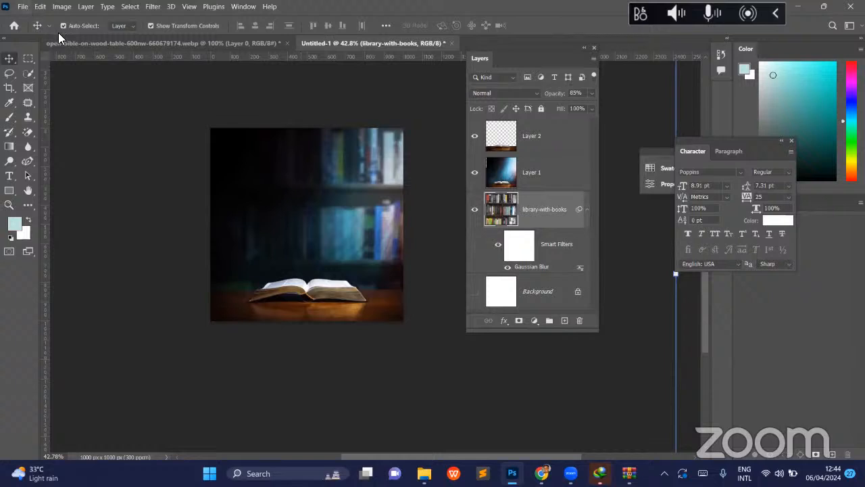
# - Open the reference design IMG_1765.PNG from Downloads and arrange the workspace so the whole image is unobstructed
pyautogui.hotkey('alt', 'f')
pyautogui.hotkey('ctrl', 'o')
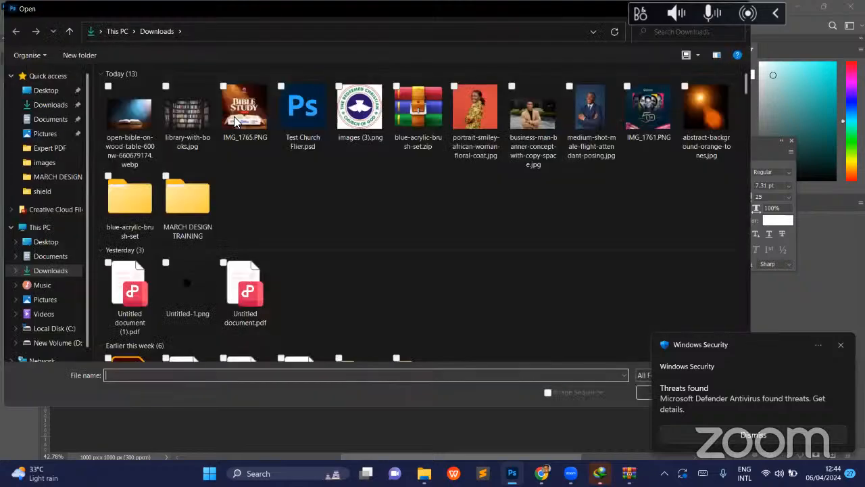
pyautogui.press('Escape')
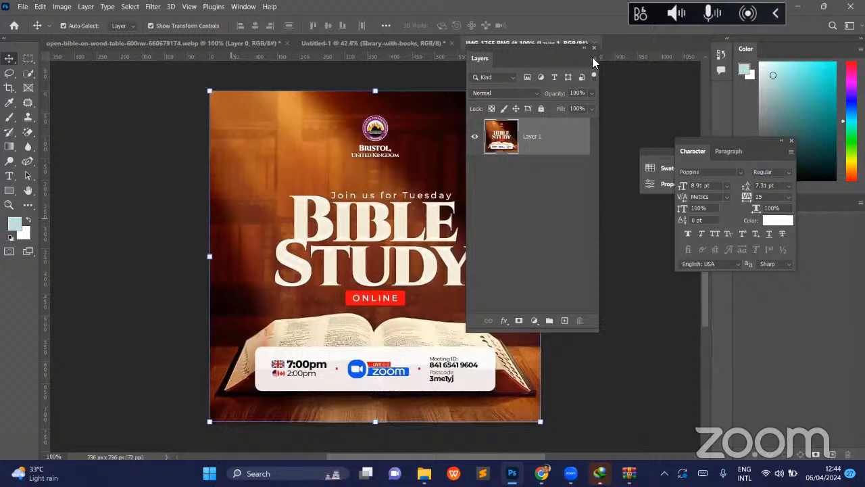
pyautogui.moveTo(544, 48); pyautogui.dragTo(639, 62)
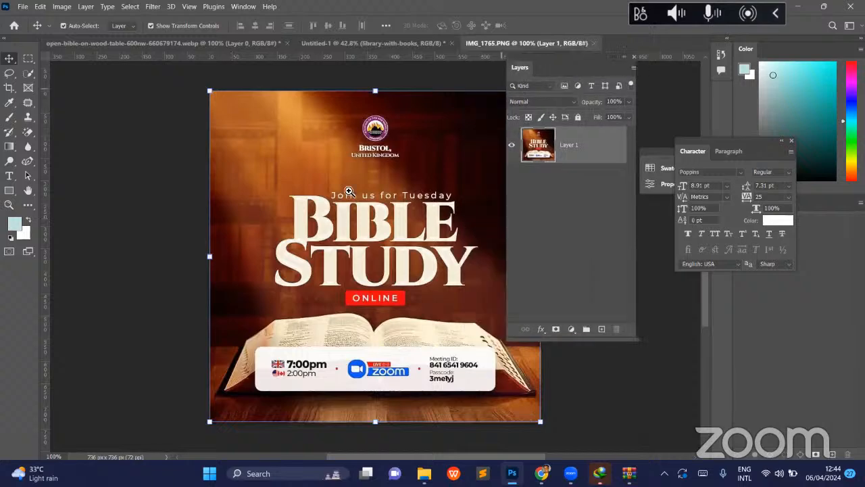
pyautogui.moveTo(364, 193); pyautogui.dragTo(328, 171)
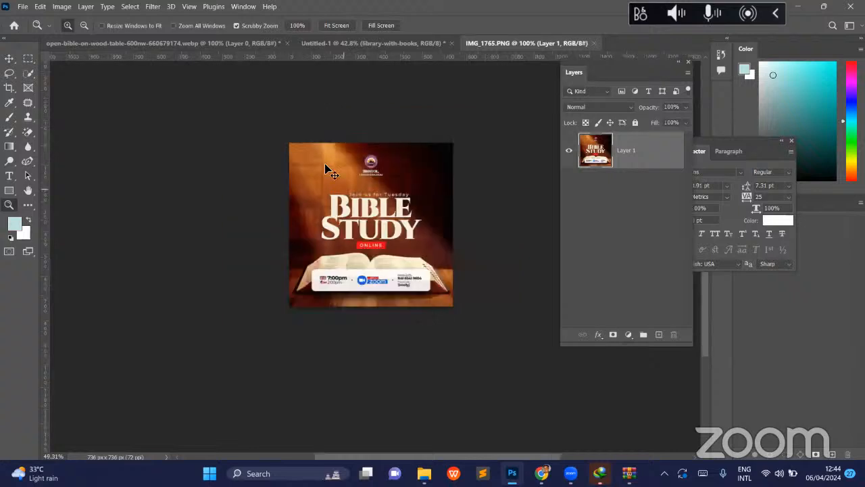
# - Compare the lighting and composition of the Untitled-1 document with the IMG_1765.PNG reference
pyautogui.click(324, 44)
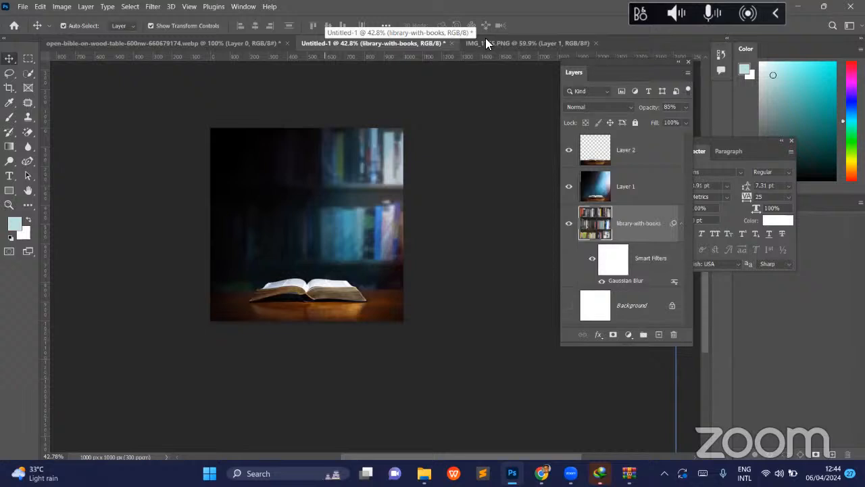
pyautogui.hotkey('ctrl', 'Tab')
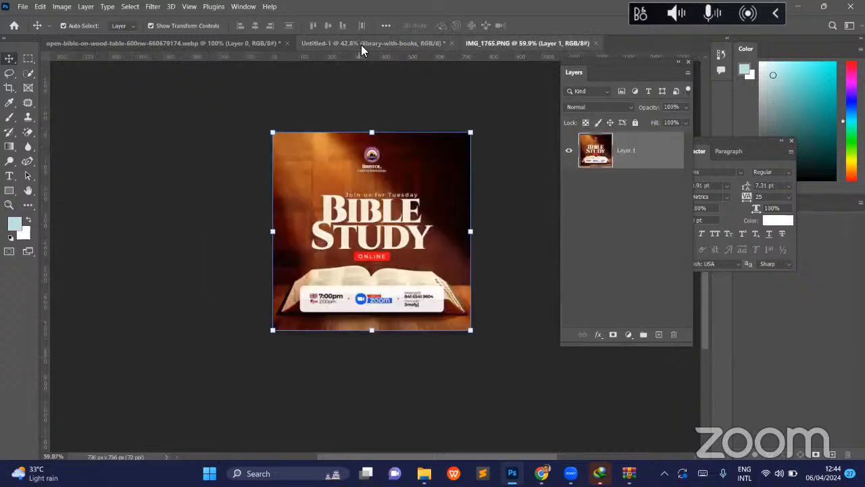
pyautogui.click(361, 45)
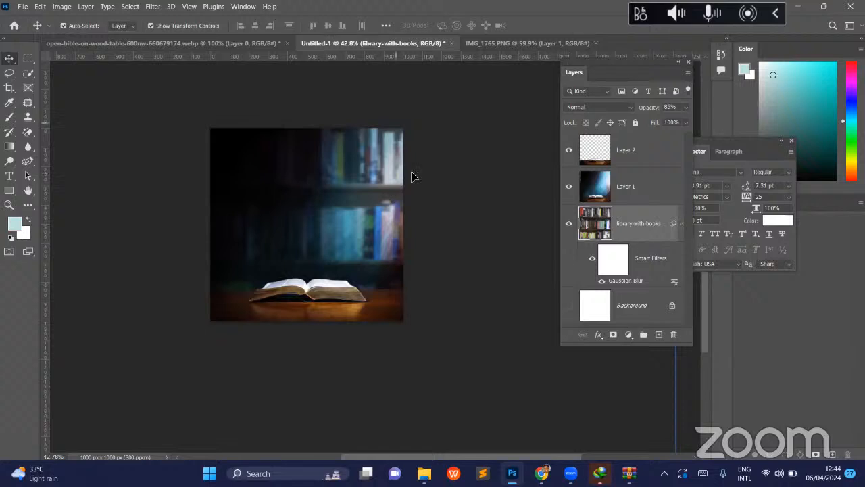
pyautogui.click(506, 43)
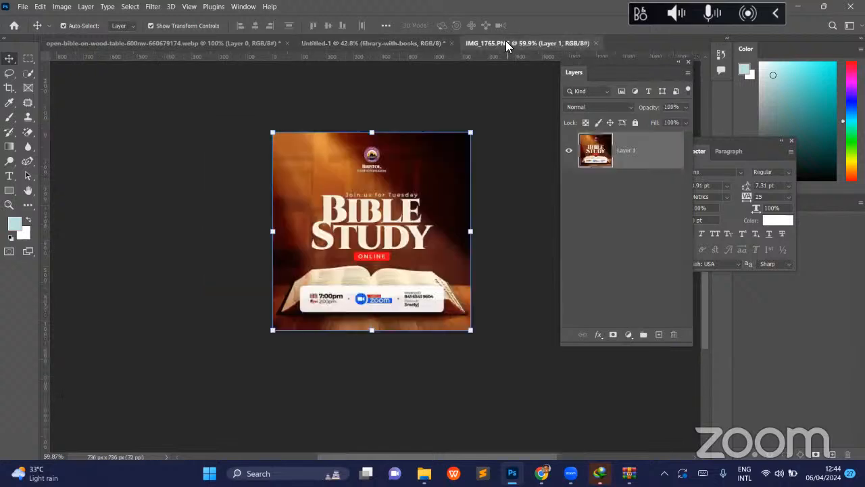
pyautogui.click(313, 43)
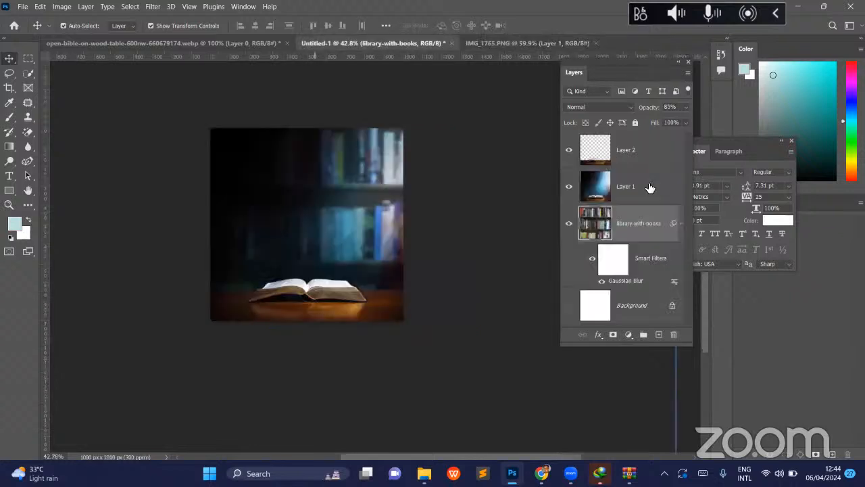
# - Flip Layer 1 horizontally in Untitled-1, comparing the original and mirrored lighting before keeping the flip
pyautogui.hotkey('shift', 'alt', 'm')
pyautogui.click(649, 187)
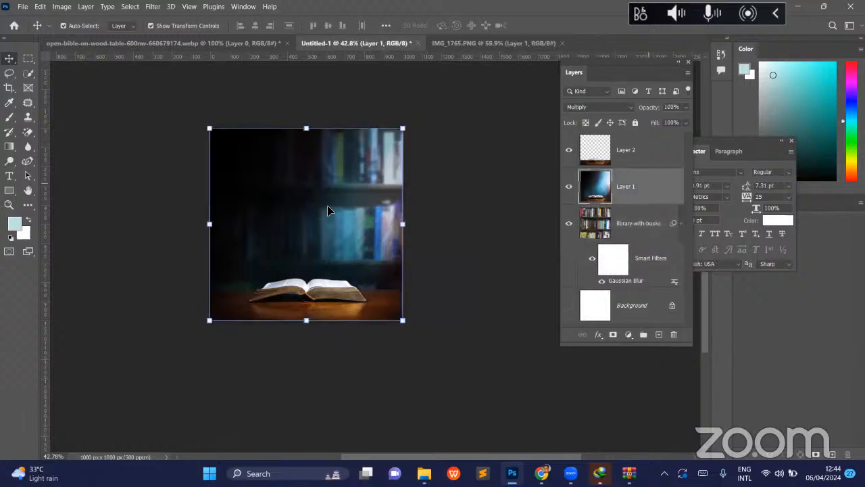
pyautogui.press('ctrl')
pyautogui.hotkey('ctrl', 't')
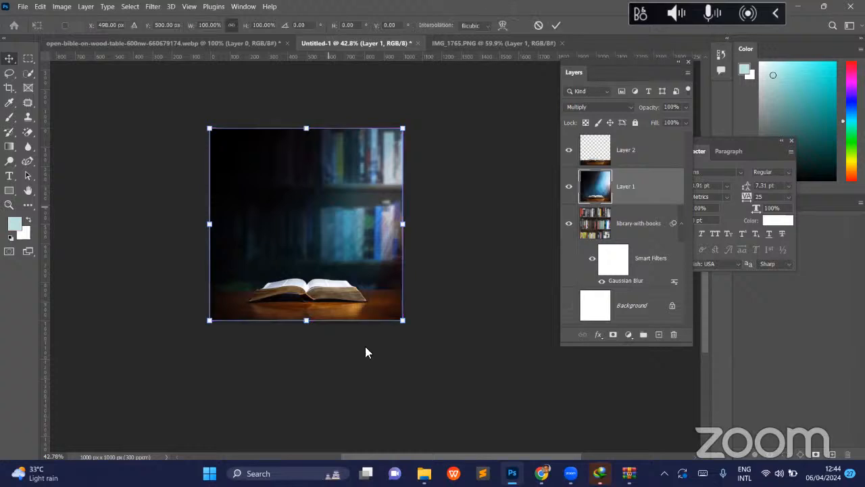
pyautogui.rightClick(363, 436)
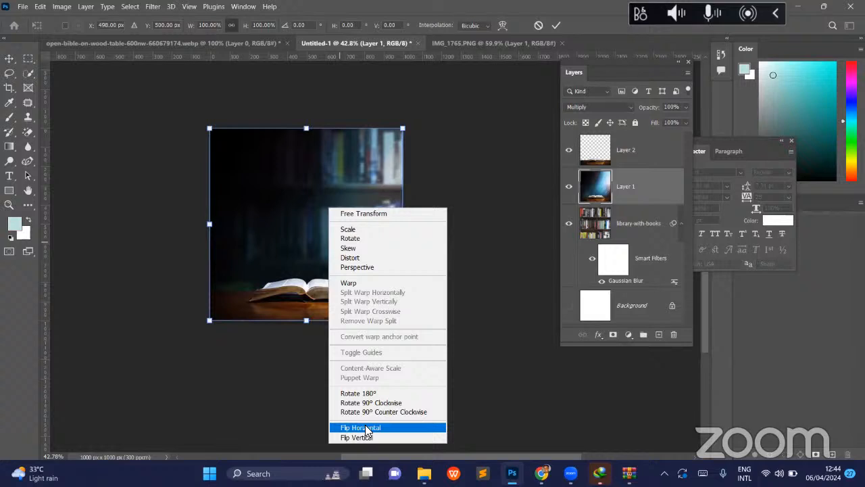
pyautogui.click(365, 428)
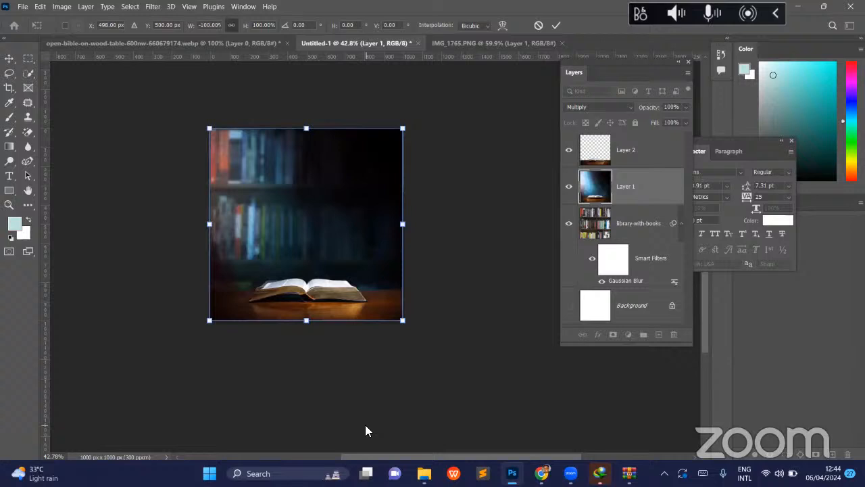
pyautogui.hotkey('ctrl', 'z')
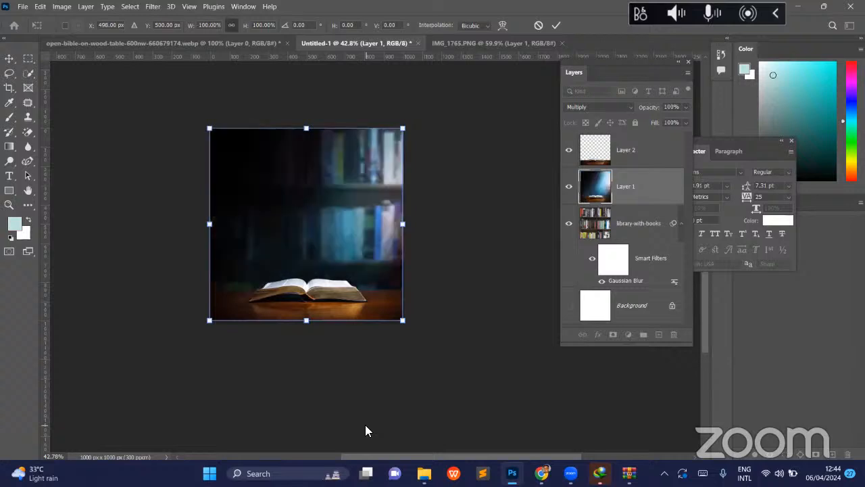
pyautogui.hotkey('ctrl', 'shift', 'z')
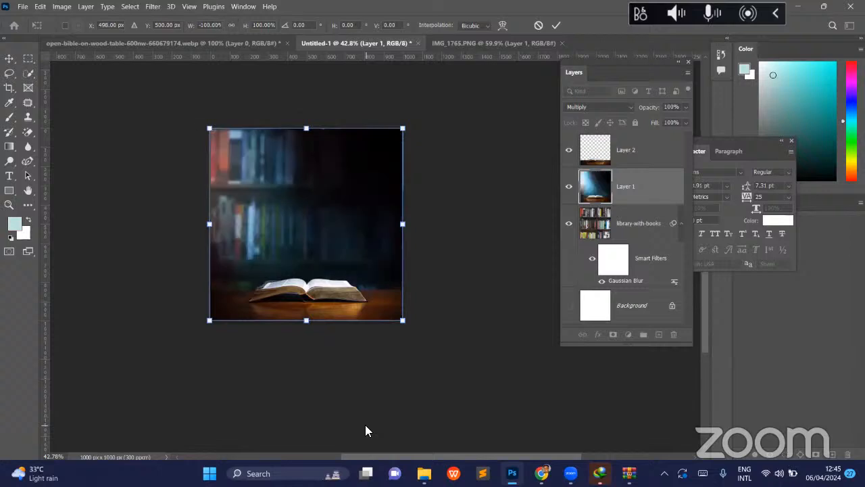
pyautogui.press('Return')
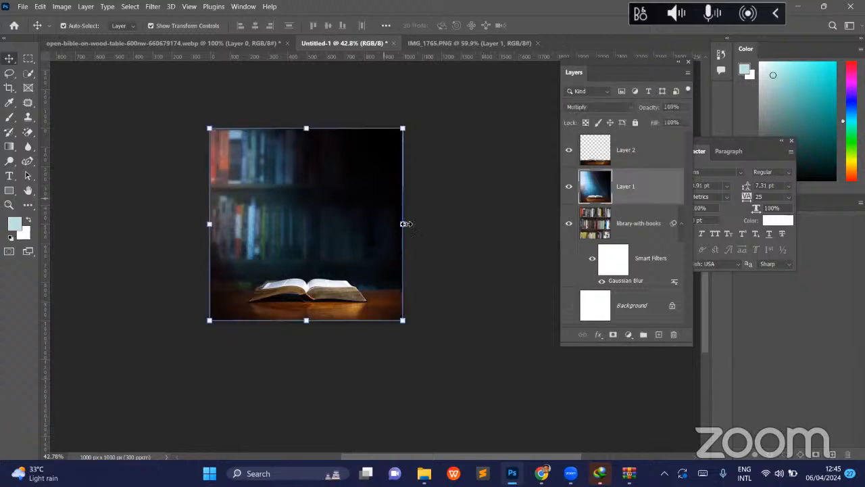
# - Scale Layer 1 proportionally to about 107.5% so it extends past the canvas edge, and apply the transform
pyautogui.click(404, 224)
pyautogui.moveTo(405, 224); pyautogui.dragTo(421, 224)
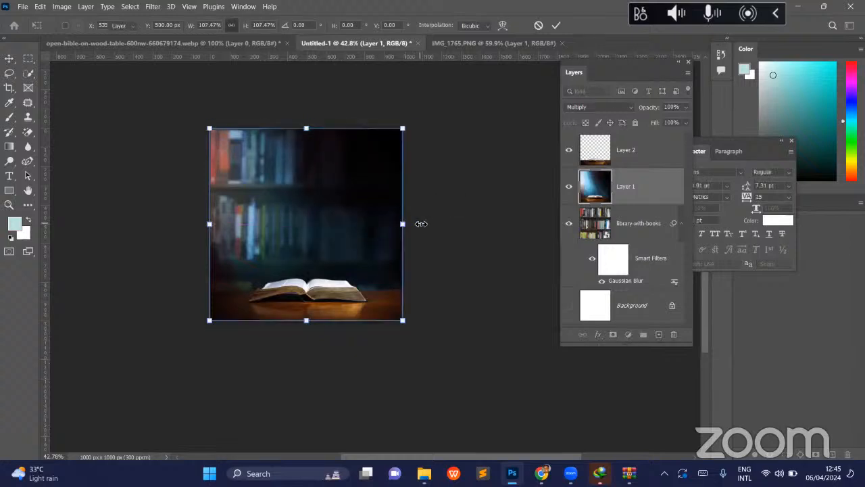
pyautogui.press('Return')
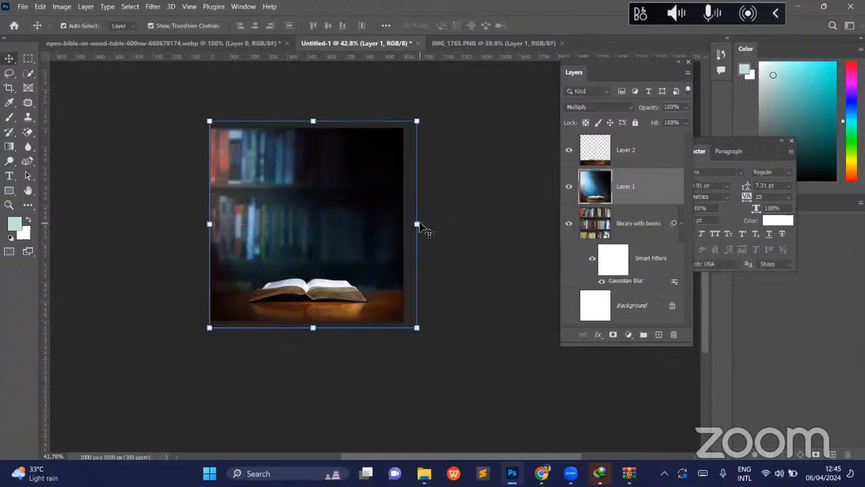
pyautogui.click(262, 170)
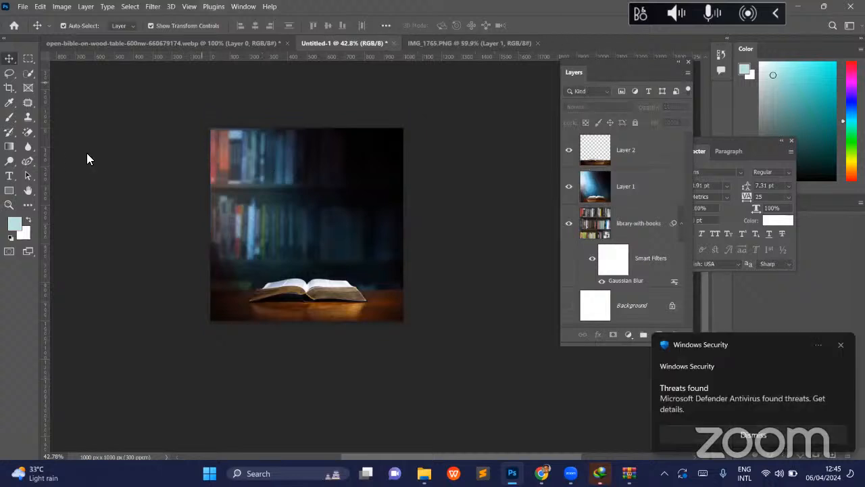
# - Add the white two-line title "BIBLE STUDY" in Poppins Regular above the open book, with one word per line
pyautogui.click(10, 177)
pyautogui.click(301, 194)
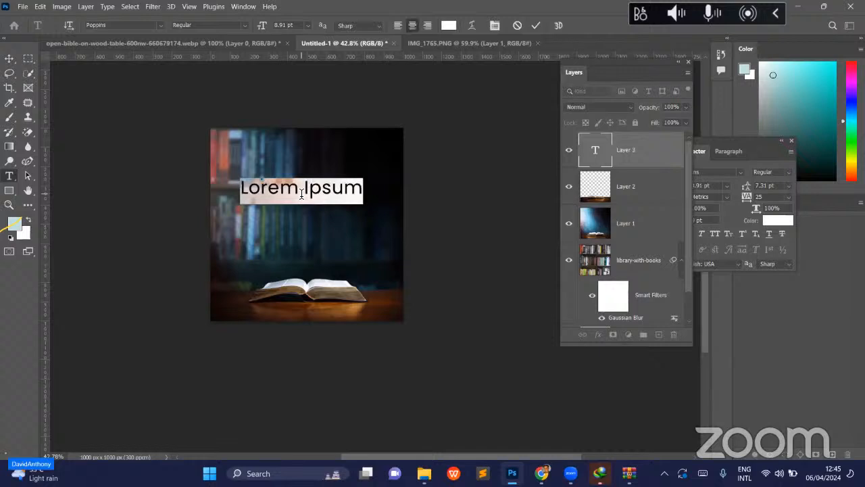
pyautogui.write('B')
pyautogui.write('l')
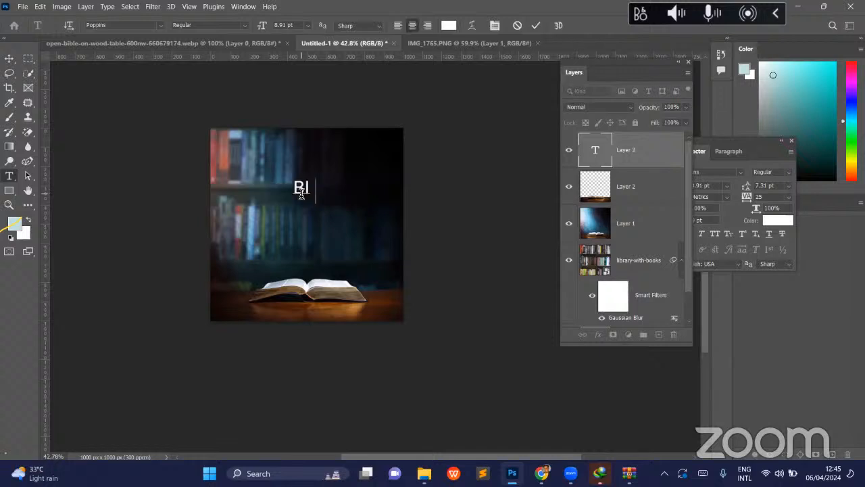
pyautogui.write('BLE')
pyautogui.press('Return')
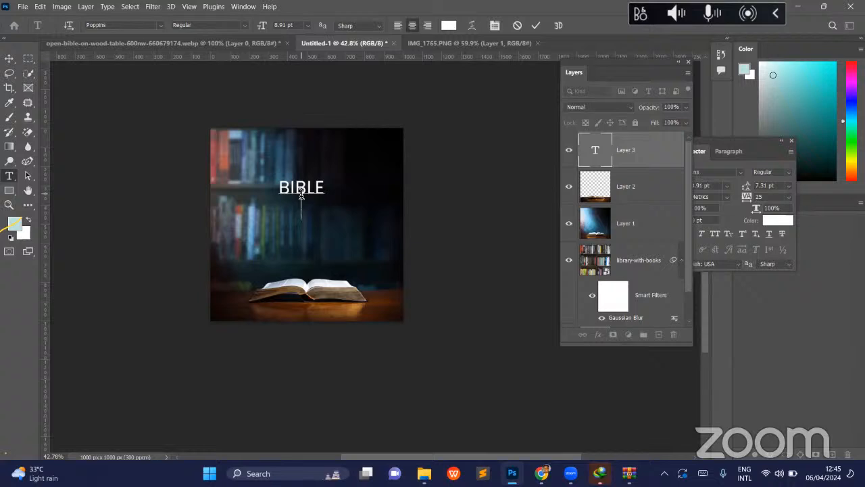
pyautogui.write('STUDY')
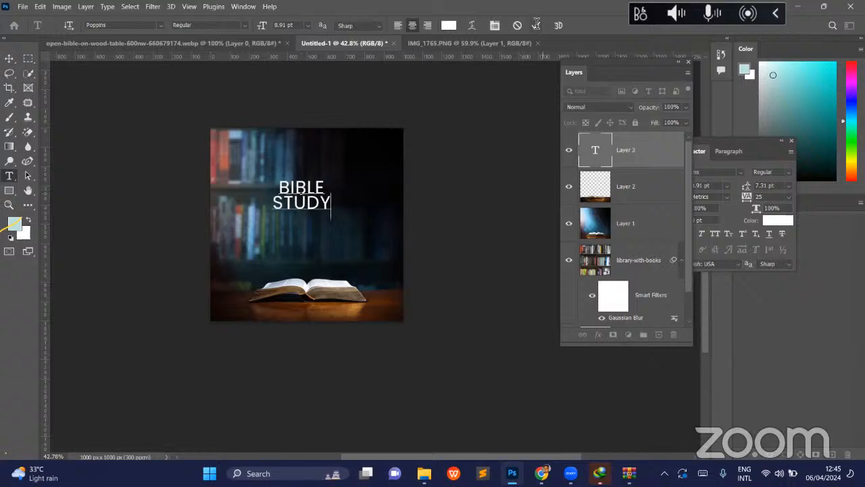
pyautogui.click(303, 223)
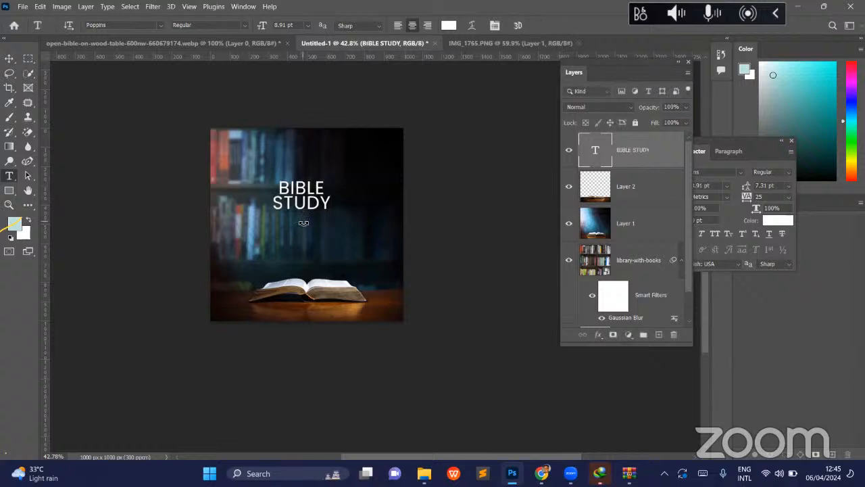
# - Enlarge the BIBLE STUDY title to about 170% and position it over the bookshelf just above the open Bible
pyautogui.press('v')
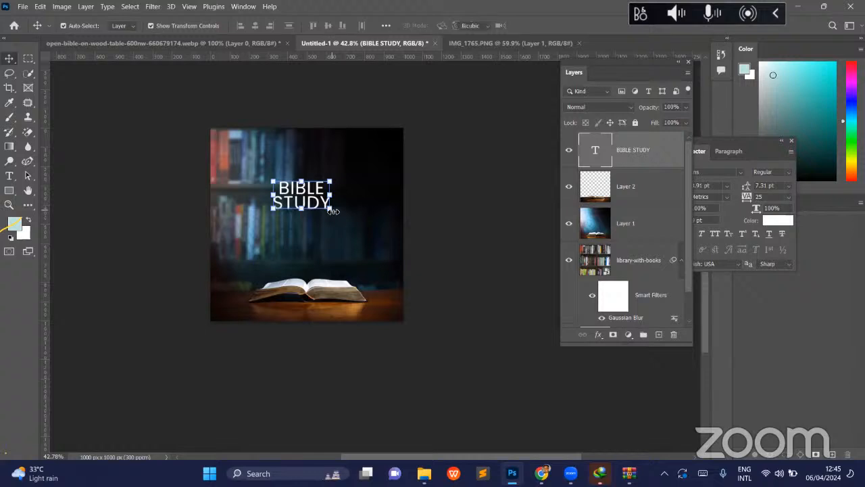
pyautogui.moveTo(367, 248); pyautogui.dragTo(453, 174)
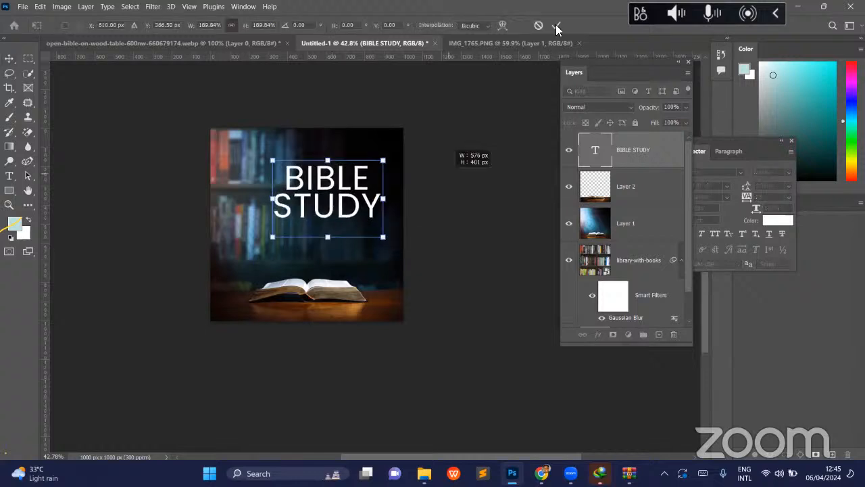
pyautogui.click(556, 27)
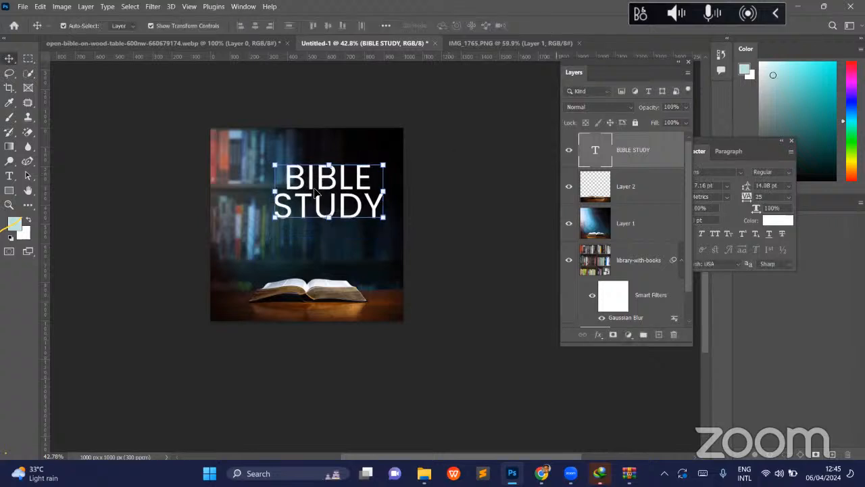
pyautogui.moveTo(318, 207); pyautogui.dragTo(303, 215)
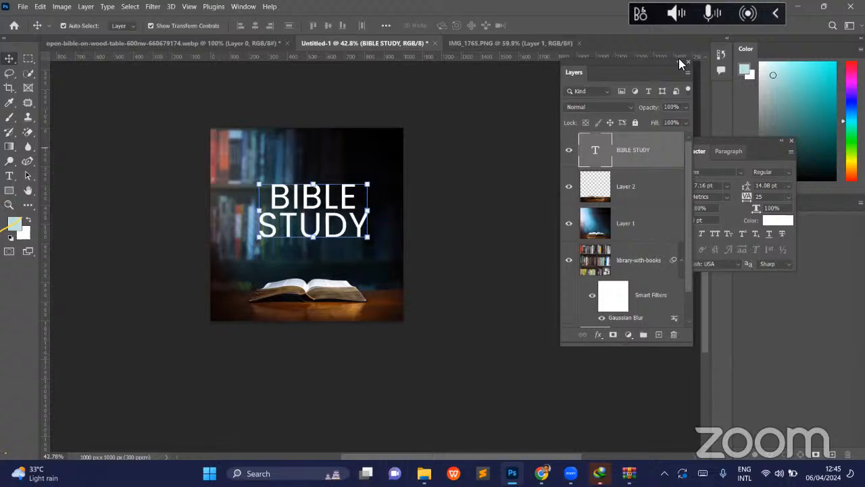
# - Change the BIBLE STUDY title's font to Times New Roman Bold and turn on faux bold
pyautogui.click(680, 61)
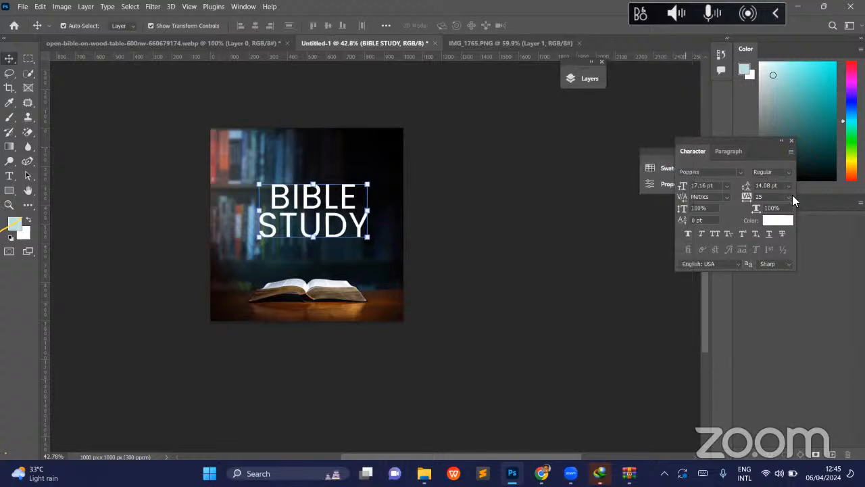
pyautogui.click(739, 172)
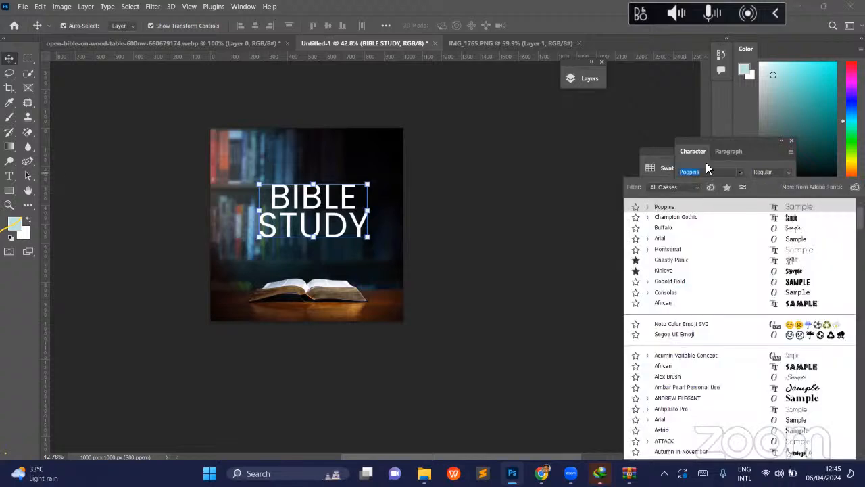
pyautogui.write('TIME')
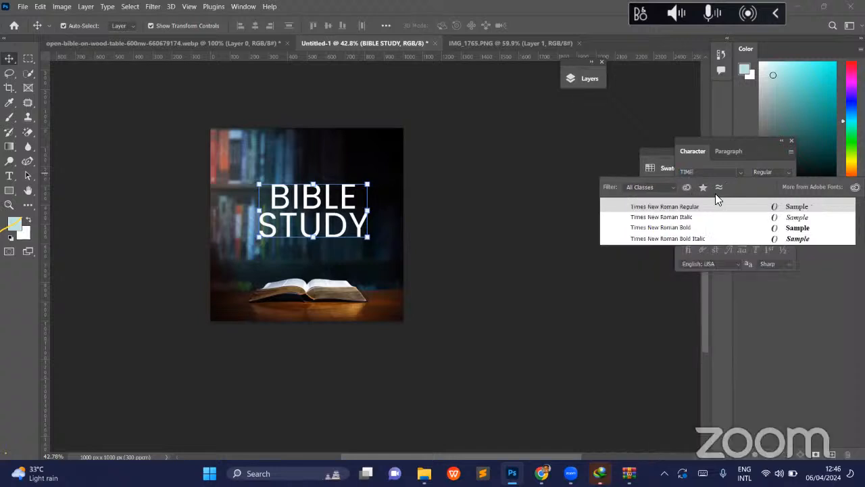
pyautogui.click(715, 232)
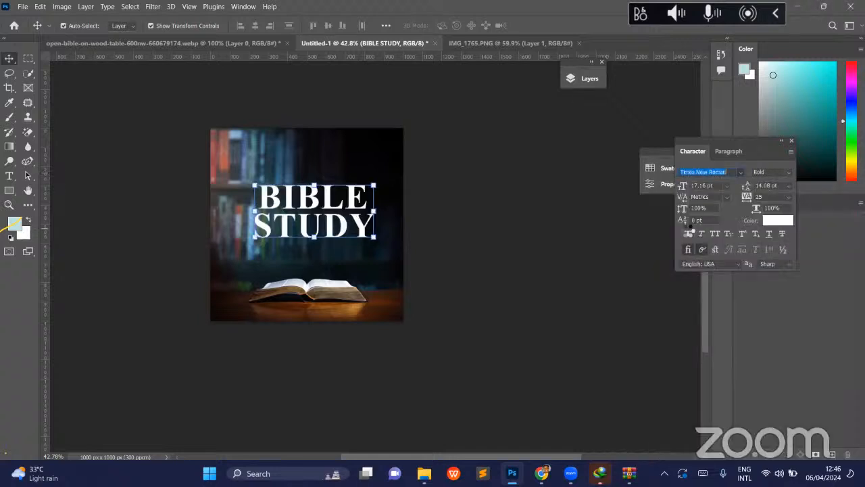
pyautogui.click(686, 231)
pyautogui.click(686, 233)
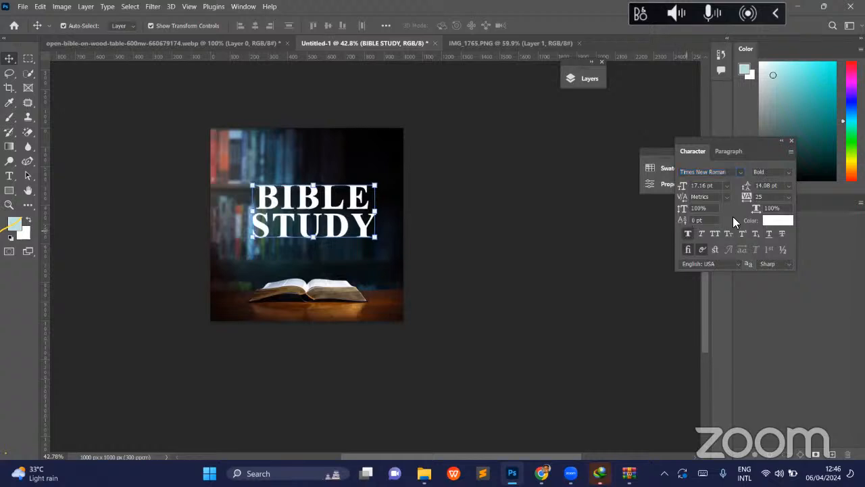
# - Tighten the letter spacing of the BIBLE STUDY title to a tracking of -75
pyautogui.click(789, 197)
pyautogui.click(779, 269)
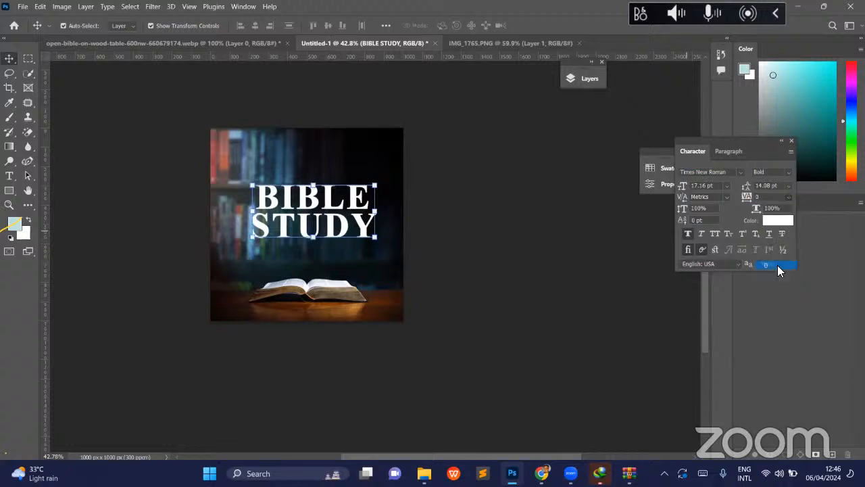
pyautogui.click(787, 196)
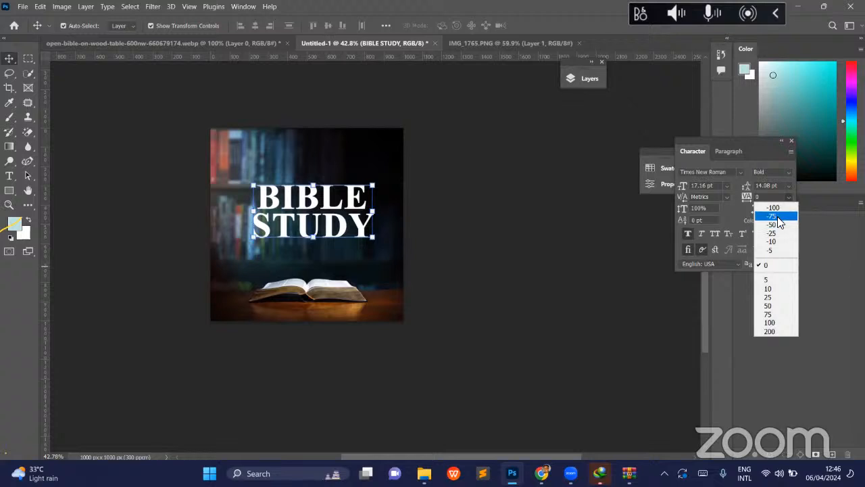
pyautogui.click(776, 216)
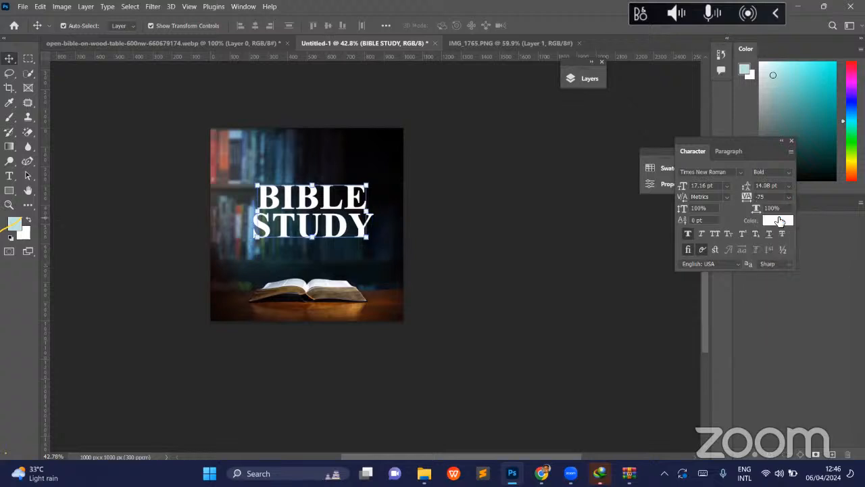
pyautogui.click(476, 214)
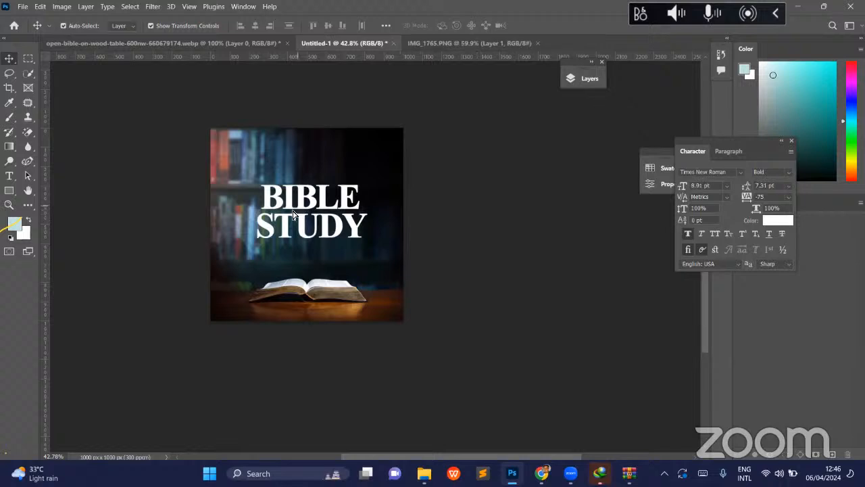
# - Move the BIBLE STUDY title slightly down to centre it on the canvas and set its leading to 12 pt
pyautogui.moveTo(285, 215); pyautogui.dragTo(286, 218)
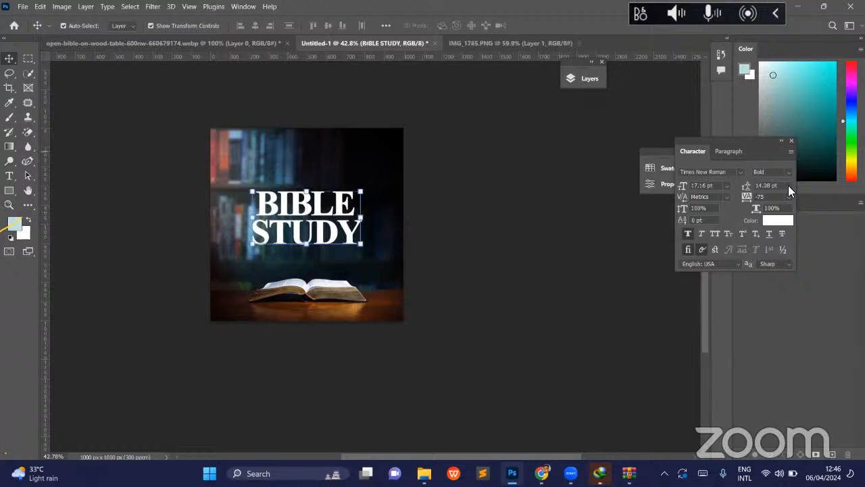
pyautogui.click(788, 185)
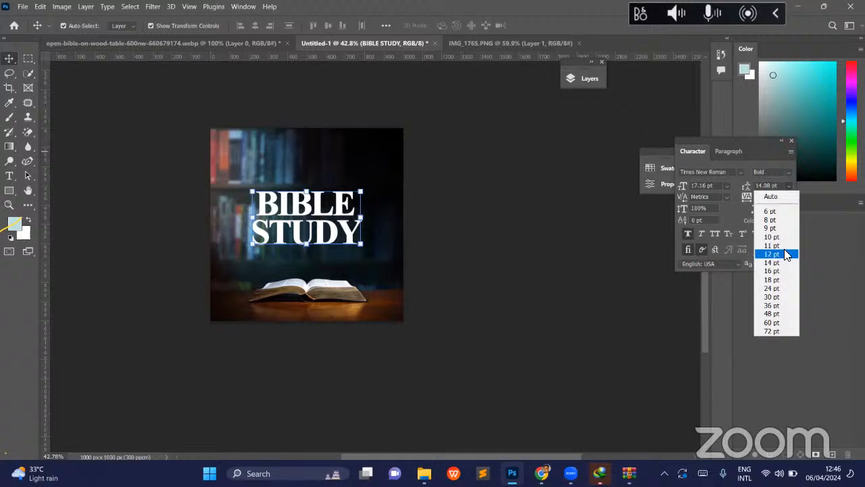
pyautogui.click(772, 253)
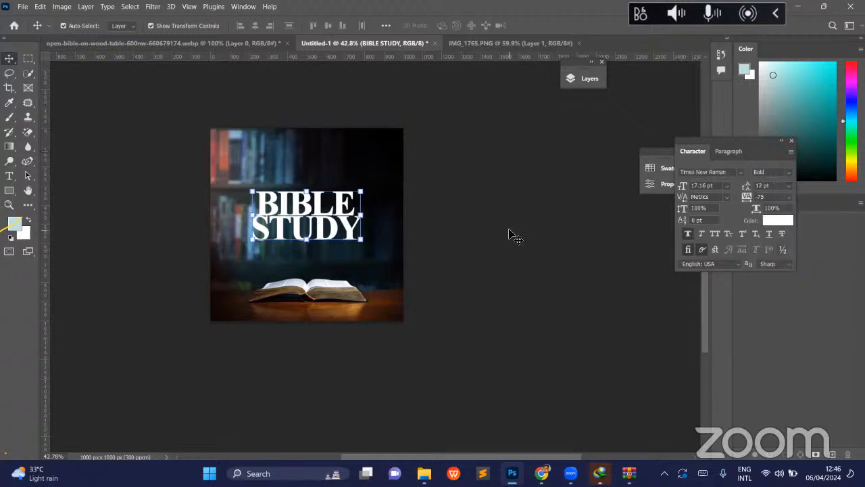
pyautogui.click(512, 234)
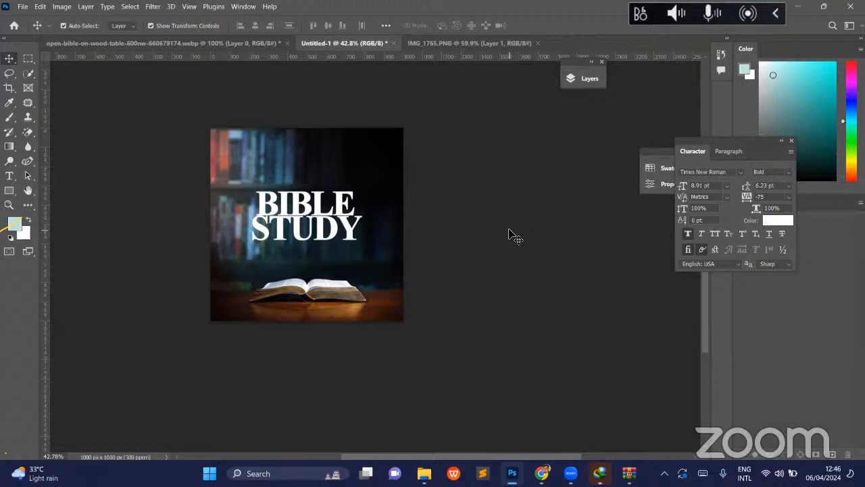
# - Following the information bar in the IMG_1765.PNG reference, draw a rectangle about 547 × 64 px below the open Bible in Untitled-1
pyautogui.click(459, 43)
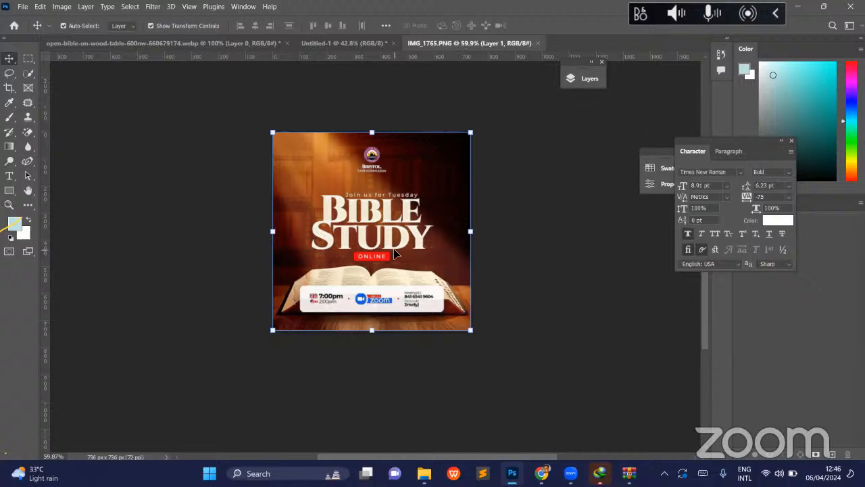
pyautogui.hscroll(-2, 392, 298)
pyautogui.hscroll(-2, 374, 287)
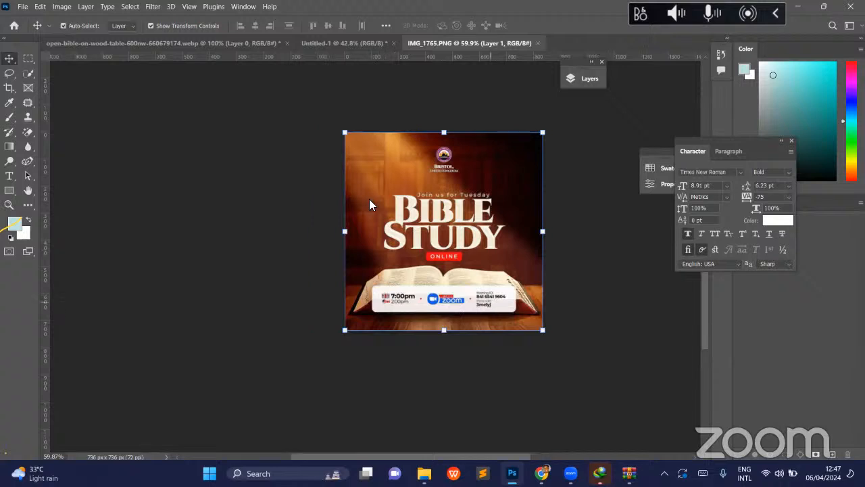
pyautogui.click(328, 45)
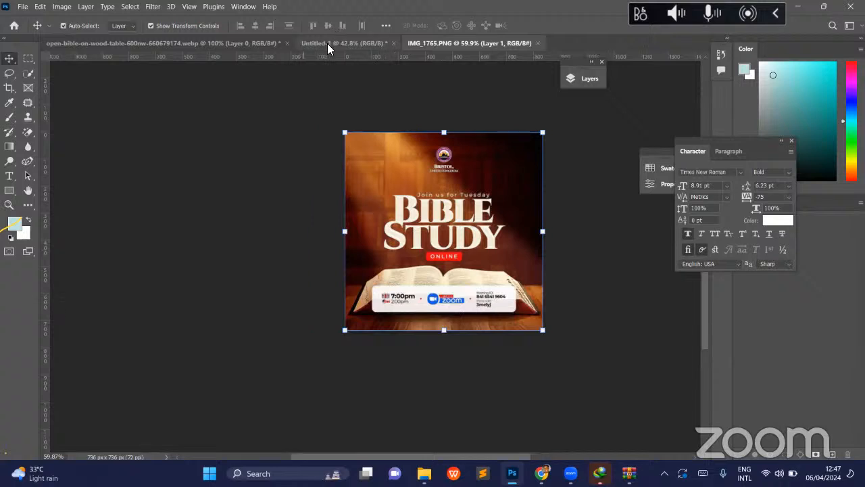
pyautogui.click(10, 191)
pyautogui.click(11, 194)
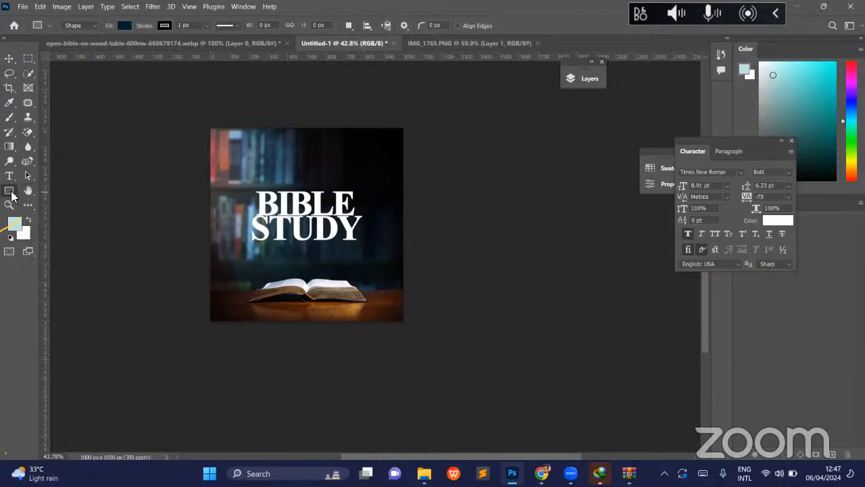
pyautogui.click(237, 260)
pyautogui.moveTo(251, 303); pyautogui.dragTo(357, 316)
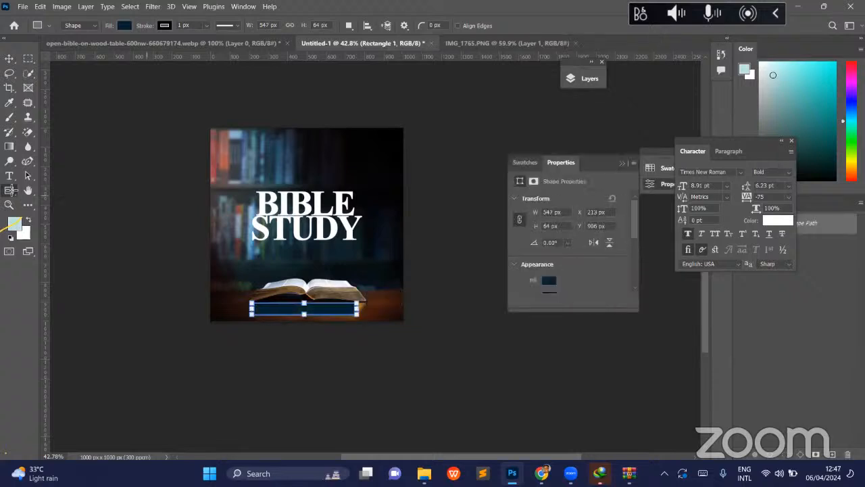
# - Fill the rectangle below the Bible with white and deselect it
pyautogui.click(123, 26)
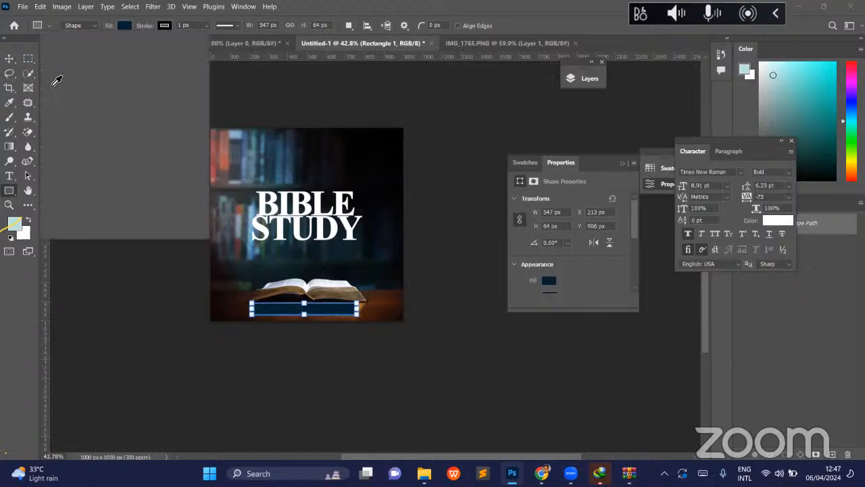
pyautogui.click(53, 84)
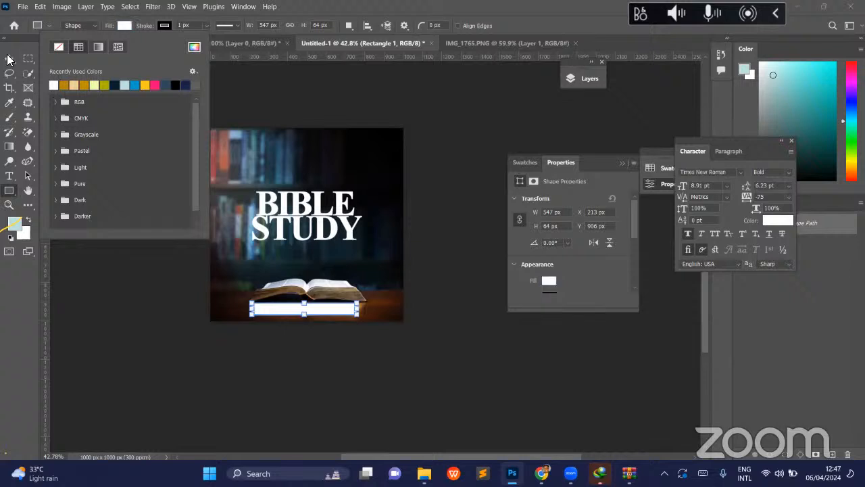
pyautogui.click(320, 151)
pyautogui.press('v')
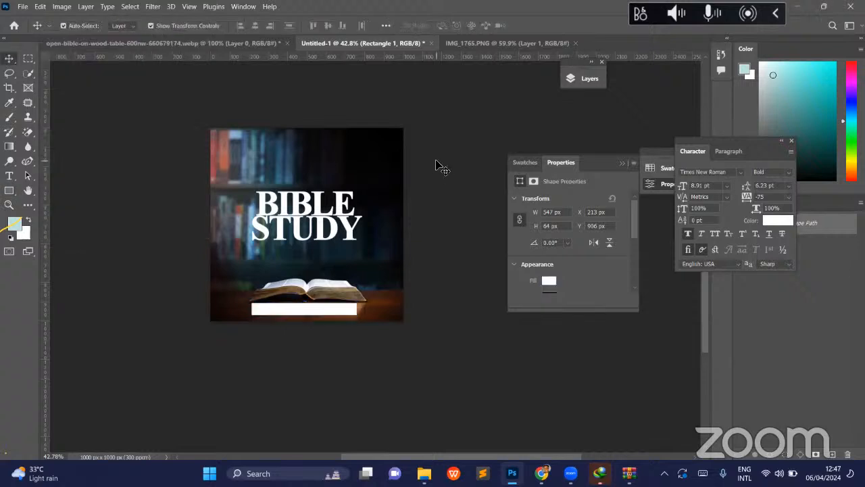
pyautogui.click(438, 166)
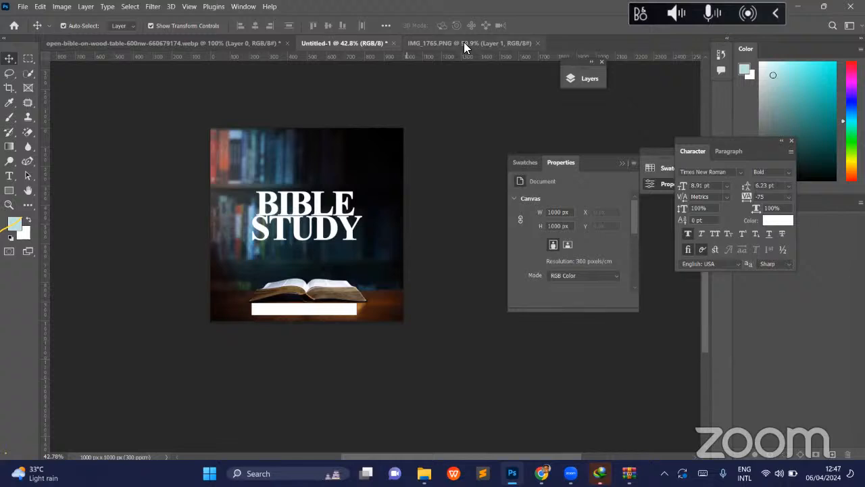
# - Compare with the IMG_1765.PNG reference and add a Hue/Saturation adjustment layer directly above Layer 1 in Untitled-1
pyautogui.click(440, 44)
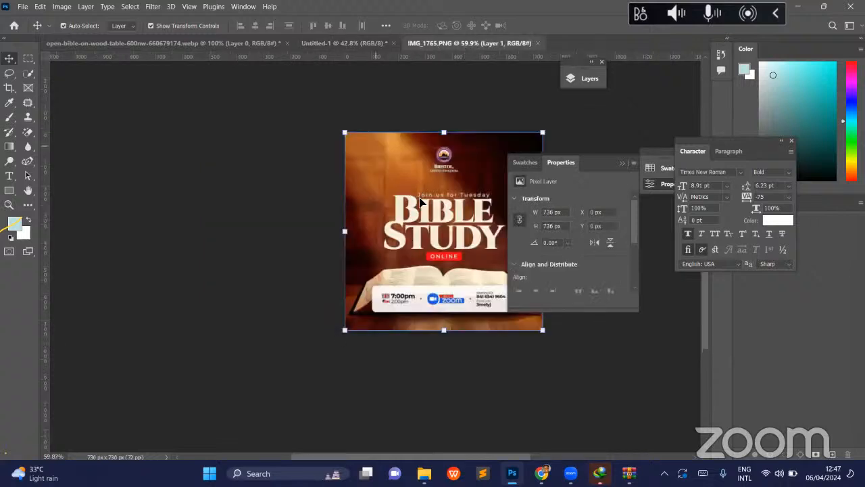
pyautogui.click(331, 41)
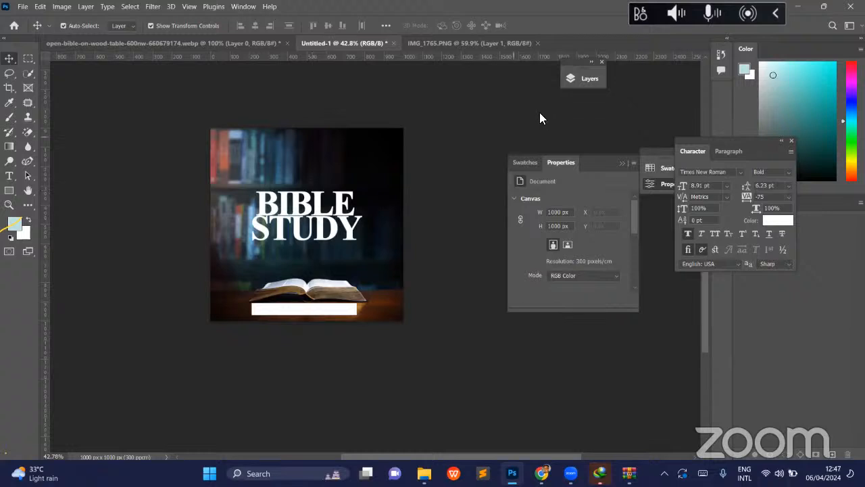
pyautogui.click(593, 79)
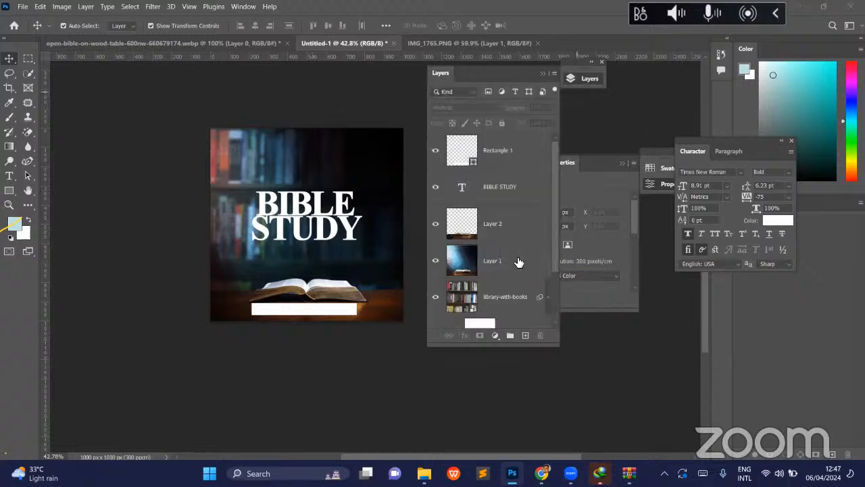
pyautogui.click(519, 262)
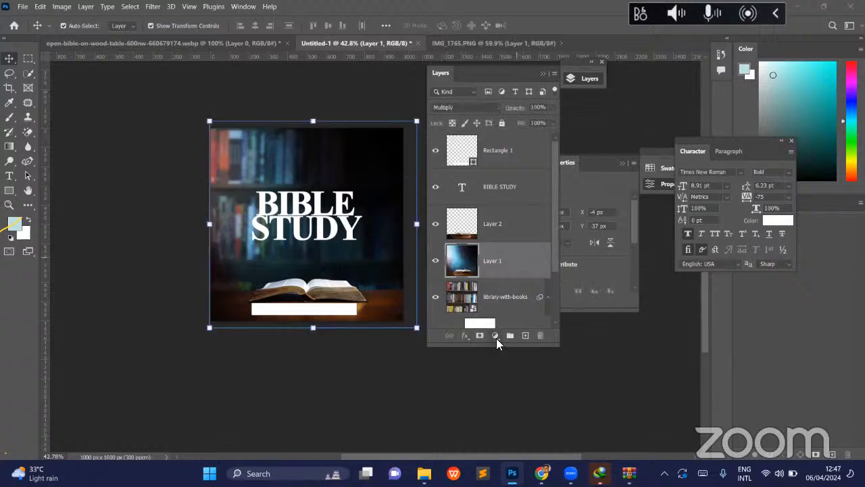
pyautogui.click(496, 336)
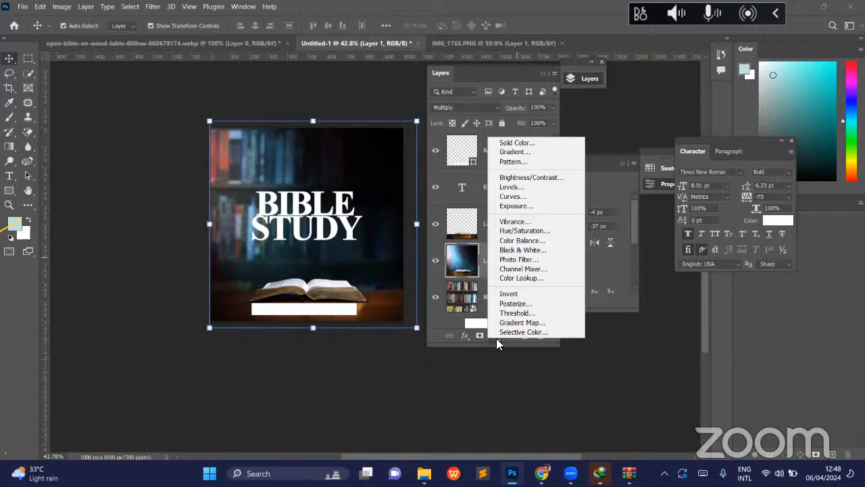
pyautogui.click(498, 338)
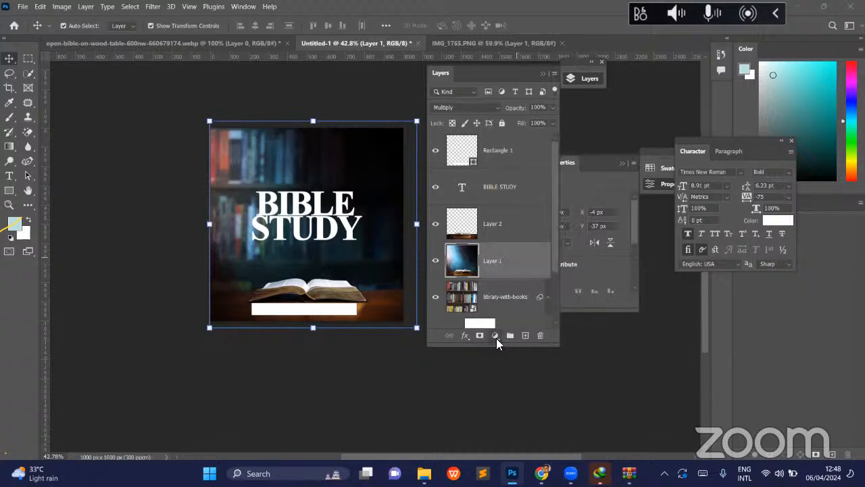
pyautogui.click(498, 338)
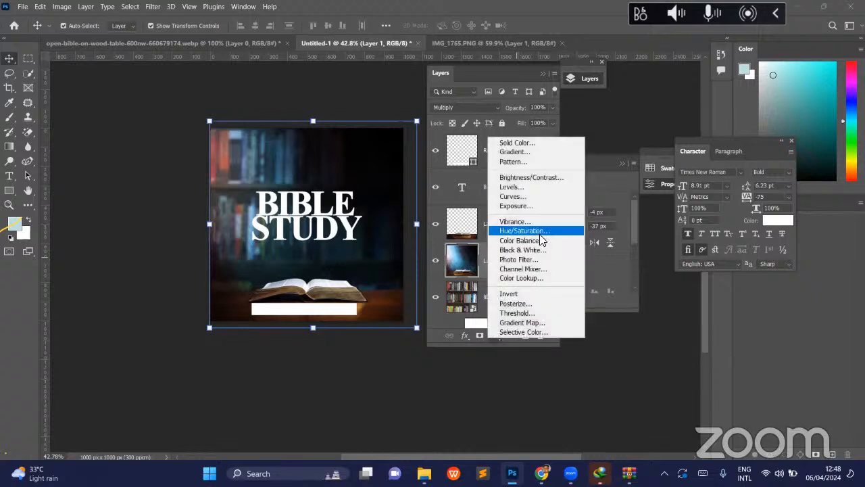
pyautogui.click(541, 234)
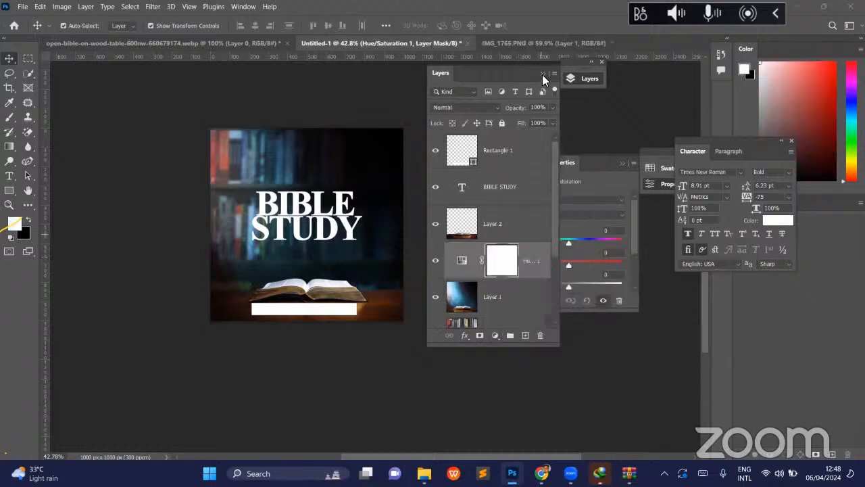
# - Shift the library background to warm browns with Hue -180, Saturation +26 and Lightness -3, and deselect the adjustment layer
pyautogui.click(570, 241)
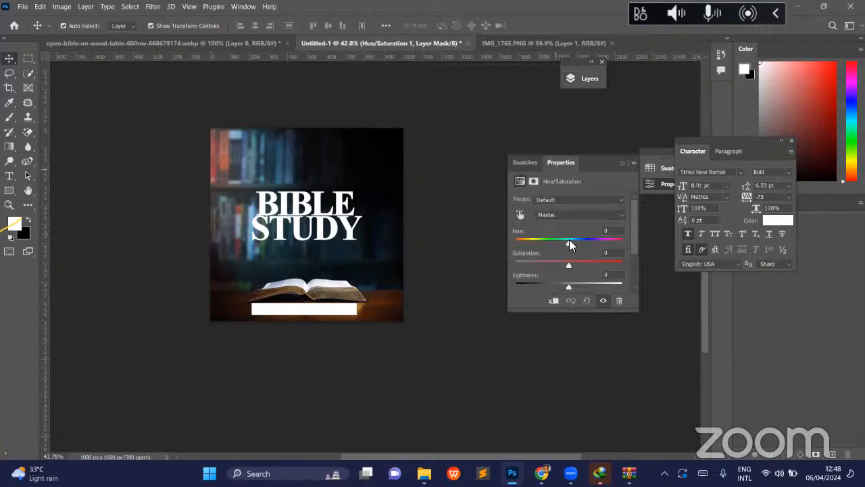
pyautogui.moveTo(541, 240); pyautogui.dragTo(504, 242)
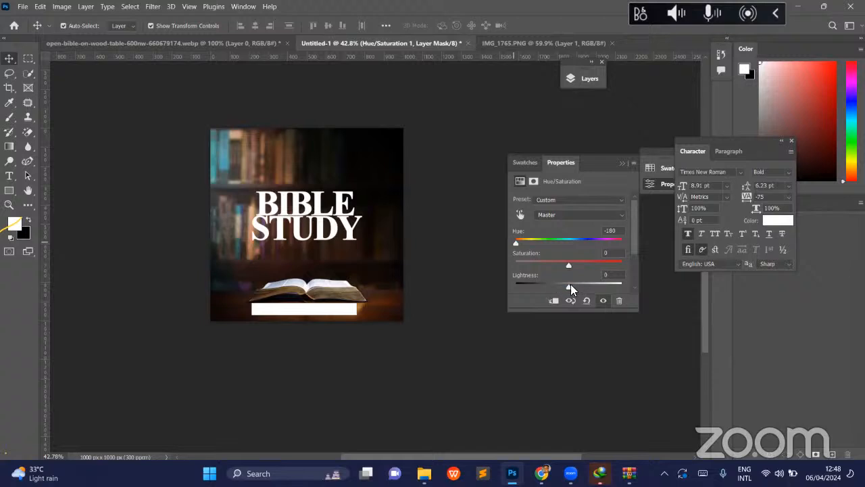
pyautogui.moveTo(570, 285)
pyautogui.mouseDown()
pyautogui.moveTo(544, 286)
pyautogui.moveTo(574, 287)
pyautogui.moveTo(583, 264)
pyautogui.mouseUp()
pyautogui.moveTo(522, 245); pyautogui.dragTo(536, 245)
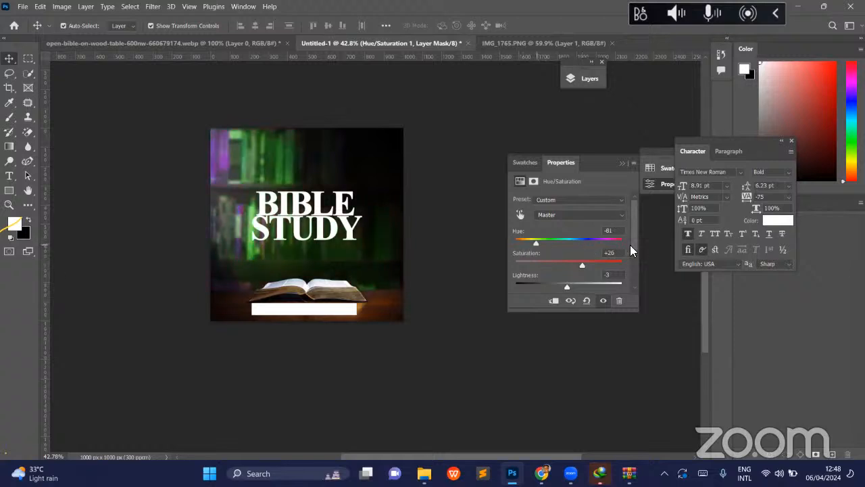
pyautogui.moveTo(630, 244); pyautogui.dragTo(638, 247)
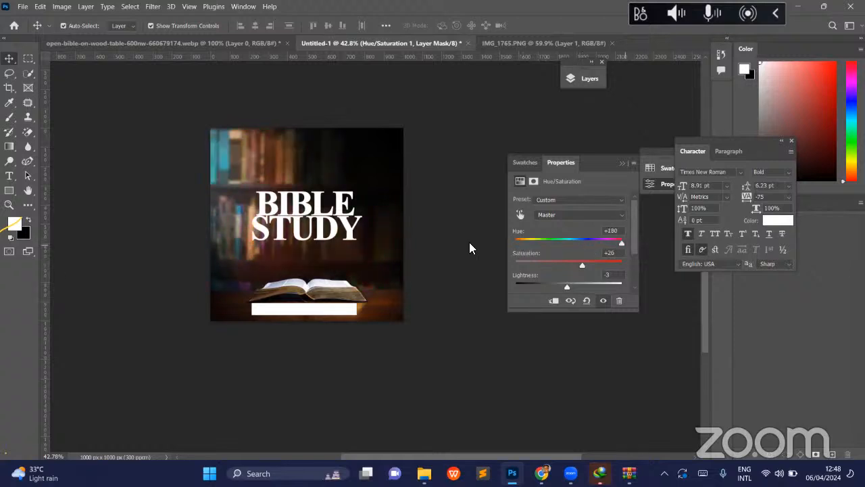
pyautogui.click(467, 201)
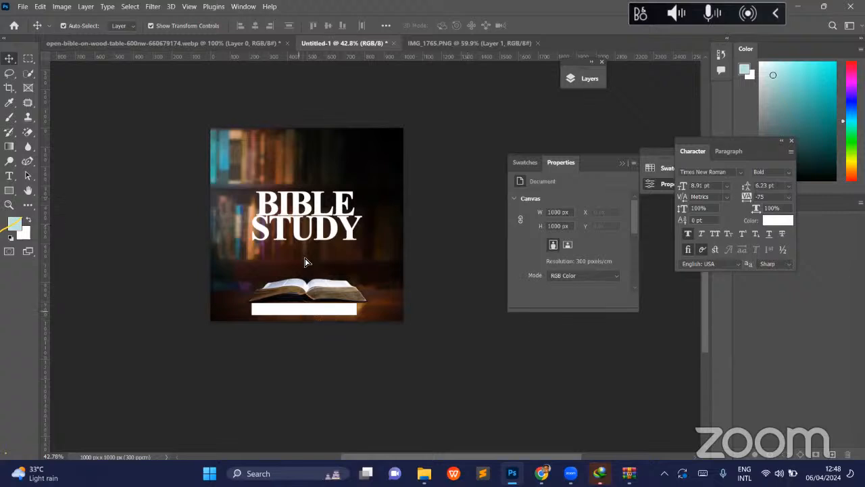
# - Move the white bar between the title and the open Bible and stretch its height to about 106 px
pyautogui.moveTo(305, 311); pyautogui.dragTo(307, 266)
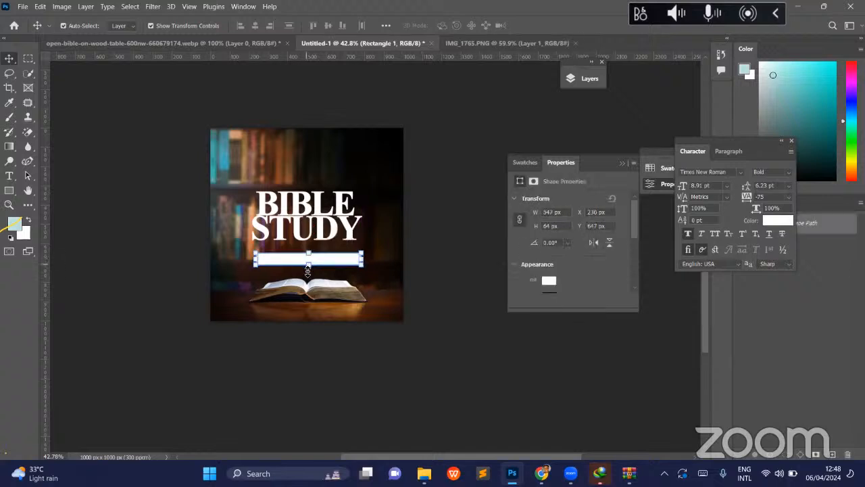
pyautogui.moveTo(308, 269); pyautogui.dragTo(309, 273)
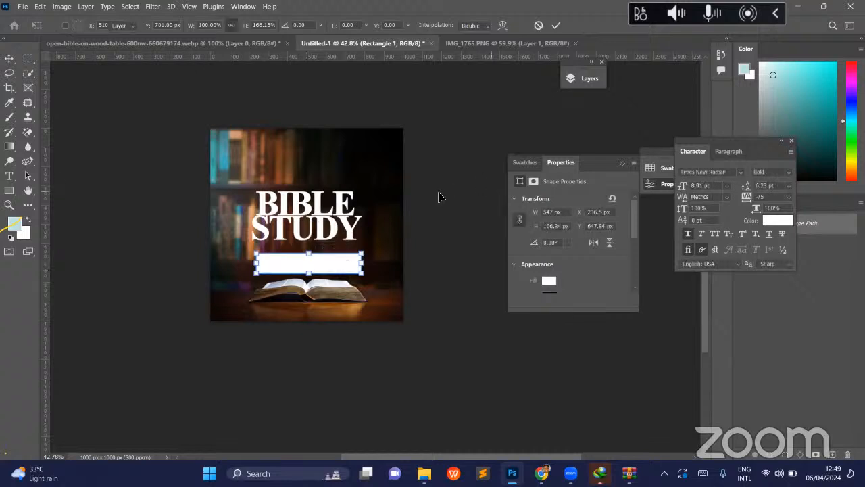
pyautogui.press('Return')
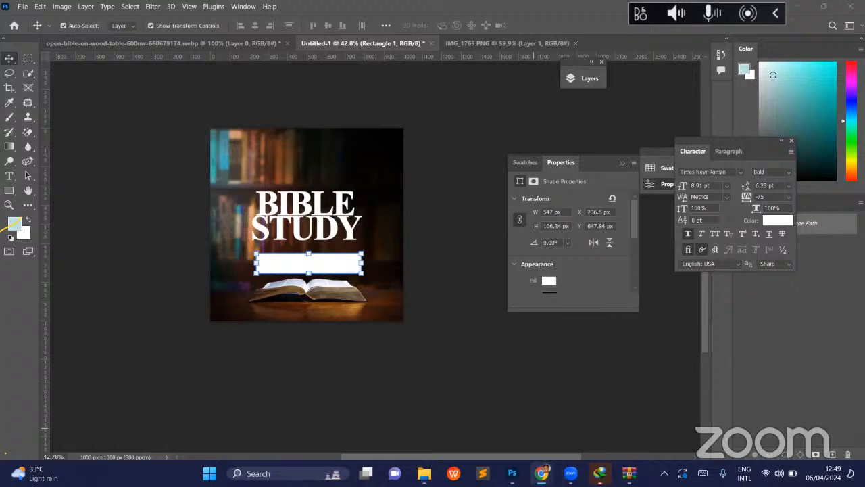
# - Close all Chrome windows and nudge the white bar slightly up, closer under the BIBLE STUDY title, and deselect it
pyautogui.rightClick(542, 473)
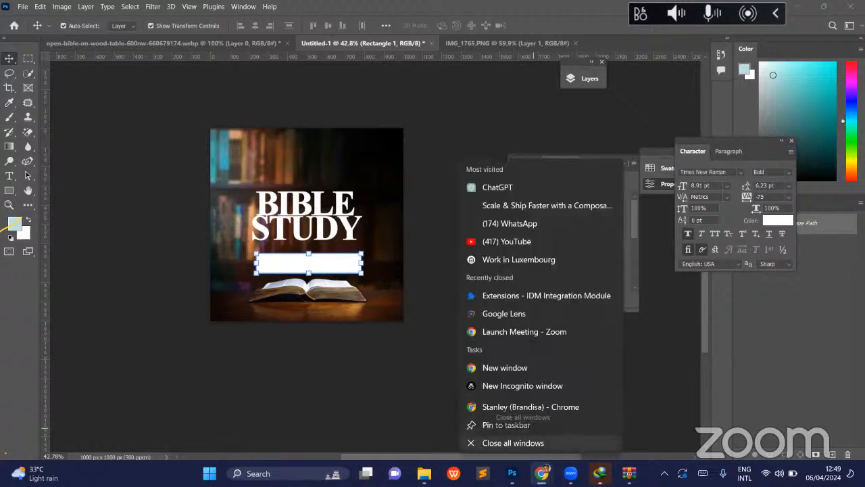
pyautogui.click(513, 443)
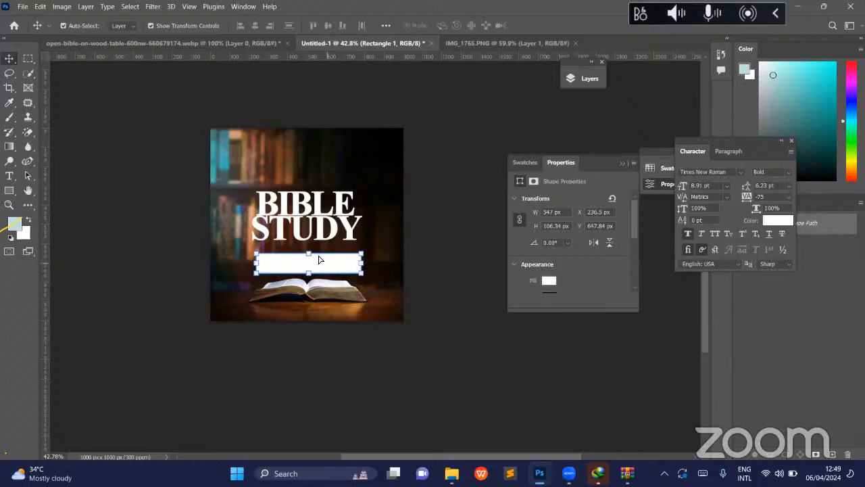
pyautogui.moveTo(326, 267); pyautogui.dragTo(324, 259)
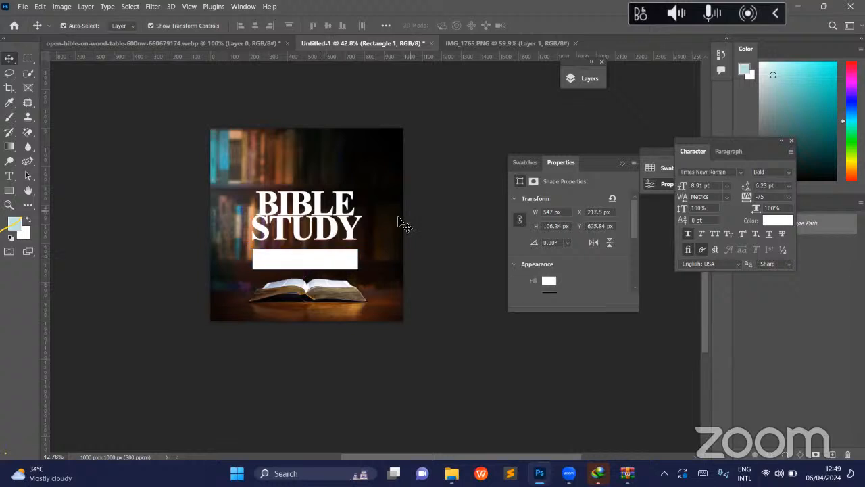
pyautogui.click(299, 247)
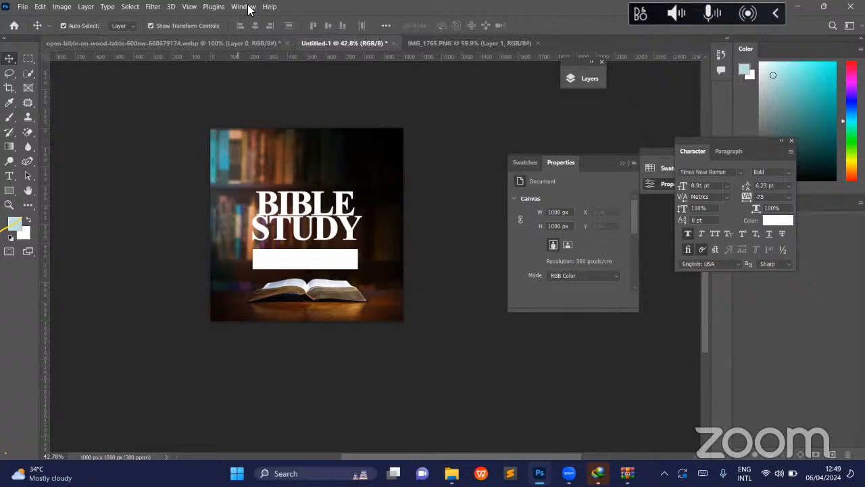
# - Close the open-bible-on-wood-table document without saving and arrange Untitled-1 beside IMG_1765.PNG as 2-up Vertical, with the reference uncovered
pyautogui.click(288, 44)
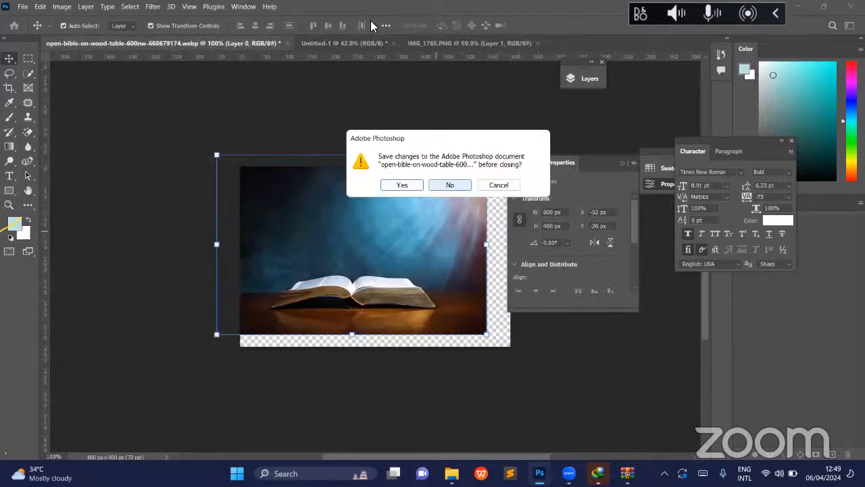
pyautogui.press('Return')
pyautogui.click(244, 7)
pyautogui.moveTo(283, 19)
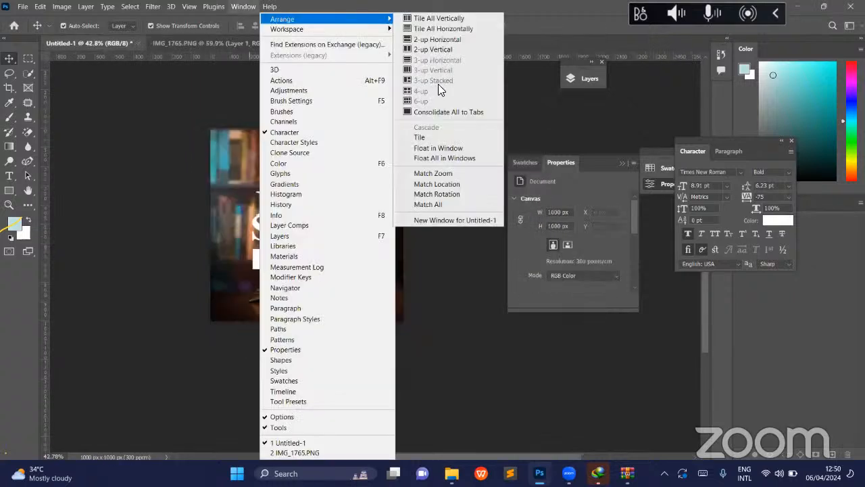
pyautogui.click(436, 50)
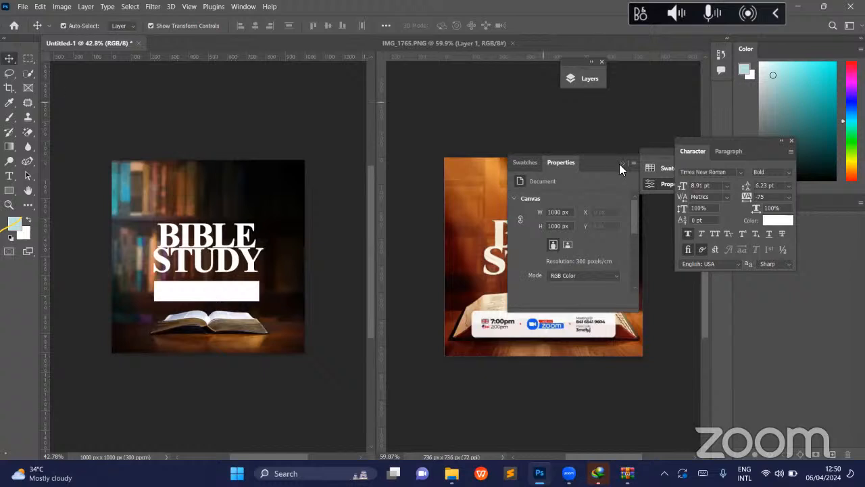
pyautogui.click(621, 163)
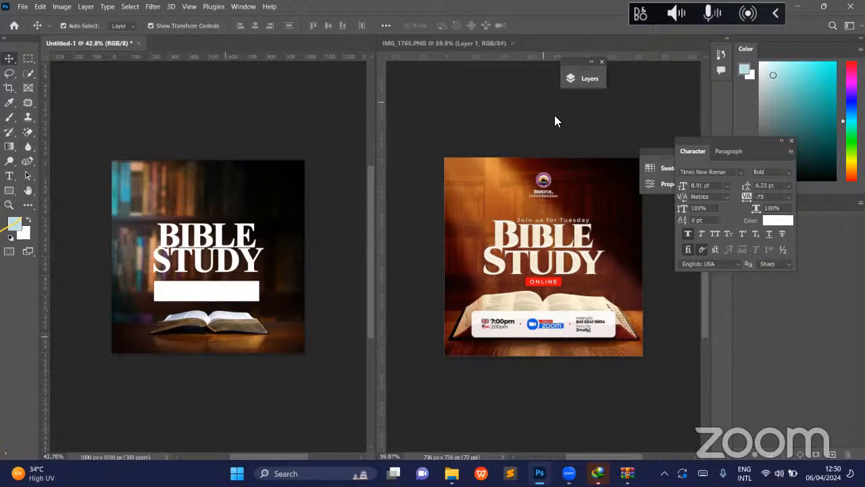
# - Select Layer 1 and Layer 2 together, scale them to about 114% and centre the open Bible horizontally on the canvas
pyautogui.click(585, 80)
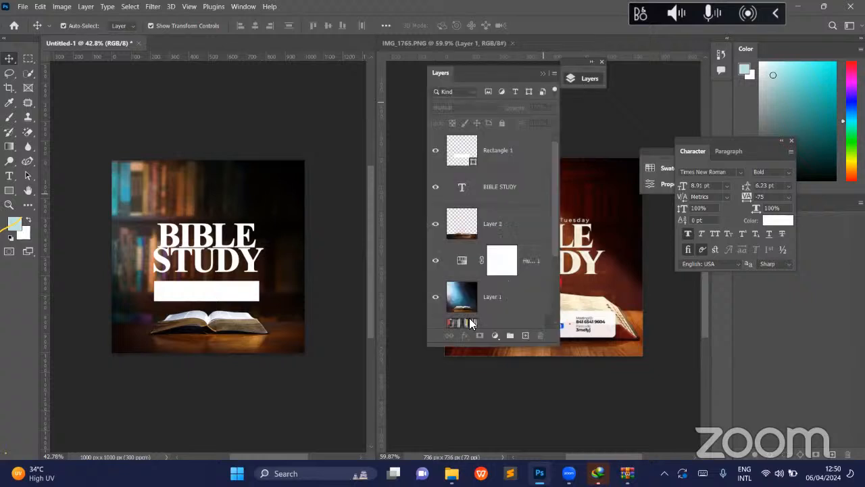
pyautogui.scroll(-3, 514, 194)
pyautogui.click(514, 193)
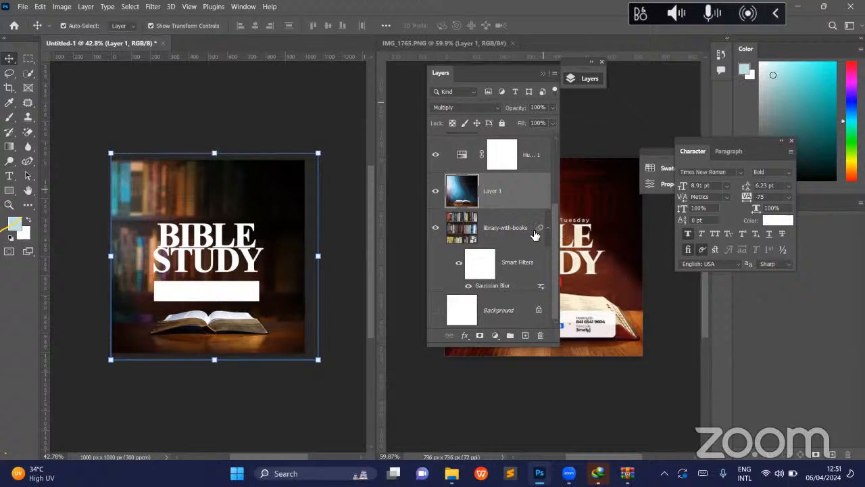
pyautogui.scroll(2, 534, 234)
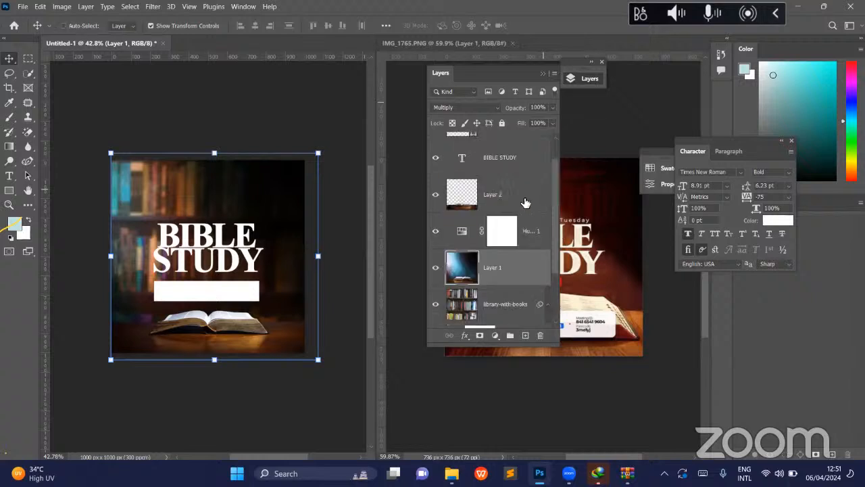
pyautogui.click(521, 274)
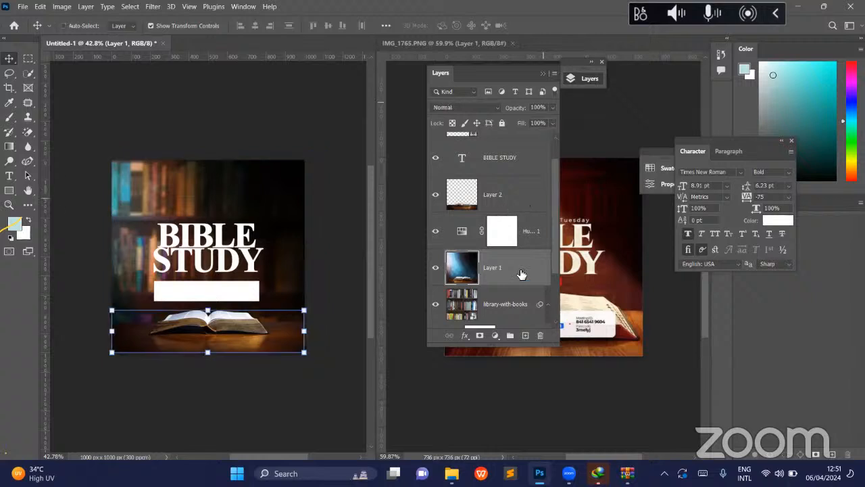
pyautogui.hotkey('ctrl', 'z')
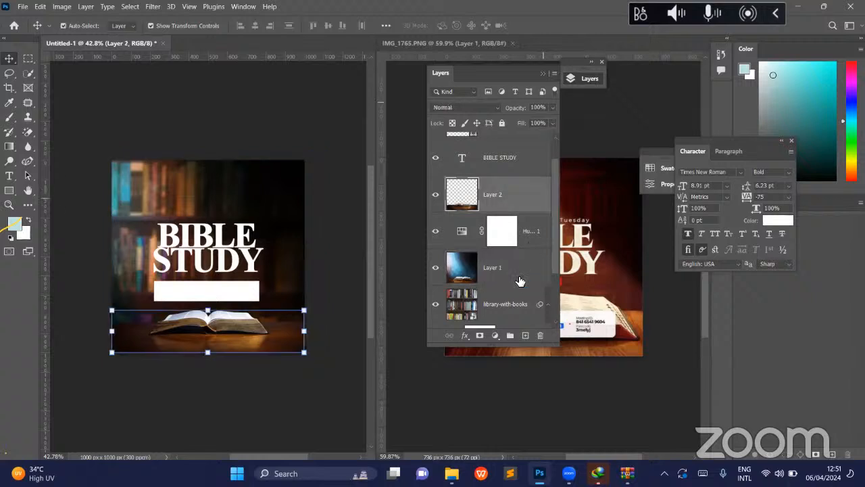
pyautogui.press('ctrl')
pyautogui.keyDown('ctrl'); pyautogui.click(520, 274); pyautogui.keyUp('ctrl')
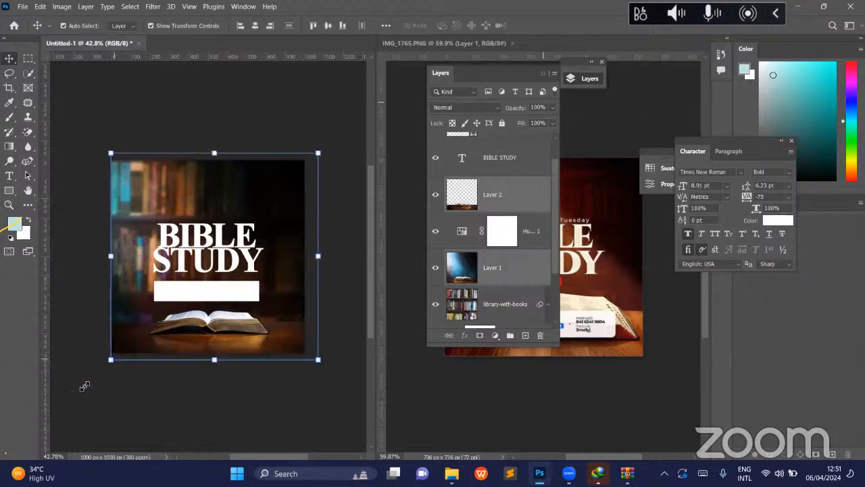
pyautogui.moveTo(82, 384); pyautogui.dragTo(81, 388)
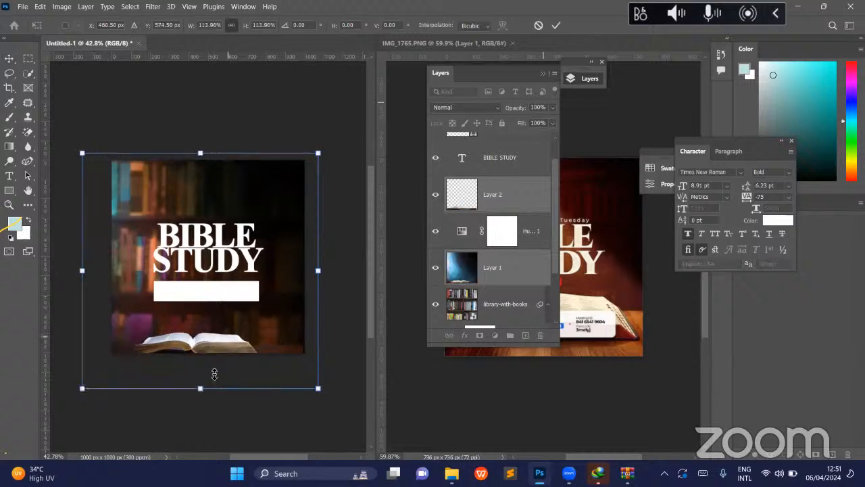
pyautogui.moveTo(227, 336); pyautogui.dragTo(234, 321)
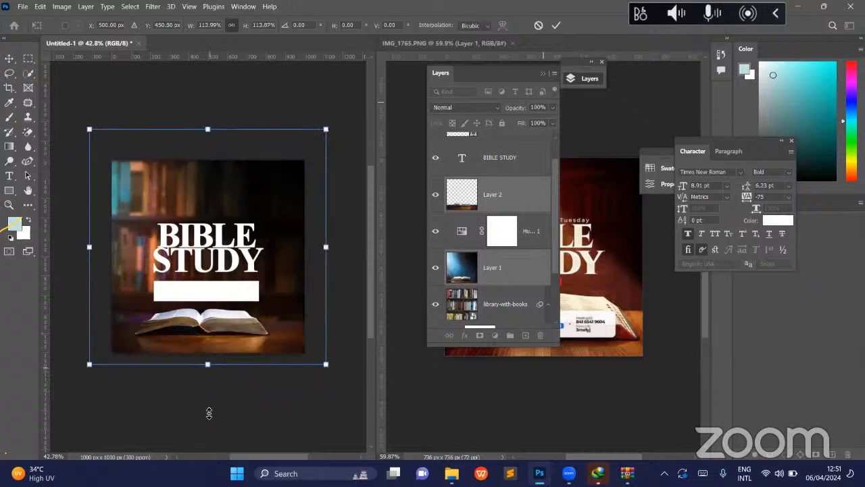
# - Enlarge the two Bible layers further and move them up so the open Bible spans nearly the canvas width under the title
pyautogui.moveTo(208, 366); pyautogui.dragTo(207, 411)
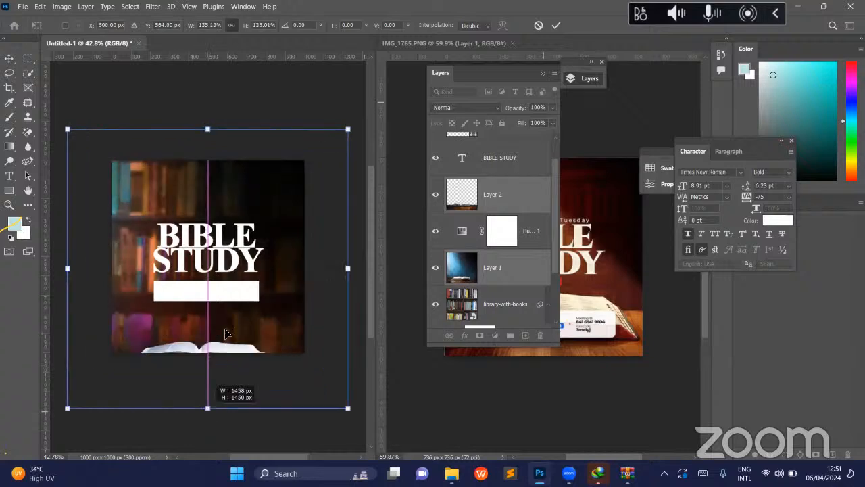
pyautogui.moveTo(227, 314); pyautogui.dragTo(234, 313)
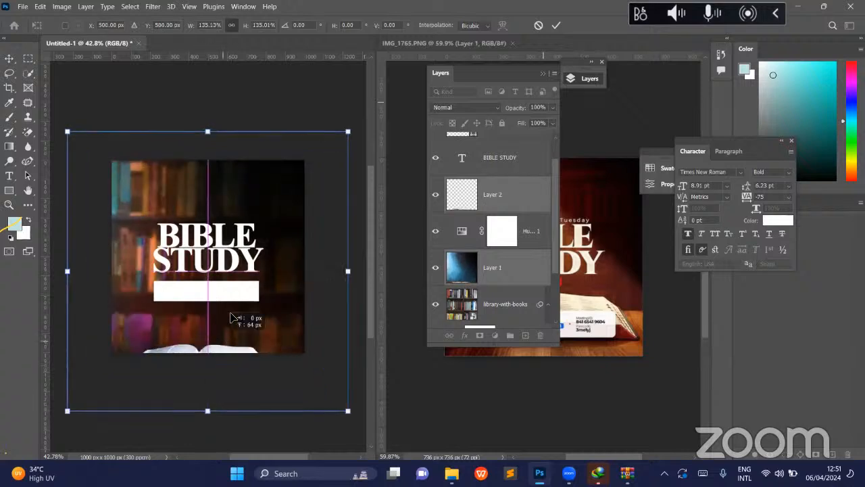
pyautogui.moveTo(224, 384); pyautogui.dragTo(227, 297)
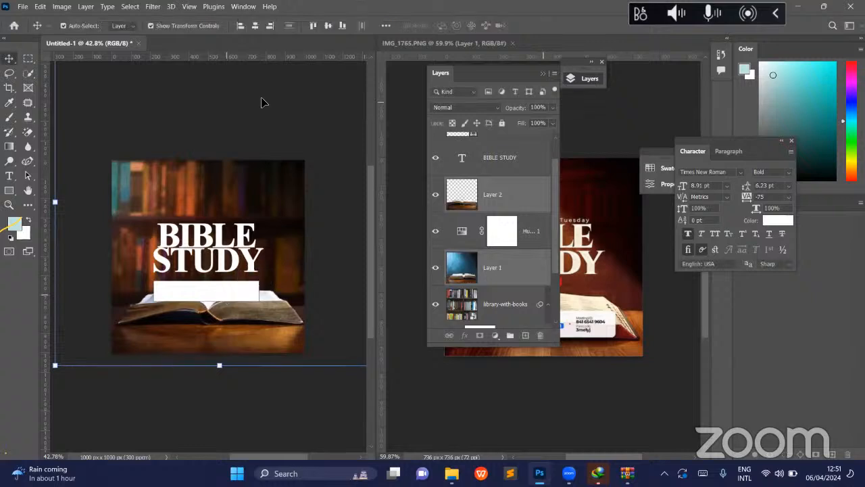
# - Move the white bar down over the open Bible's lower edge and round all its corners to about 21 px
pyautogui.click(265, 104)
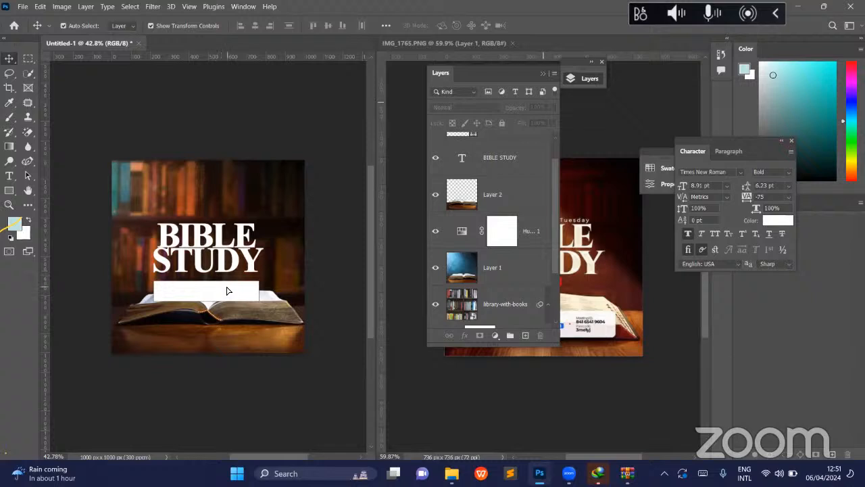
pyautogui.moveTo(227, 291); pyautogui.dragTo(232, 325)
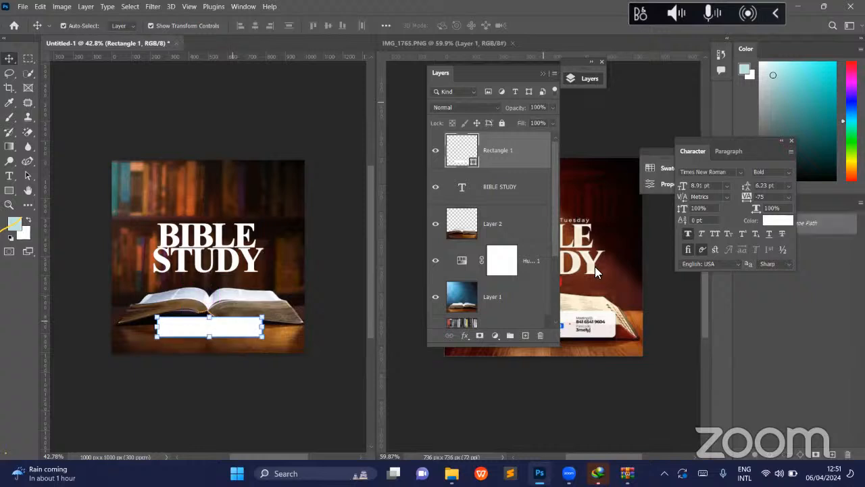
pyautogui.click(652, 183)
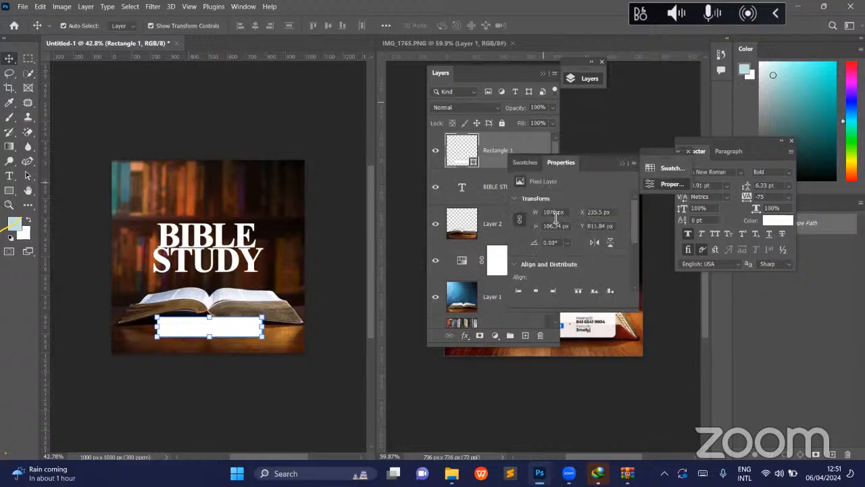
pyautogui.scroll(-5, 556, 219)
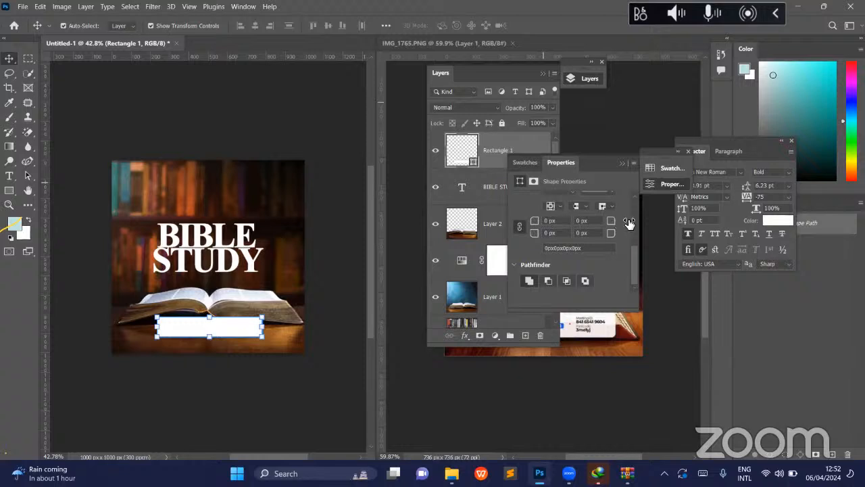
pyautogui.moveTo(629, 222); pyautogui.dragTo(591, 224)
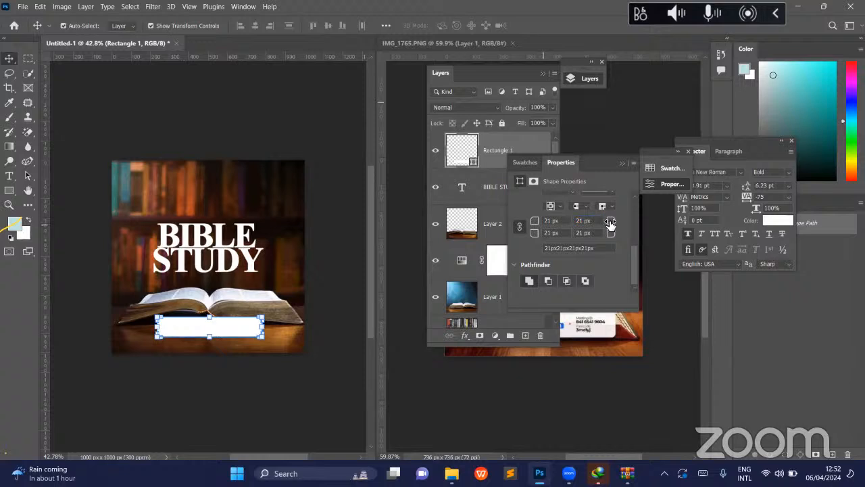
pyautogui.moveTo(611, 223); pyautogui.dragTo(610, 220)
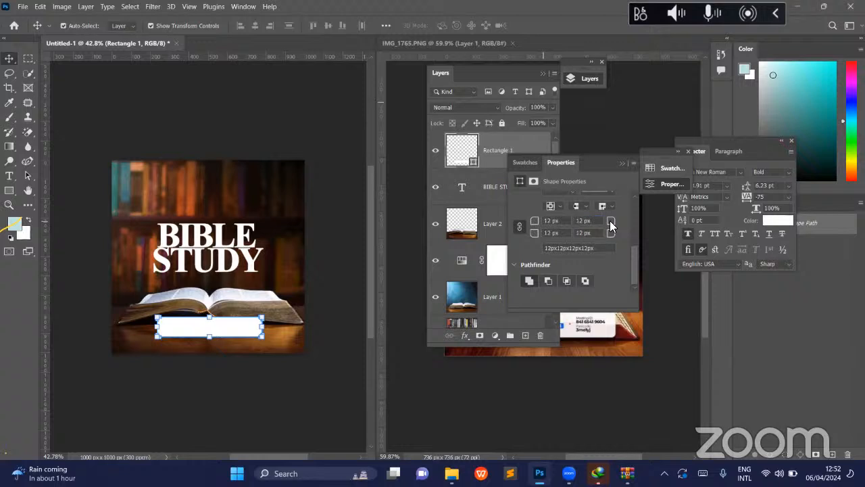
# - Uncover the reference design beside the canvas and deselect all layers
pyautogui.click(282, 214)
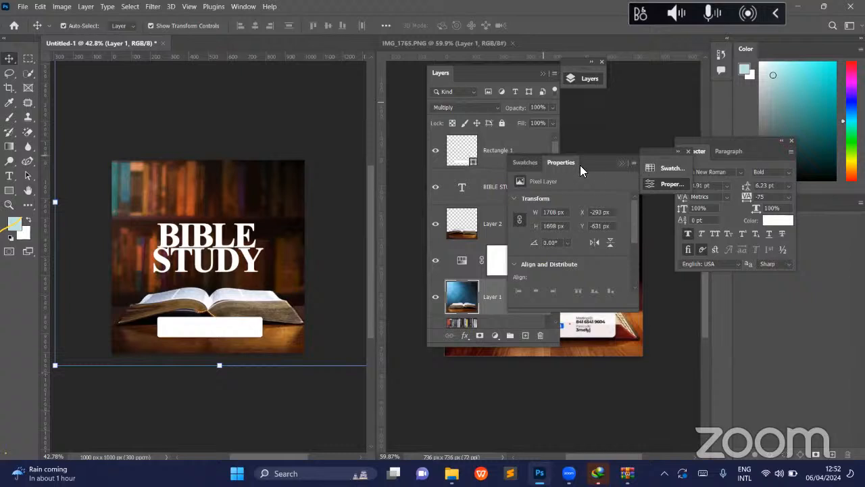
pyautogui.click(554, 70)
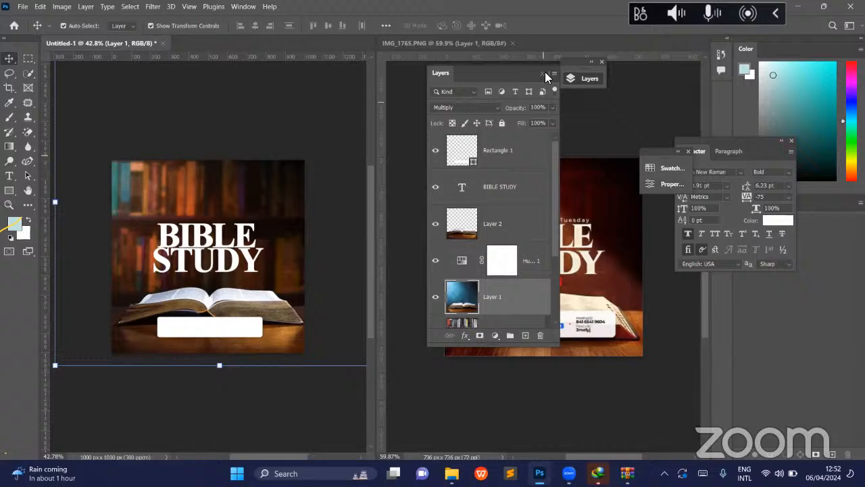
pyautogui.click(282, 120)
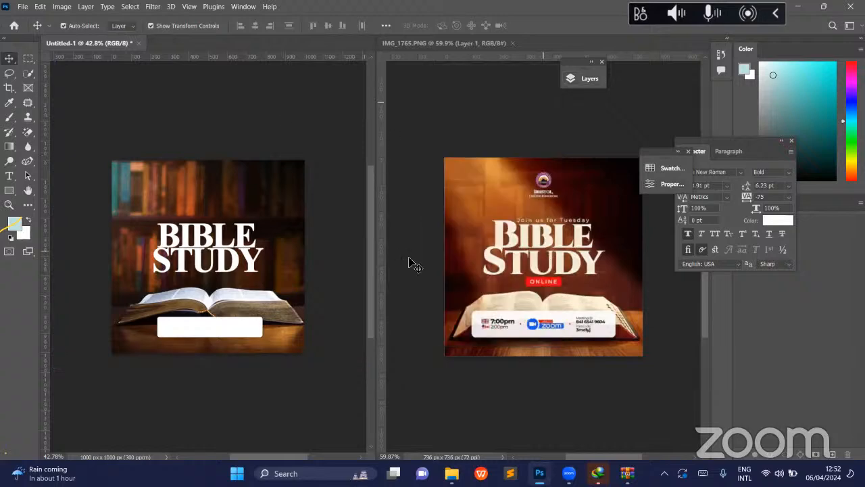
# - Delete the initial B from the BIBLE STUDY title text and commit the edit
pyautogui.click(241, 255)
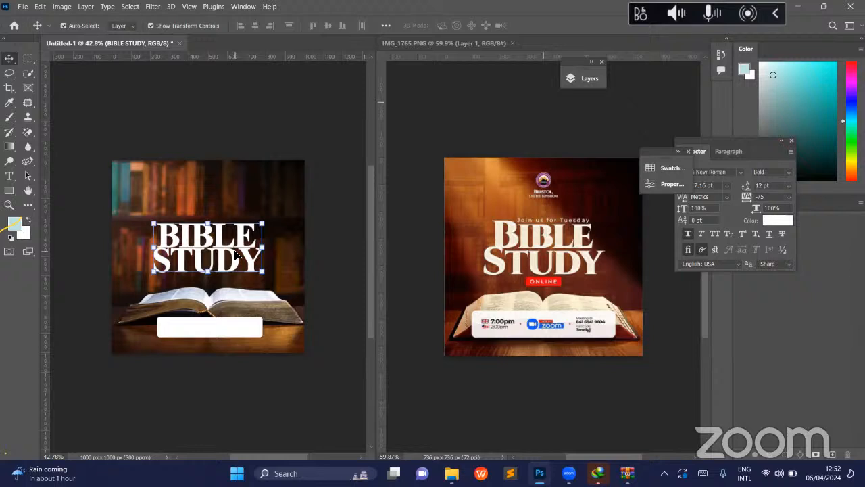
pyautogui.press('t')
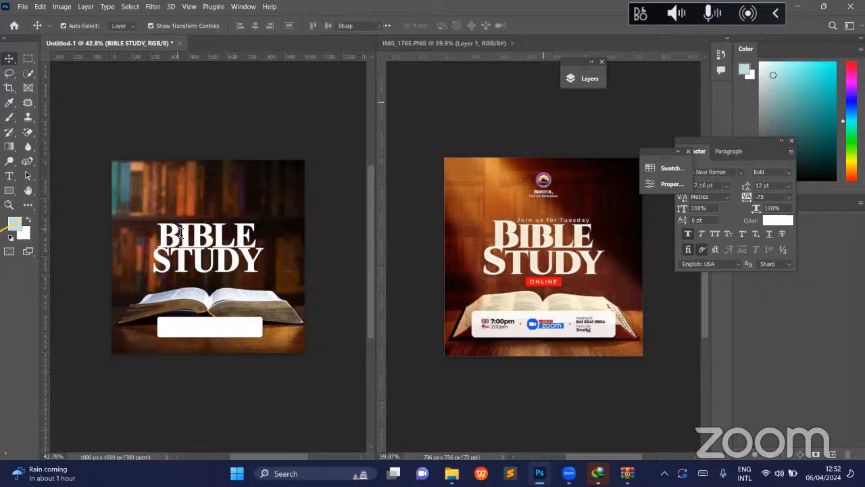
pyautogui.click(168, 236)
pyautogui.click(180, 234)
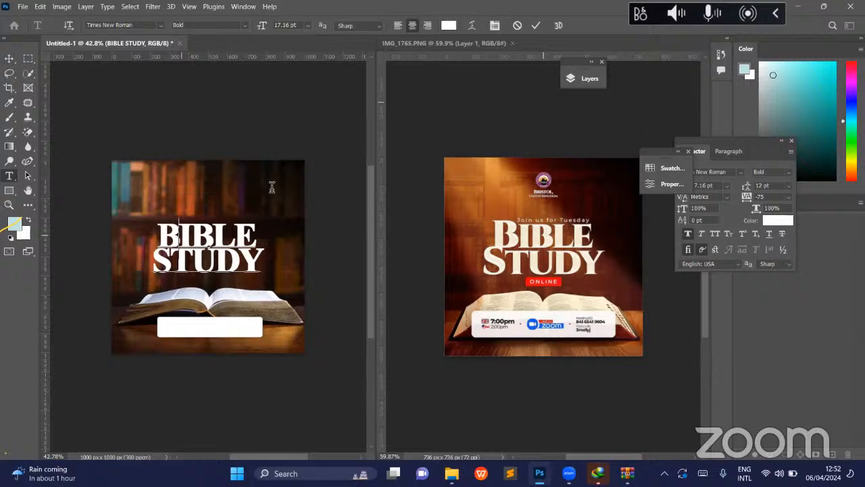
pyautogui.press('BackSpace')
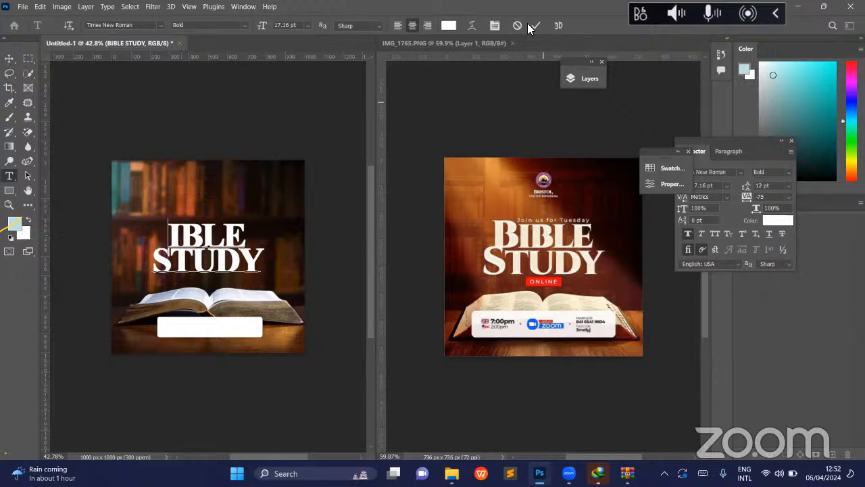
pyautogui.press('ctrl')
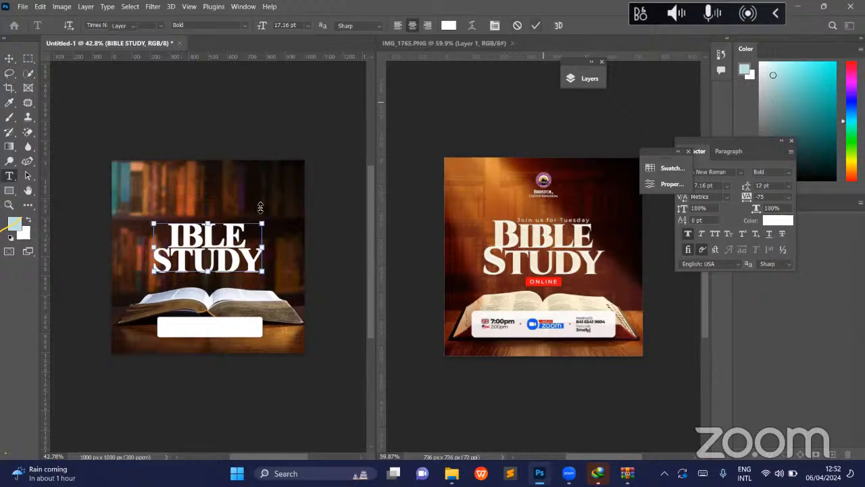
pyautogui.hotkey('ctrl', 'Return')
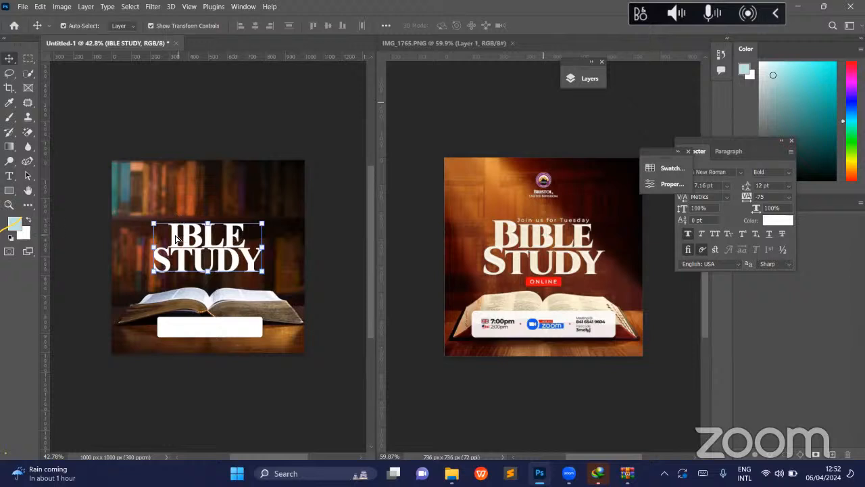
# - Duplicate the title text layer slightly above the original and replace the copy's text with a single B
pyautogui.moveTo(175, 238); pyautogui.dragTo(169, 207)
pyautogui.press('t')
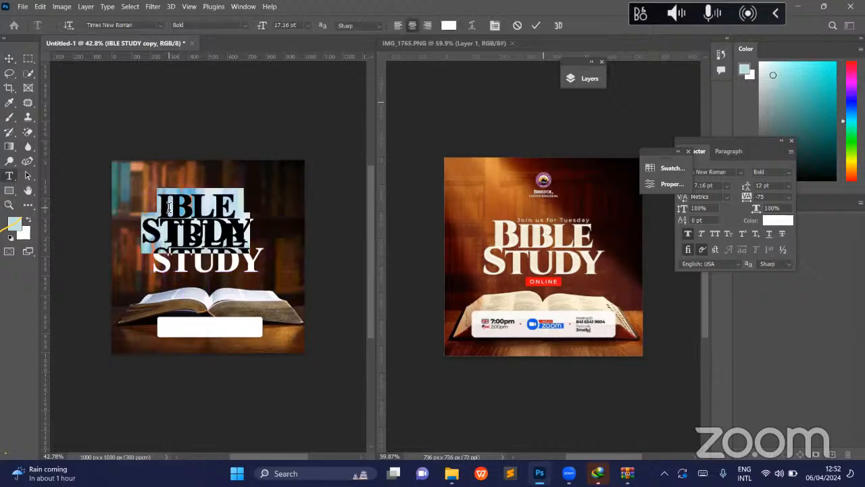
pyautogui.click(174, 212)
pyautogui.hotkey('ctrl', 'a')
pyautogui.write('B')
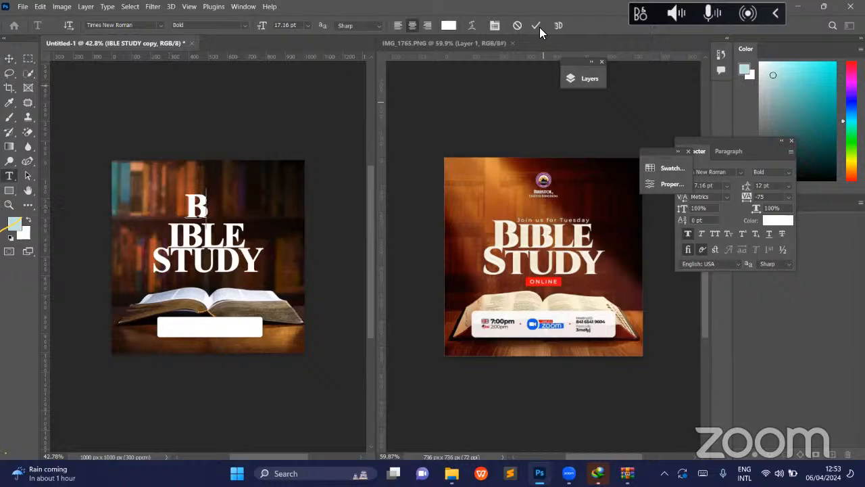
pyautogui.hotkey('ctrl', 'Return')
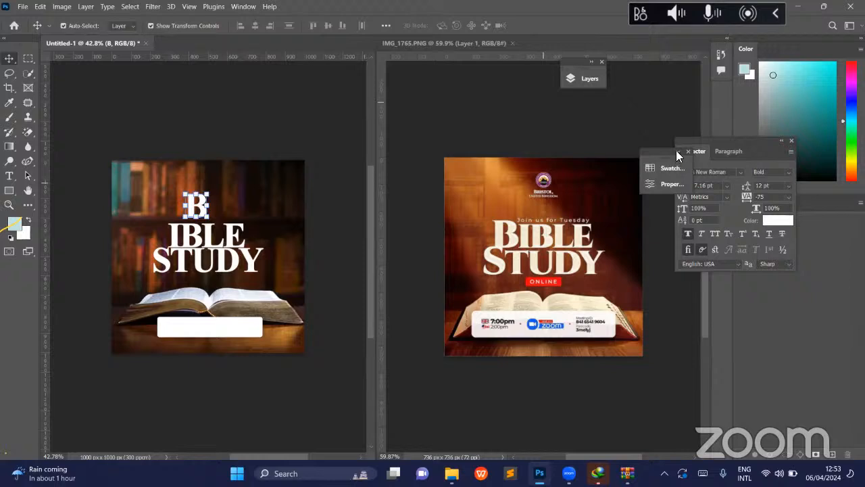
# - Set the single B's font size to 21 pt and place it directly before IBLE
pyautogui.click(677, 152)
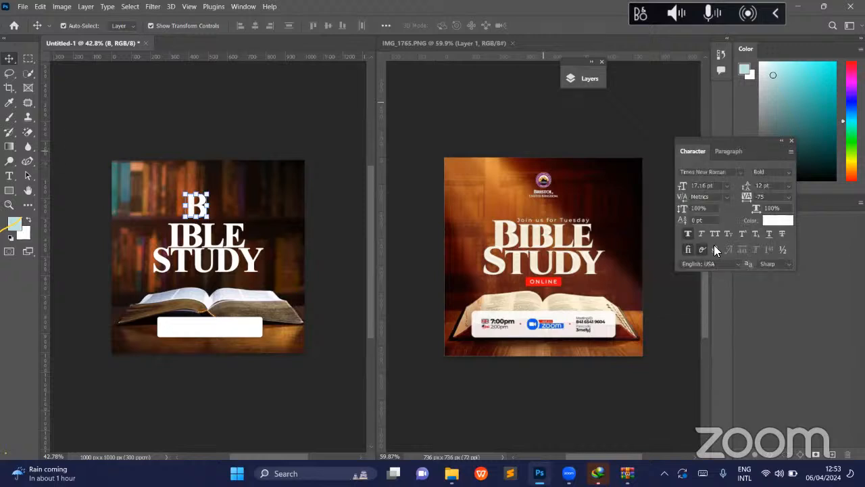
pyautogui.click(727, 185)
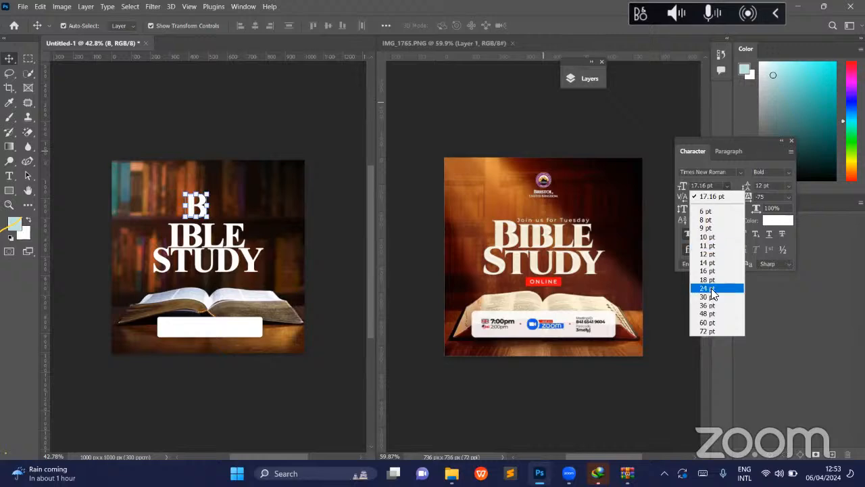
pyautogui.click(710, 288)
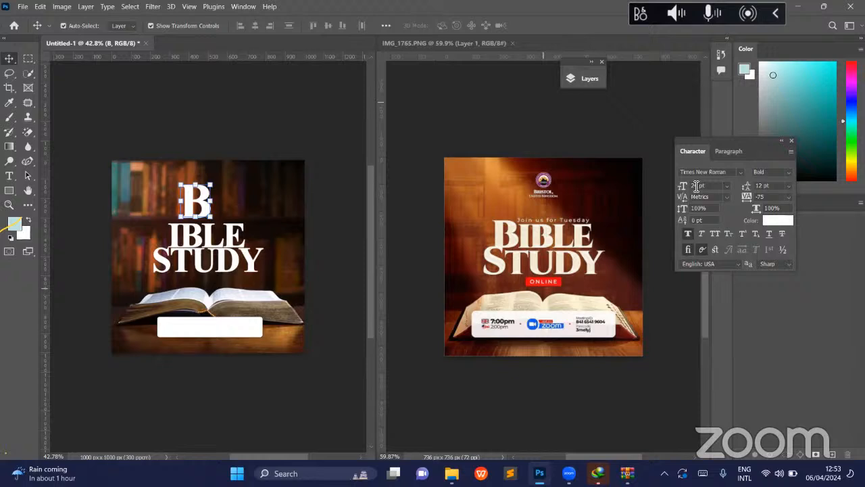
pyautogui.click(686, 188)
pyautogui.press('Return')
pyautogui.moveTo(197, 201); pyautogui.dragTo(127, 256)
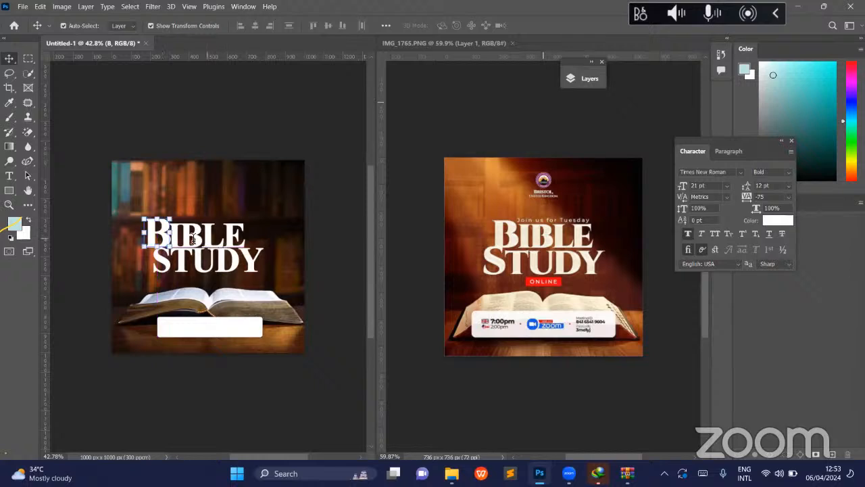
# - Insert leading spaces before IBLE to make room and move the large B about 49 px right against the word
pyautogui.doubleClick(170, 231)
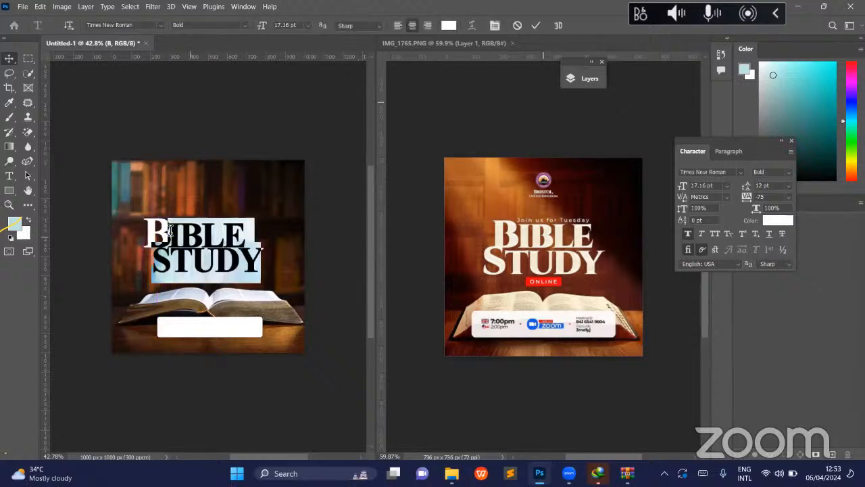
pyautogui.click(169, 230)
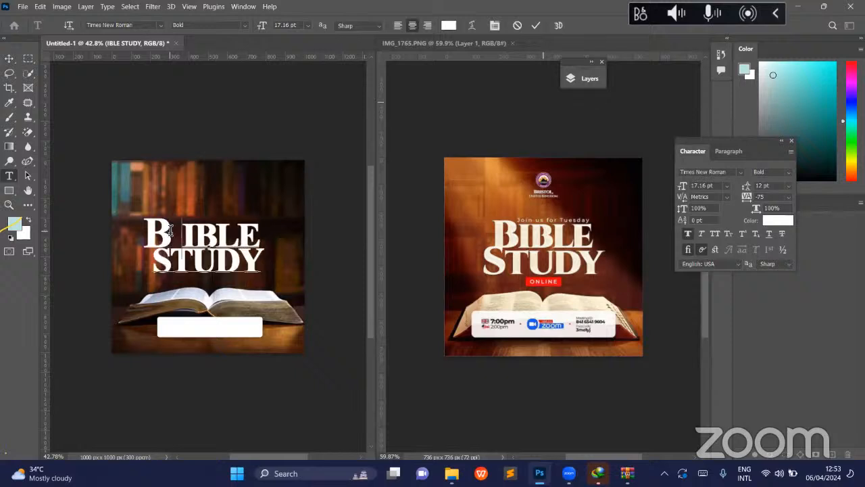
pyautogui.press('BackSpace')
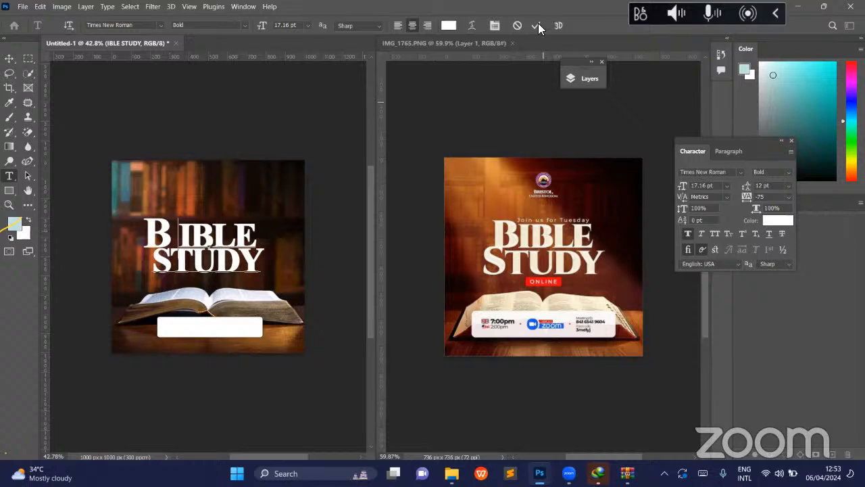
pyautogui.click(163, 189)
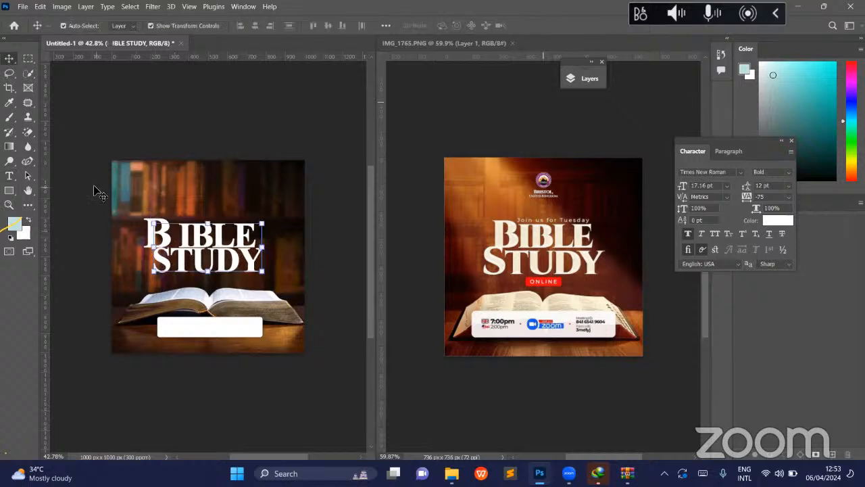
pyautogui.click(172, 225)
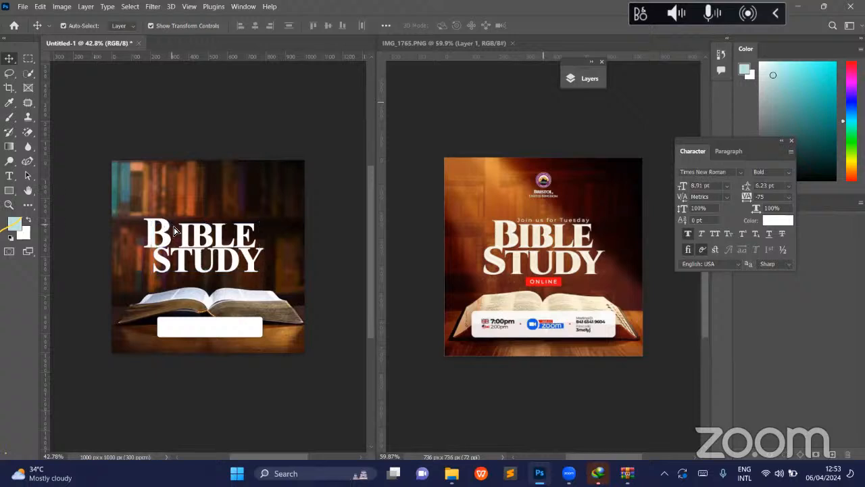
pyautogui.moveTo(174, 230); pyautogui.dragTo(175, 231)
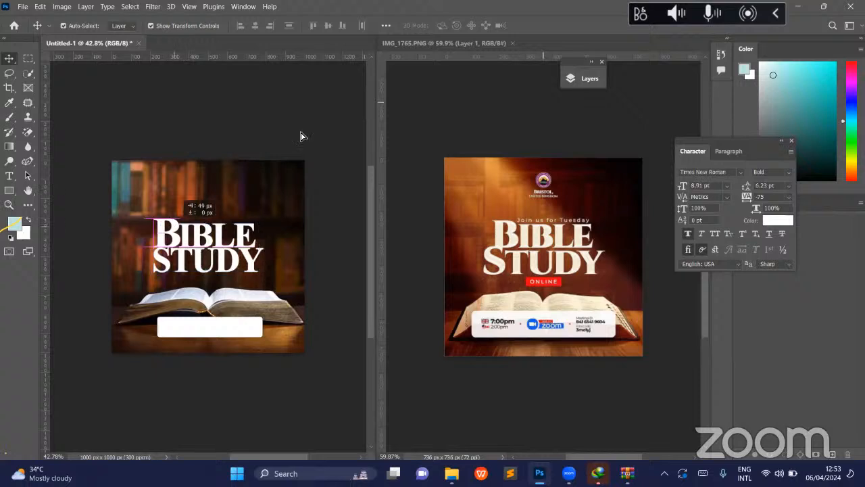
# - Set the leading of the two-line IBLE STUDY text to 13 pt
pyautogui.click(249, 228)
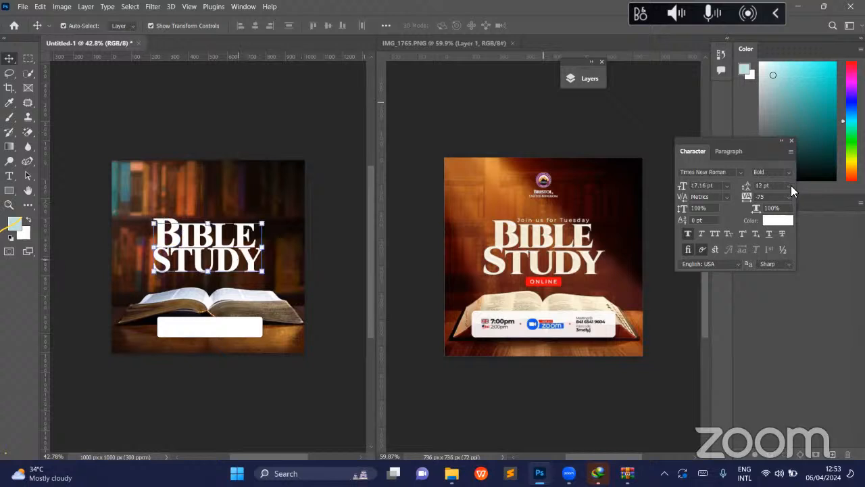
pyautogui.click(789, 187)
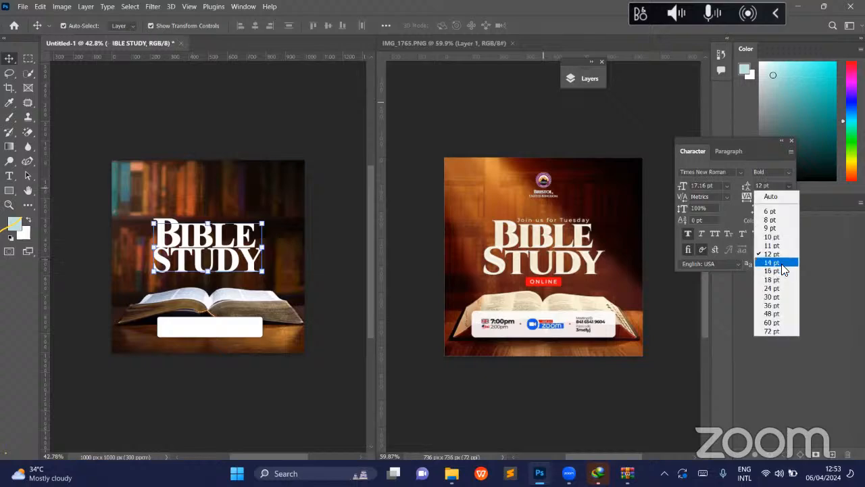
pyautogui.click(781, 265)
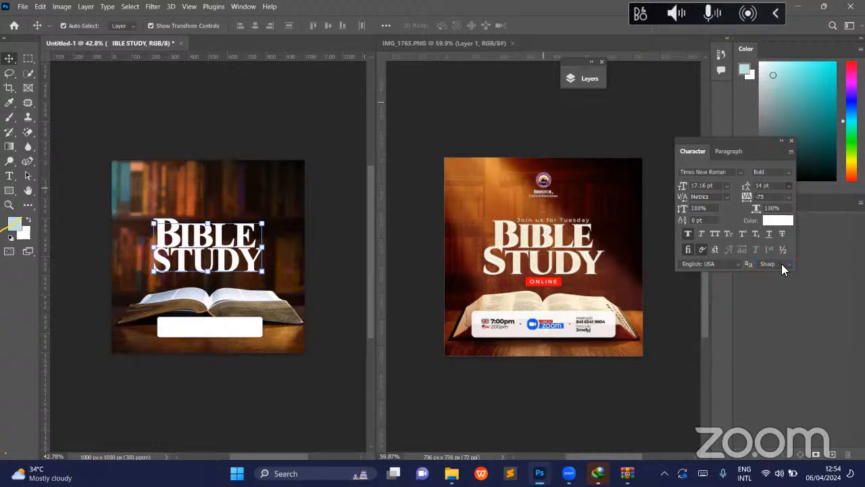
pyautogui.click(746, 187)
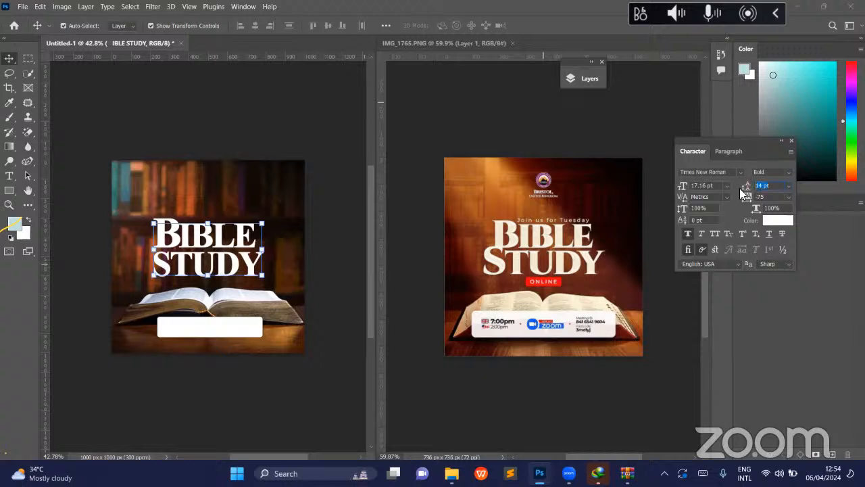
pyautogui.press('BackSpace')
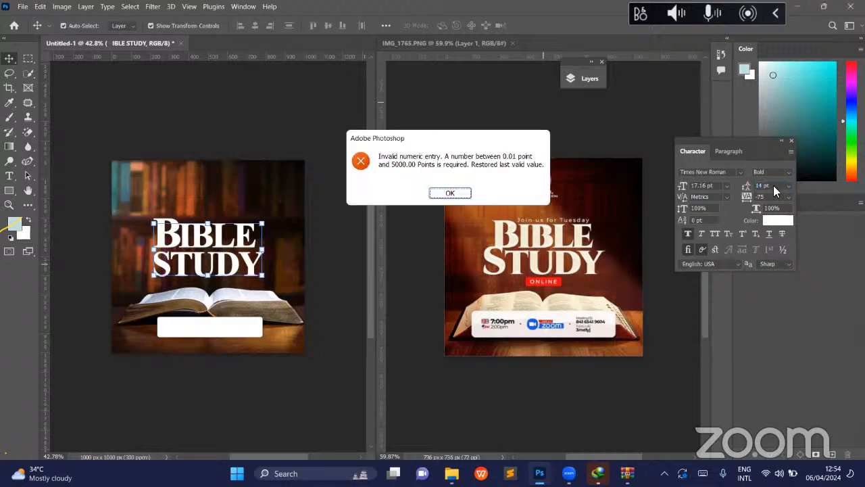
pyautogui.press('Return')
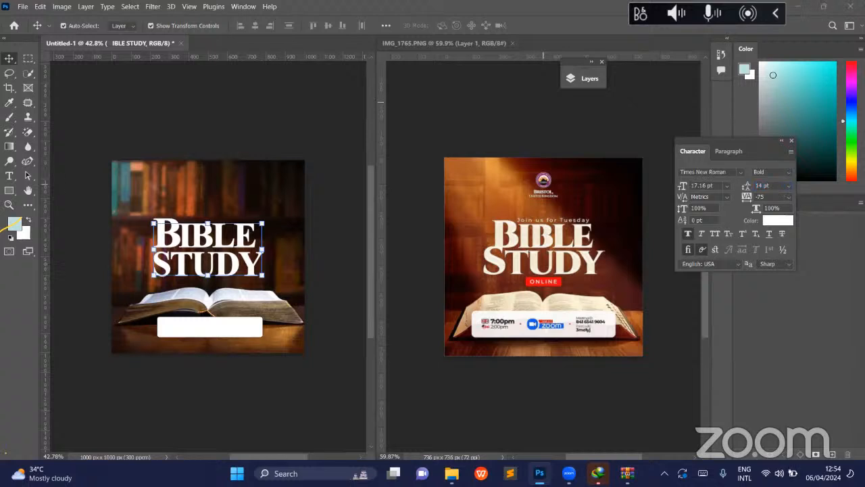
pyautogui.moveTo(775, 185); pyautogui.dragTo(740, 185)
pyautogui.press('Down')
pyautogui.press('Return')
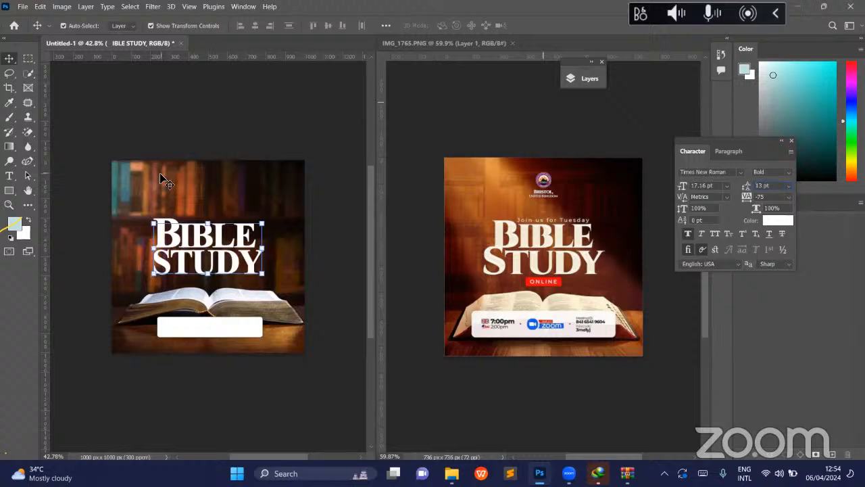
pyautogui.click(175, 227)
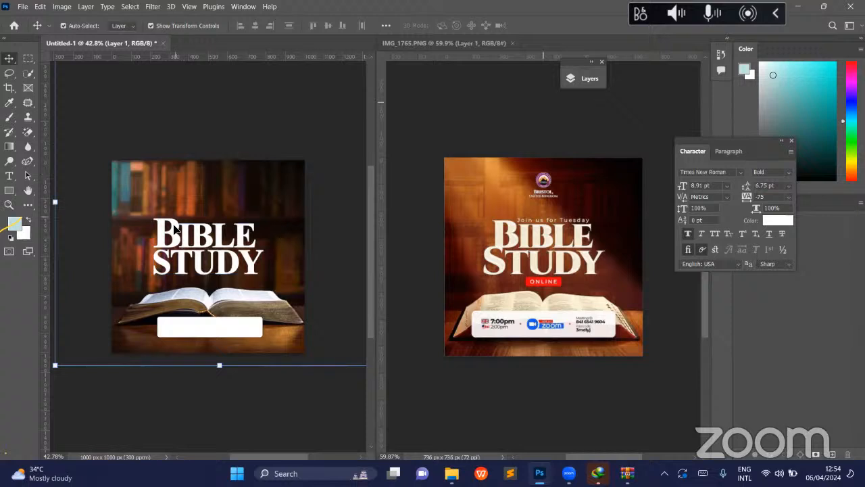
# - Nudge the large B slightly downward so its base meets the S of STUDY
pyautogui.click(174, 227)
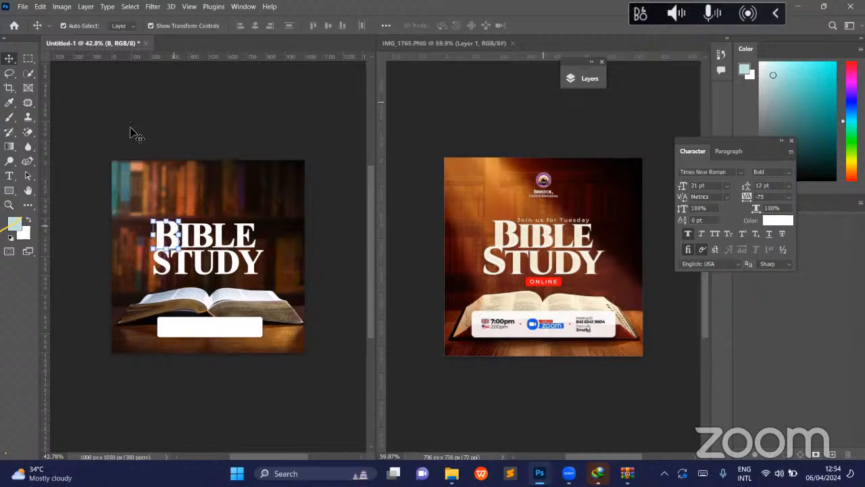
pyautogui.click(171, 254)
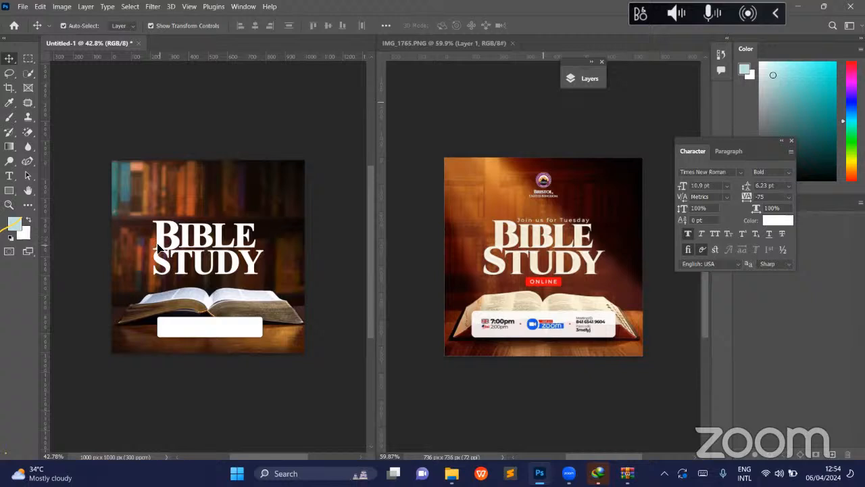
pyautogui.click(160, 250)
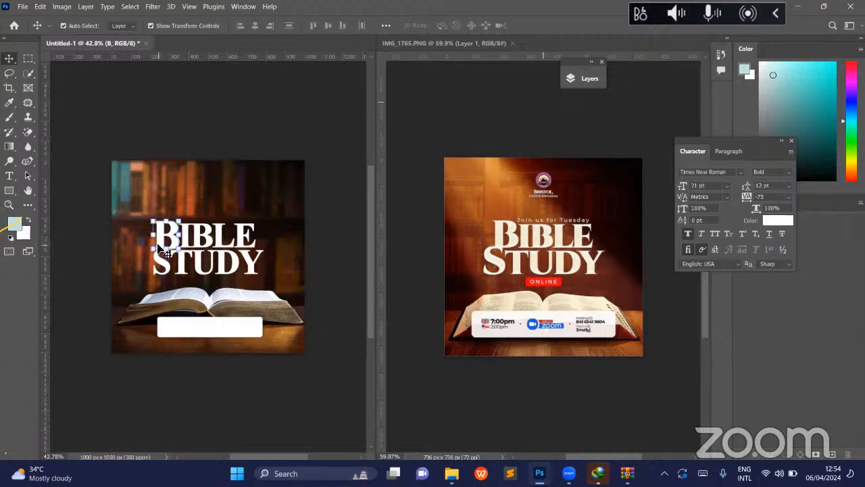
pyautogui.click(164, 249)
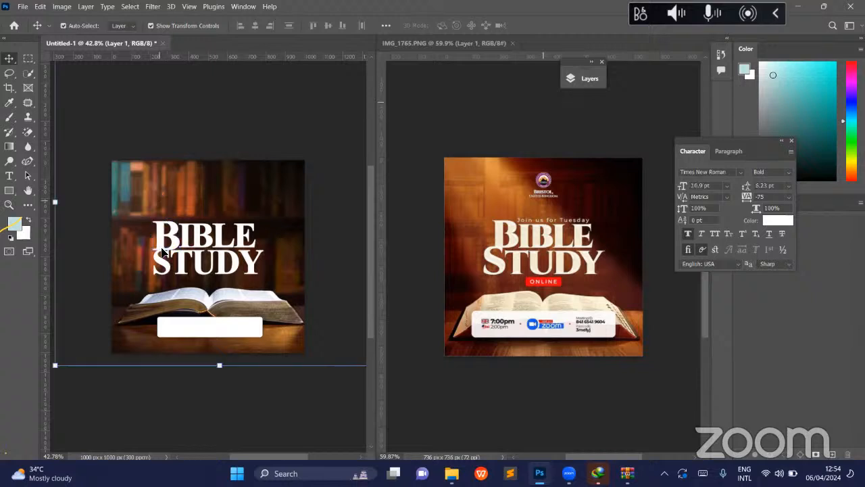
pyautogui.click(163, 250)
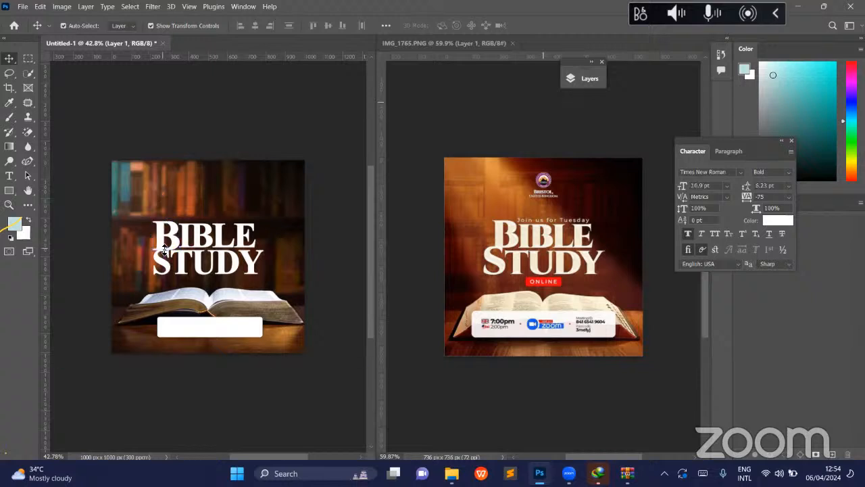
pyautogui.click(165, 249)
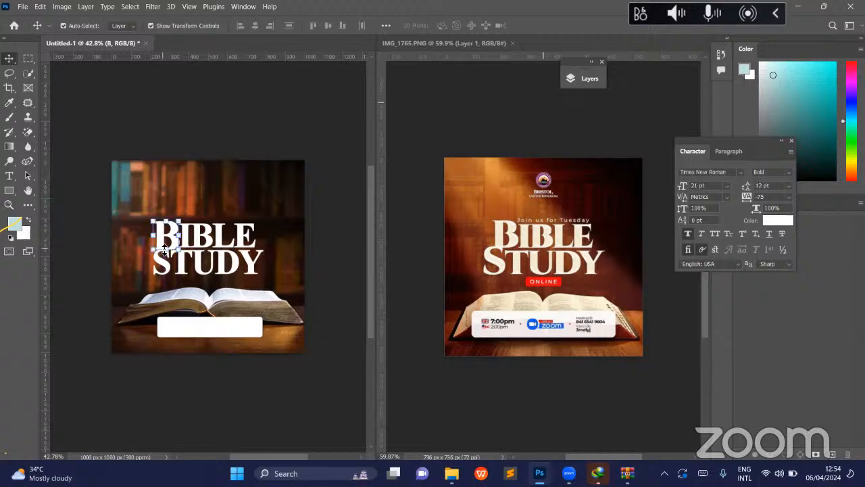
pyautogui.click(172, 170)
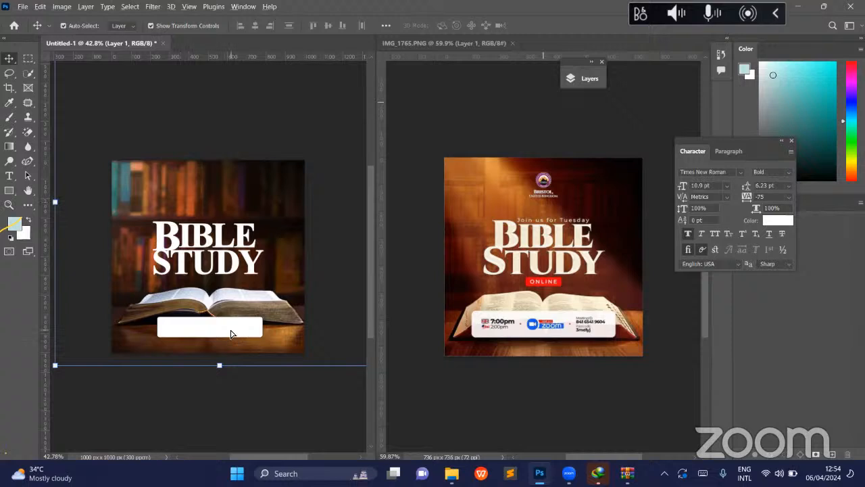
# - Duplicate the white information bar to just below the title and fill the copy with red sampled from the reference's ONLINE label
pyautogui.moveTo(232, 330); pyautogui.dragTo(232, 287)
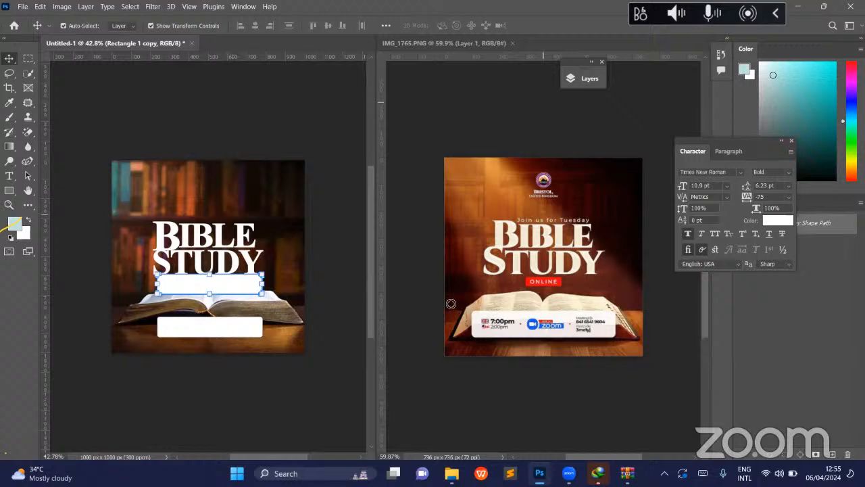
pyautogui.press('i')
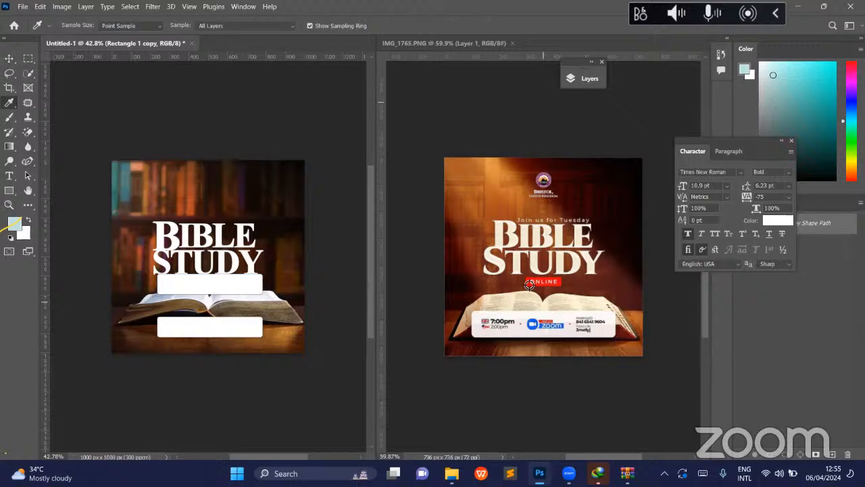
pyautogui.click(529, 284)
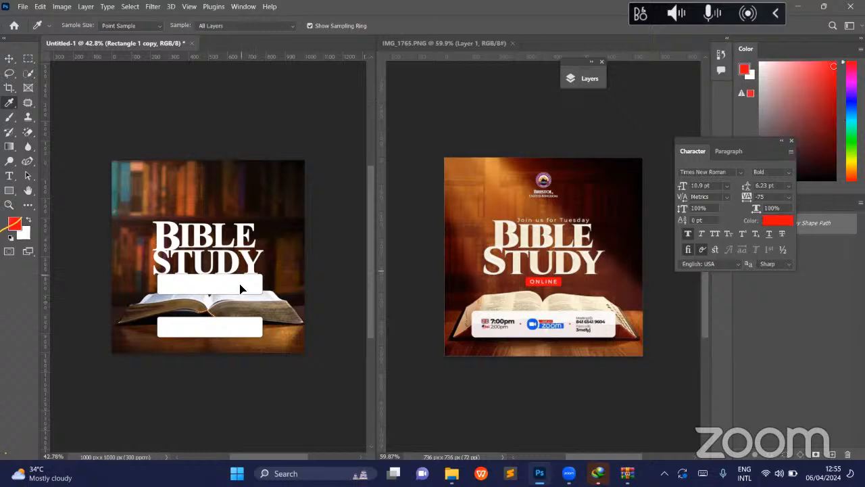
pyautogui.press('v')
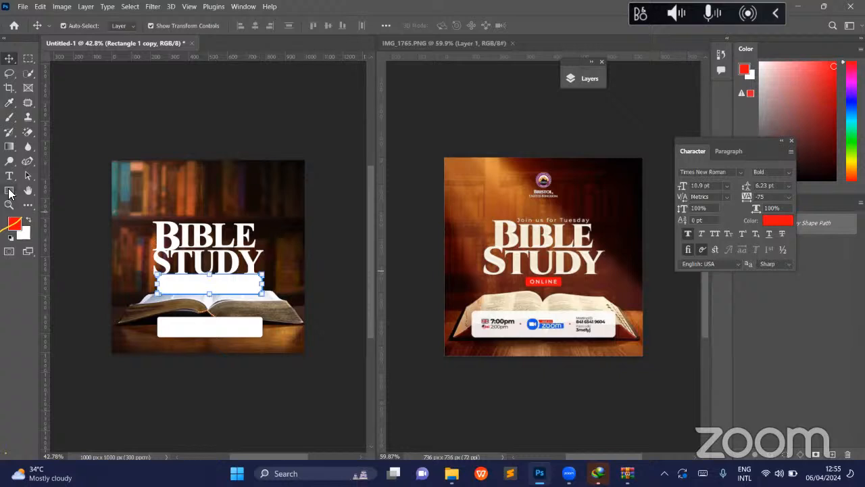
pyautogui.press('u')
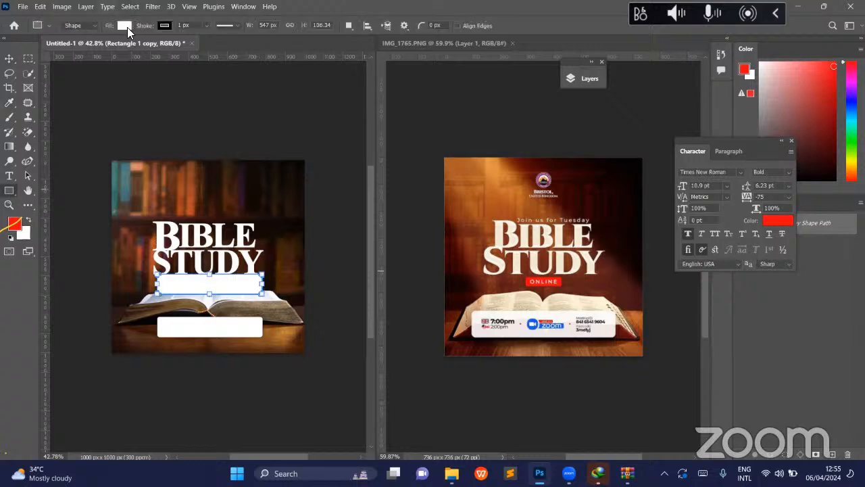
pyautogui.click(124, 25)
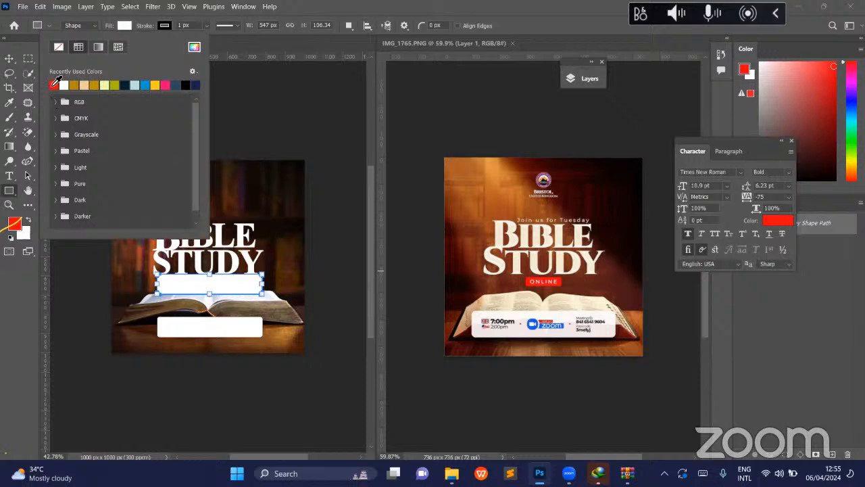
pyautogui.click(54, 83)
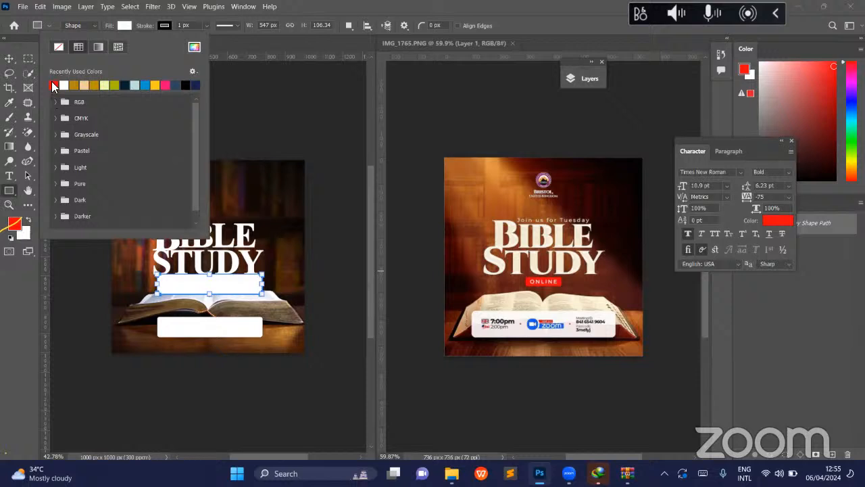
# - Scale the red bar proportionally to about 31% of its size
pyautogui.click(15, 63)
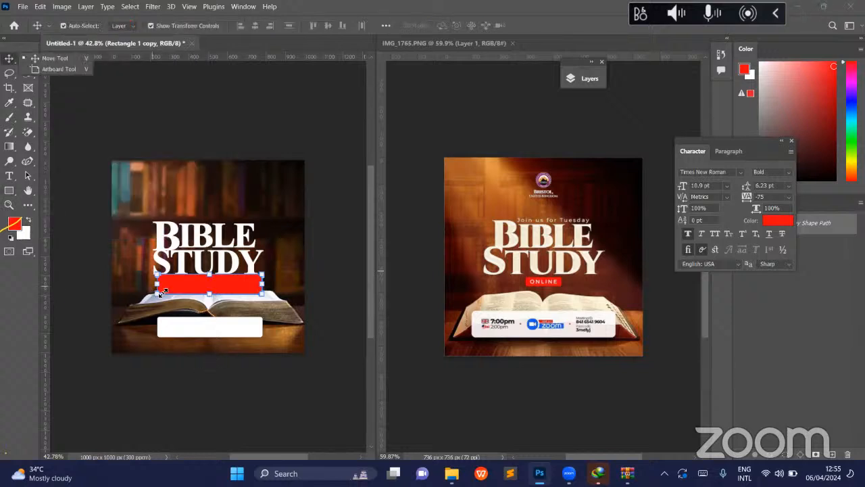
pyautogui.moveTo(171, 289); pyautogui.dragTo(233, 287)
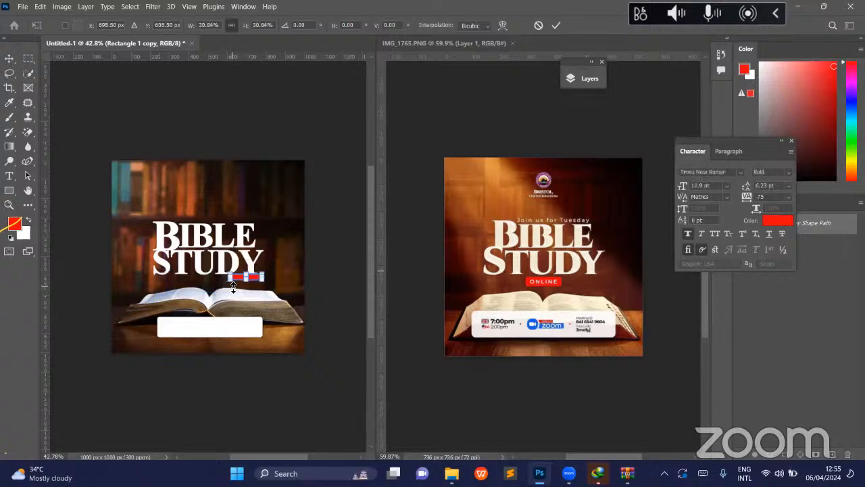
pyautogui.hotkey('ctrl', 'space')
pyautogui.press('Return')
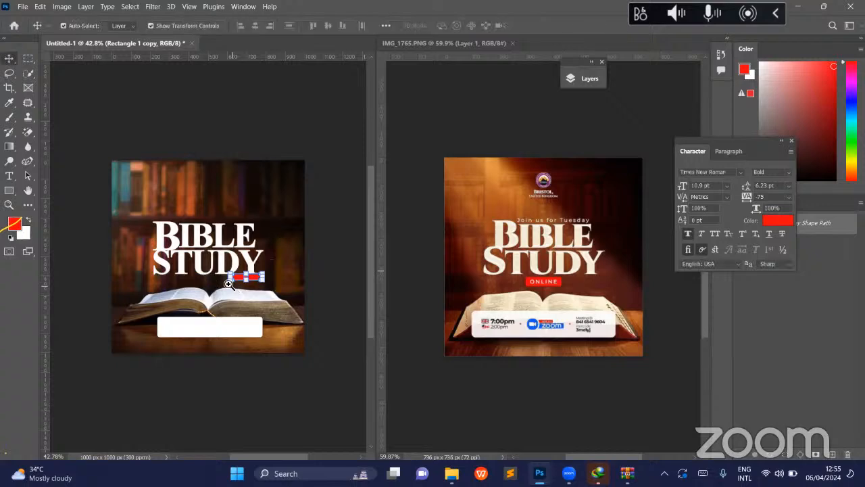
# - Move the small red bar to the middle of the gap between STUDY and the open book
pyautogui.press('z')
pyautogui.click(238, 290)
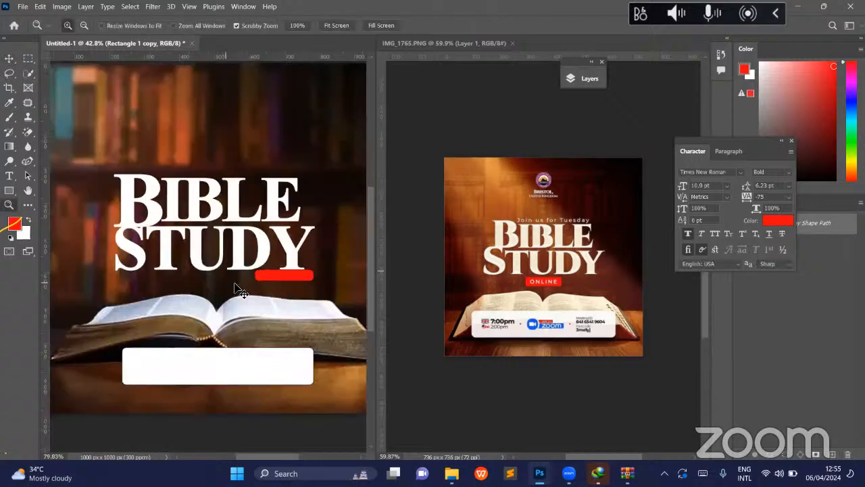
pyautogui.click(238, 289)
pyautogui.press('v')
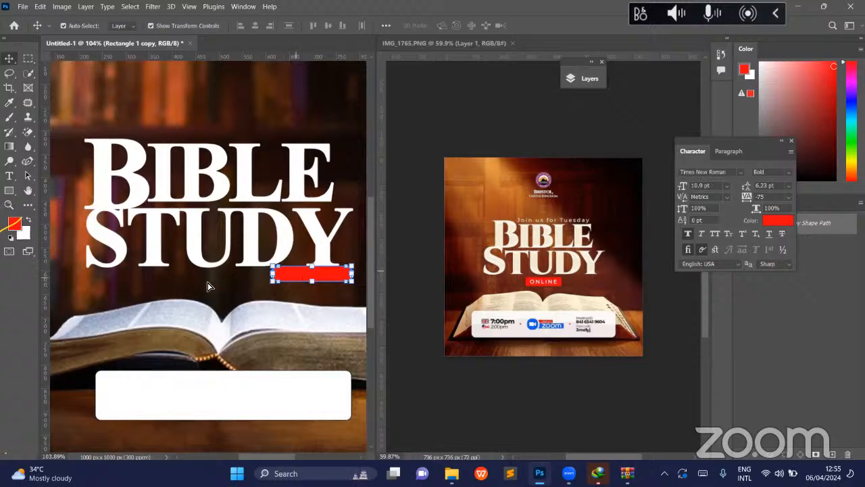
pyautogui.moveTo(291, 272); pyautogui.dragTo(221, 293)
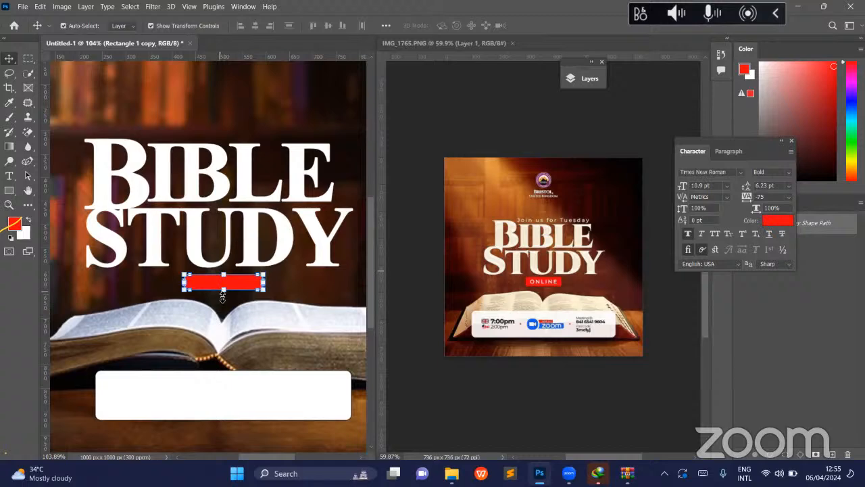
# - Transform the red bar to about 67% width and 113% height to match the reference label's proportions
pyautogui.hotkey('ctrl', 't')
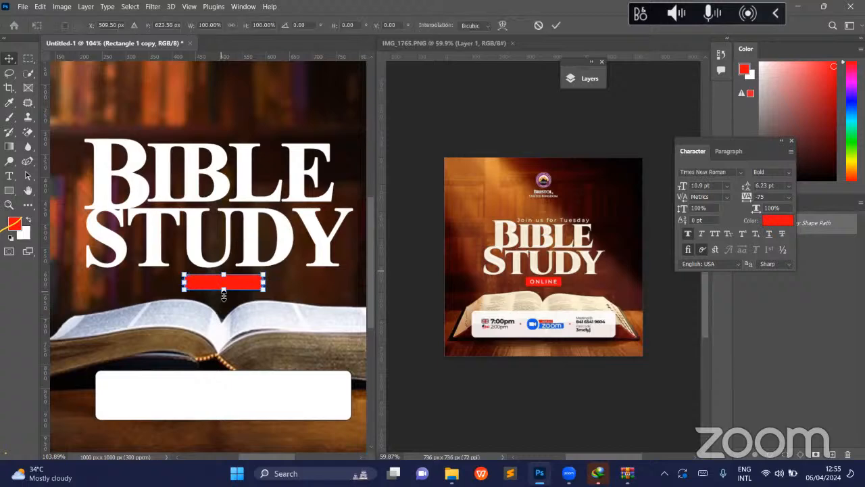
pyautogui.moveTo(223, 295); pyautogui.dragTo(224, 299)
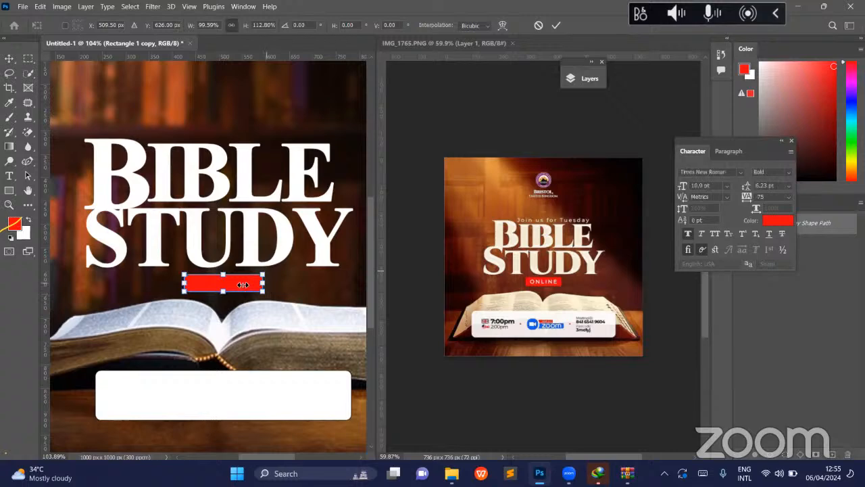
pyautogui.moveTo(243, 284); pyautogui.dragTo(240, 285)
pyautogui.press('Return')
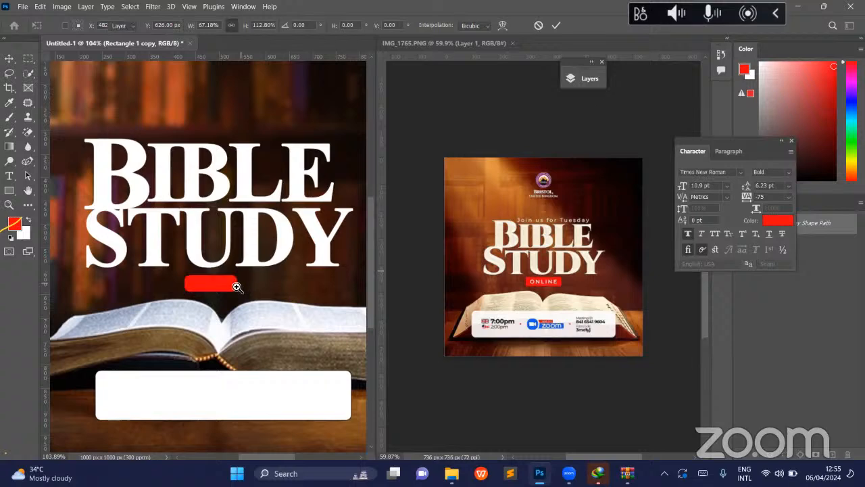
# - Move the white information bar up about 30 px so it overlaps the lower part of the open book
pyautogui.press('z')
pyautogui.scroll(-3, 230, 287)
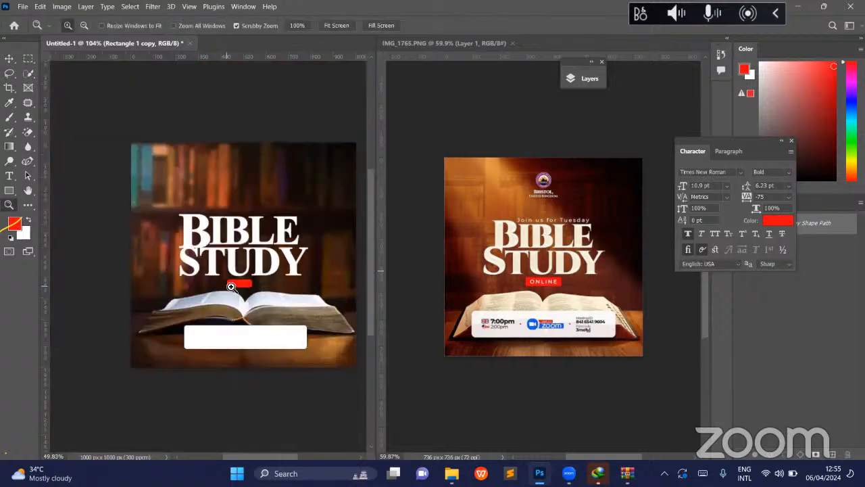
pyautogui.scroll(1, 270, 282)
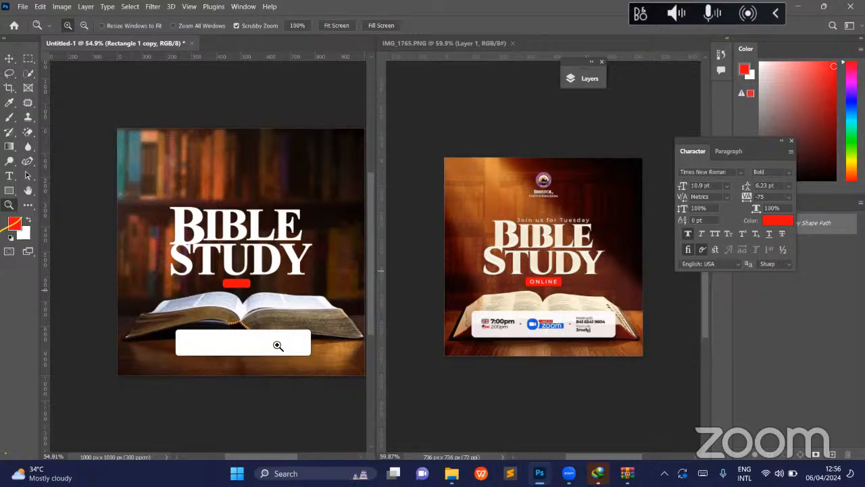
pyautogui.press('v')
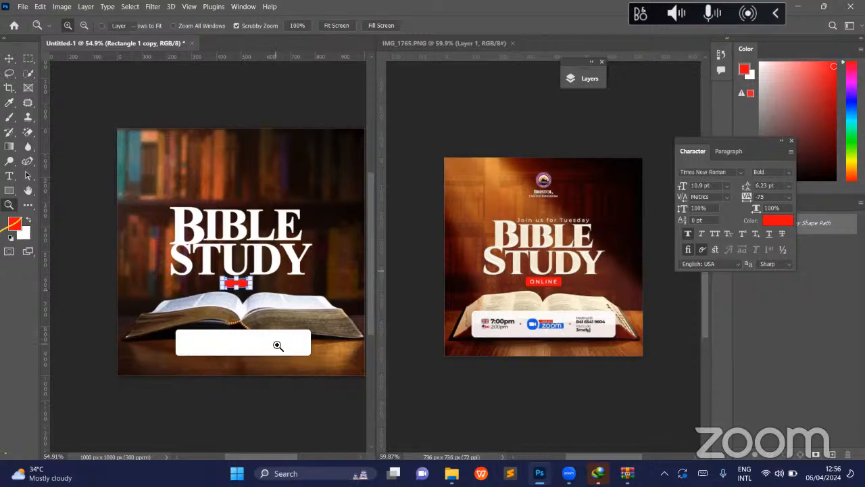
pyautogui.press('z')
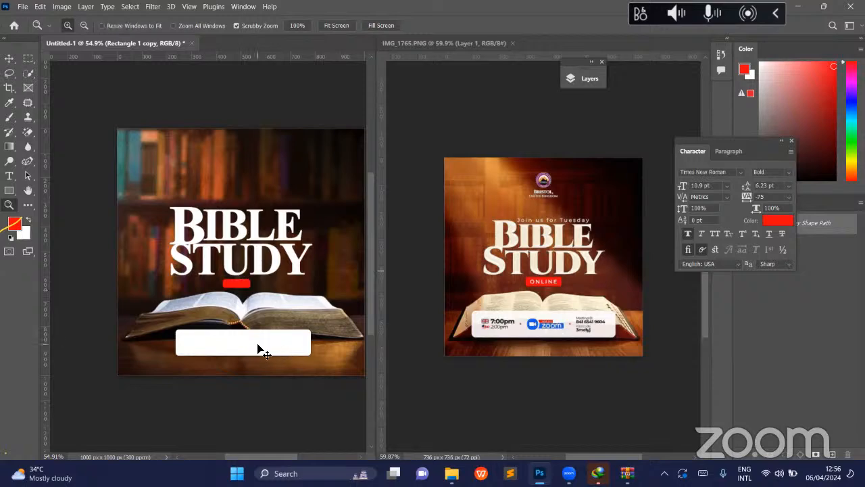
pyautogui.click(257, 346)
pyautogui.press('v')
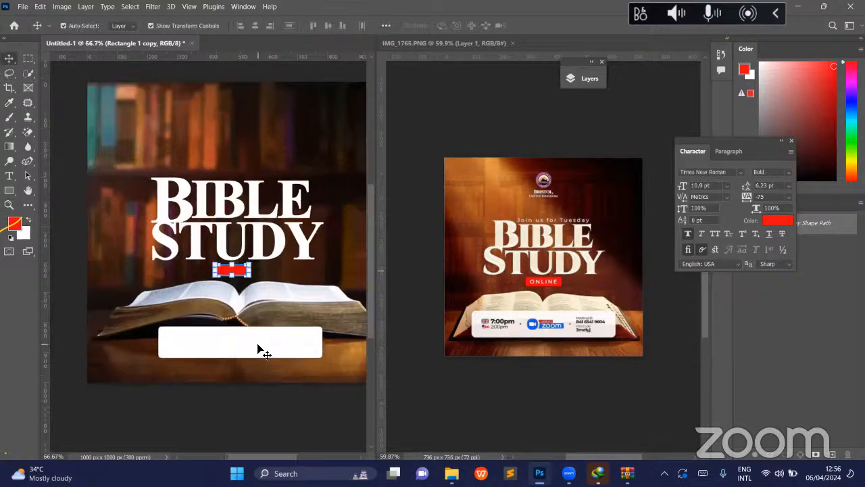
pyautogui.click(257, 346)
pyautogui.click(258, 339)
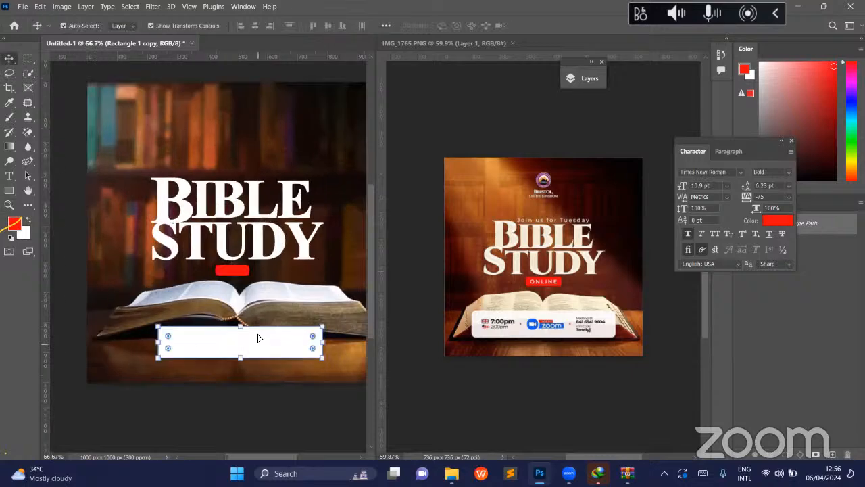
pyautogui.moveTo(258, 339); pyautogui.dragTo(257, 328)
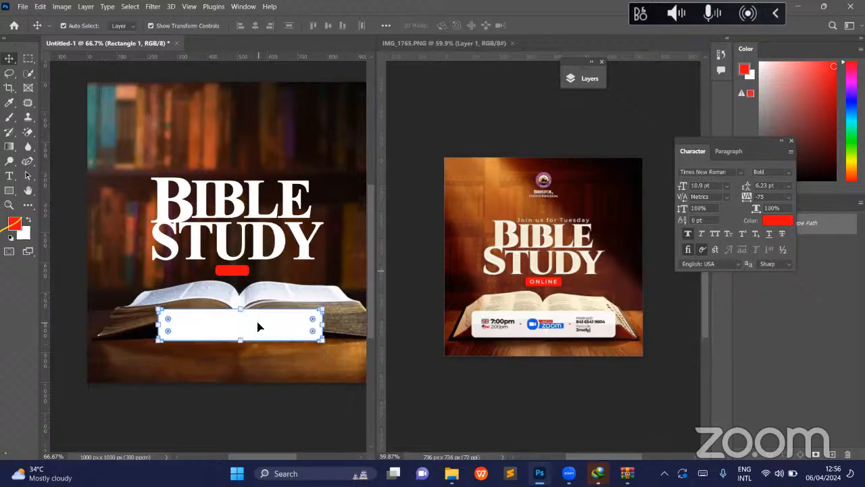
# - Nudge the white information bar further up until its top edge lies across the book's open pages
pyautogui.press('Up')
pyautogui.press('Up')
pyautogui.press('Up')
pyautogui.press('Up')
pyautogui.press('Up')
pyautogui.press('Up')
pyautogui.press('Up')
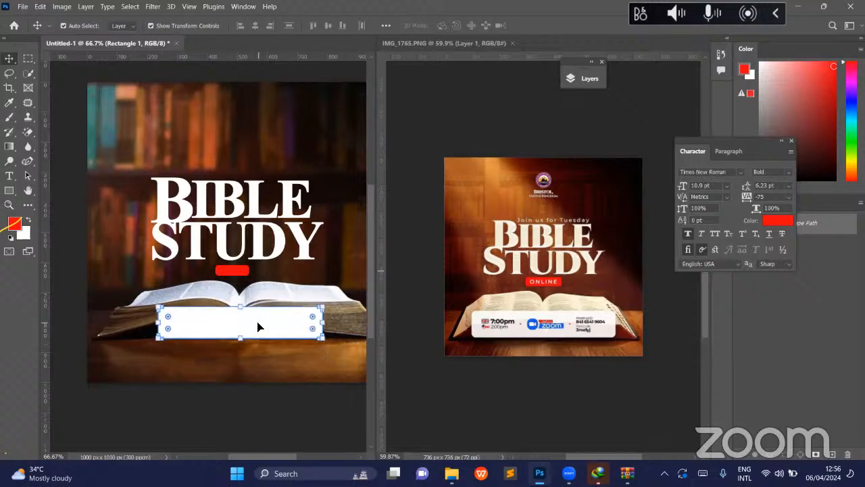
pyautogui.press('Up')
pyautogui.press('Up')
pyautogui.press('Up')
pyautogui.press('Up')
pyautogui.press('Up')
pyautogui.press('Up')
pyautogui.press('Up')
pyautogui.press('Up')
pyautogui.press('Up')
pyautogui.press('Up')
pyautogui.press('Up')
pyautogui.press('Up')
pyautogui.press('Up')
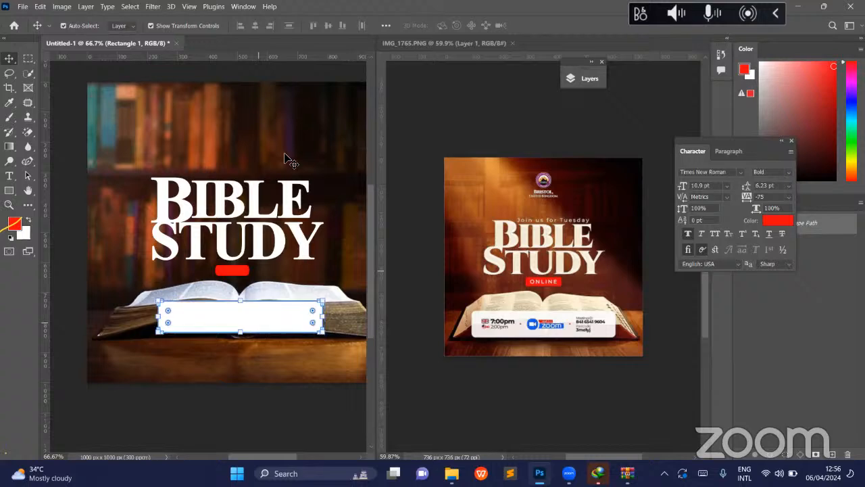
pyautogui.press('Up')
pyautogui.press('Up')
pyautogui.press('Up')
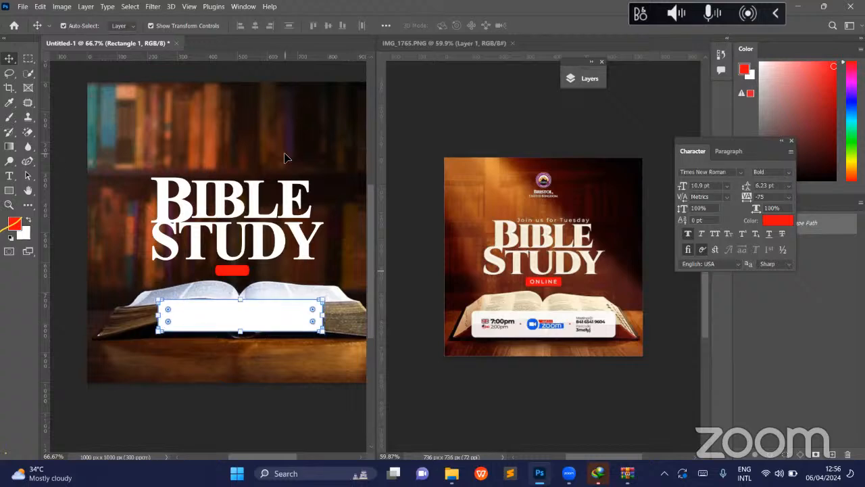
# - Set the white information bar's stroke width to 0 px
pyautogui.moveTo(261, 318); pyautogui.dragTo(261, 321)
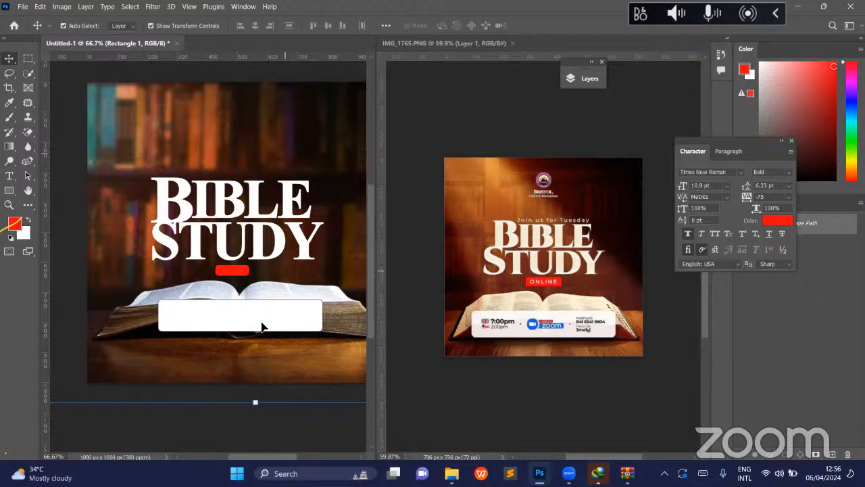
pyautogui.click(16, 194)
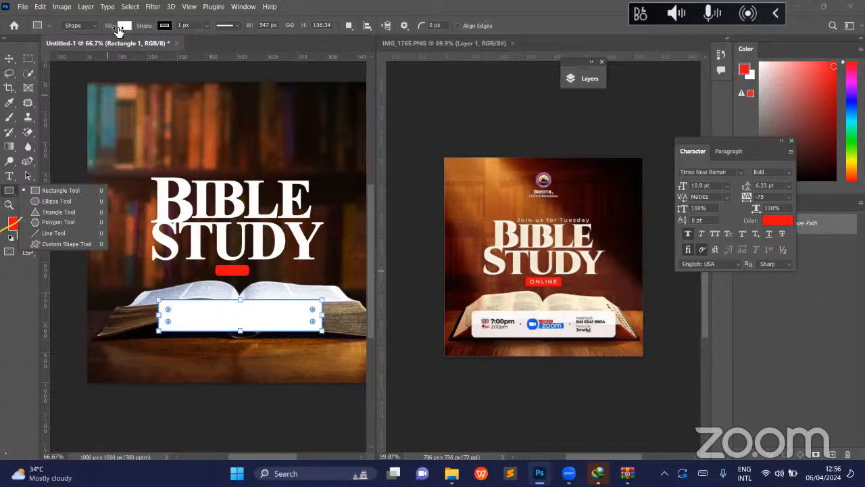
# - Add a drop shadow to the white information bar with a distance of 46 px
pyautogui.click(9, 72)
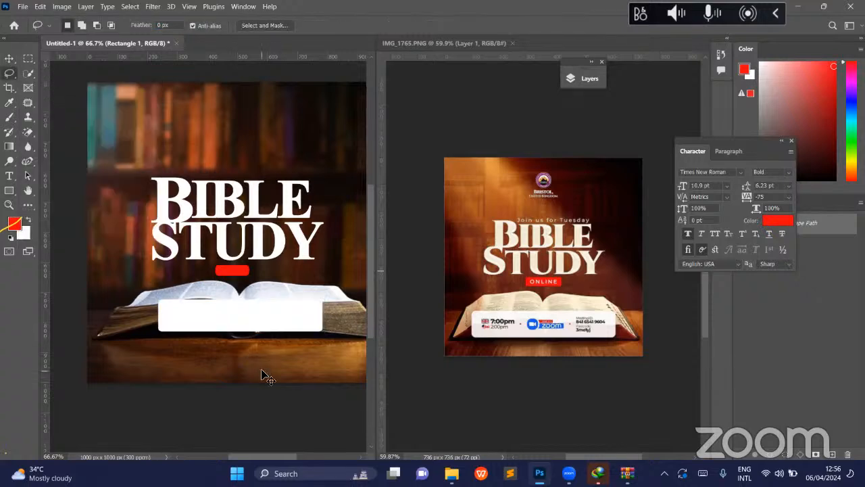
pyautogui.press('v')
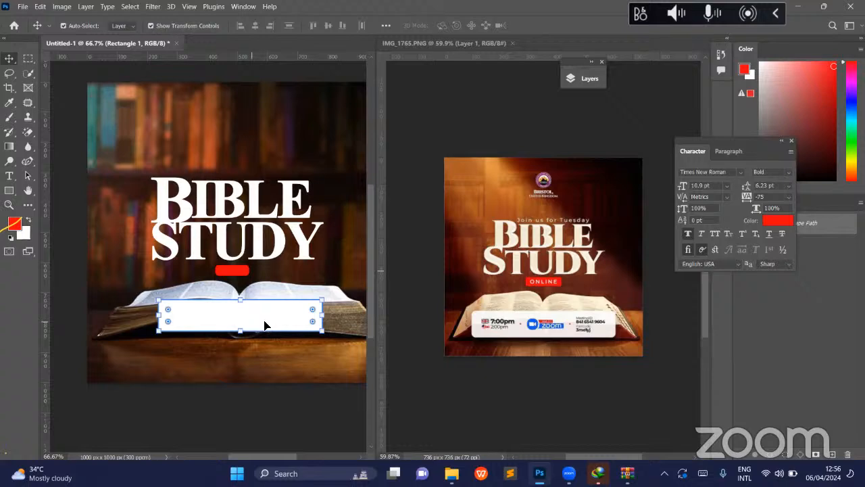
pyautogui.click(587, 79)
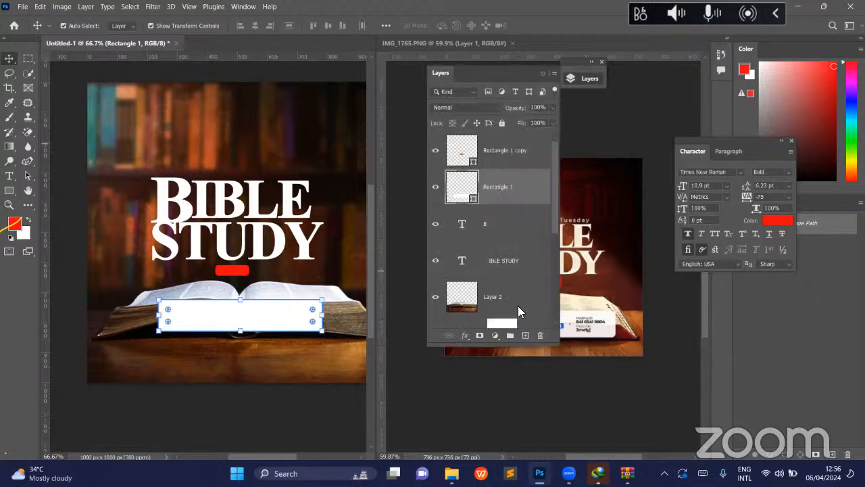
pyautogui.click(464, 336)
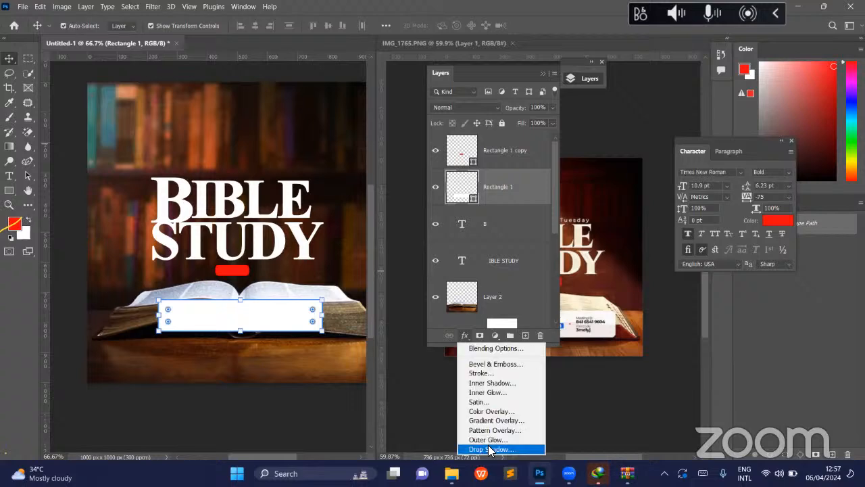
pyautogui.click(488, 449)
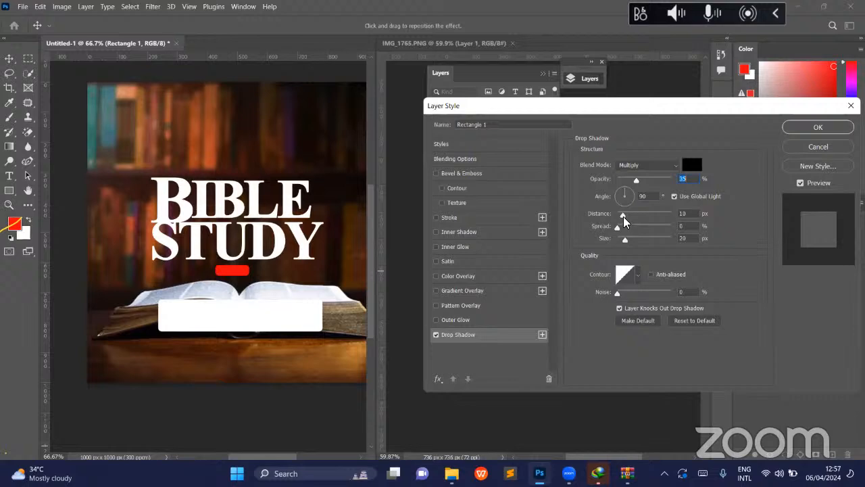
pyautogui.moveTo(623, 221)
pyautogui.mouseDown()
pyautogui.moveTo(645, 222)
pyautogui.moveTo(637, 224)
pyautogui.mouseUp()
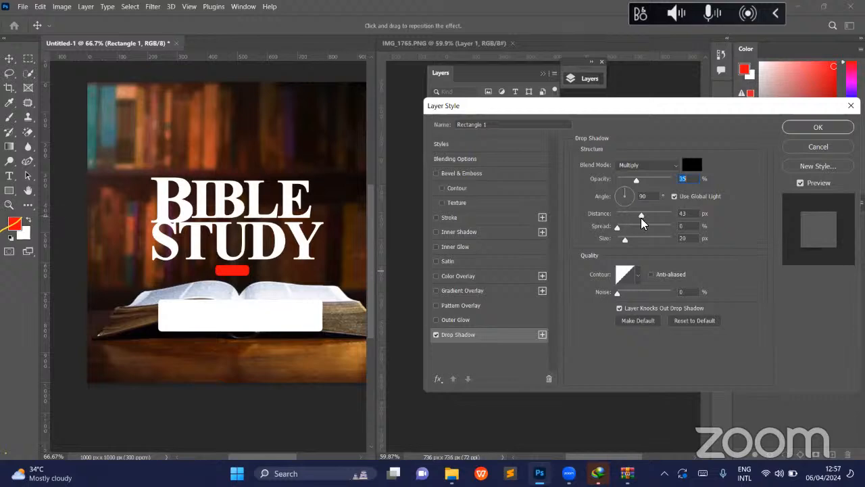
pyautogui.click(642, 218)
pyautogui.moveTo(641, 218); pyautogui.dragTo(637, 219)
pyautogui.moveTo(651, 220); pyautogui.dragTo(644, 221)
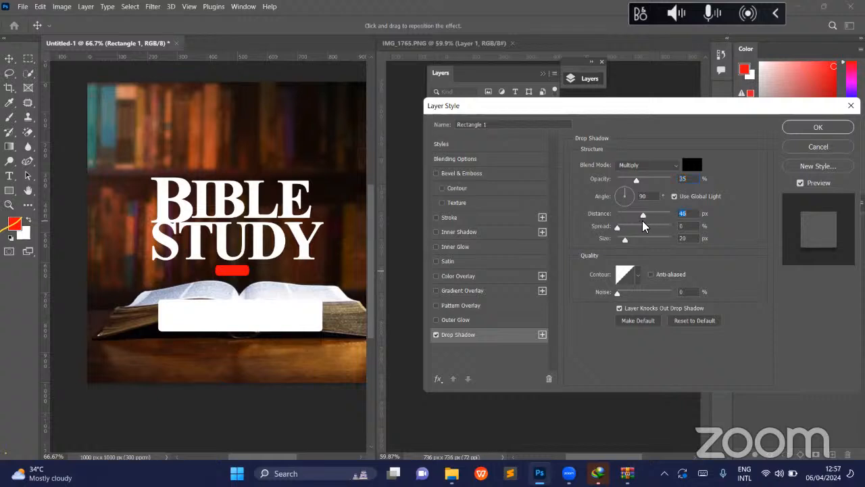
pyautogui.click(805, 128)
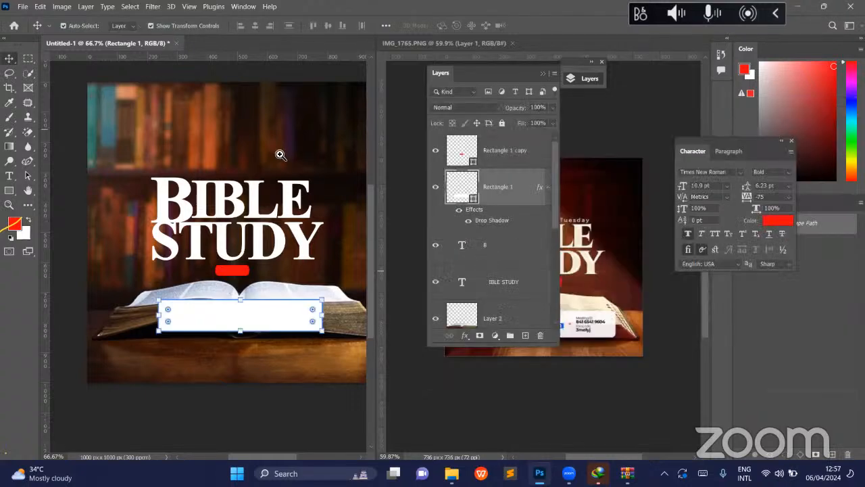
# - Zoom out to about 41% to show the whole design and collapse the layer list to uncover the reference
pyautogui.press('z')
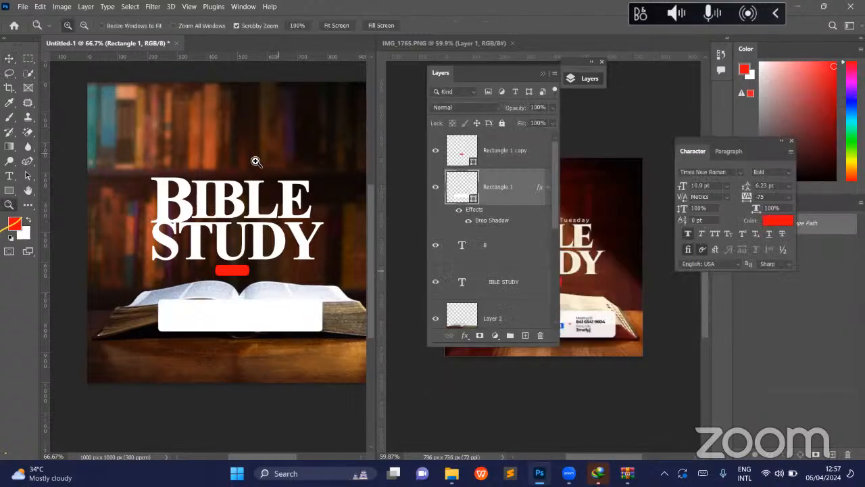
pyautogui.moveTo(278, 161); pyautogui.dragTo(255, 162)
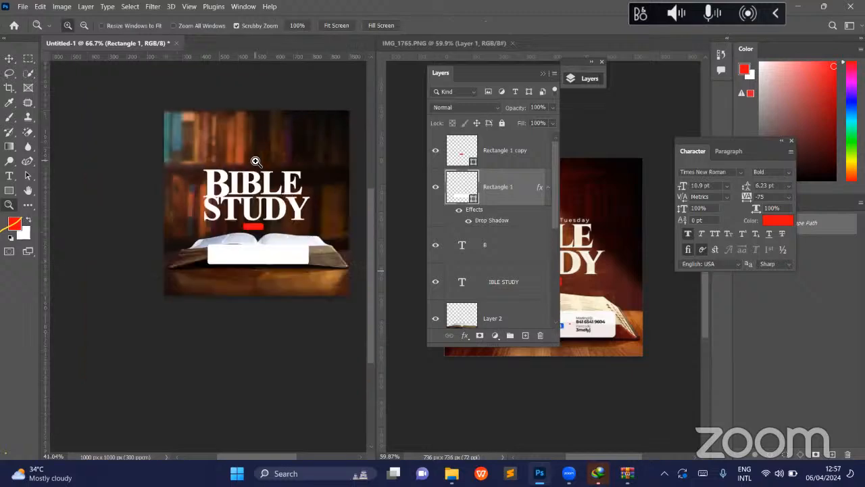
pyautogui.press('v')
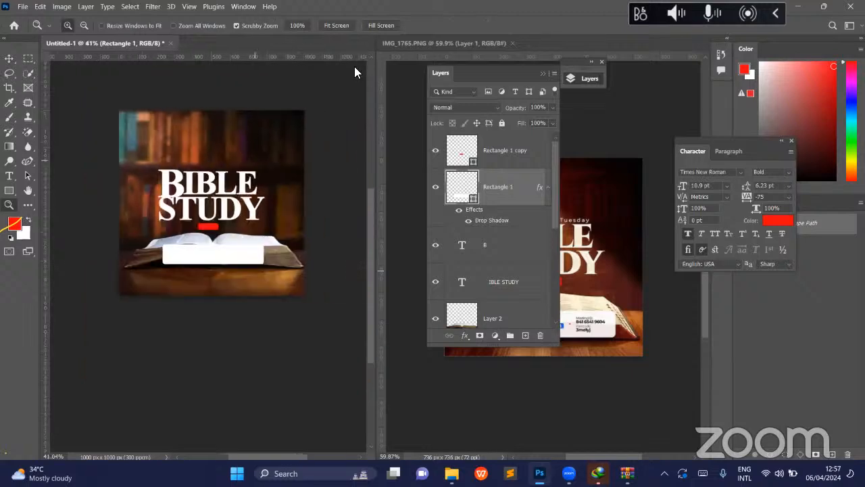
pyautogui.press('v')
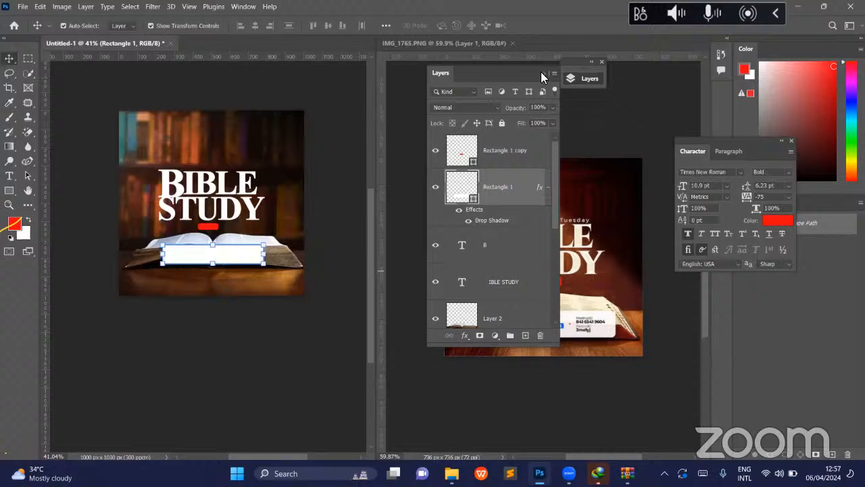
pyautogui.click(542, 73)
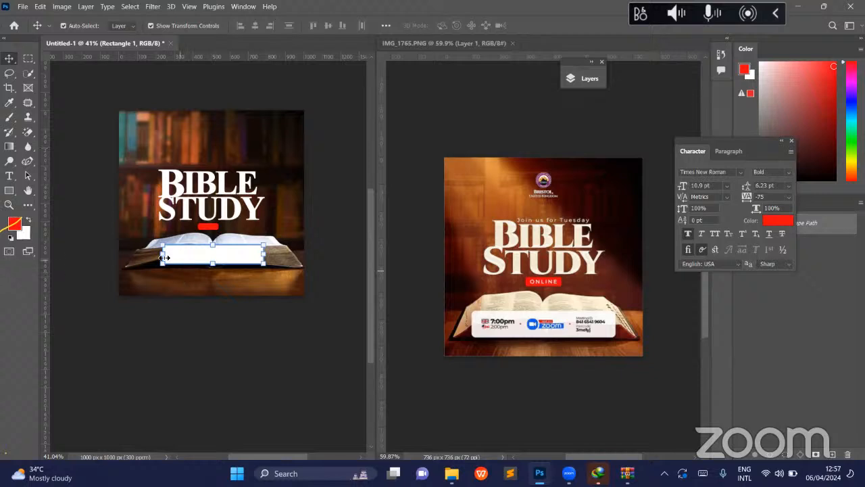
# - Stretch the white information bar across the open book to about 126% width and 127% height, then deselect it
pyautogui.moveTo(165, 258); pyautogui.dragTo(147, 258)
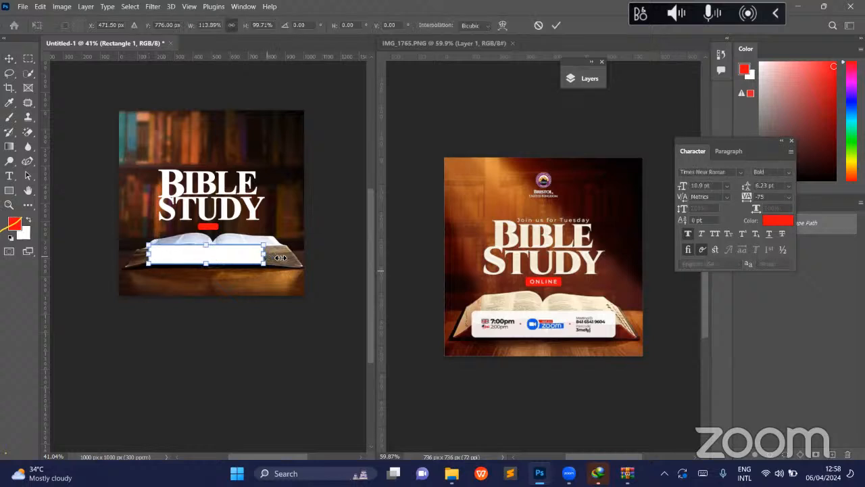
pyautogui.moveTo(280, 257); pyautogui.dragTo(293, 258)
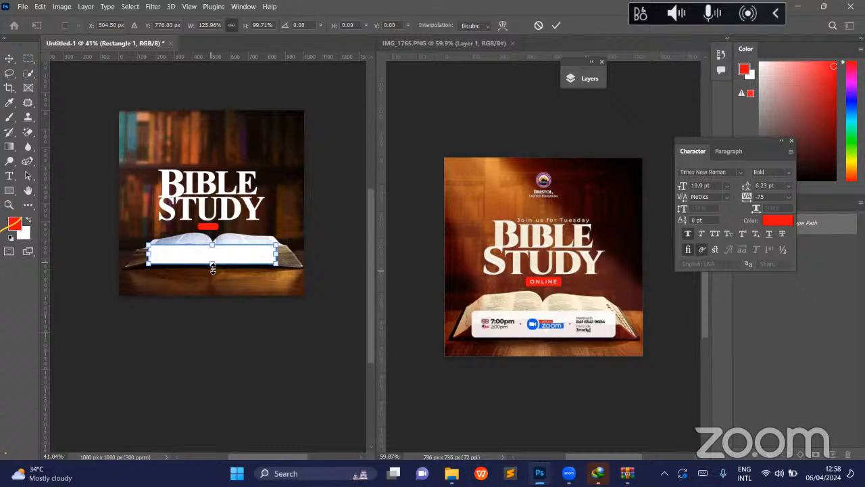
pyautogui.moveTo(213, 268); pyautogui.dragTo(213, 270)
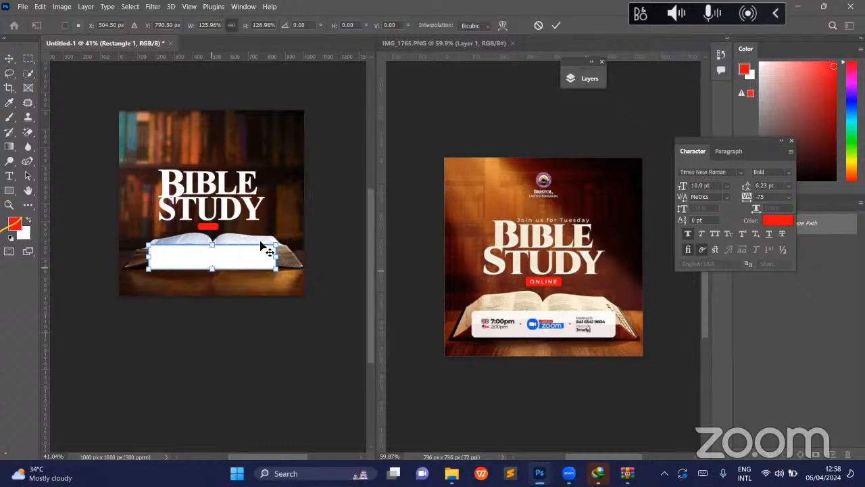
pyautogui.press('Return')
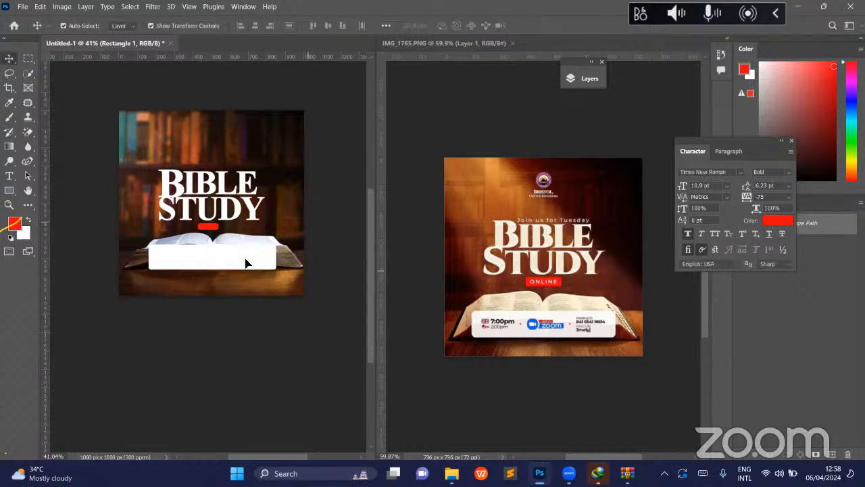
pyautogui.click(356, 215)
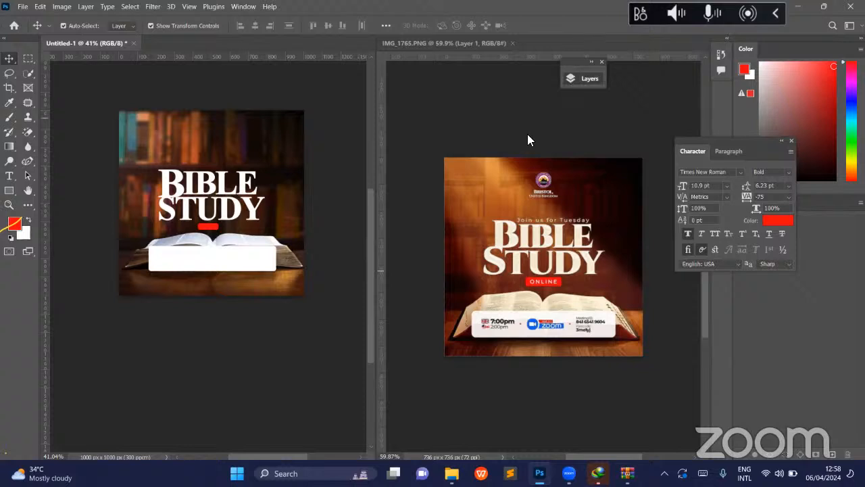
# - Toggle the Hue/Saturation adjustment layer off and on to compare the background's colours, and collapse the layer list
pyautogui.scroll(-1, 520, 150)
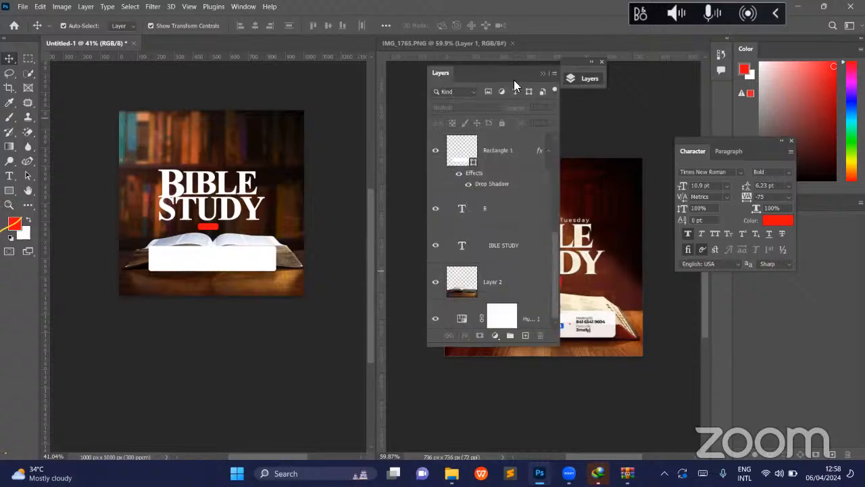
pyautogui.moveTo(440, 78); pyautogui.dragTo(385, 78)
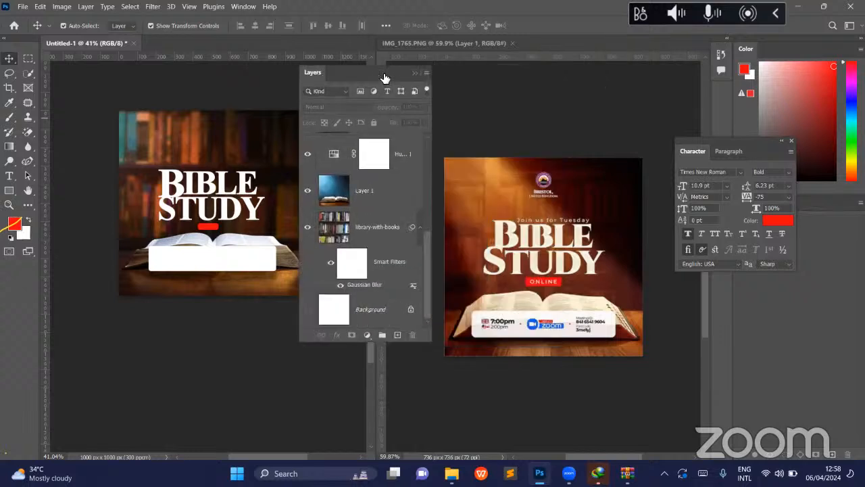
pyautogui.click(304, 153)
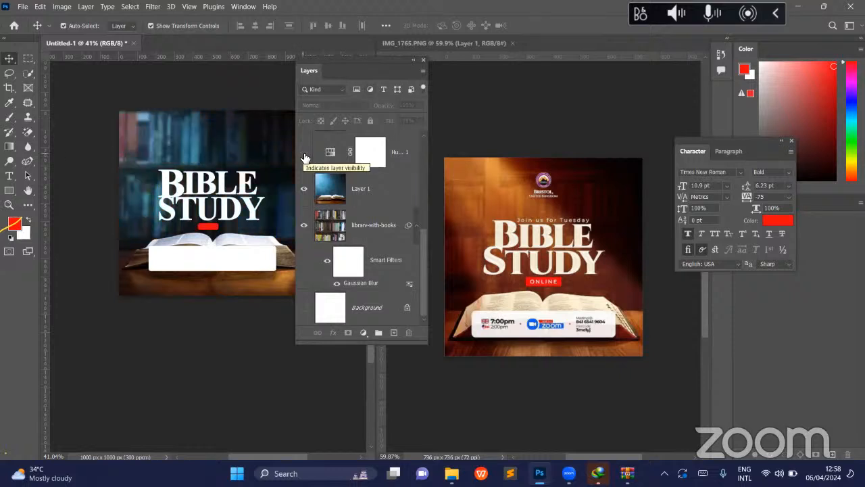
pyautogui.click(305, 152)
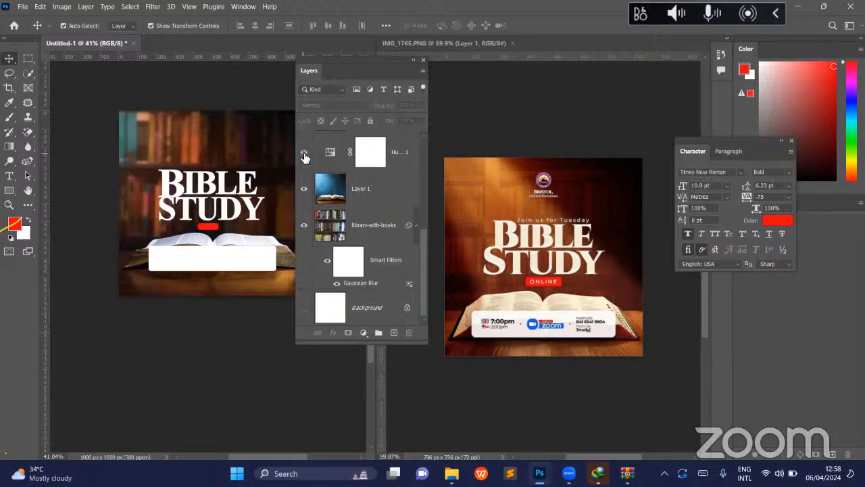
pyautogui.click(304, 155)
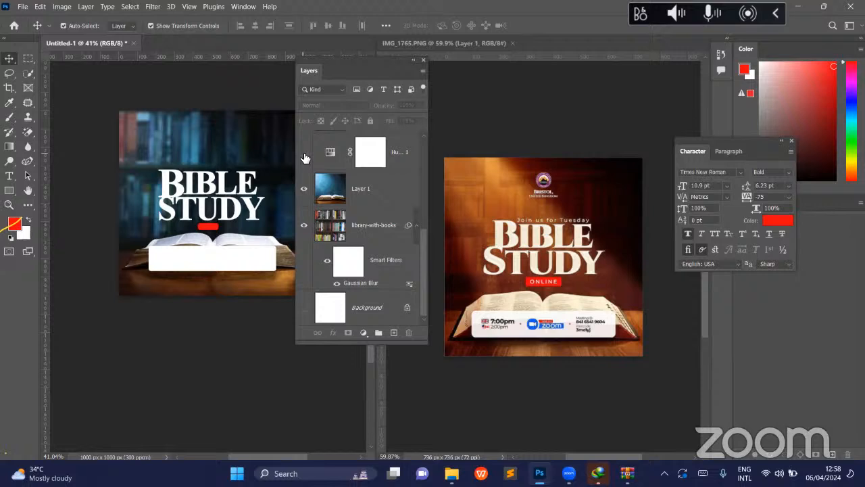
pyautogui.click(304, 154)
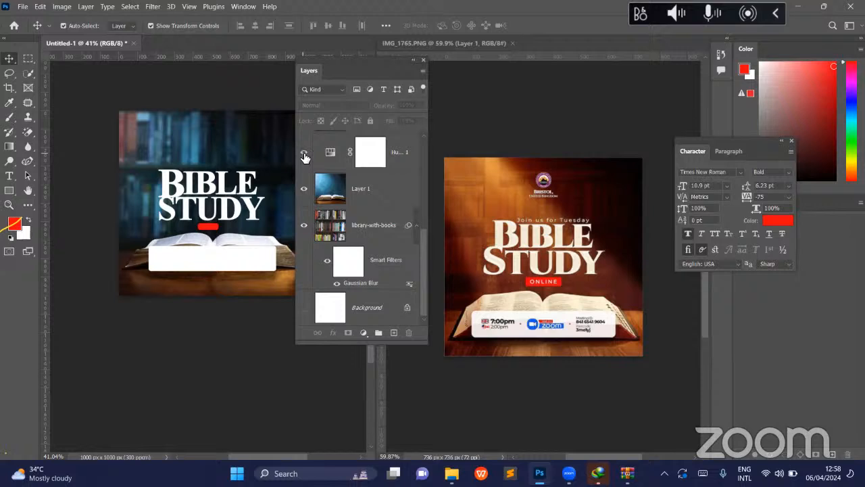
pyautogui.click(413, 61)
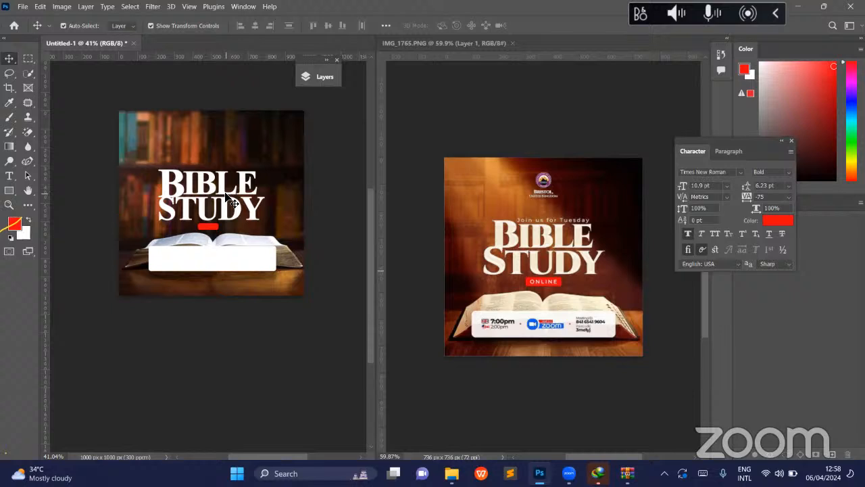
# - Start saving the design as a Photoshop file in the MARCH DESIGN TRAINING folder, declining to replace Test Church Flier.psd
pyautogui.click(26, 12)
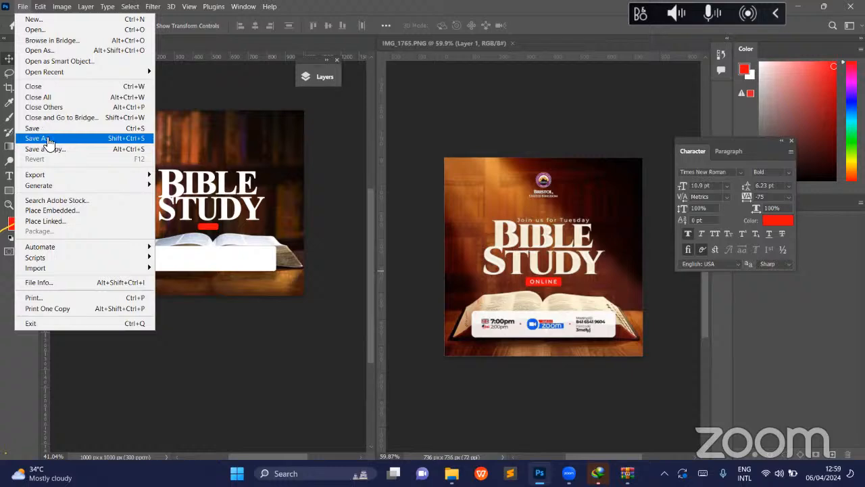
pyautogui.click(48, 140)
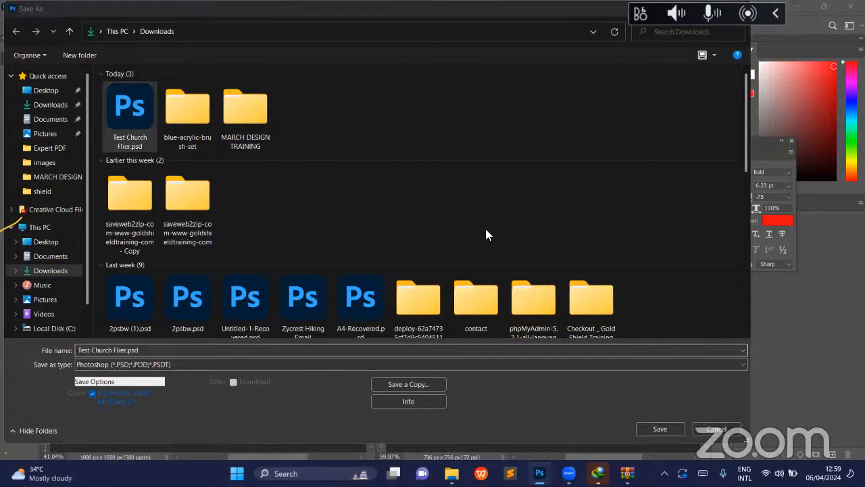
pyautogui.press('Return')
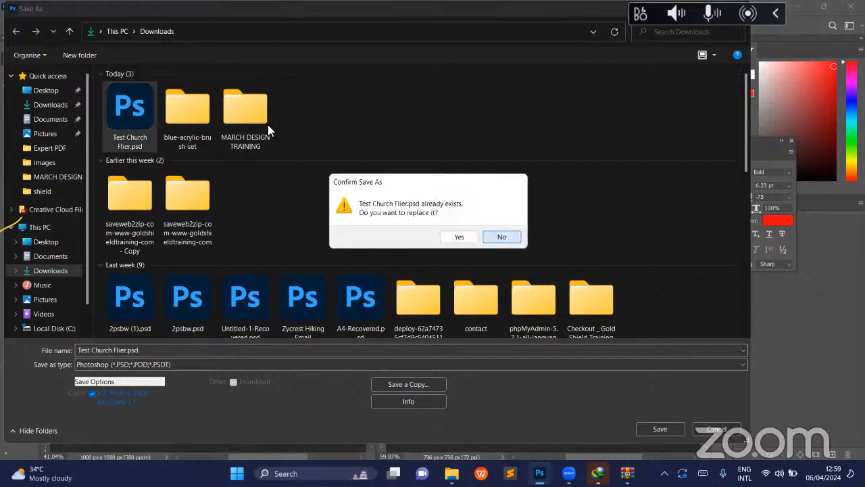
pyautogui.press('Escape')
pyautogui.doubleClick(244, 112)
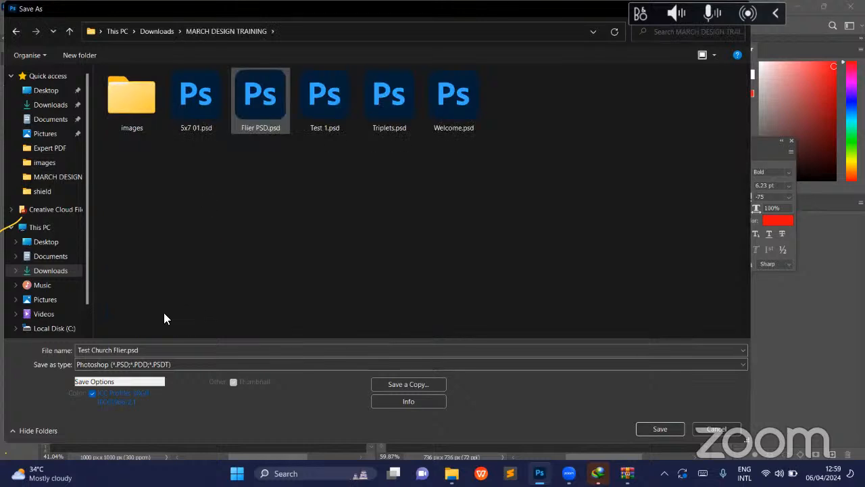
# - Name the file Bible Study.psd and save it with Maximize Compatibility enabled
pyautogui.tripleClick(115, 352)
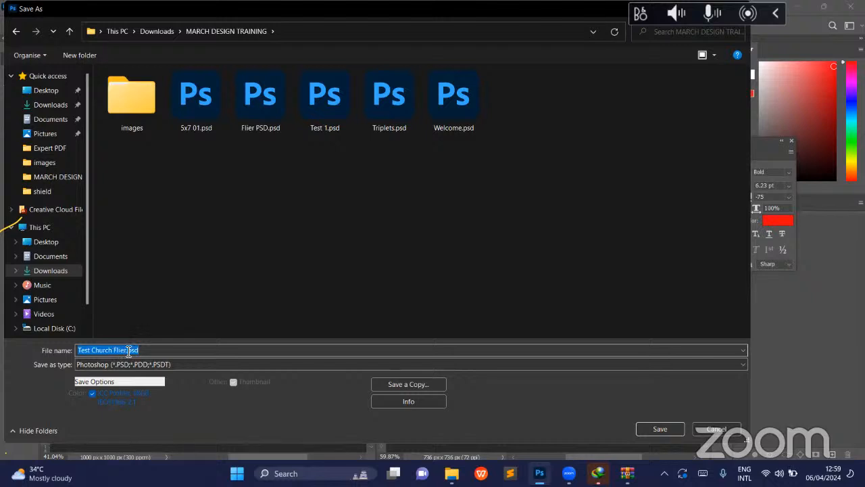
pyautogui.click(128, 352)
pyautogui.press('BackSpace')
pyautogui.press('BackSpace')
pyautogui.press('BackSpace')
pyautogui.press('BackSpace')
pyautogui.press('BackSpace')
pyautogui.press('BackSpace')
pyautogui.press('BackSpace')
pyautogui.press('BackSpace')
pyautogui.press('BackSpace')
pyautogui.press('BackSpace')
pyautogui.press('BackSpace')
pyautogui.press('BackSpace')
pyautogui.press('BackSpace')
pyautogui.press('BackSpace')
pyautogui.press('BackSpace')
pyautogui.press('BackSpace')
pyautogui.press('BackSpace')
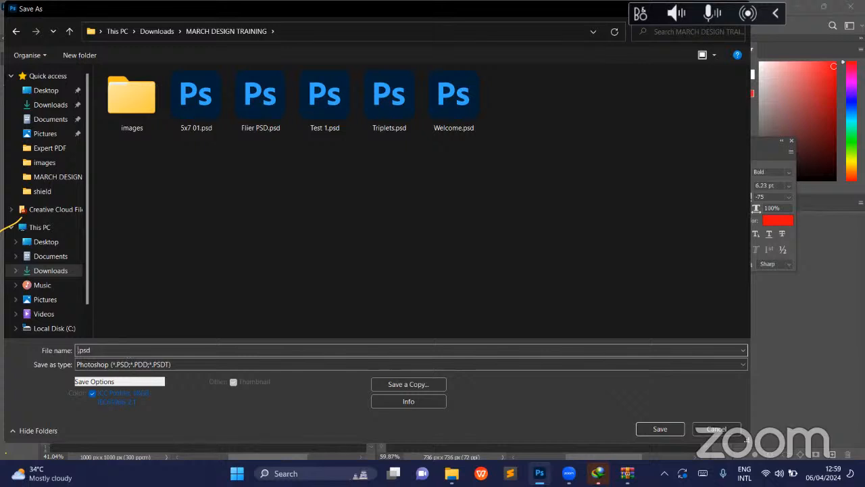
pyautogui.write('Bible Study ')
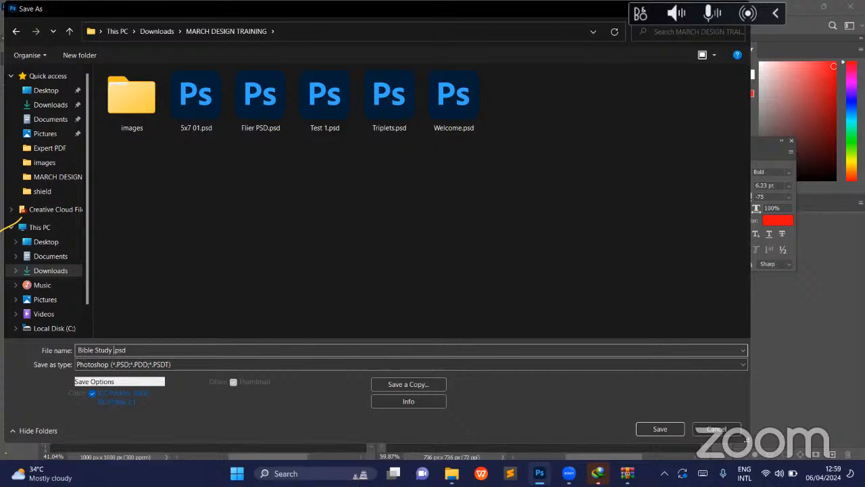
pyautogui.write('PSD')
pyautogui.press('BackSpace')
pyautogui.press('BackSpace')
pyautogui.press('BackSpace')
pyautogui.press('BackSpace')
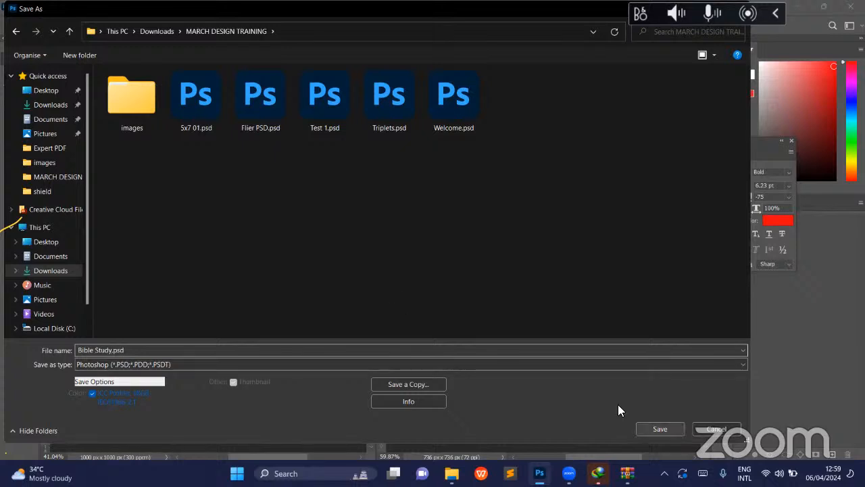
pyautogui.press('Return')
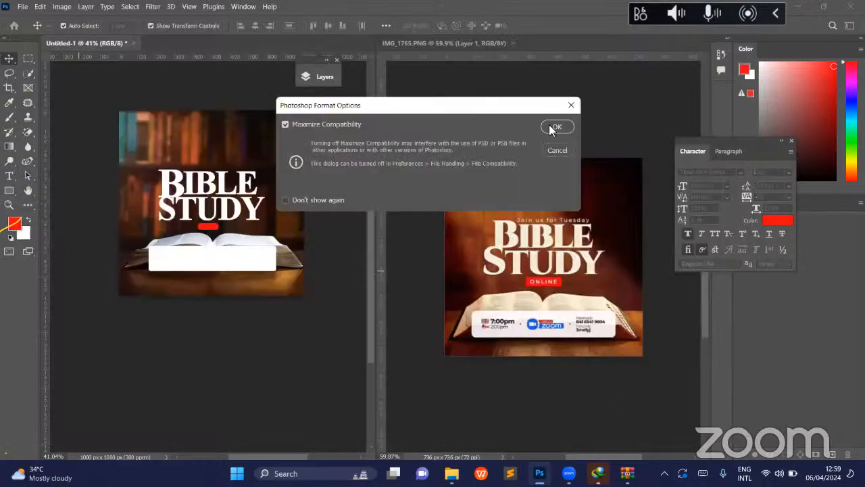
pyautogui.click(555, 127)
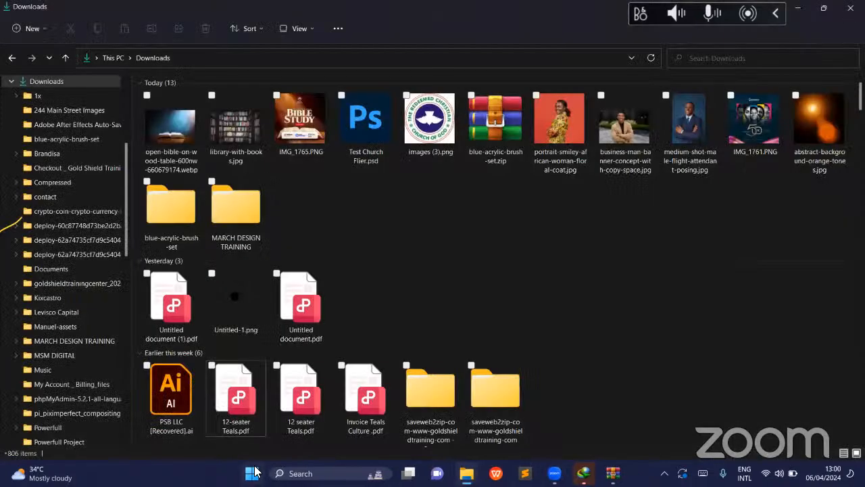
# - Switch to Google Chrome and open it with the Brandisa profile
pyautogui.click(254, 474)
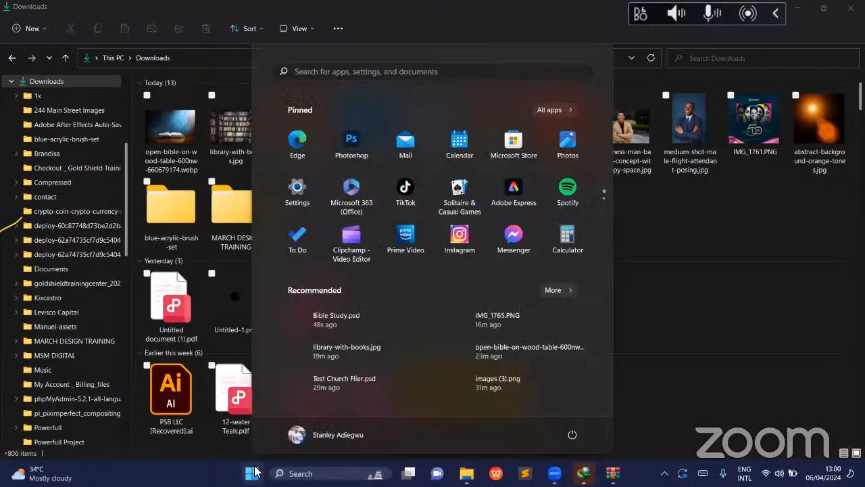
pyautogui.write('c')
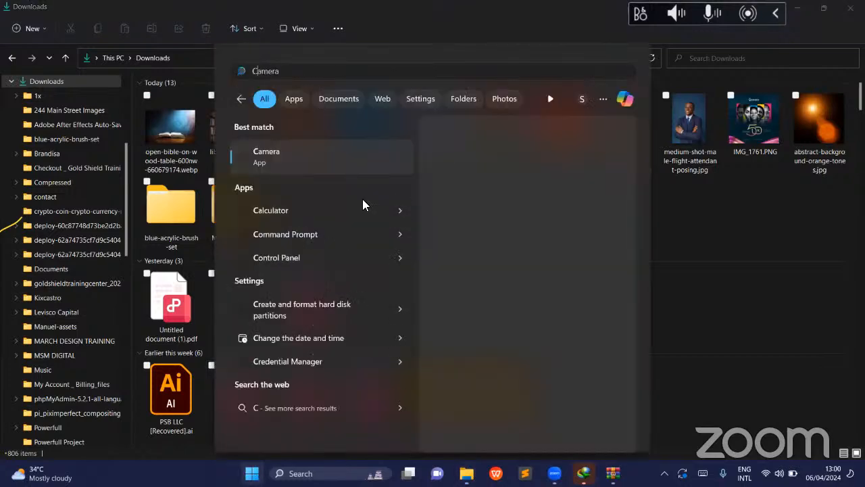
pyautogui.write('HR')
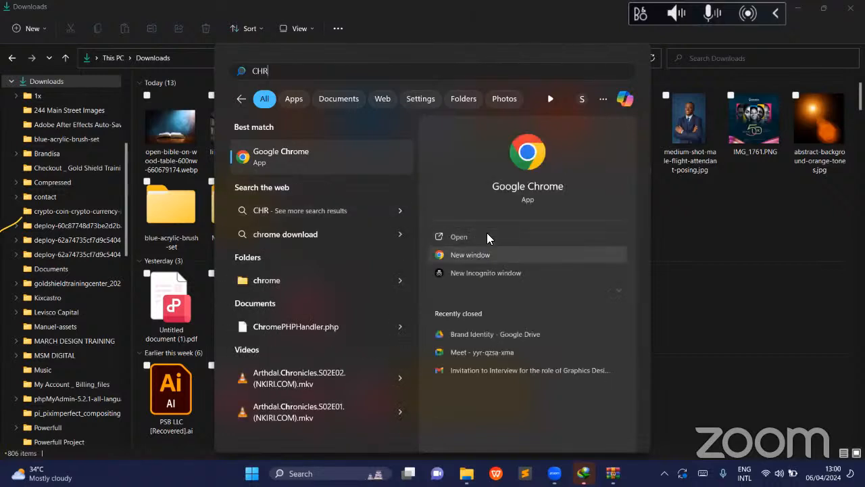
pyautogui.click(490, 238)
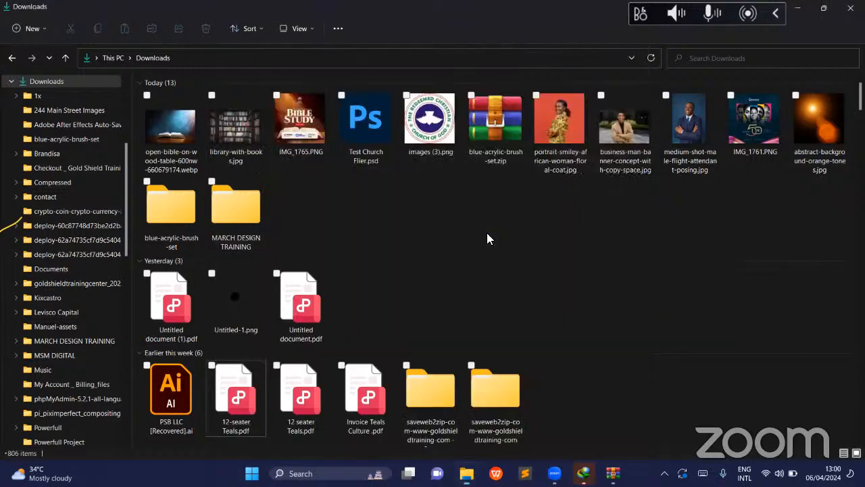
pyautogui.scroll(-3, 480, 203)
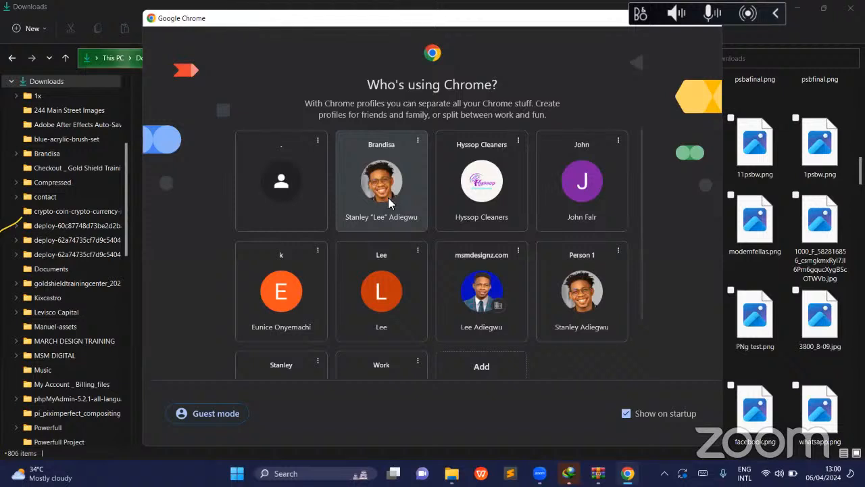
pyautogui.click(382, 181)
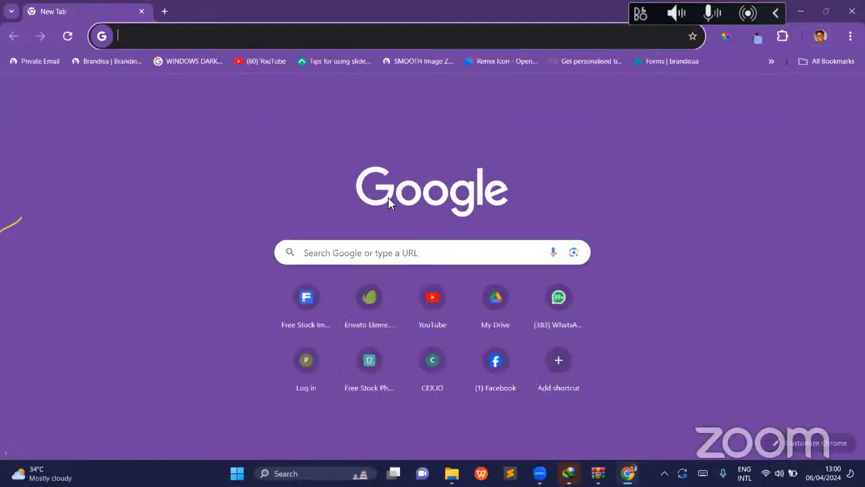
pyautogui.click(422, 250)
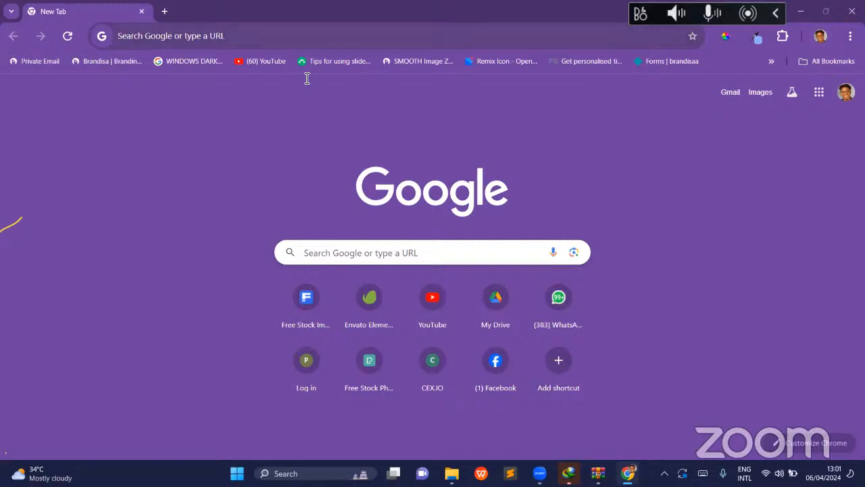
pyautogui.hotkey('ctrl', 'l')
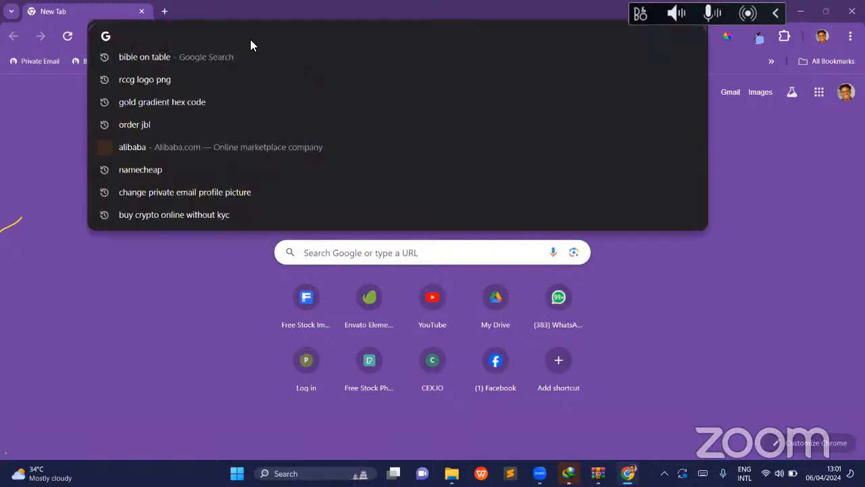
pyautogui.write('MARC')
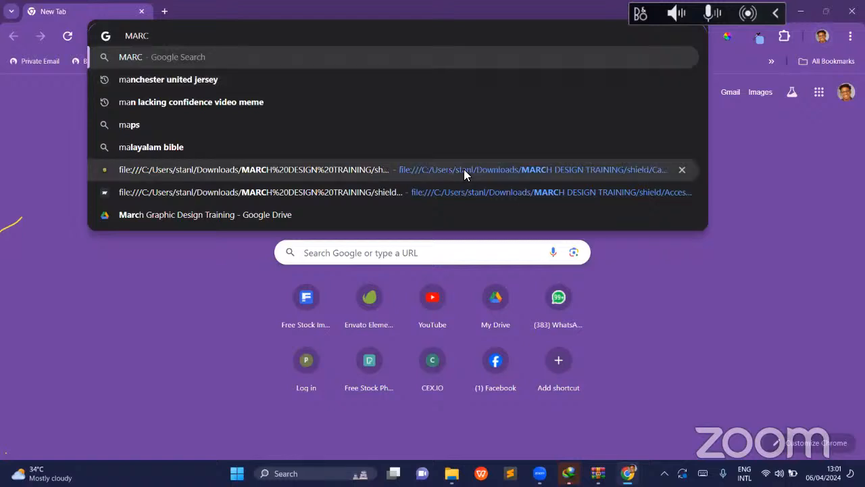
pyautogui.click(464, 174)
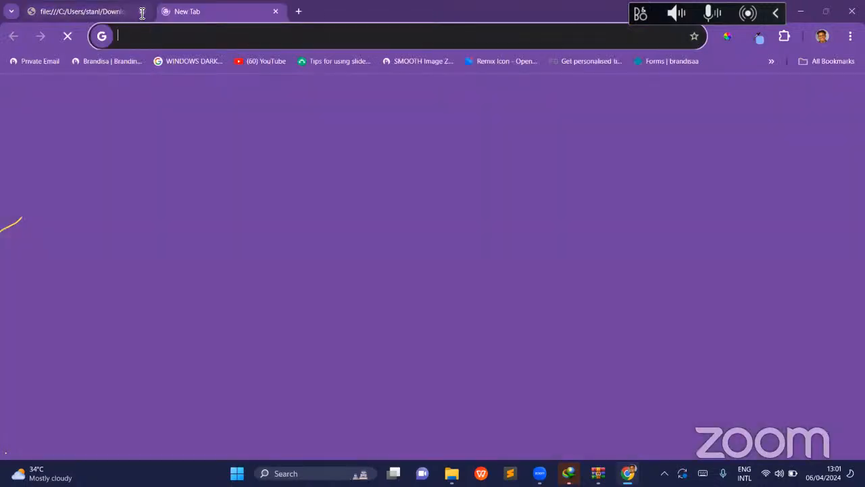
pyautogui.click(142, 11)
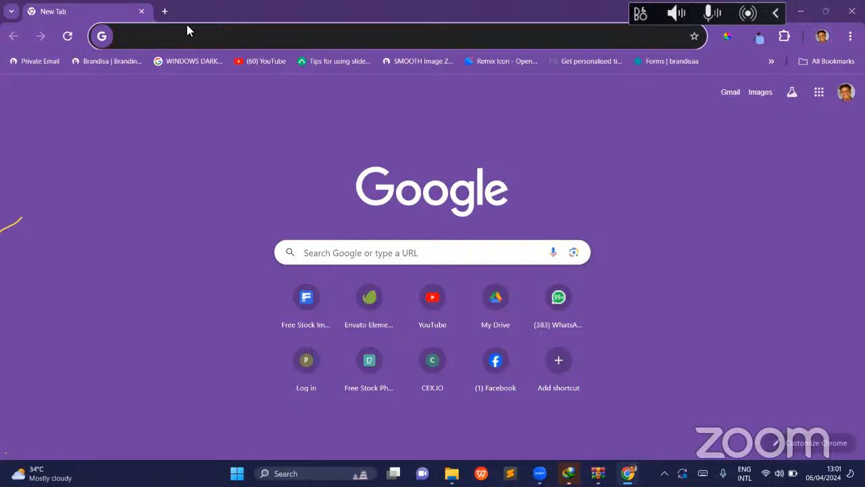
# - Open the March Graphic Design Training folder in Google Drive
pyautogui.write('dri')
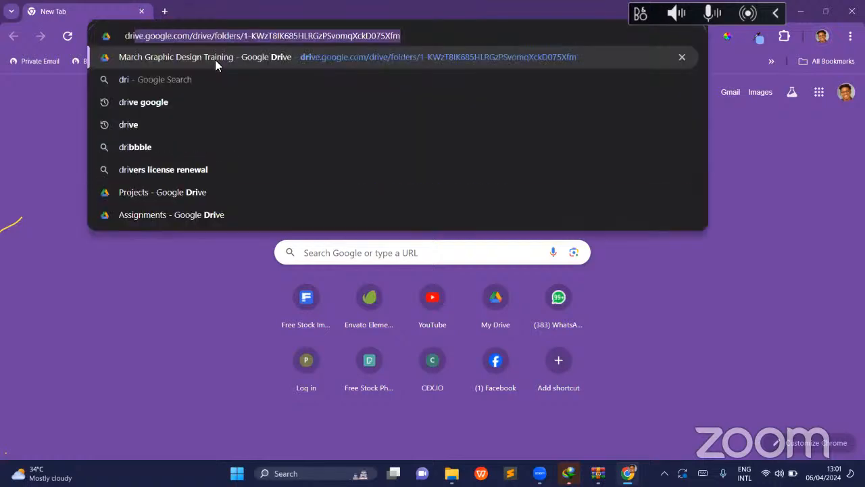
pyautogui.click(216, 59)
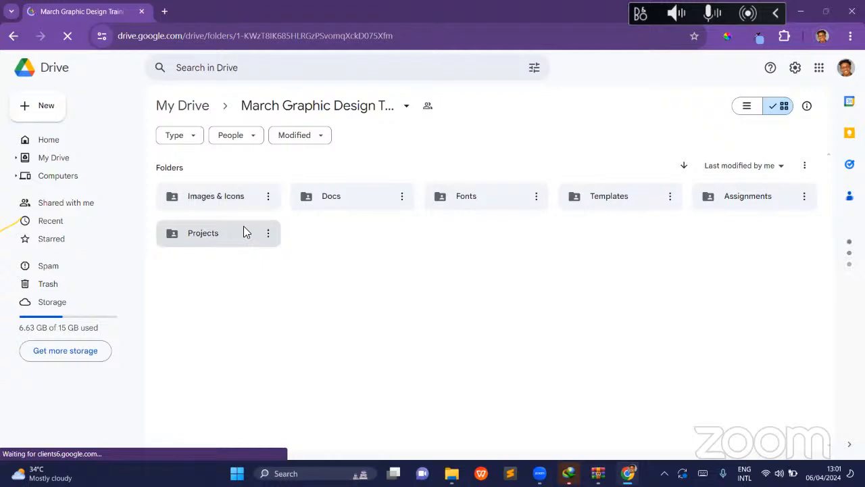
# - Open the Projects folder and look through its design images
pyautogui.click(228, 233)
pyautogui.doubleClick(228, 233)
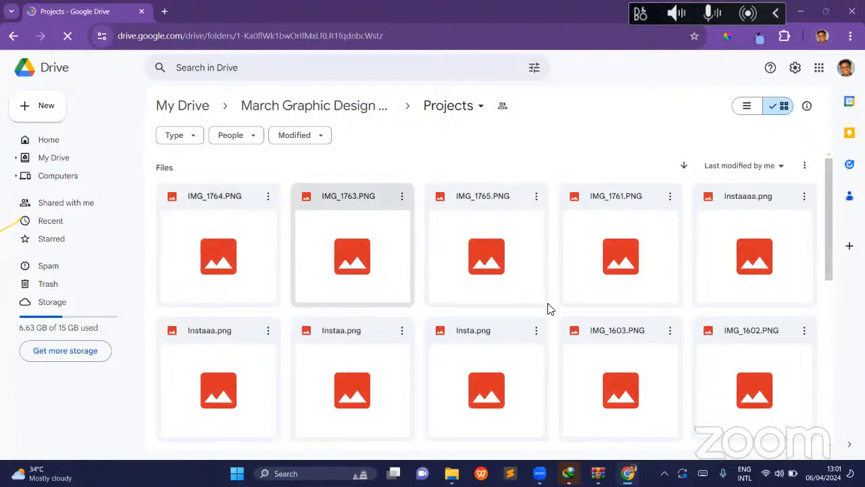
pyautogui.scroll(-1, 549, 308)
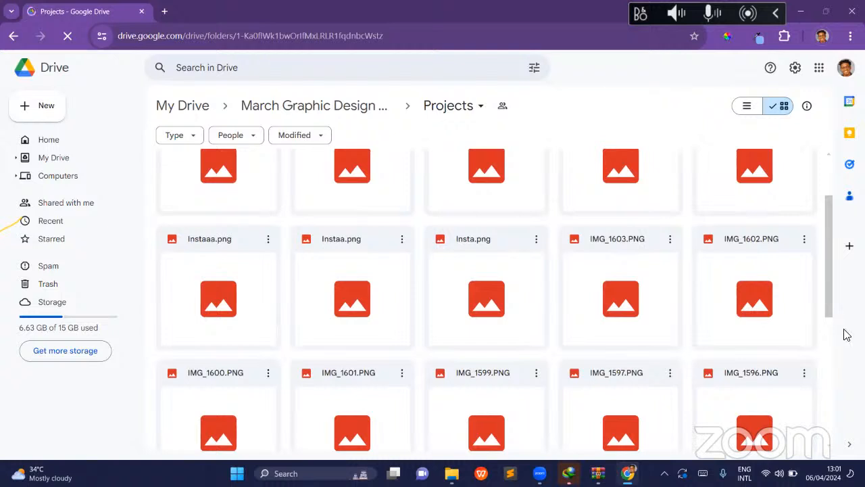
pyautogui.scroll(-3, 832, 338)
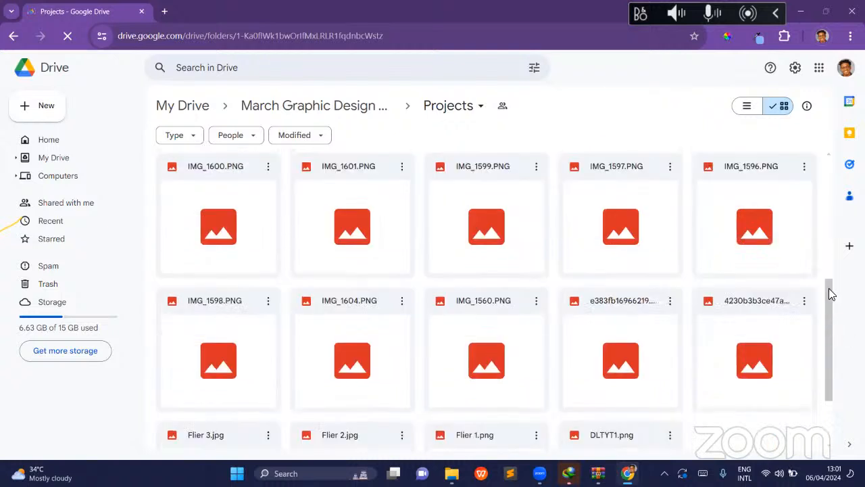
pyautogui.scroll(1, 829, 250)
pyautogui.scroll(2, 194, 217)
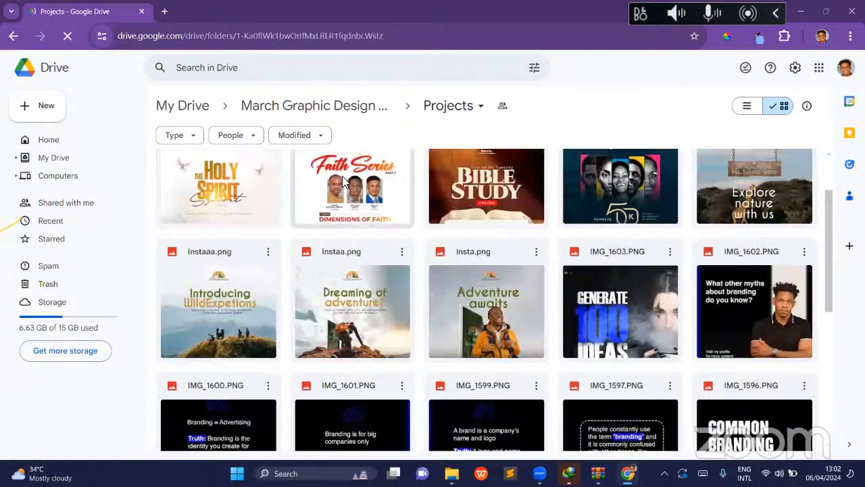
# - Preview the Faith Series, Bible Study and Holy Spirit designs in full size, and close the preview
pyautogui.doubleClick(342, 181)
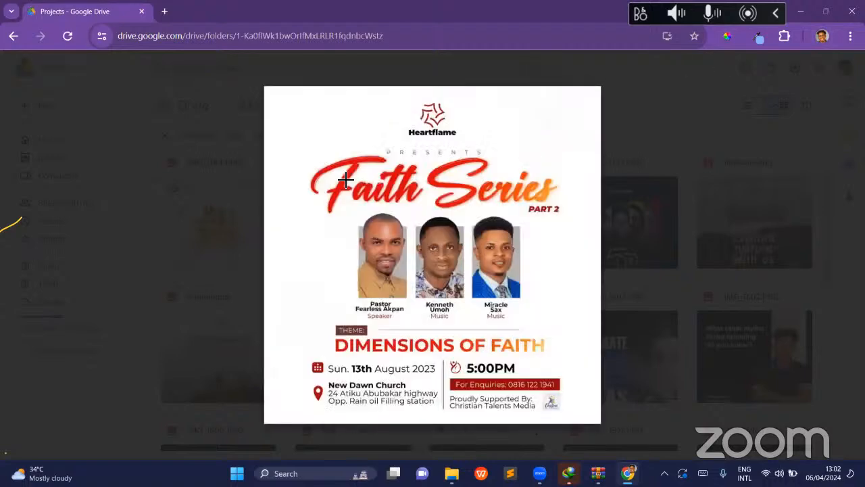
pyautogui.press('Right')
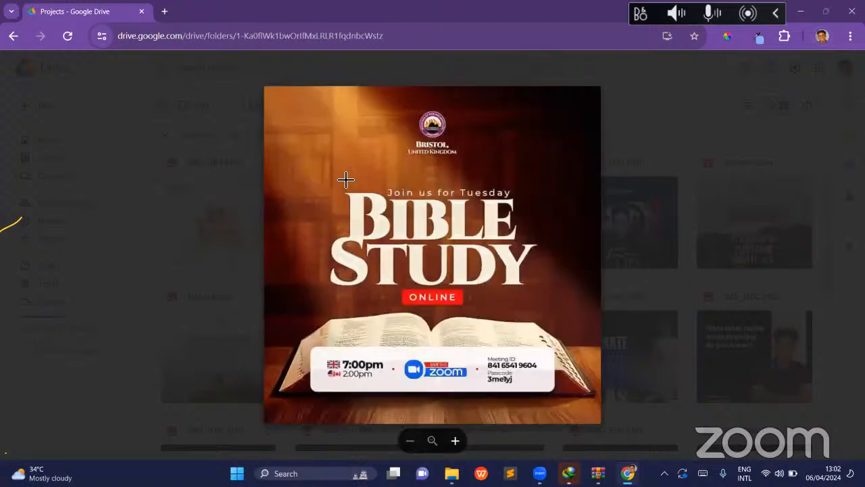
pyautogui.press('Left')
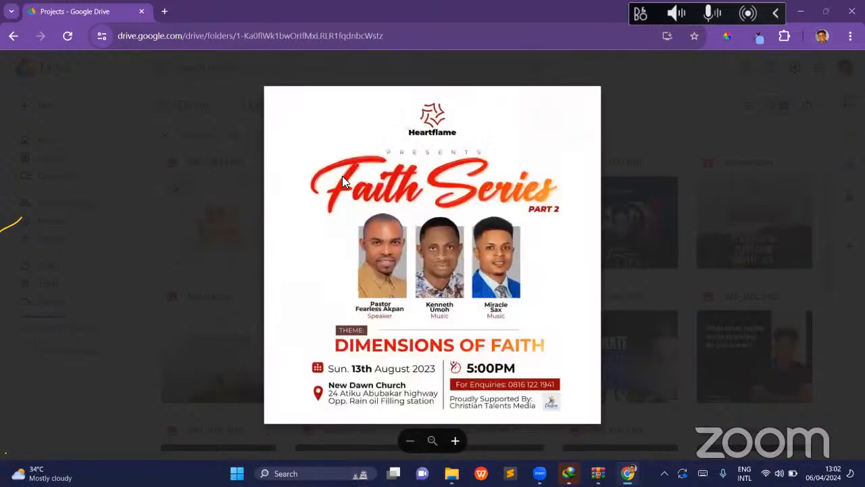
pyautogui.press('Escape')
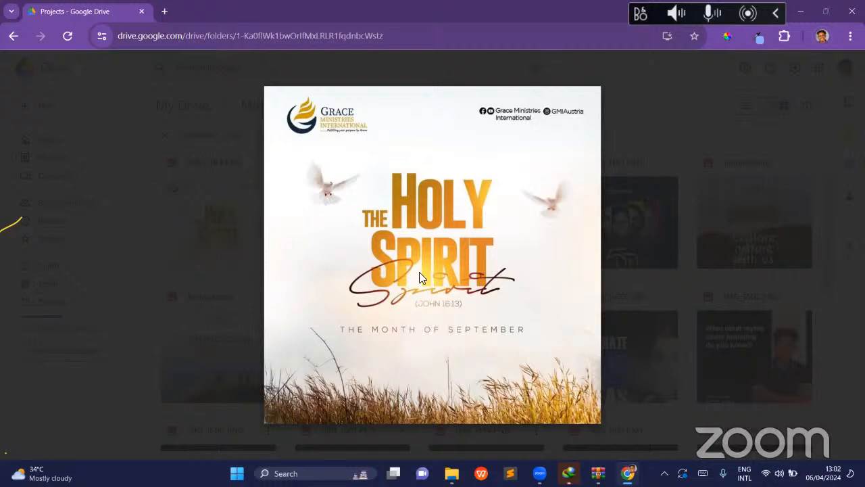
pyautogui.click(254, 179)
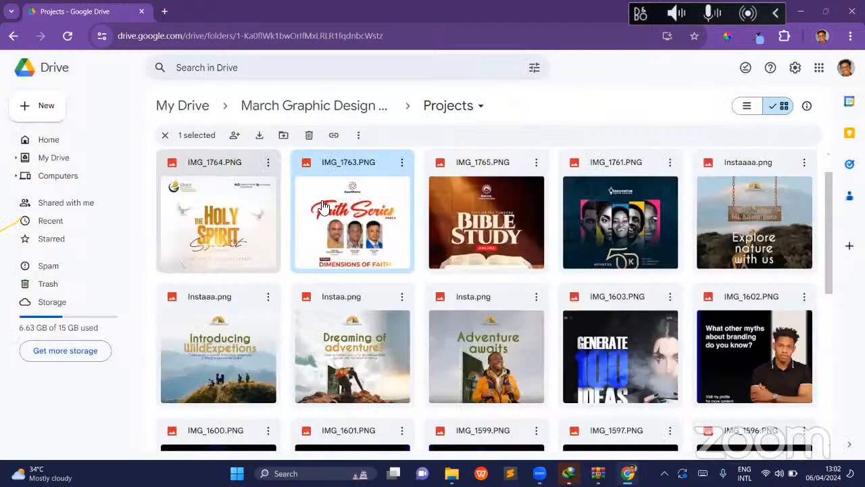
# - Return to the March Graphic Design Training folder and open its Images & Icons folder
pyautogui.click(325, 106)
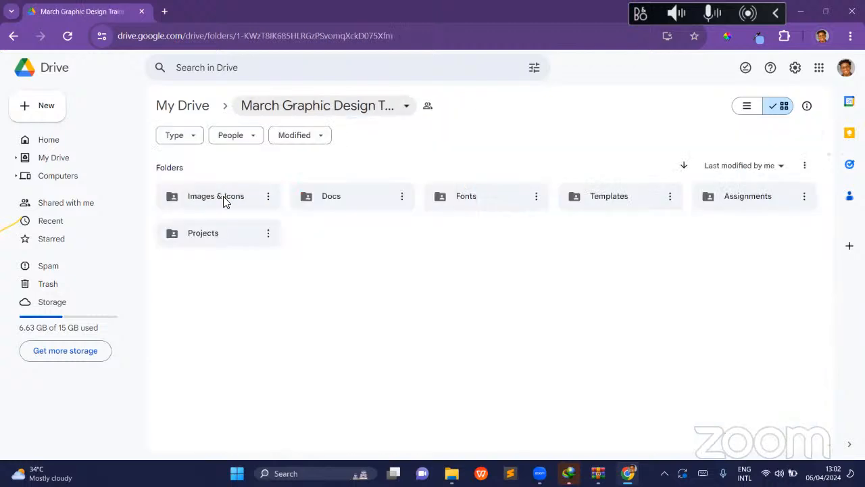
pyautogui.click(224, 197)
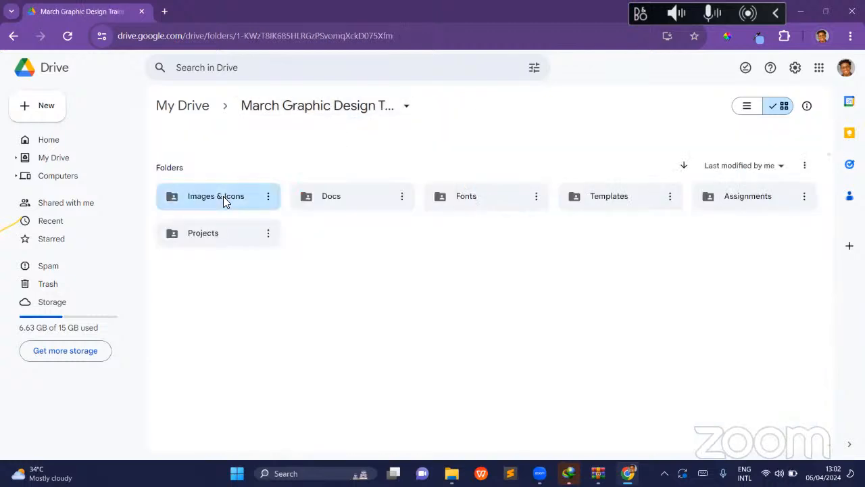
pyautogui.doubleClick(223, 196)
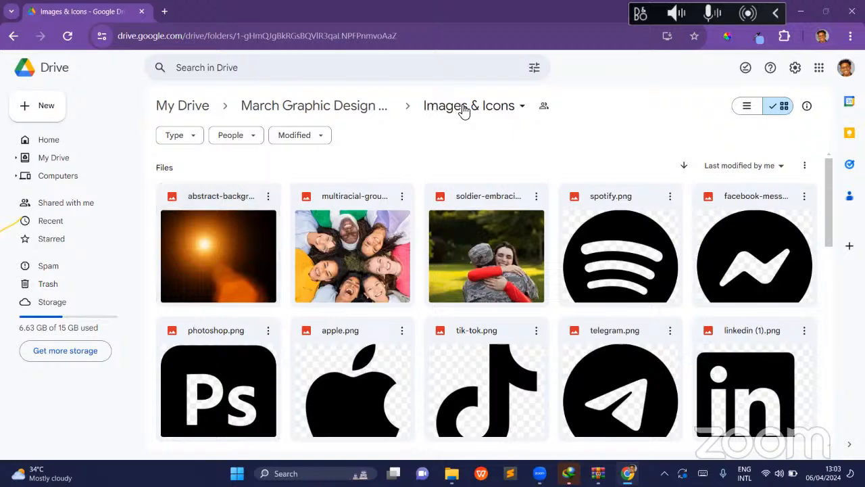
# - Go back to the Projects folder and examine all its designs, from the church fliers to the branding posts and product ads
pyautogui.click(340, 112)
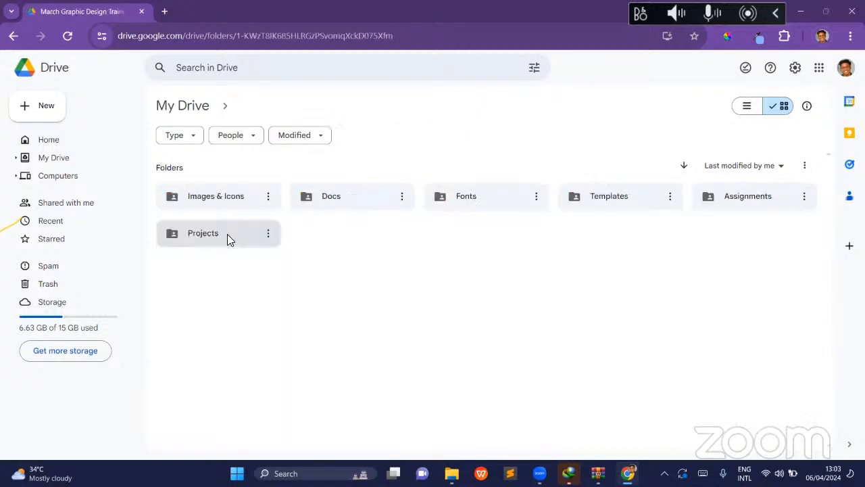
pyautogui.doubleClick(227, 234)
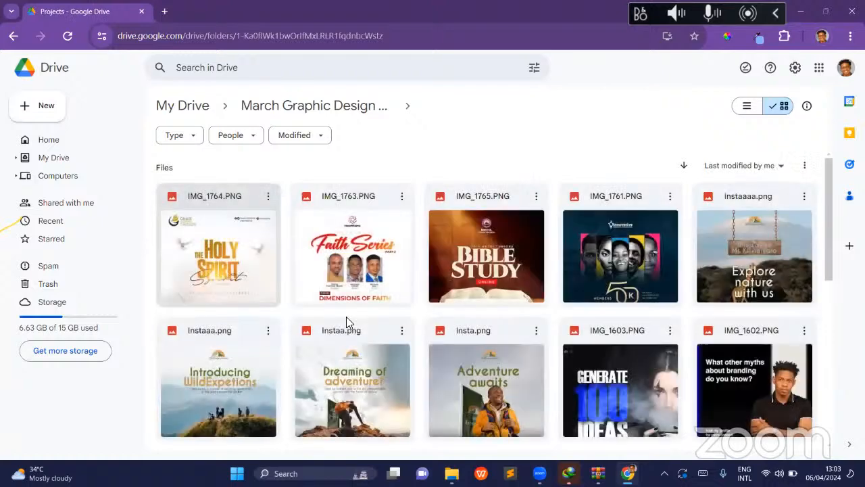
pyautogui.scroll(-10, 236, 311)
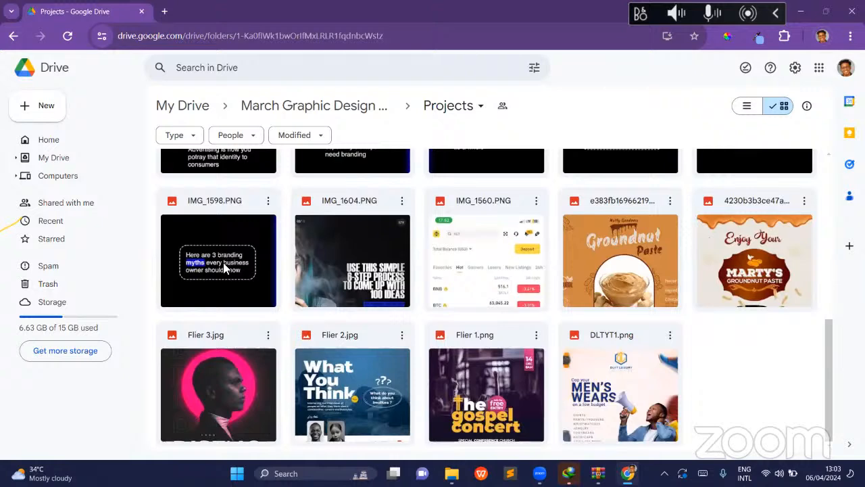
pyautogui.scroll(10, 224, 264)
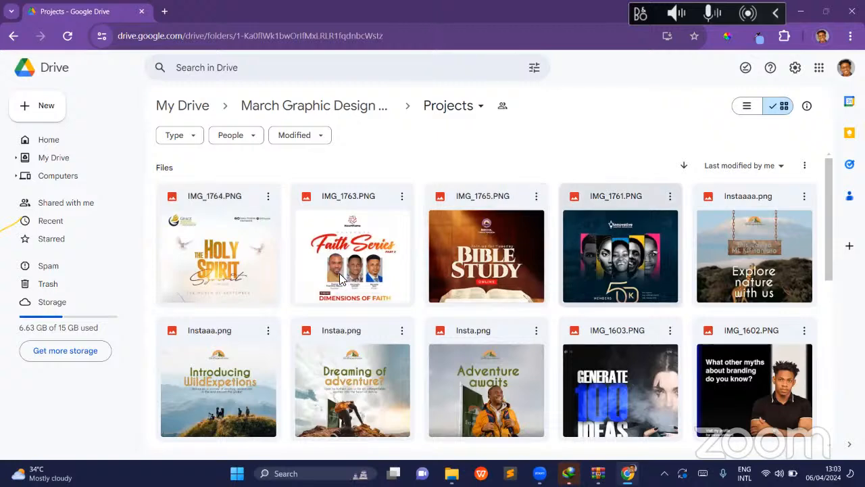
pyautogui.scroll(-10, 341, 279)
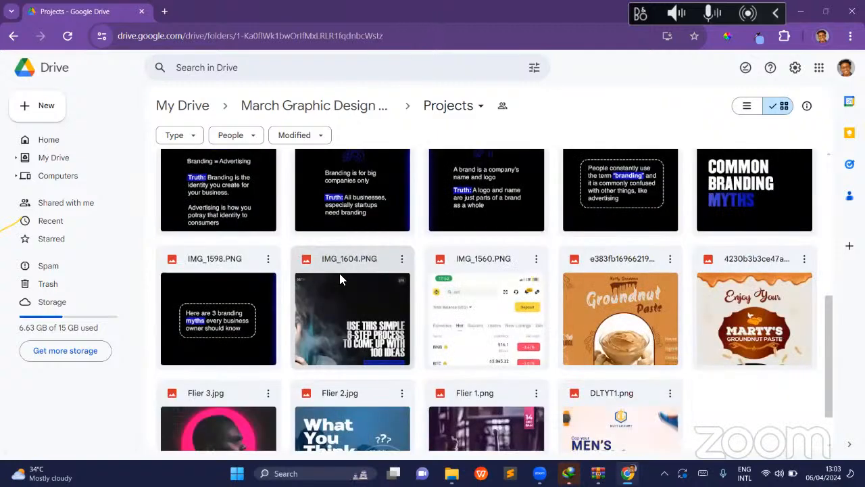
pyautogui.scroll(-2, 340, 277)
pyautogui.scroll(3, 339, 277)
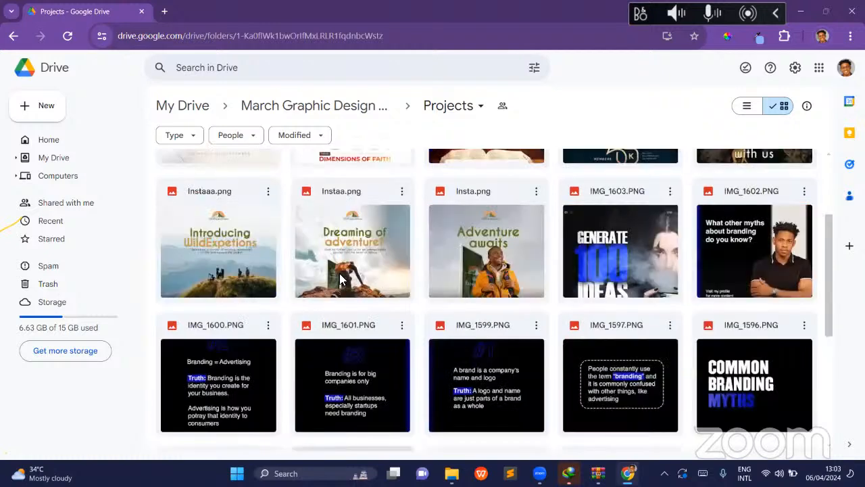
pyautogui.scroll(-1, 339, 277)
pyautogui.scroll(-1, 340, 278)
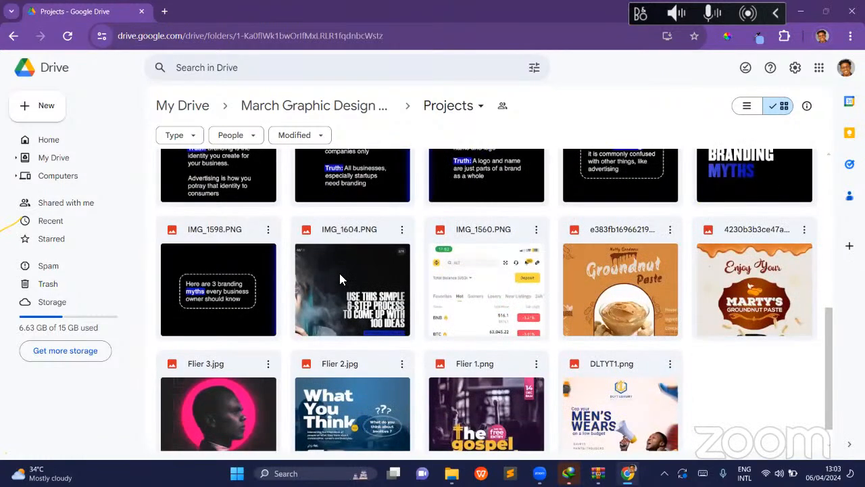
pyautogui.scroll(2, 340, 277)
pyautogui.scroll(-1, 340, 277)
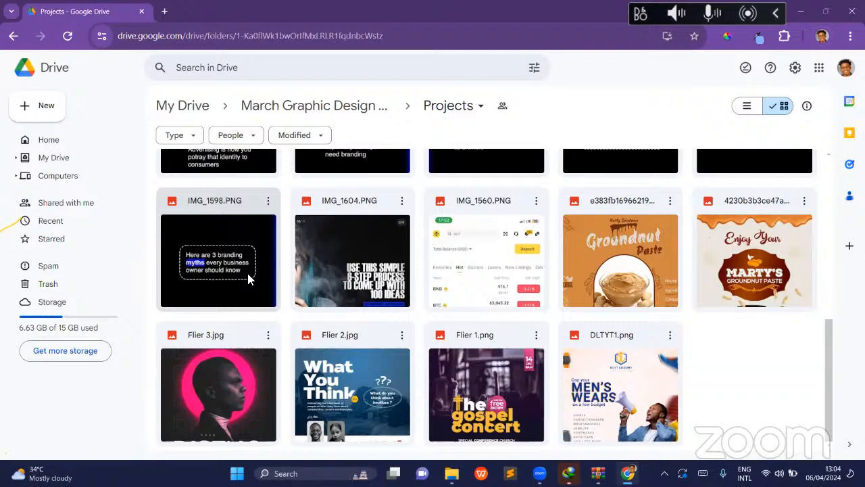
pyautogui.scroll(3, 230, 232)
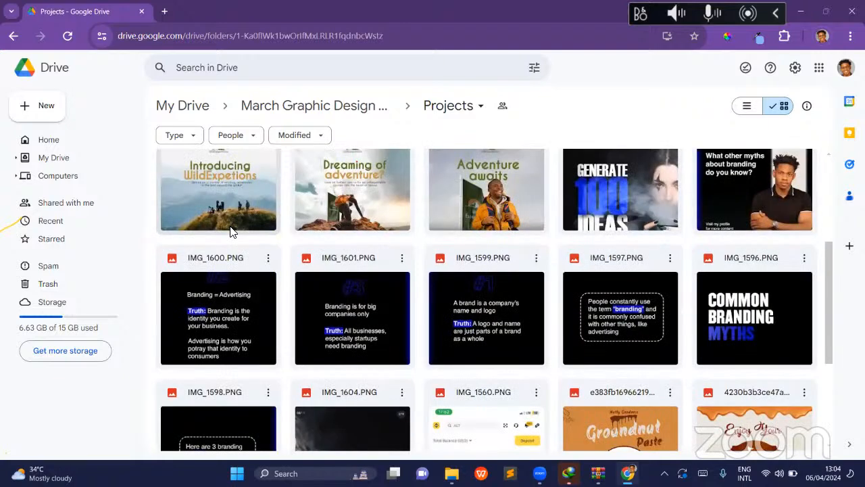
pyautogui.scroll(2, 230, 232)
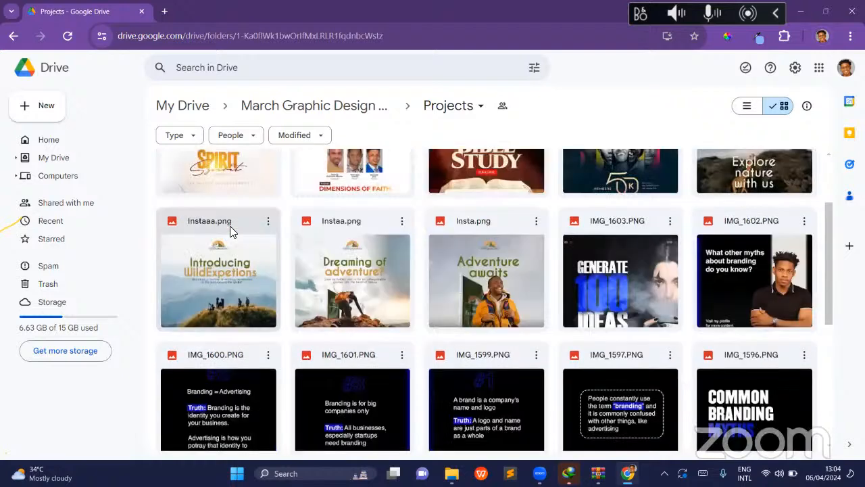
pyautogui.scroll(2, 230, 232)
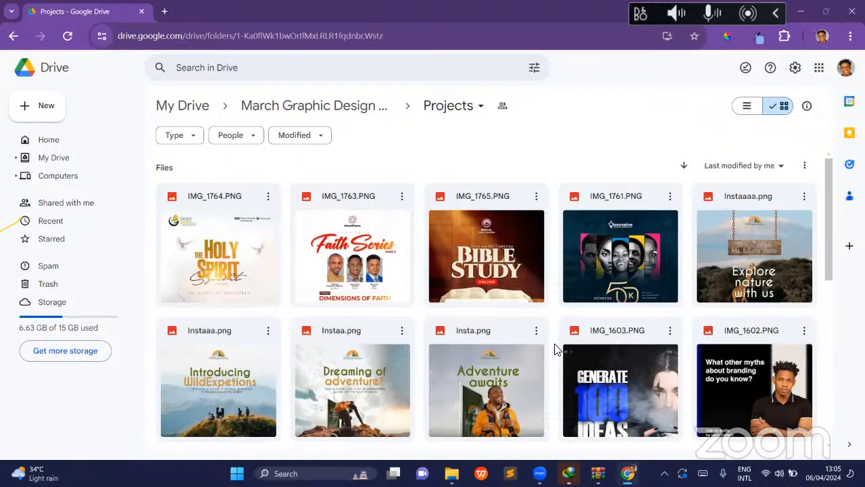
pyautogui.scroll(-1, 554, 349)
pyautogui.scroll(-4, 399, 365)
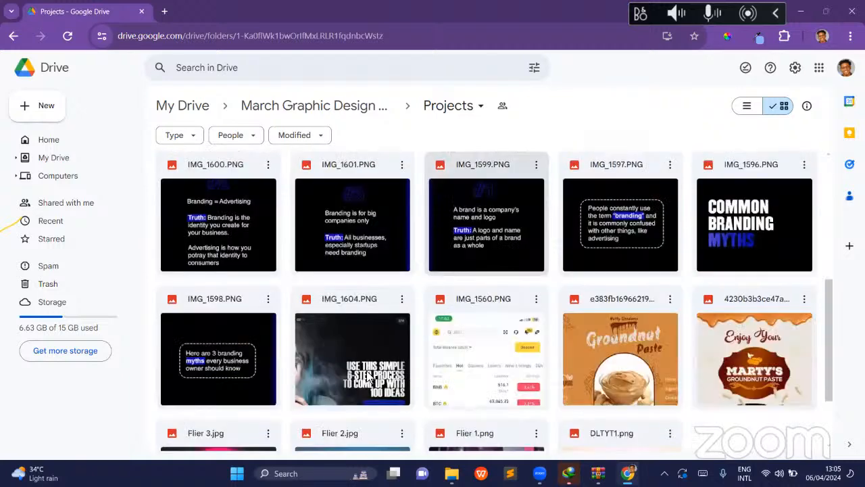
pyautogui.scroll(-2, 318, 358)
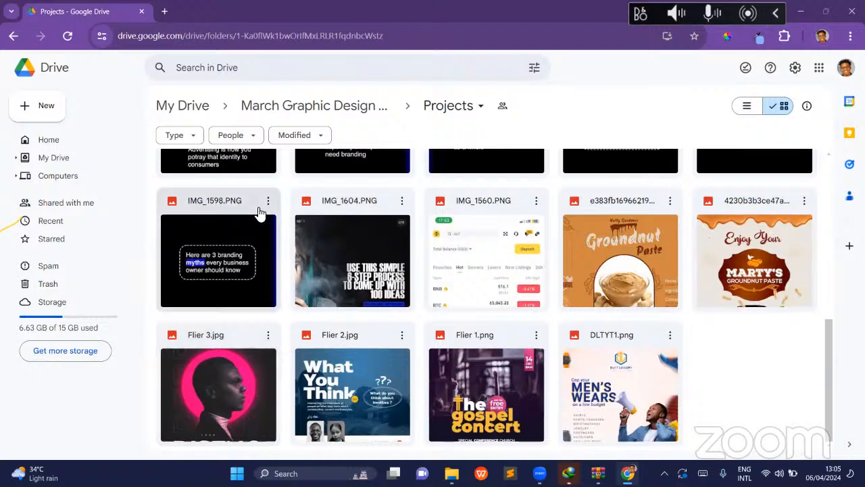
# - Open the Assignments folder of the March Graphic Design Training folder to view the submitted work
pyautogui.click(305, 107)
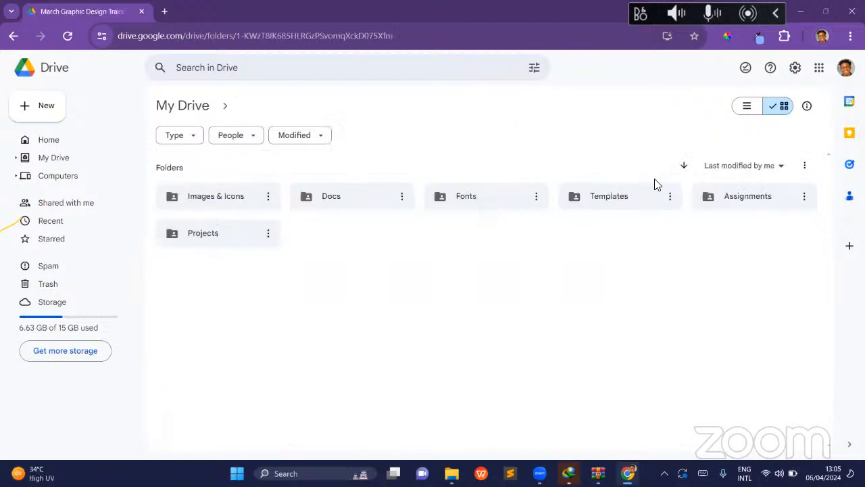
pyautogui.doubleClick(759, 203)
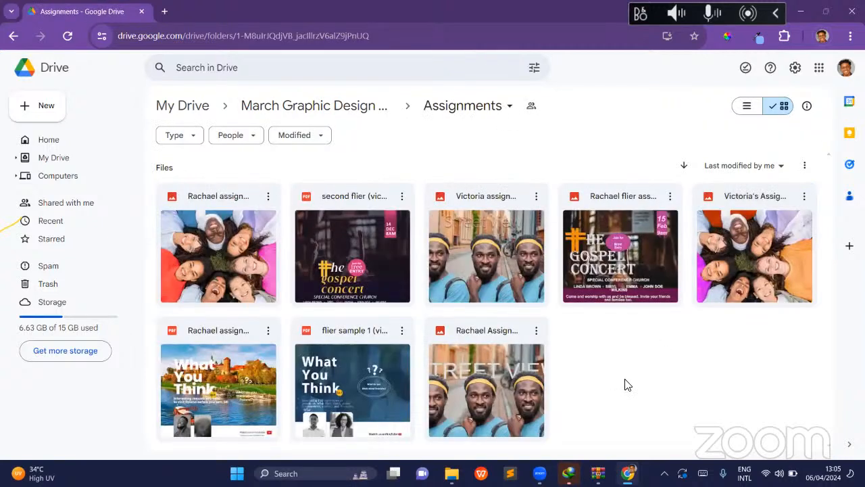
# - Leave the Assignments folder, reopen Projects and review the designs from first to last
pyautogui.click(310, 109)
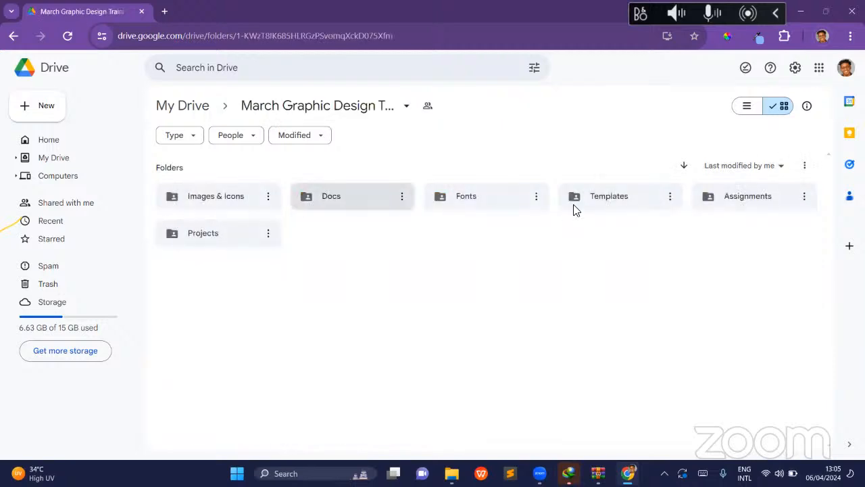
pyautogui.doubleClick(191, 242)
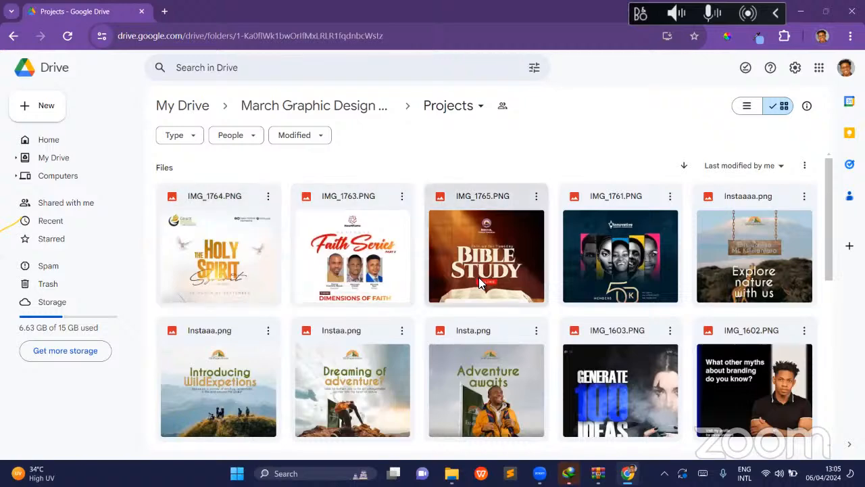
pyautogui.scroll(-4, 478, 278)
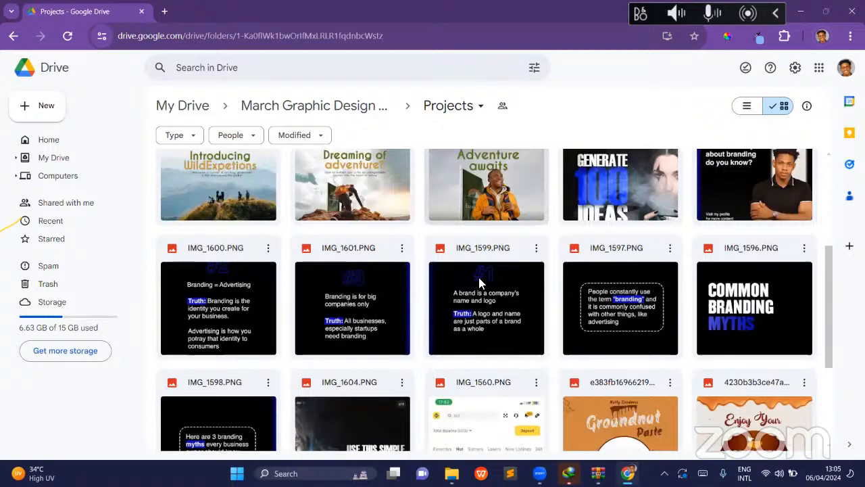
pyautogui.scroll(-2, 479, 283)
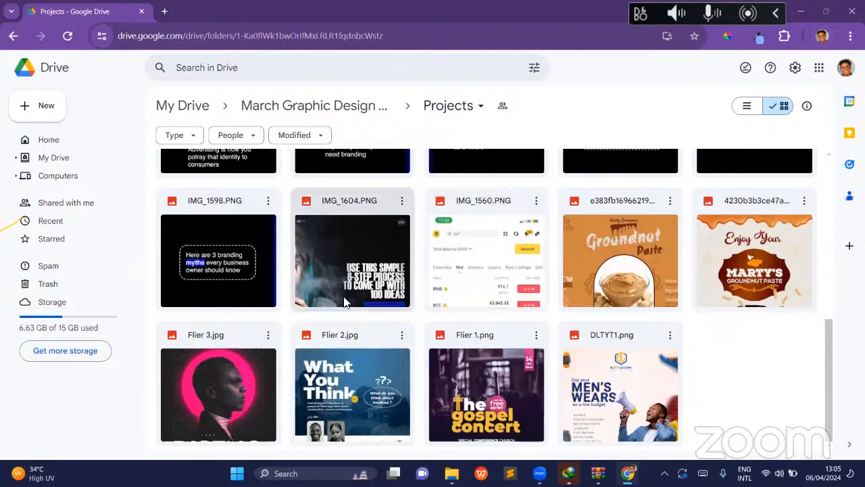
pyautogui.scroll(15, 344, 303)
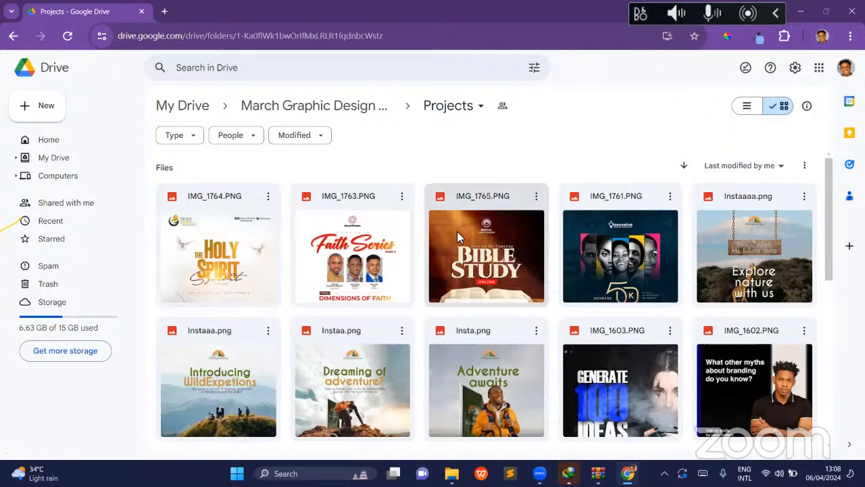
pyautogui.scroll(-5, 436, 362)
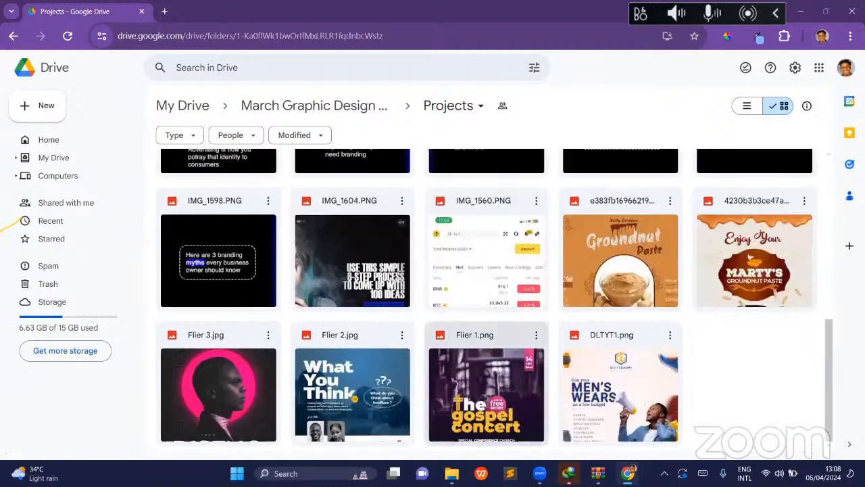
# - Switch to the Zoom screen sharing meeting window
pyautogui.moveTo(540, 473)
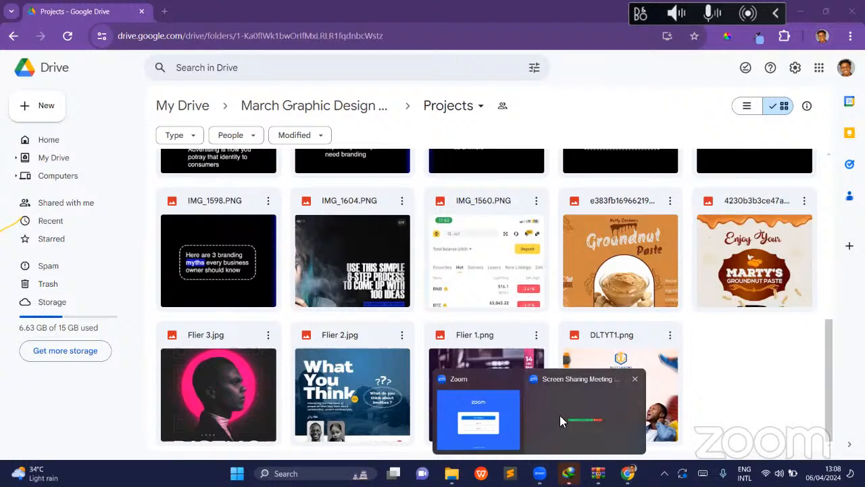
pyautogui.click(566, 437)
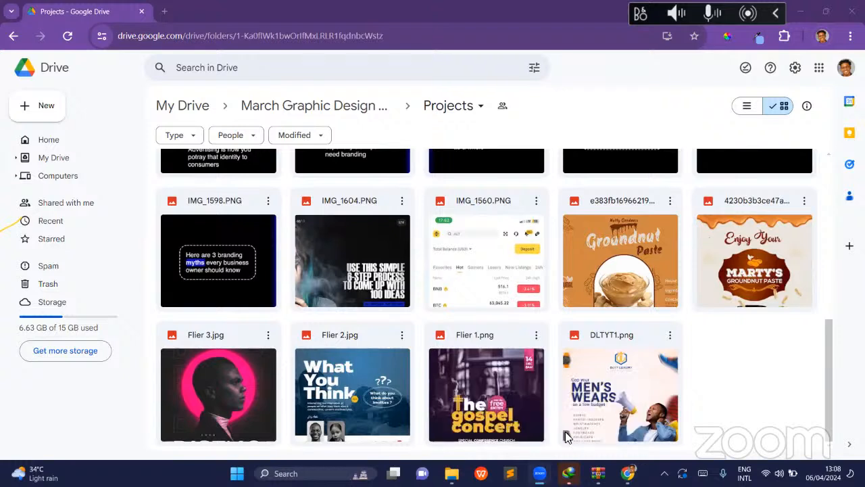